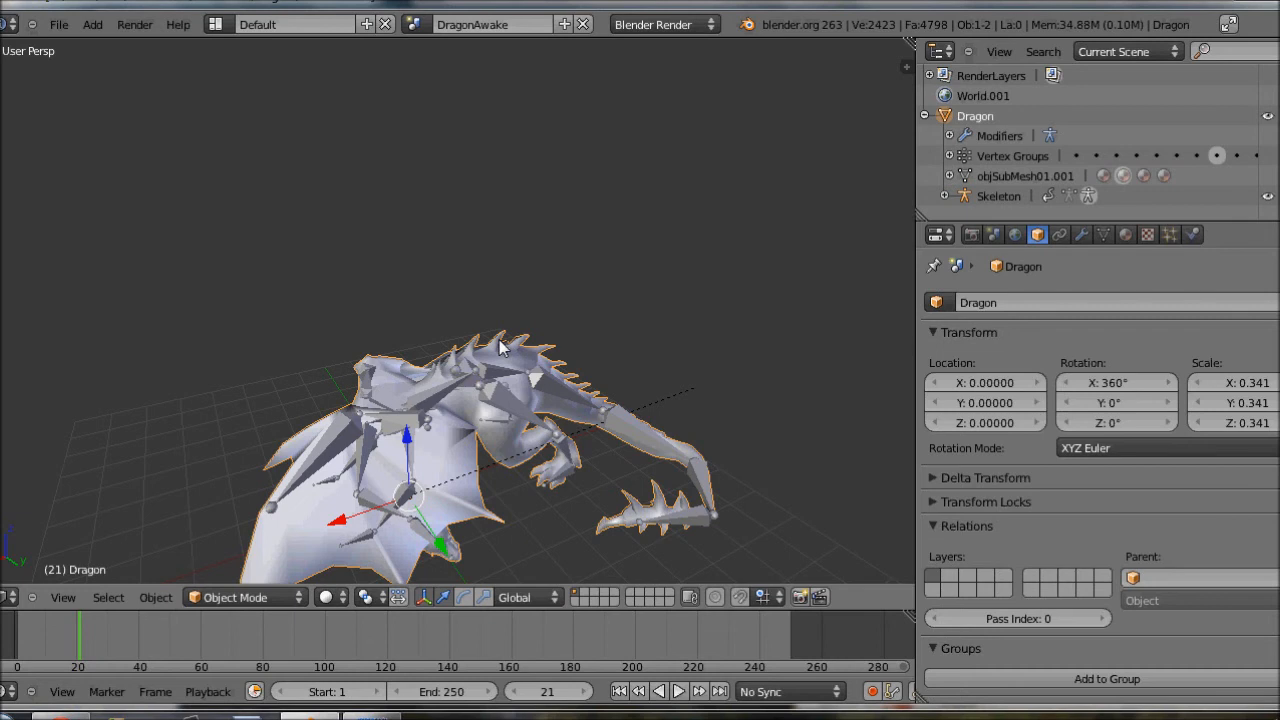
# Set the timeline to frame 1 and hide the dragon's Skeleton in the viewport
pyautogui.moveTo(55, 613); pyautogui.dragTo(17, 655)
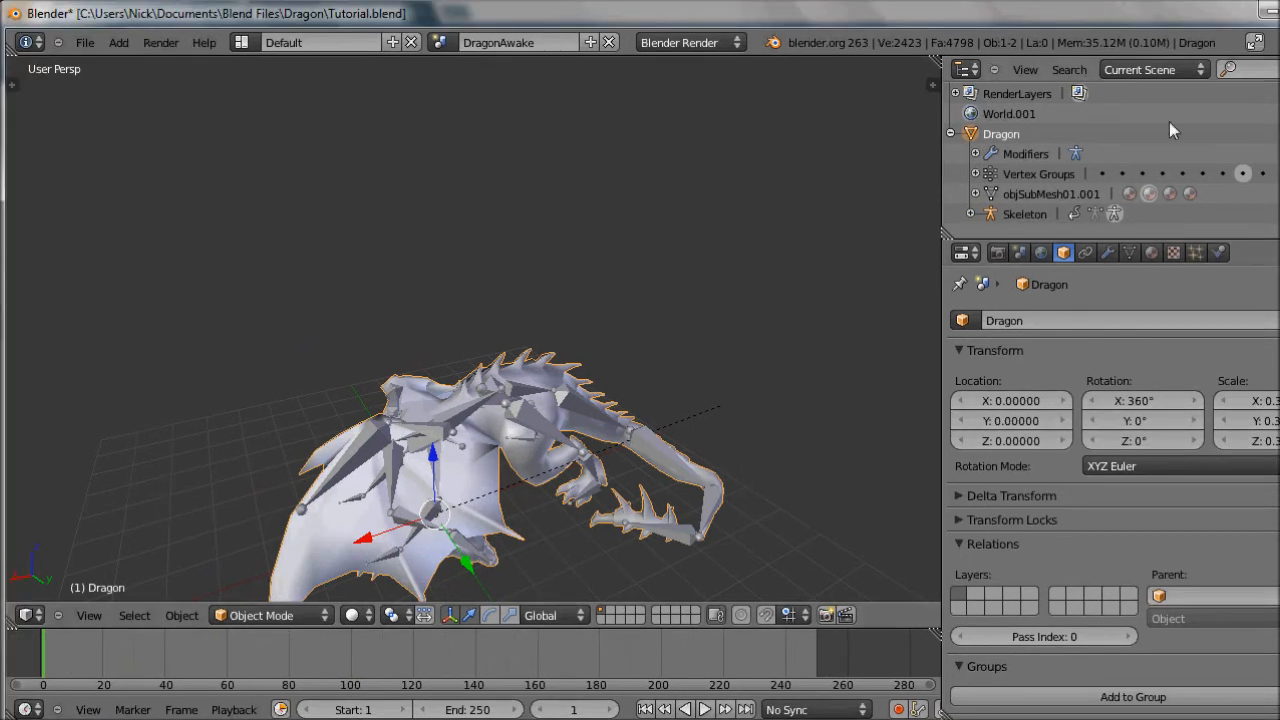
pyautogui.click(1225, 216)
pyautogui.scroll(-2, 440, 318)
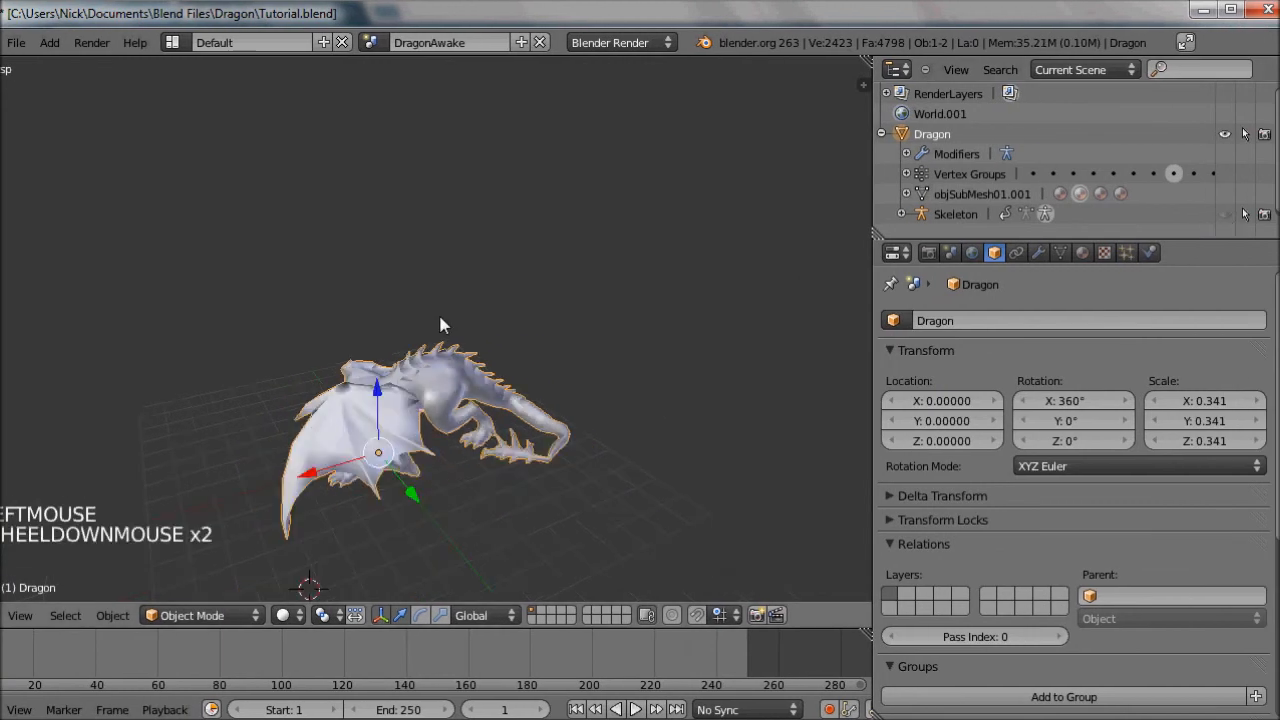
# Look through the four materials assigned to the dragon and compare their previews
pyautogui.press('super')
pyautogui.click(439, 296)
pyautogui.press('super')
pyautogui.moveTo(335, 490); pyautogui.dragTo(801, 310, button='middle')
pyautogui.scroll(-1, 518, 441)
pyautogui.scroll(4, 518, 441)
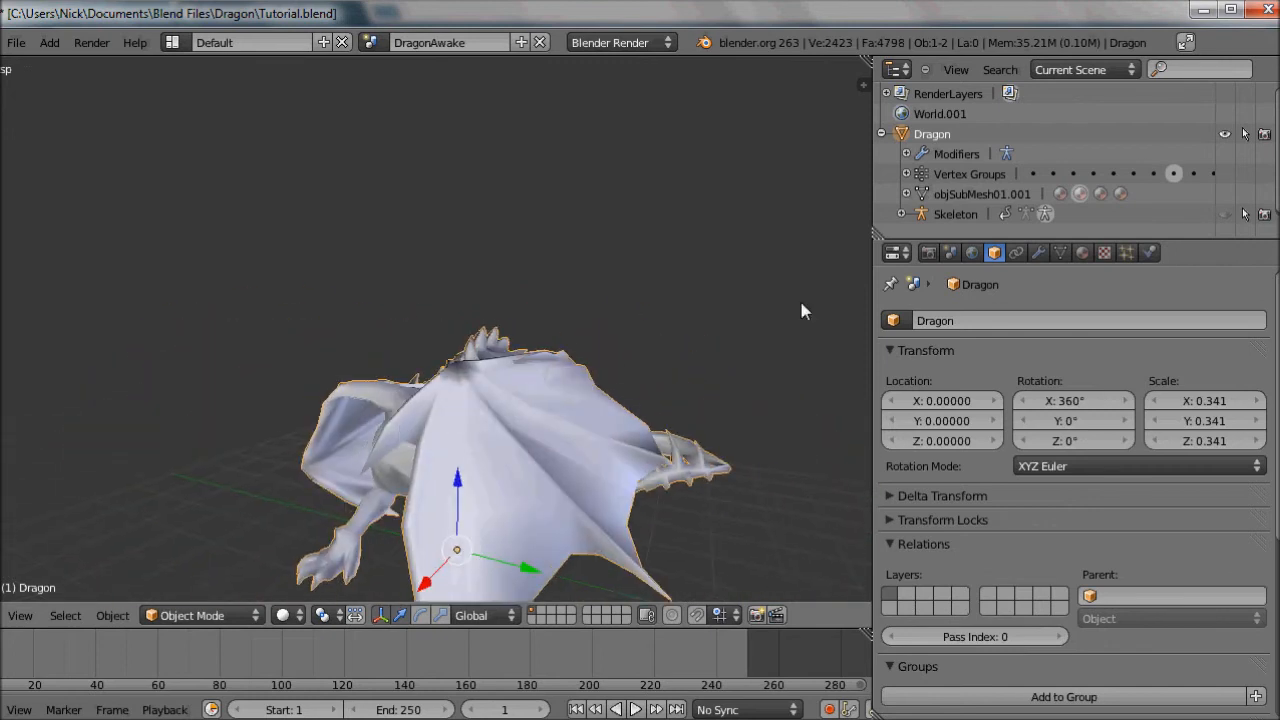
pyautogui.click(1082, 253)
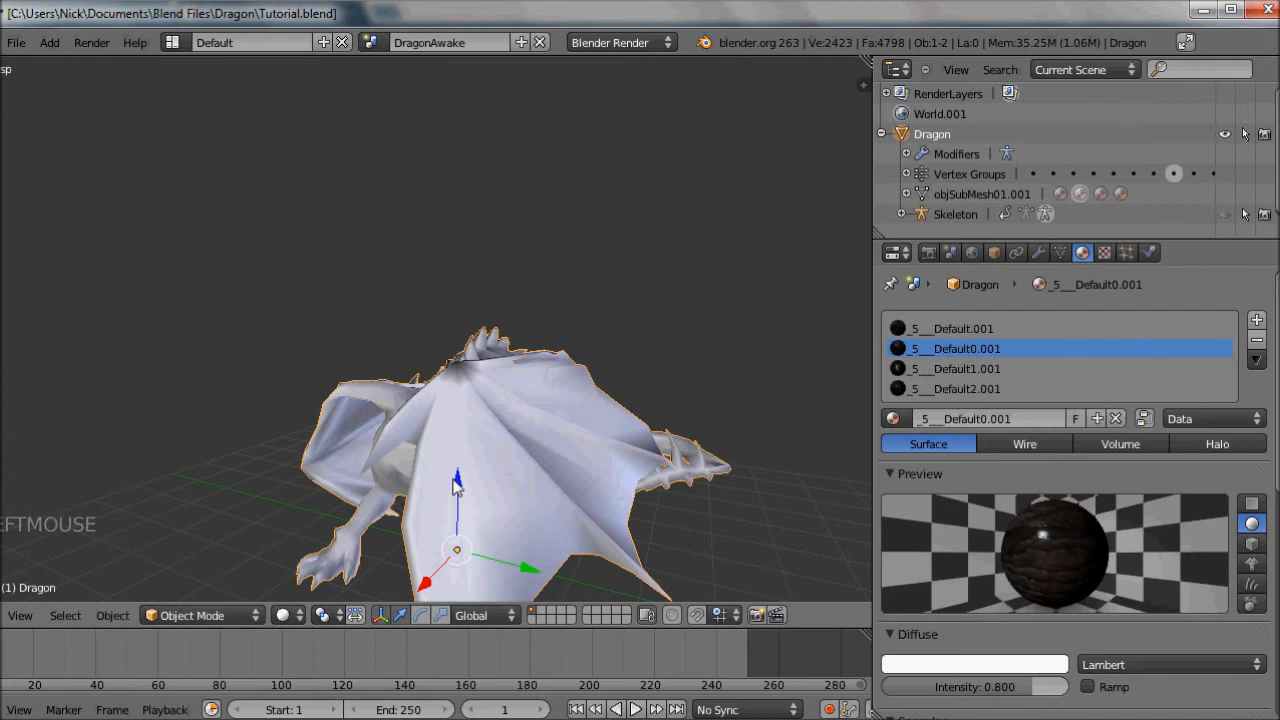
pyautogui.moveTo(455, 483); pyautogui.dragTo(632, 464, button='middle')
pyautogui.scroll(-4, 995, 425)
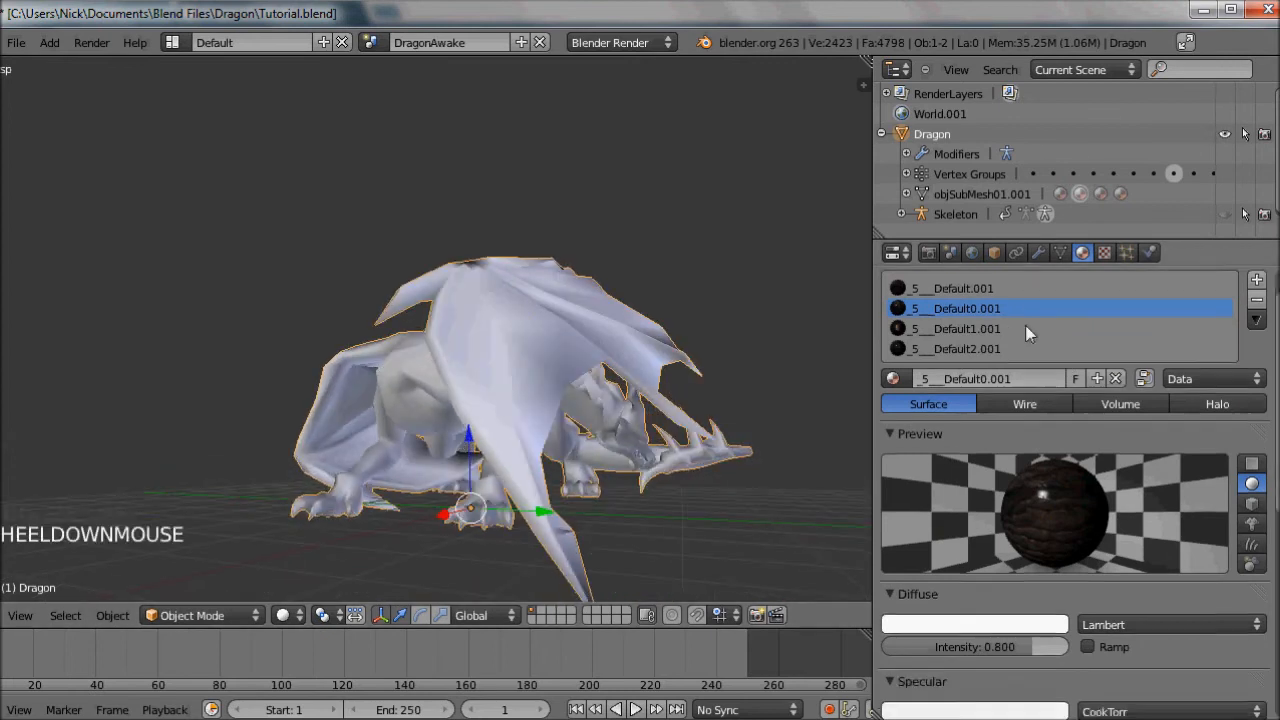
pyautogui.scroll(4, 1000, 340)
pyautogui.click(980, 330)
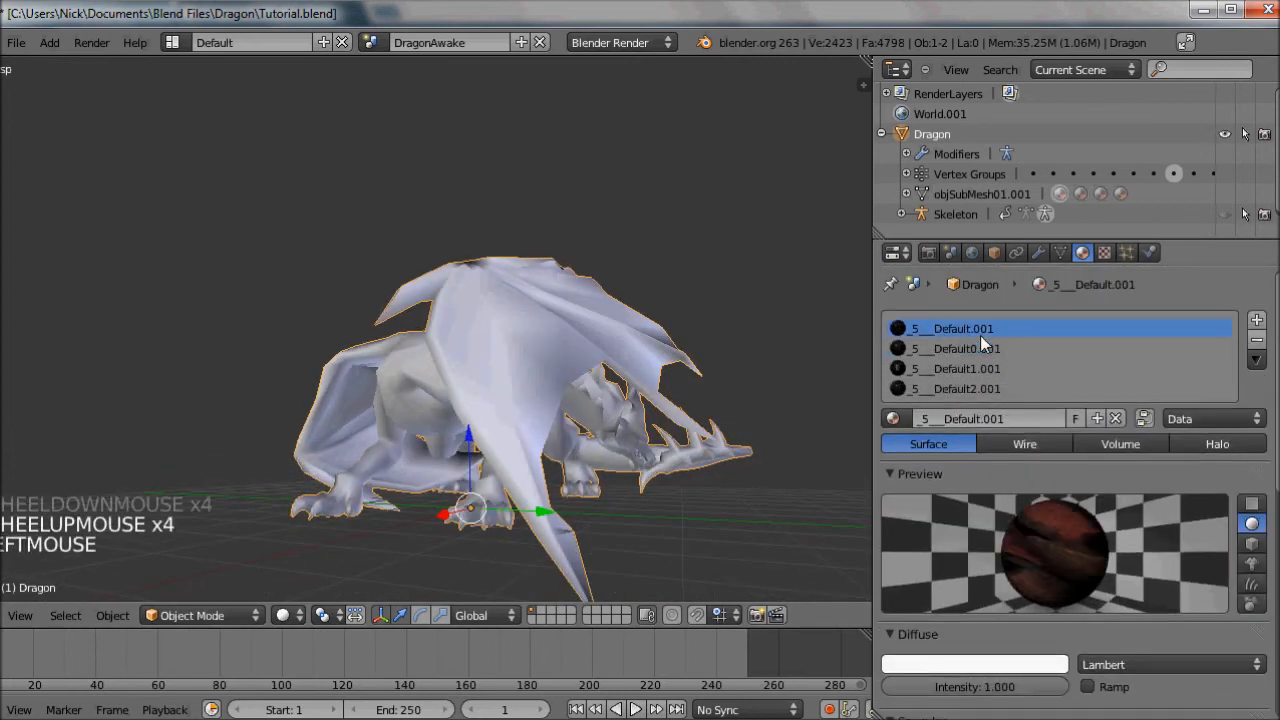
pyautogui.click(964, 347)
pyautogui.click(964, 356)
pyautogui.click(964, 369)
pyautogui.click(965, 386)
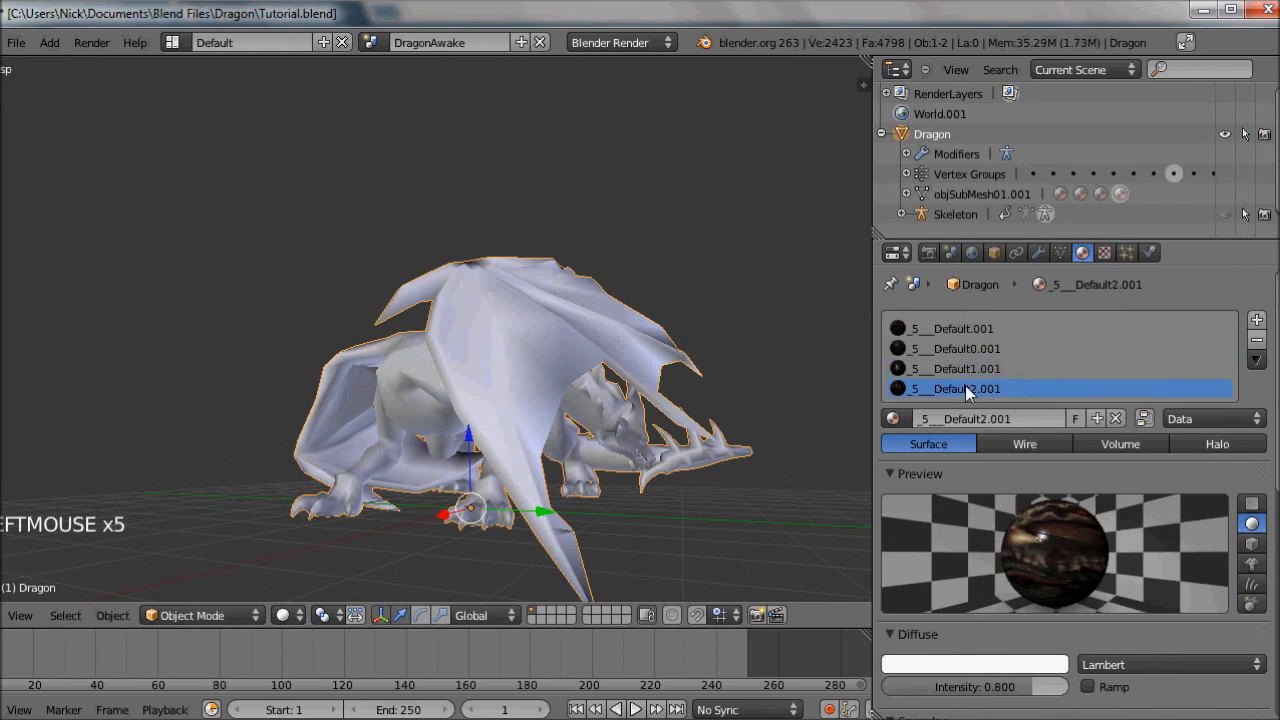
pyautogui.click(958, 369)
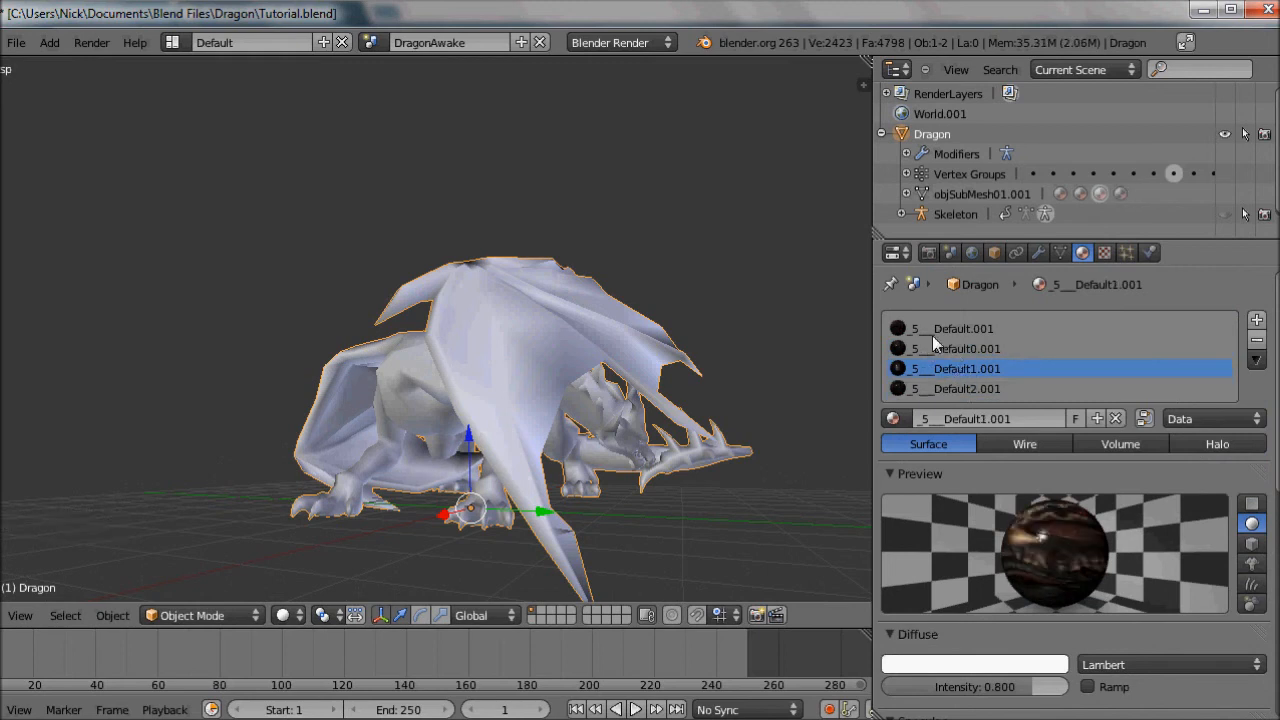
# Enable the Normal influence for texture Kd.004 on material _5___Default.001
pyautogui.click(936, 334)
pyautogui.click(1104, 252)
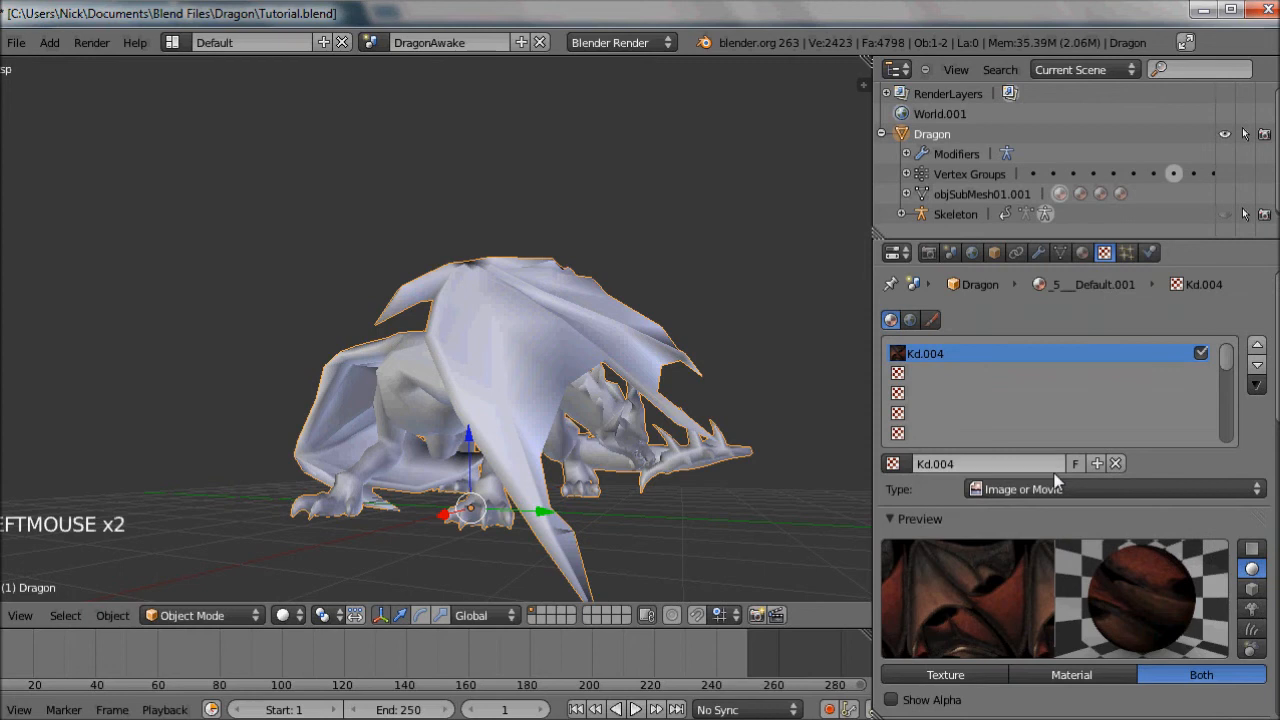
pyautogui.scroll(-10, 1050, 483)
pyautogui.scroll(-11, 1050, 483)
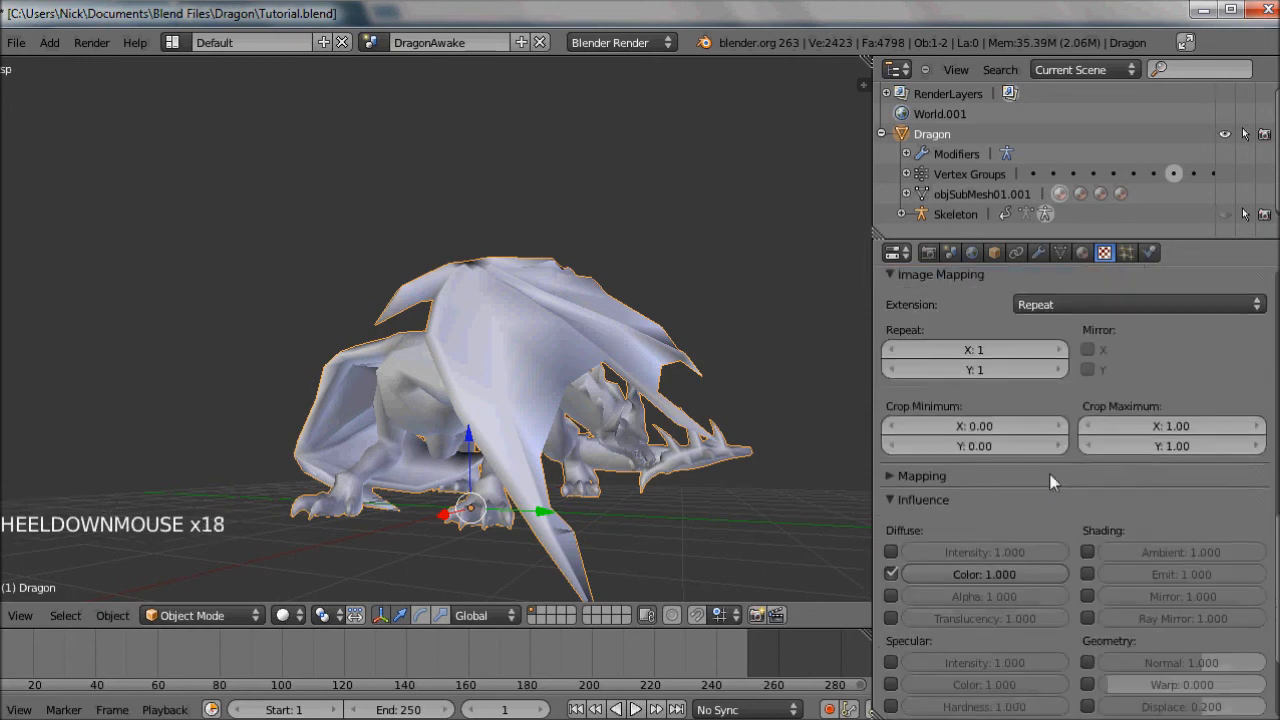
pyautogui.click(1087, 543)
pyautogui.scroll(3, 966, 457)
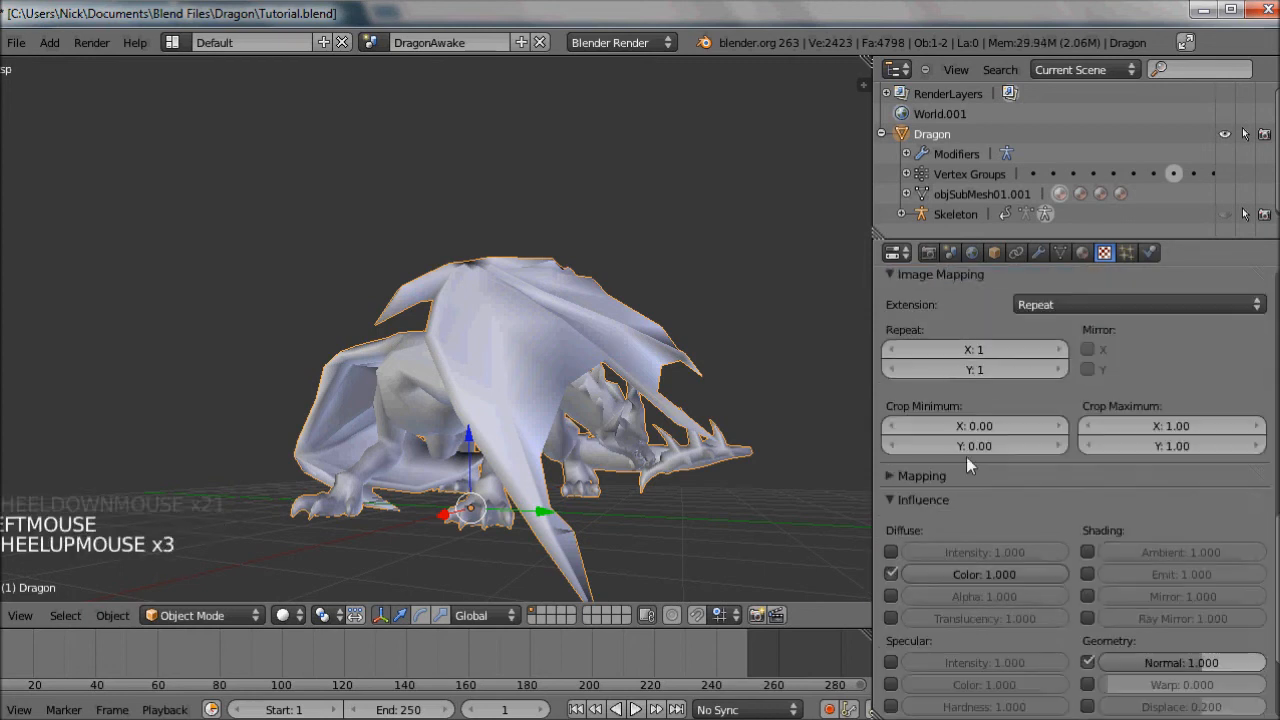
# Collapse the Image Mapping, Image and Preview sections of the texture settings
pyautogui.click(955, 282)
pyautogui.scroll(10, 951, 401)
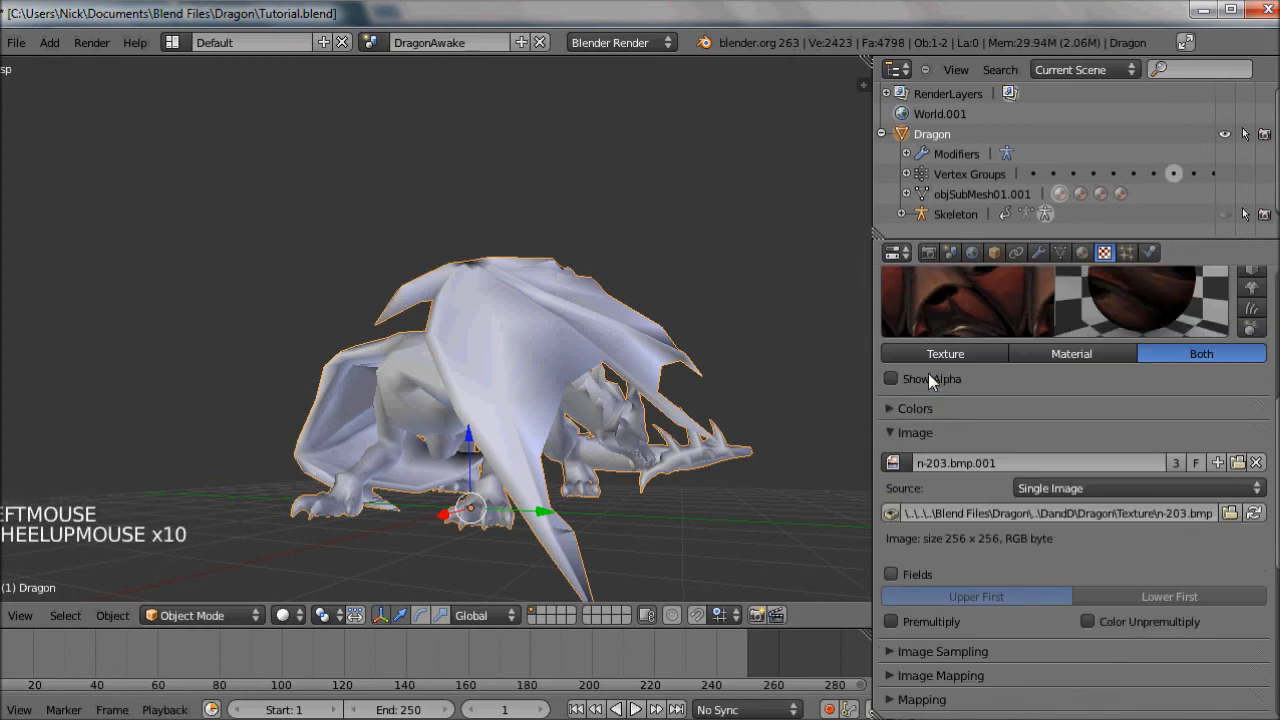
pyautogui.click(922, 430)
pyautogui.scroll(5, 924, 434)
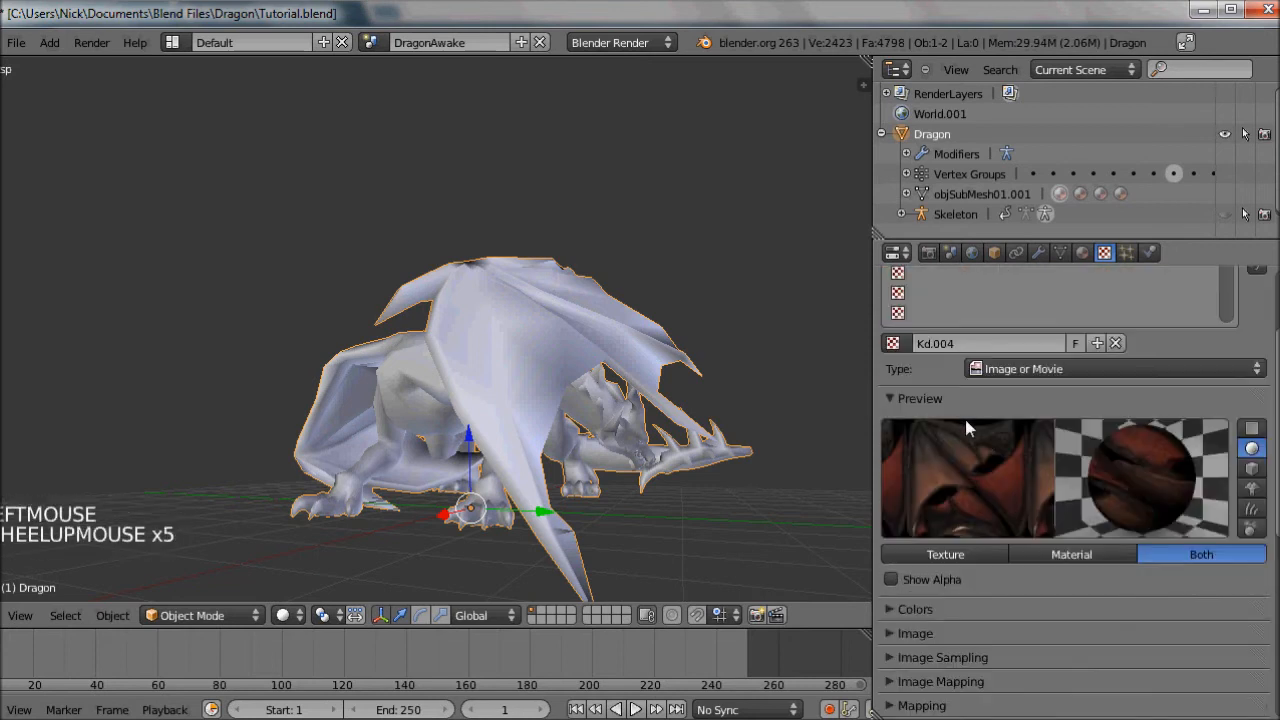
pyautogui.click(931, 405)
pyautogui.scroll(4, 944, 396)
# Check the influence settings of texture Kd.005 on material _5___Default0.001
pyautogui.click(1082, 252)
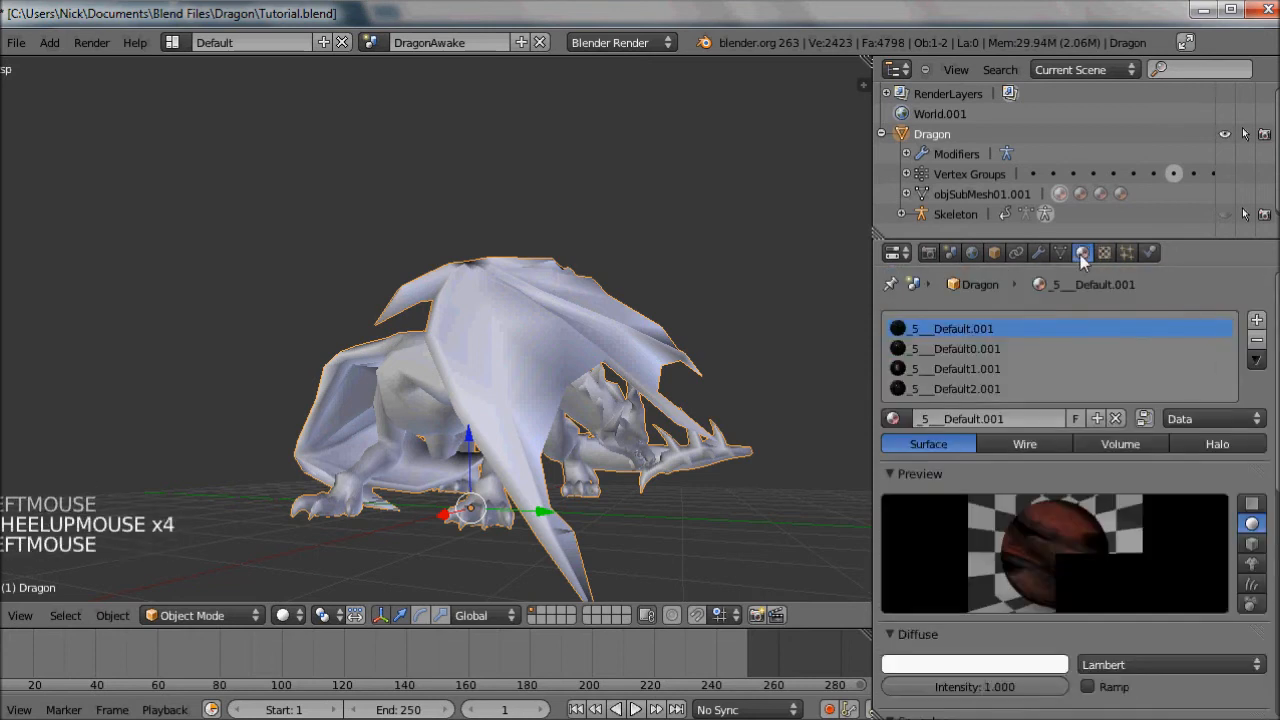
pyautogui.click(1001, 346)
pyautogui.click(1104, 252)
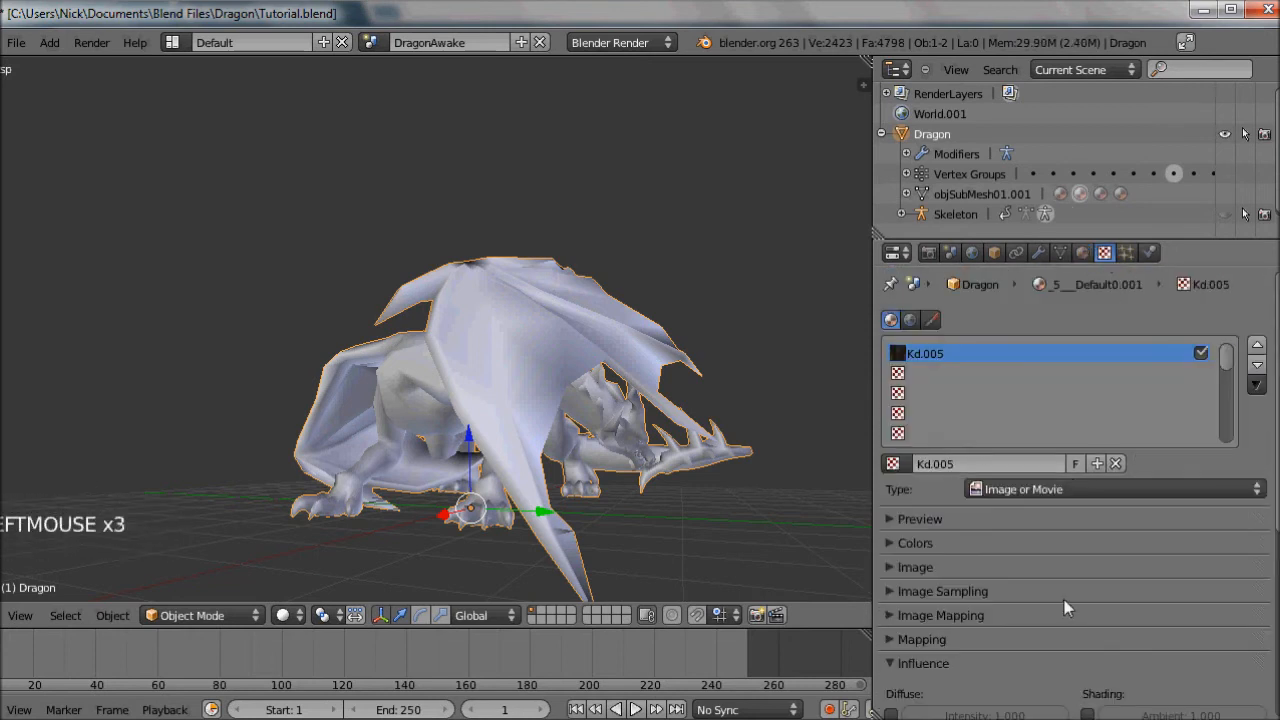
pyautogui.scroll(-4, 1085, 680)
pyautogui.scroll(3, 985, 621)
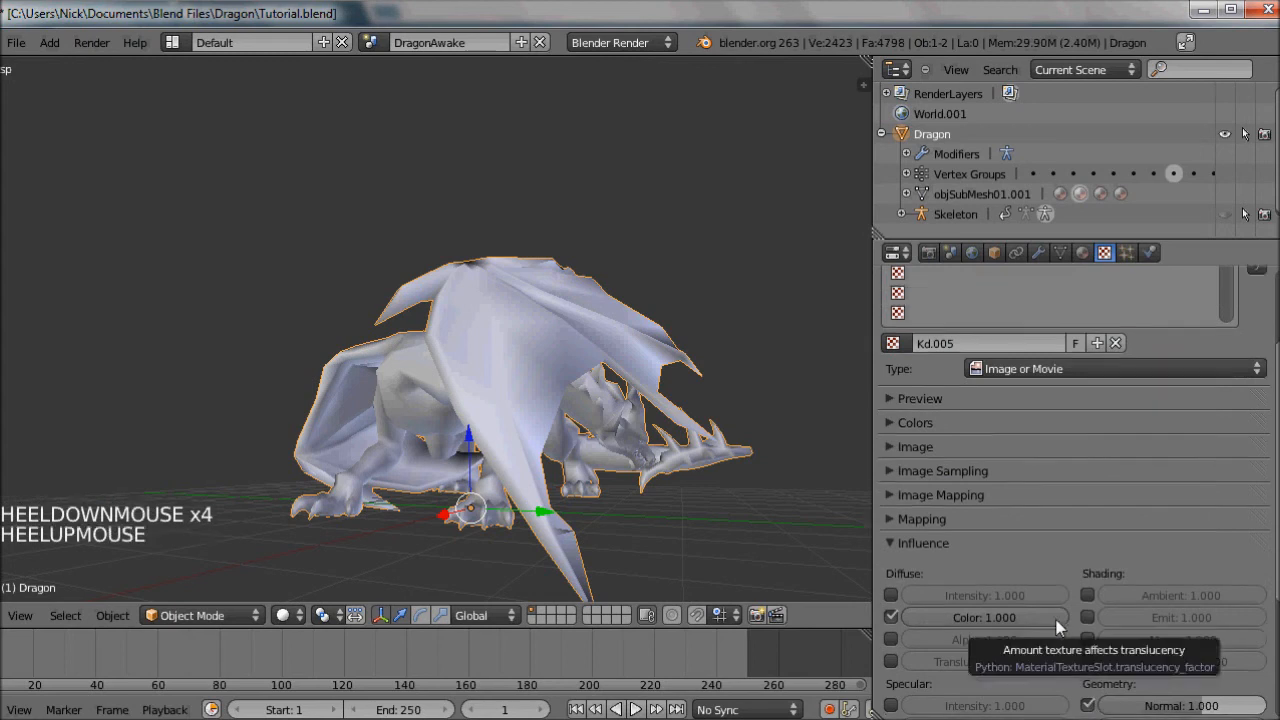
pyautogui.click(1105, 254)
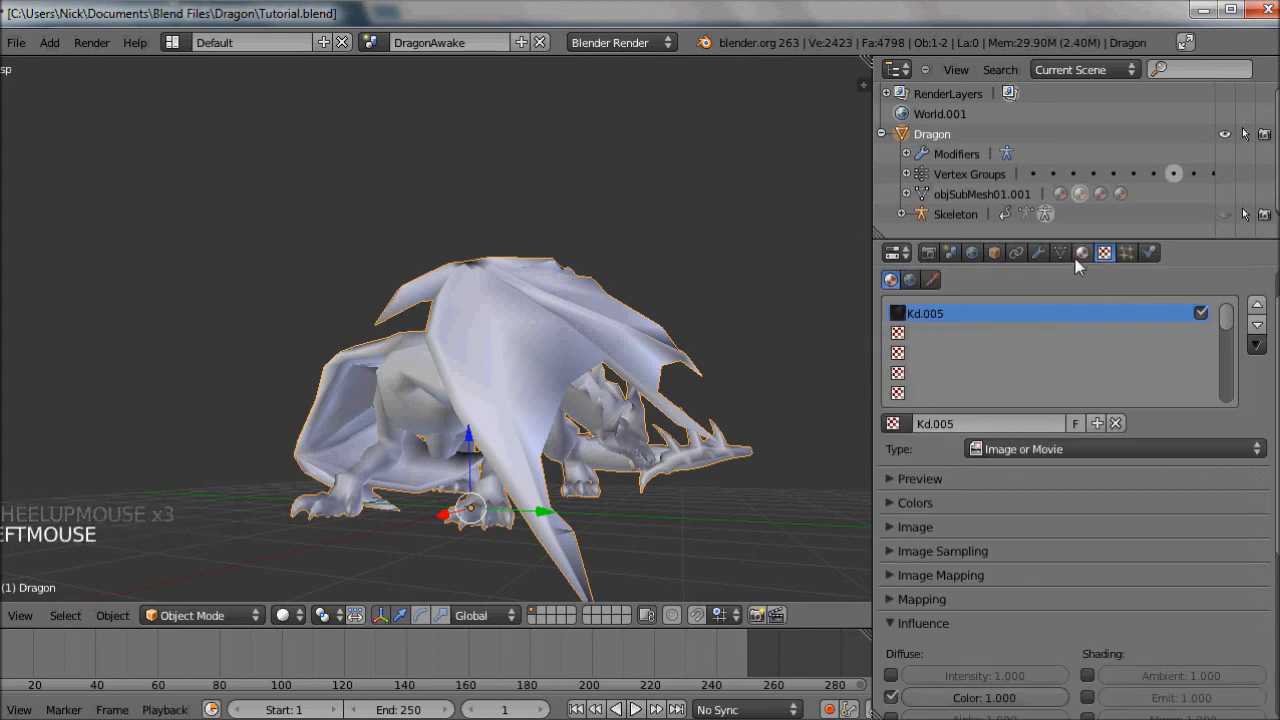
# Review the texture slots and settings of material _5___Default.001 again
pyautogui.click(1082, 252)
pyautogui.click(991, 331)
pyautogui.click(1125, 253)
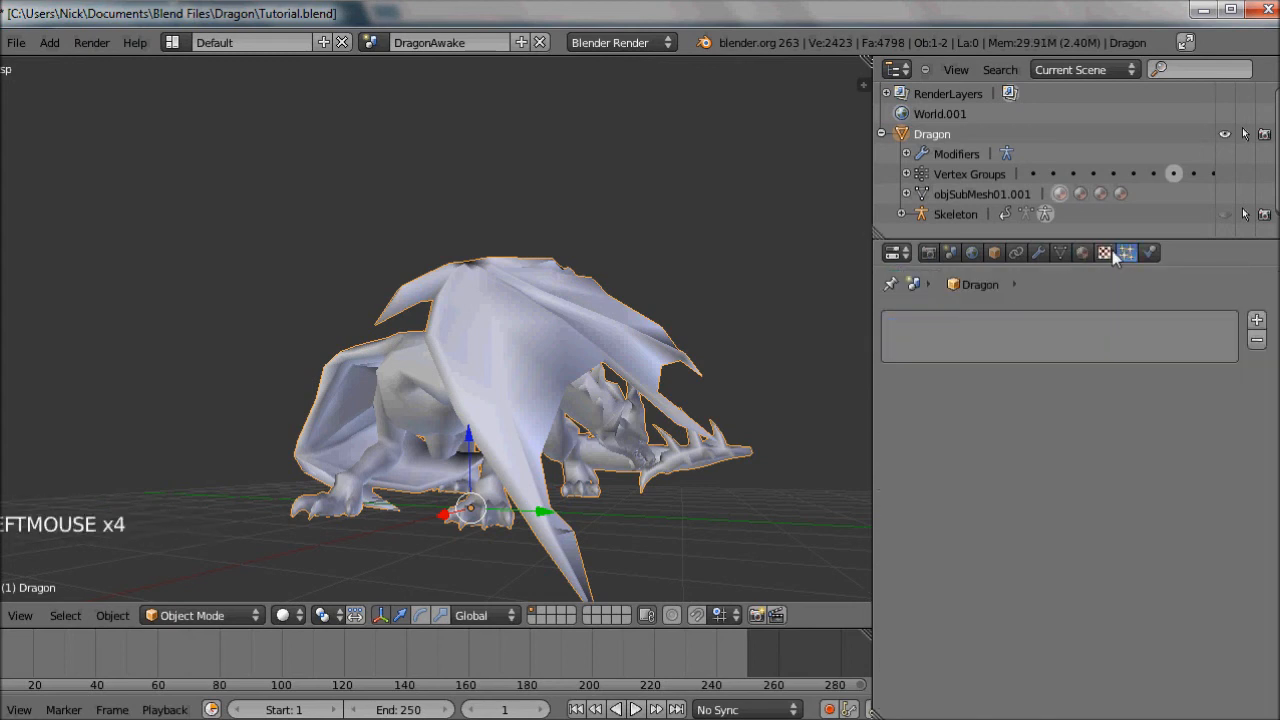
pyautogui.click(1110, 252)
pyautogui.scroll(-6, 1100, 517)
pyautogui.click(1081, 252)
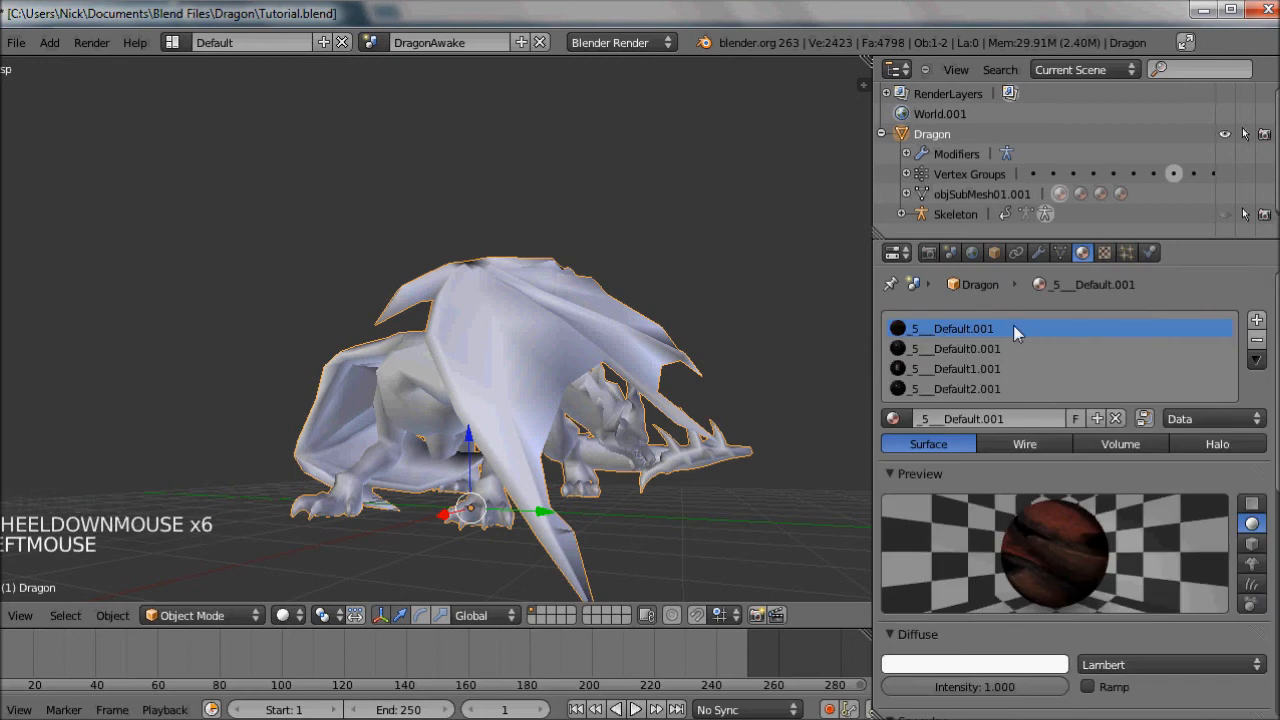
pyautogui.click(992, 348)
pyautogui.click(990, 329)
pyautogui.click(1105, 252)
pyautogui.scroll(-3, 1077, 430)
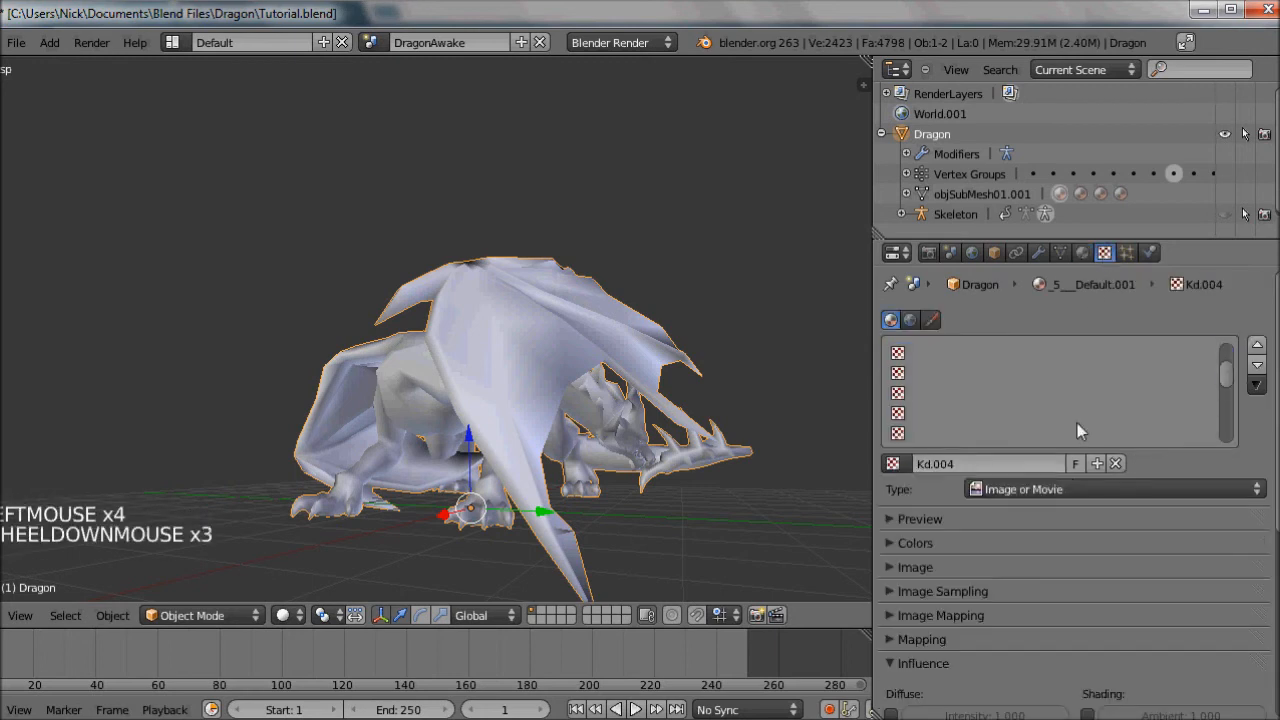
pyautogui.scroll(-2, 1077, 423)
pyautogui.scroll(11, 1087, 390)
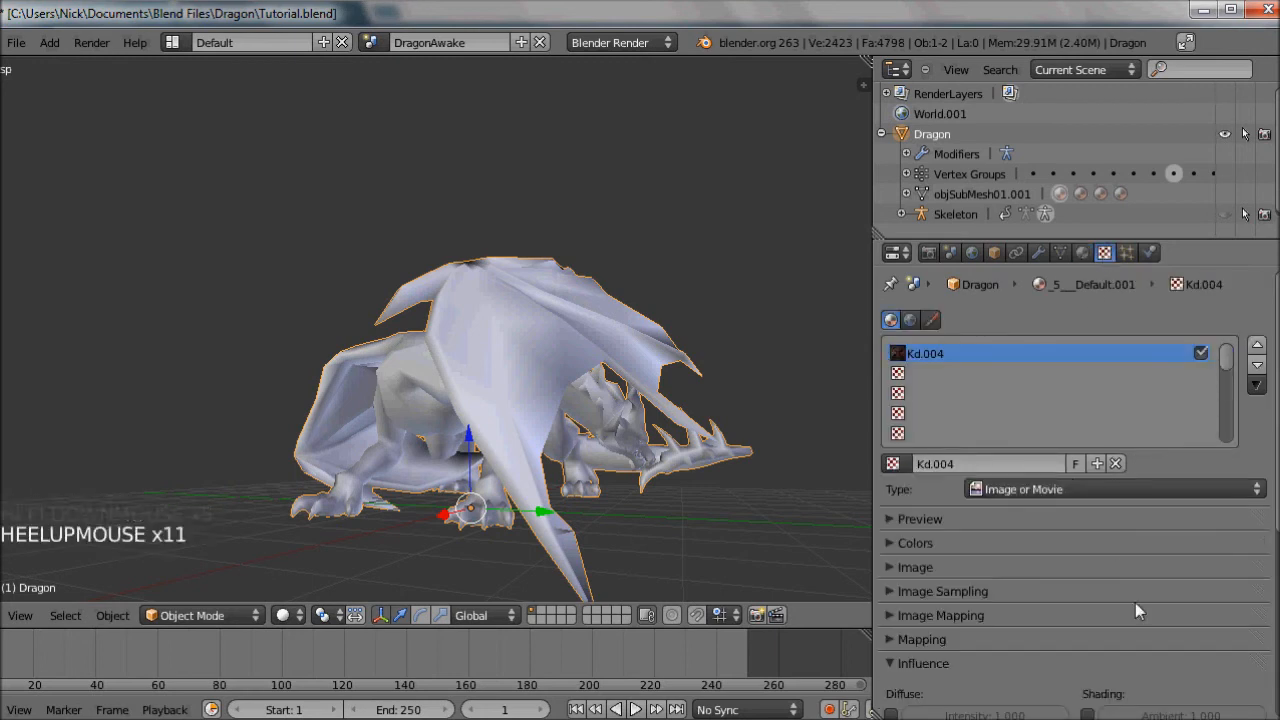
pyautogui.scroll(-4, 1135, 605)
pyautogui.scroll(4, 1096, 640)
# Check the influence settings of the texture on material _5___Default2.001
pyautogui.click(1081, 252)
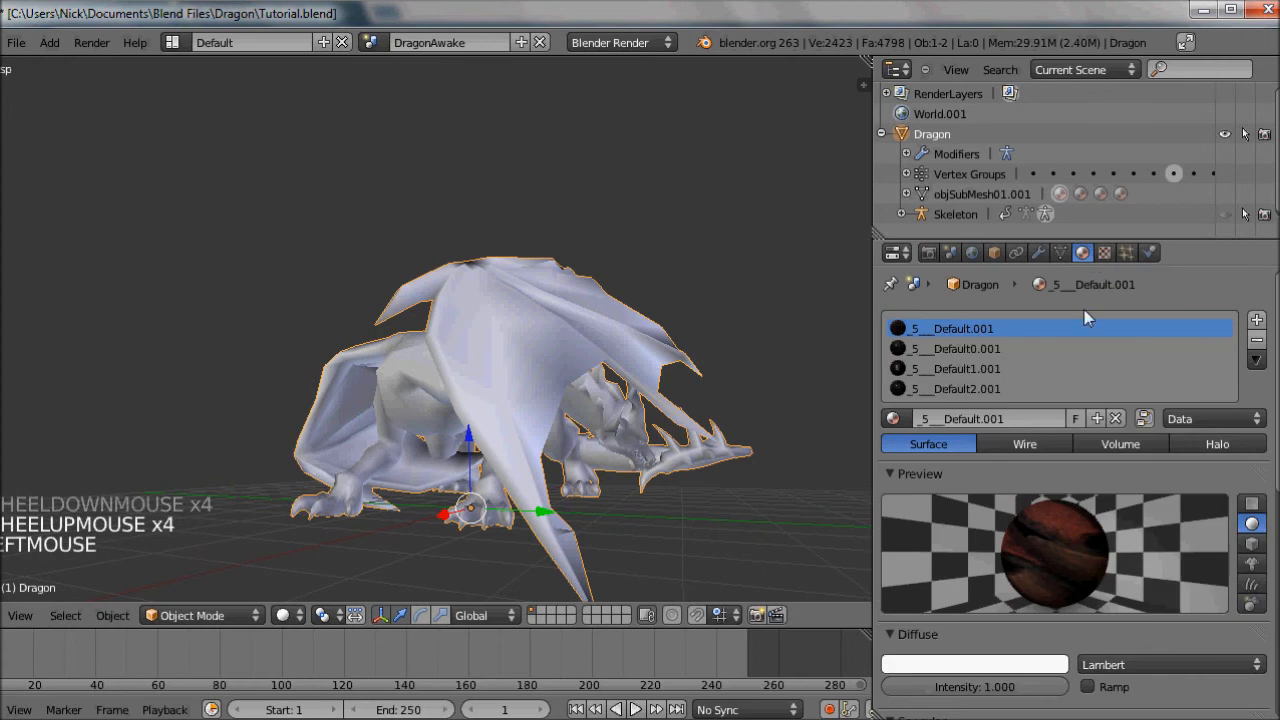
pyautogui.click(1009, 366)
pyautogui.click(1010, 384)
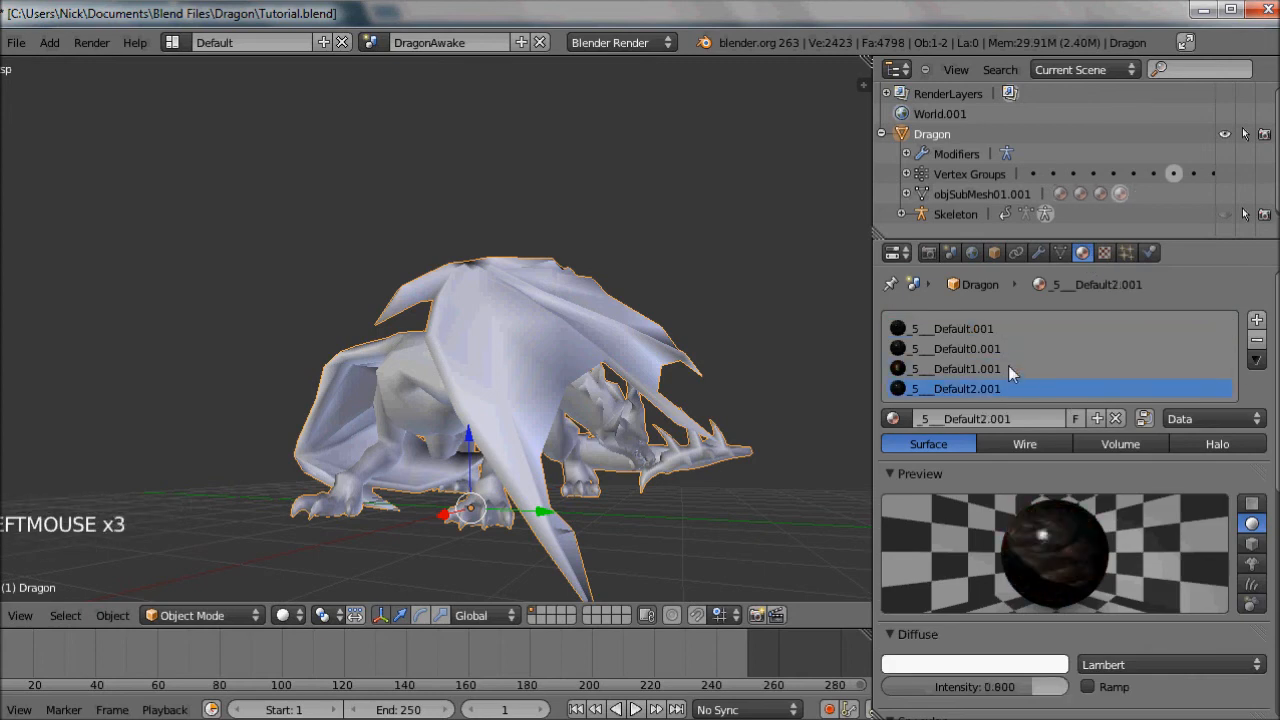
pyautogui.click(1104, 252)
pyautogui.scroll(-5, 1140, 605)
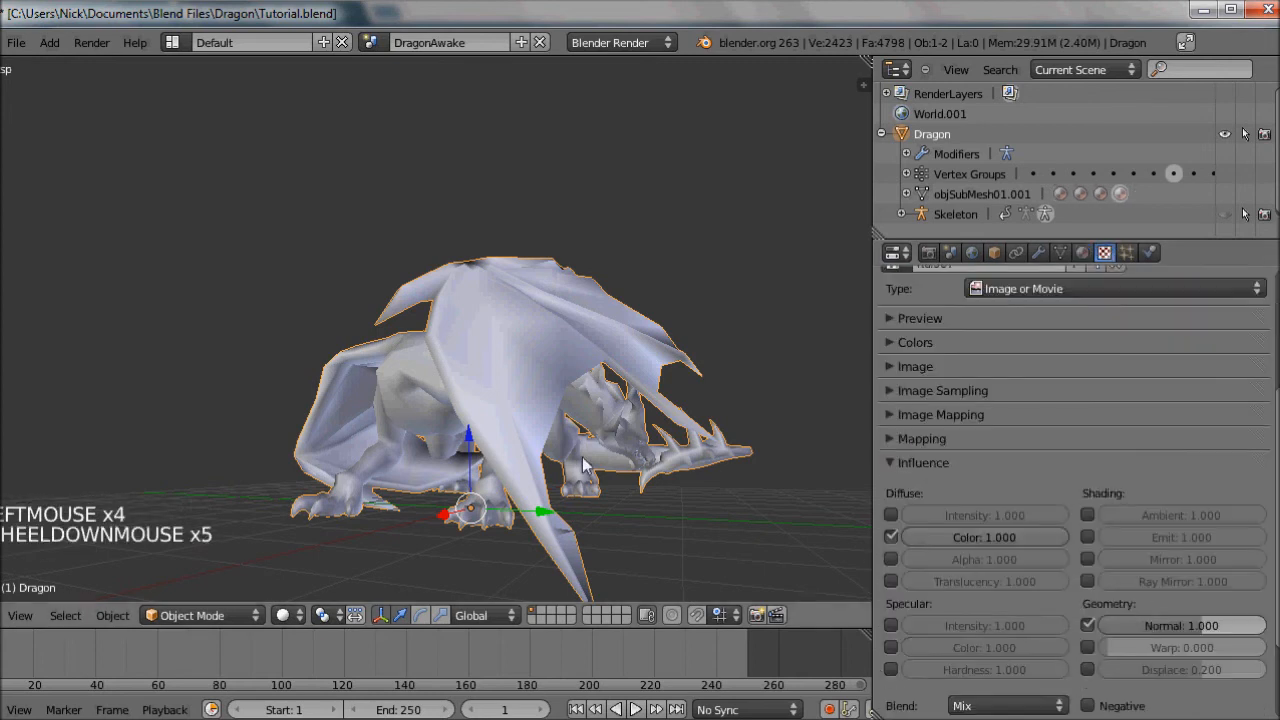
# Scrub the animation to frame 150 and add a camera to the scene
pyautogui.moveTo(20, 655); pyautogui.dragTo(440, 712)
pyautogui.scroll(-2, 343, 434)
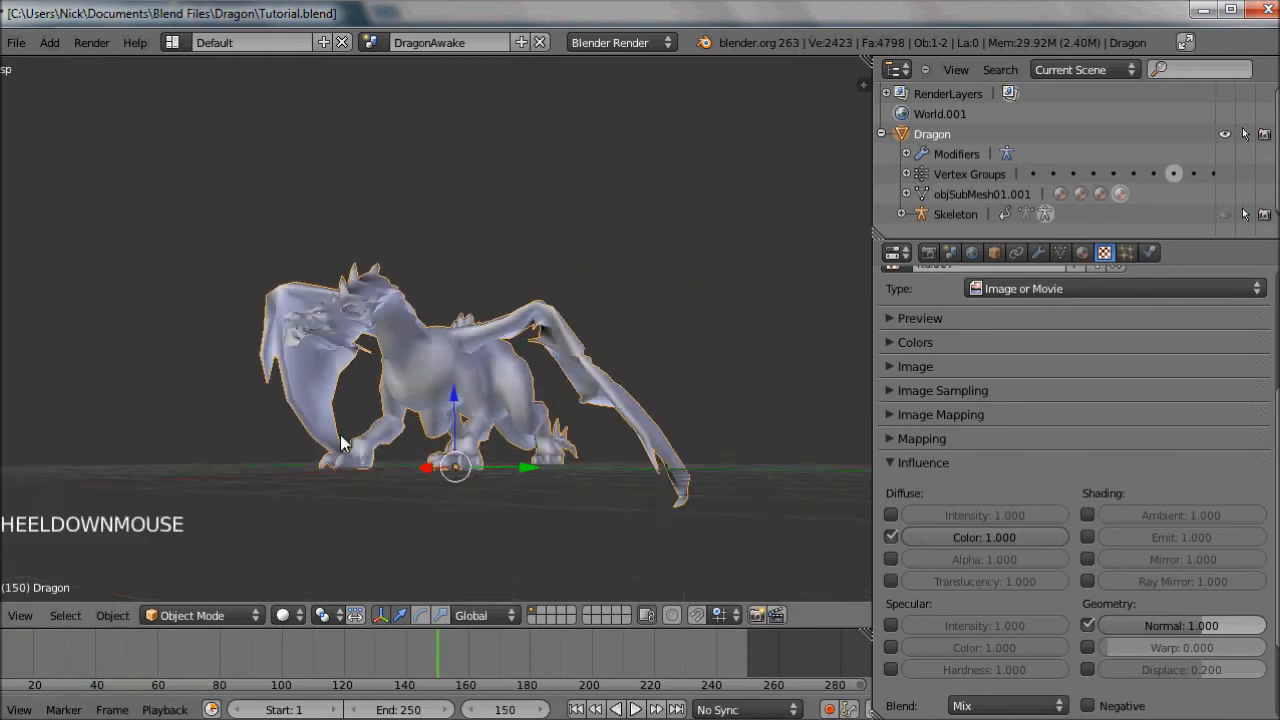
pyautogui.moveTo(349, 425); pyautogui.dragTo(351, 452, button='middle')
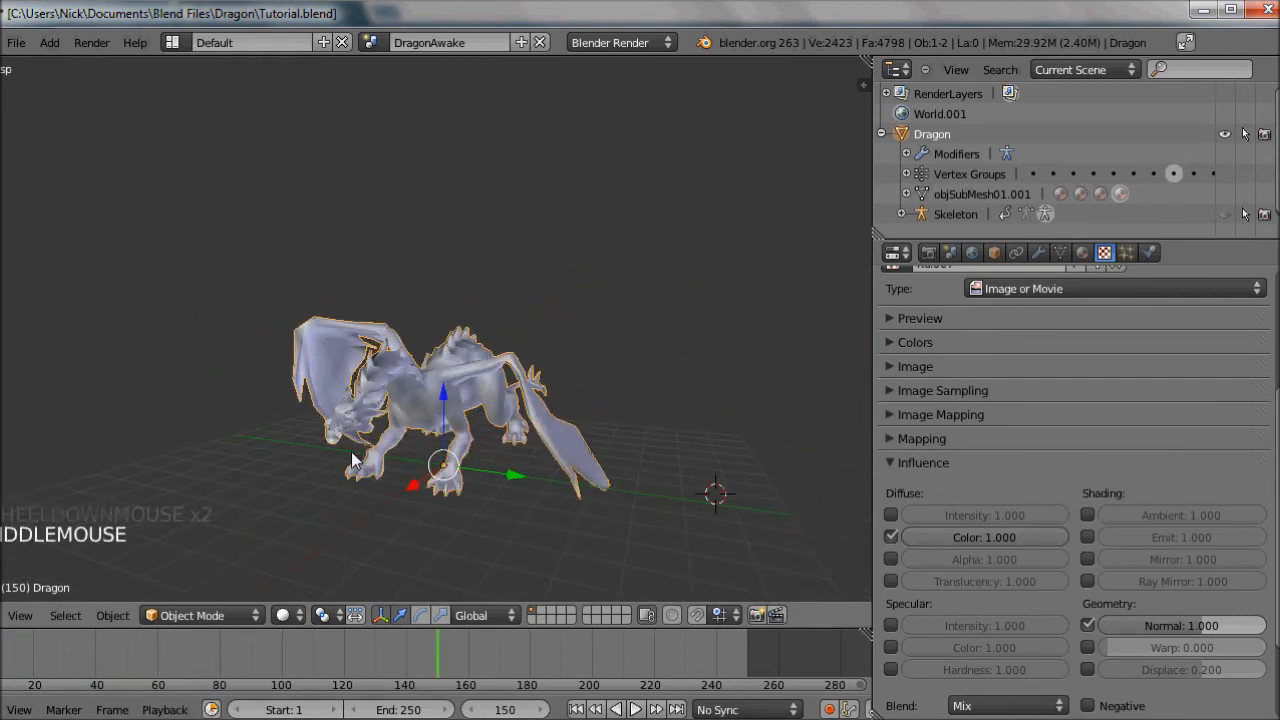
pyautogui.hotkey('shift', 'a')
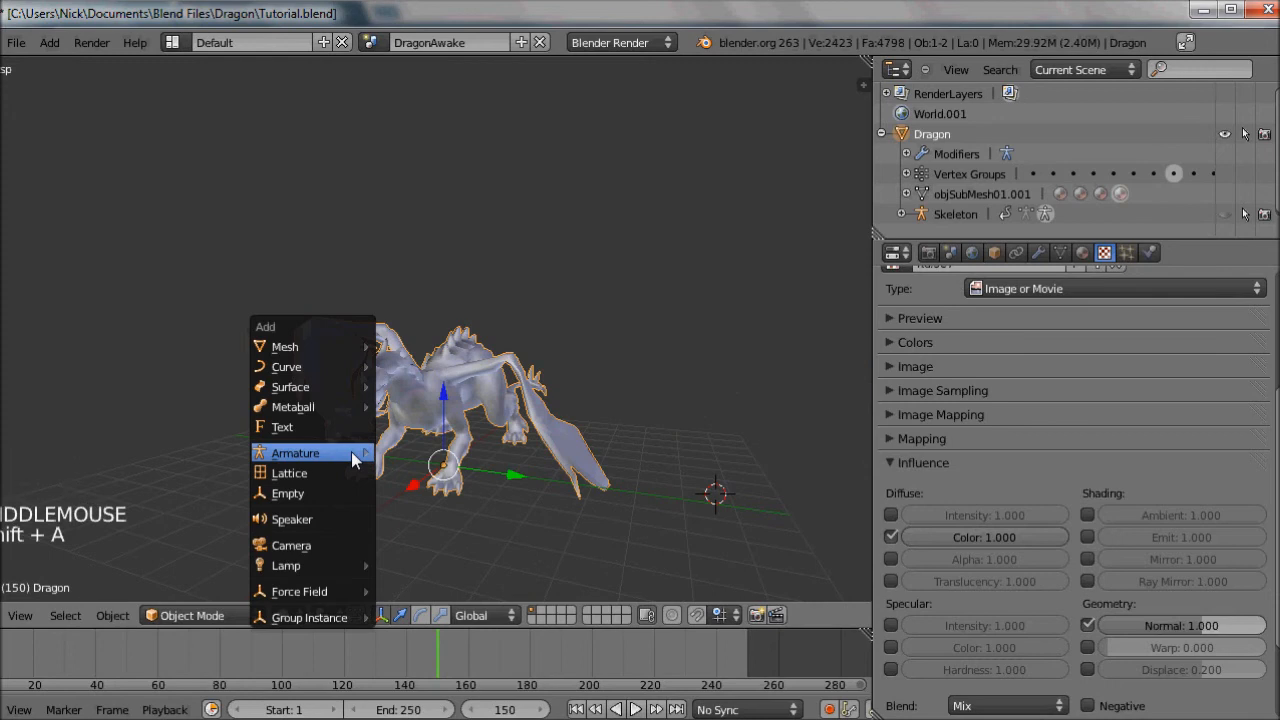
pyautogui.click(345, 545)
# Return to frame 1 and align the new camera to a low viewport view facing the dragon
pyautogui.moveTo(457, 503); pyautogui.dragTo(531, 486, button='middle')
pyautogui.scroll(-1, 509, 486)
pyautogui.scroll(-1, 509, 486)
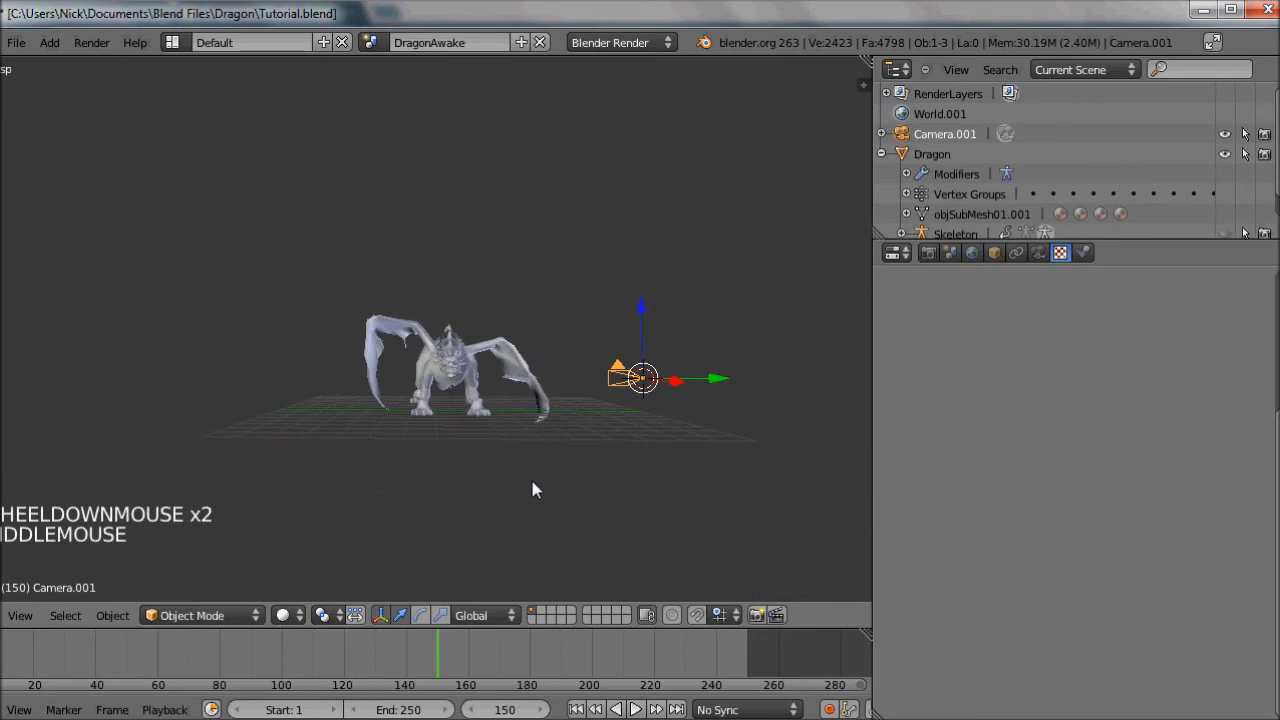
pyautogui.scroll(2, 531, 486)
pyautogui.moveTo(420, 652); pyautogui.dragTo(0, 690)
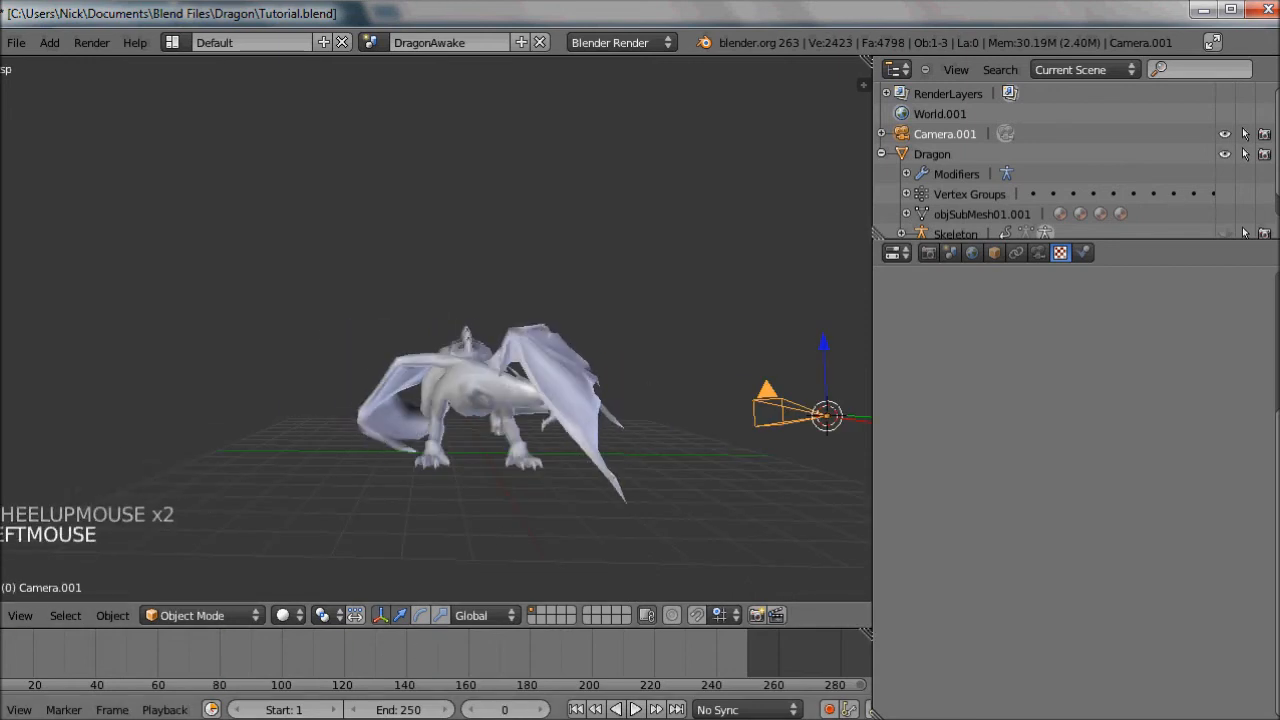
pyautogui.moveTo(489, 406); pyautogui.dragTo(482, 403, button='middle')
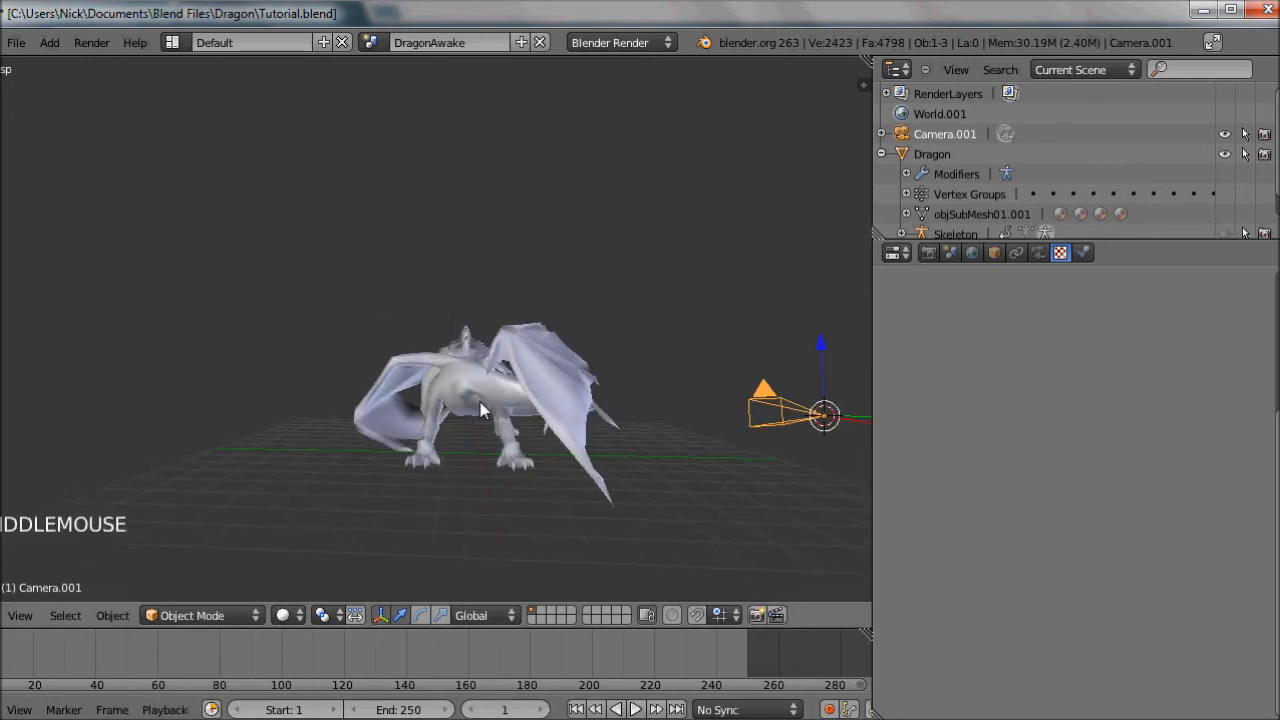
pyautogui.click(490, 404)
pyautogui.middleClick(729, 459)
pyautogui.moveTo(729, 459)
pyautogui.mouseDown(button='middle')
pyautogui.moveTo(749, 440)
pyautogui.moveTo(748, 451)
pyautogui.mouseUp(button='middle')
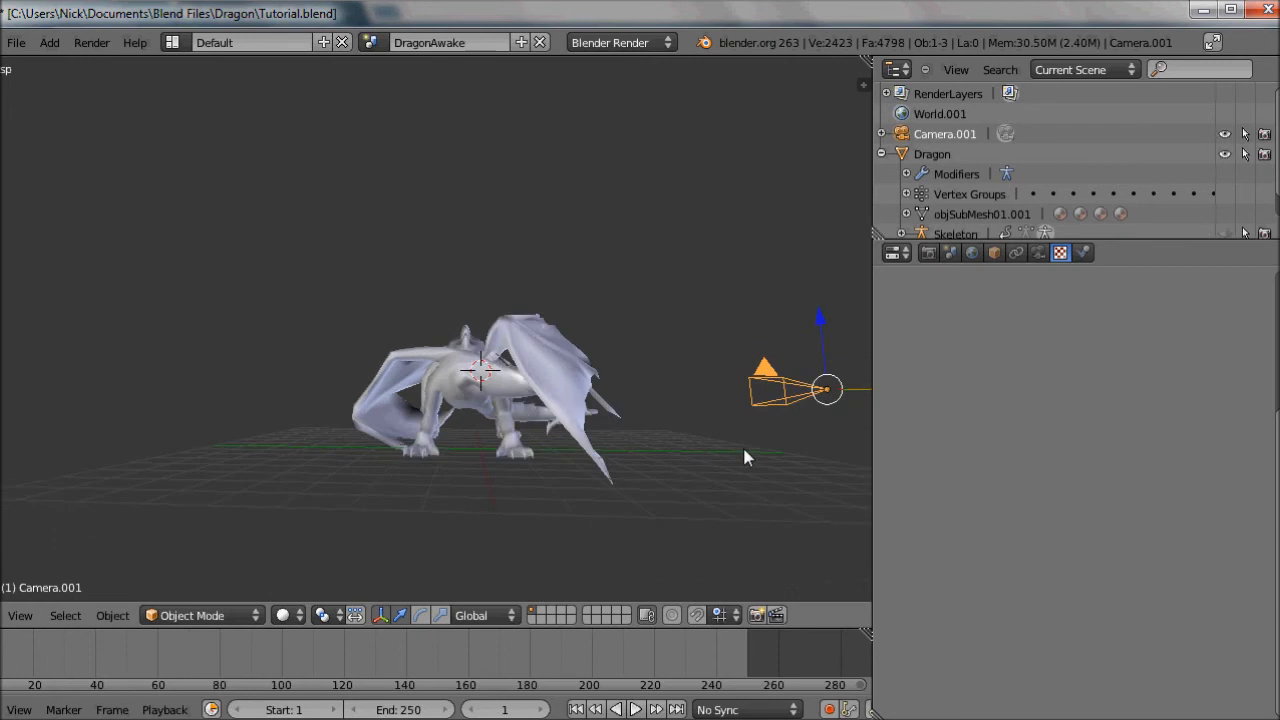
pyautogui.press('ctrl+alt+KP_0')
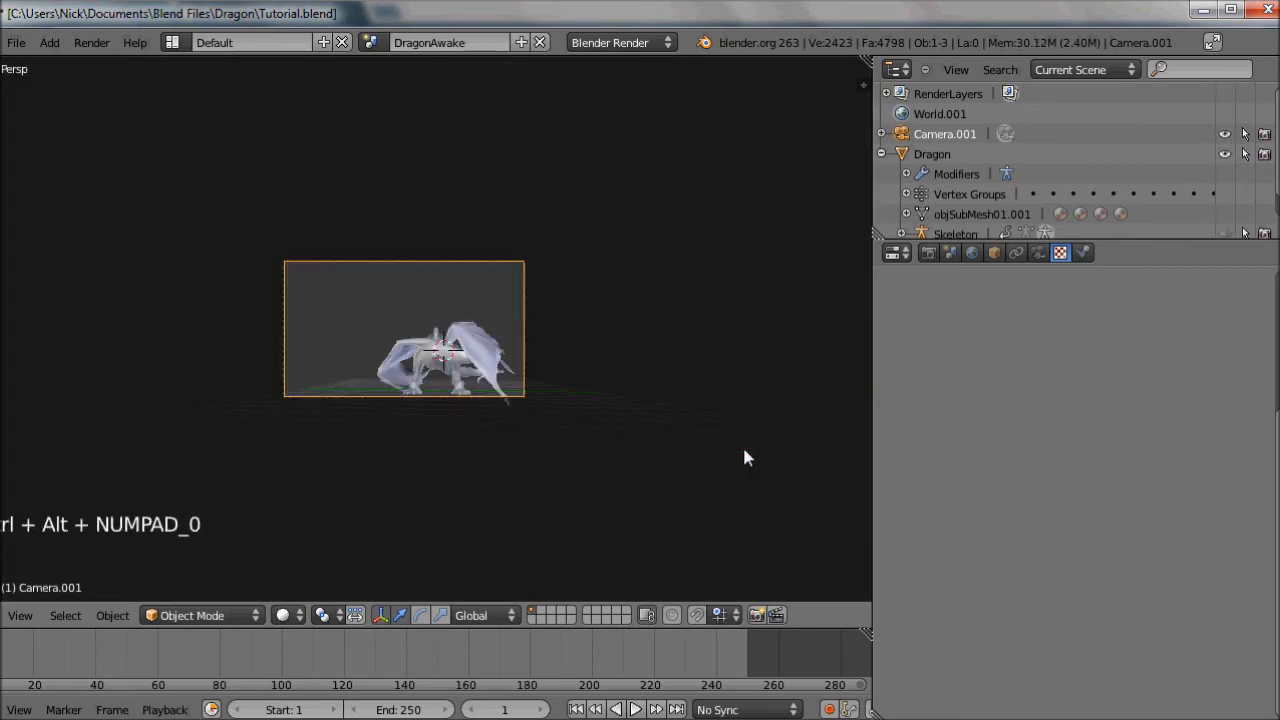
pyautogui.scroll(2, 410, 385)
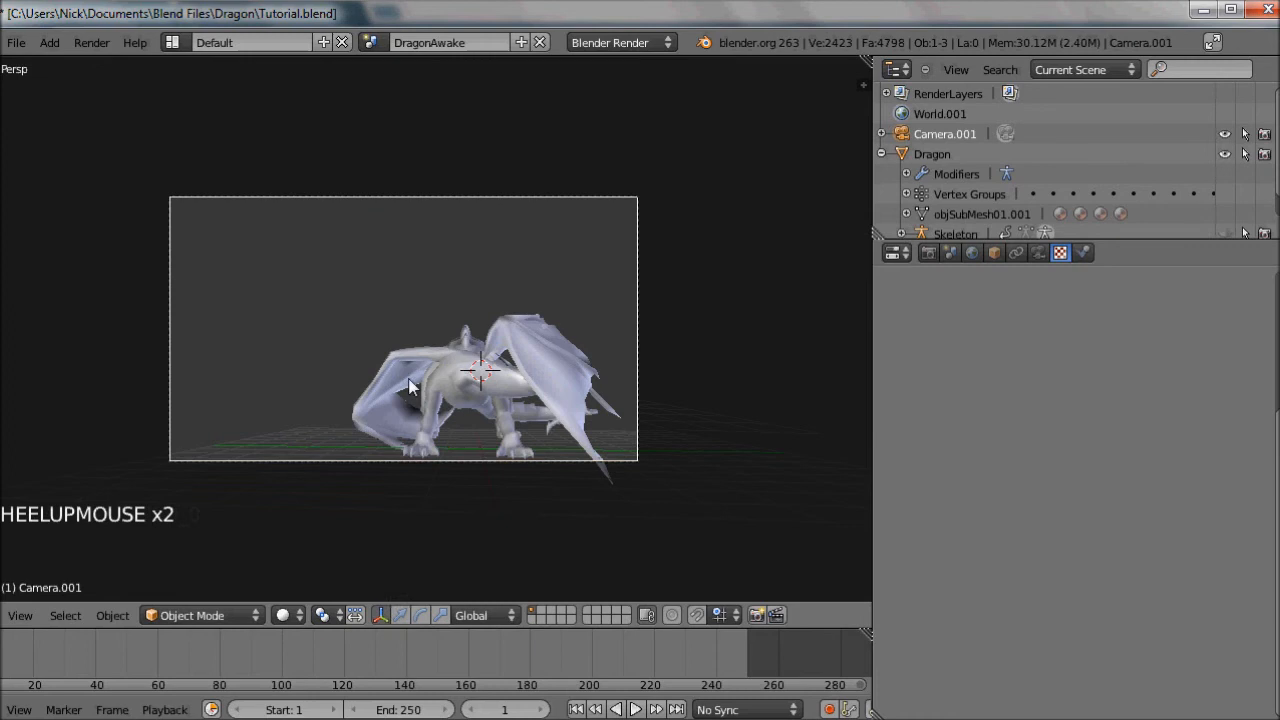
# Move the camera to centre the dragon in the frame and insert a LocRot keyframe at frame 1
pyautogui.press('g')
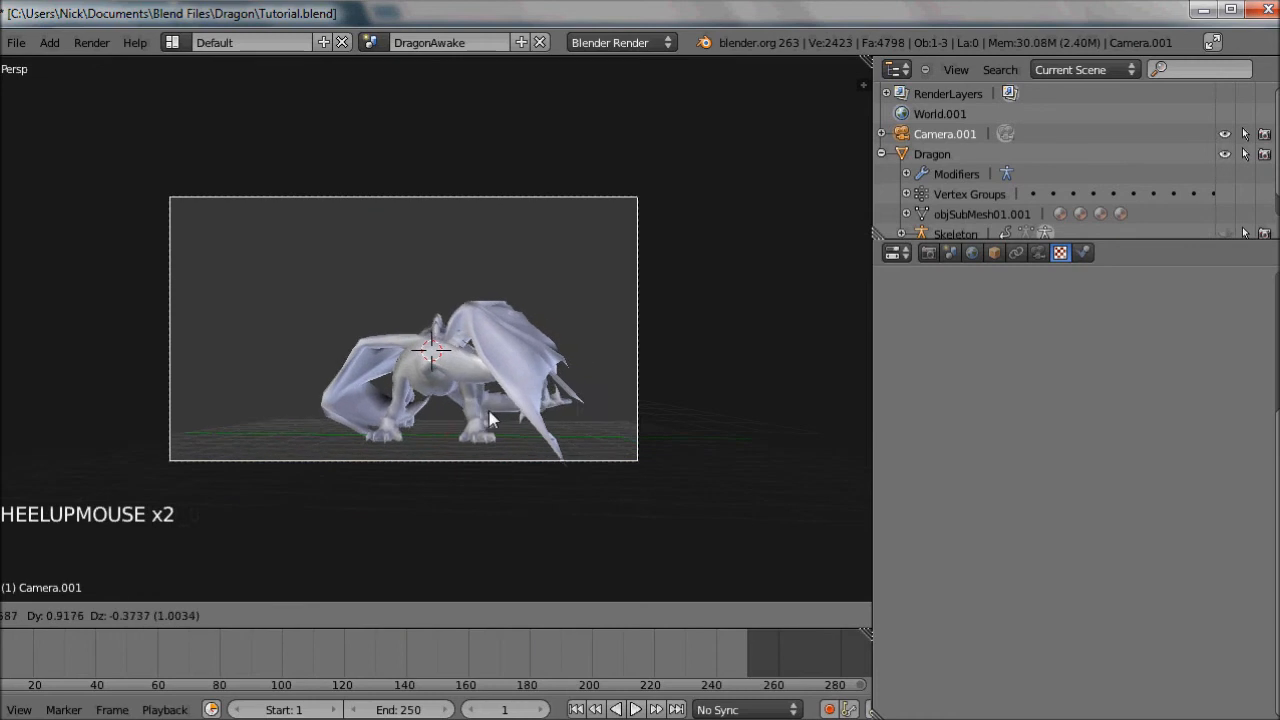
pyautogui.click(540, 458)
pyautogui.press('i')
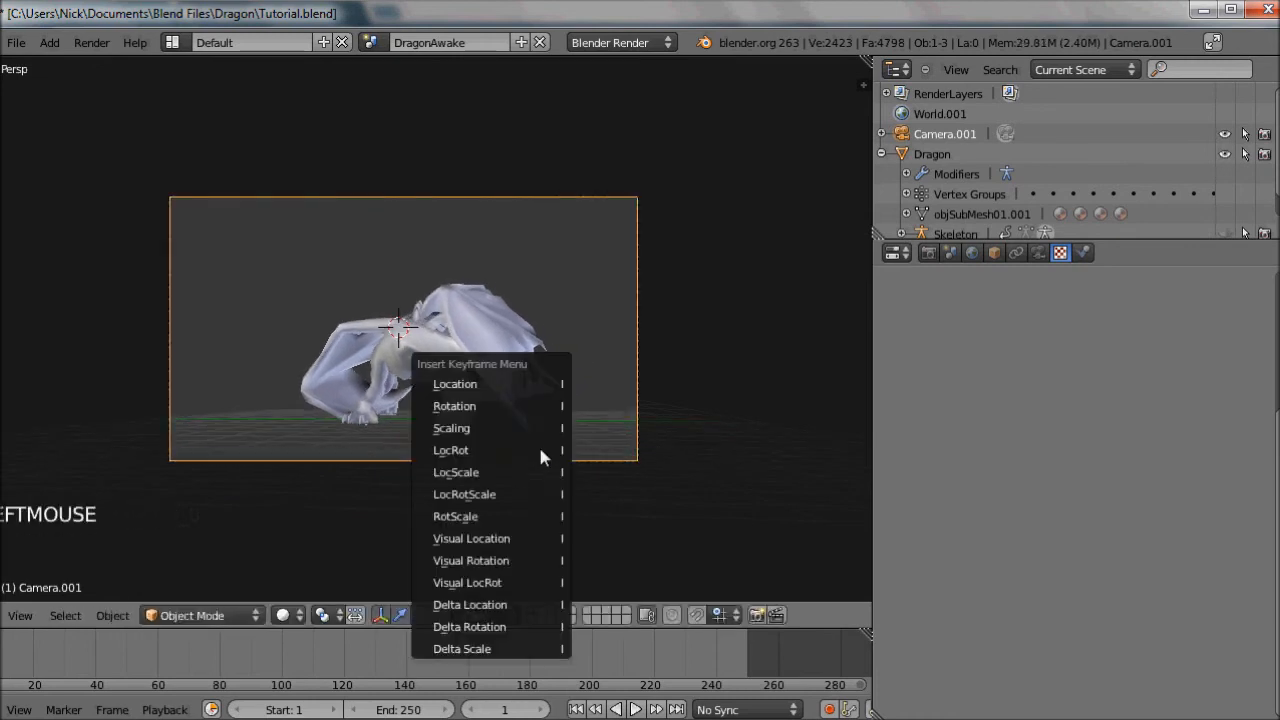
pyautogui.click(540, 456)
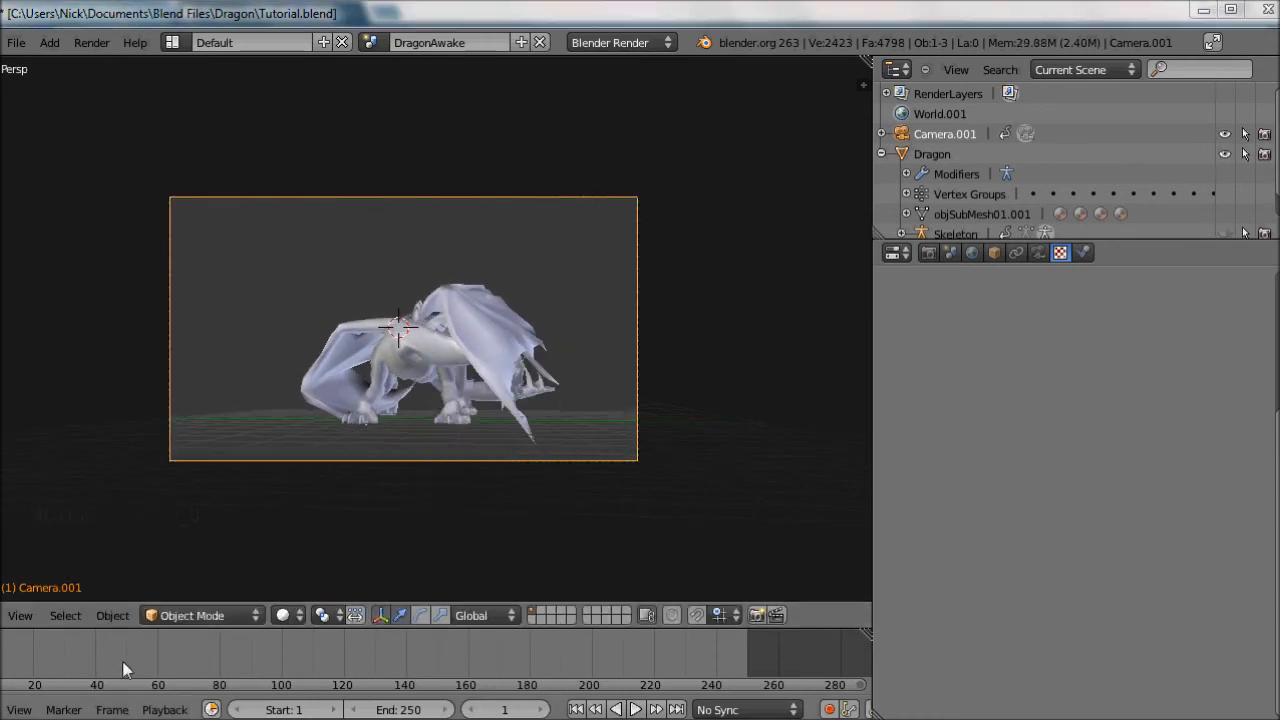
# At frame 100, move the camera closer to the dragon, reframe its body and keyframe the camera
pyautogui.moveTo(124, 670); pyautogui.dragTo(280, 682)
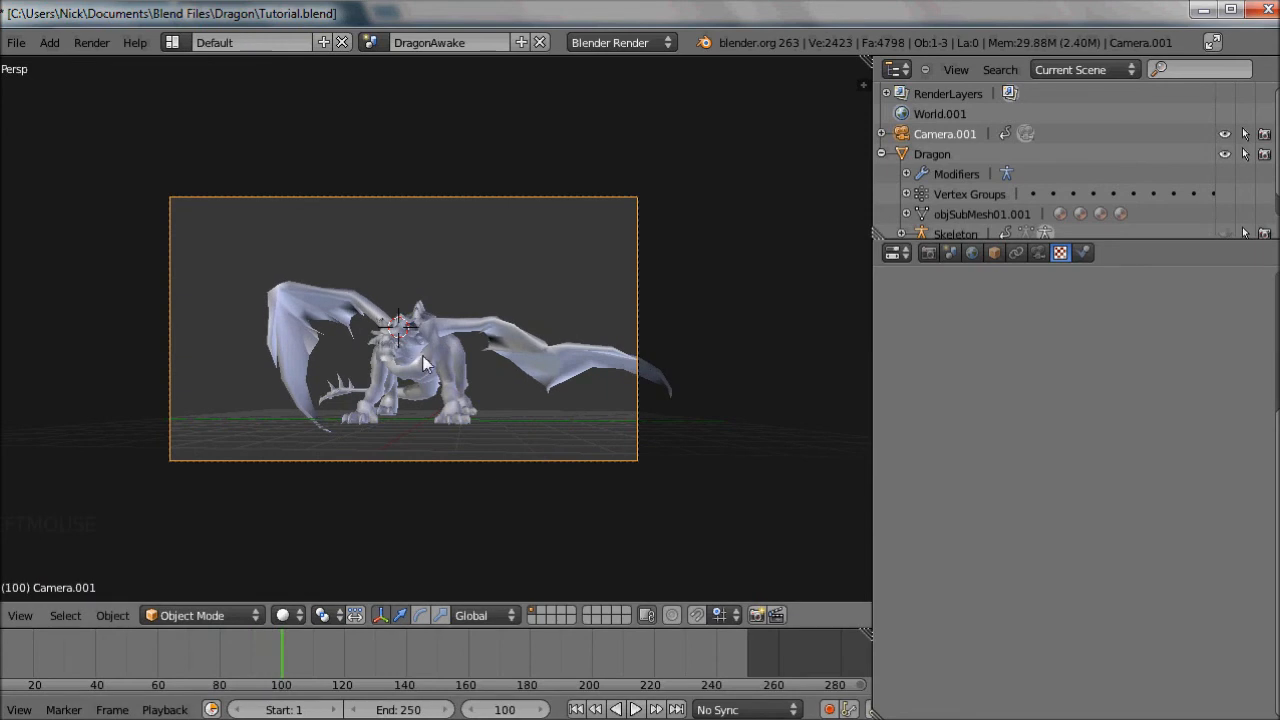
pyautogui.press('g')
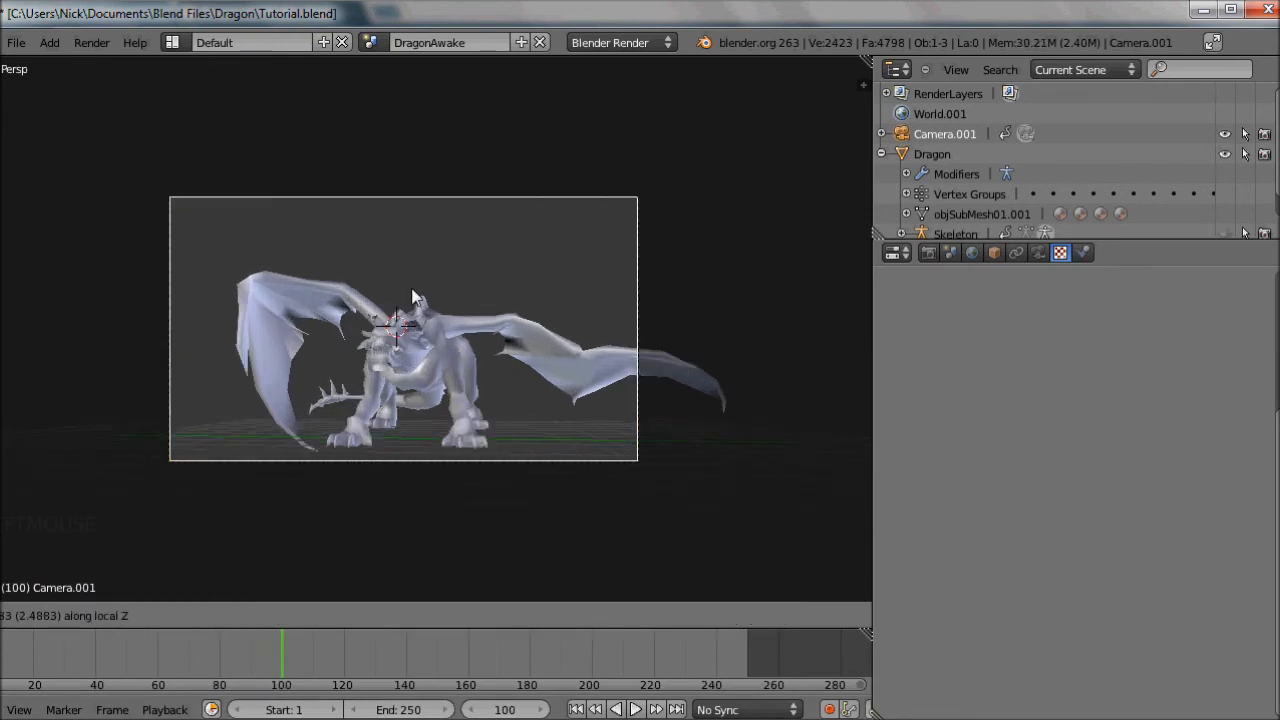
pyautogui.click(380, 286)
pyautogui.press('g')
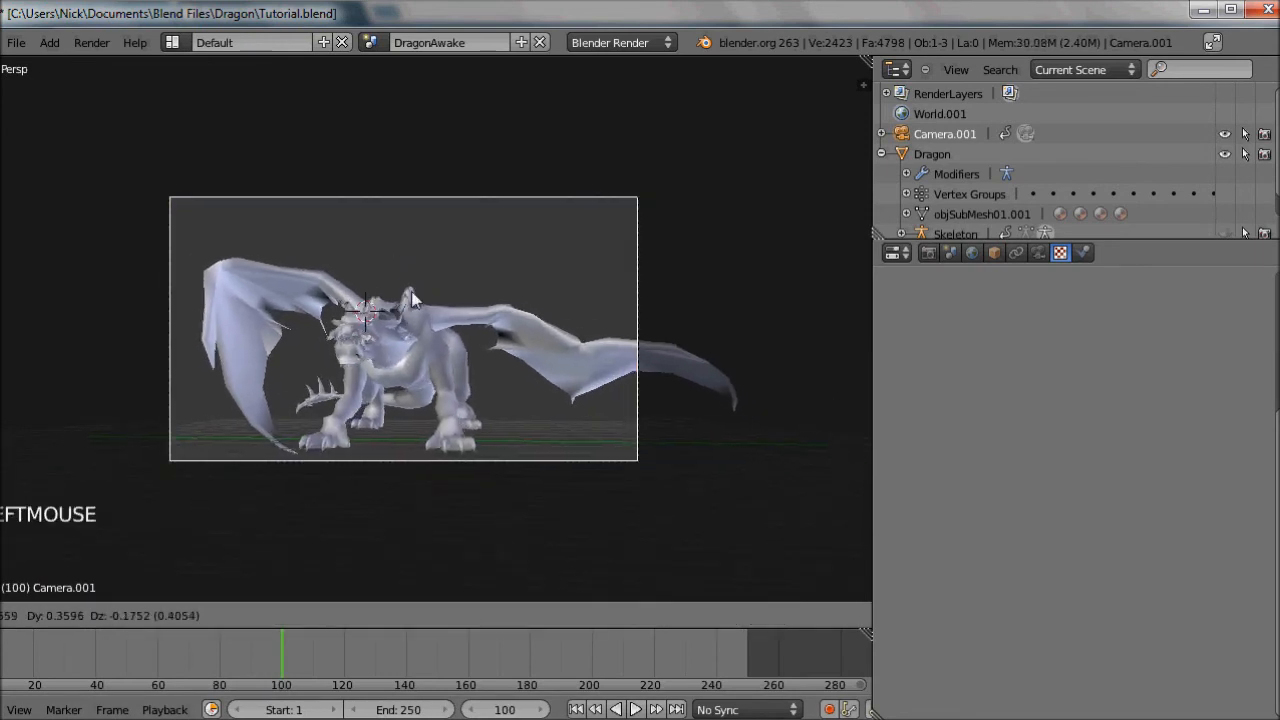
pyautogui.click(593, 369)
pyautogui.press('g')
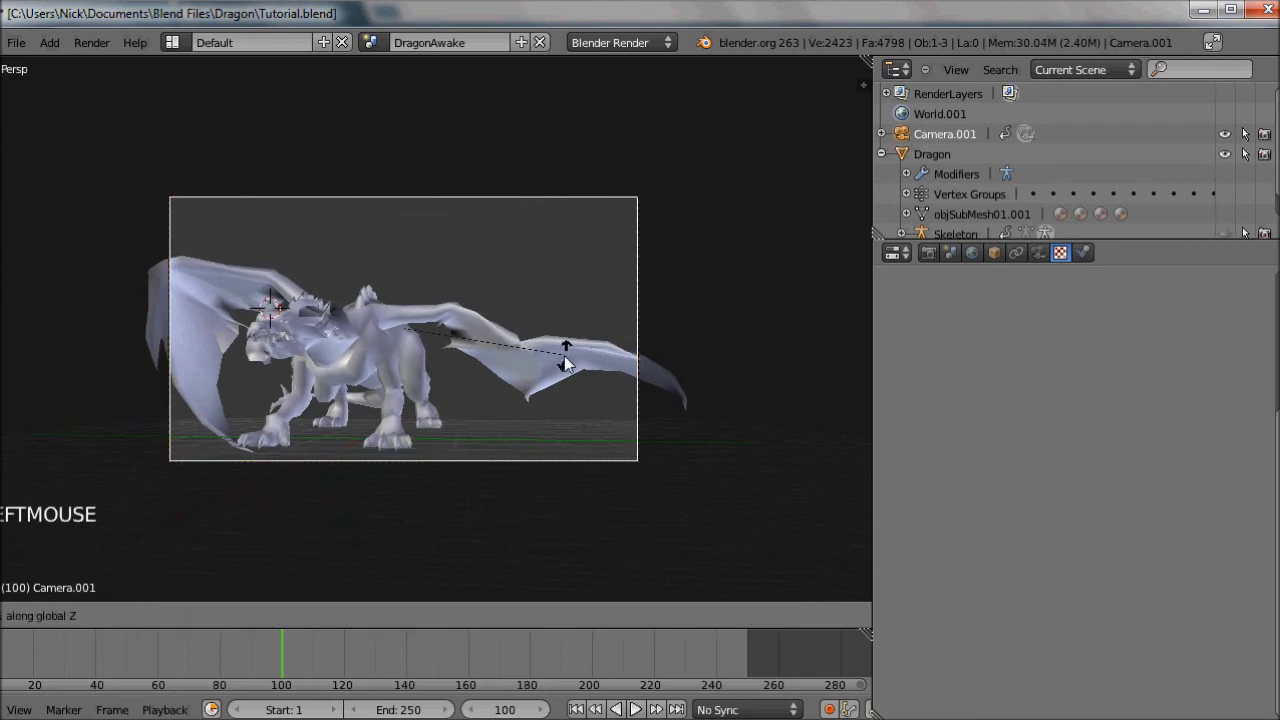
pyautogui.click(480, 356)
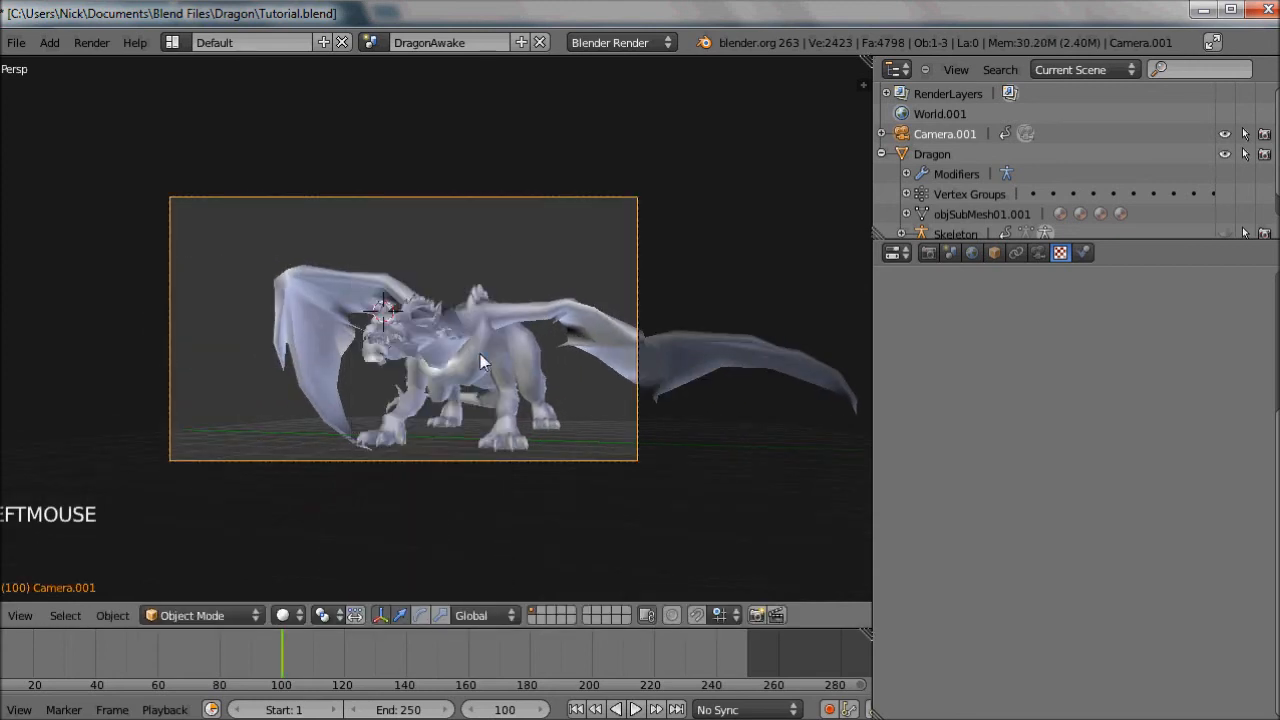
# At frame 180, rotate the camera about global Z and move it to view the dragon's head from the side
pyautogui.moveTo(260, 672); pyautogui.dragTo(530, 670)
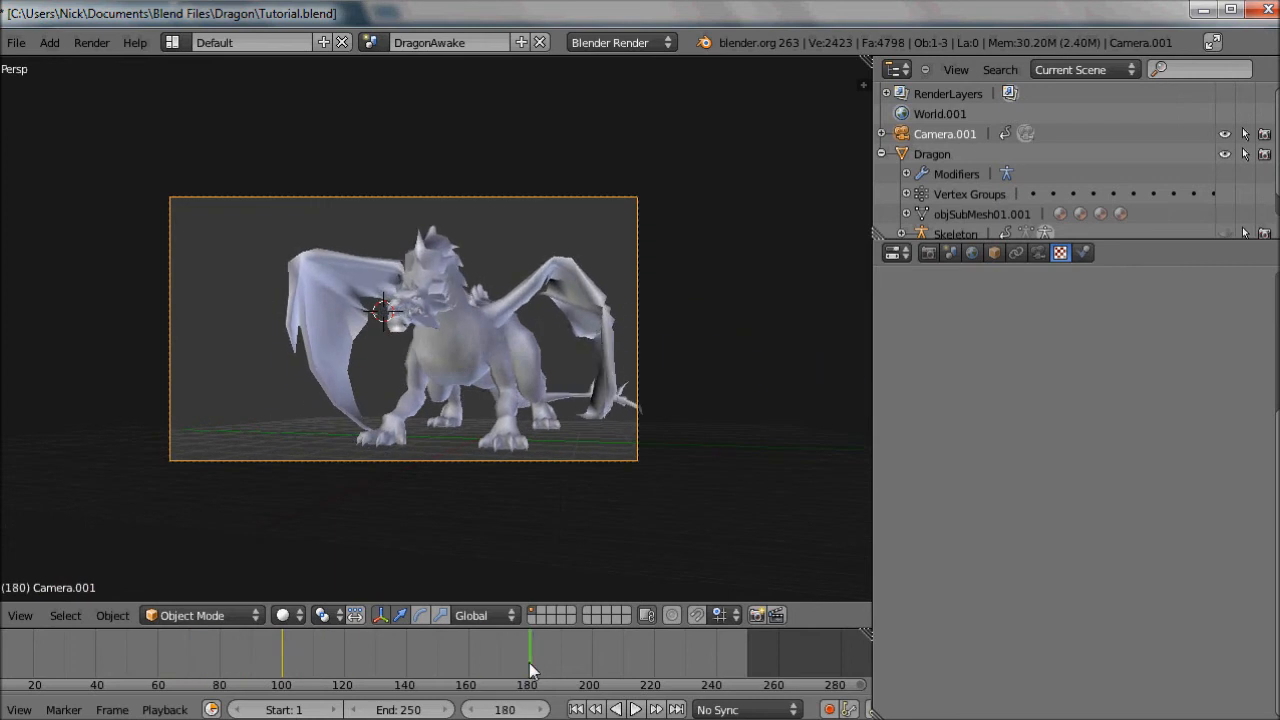
pyautogui.press('r')
pyautogui.press('z')
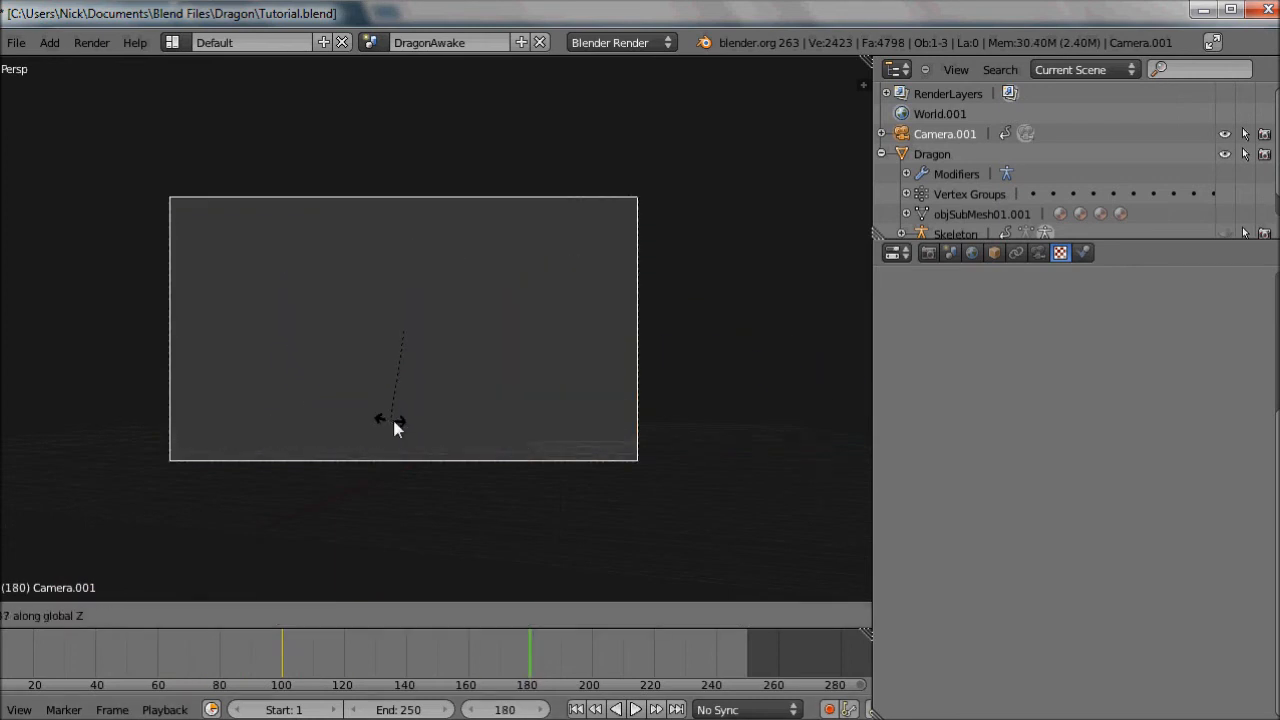
pyautogui.click(408, 418)
pyautogui.press('g')
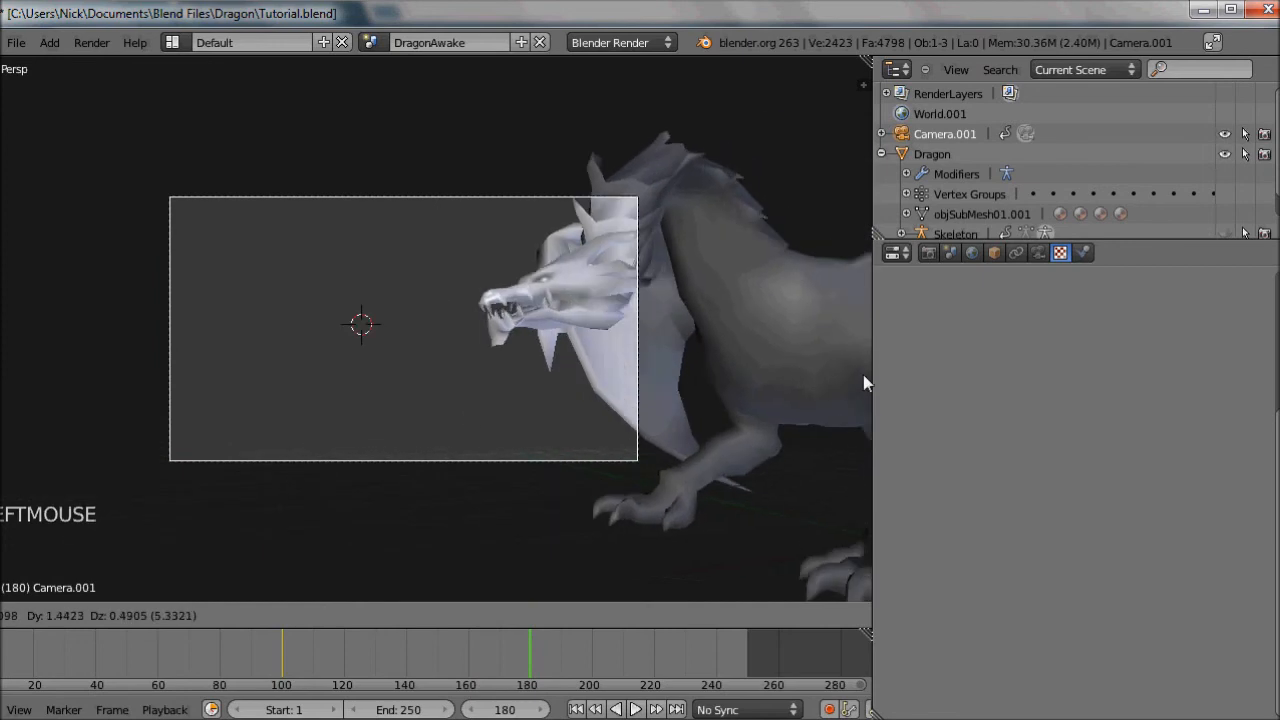
pyautogui.click(742, 386)
# Refine the camera's Z rotation and position, pull it back along local Z, and keyframe it at frame 180
pyautogui.press('r')
pyautogui.press('z')
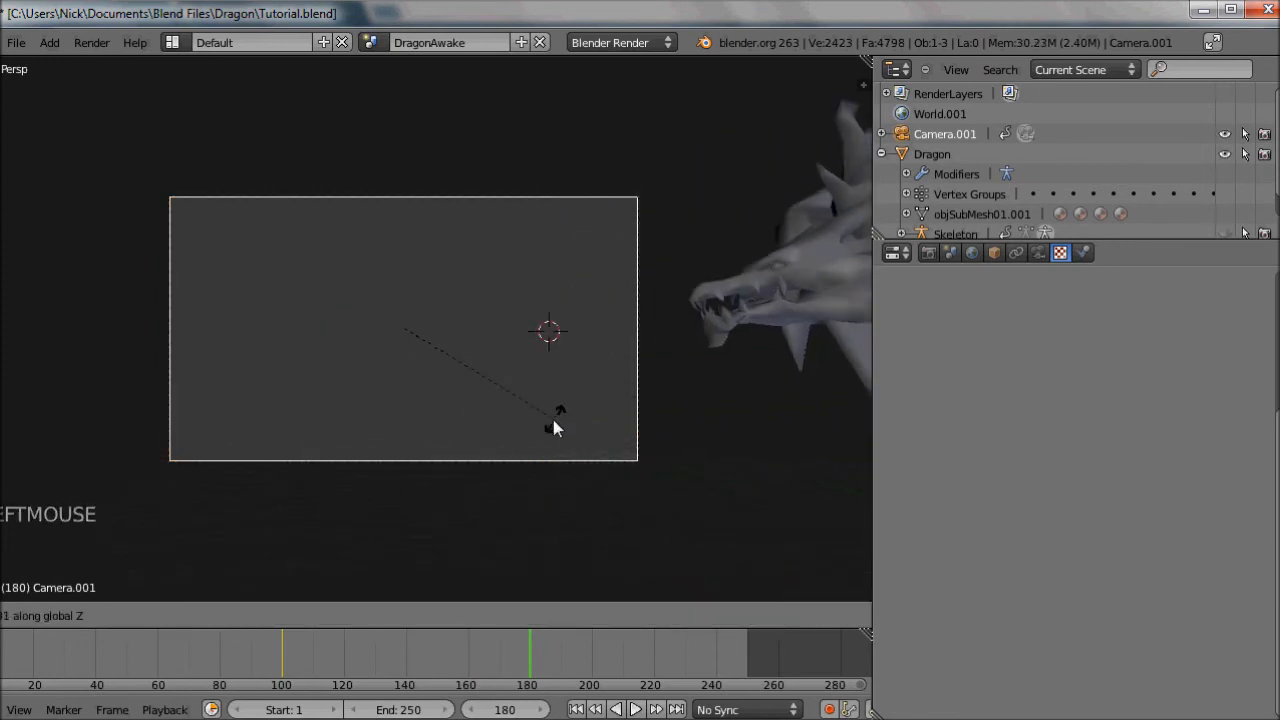
pyautogui.click(578, 418)
pyautogui.press('g')
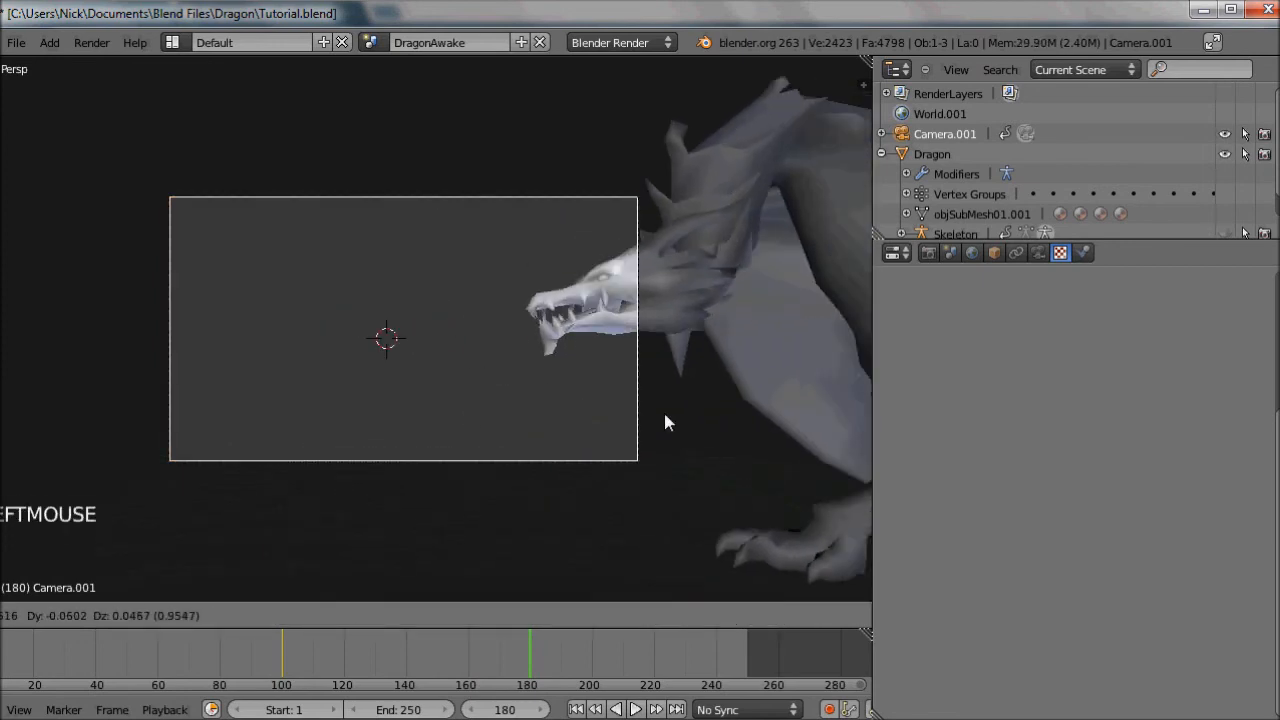
pyautogui.click(717, 406)
pyautogui.press('g')
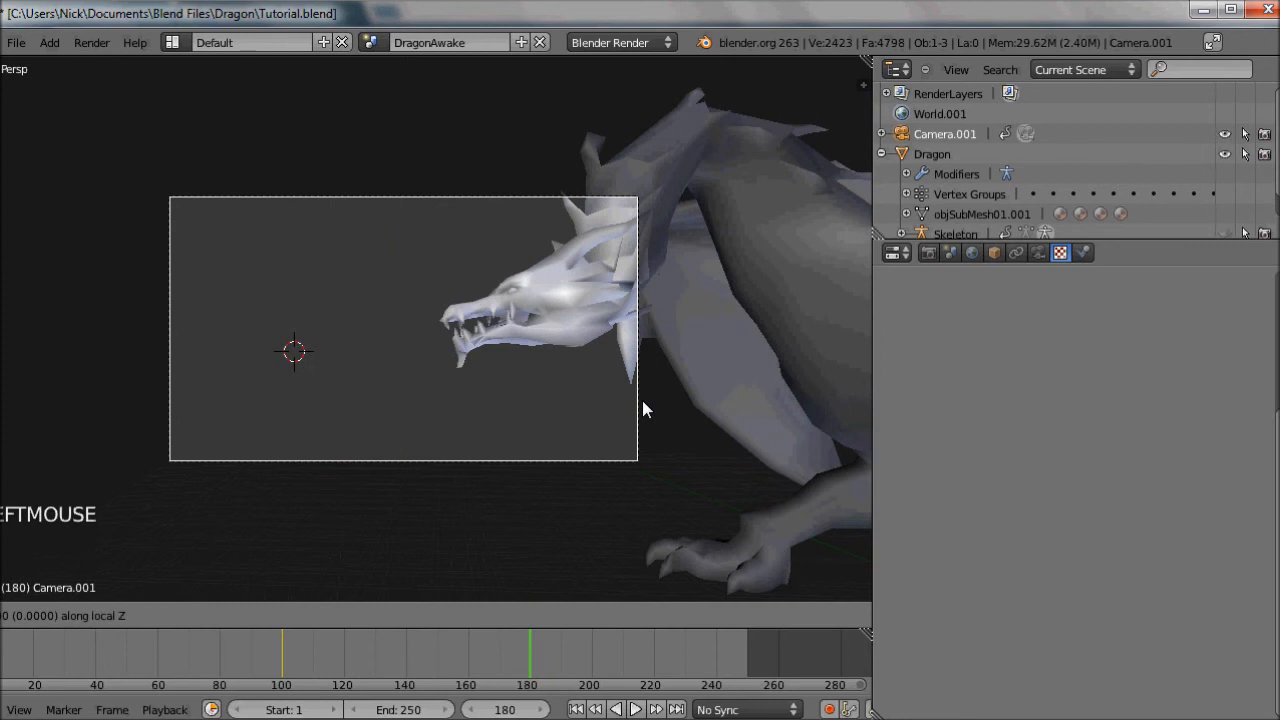
pyautogui.click(654, 466)
pyautogui.press('i')
pyautogui.click(653, 464)
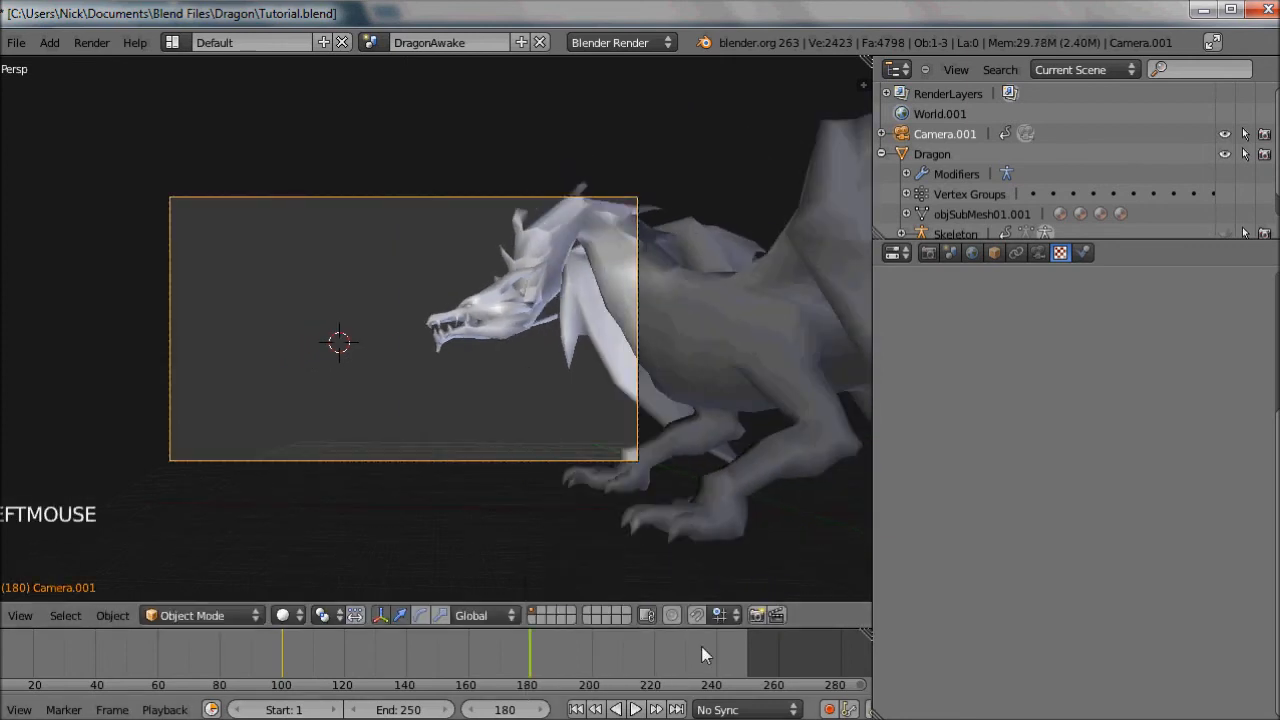
# At frame 240, pull the camera back along its local Z axis and keyframe it
pyautogui.moveTo(516, 657)
pyautogui.mouseDown()
pyautogui.moveTo(420, 660)
pyautogui.moveTo(315, 707)
pyautogui.moveTo(716, 712)
pyautogui.mouseUp()
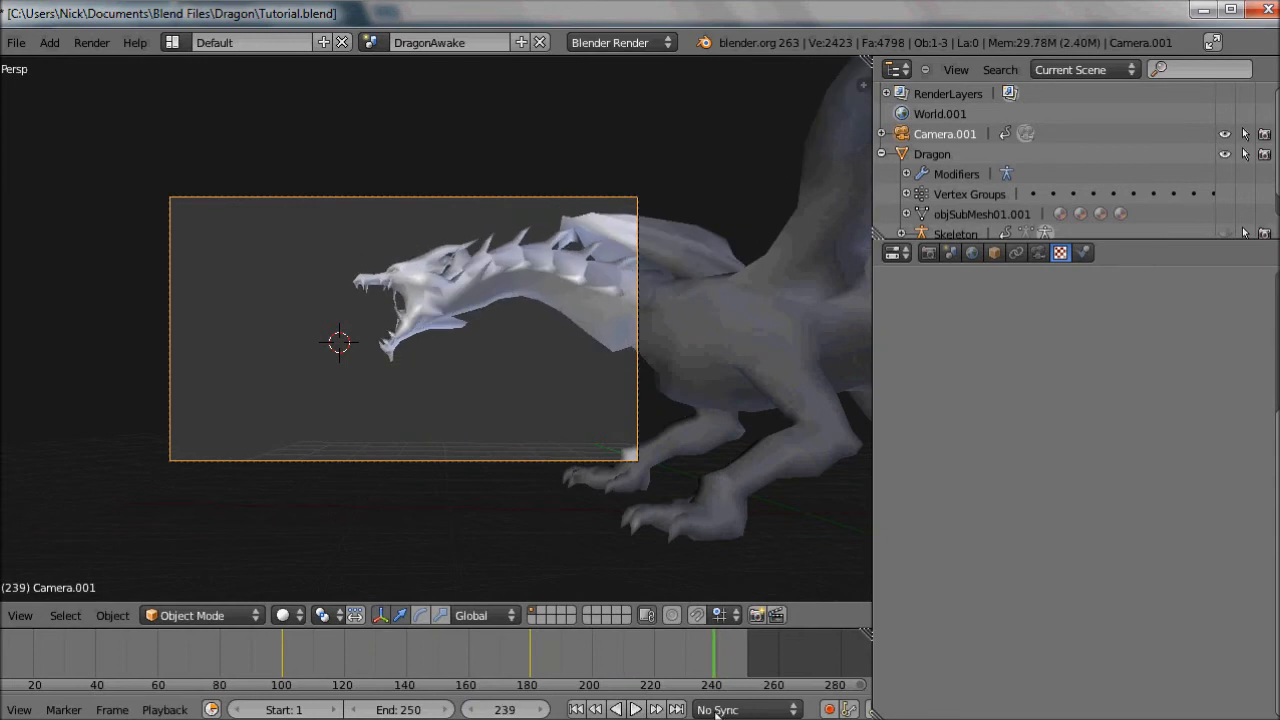
pyautogui.press('g')
pyautogui.press('z')
pyautogui.press('z')
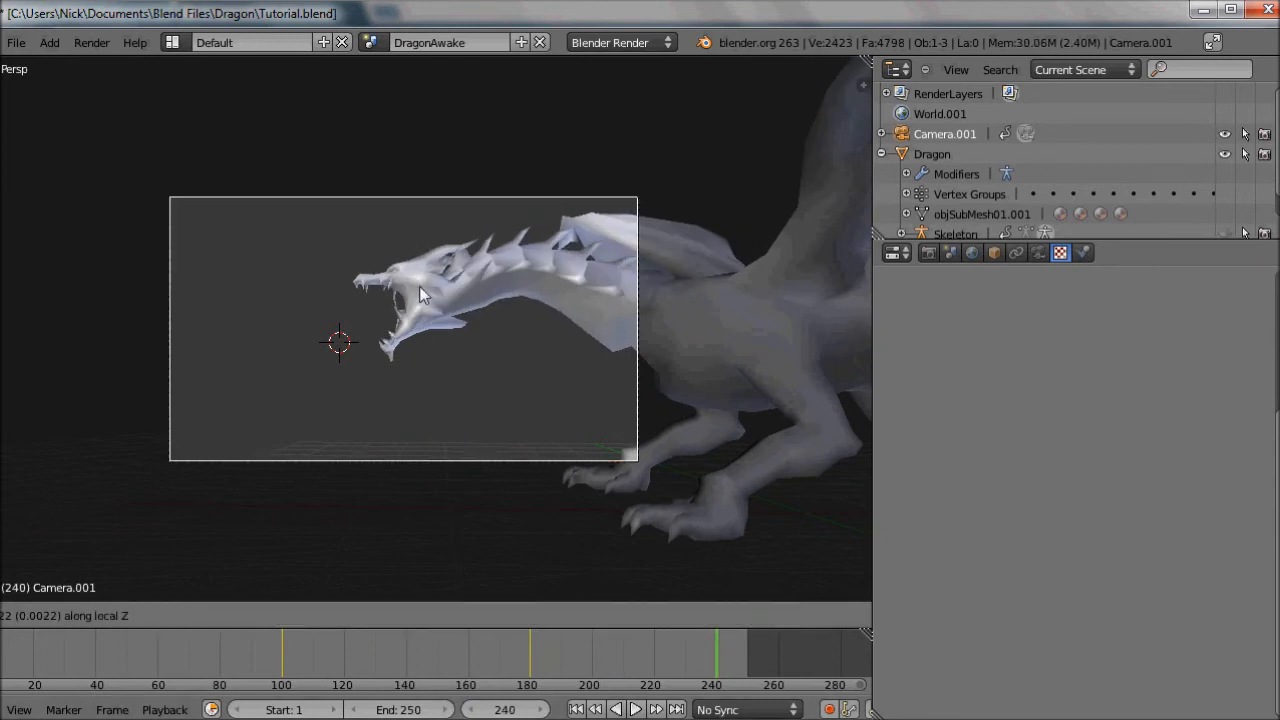
pyautogui.click(419, 359)
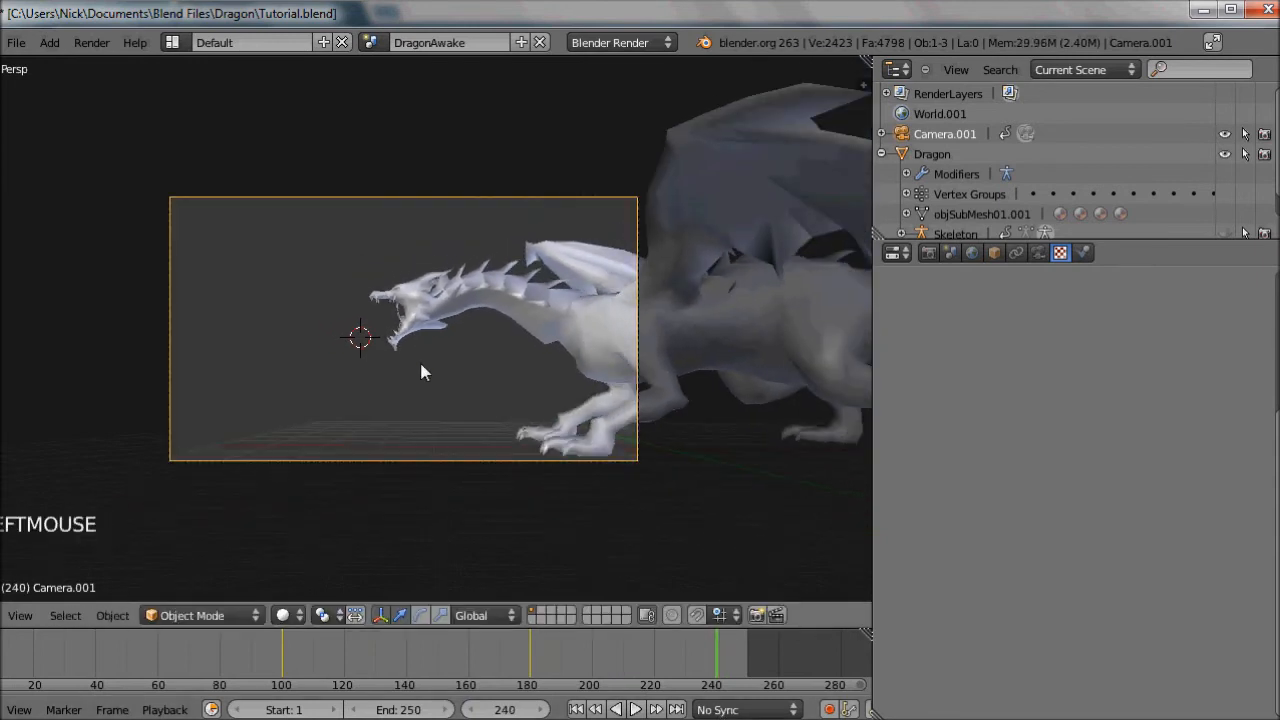
pyautogui.press('i')
pyautogui.click(421, 364)
# Return the animation to frame 1 and add a plane mesh to the scene
pyautogui.moveTo(724, 645)
pyautogui.mouseDown()
pyautogui.moveTo(745, 645)
pyautogui.moveTo(235, 648)
pyautogui.moveTo(283, 642)
pyautogui.moveTo(706, 644)
pyautogui.moveTo(0, 662)
pyautogui.mouseUp()
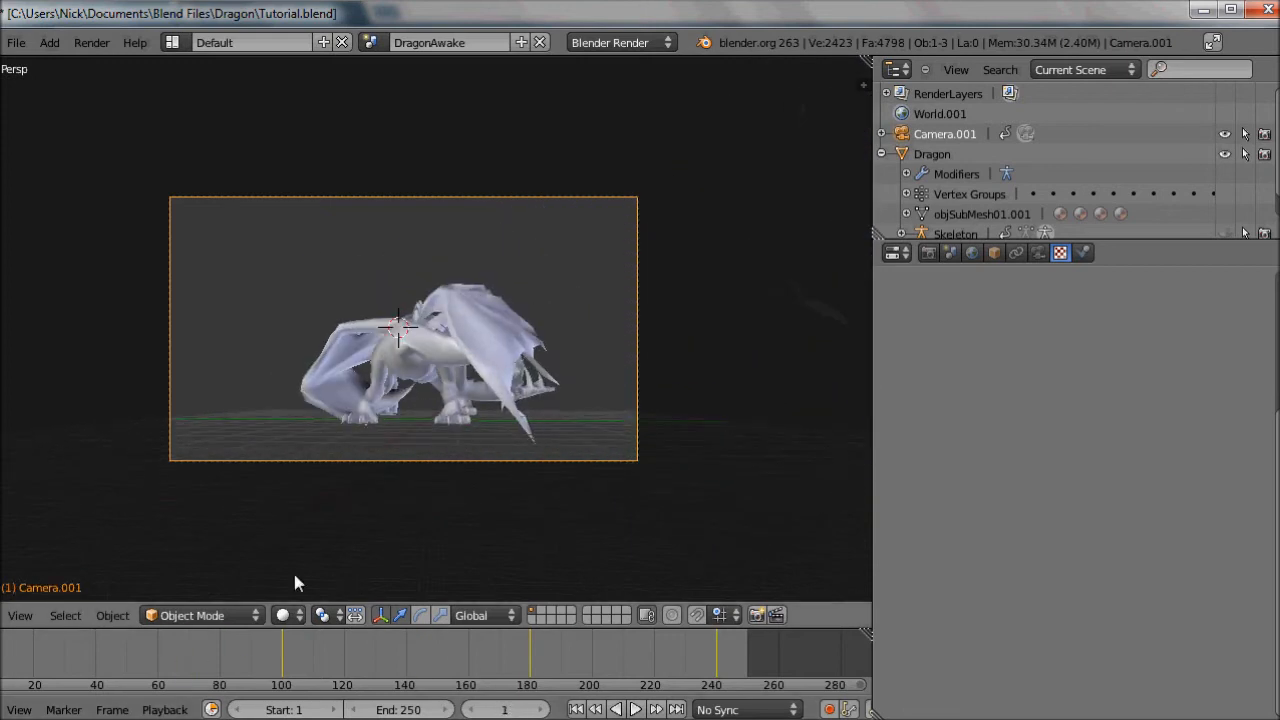
pyautogui.hotkey('shift', 'a')
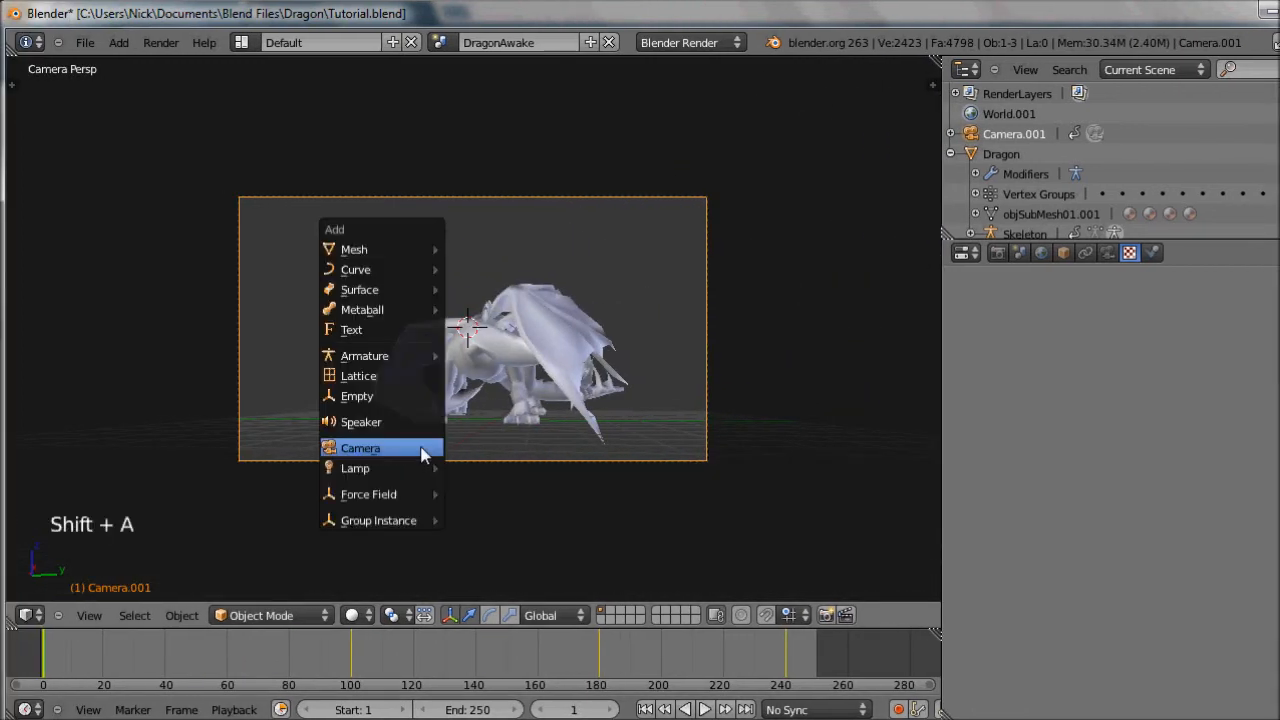
pyautogui.moveTo(428, 249)
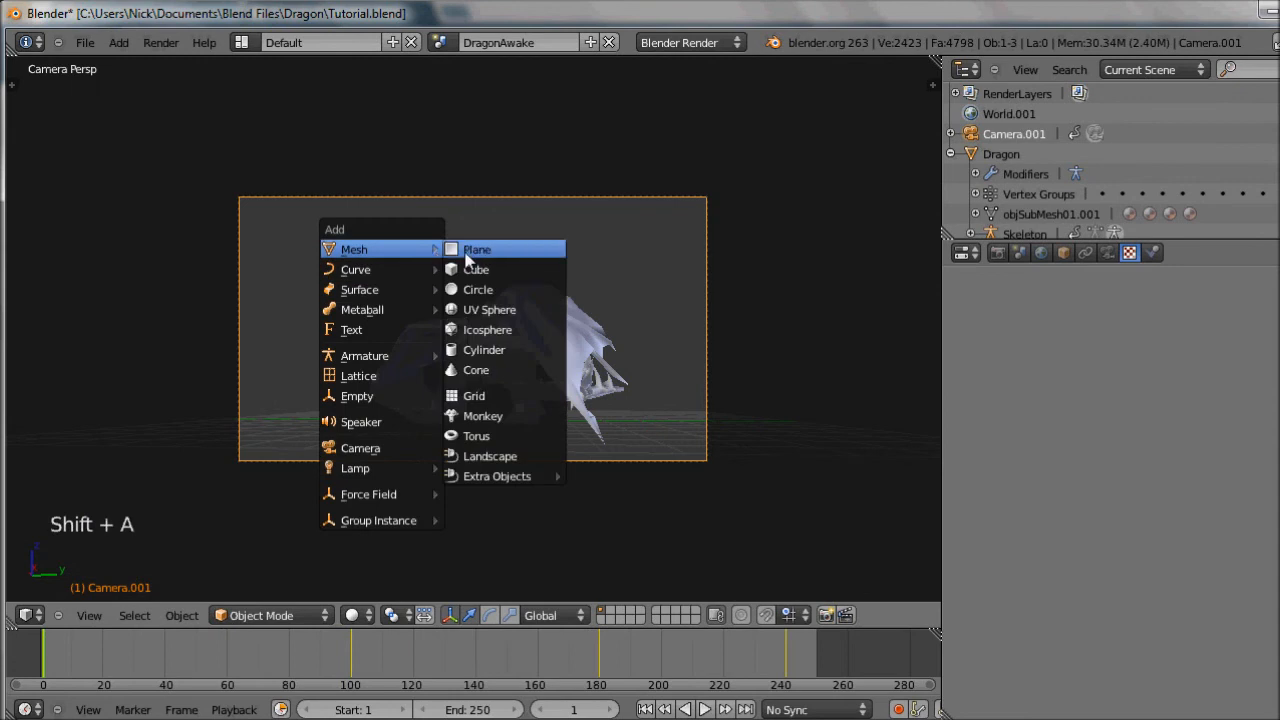
pyautogui.click(551, 251)
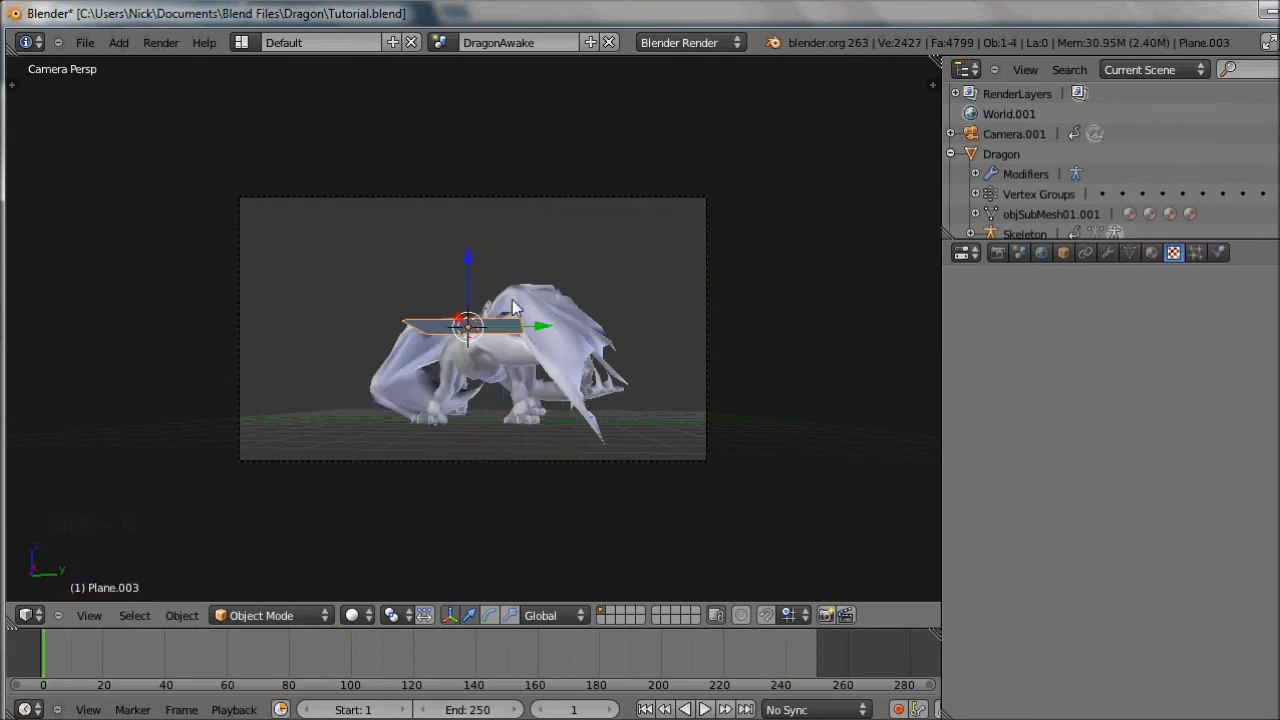
# Move the new plane down to the dragon's feet in the front orthographic view
pyautogui.press('KP_3')
pyautogui.press('KP_1')
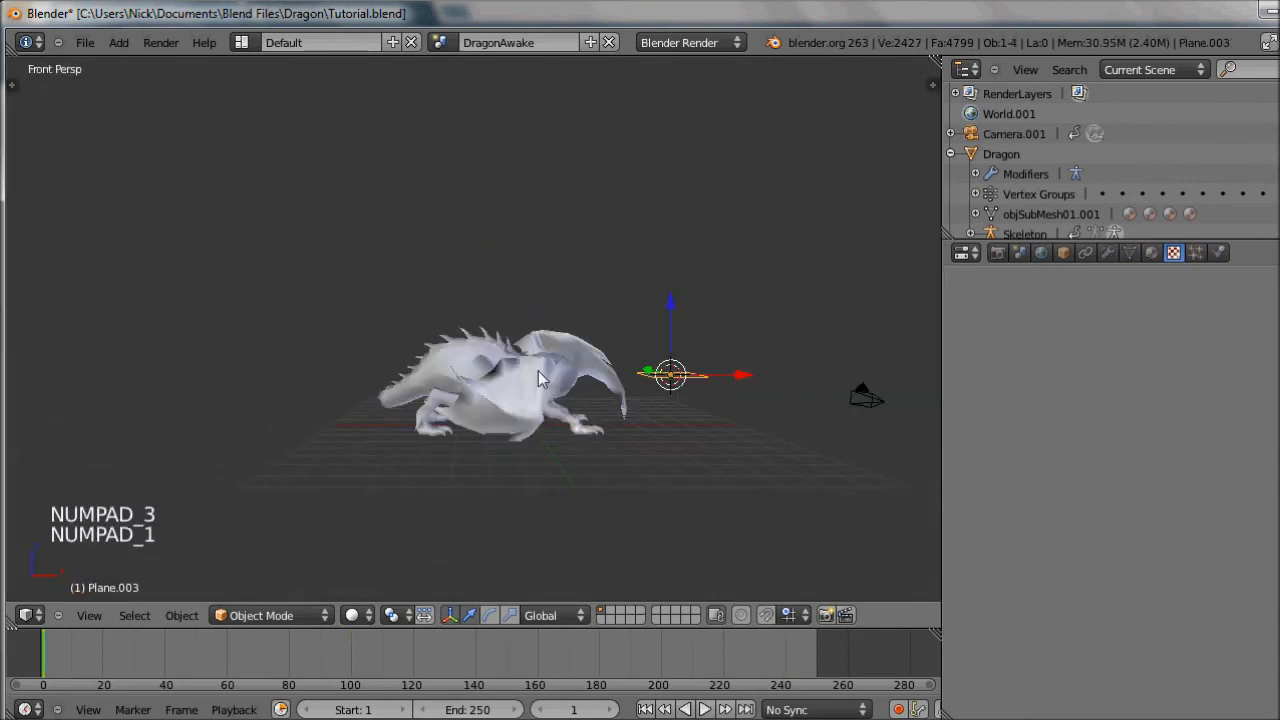
pyautogui.press('KP_5')
pyautogui.press('g')
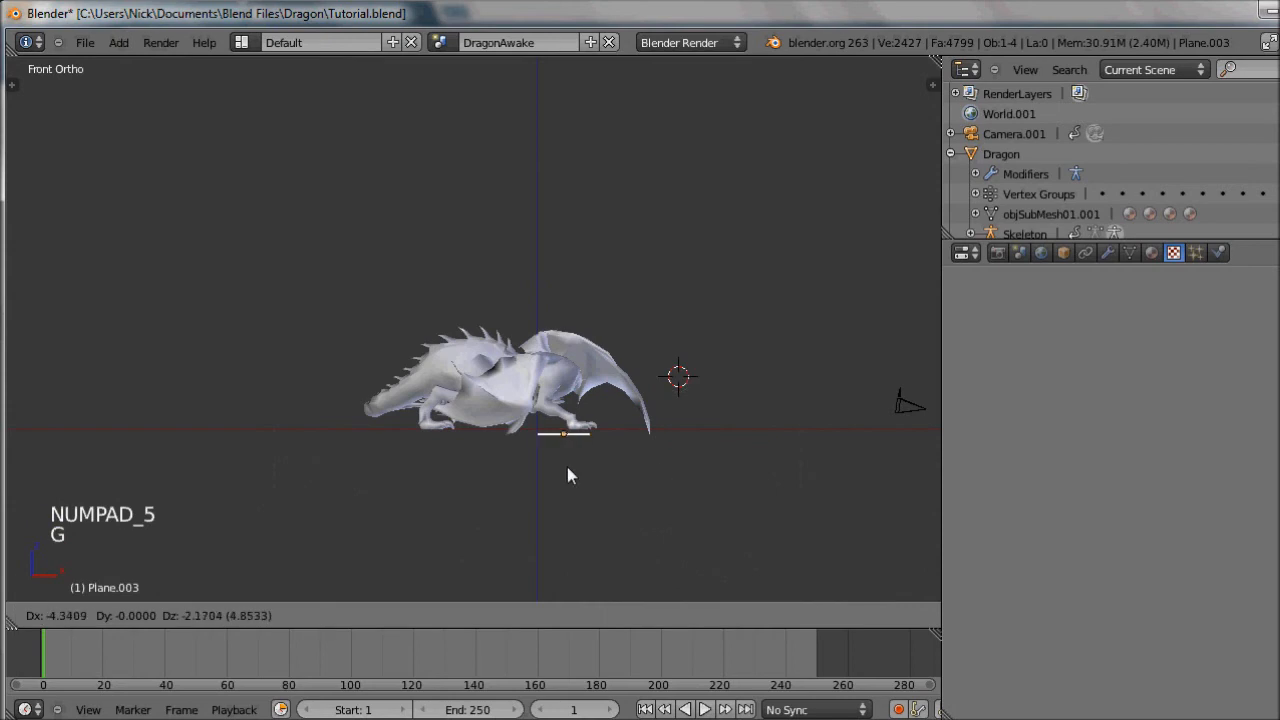
pyautogui.click(529, 464)
# Scale the plane up into a large floor extending well beyond the dragon and the grid
pyautogui.press('s')
pyautogui.press('s')
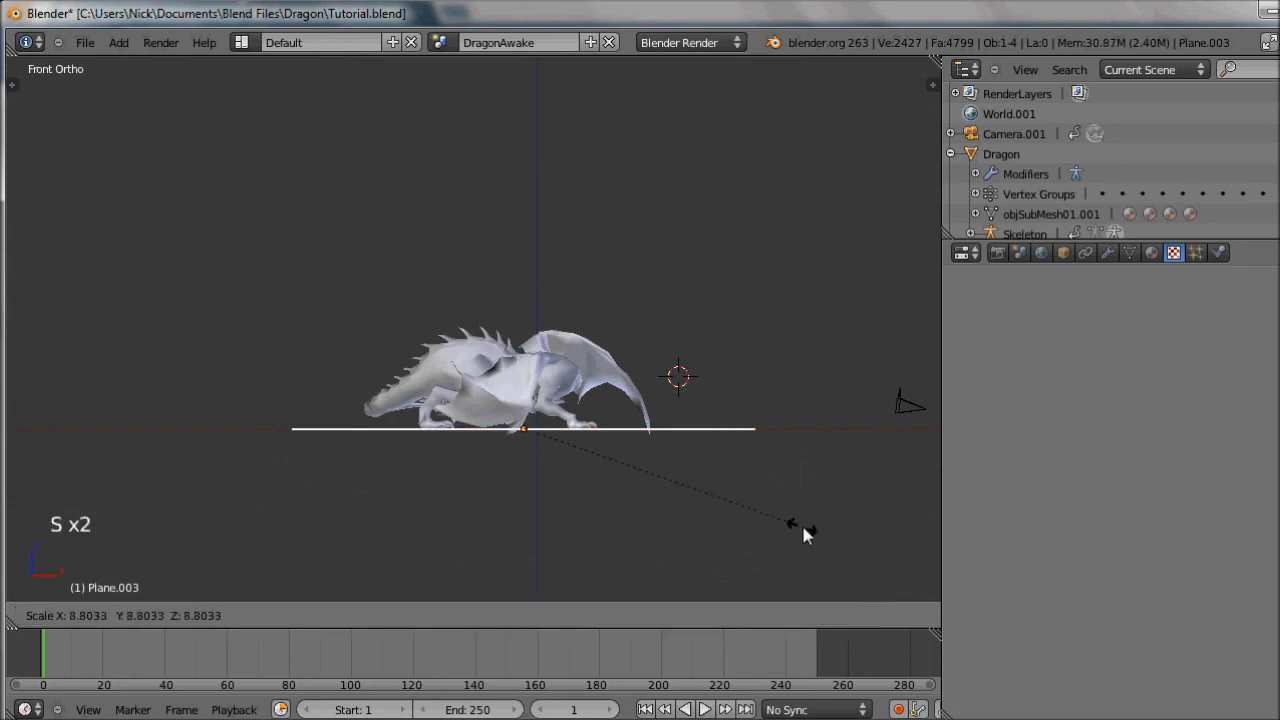
pyautogui.press('s')
pyautogui.press('s')
pyautogui.click(707, 528)
pyautogui.moveTo(707, 528); pyautogui.dragTo(629, 517, button='middle')
pyautogui.scroll(-5, 583, 534)
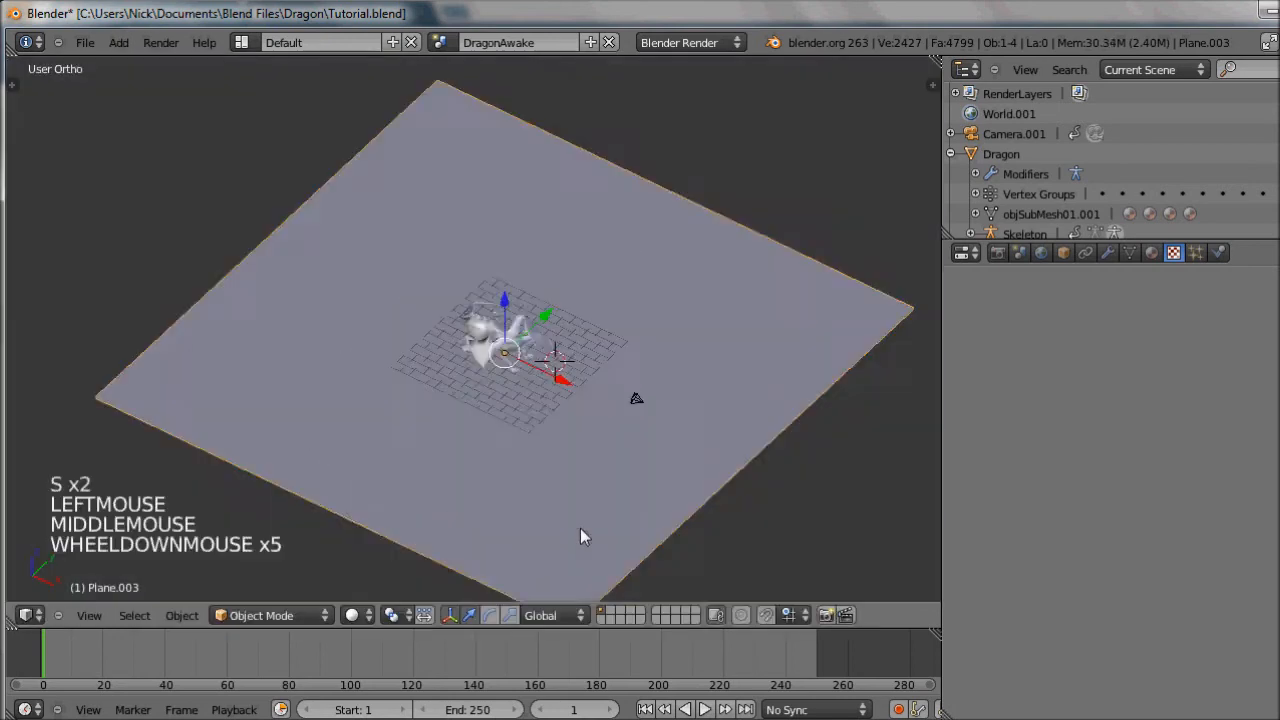
pyautogui.press('s')
pyautogui.click(618, 448)
pyautogui.scroll(5, 621, 460)
pyautogui.moveTo(625, 456); pyautogui.dragTo(486, 472, button='middle')
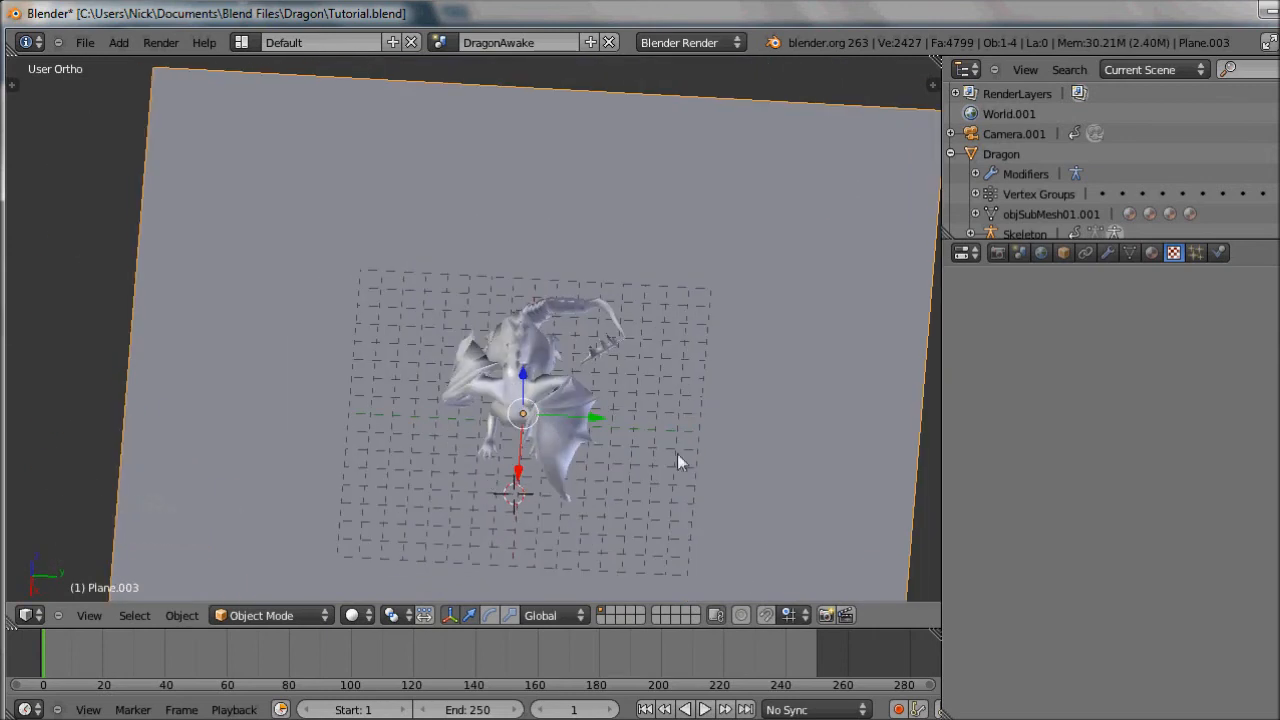
# Create a new material on the plane and name it Floor
pyautogui.click(1153, 253)
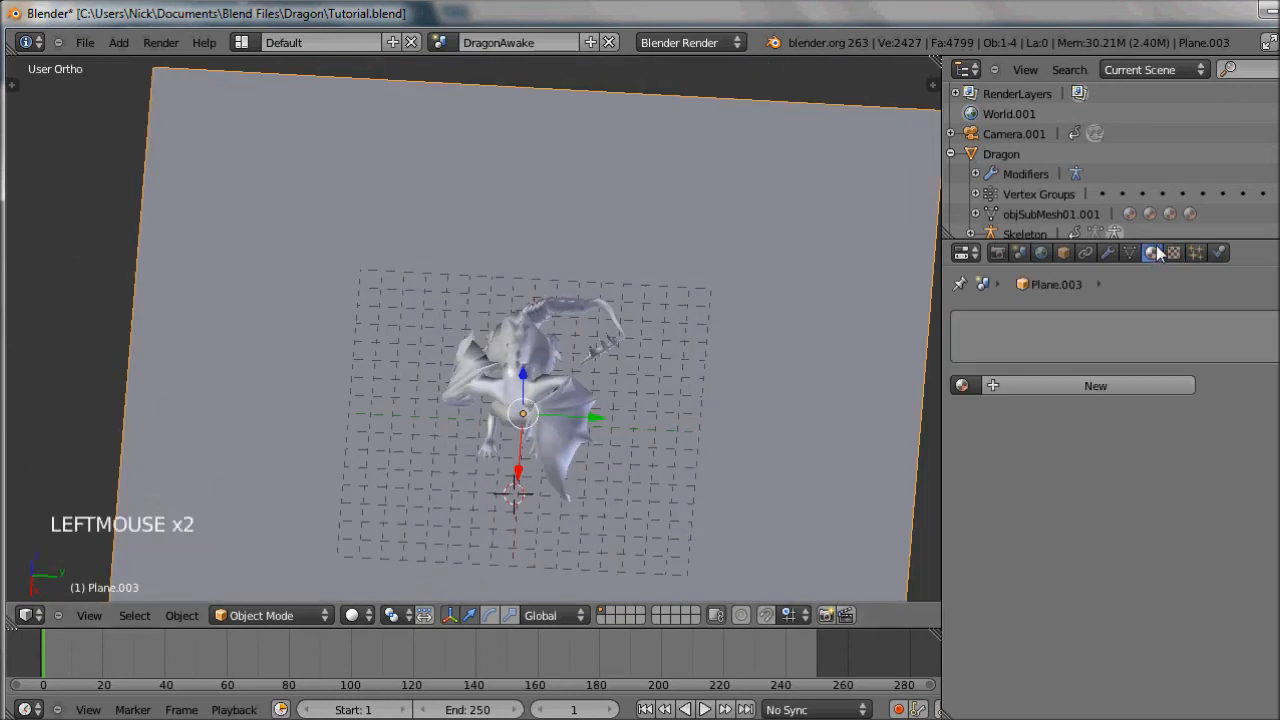
pyautogui.click(1104, 391)
pyautogui.click(1110, 386)
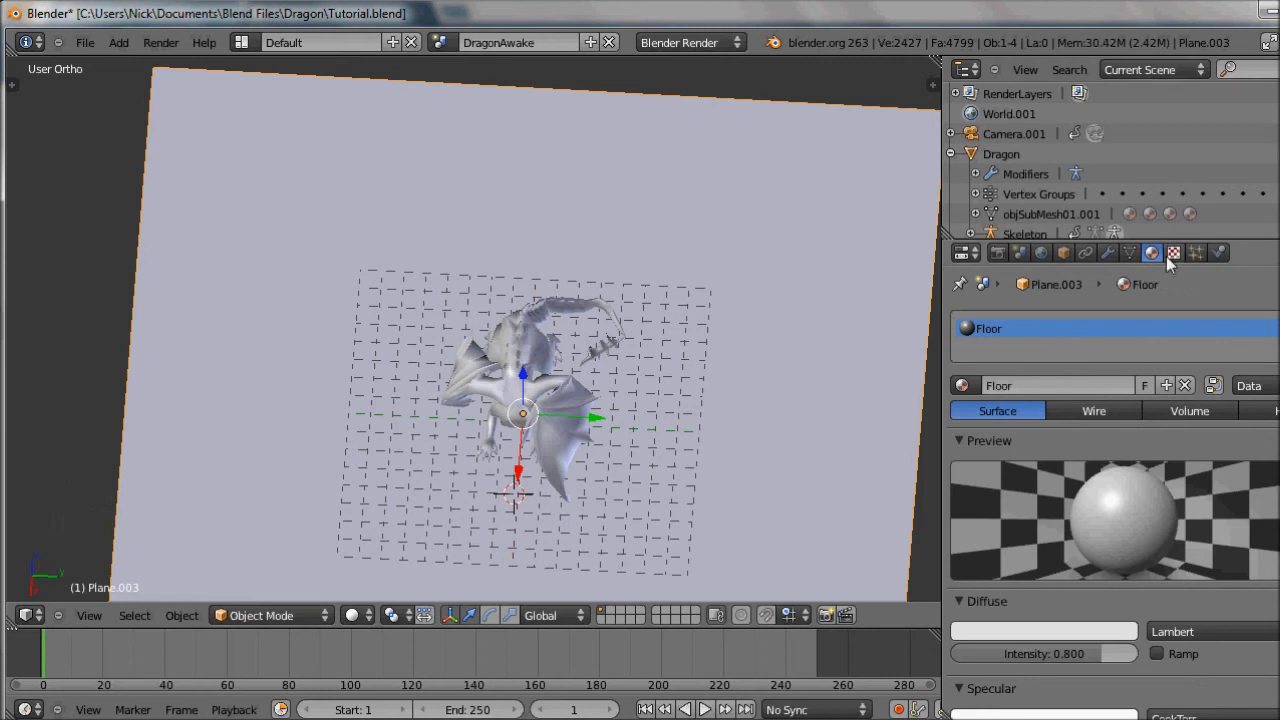
# Add a new texture named Bricks to the Floor material and set its type to Image or Movie
pyautogui.click(1167, 254)
pyautogui.click(1130, 463)
pyautogui.click(1056, 464)
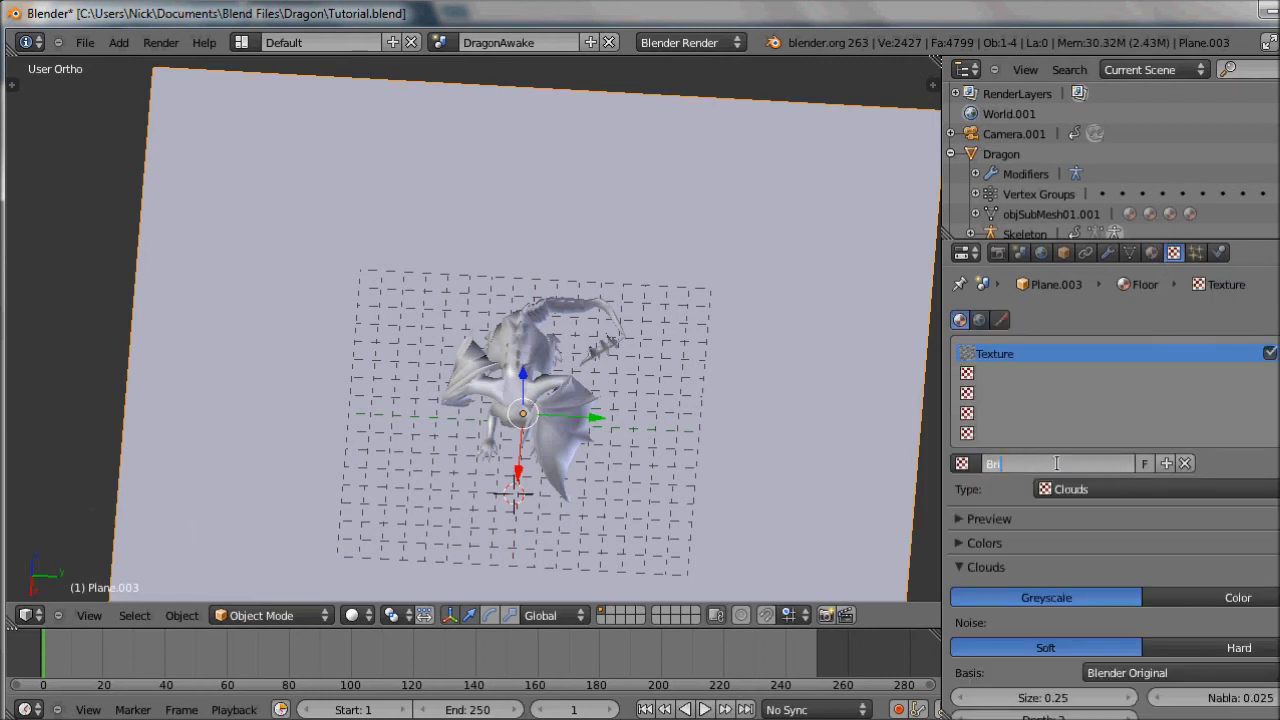
pyautogui.click(1077, 494)
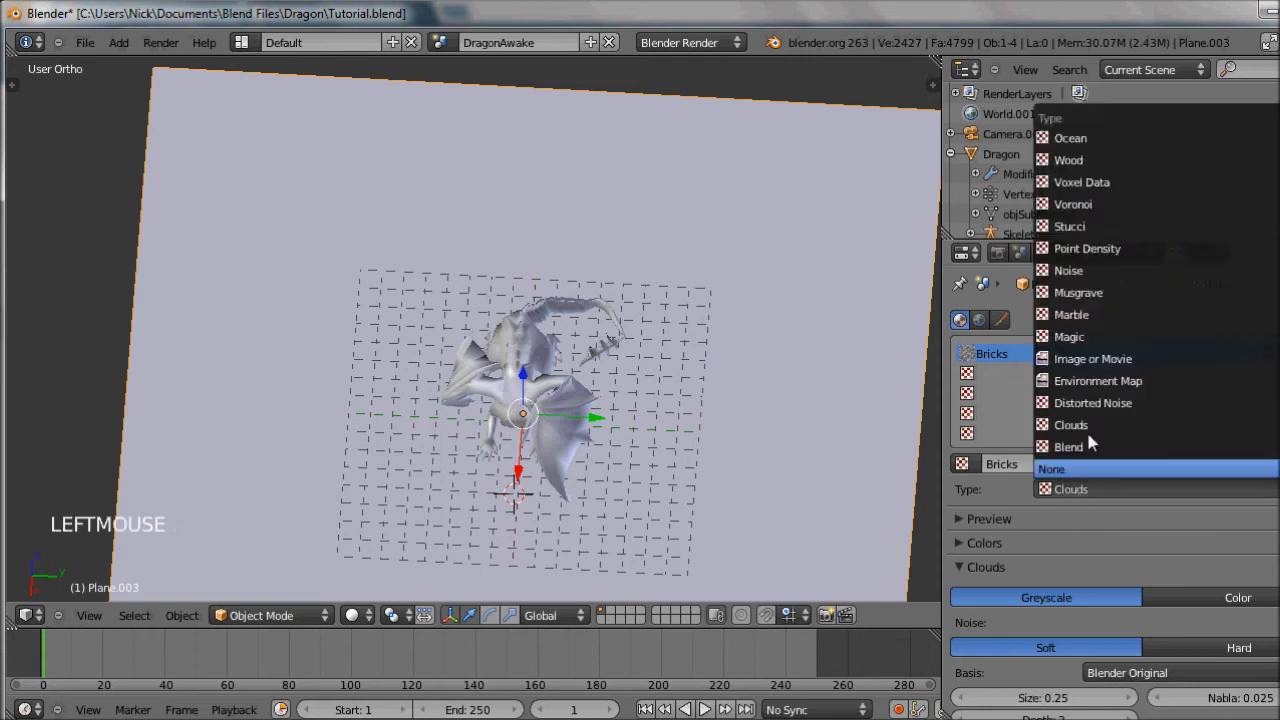
pyautogui.click(1110, 357)
# Load BrickOldMixedSize0148_1_L.jpg from the Textures folder as the image of the Bricks texture
pyautogui.scroll(-5, 1114, 546)
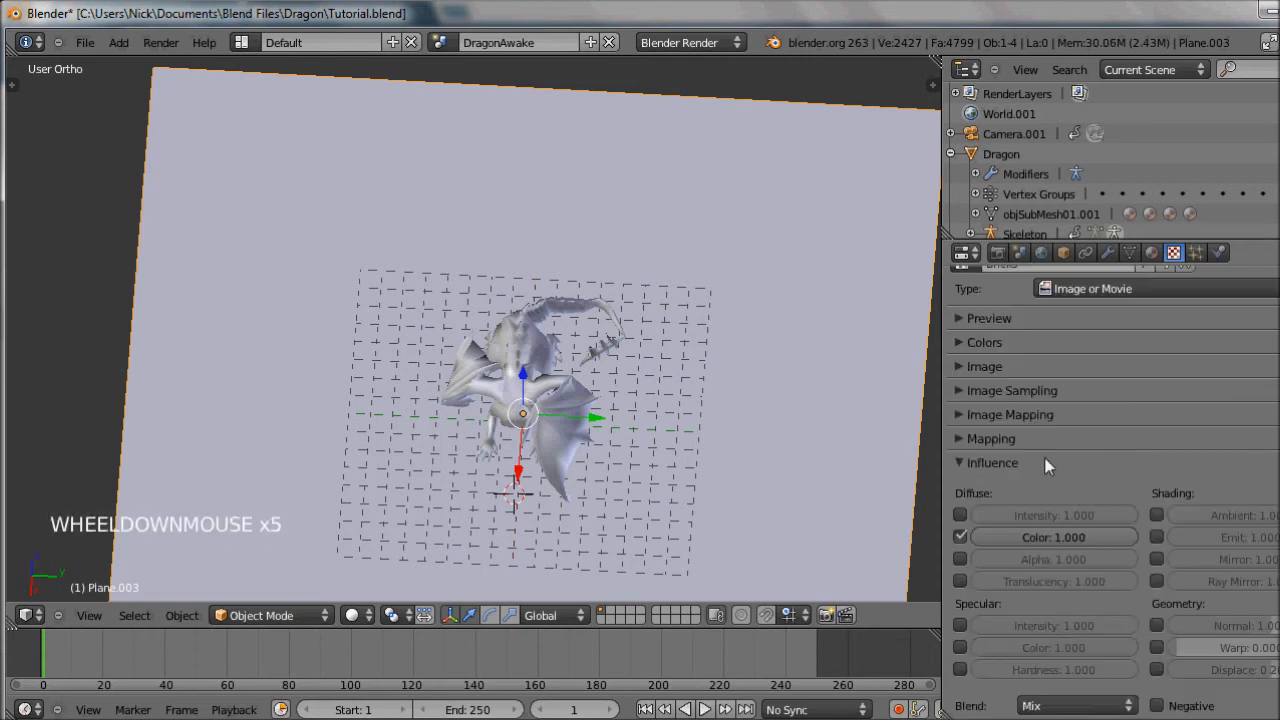
pyautogui.click(1015, 463)
pyautogui.click(995, 367)
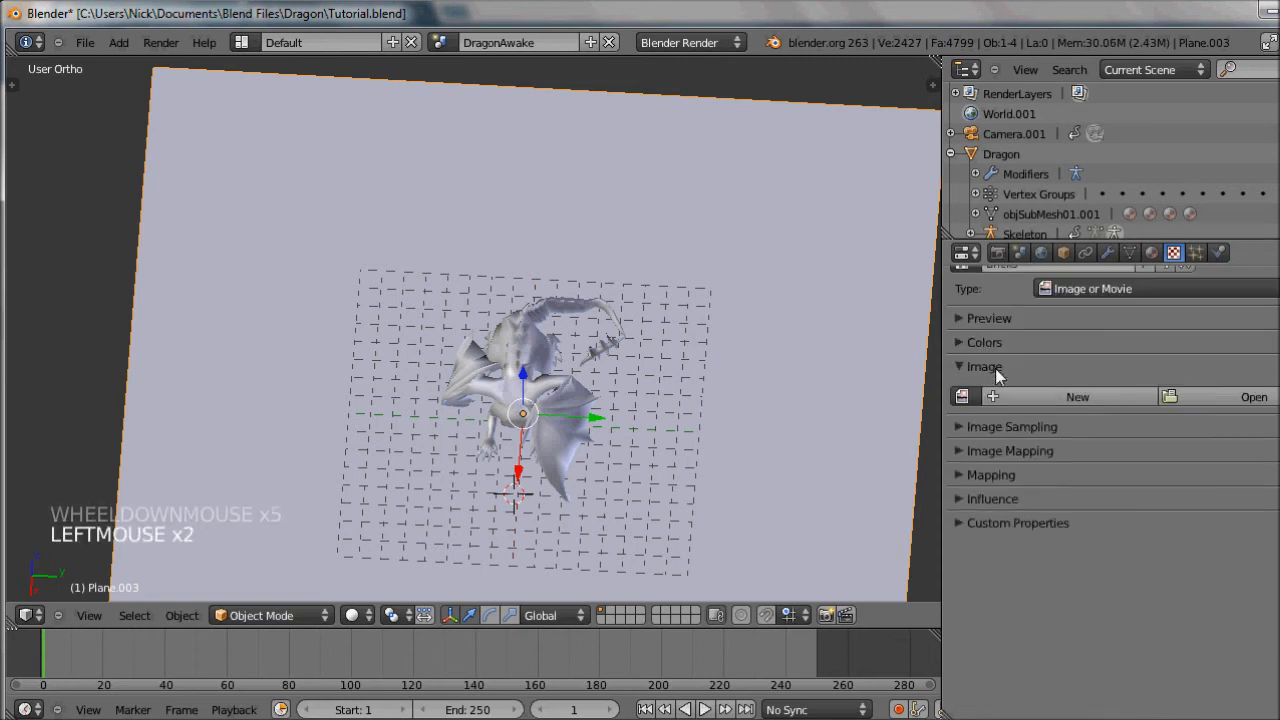
pyautogui.click(1208, 396)
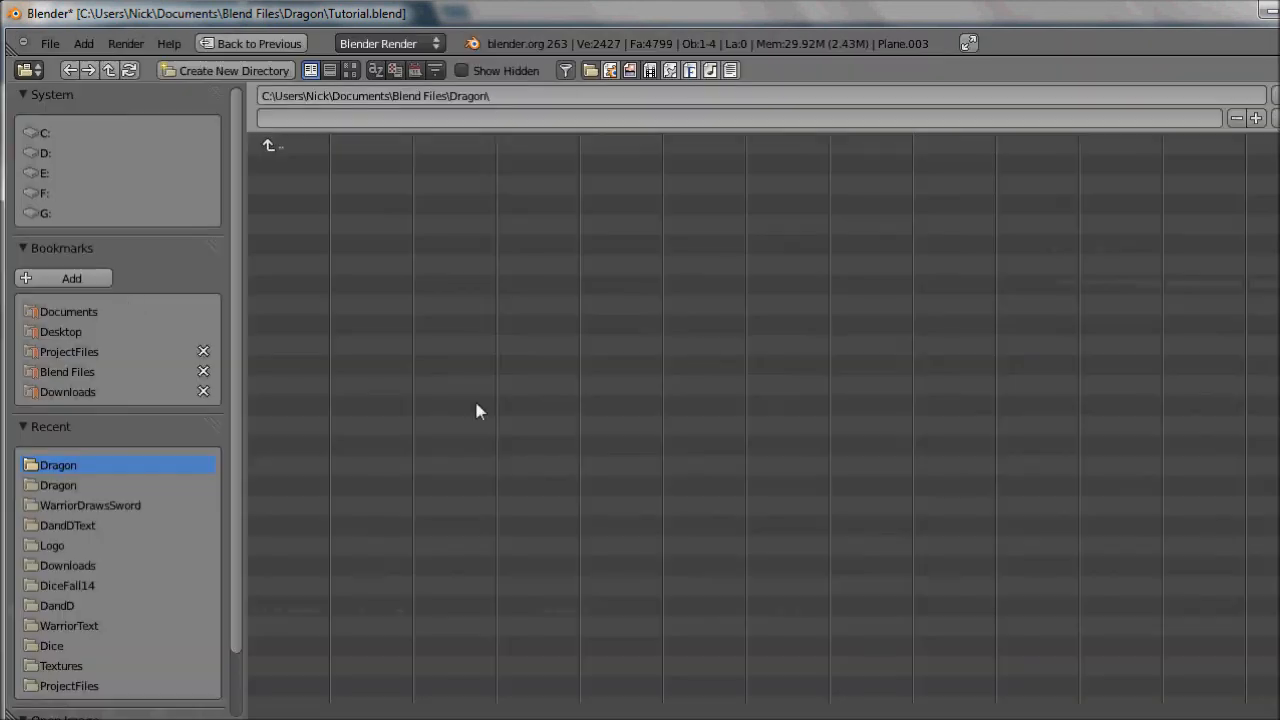
pyautogui.click(68, 375)
pyautogui.click(267, 481)
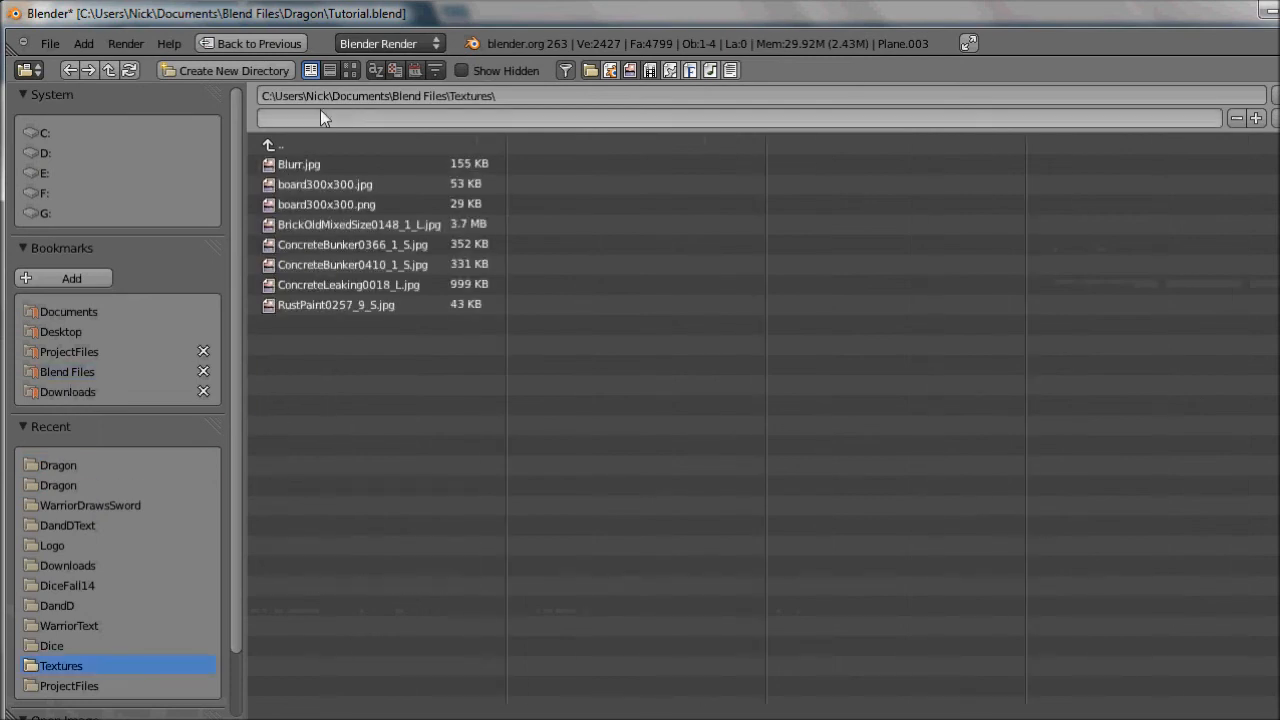
pyautogui.click(350, 70)
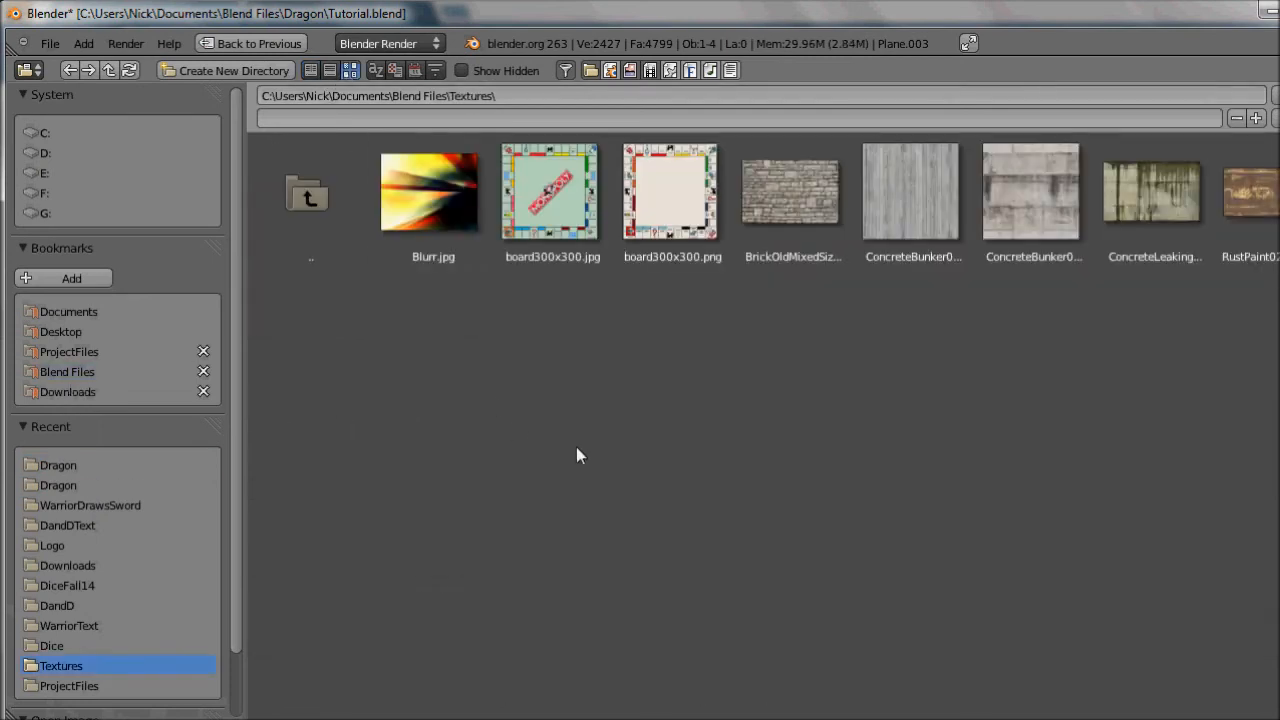
pyautogui.click(790, 195)
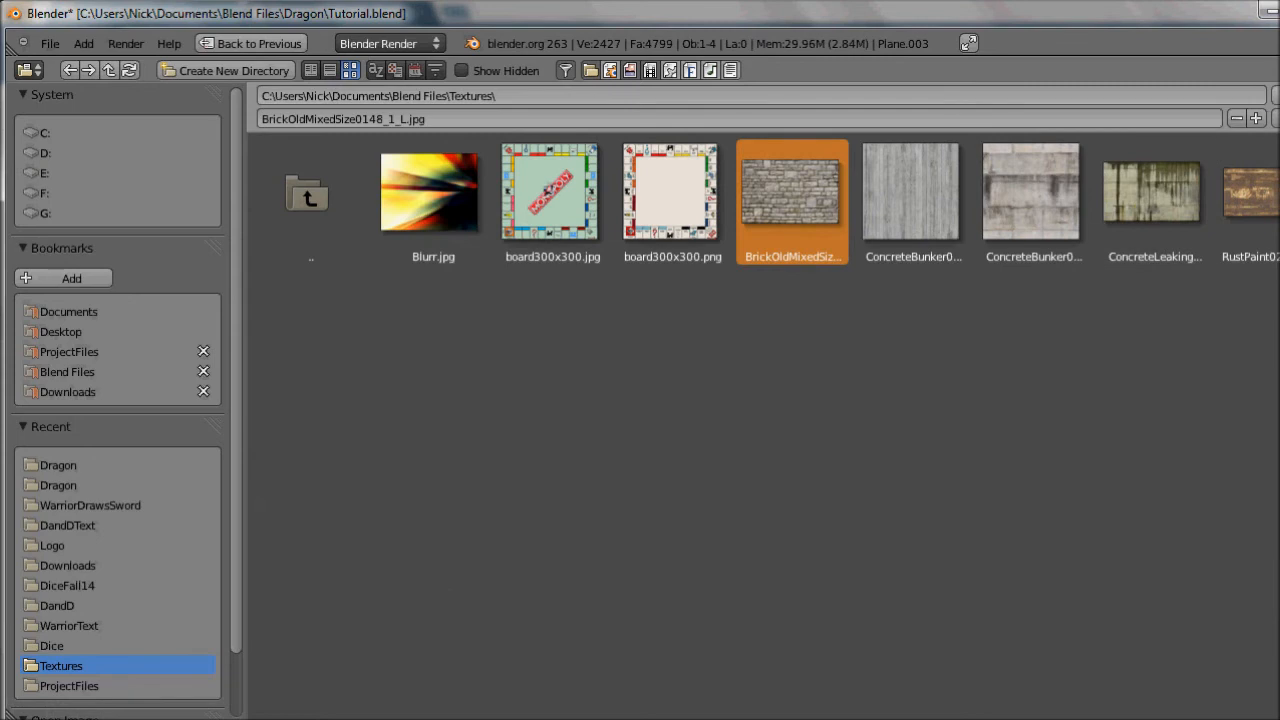
pyautogui.click(1276, 96)
pyautogui.scroll(-1, 638, 416)
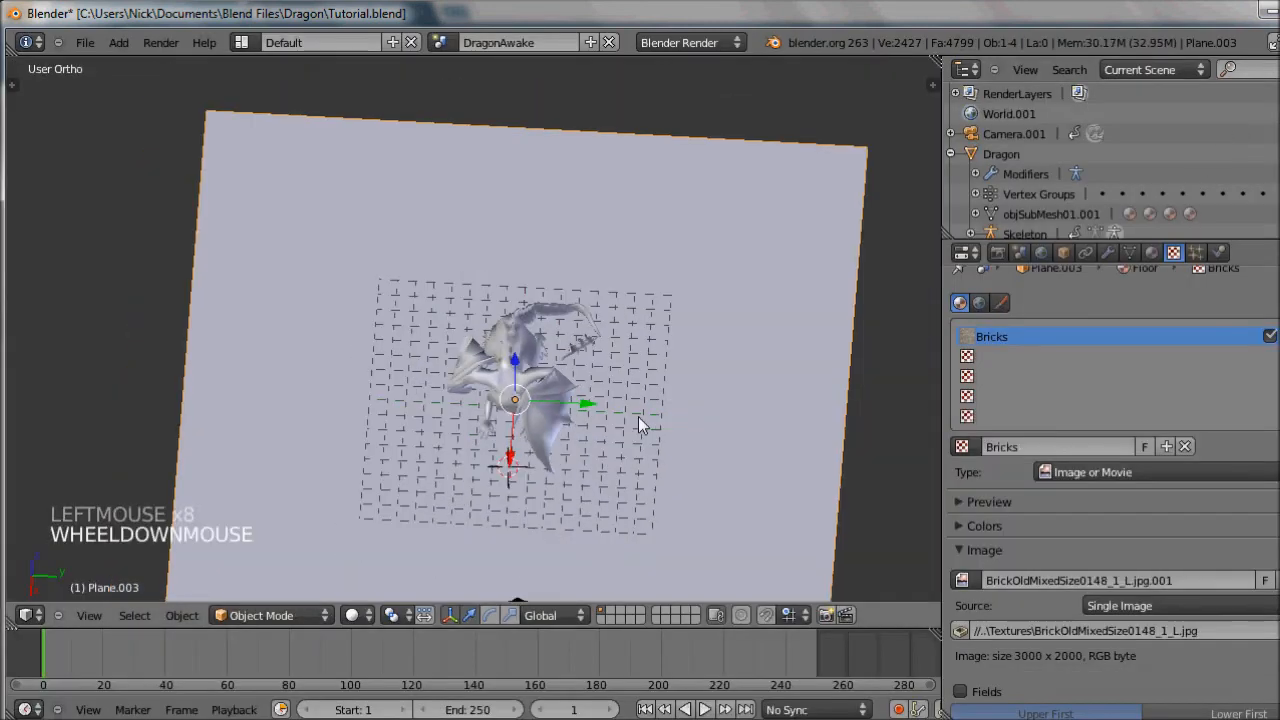
pyautogui.scroll(-1, 1178, 602)
pyautogui.scroll(-4, 1178, 602)
pyautogui.click(1017, 377)
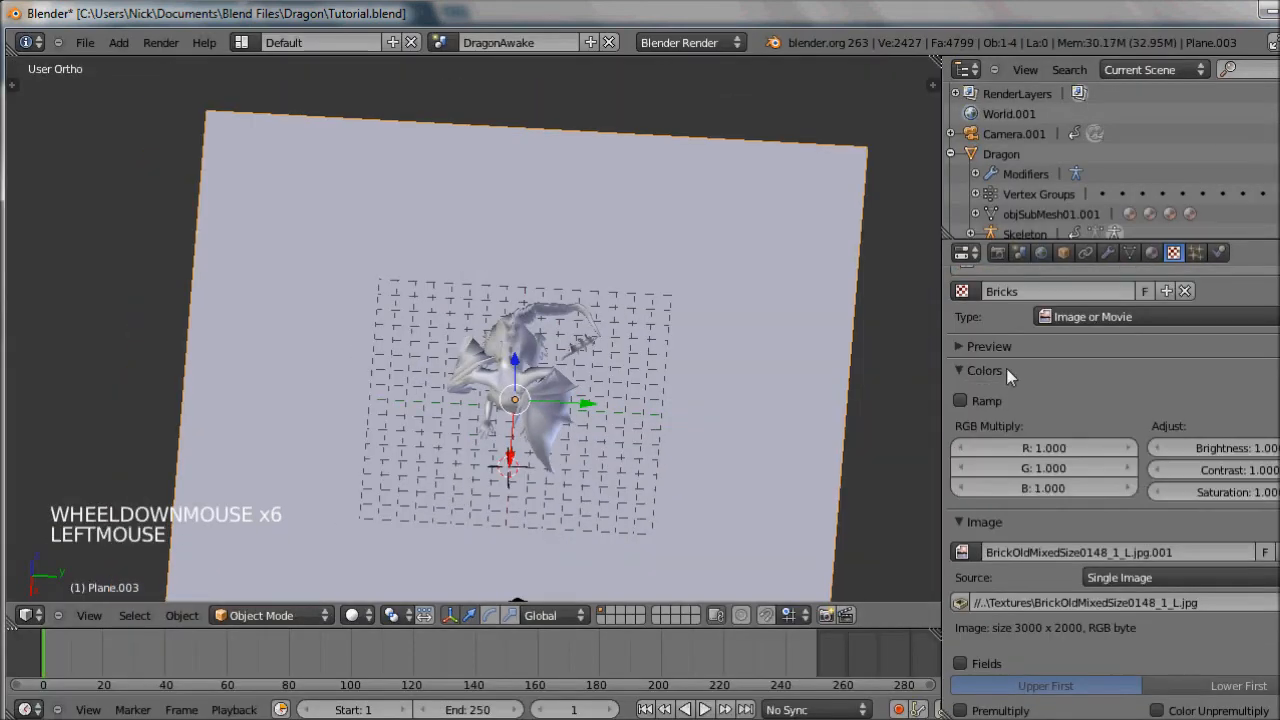
pyautogui.click(1006, 371)
pyautogui.click(1008, 395)
pyautogui.click(1005, 485)
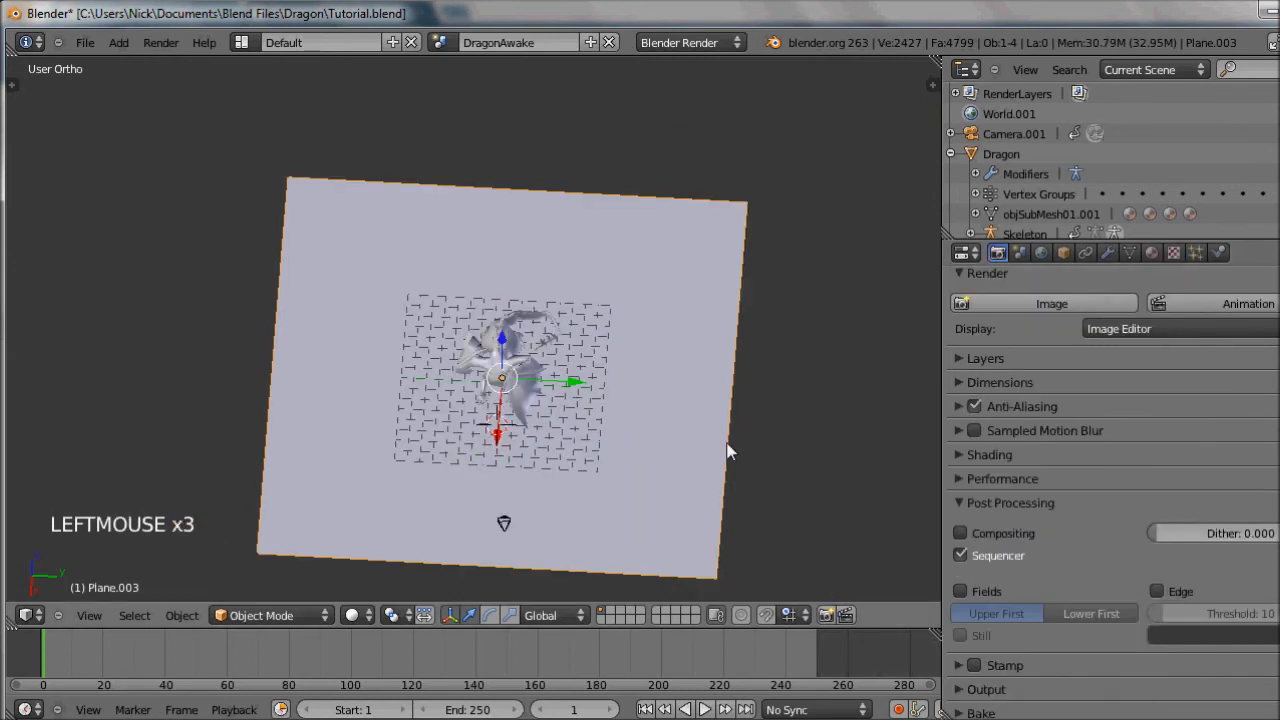
# Render a test image of the current frame from the camera and return to the 3D view
pyautogui.press('F12')
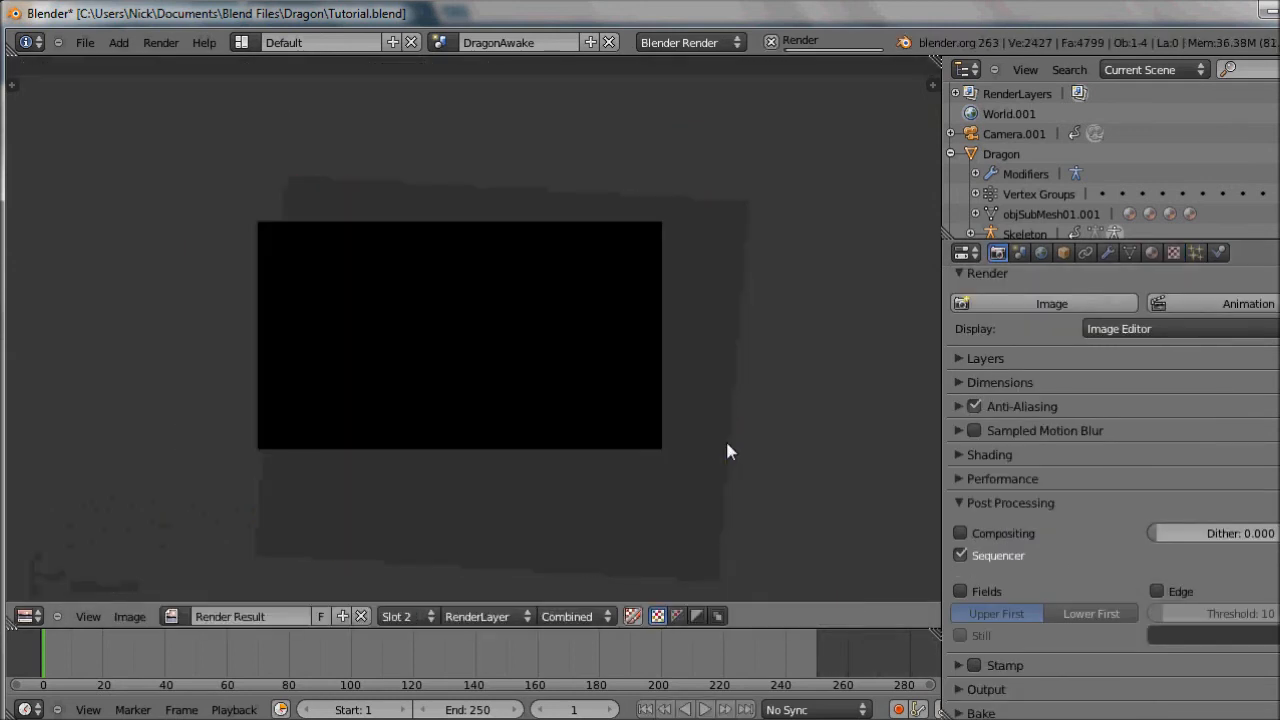
pyautogui.scroll(1, 474, 415)
pyautogui.moveTo(474, 415); pyautogui.dragTo(506, 422, button='middle')
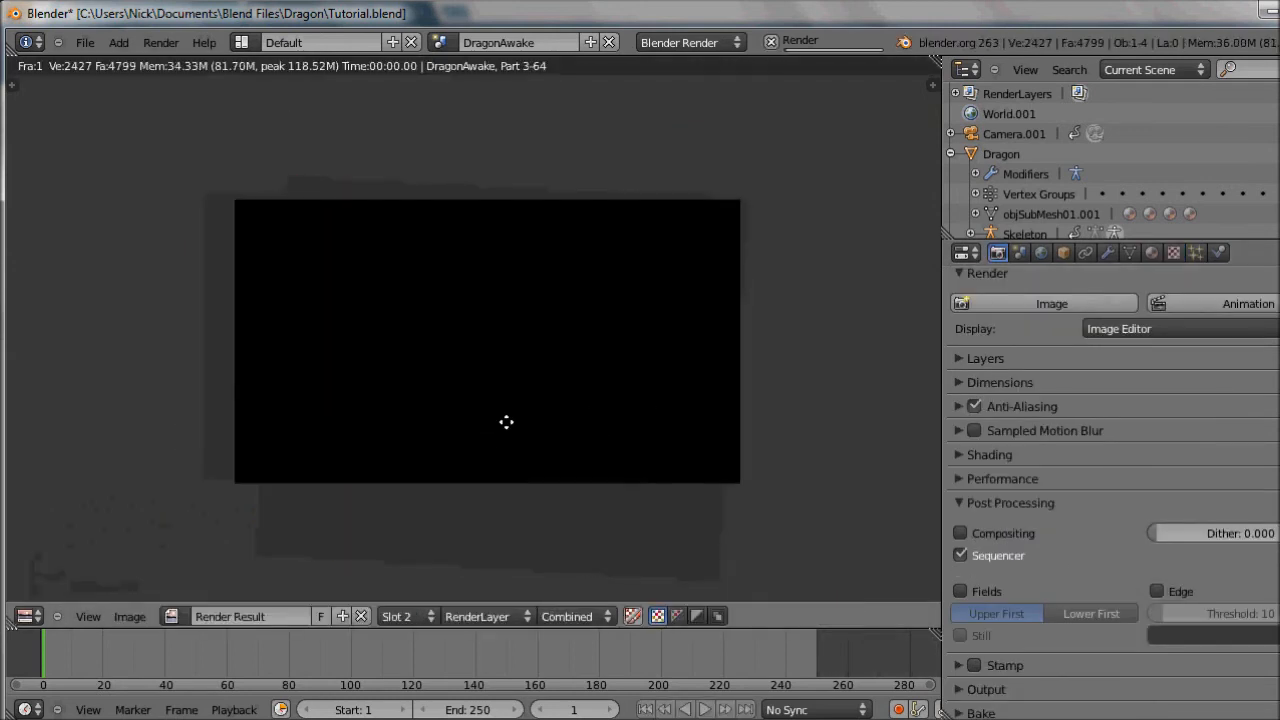
pyautogui.scroll(1, 507, 424)
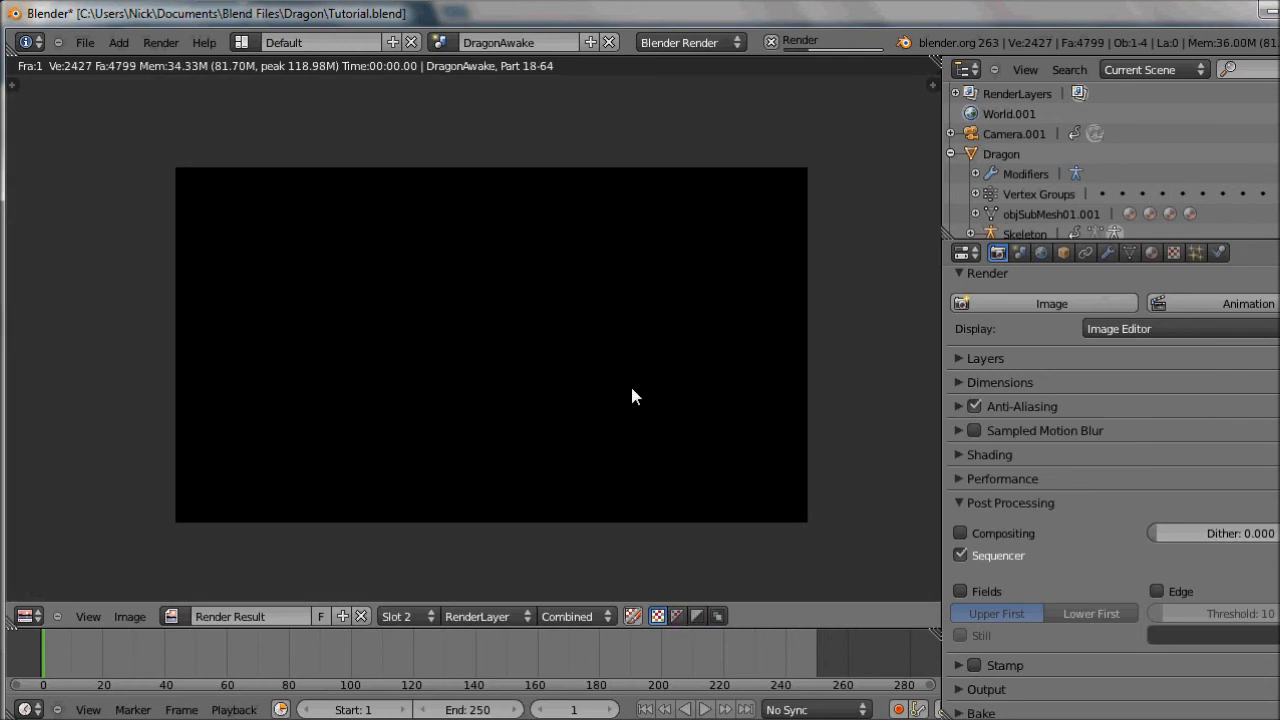
pyautogui.press('Escape')
# Add a point lamp and position it above the floor on the negative Y side of the dragon
pyautogui.moveTo(630, 393); pyautogui.dragTo(492, 347, button='middle')
pyautogui.hotkey('shift', 'a')
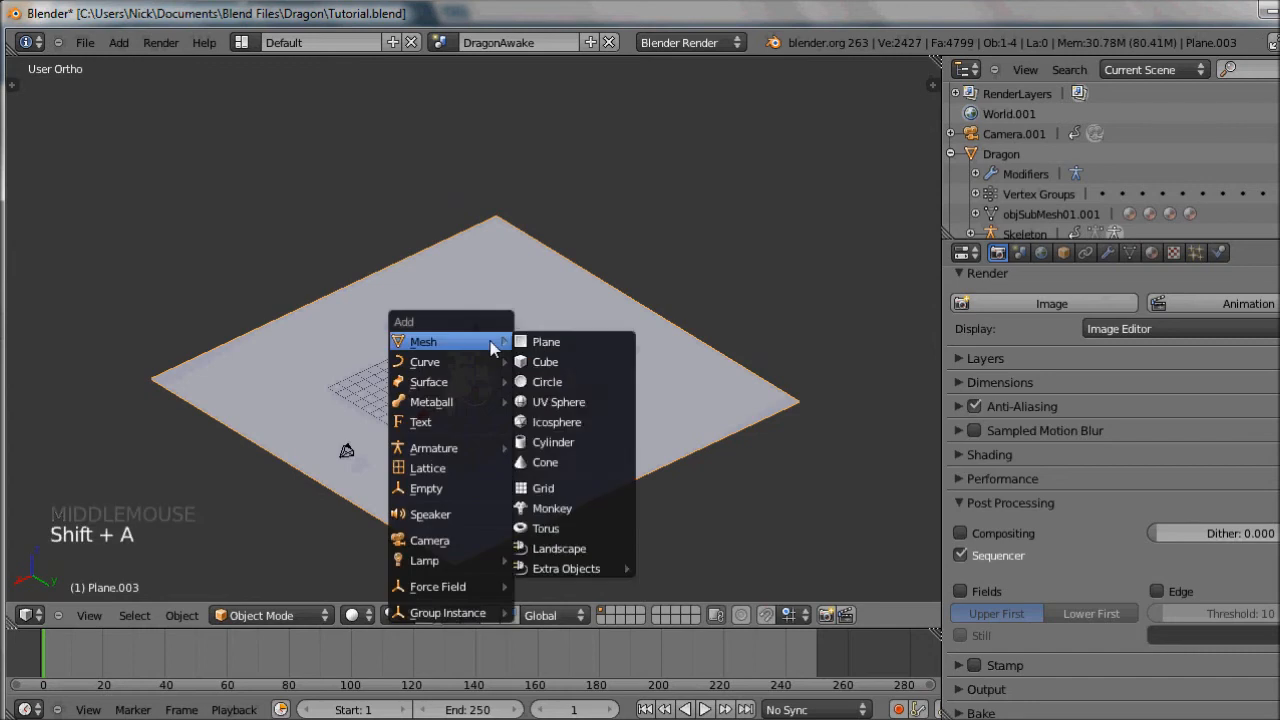
pyautogui.moveTo(485, 565)
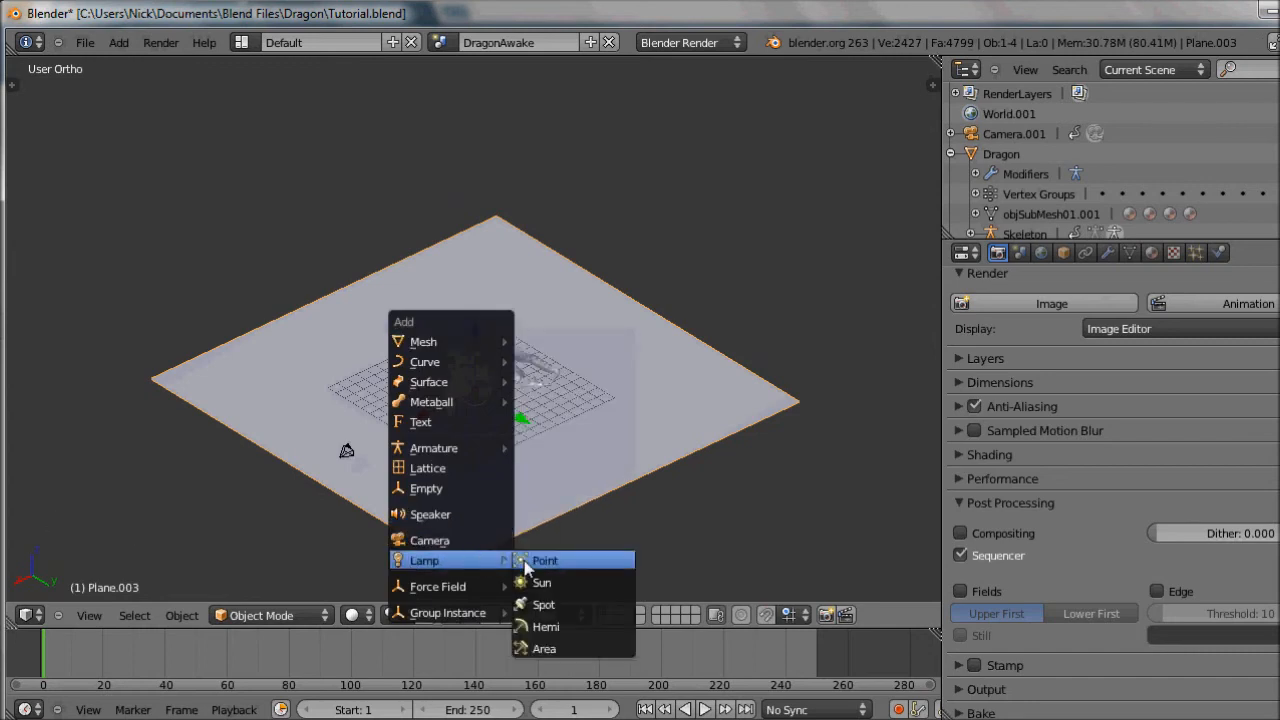
pyautogui.click(543, 560)
pyautogui.scroll(2, 480, 461)
pyautogui.moveTo(479, 461); pyautogui.dragTo(443, 434, button='middle')
pyautogui.press('g')
pyautogui.click(428, 286)
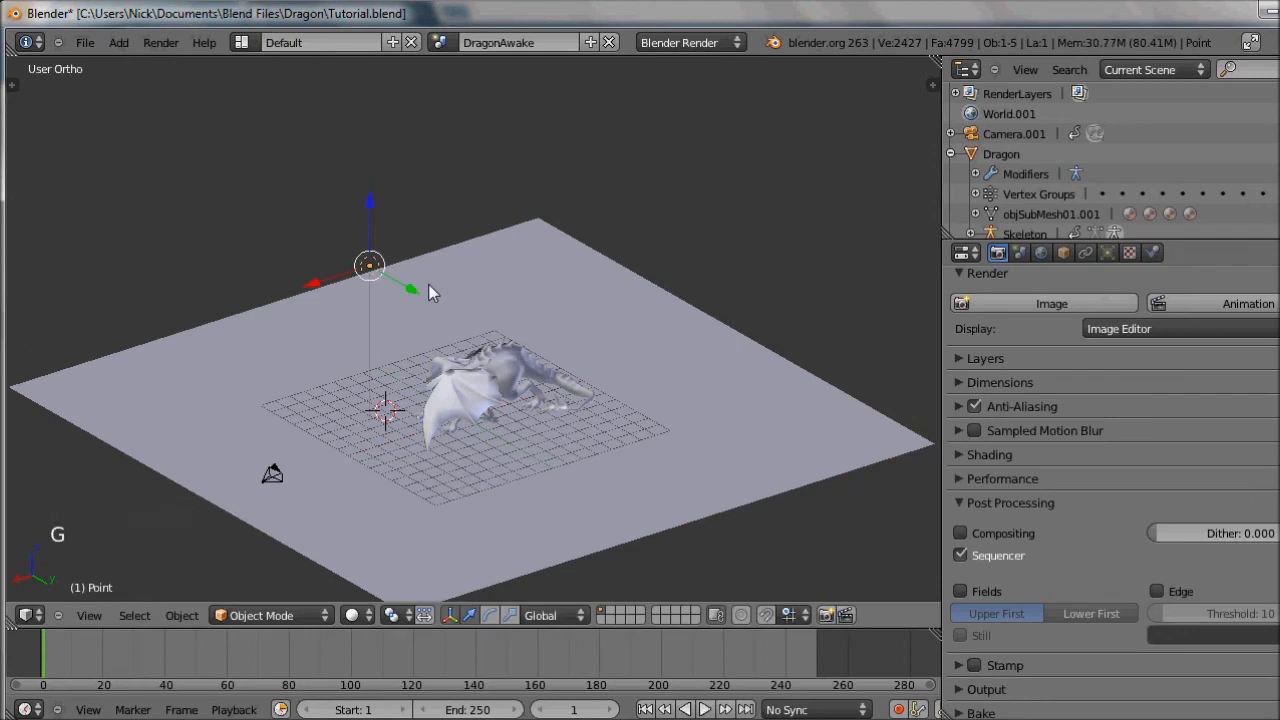
pyautogui.moveTo(428, 286); pyautogui.dragTo(531, 349, button='middle')
pyautogui.press('g')
pyautogui.click(557, 372)
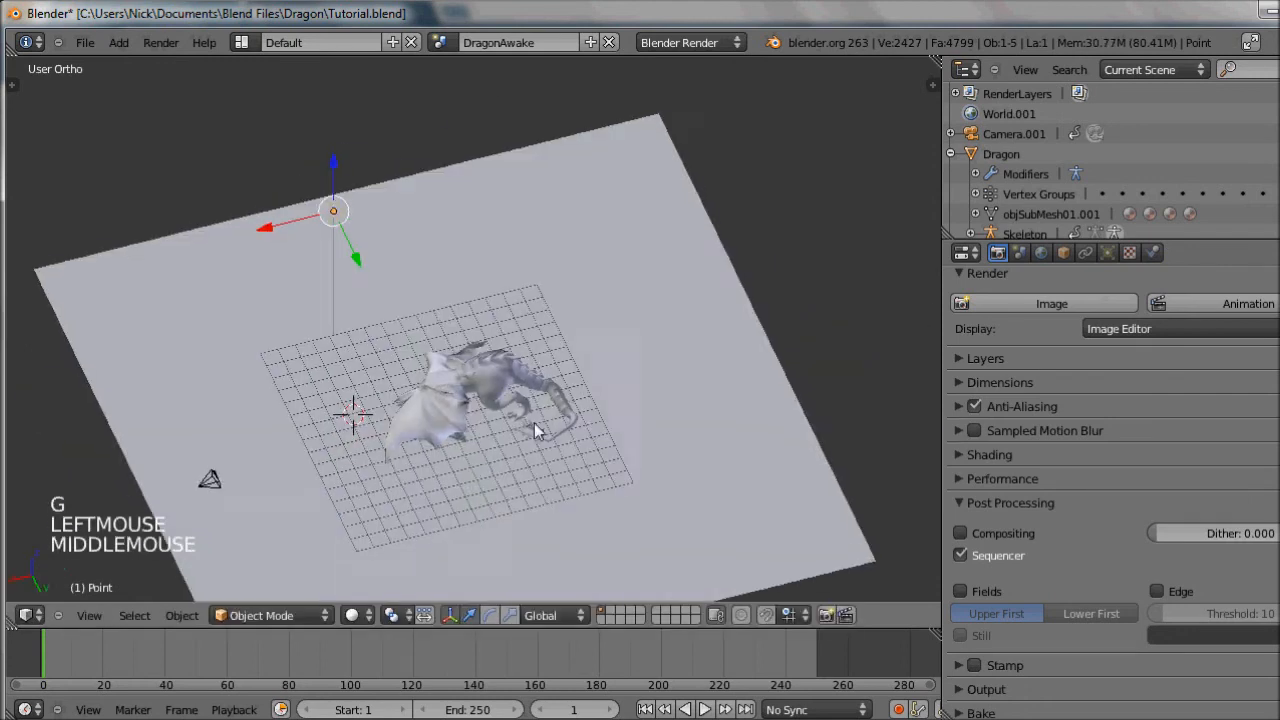
# Duplicate the point lamp and move the copy along the global Y axis to the dragon's opposite side
pyautogui.hotkey('shift', 'd')
pyautogui.click(354, 284)
pyautogui.press('g')
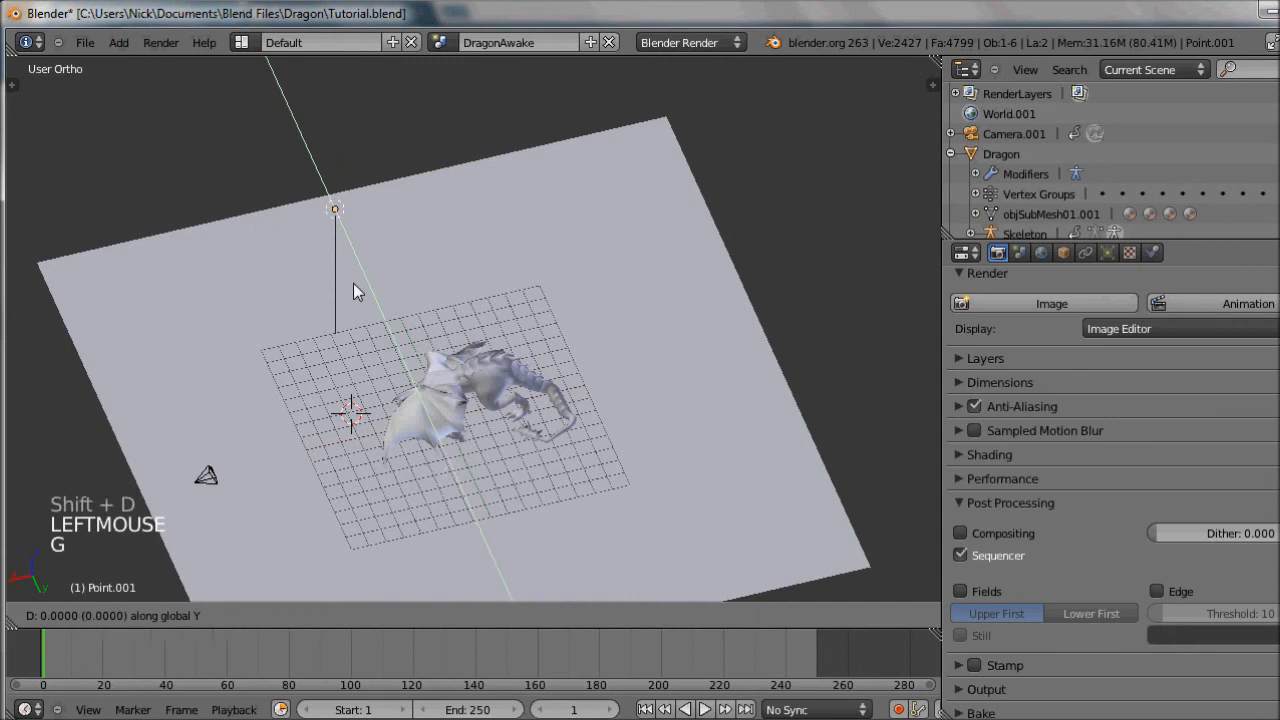
pyautogui.click(503, 532)
# Duplicate the second lamp and place the copy higher up and behind the dragon, centred between the other two lamps
pyautogui.moveTo(503, 532); pyautogui.dragTo(536, 457, button='middle')
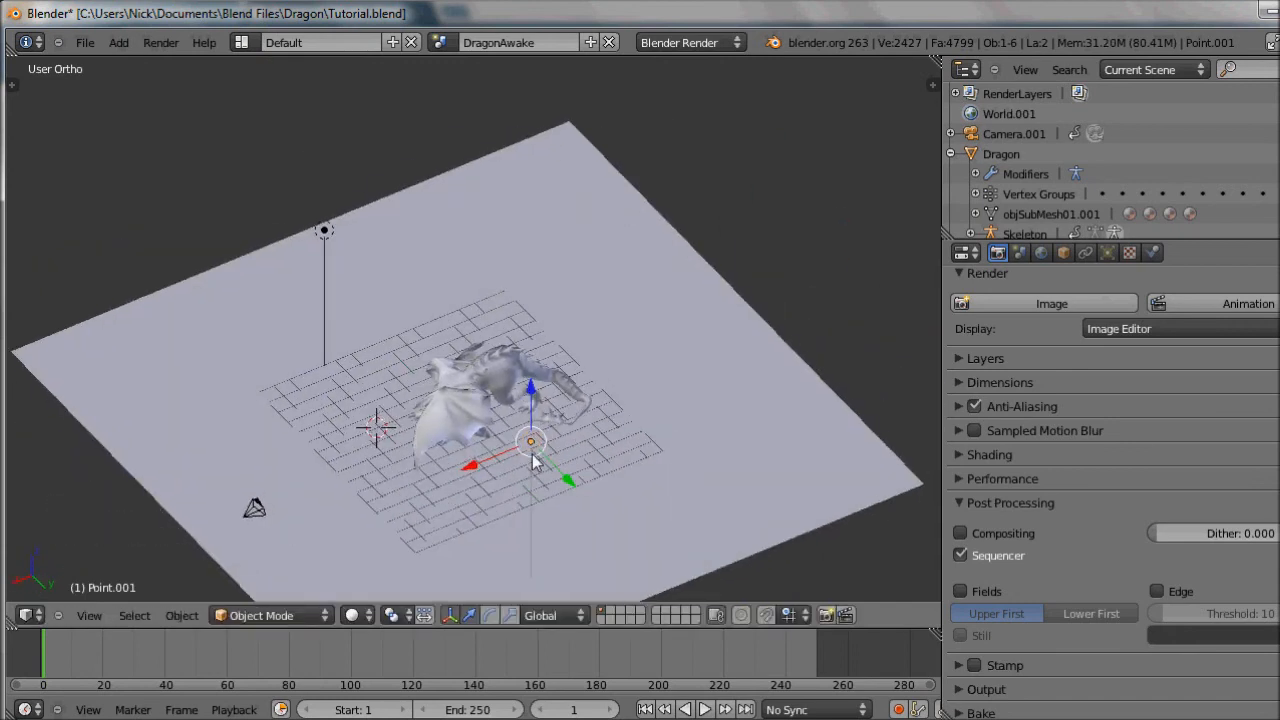
pyautogui.hotkey('shift', 'd')
pyautogui.click(752, 215)
pyautogui.moveTo(650, 355); pyautogui.dragTo(757, 236, button='middle')
pyautogui.press('g')
pyautogui.press('z')
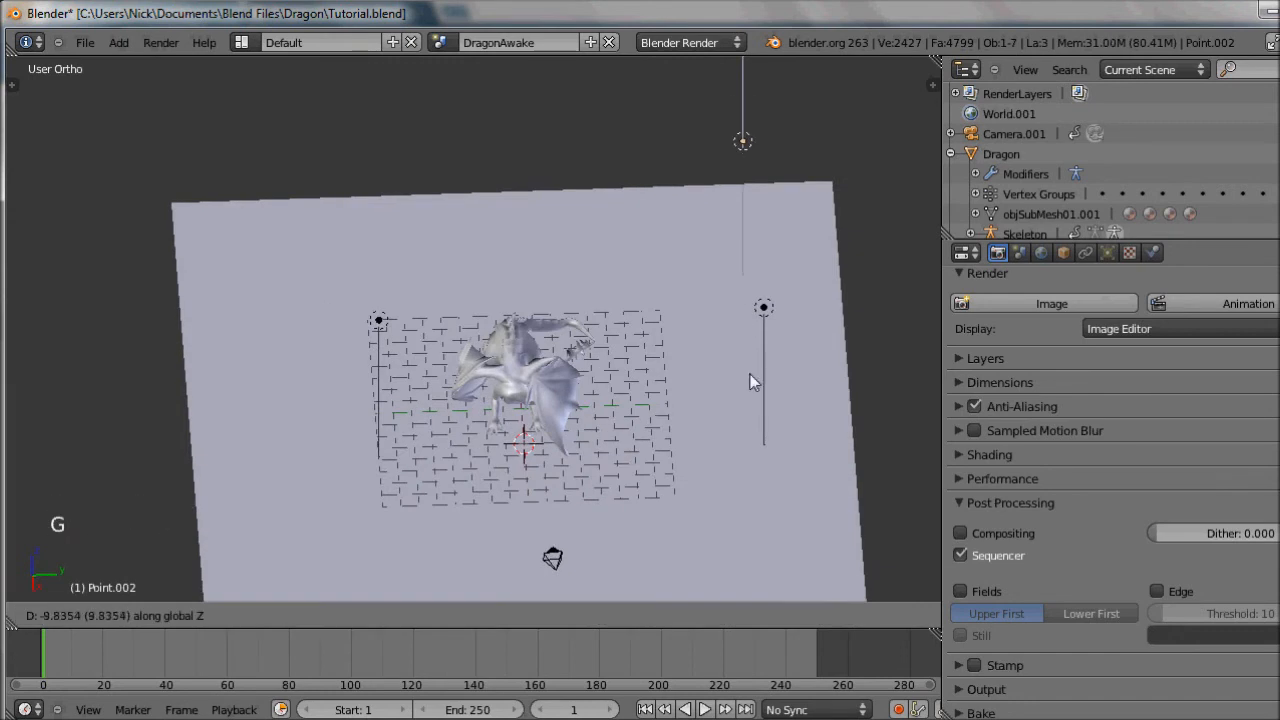
pyautogui.click(752, 376)
pyautogui.press('g')
pyautogui.click(588, 342)
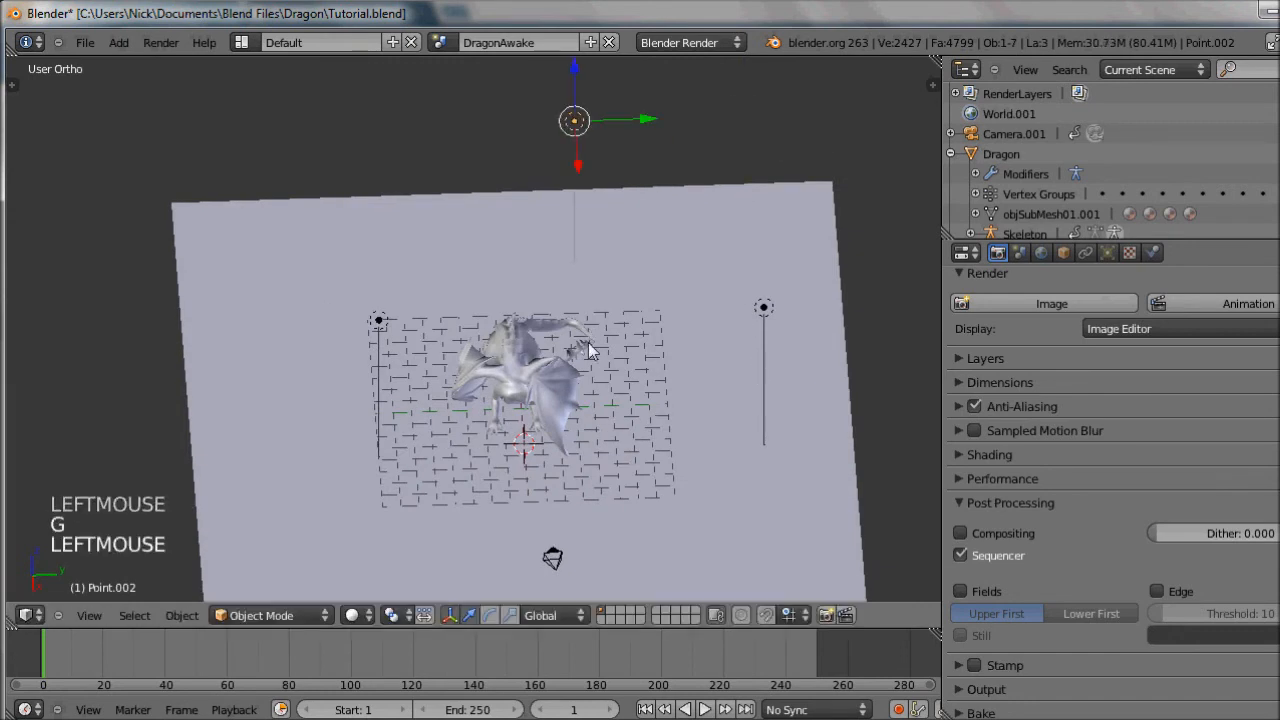
# Set the energy of the high lamp behind the dragon to 0.5
pyautogui.moveTo(588, 342); pyautogui.dragTo(567, 318, button='middle')
pyautogui.click(1107, 252)
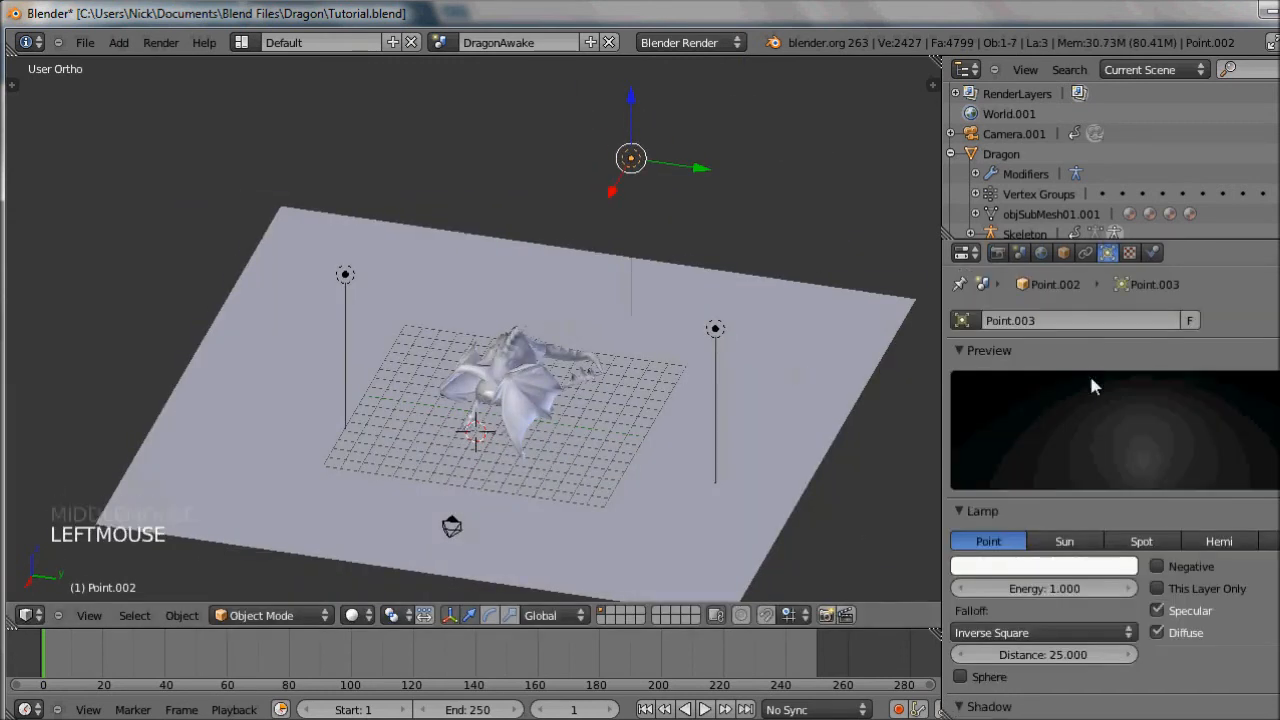
pyautogui.doubleClick(1050, 590)
pyautogui.write('0.5')
pyautogui.press('Return')
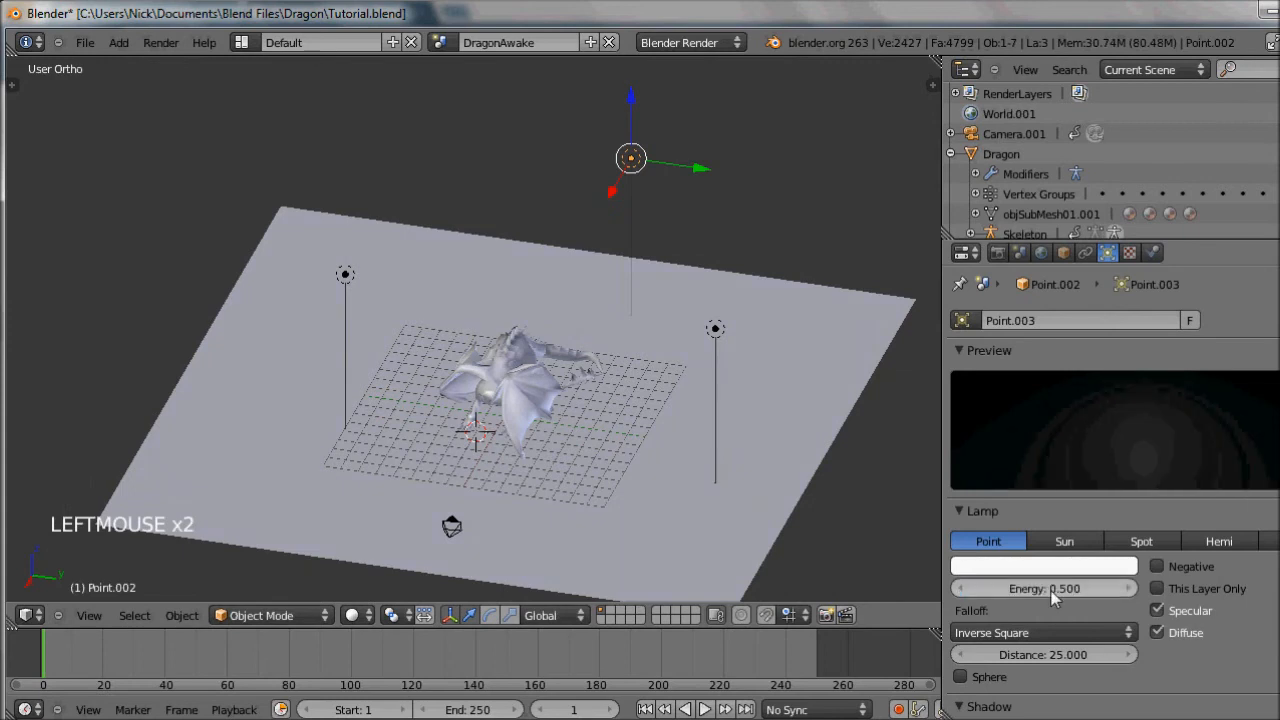
# Set the energy of the point lamp on the positive Y side of the dragon to 0.5
pyautogui.rightClick(714, 323)
pyautogui.rightClick(716, 330)
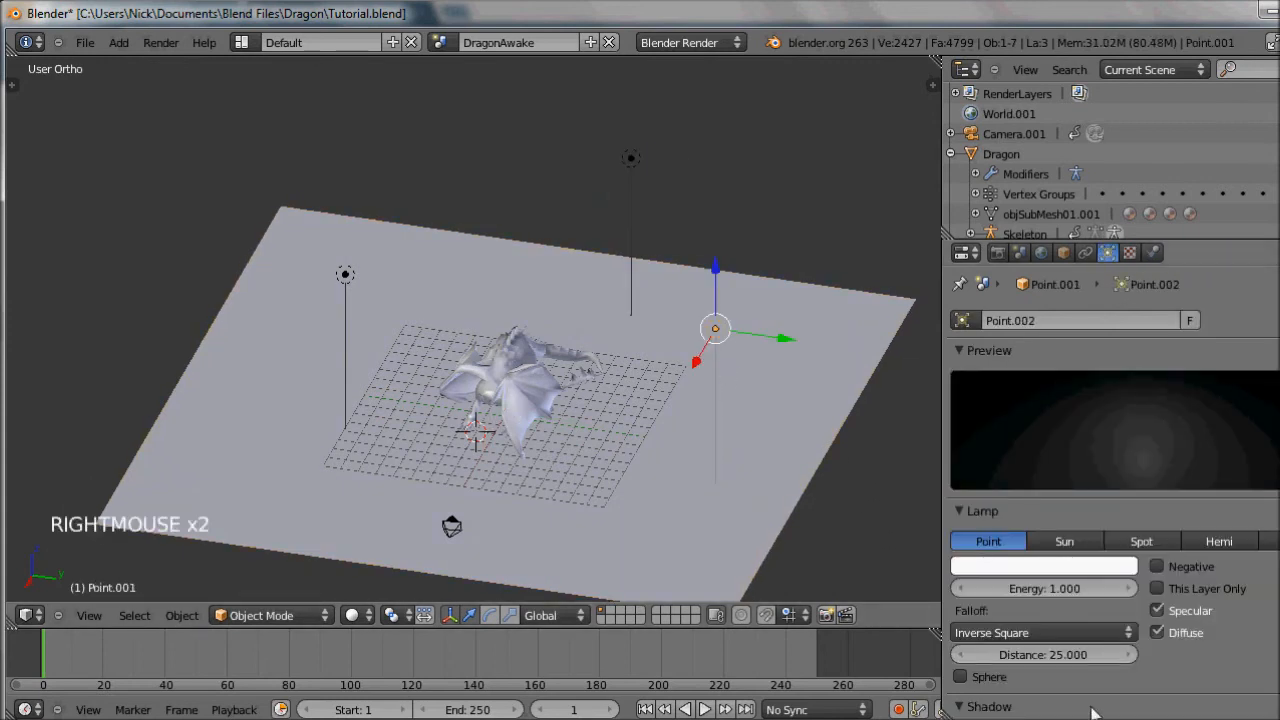
pyautogui.moveTo(1076, 590); pyautogui.dragTo(1082, 591)
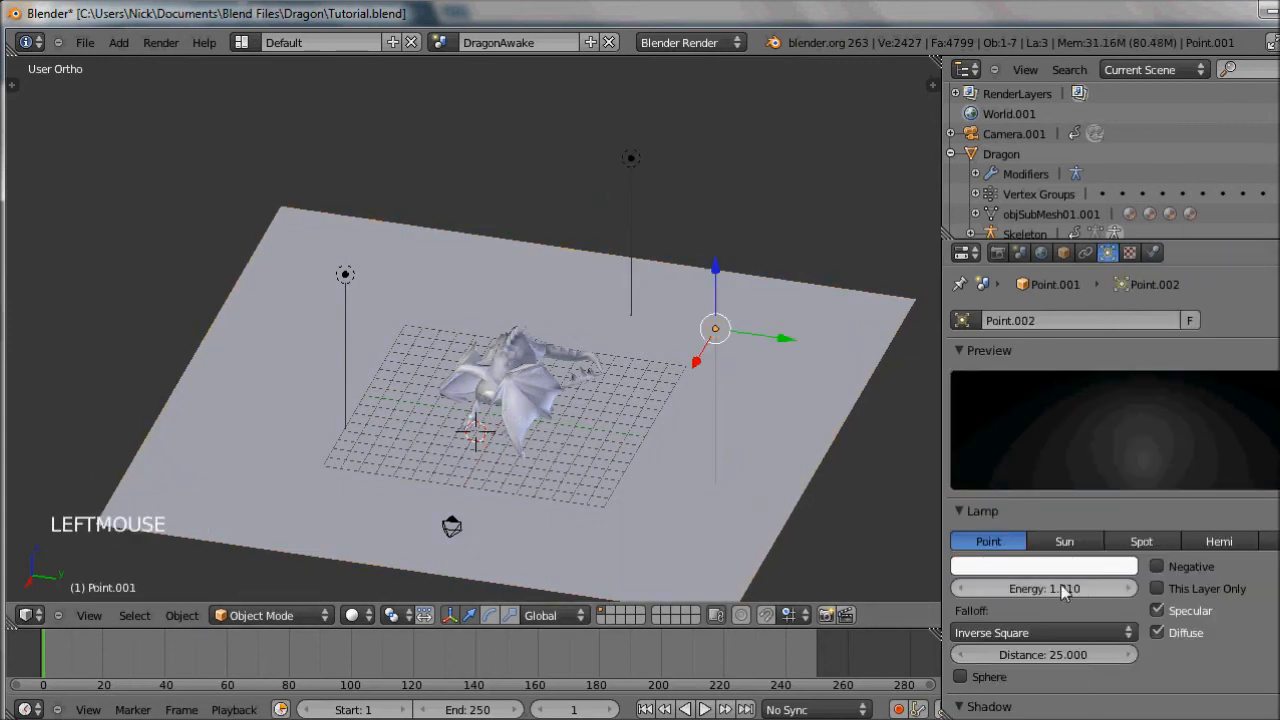
pyautogui.doubleClick(1064, 588)
pyautogui.write('0.5')
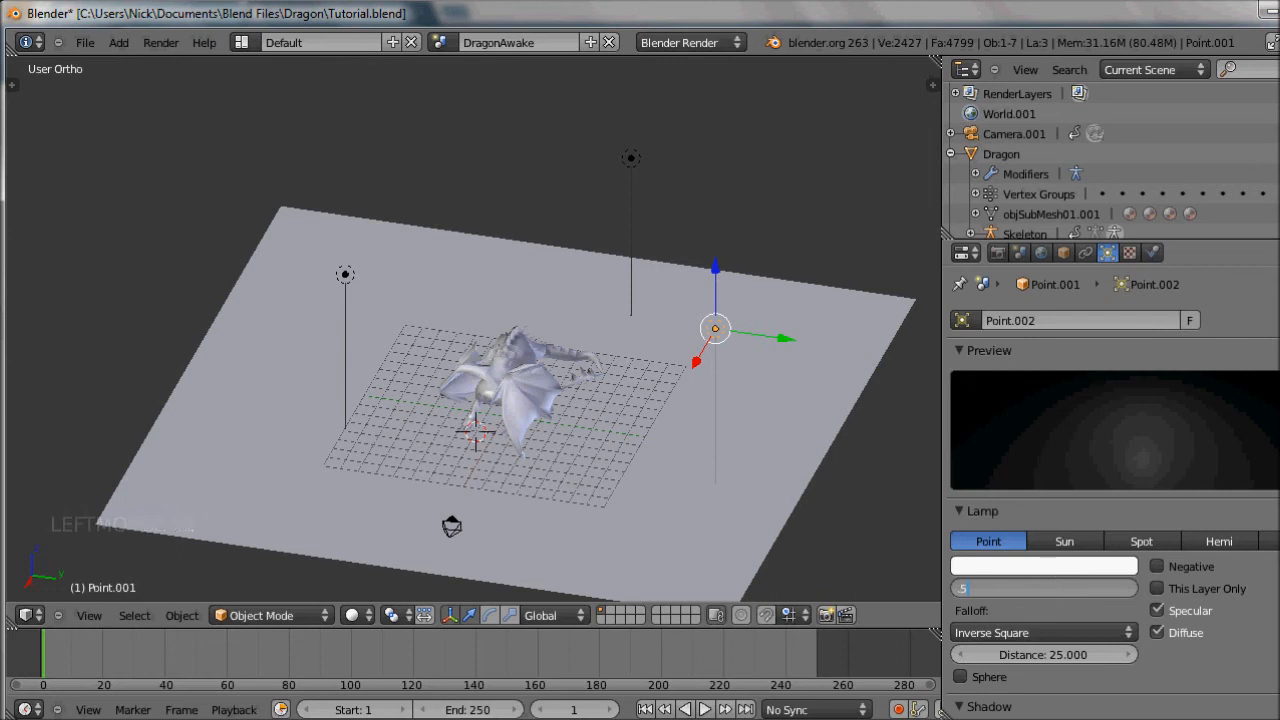
pyautogui.press('Return')
# Render the current frame again to examine the lighting on the dragon and the brick floor
pyautogui.press('F12')
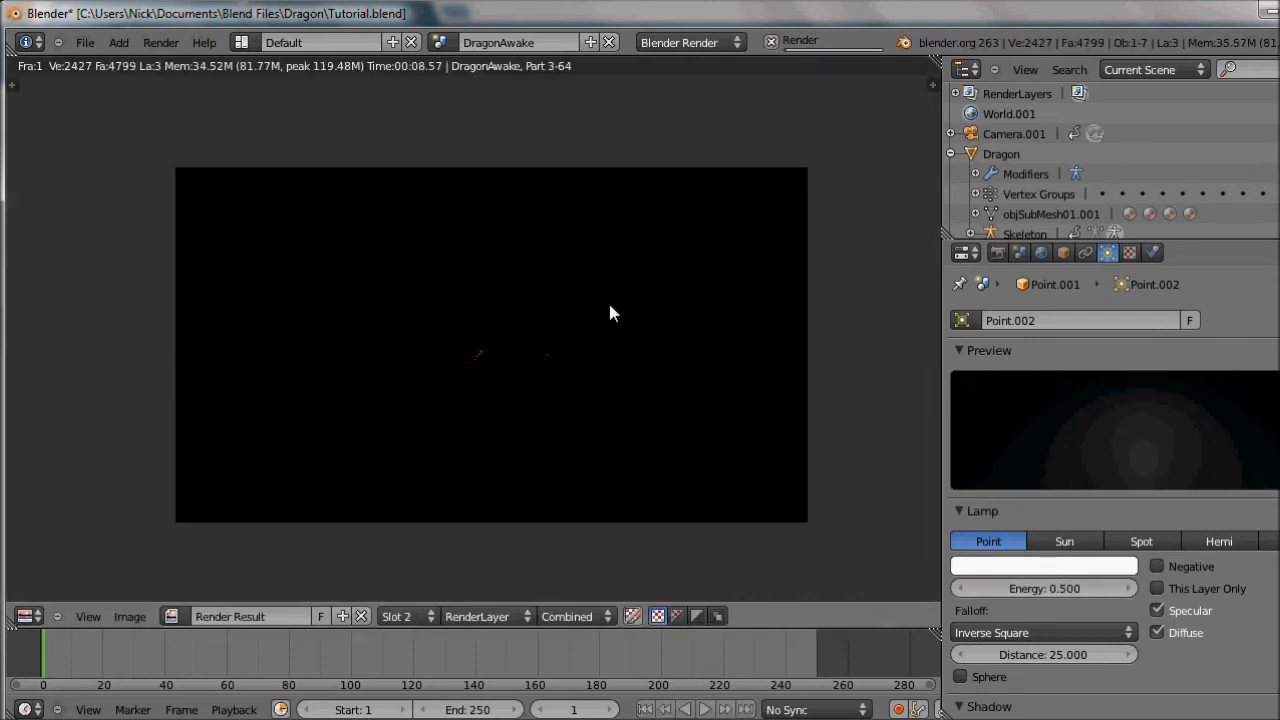
pyautogui.moveTo(610, 307); pyautogui.dragTo(535, 326, button='middle')
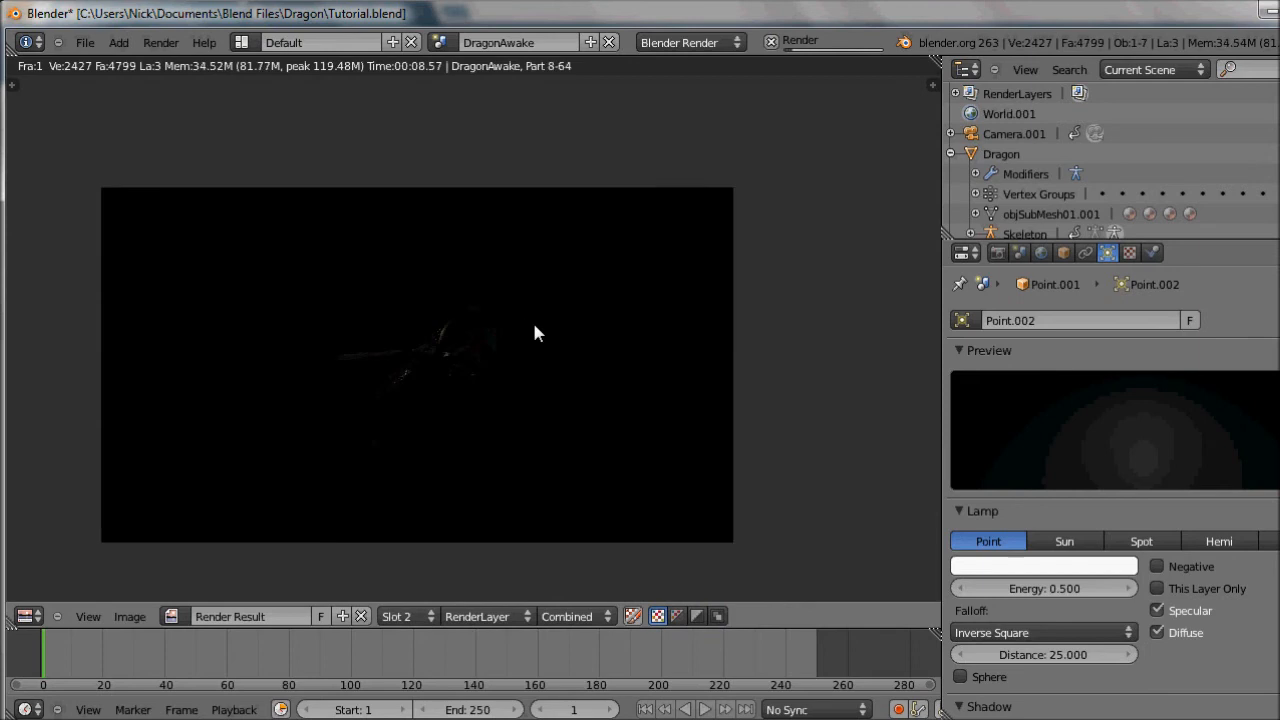
pyautogui.scroll(3, 508, 366)
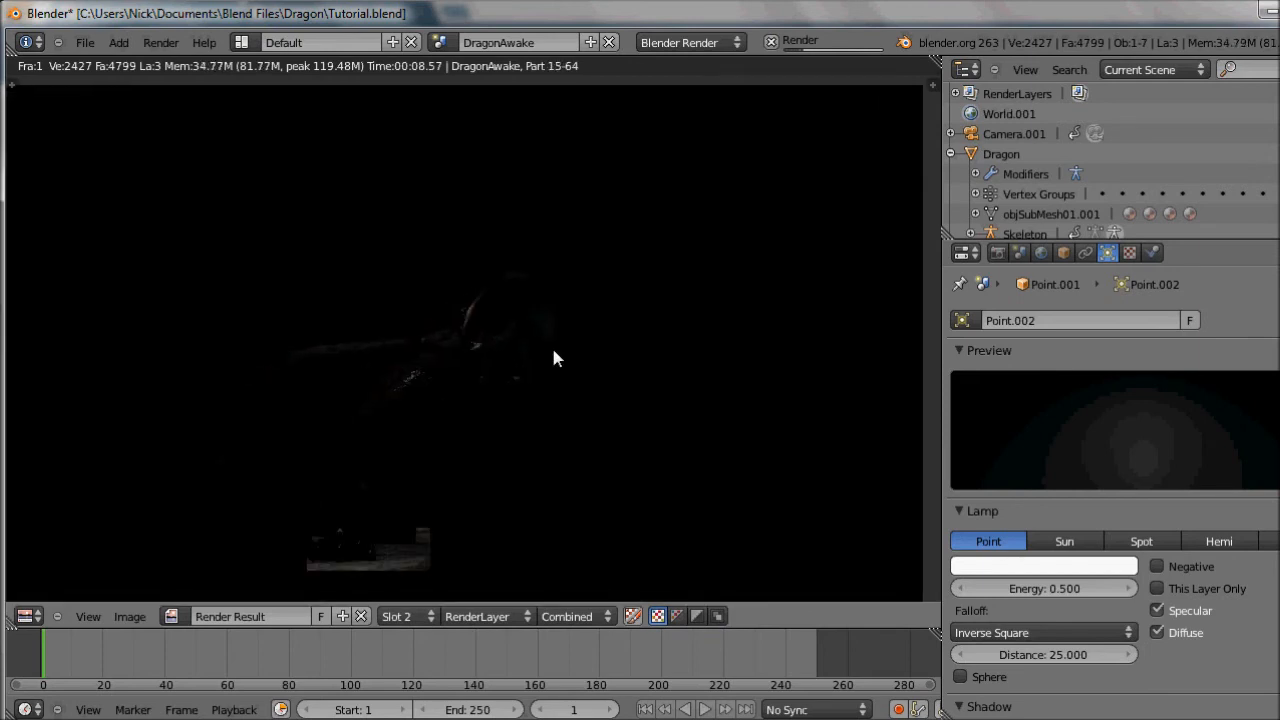
pyautogui.moveTo(402, 378); pyautogui.dragTo(451, 357, button='middle')
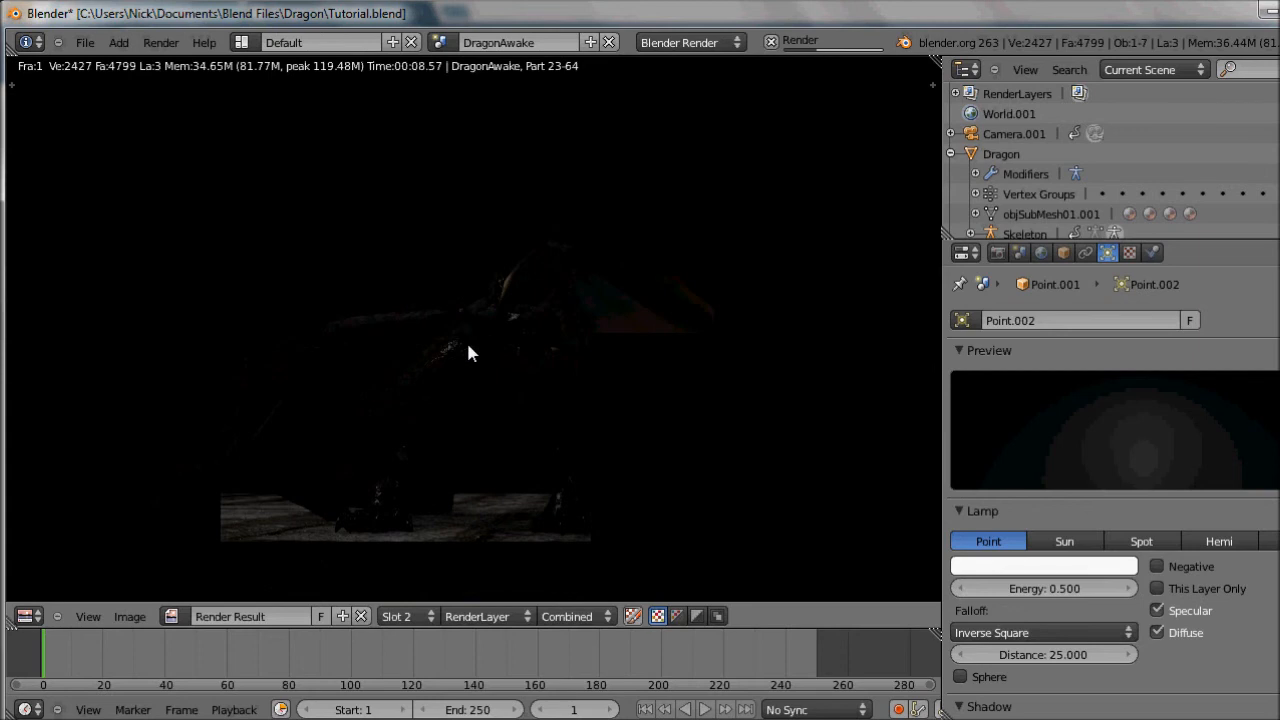
pyautogui.scroll(-2, 468, 345)
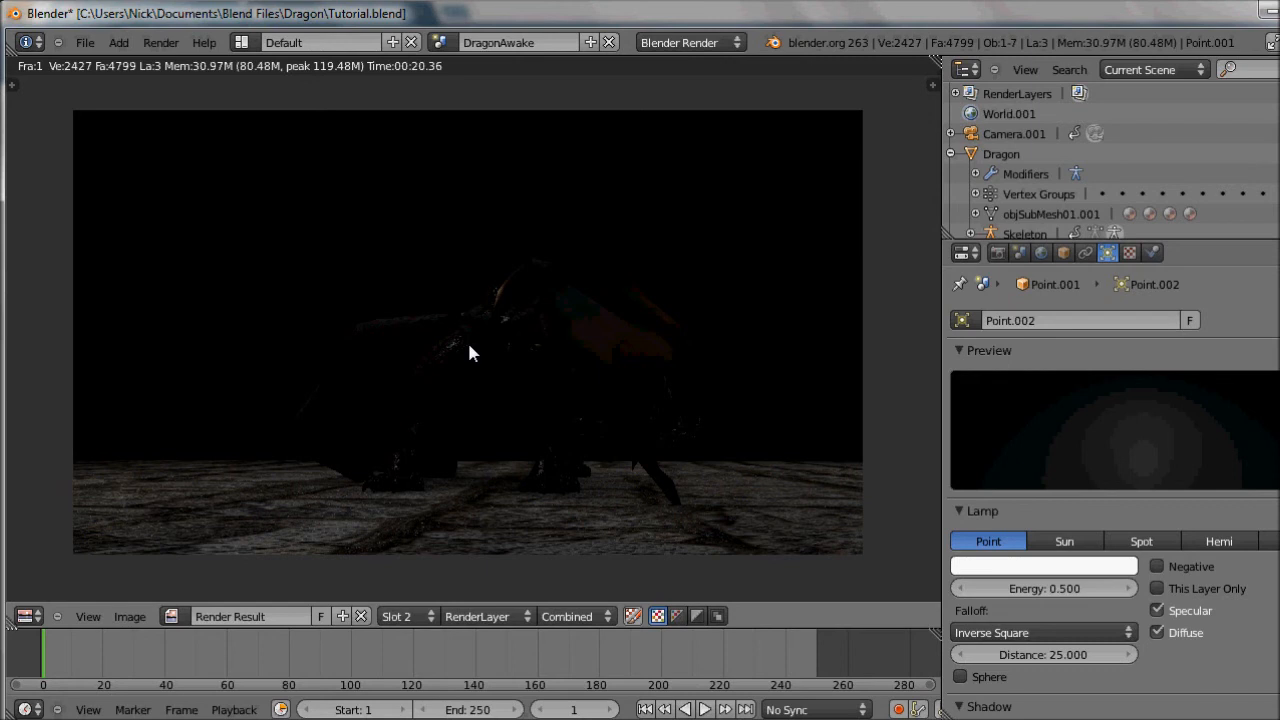
pyautogui.press('Escape')
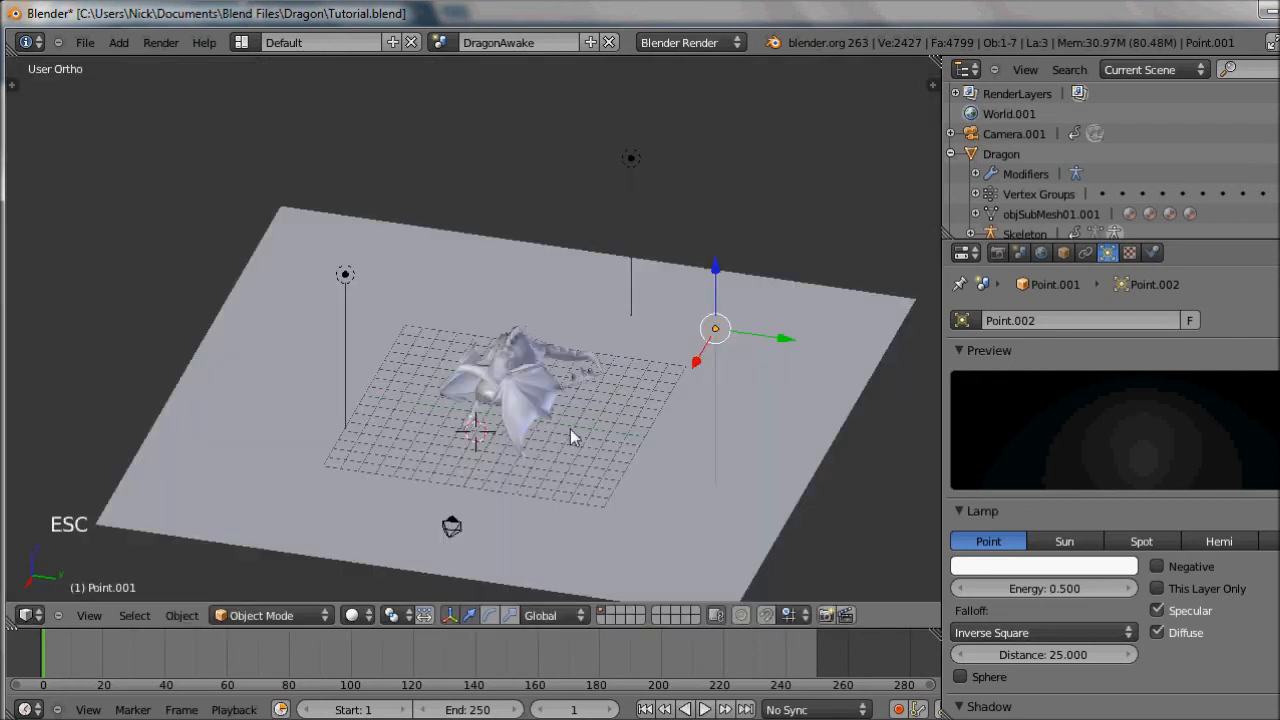
# Duplicate the floor plane and rotate the copy 90 degrees about the global Y axis to stand upright
pyautogui.rightClick(603, 449)
pyautogui.hotkey('shift', 'd')
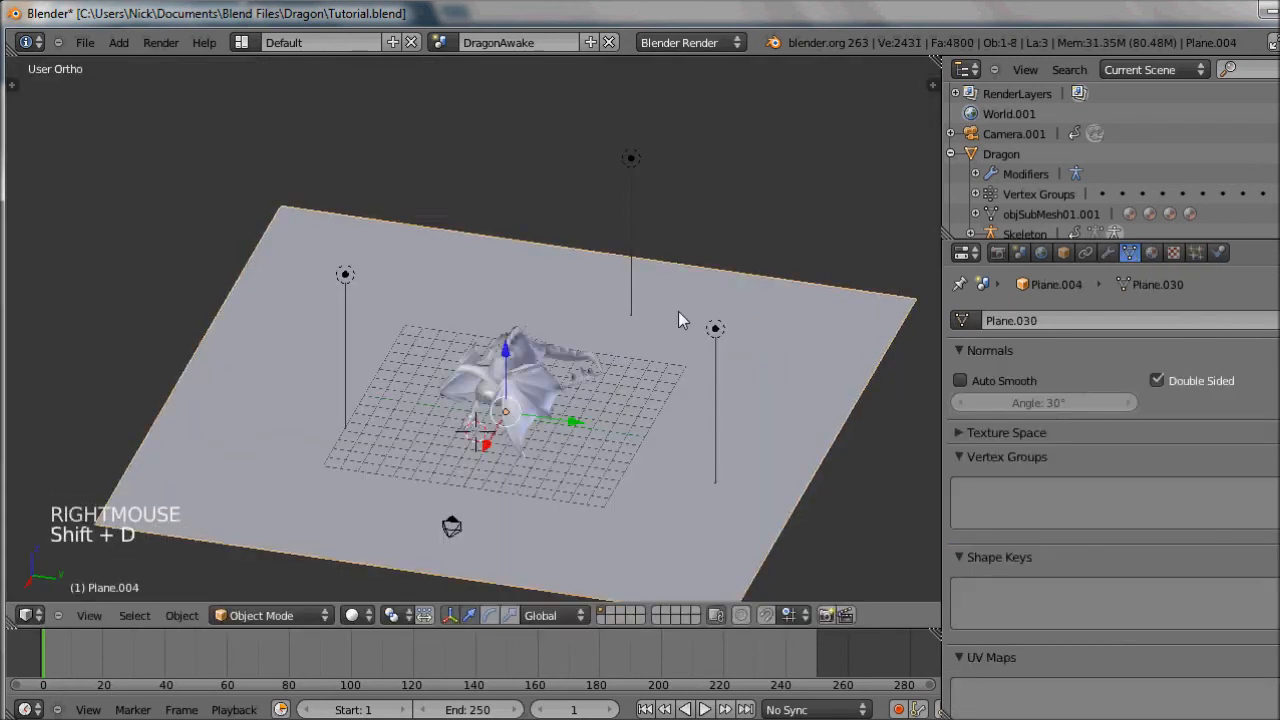
pyautogui.click(678, 311)
pyautogui.write('rx90')
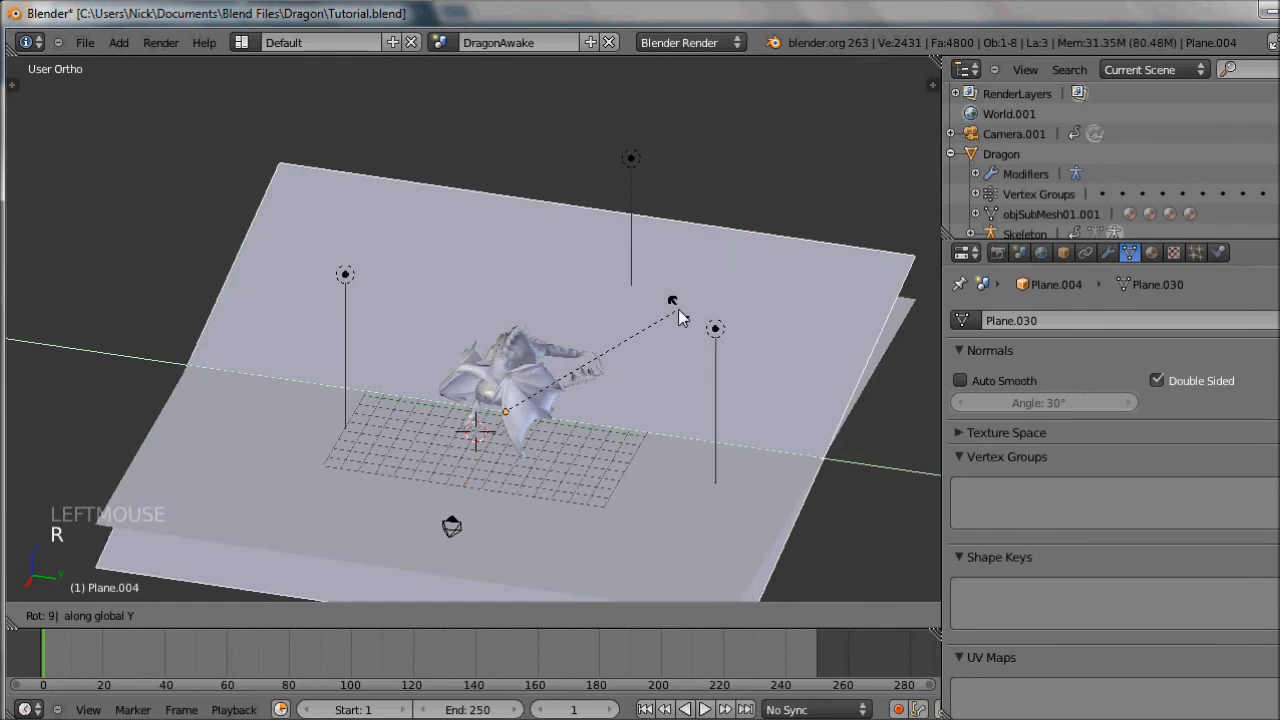
pyautogui.click(679, 317)
# Move the upright plane behind the dragon near the floor's rear edge to form a back wall
pyautogui.press('g')
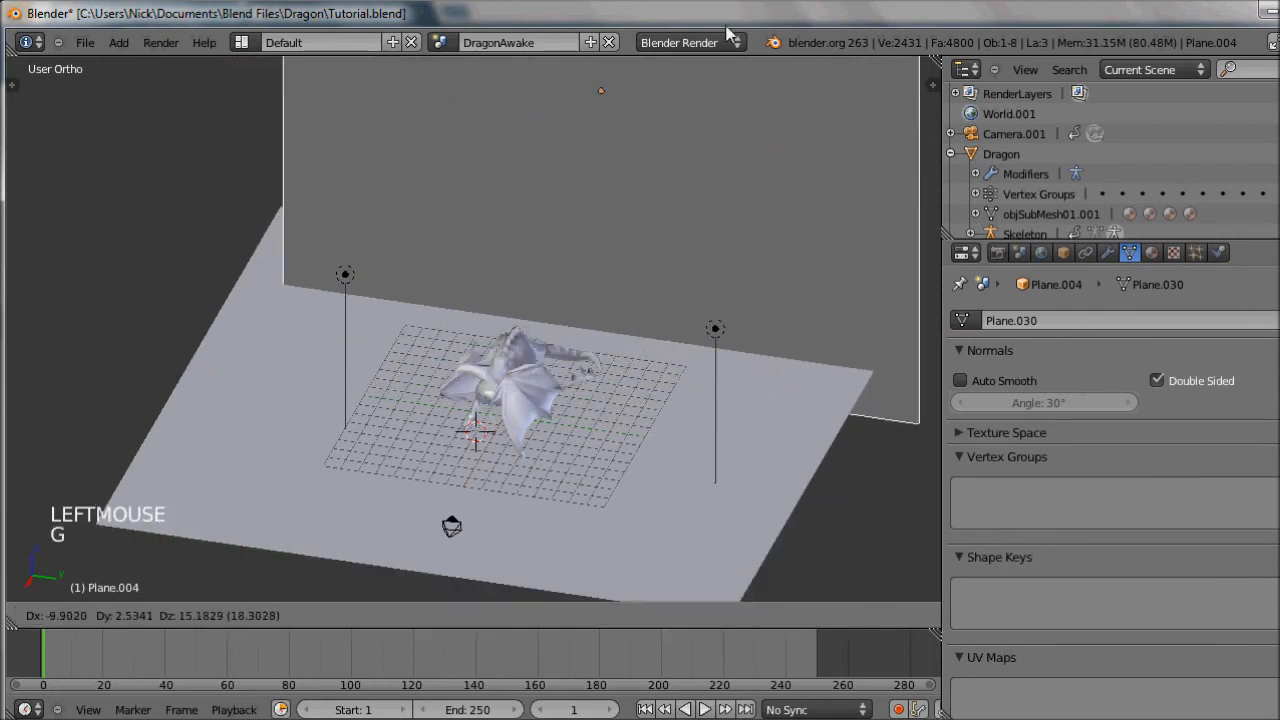
pyautogui.click(634, 167)
pyautogui.scroll(-4, 634, 167)
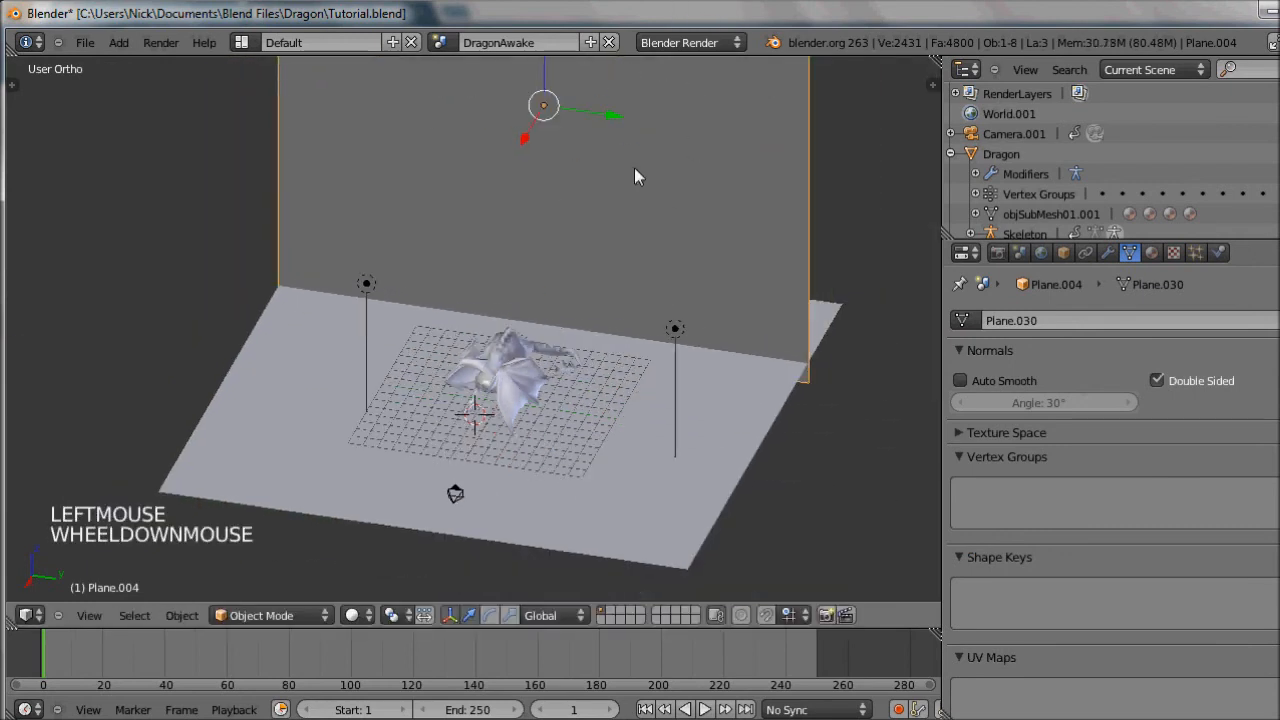
# Duplicate the back wall plane and rotate the copy 90 degrees about the global Z axis
pyautogui.moveTo(490, 233); pyautogui.dragTo(512, 210)
pyautogui.hotkey('shift', 'd')
pyautogui.click(553, 290)
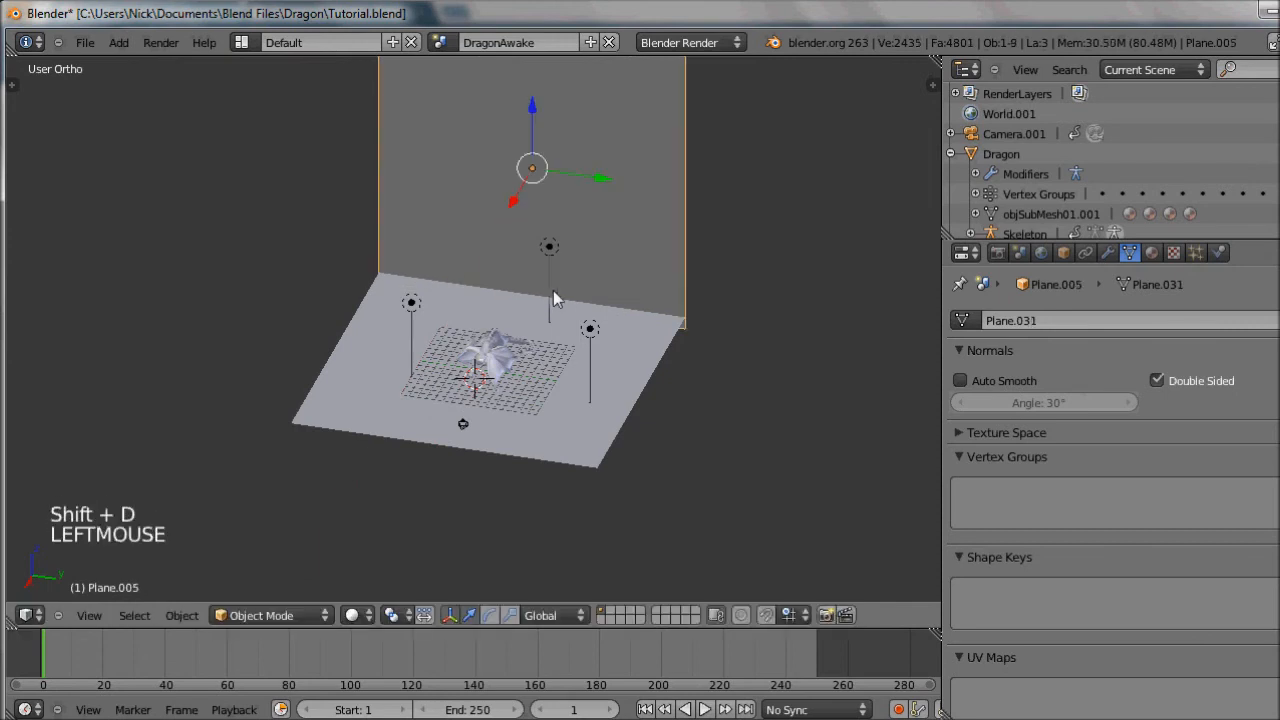
pyautogui.press('r')
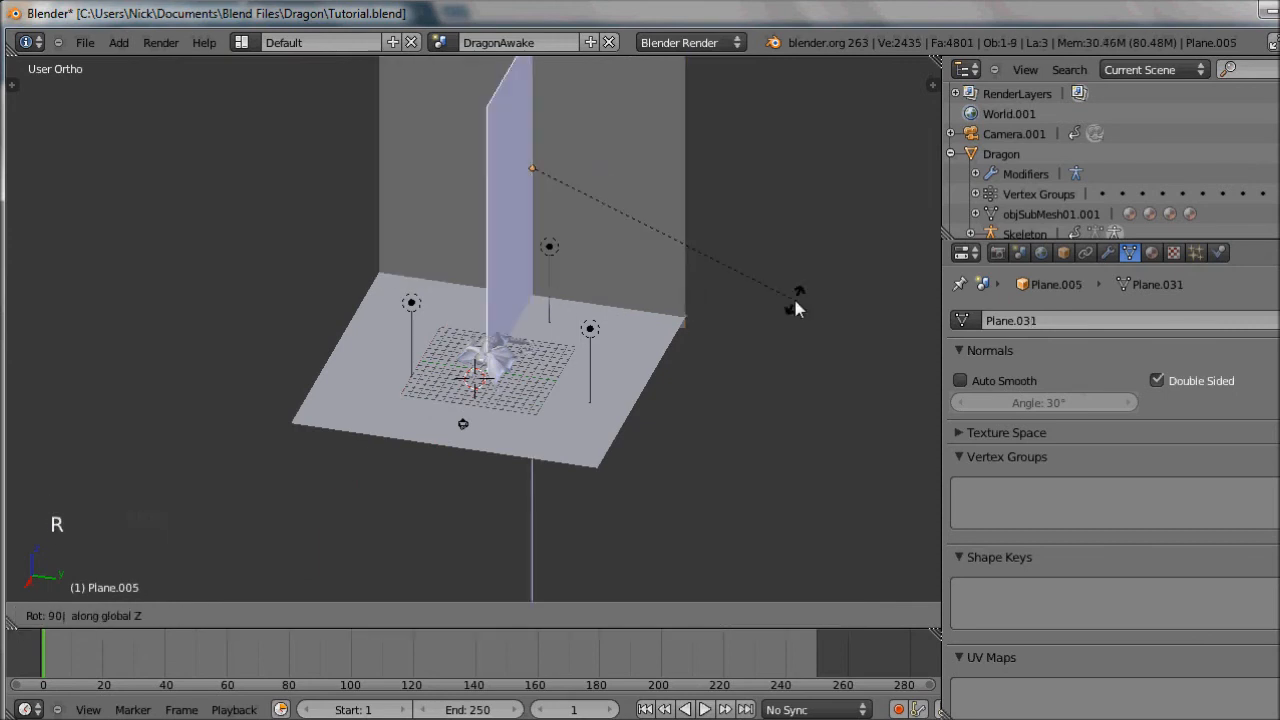
pyautogui.click(769, 300)
# Move the rotated wall horizontally, with its height locked, to the floor's negative Y edge as a side wall
pyautogui.press('g')
pyautogui.hotkey('shift', 'z')
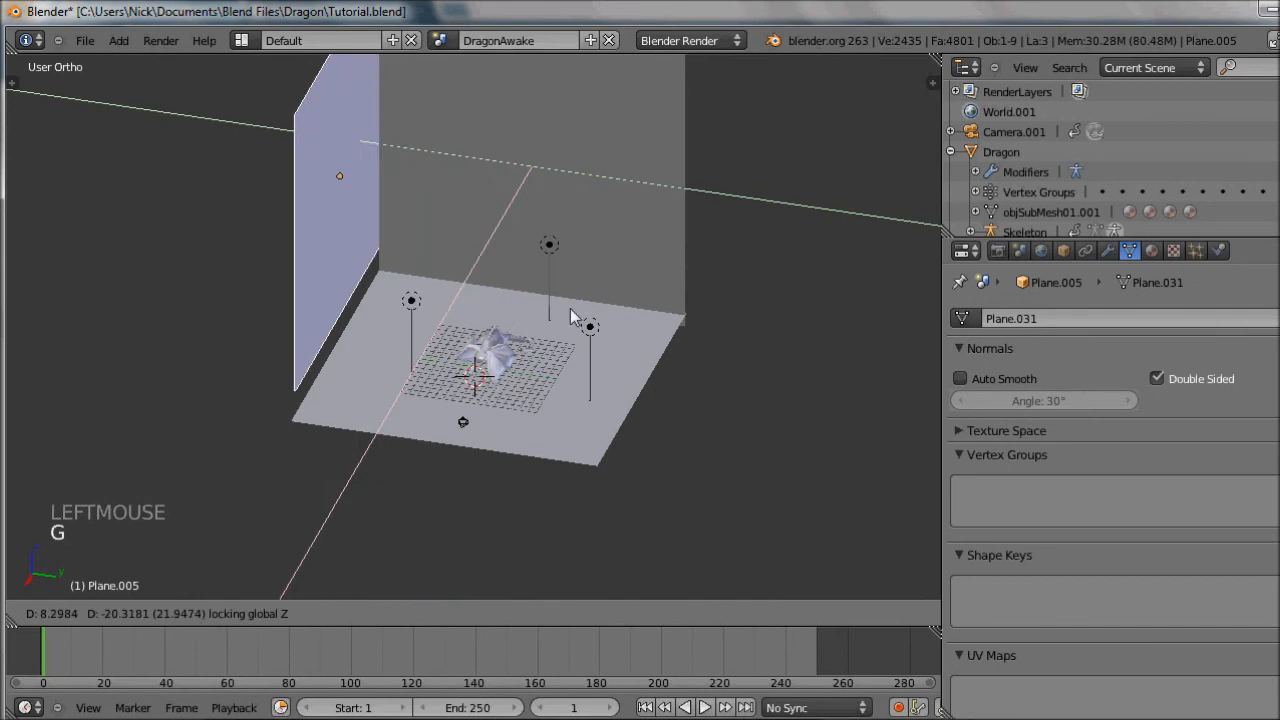
pyautogui.click(592, 352)
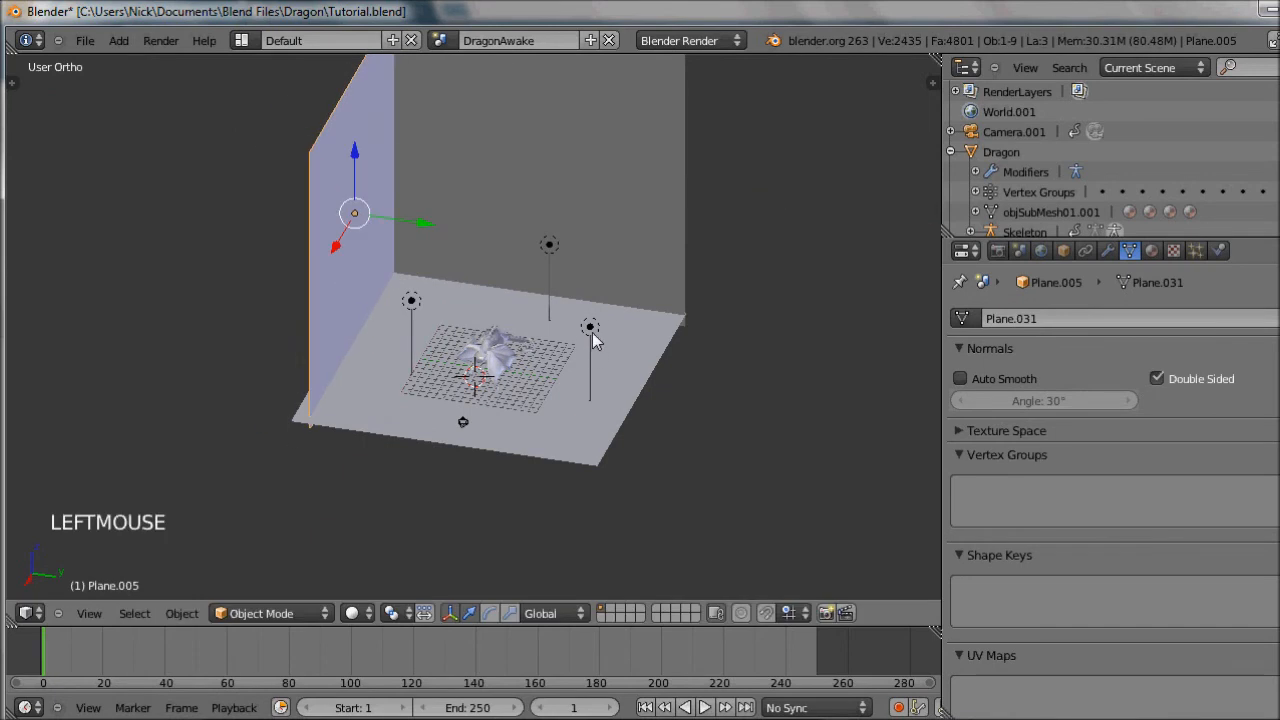
# Duplicate the side wall and place the copy along the floor's positive Y edge, keeping its height locked
pyautogui.hotkey('shift', 'd')
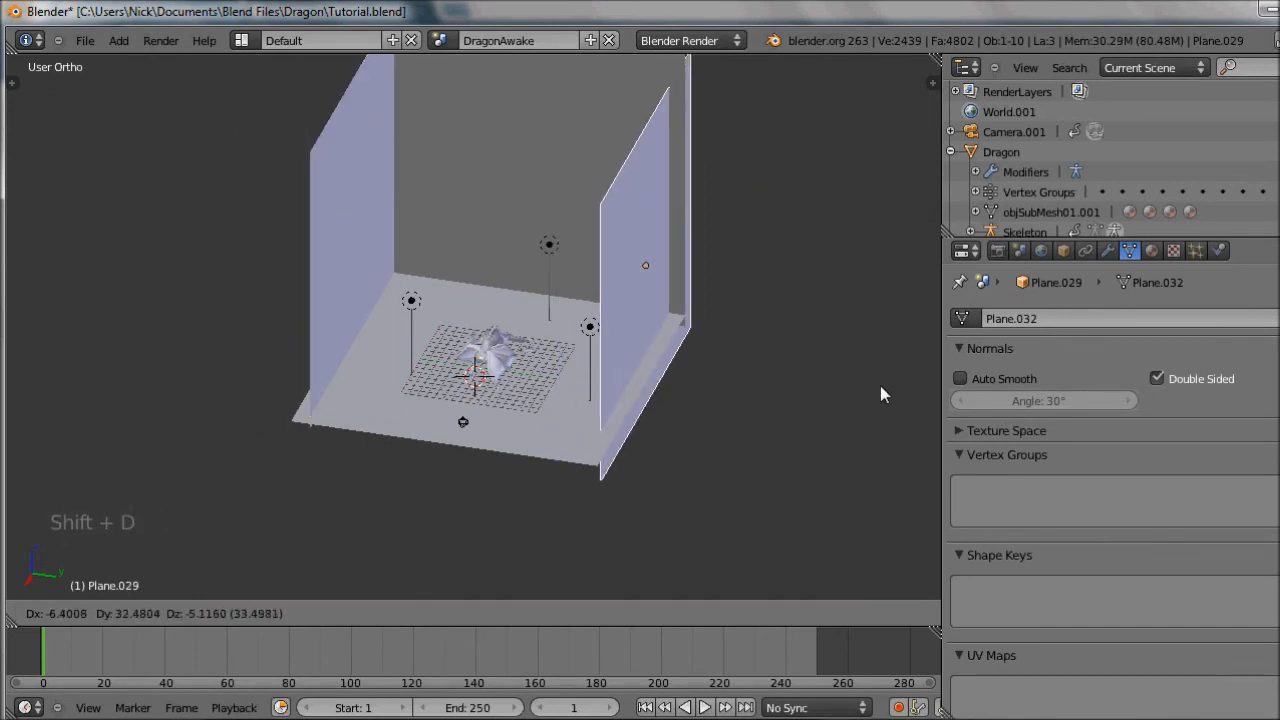
pyautogui.hotkey('shift', 'z')
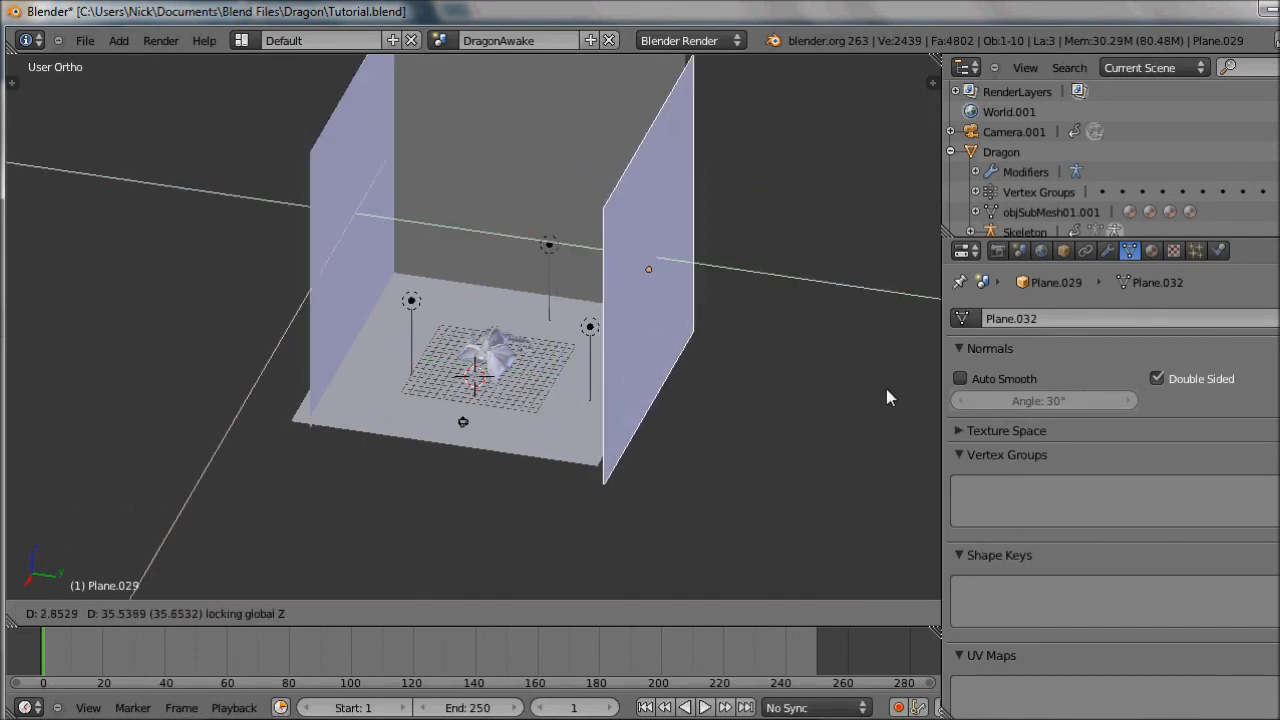
pyautogui.click(866, 393)
pyautogui.press('r')
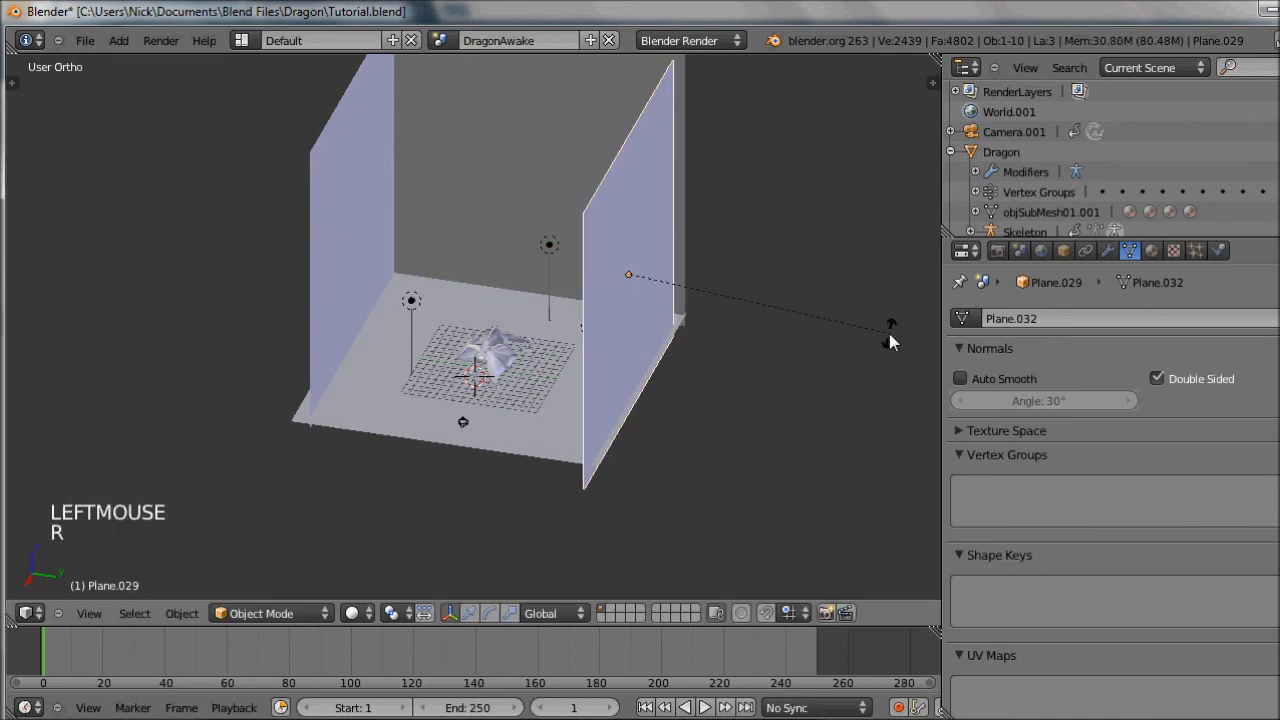
pyautogui.click(890, 341)
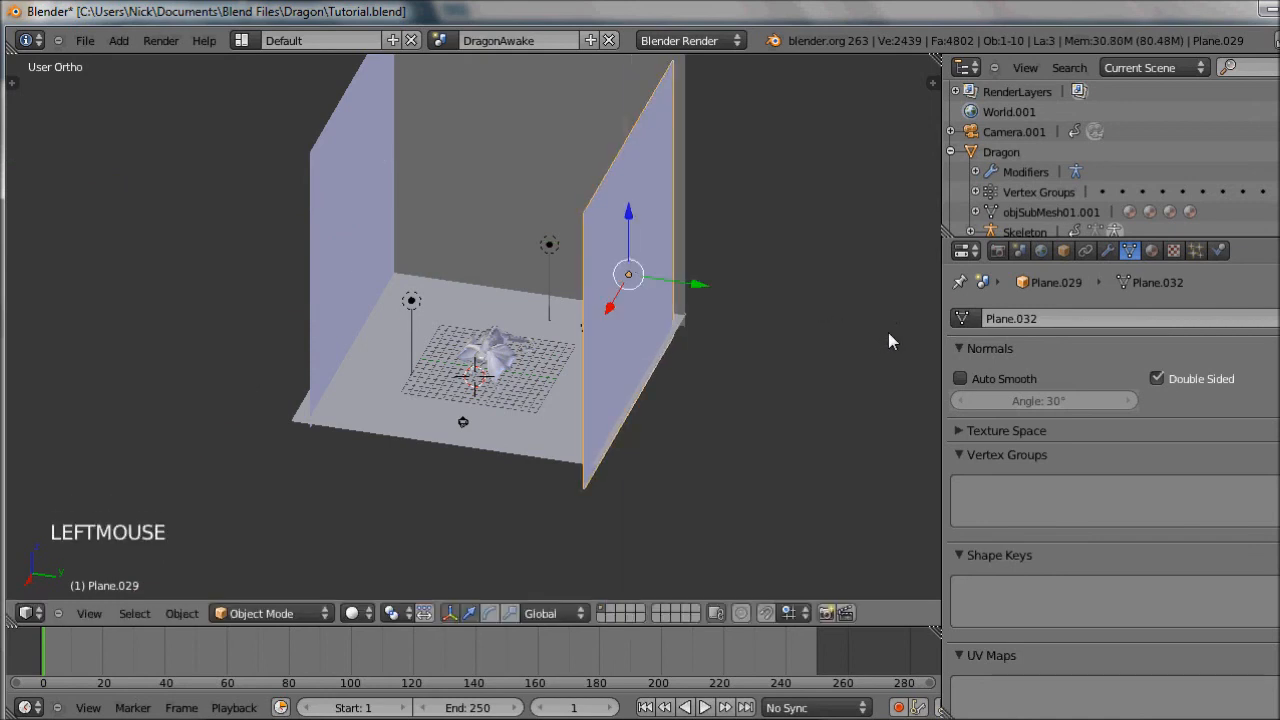
# Render frame 1 and examine the walls, the floor and the area around the dragon's legs
pyautogui.press('F12')
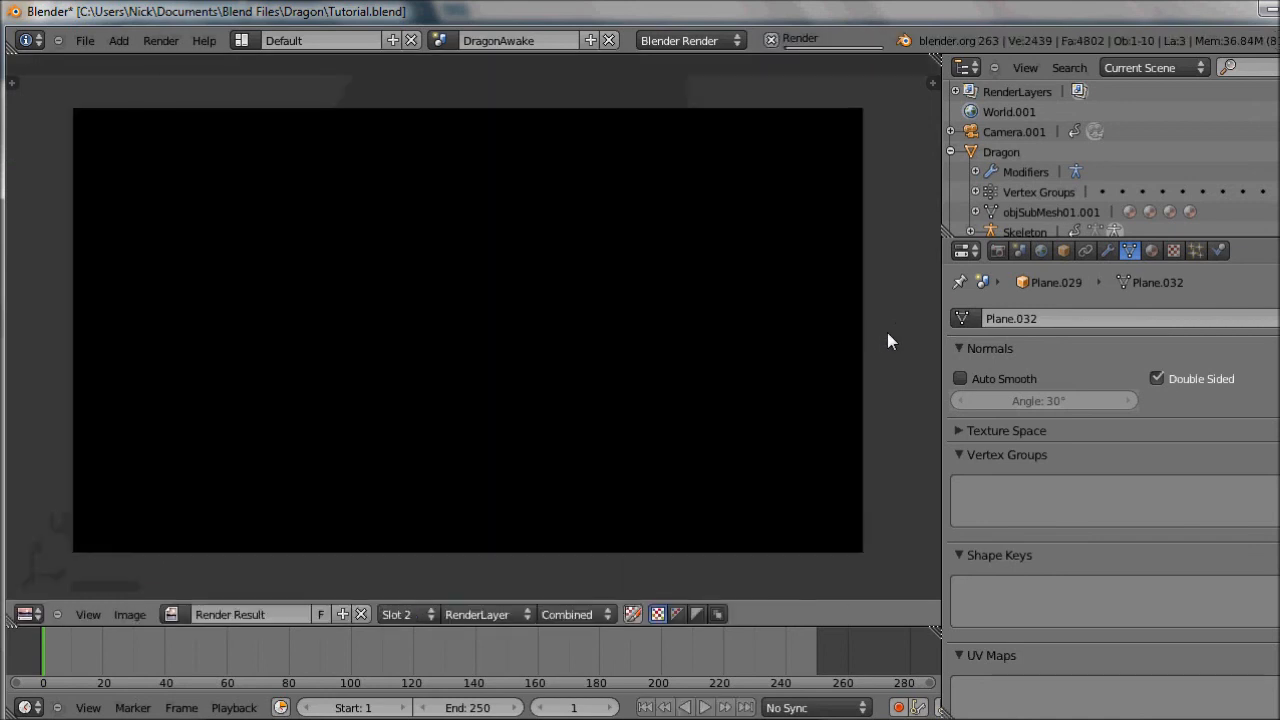
pyautogui.click(999, 250)
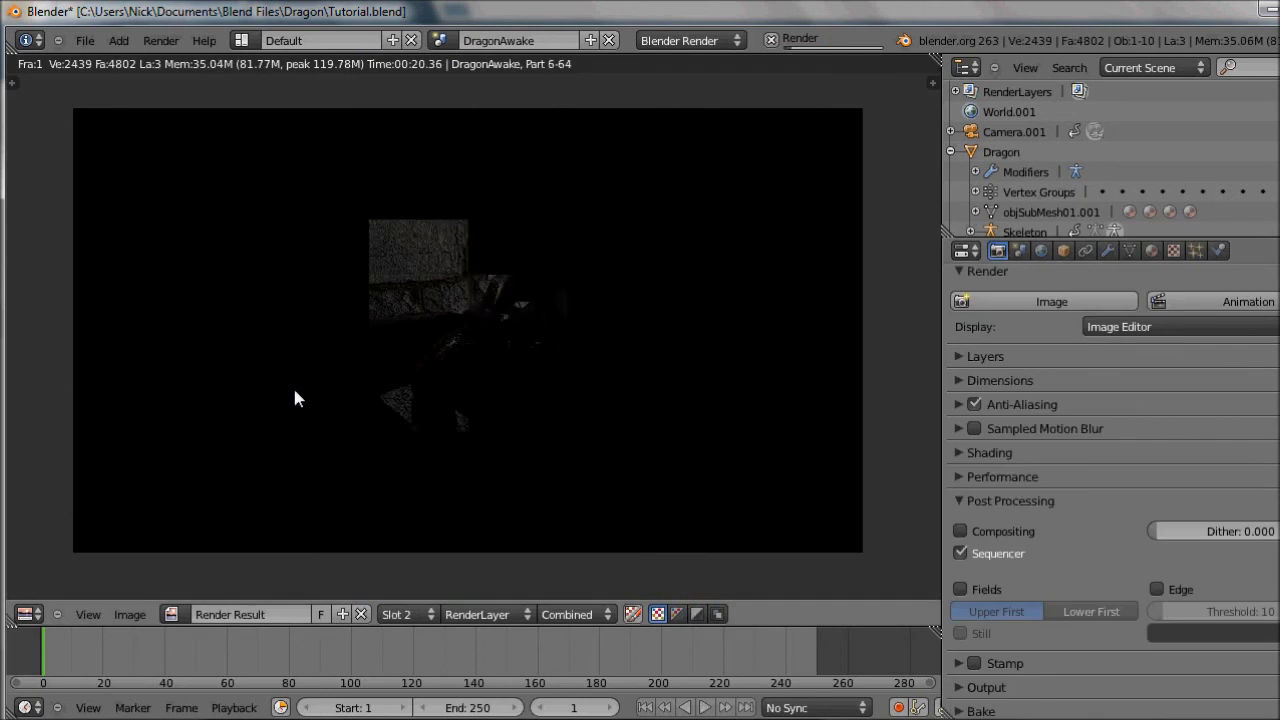
pyautogui.moveTo(295, 398); pyautogui.dragTo(241, 397, button='middle')
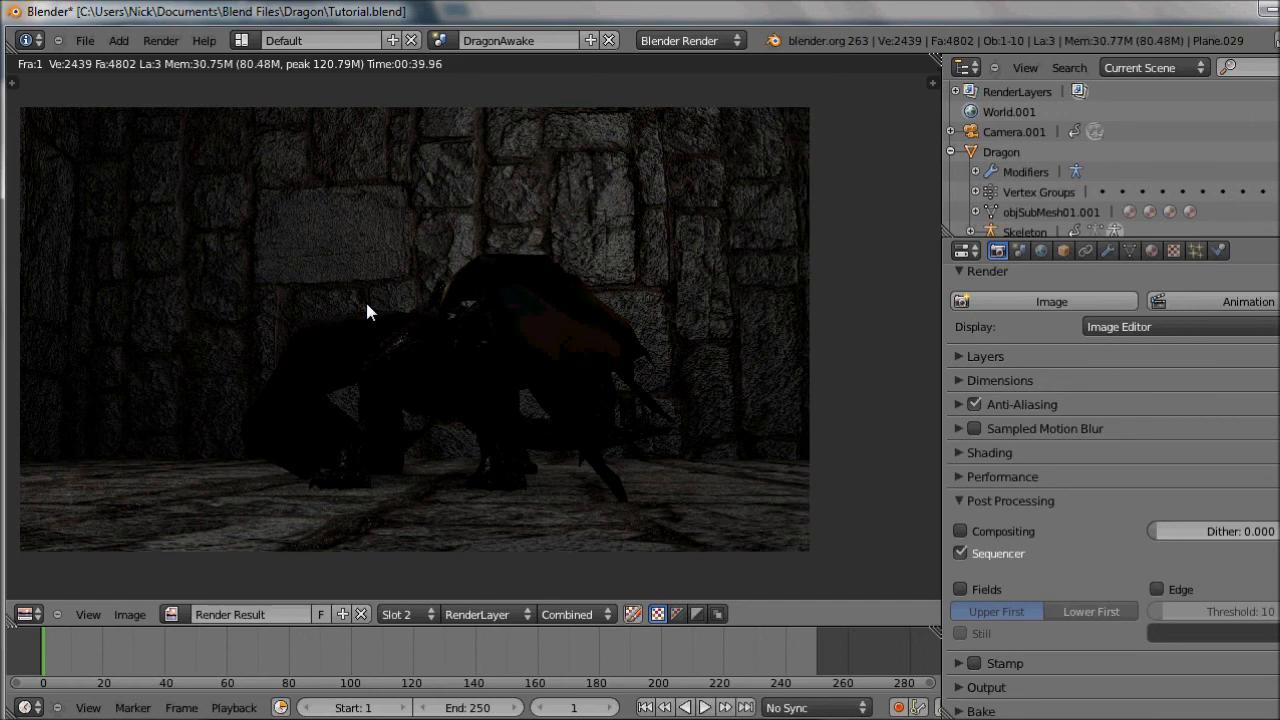
pyautogui.scroll(2, 403, 351)
pyautogui.moveTo(403, 351); pyautogui.dragTo(425, 170, button='middle')
pyautogui.scroll(6, 475, 375)
pyautogui.moveTo(481, 390); pyautogui.dragTo(716, 403, button='middle')
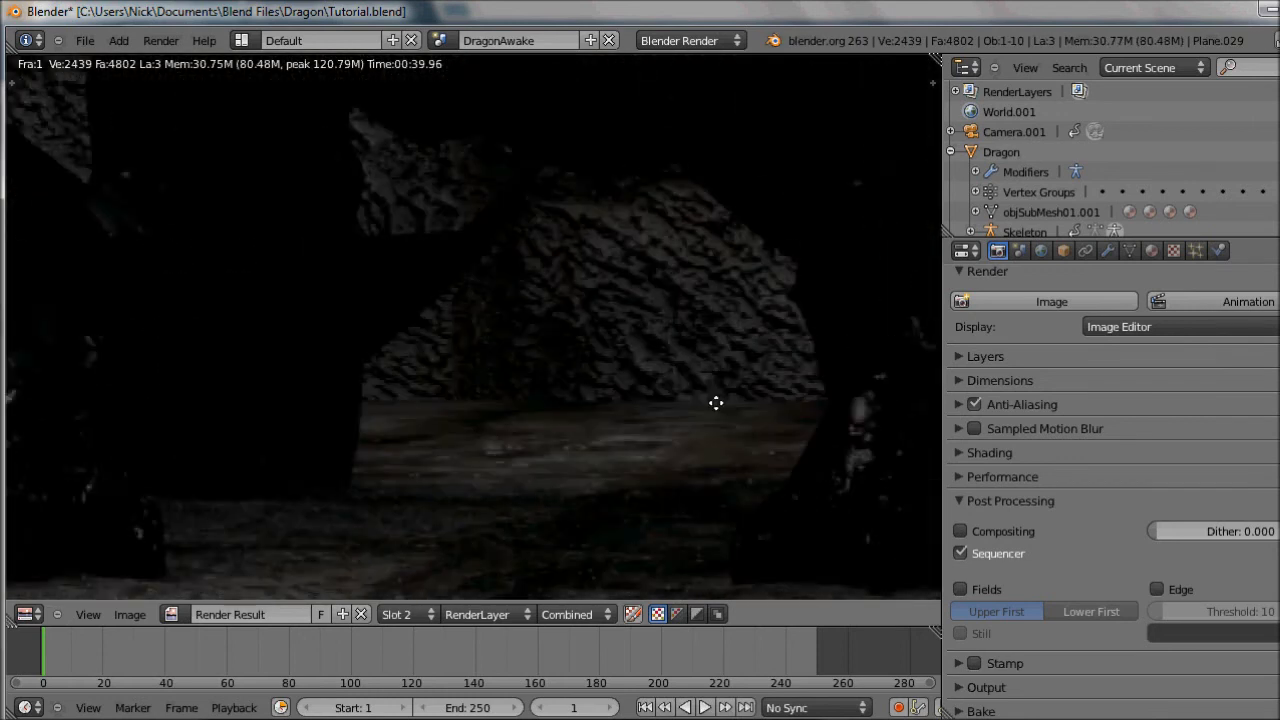
pyautogui.scroll(-3, 716, 403)
pyautogui.scroll(-1, 717, 400)
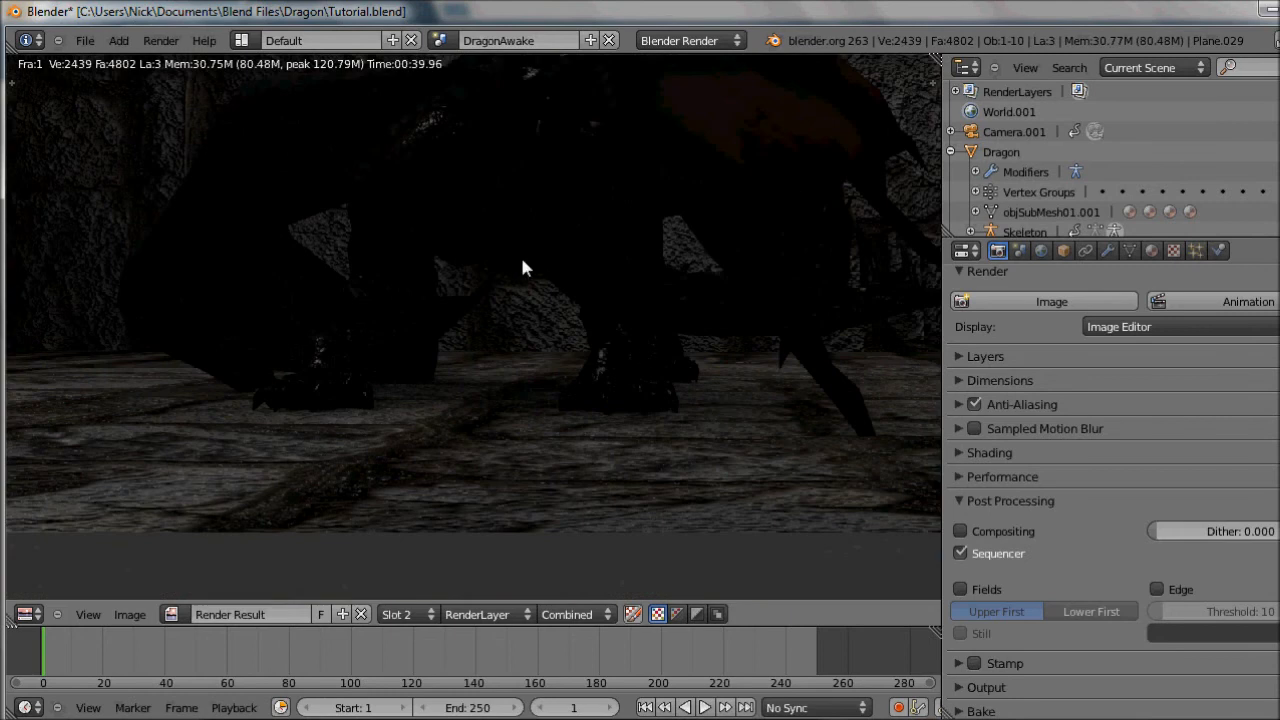
pyautogui.press('Escape')
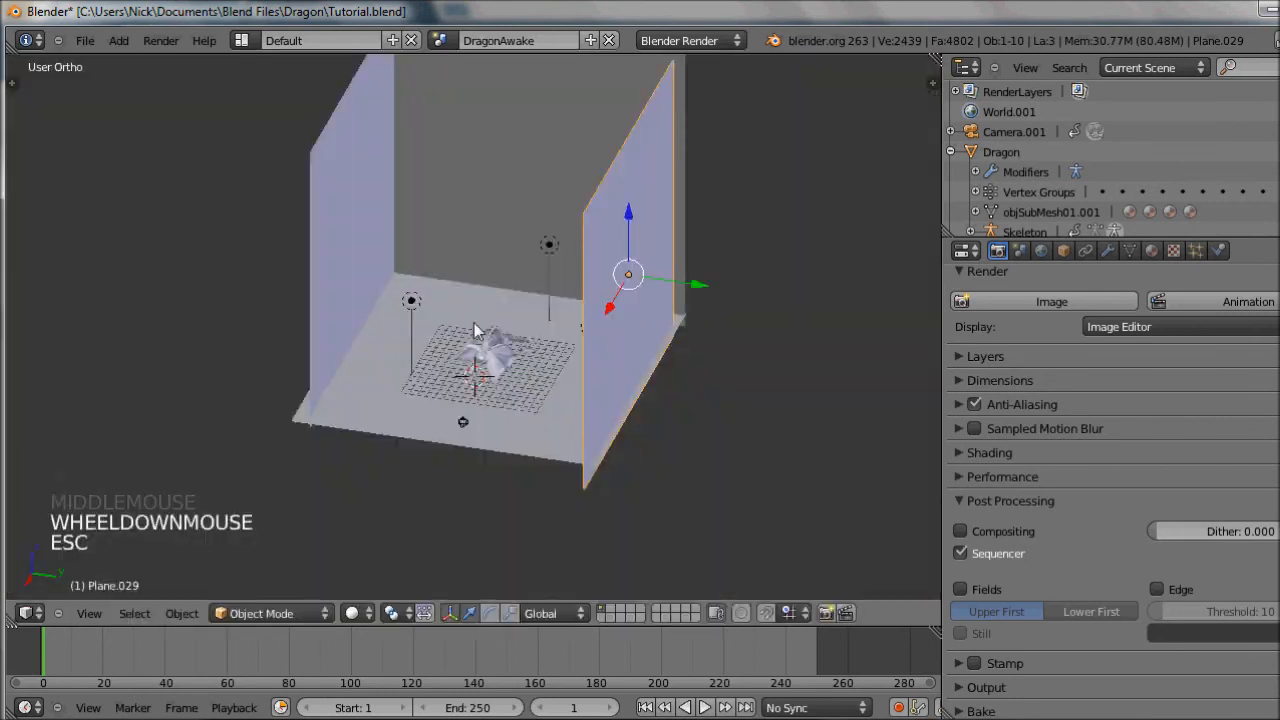
# Enable Ray Shadow on the point lamp on the negative Y side of the dragon
pyautogui.rightClick(411, 300)
pyautogui.scroll(-3, 1104, 480)
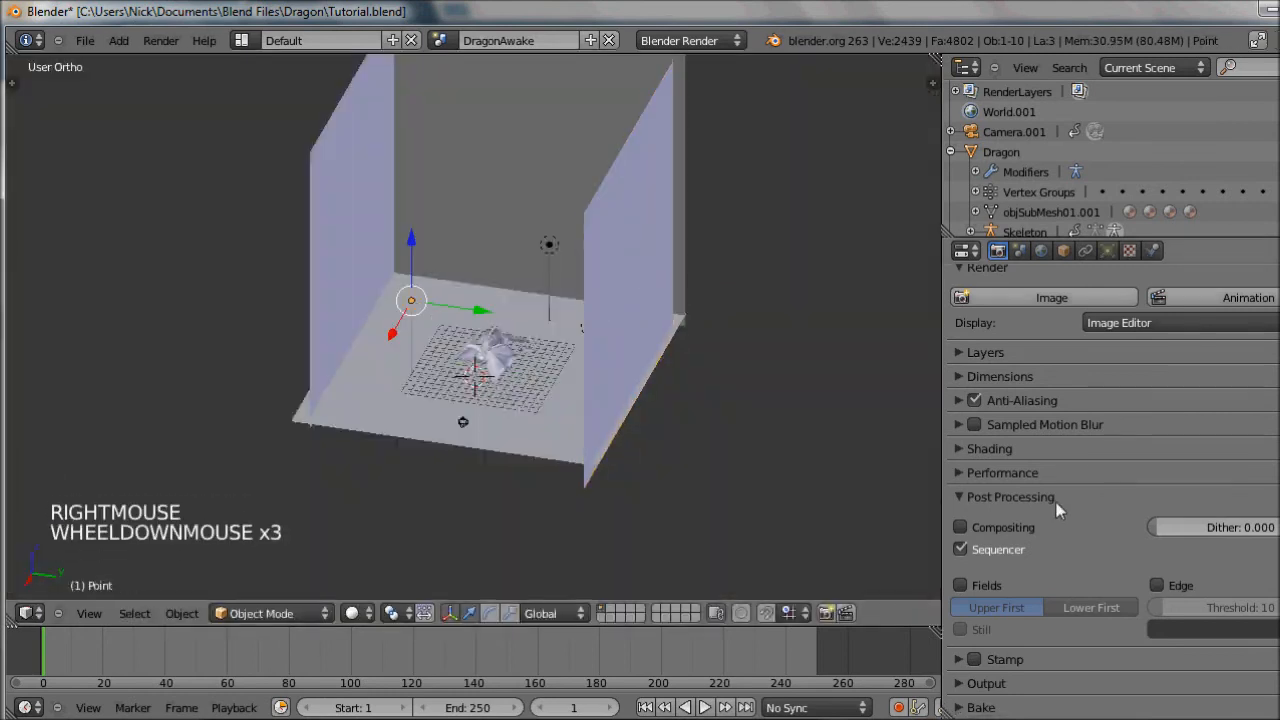
pyautogui.click(1107, 250)
pyautogui.scroll(-1, 1183, 467)
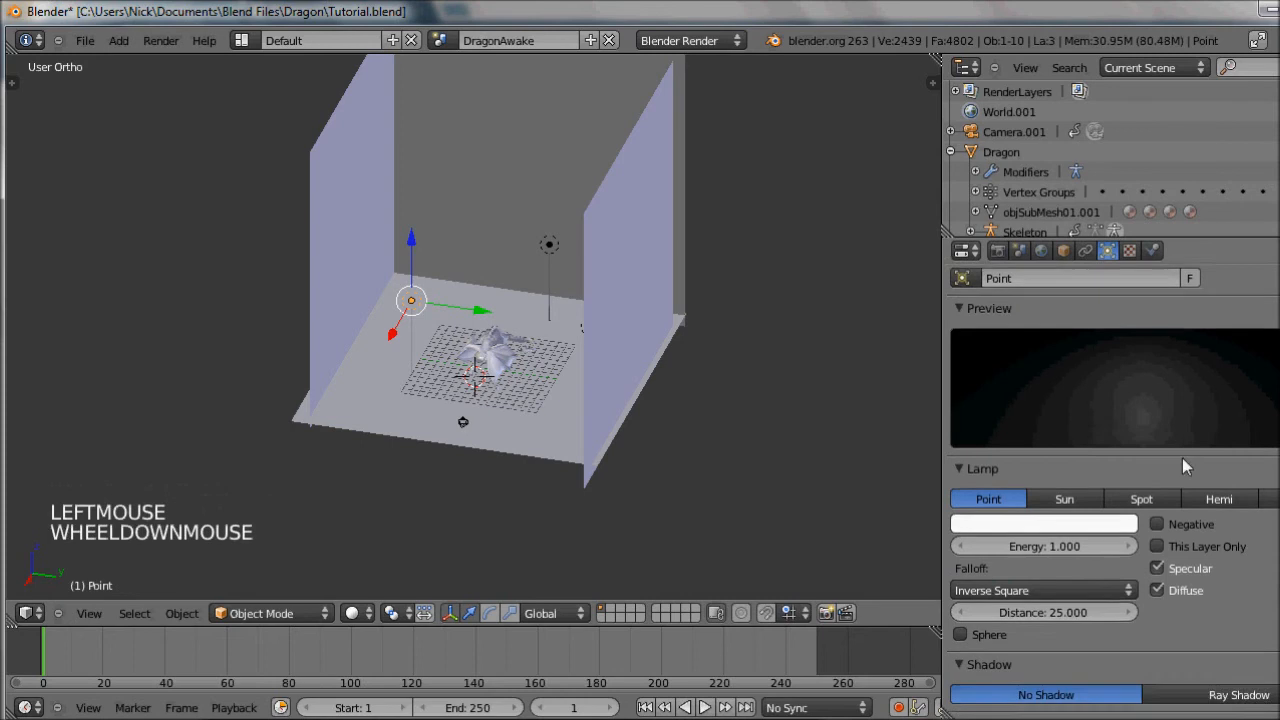
pyautogui.scroll(-2, 1183, 467)
pyautogui.click(1183, 684)
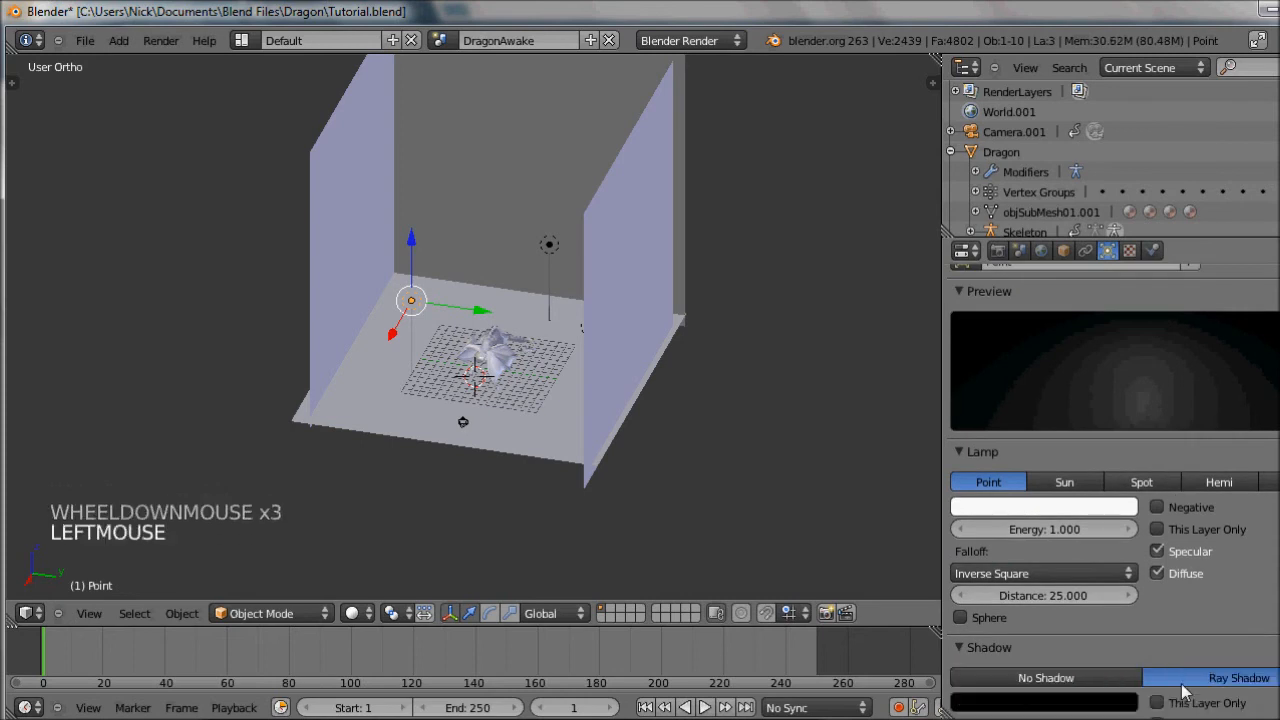
pyautogui.scroll(-3, 1183, 688)
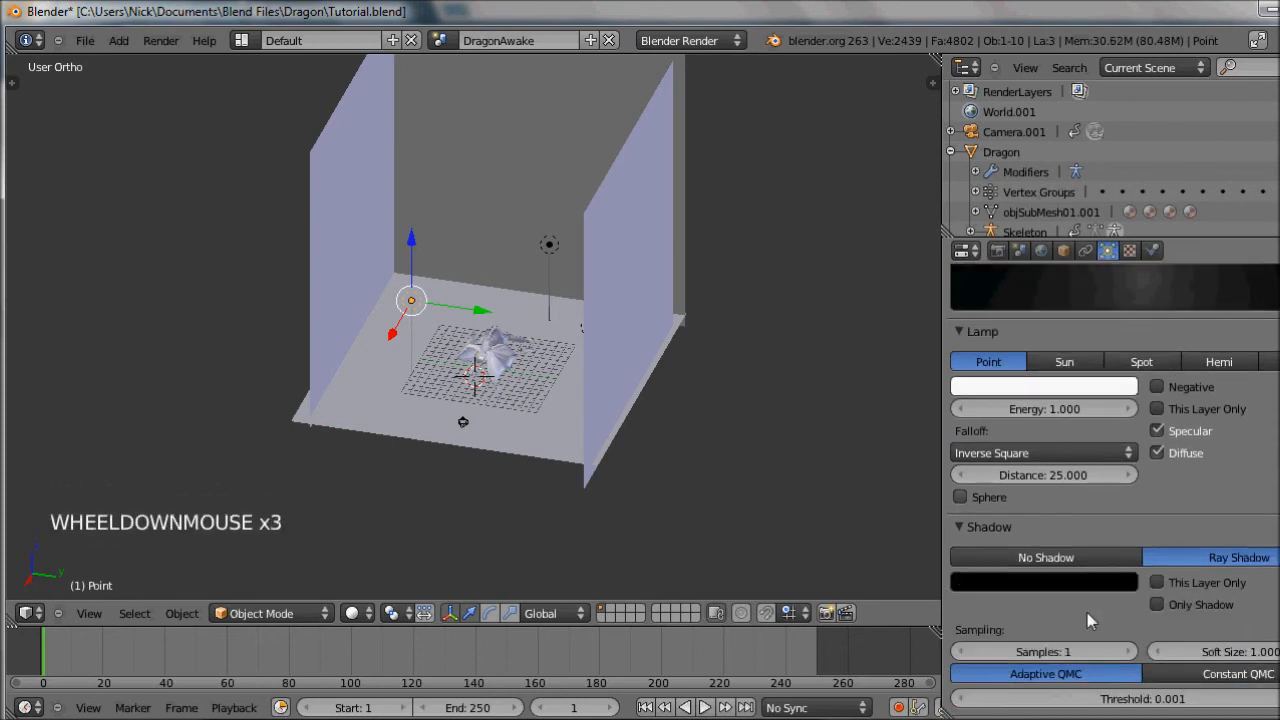
# Duplicate the ray-shadow point lamp and place the copy low, close to the dragon
pyautogui.scroll(2, 548, 418)
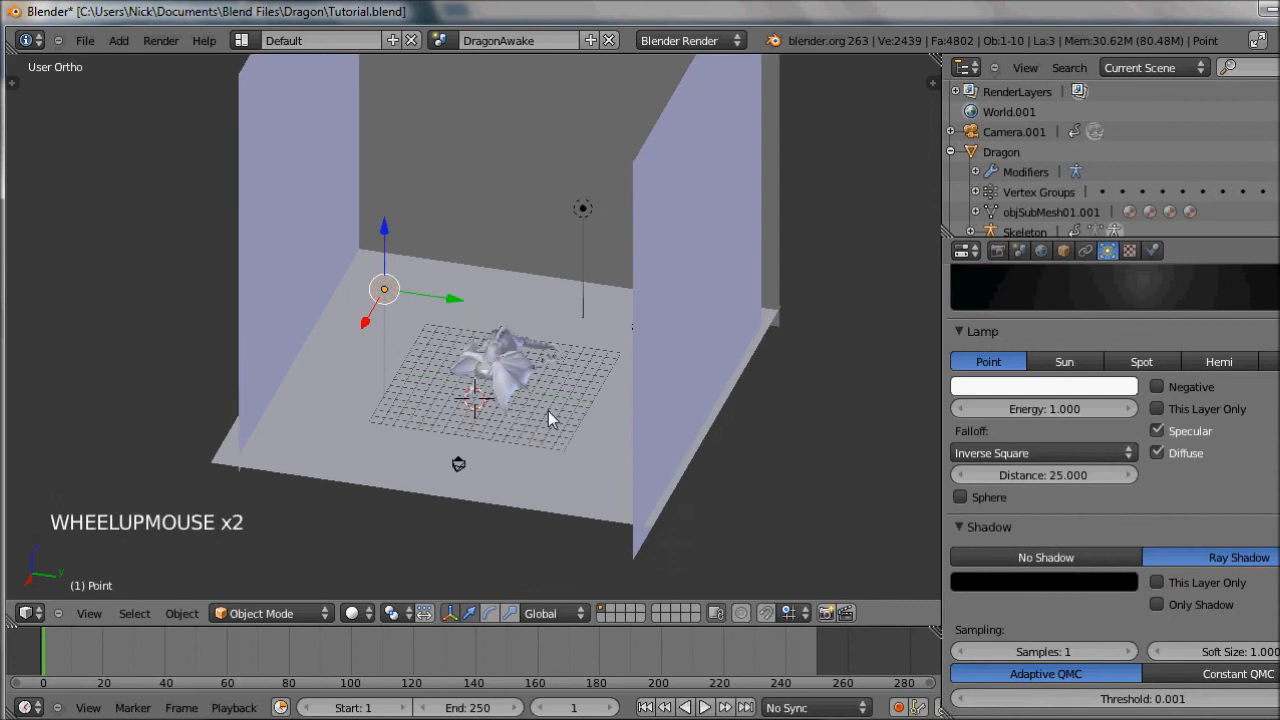
pyautogui.scroll(1, 548, 411)
pyautogui.scroll(4, 530, 405)
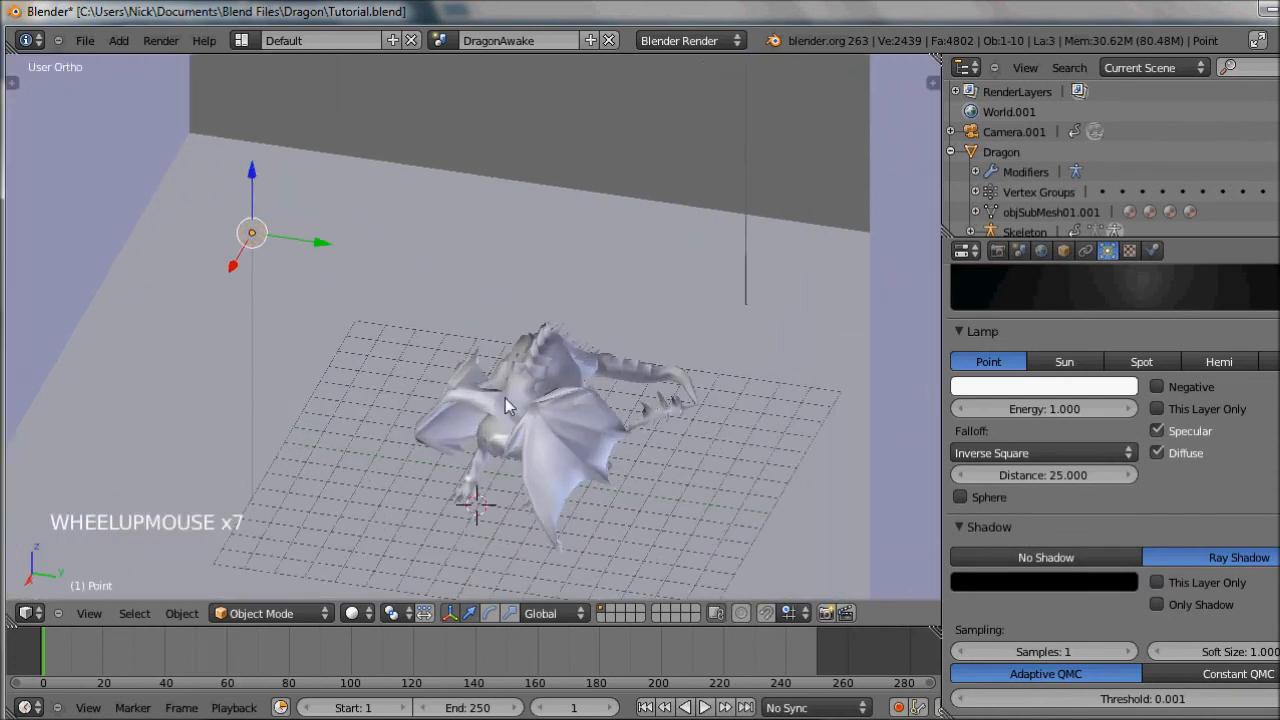
pyautogui.hotkey('shift', 'd')
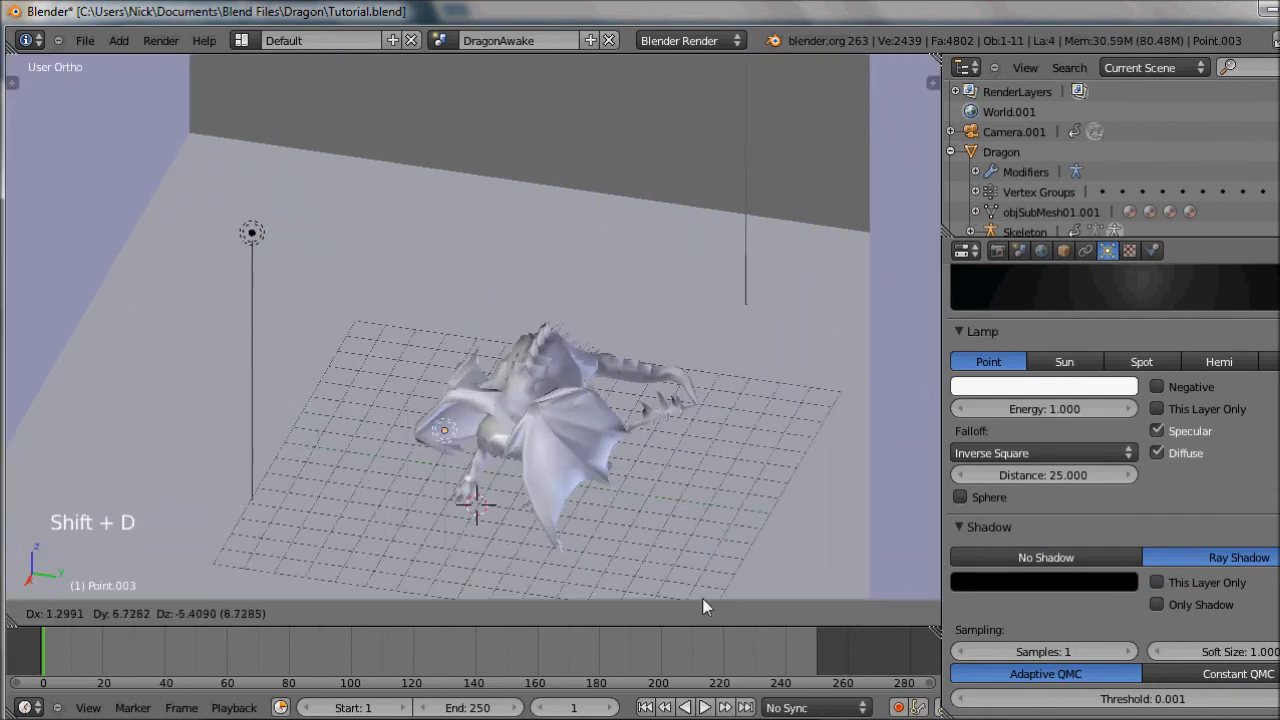
pyautogui.click(778, 633)
# Set the duplicated lamp's colour to orange-red with R 1.000, G 0.05021 and B 0.000
pyautogui.click(1121, 386)
pyautogui.click(1121, 386)
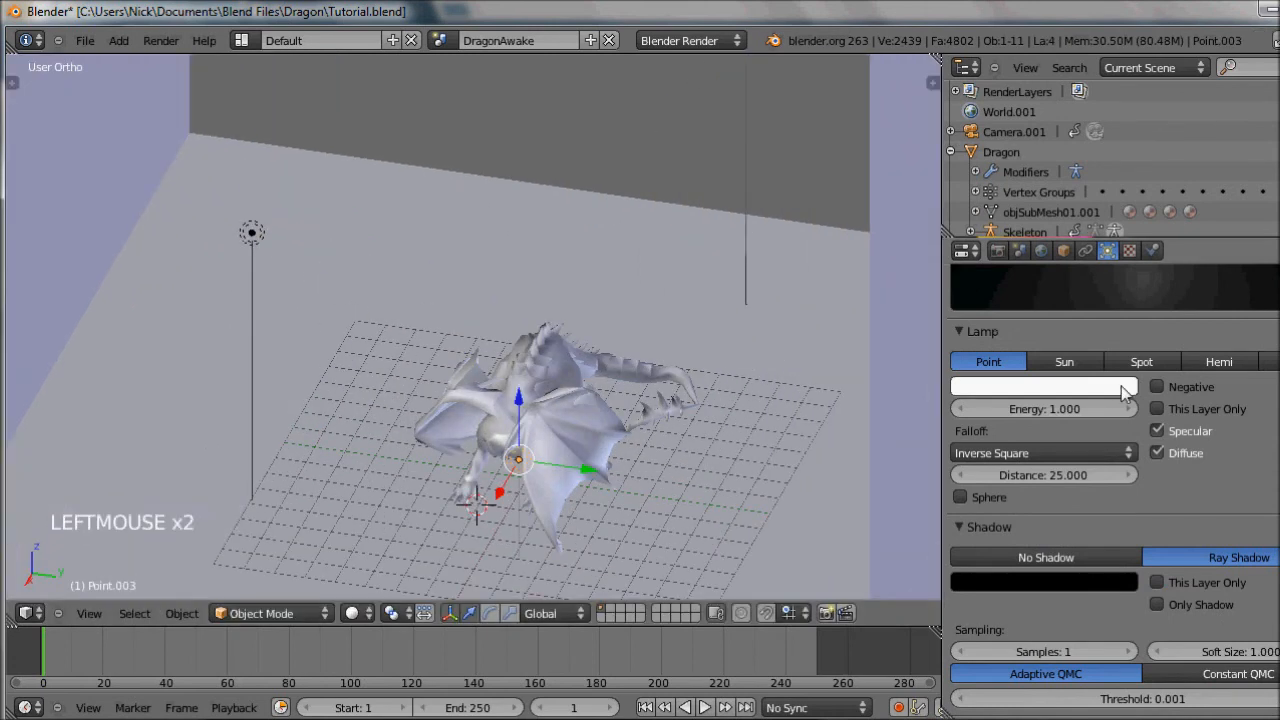
pyautogui.moveTo(1038, 211); pyautogui.dragTo(1030, 262)
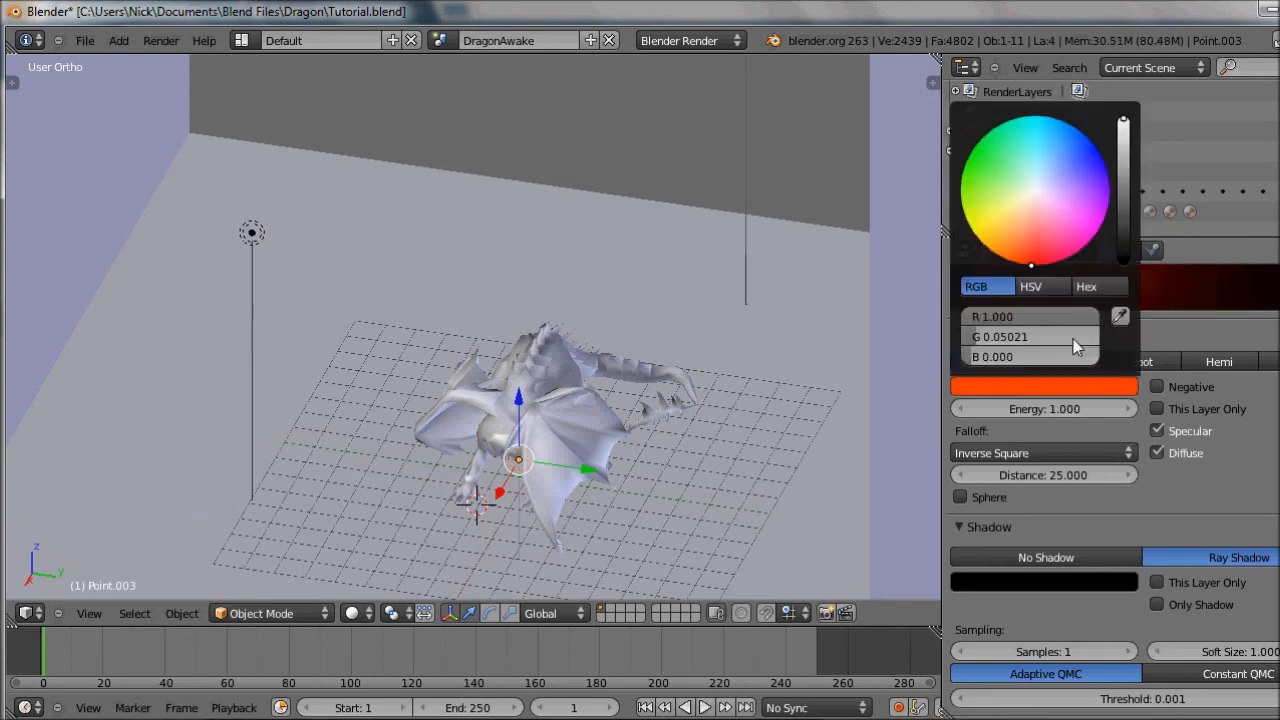
# Set the duplicated lamp's energy to 5 and shift its colour to a saturated, slightly yellower orange
pyautogui.scroll(5, 1135, 455)
pyautogui.moveTo(1072, 586); pyautogui.dragTo(1123, 580)
pyautogui.doubleClick(1055, 587)
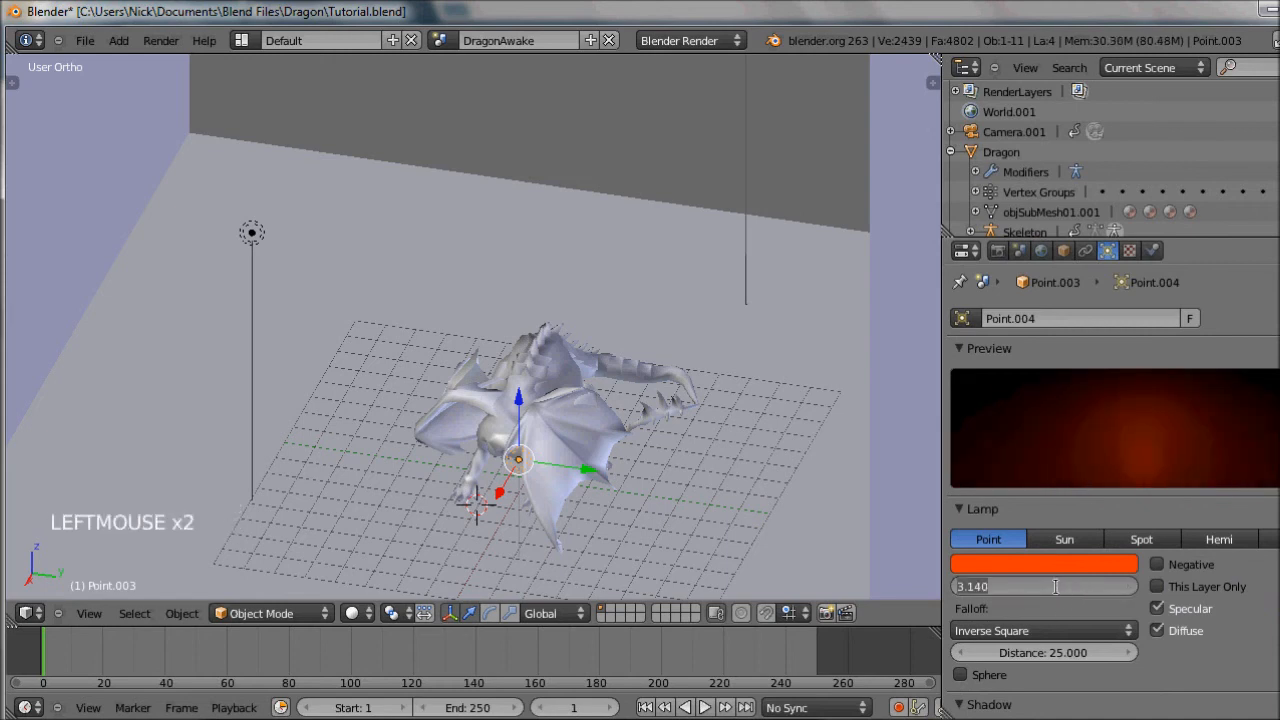
pyautogui.write('5')
pyautogui.press('Return')
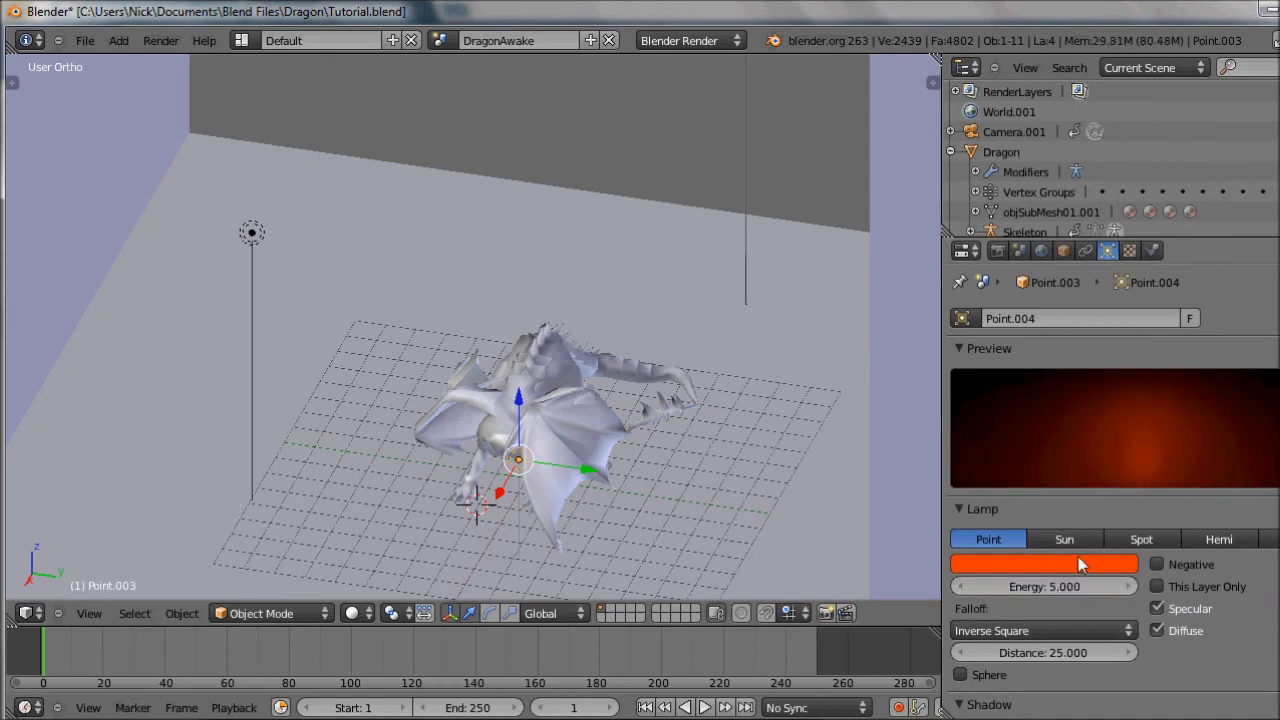
pyautogui.click(1080, 565)
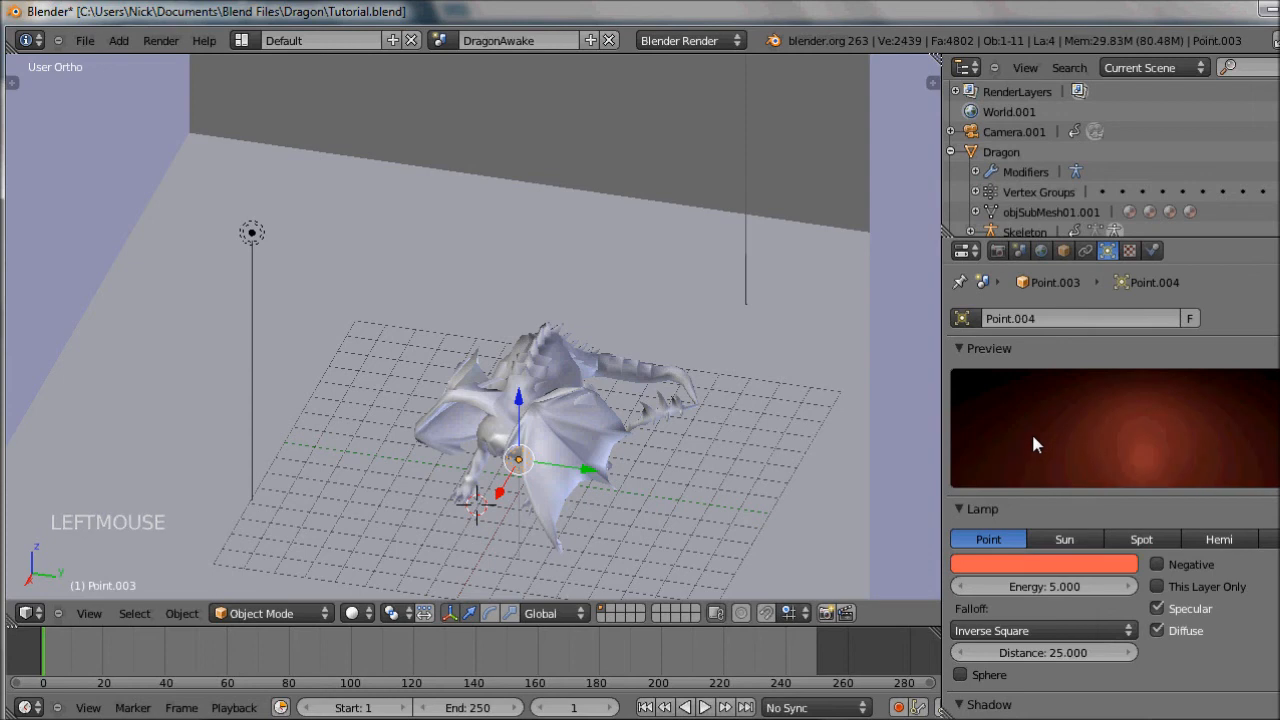
pyautogui.click(1043, 564)
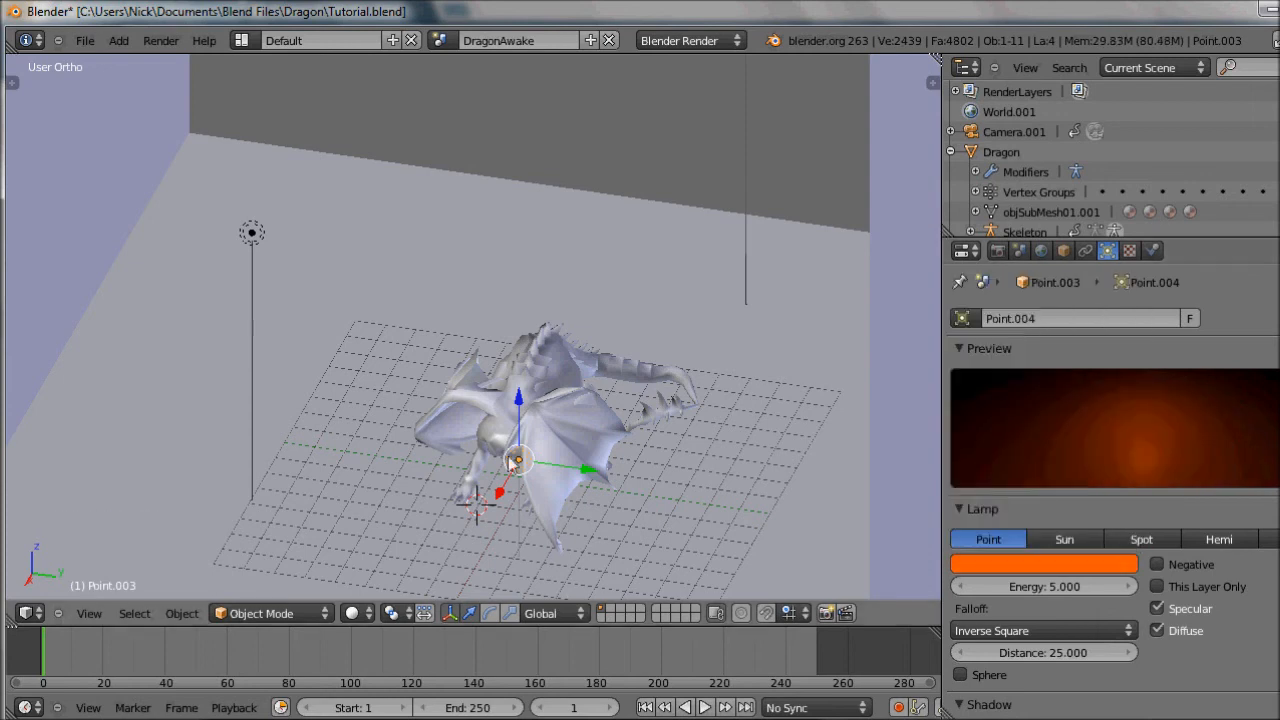
# At frame 190, position the orange lamp at the dragon's open mouth, aligned with the head along the Y axis
pyautogui.moveTo(513, 466); pyautogui.dragTo(520, 540, button='middle')
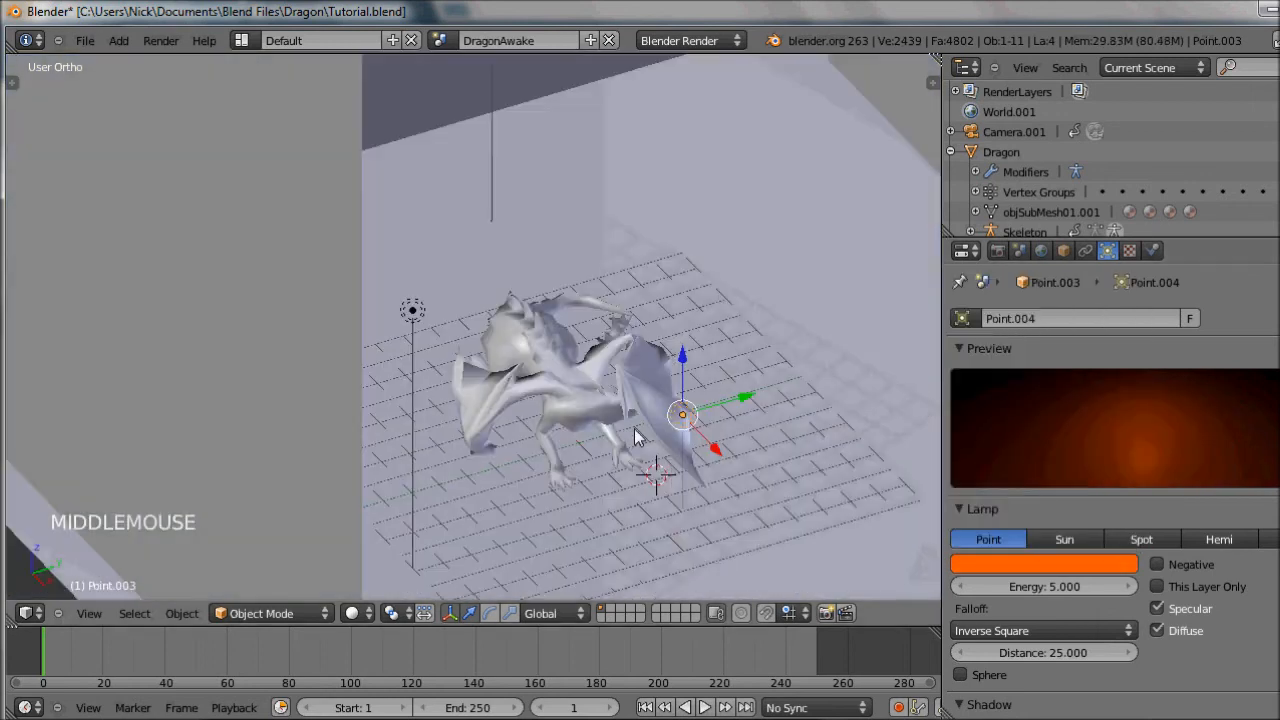
pyautogui.moveTo(295, 658); pyautogui.dragTo(630, 665)
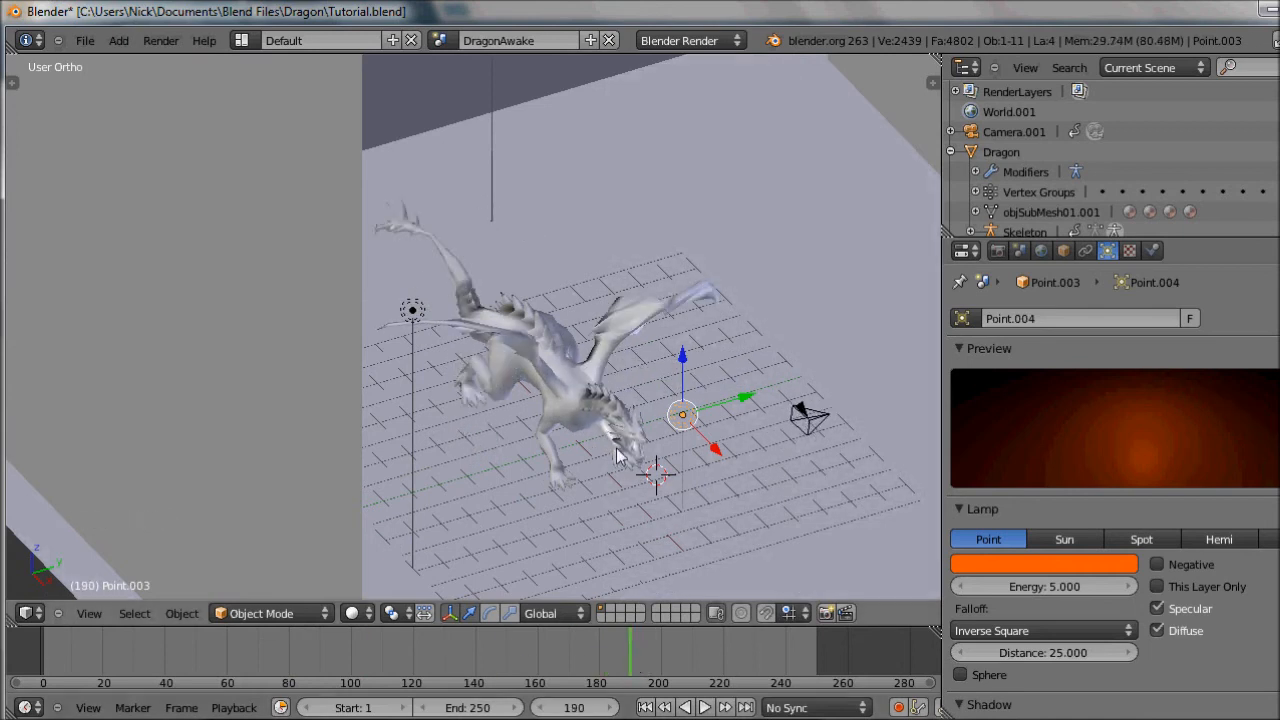
pyautogui.press('KP_0')
pyautogui.press('g')
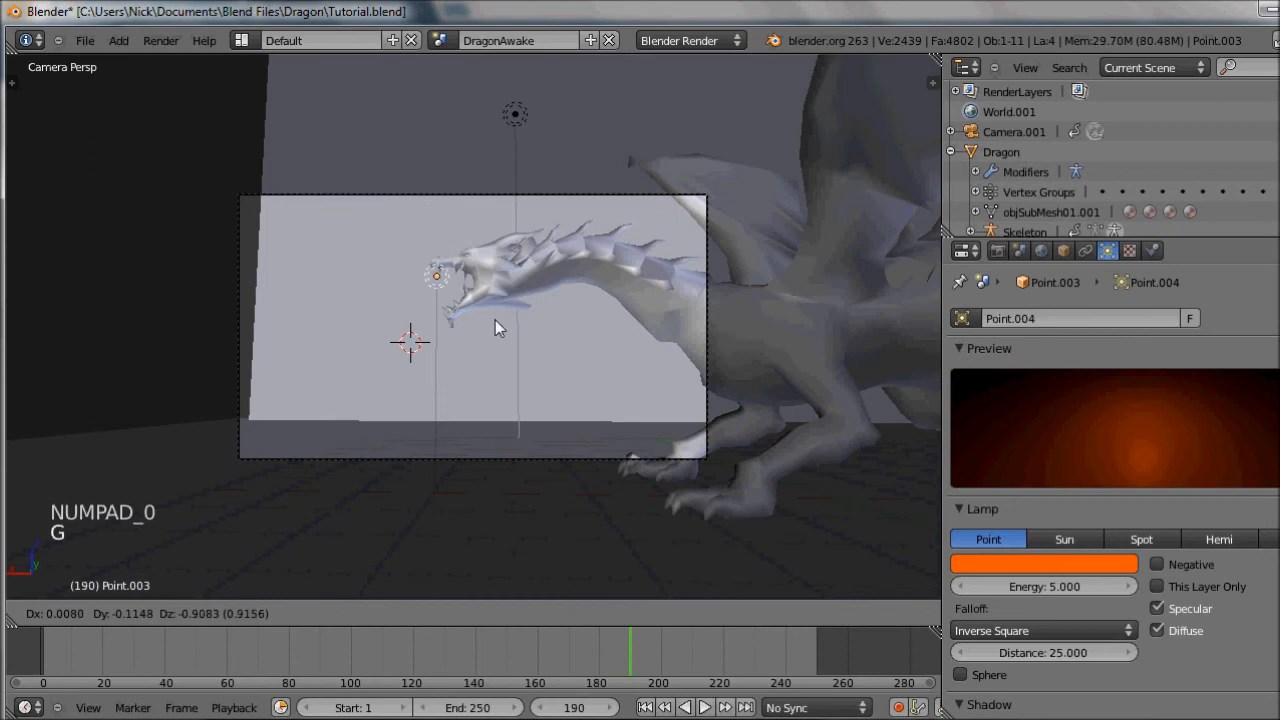
pyautogui.click(499, 299)
pyautogui.moveTo(499, 299); pyautogui.dragTo(726, 362, button='middle')
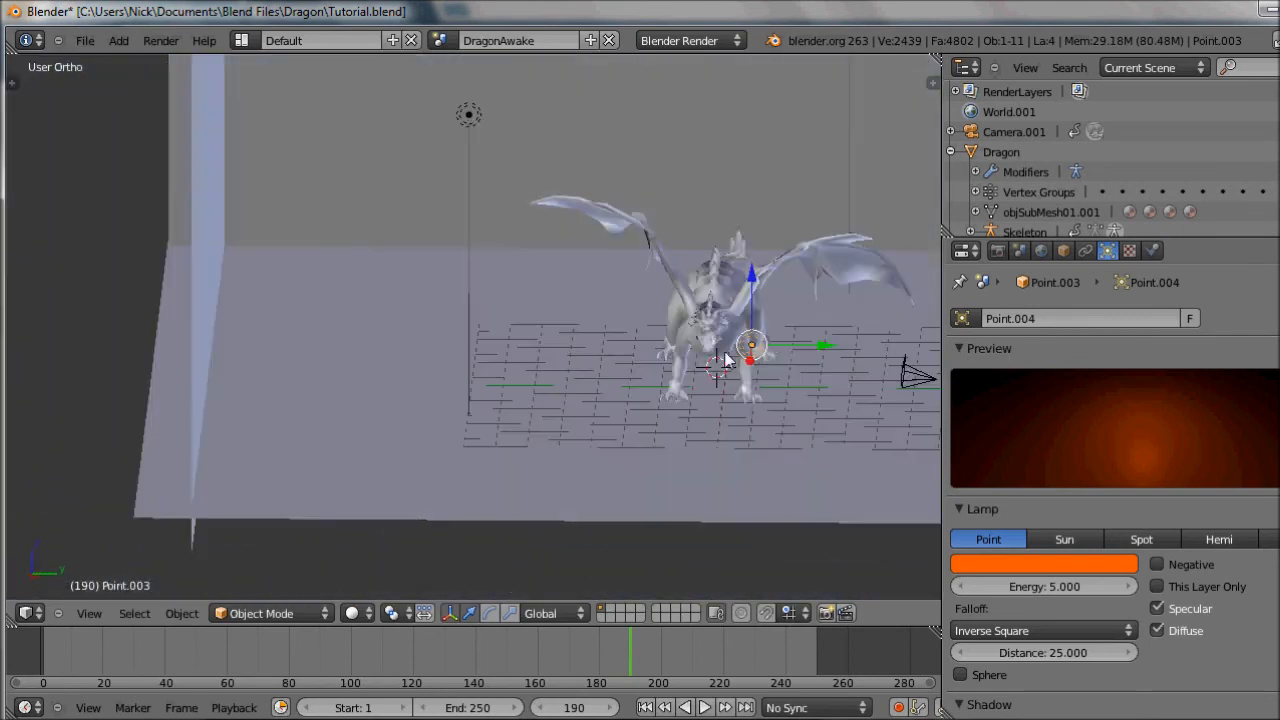
pyautogui.moveTo(803, 350); pyautogui.dragTo(772, 340)
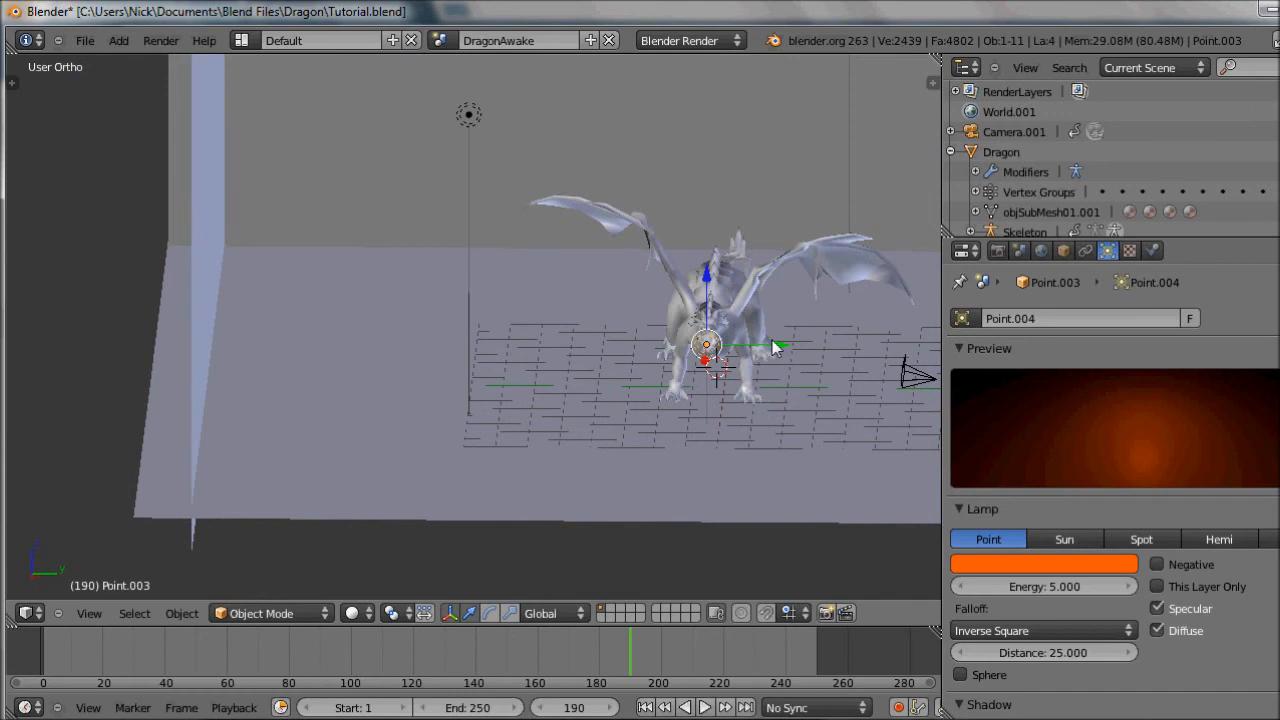
# Insert a LocRot keyframe for the orange lamp at frame 190 in the camera view
pyautogui.press('KP_0')
pyautogui.press('i')
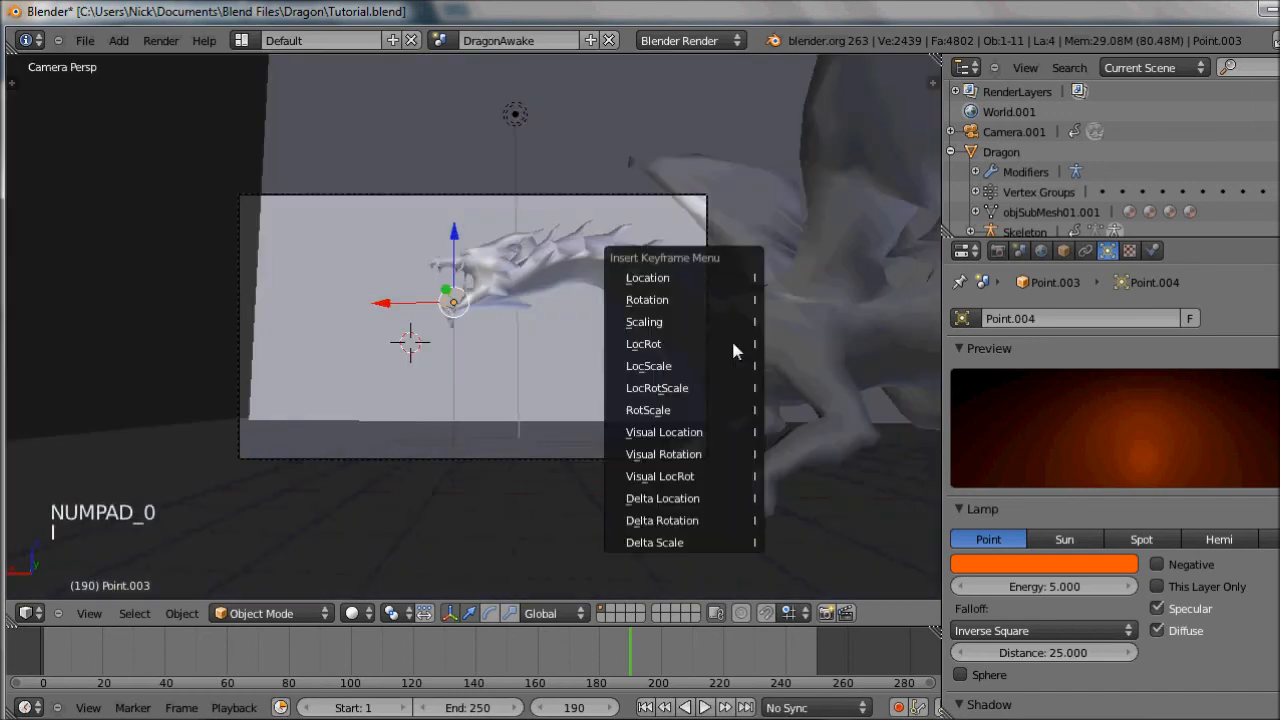
pyautogui.click(735, 345)
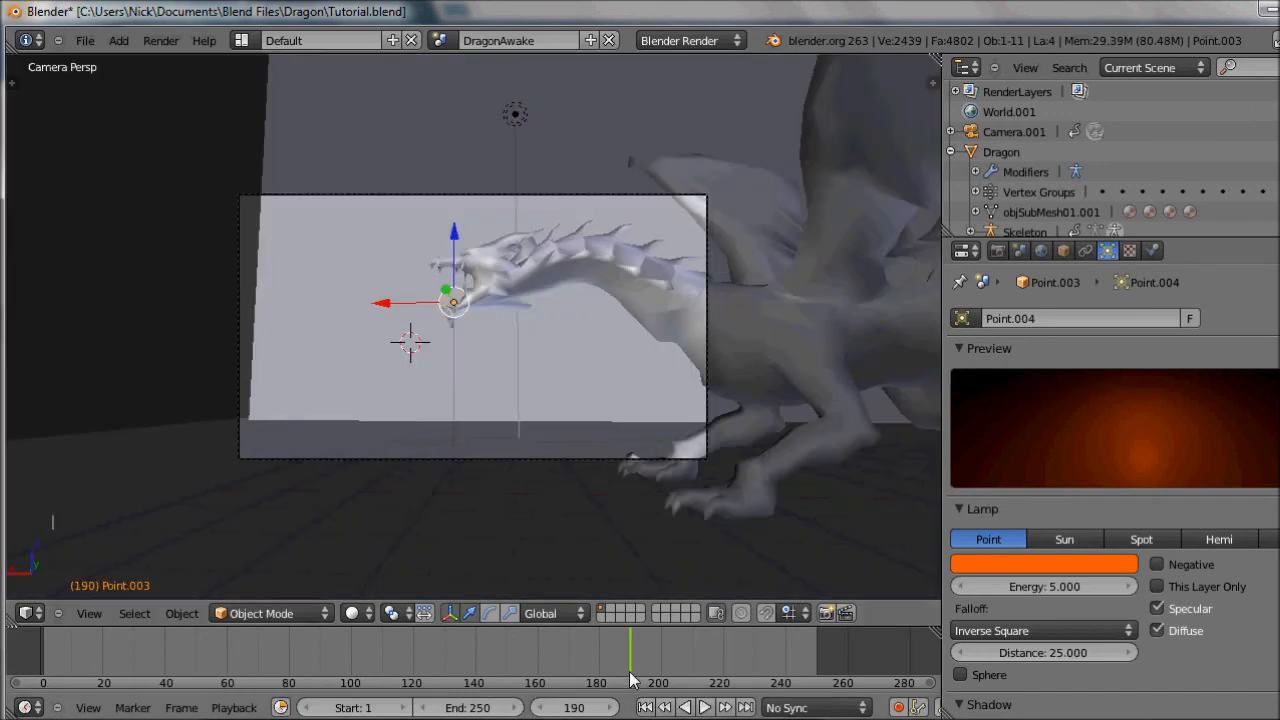
# At frame 223, reposition the orange lamp at the dragon's open mouth and insert a LocRot keyframe for it
pyautogui.moveTo(632, 672); pyautogui.dragTo(733, 672)
pyautogui.press('g')
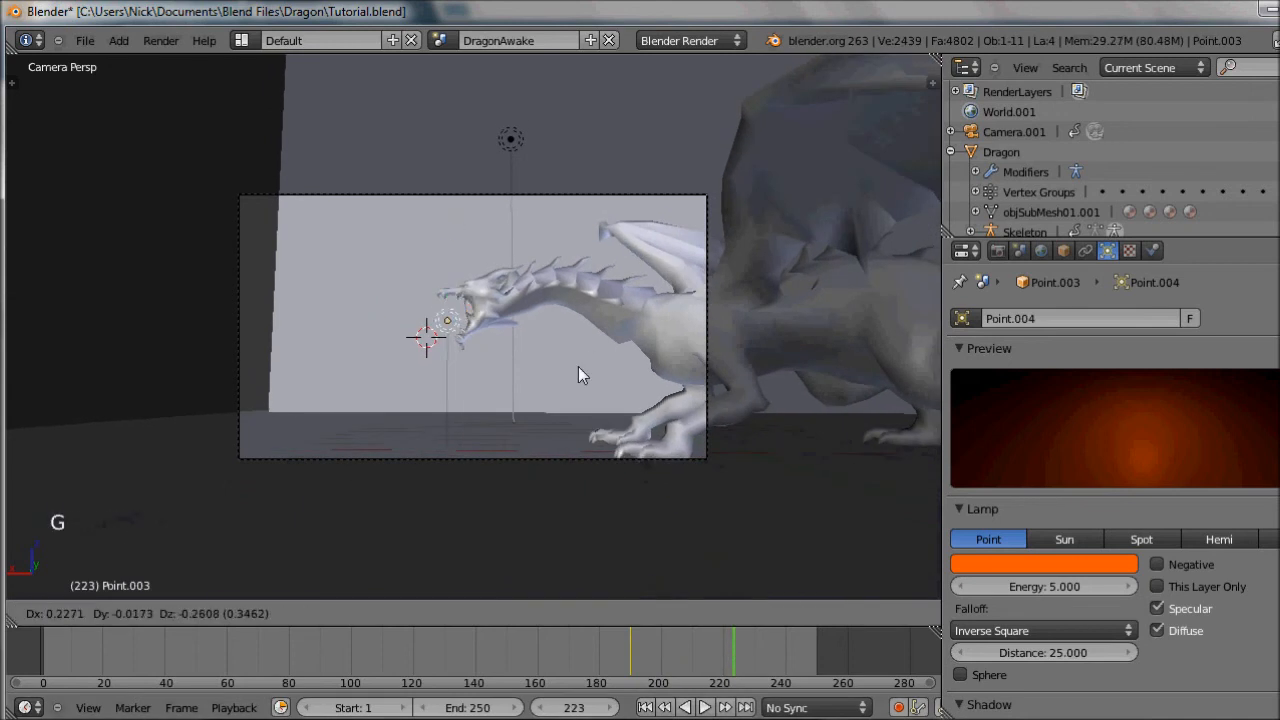
pyautogui.click(578, 366)
pyautogui.press('i')
pyautogui.click(578, 366)
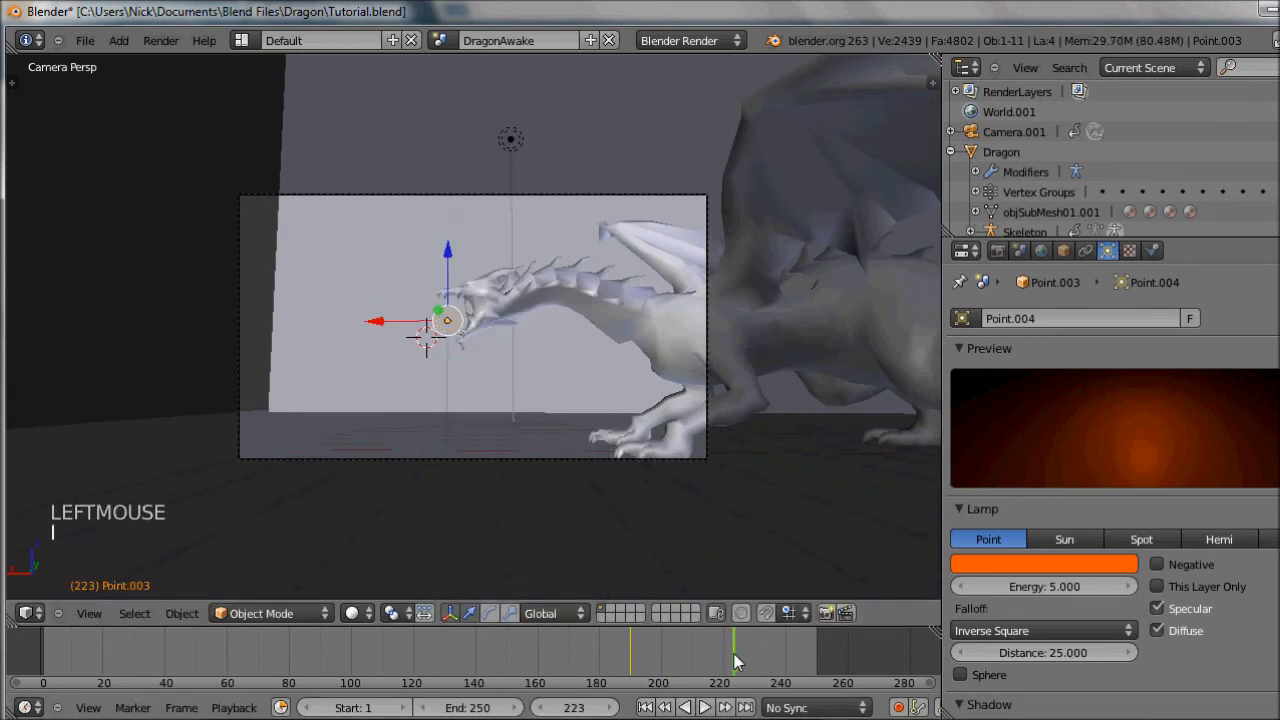
# Turn off shadow casting for the orange mouth lamp by choosing No Shadow
pyautogui.click(714, 672)
pyautogui.scroll(-4, 1109, 625)
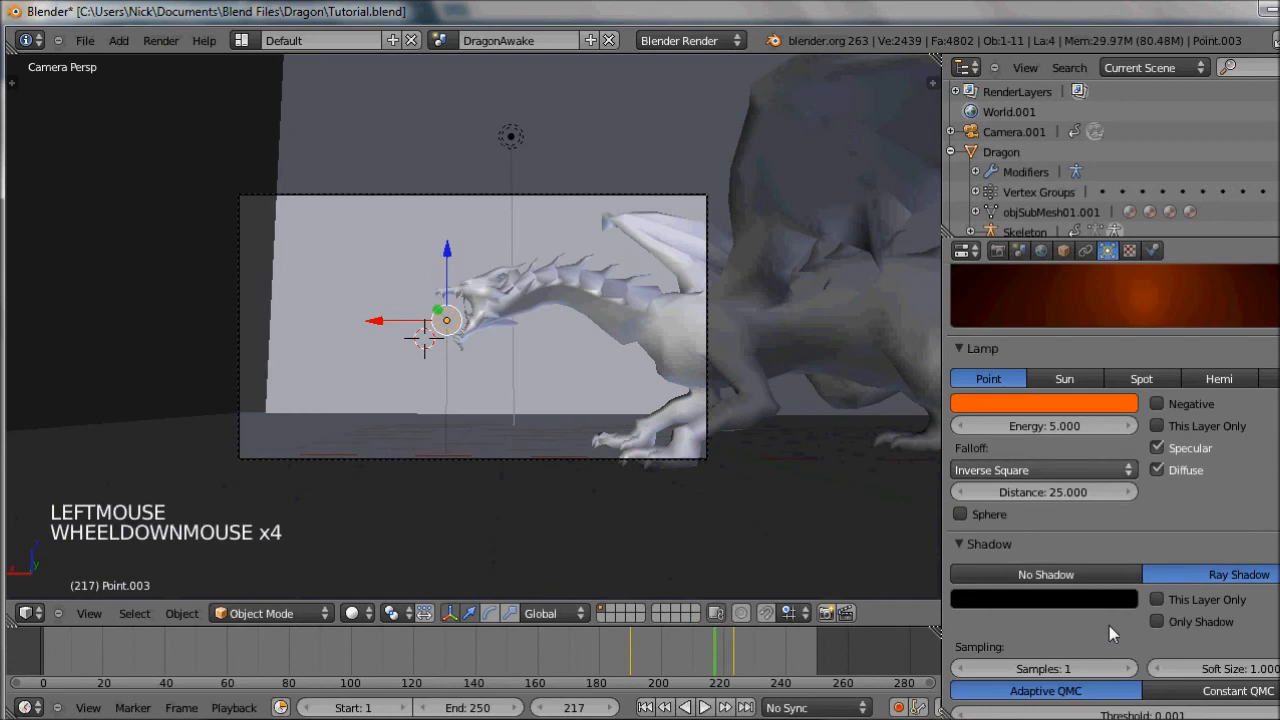
pyautogui.click(1122, 572)
# Keyframe the orange lamp's energy at 5.000 on frames 190 and 223
pyautogui.moveTo(712, 661); pyautogui.dragTo(630, 668)
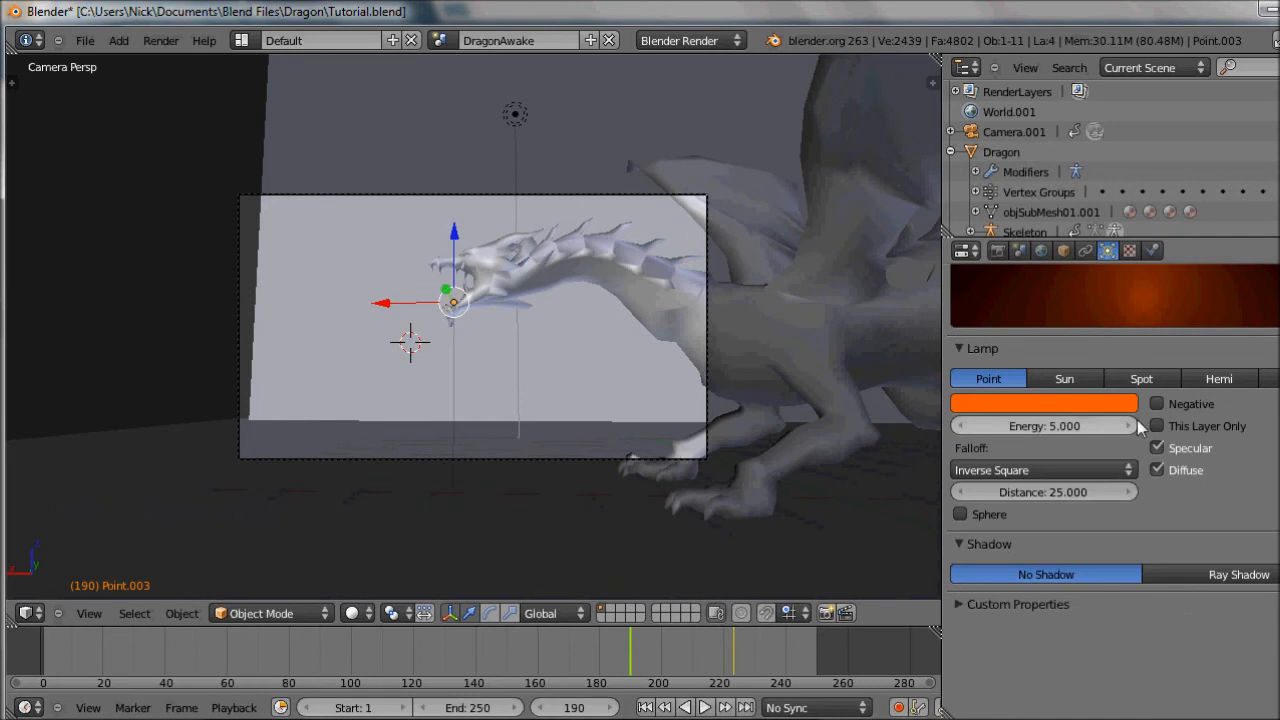
pyautogui.rightClick(1087, 427)
pyautogui.click(1085, 420)
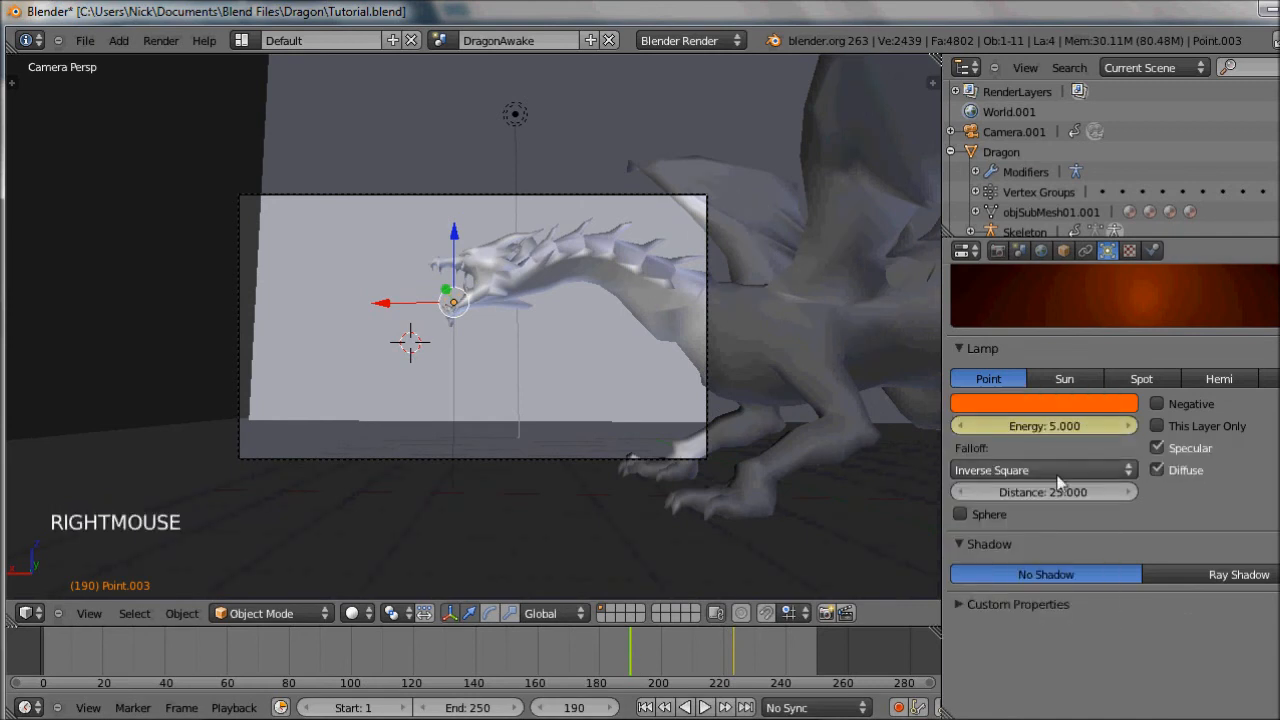
pyautogui.click(735, 673)
pyautogui.rightClick(1100, 430)
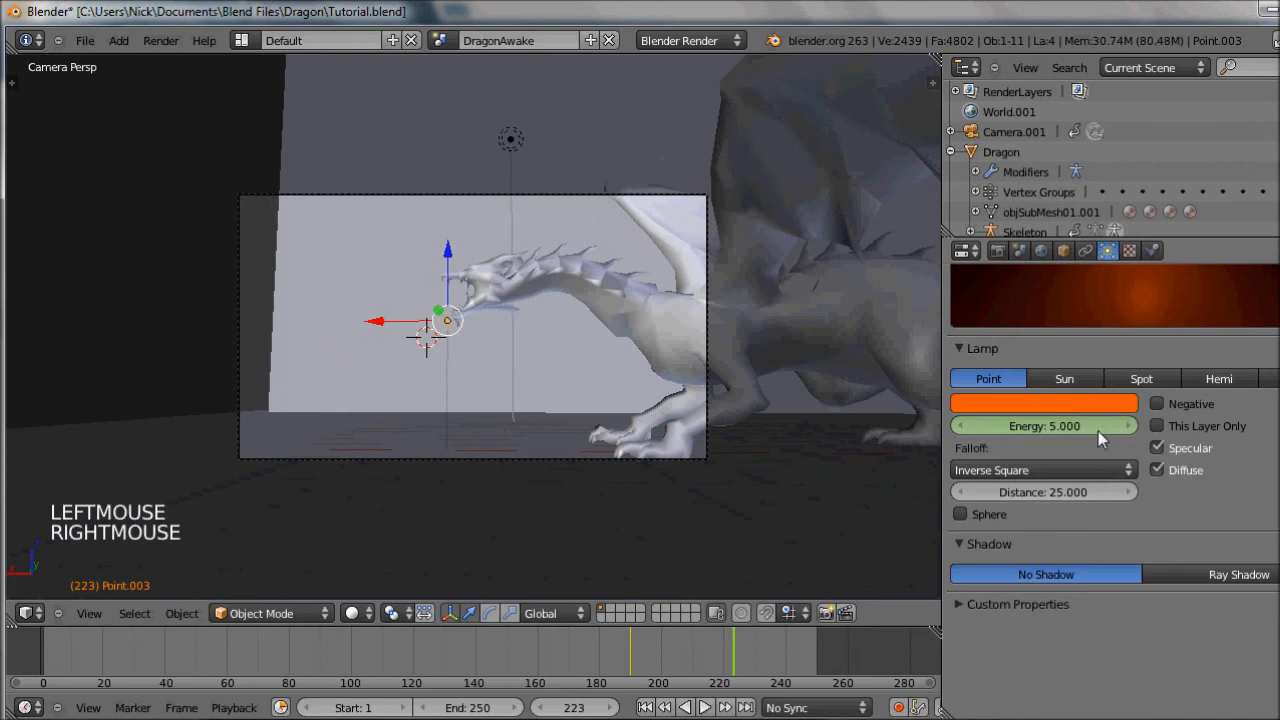
pyautogui.press('i')
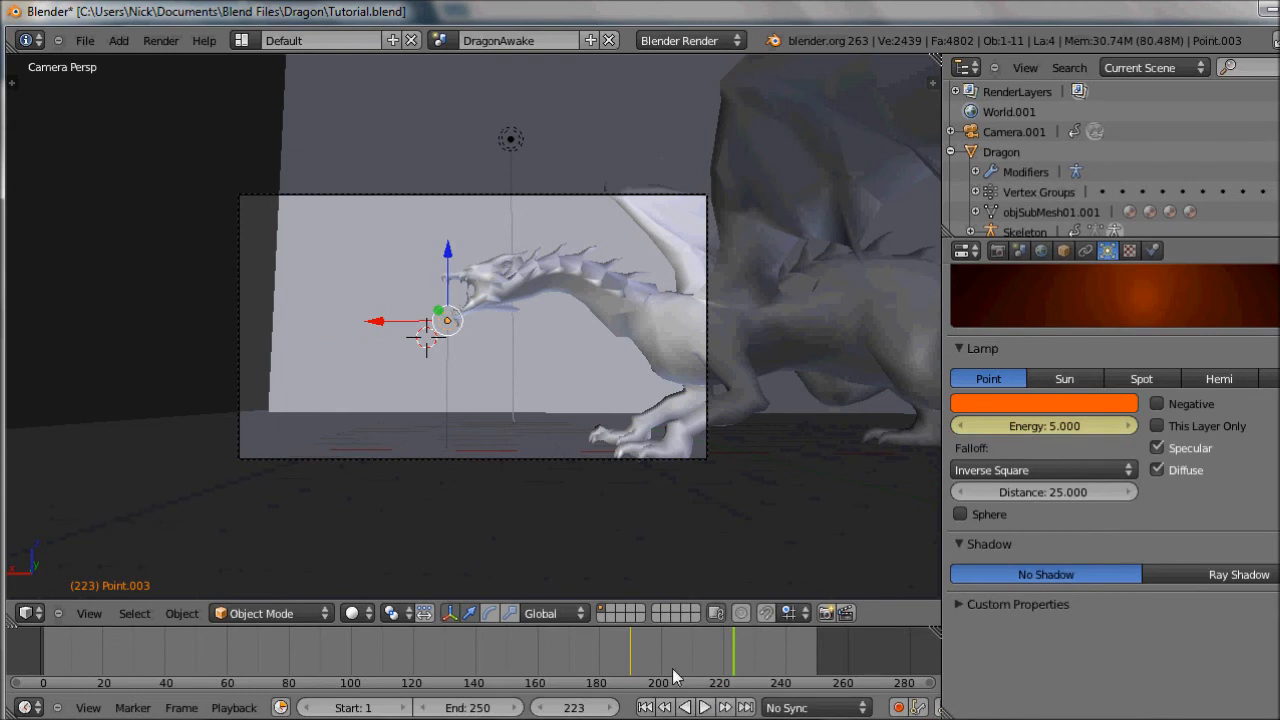
# At frame 183, set the orange lamp's energy to 0 and insert an energy keyframe
pyautogui.click(627, 655)
pyautogui.click(609, 650)
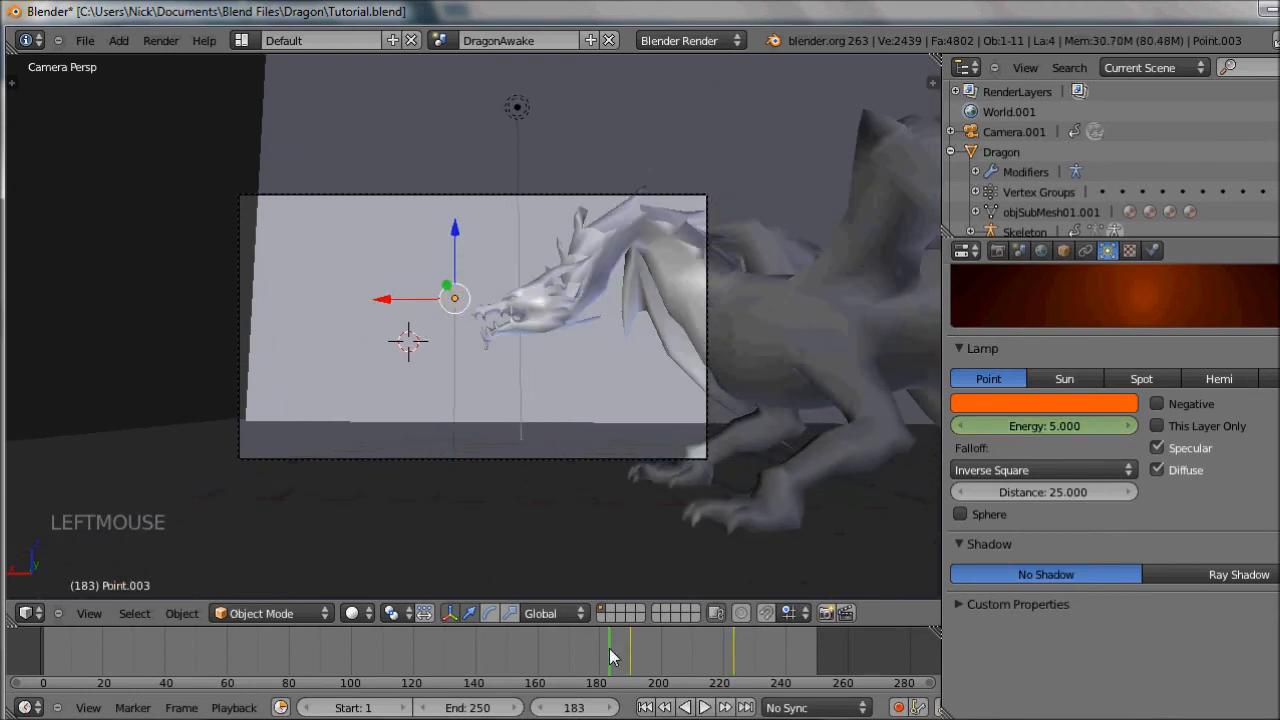
pyautogui.click(1018, 422)
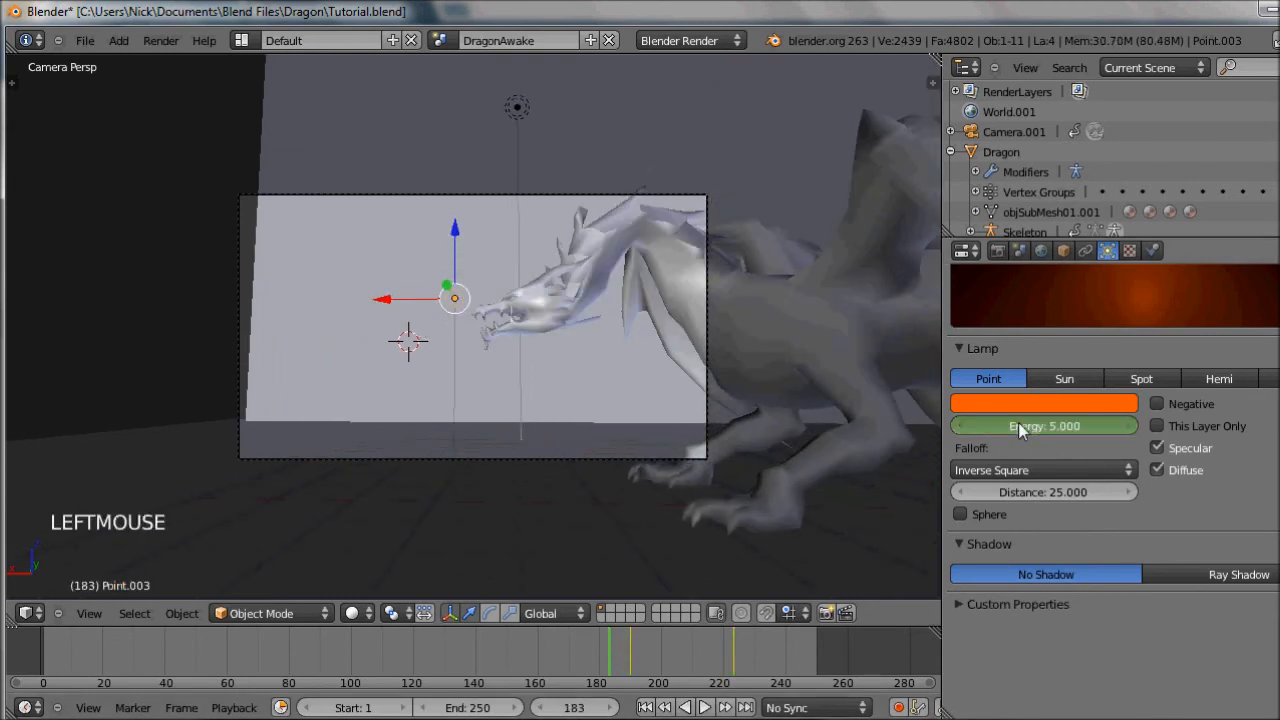
pyautogui.write('0')
pyautogui.press('Return')
pyautogui.rightClick(995, 435)
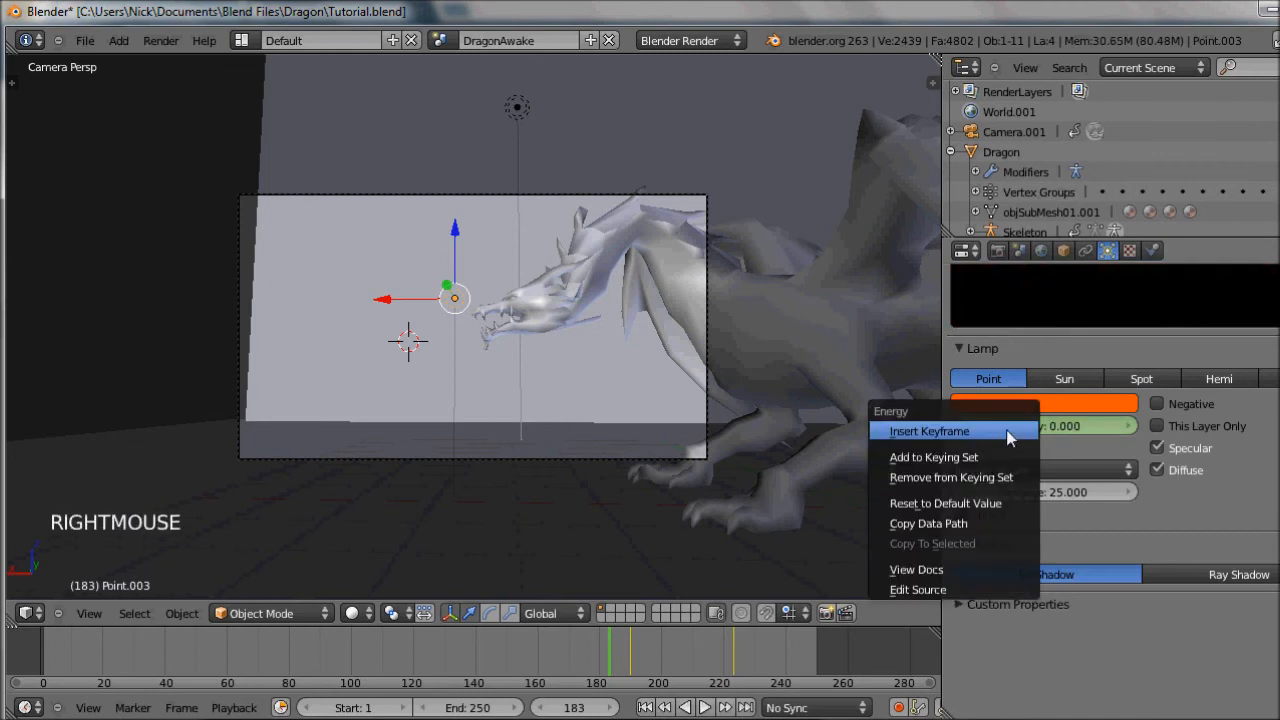
pyautogui.click(1005, 428)
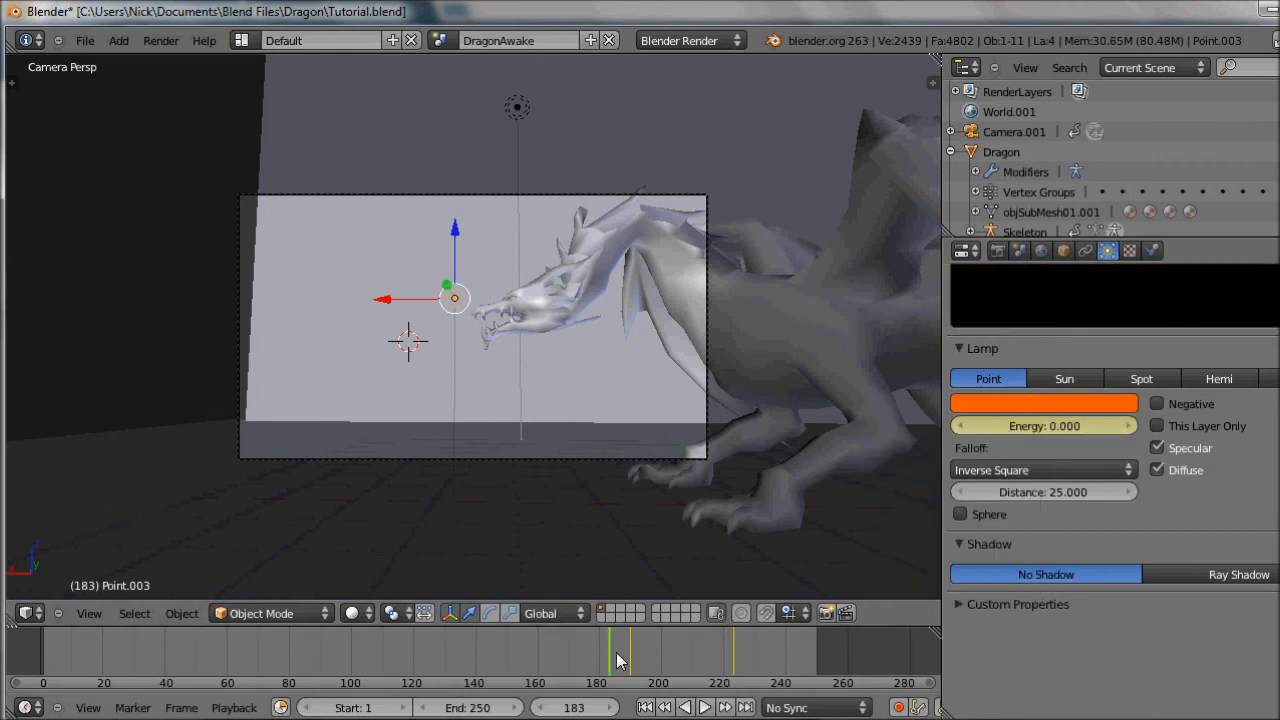
# Insert a keyframe for the orange lamp's energy at frame 240
pyautogui.click(766, 665)
pyautogui.moveTo(785, 673); pyautogui.dragTo(806, 653)
pyautogui.rightClick(985, 426)
pyautogui.click(955, 423)
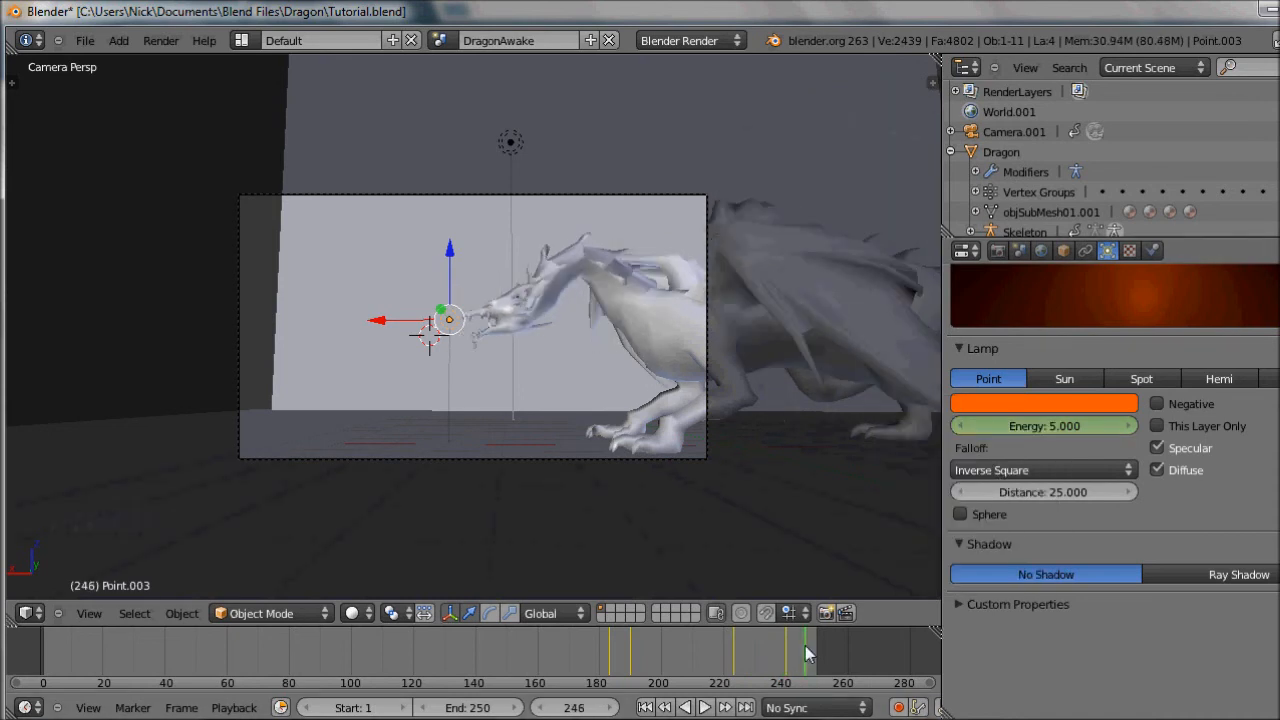
# At frame 246, set the orange lamp's energy to 0 and insert an energy keyframe
pyautogui.moveTo(1080, 425); pyautogui.dragTo(1082, 425)
pyautogui.doubleClick(1074, 425)
pyautogui.write('010')
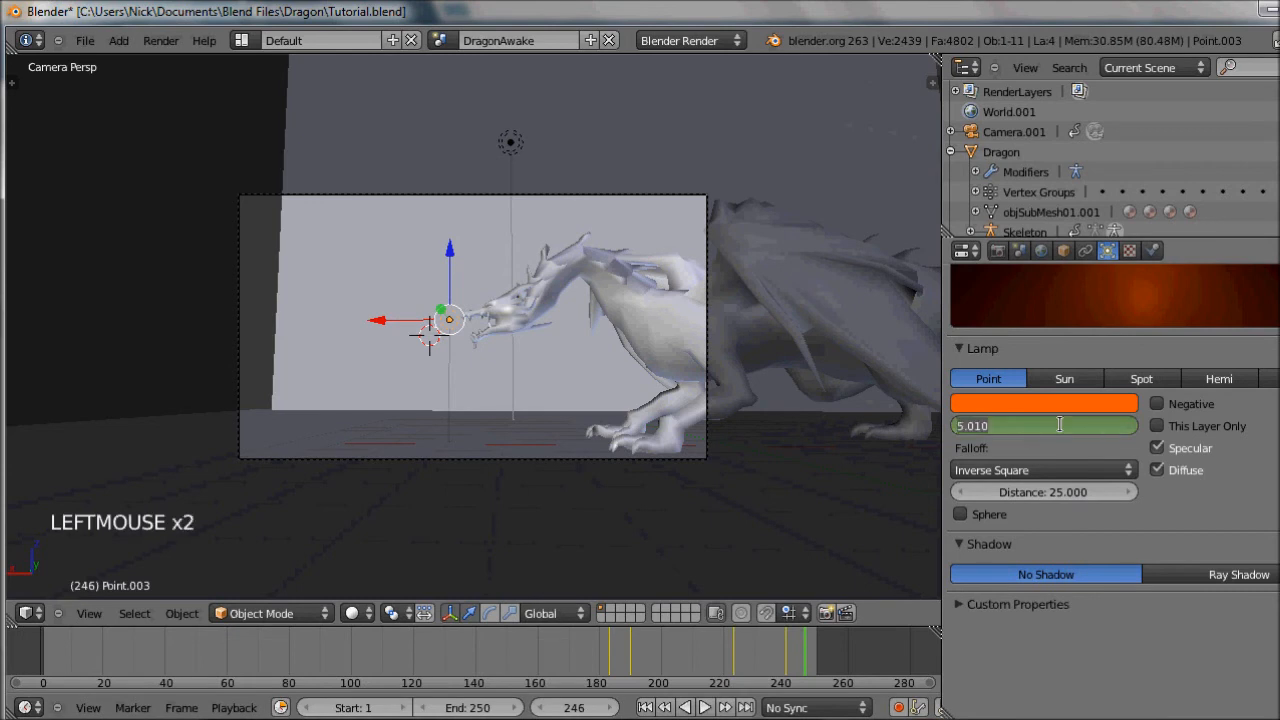
pyautogui.press('Return')
pyautogui.rightClick(1055, 431)
pyautogui.click(983, 433)
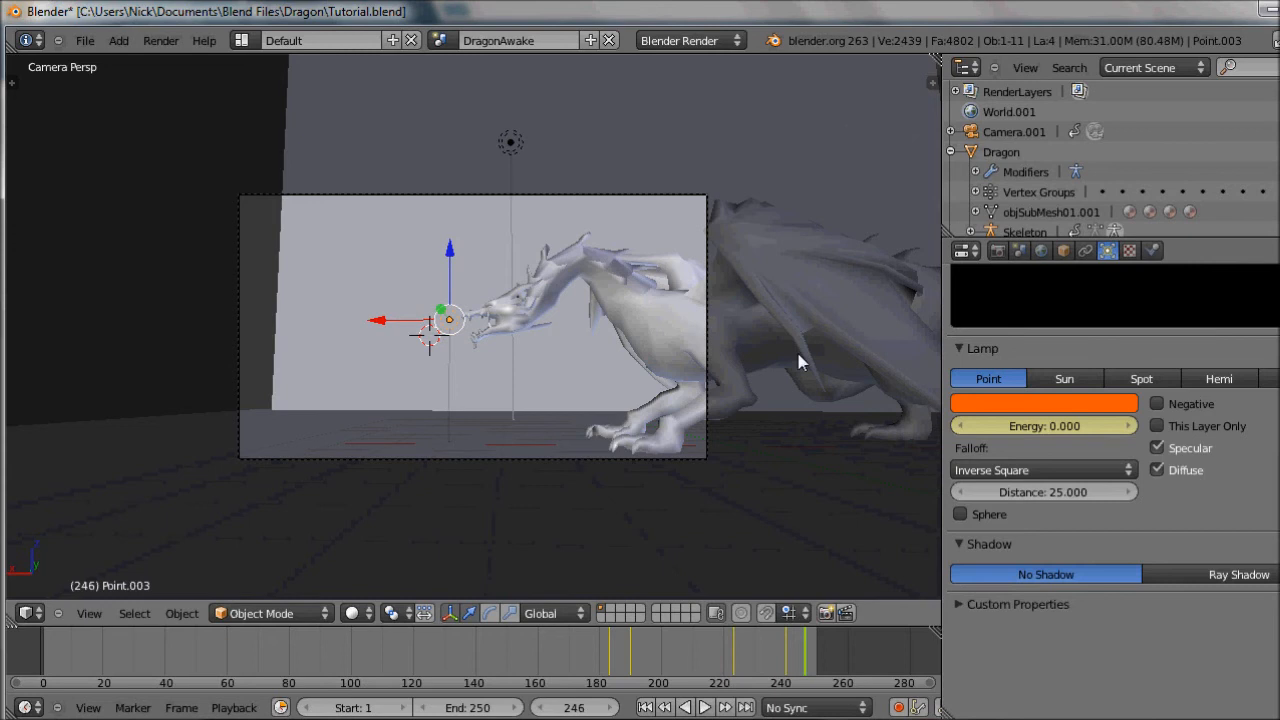
# Test-render frame 211 to check the orange lamp's glow on the dragon's head and the brick wall
pyautogui.click(696, 657)
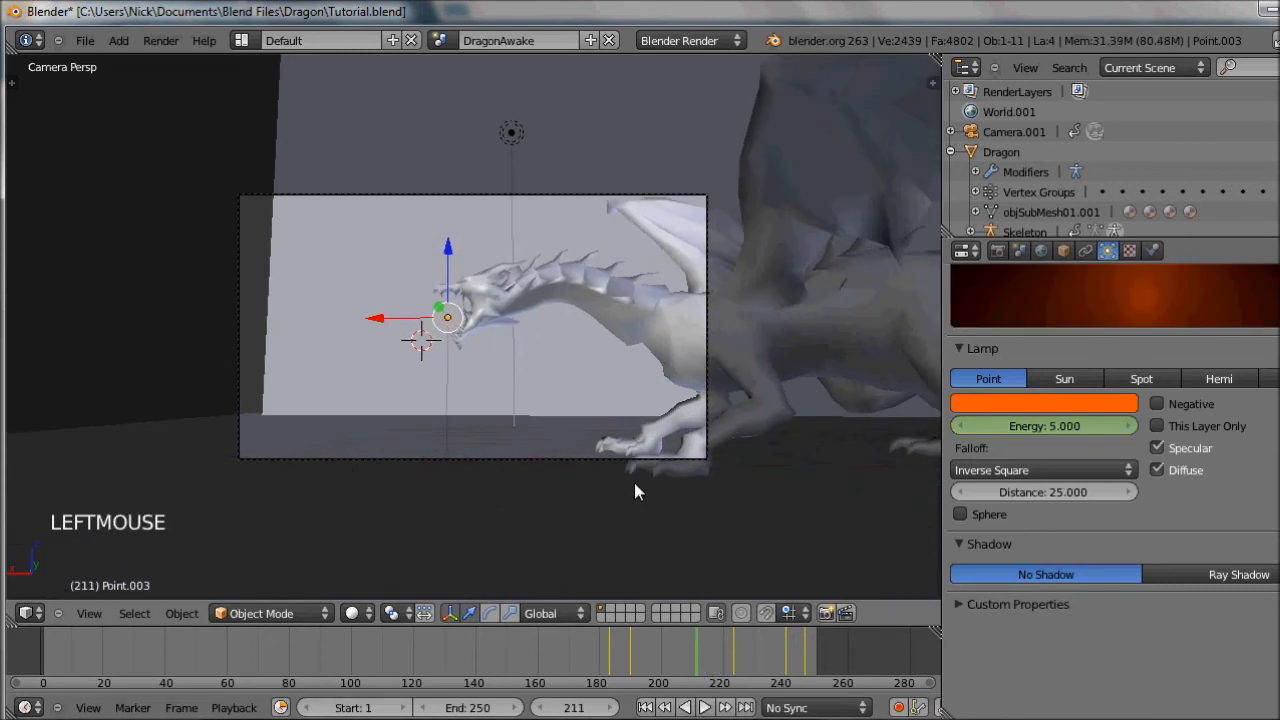
pyautogui.press('F12')
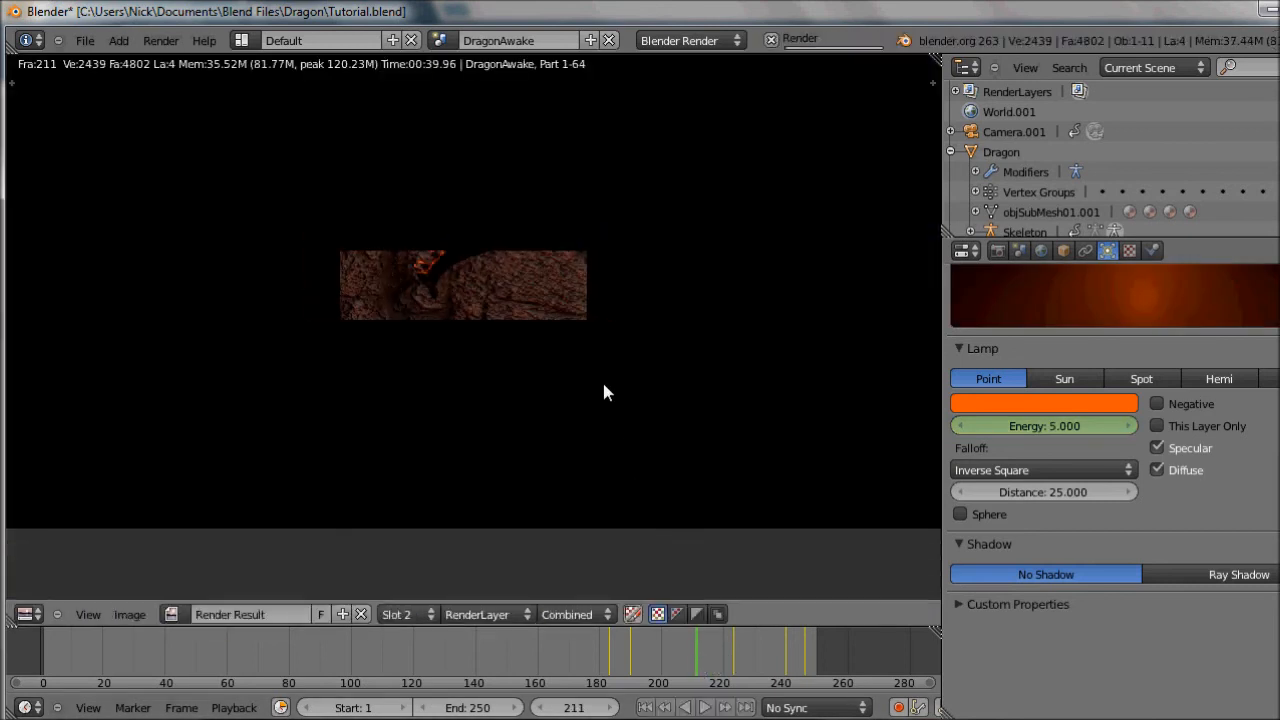
pyautogui.moveTo(603, 392); pyautogui.dragTo(603, 440, button='middle')
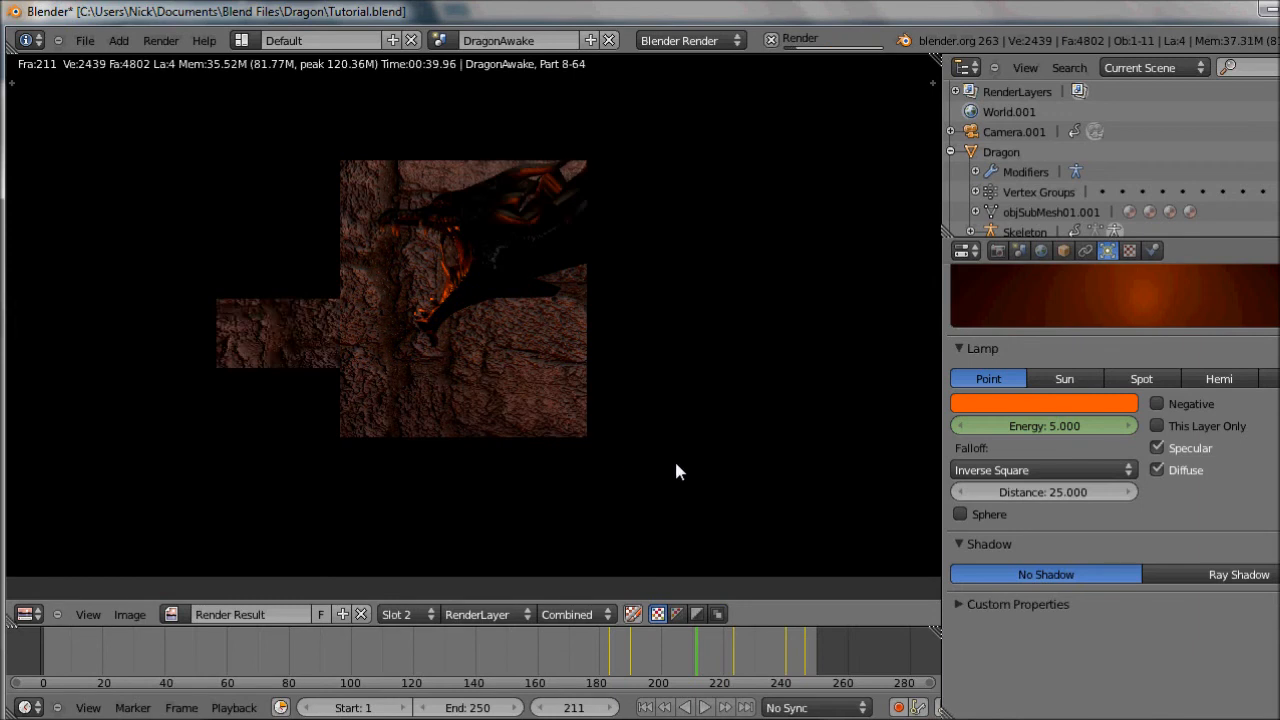
pyautogui.moveTo(688, 460); pyautogui.dragTo(746, 476, button='middle')
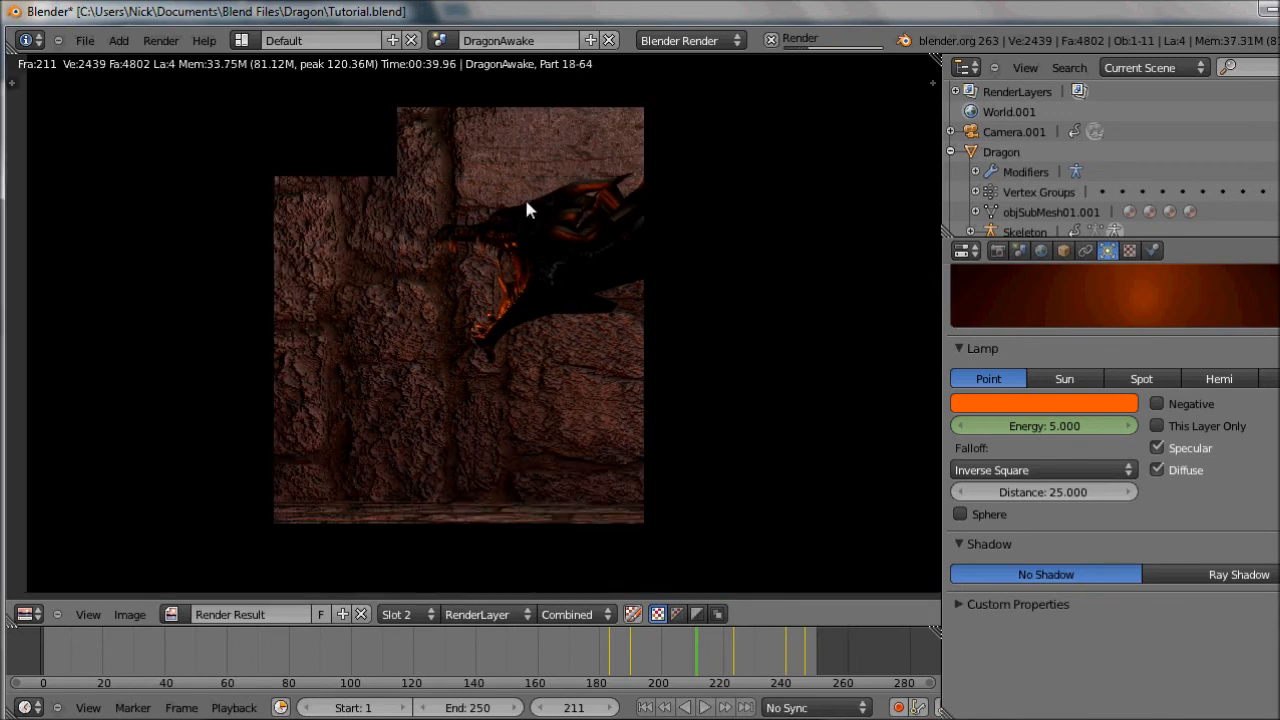
pyautogui.press('Escape')
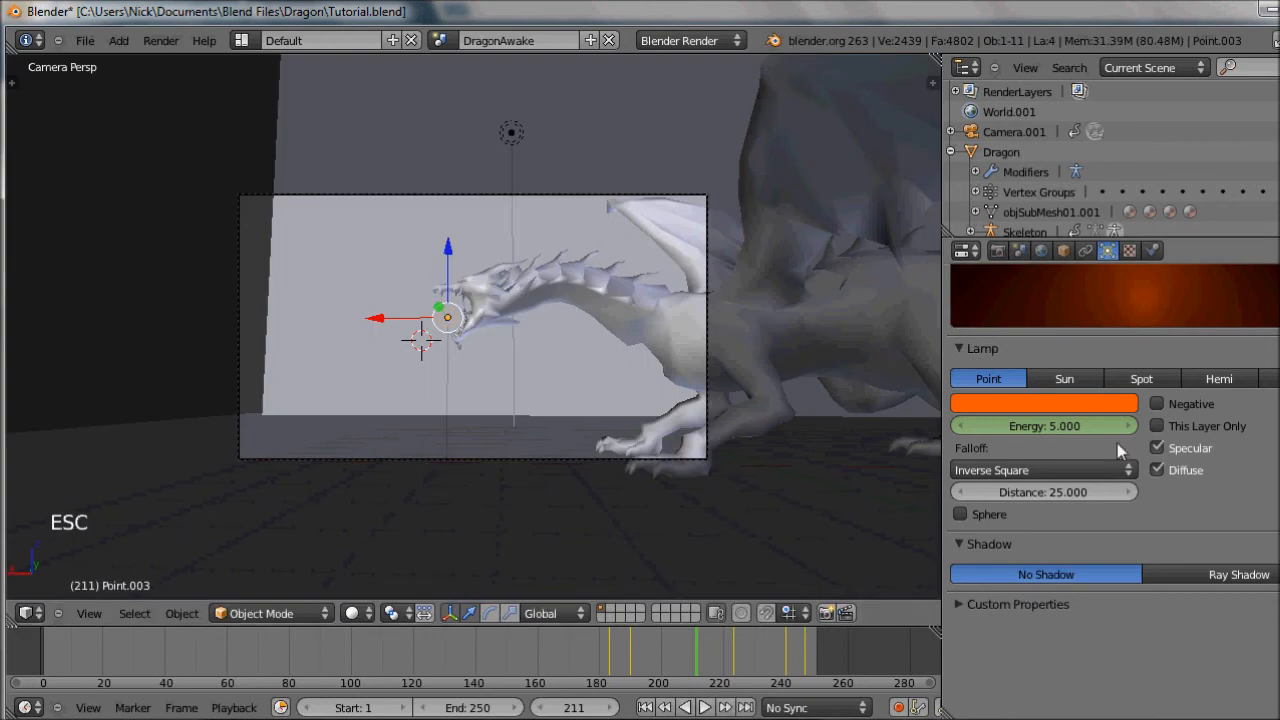
# Disable the orange lamp's Specular contribution and lighten its colour to a pale orange
pyautogui.click(1155, 442)
pyautogui.click(1118, 399)
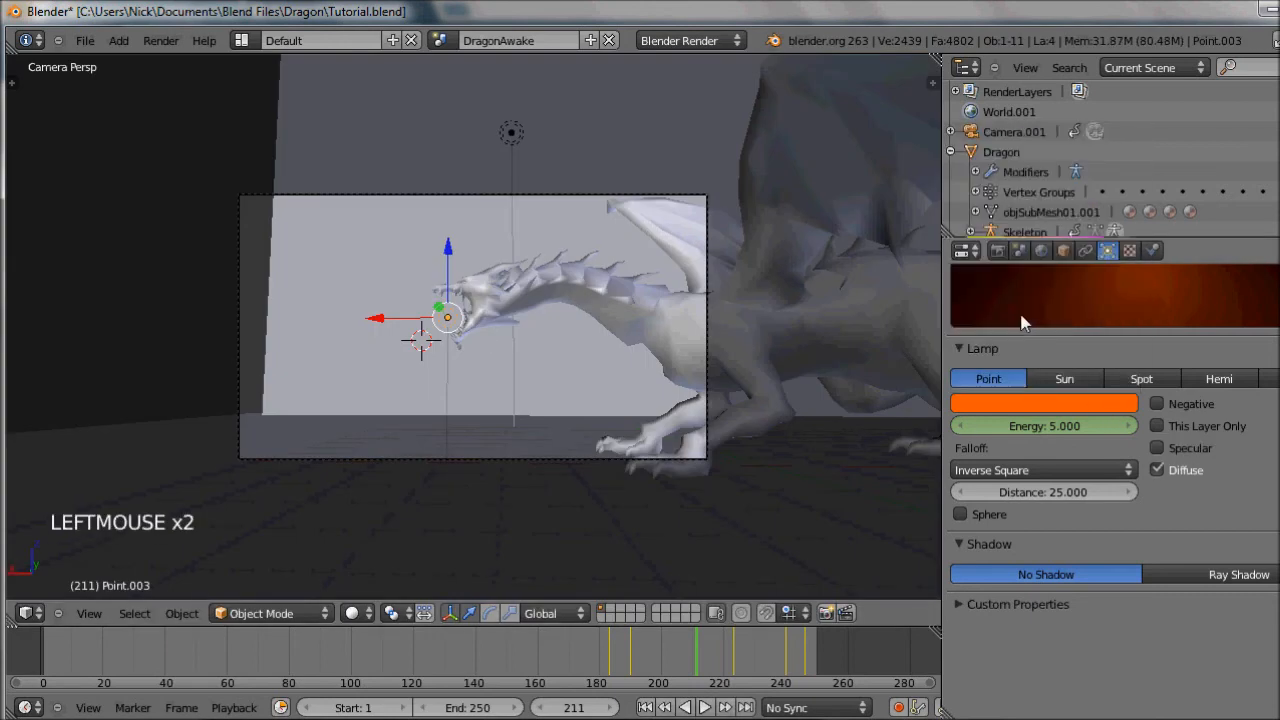
pyautogui.moveTo(1014, 284); pyautogui.dragTo(1023, 267)
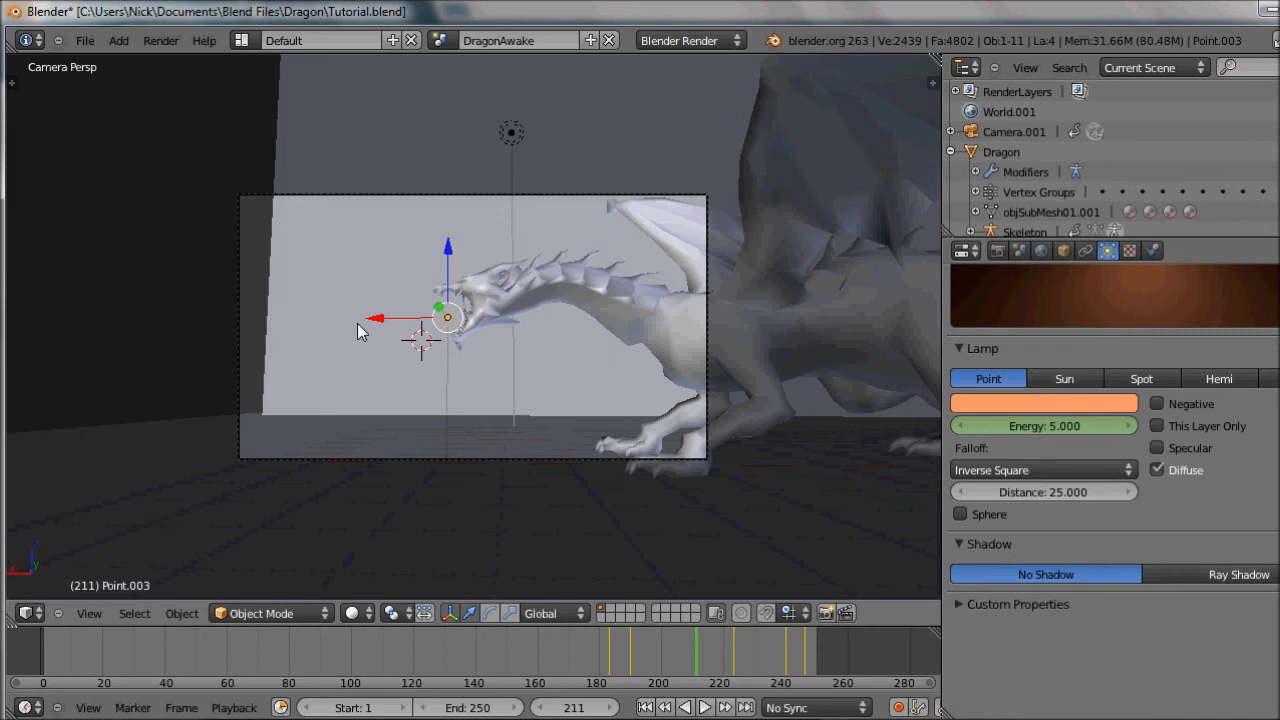
# Test-render frame 211 and change the mouth lamp's colour to a saturated, yellower orange
pyautogui.press('F12')
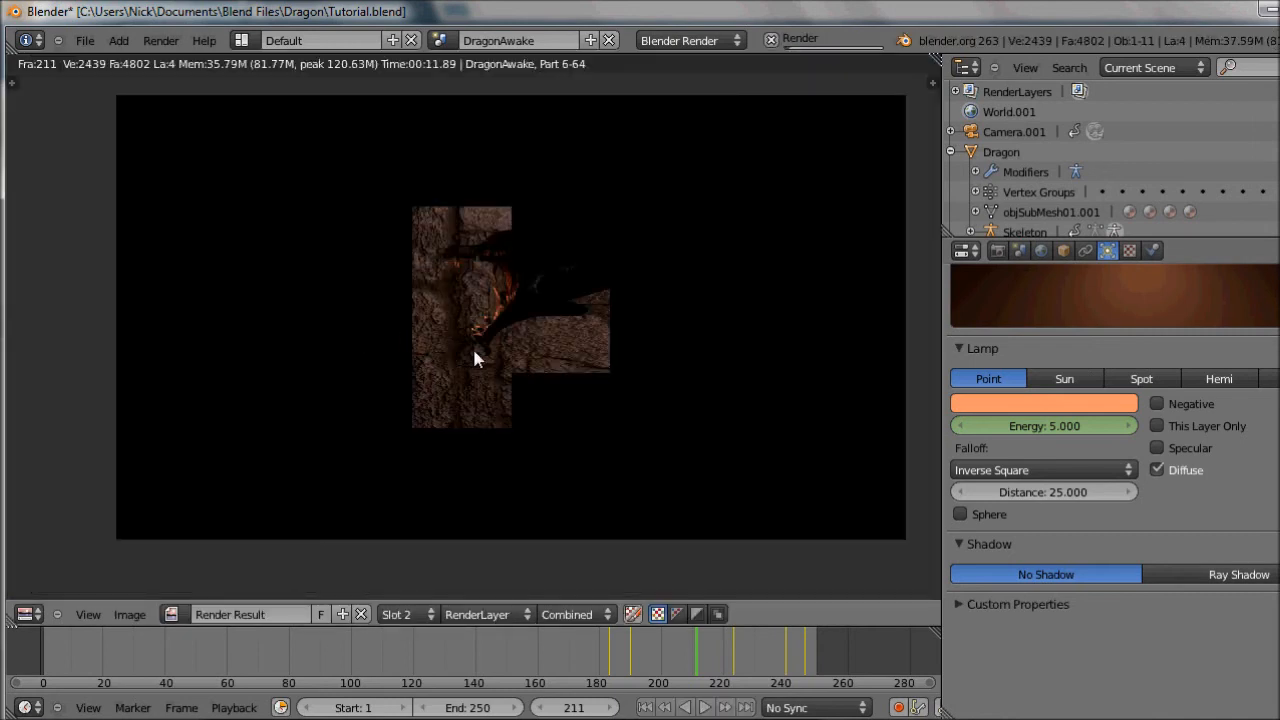
pyautogui.click(1003, 403)
pyautogui.moveTo(1020, 274); pyautogui.dragTo(1012, 294)
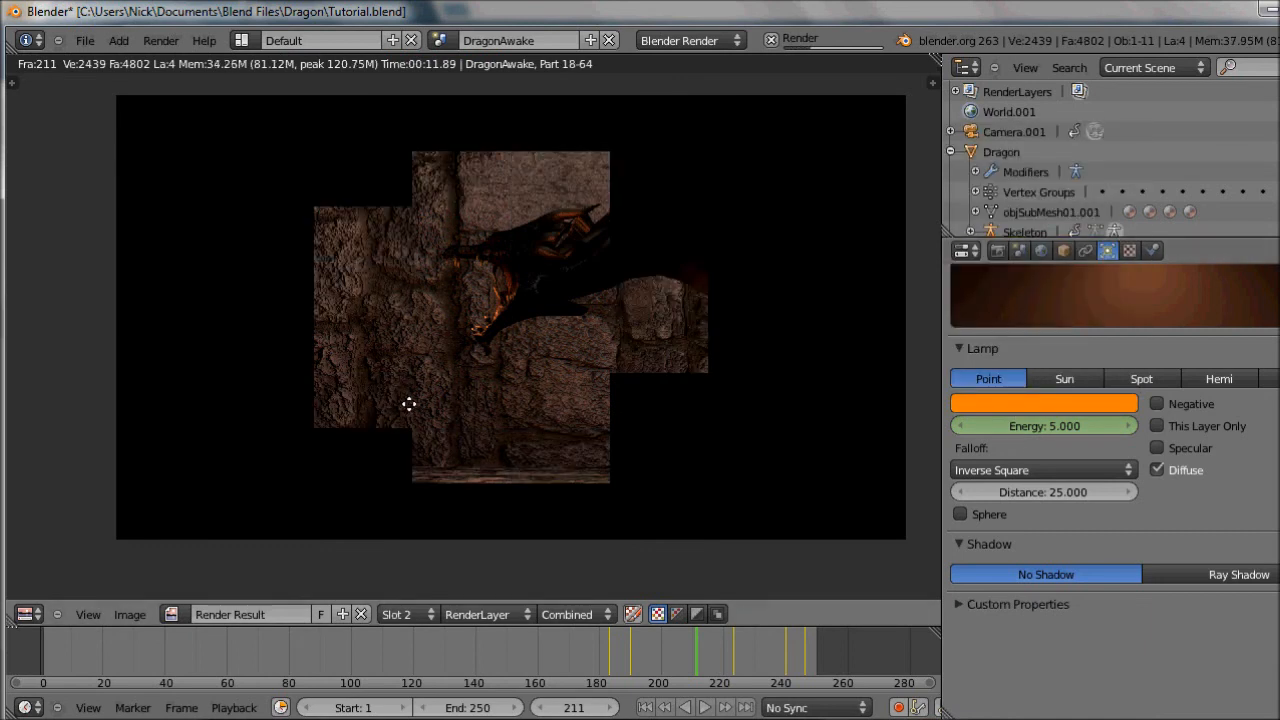
pyautogui.press('Escape')
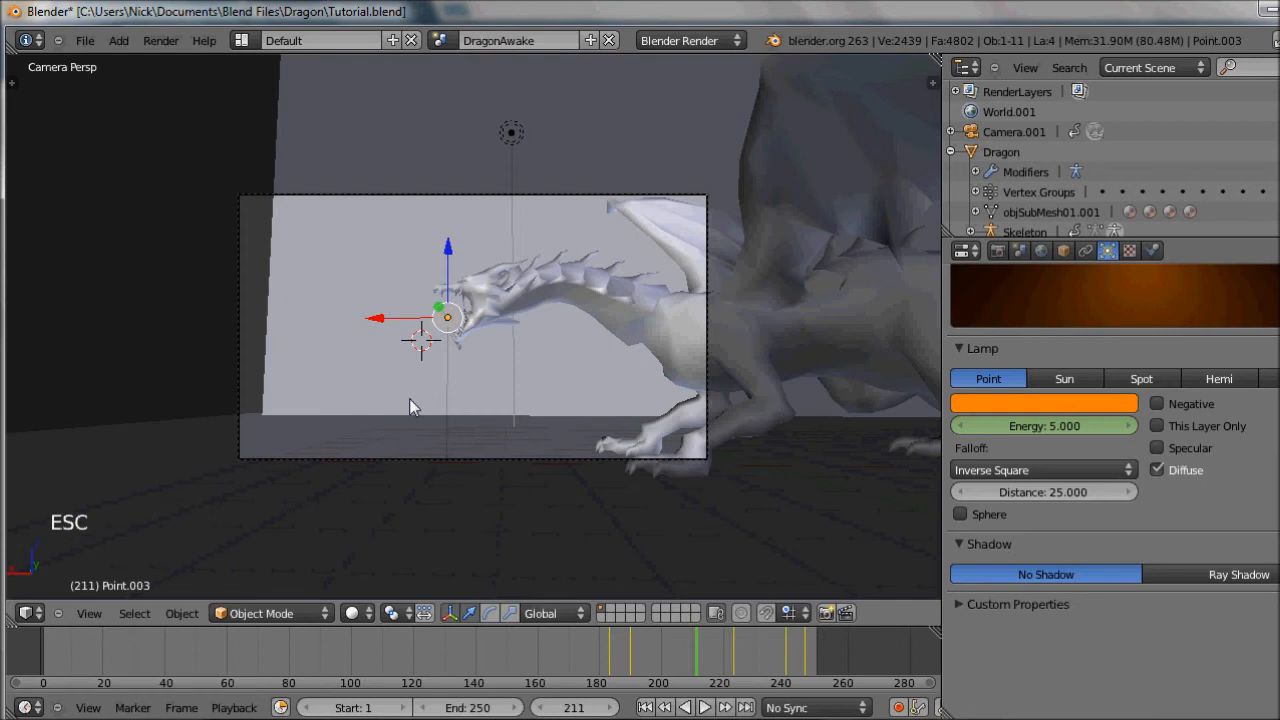
pyautogui.press('F12')
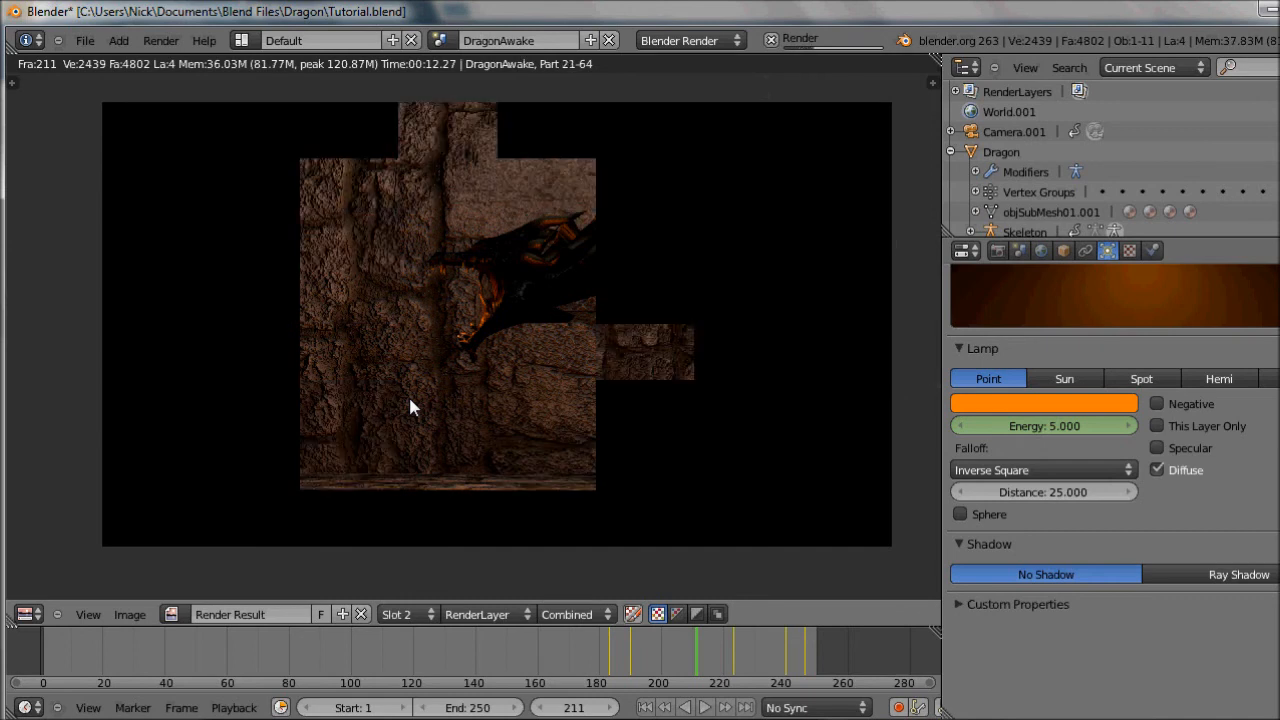
pyautogui.press('Escape')
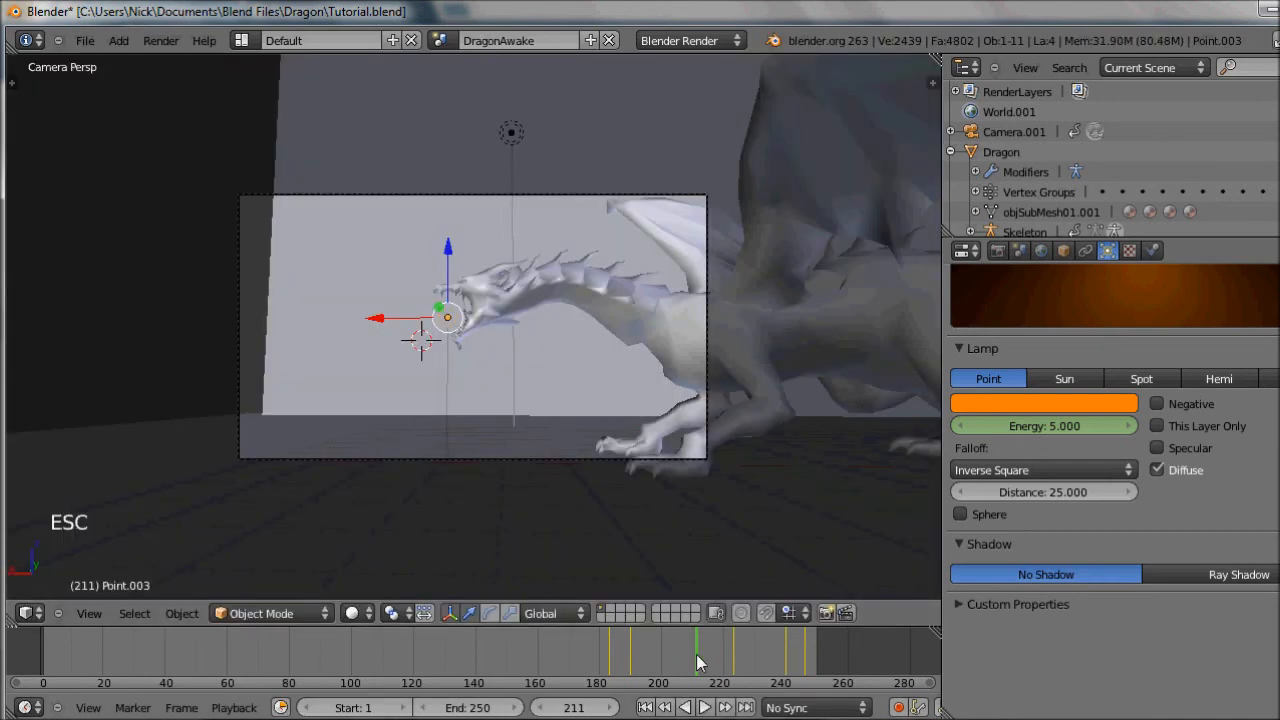
# At frame 190, raise the orange lamp's energy to 8 and replace its energy keyframe
pyautogui.click(630, 660)
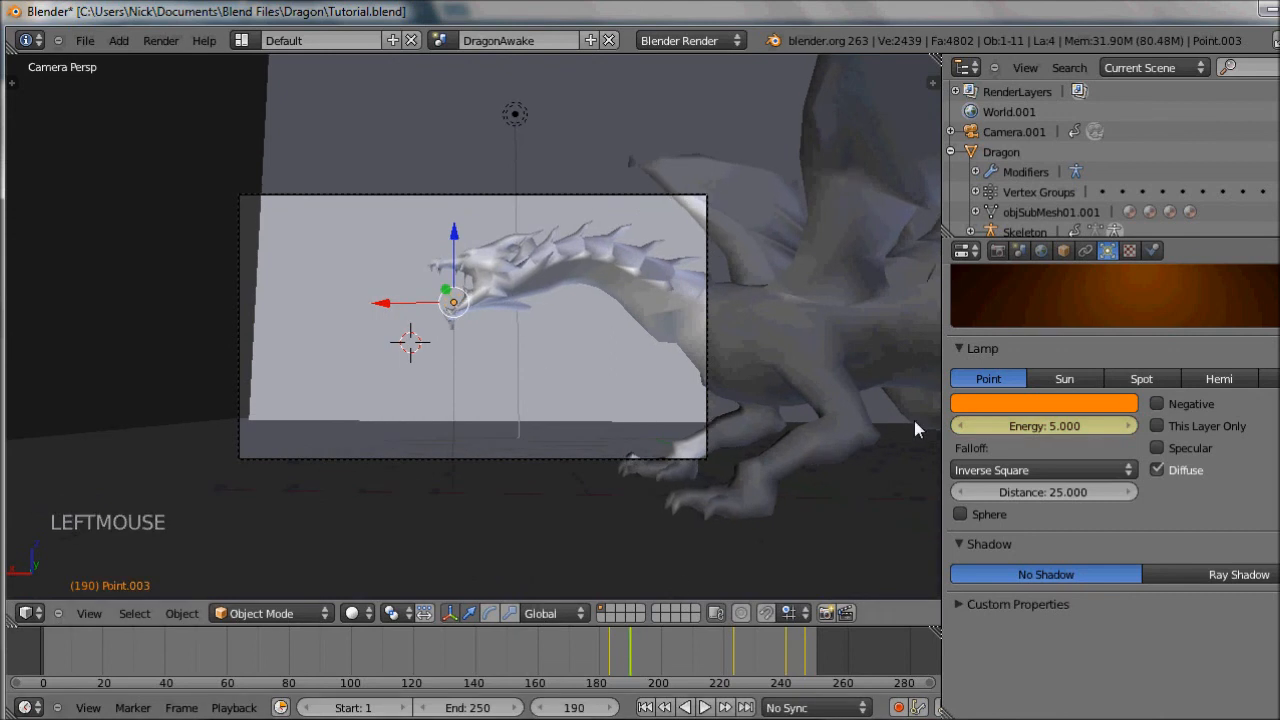
pyautogui.press('Escape')
pyautogui.rightClick(1036, 426)
pyautogui.click(1024, 432)
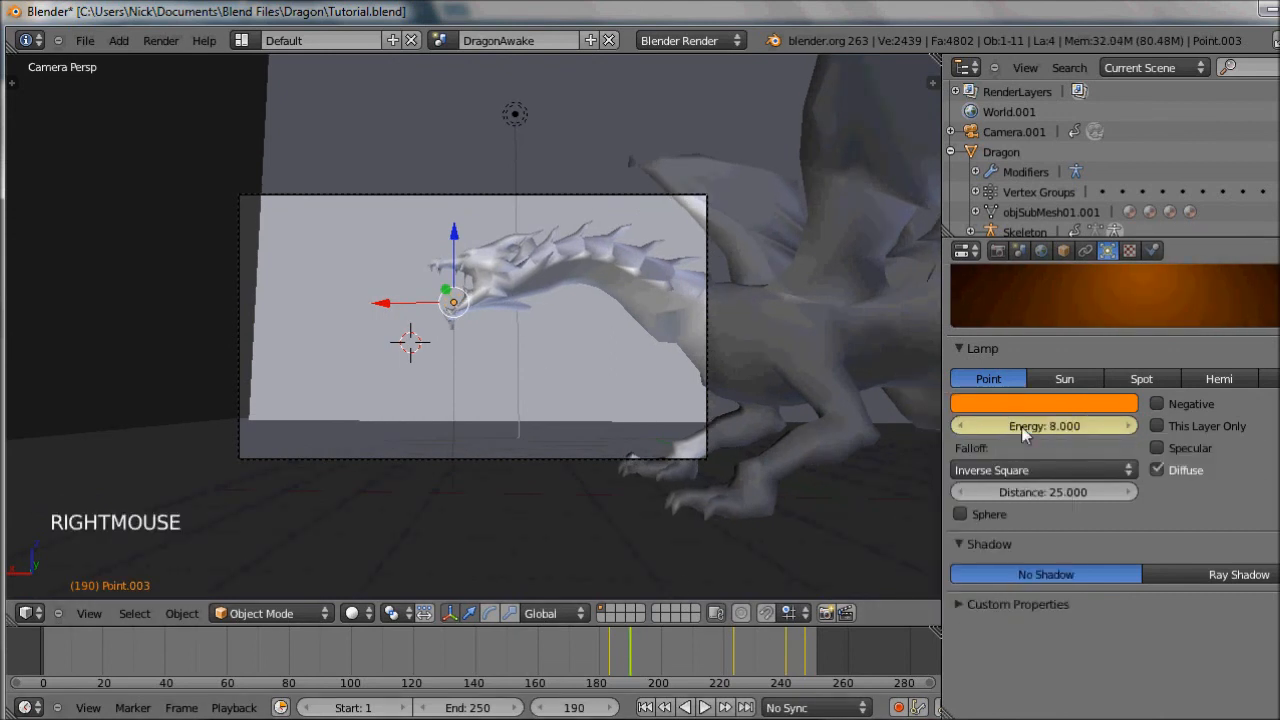
# At frame 240, set the orange lamp's energy to 8 and replace its energy keyframe
pyautogui.click(791, 651)
pyautogui.moveTo(791, 644); pyautogui.dragTo(785, 644)
pyautogui.click(1091, 427)
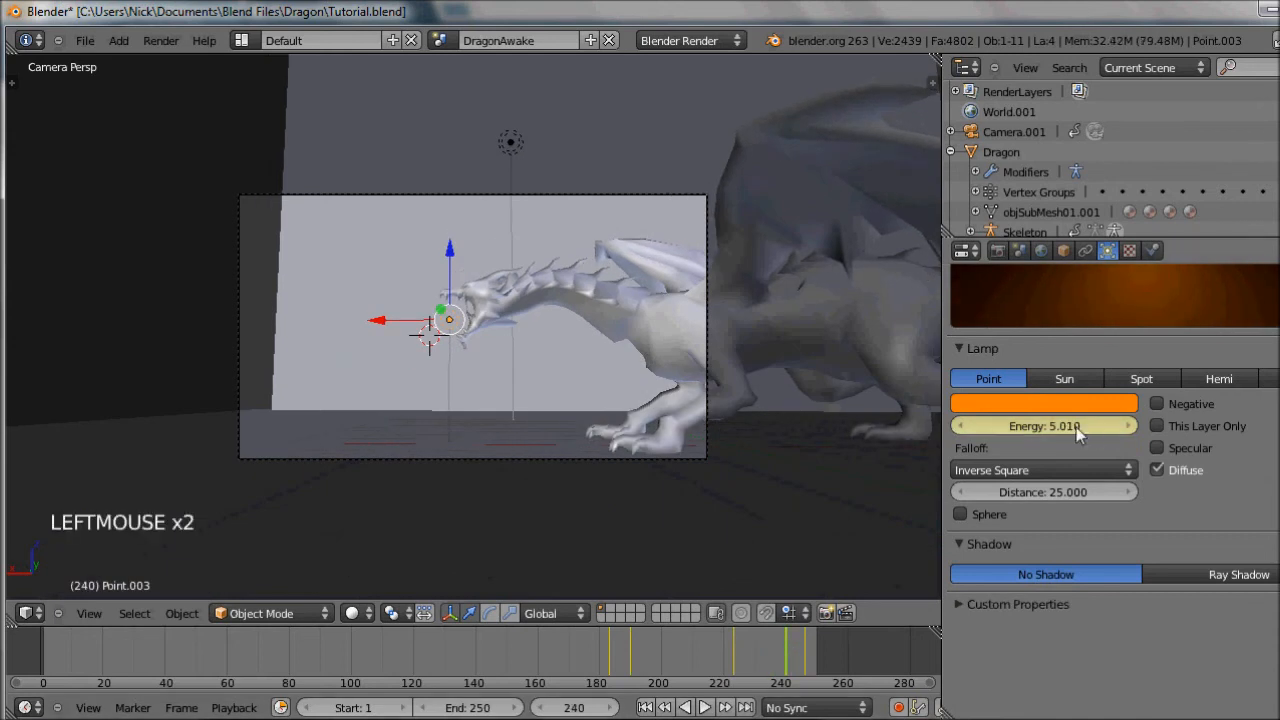
pyautogui.click(1076, 427)
pyautogui.write('8')
pyautogui.press('Return')
pyautogui.rightClick(1089, 429)
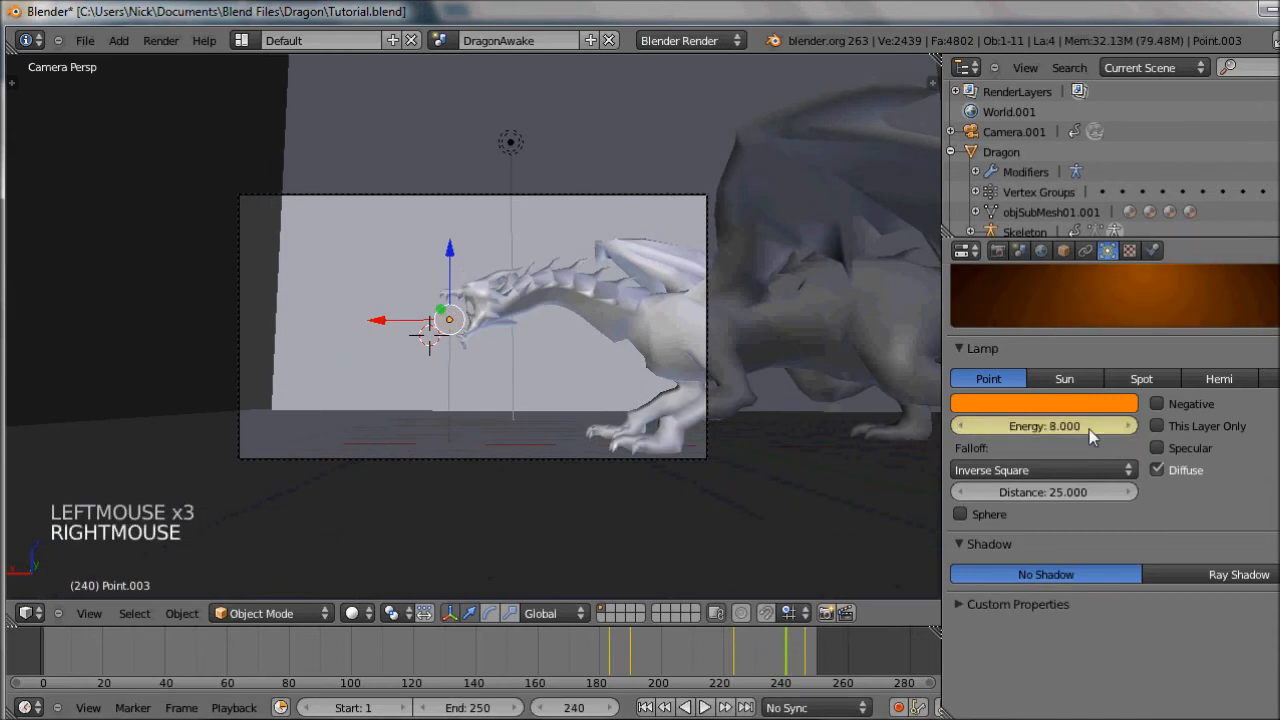
# Remove the orange lamp's energy keyframe at frame 223
pyautogui.click(726, 638)
pyautogui.moveTo(727, 638); pyautogui.dragTo(732, 639)
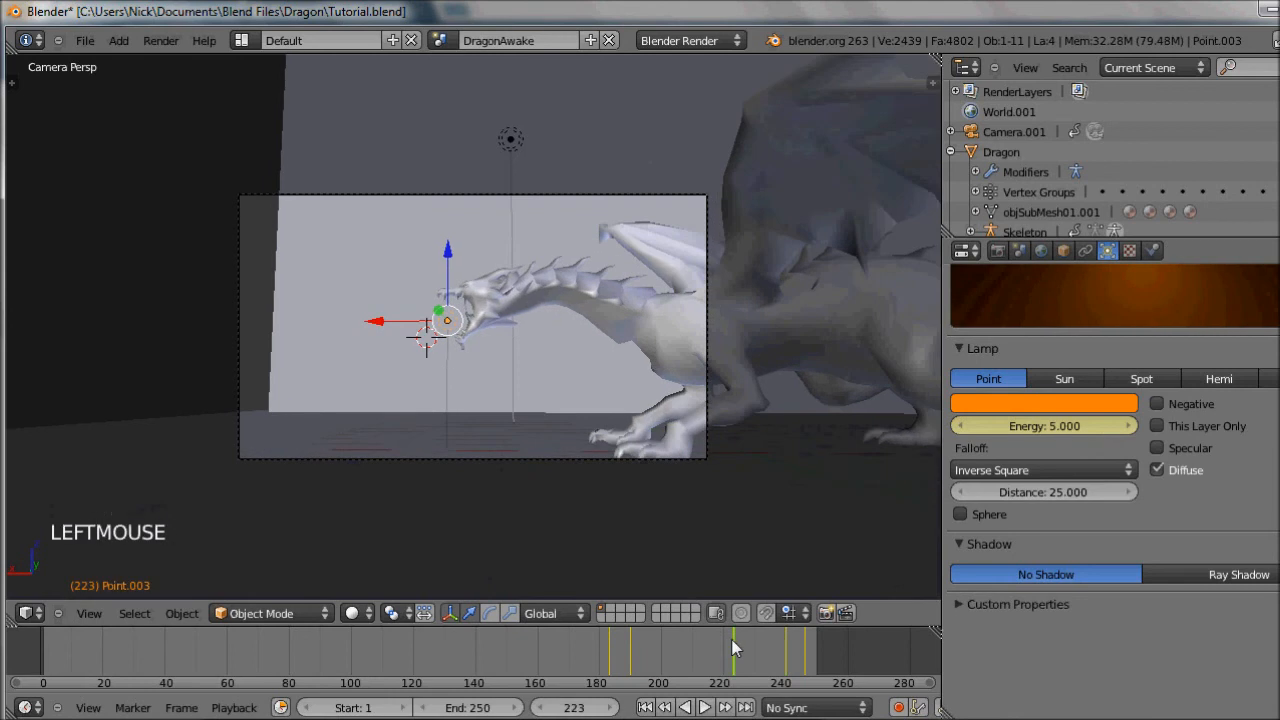
pyautogui.rightClick(1113, 430)
pyautogui.click(1113, 430)
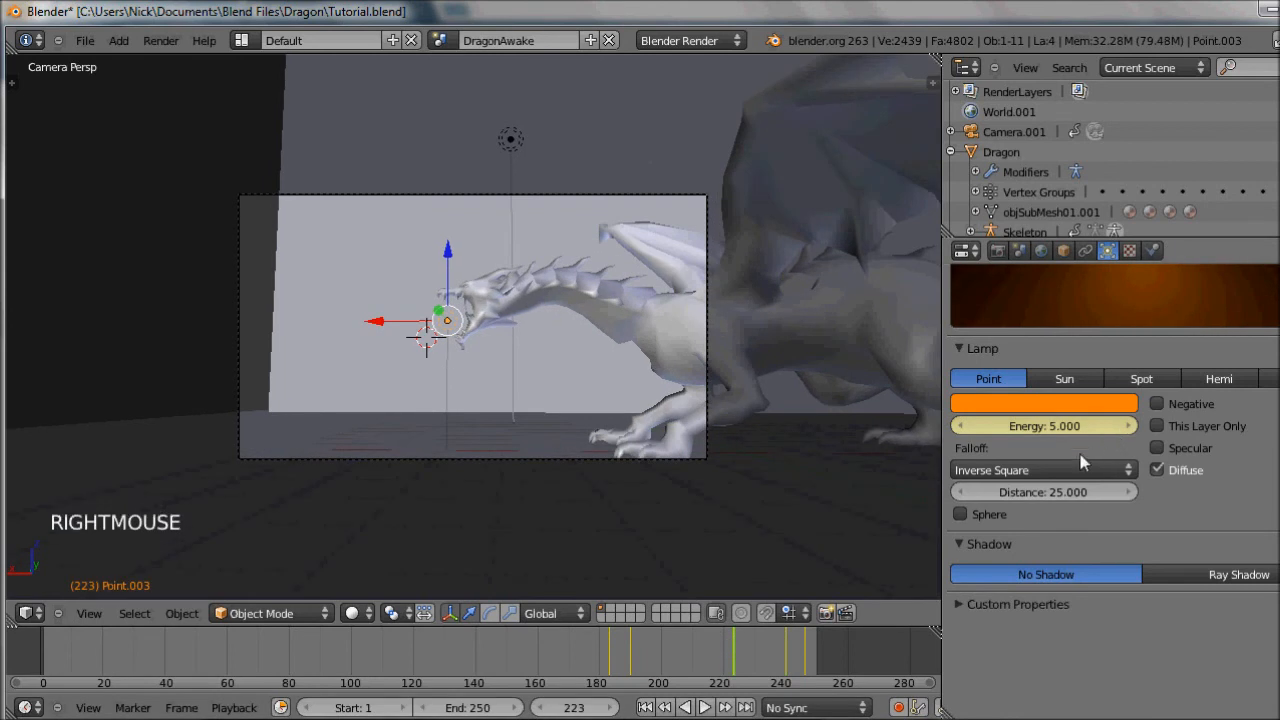
# Test-render frame 235 to check the brighter lamp and switch to the Compositing screen layout
pyautogui.click(699, 640)
pyautogui.moveTo(684, 640)
pyautogui.mouseDown()
pyautogui.moveTo(657, 643)
pyautogui.moveTo(771, 640)
pyautogui.mouseUp()
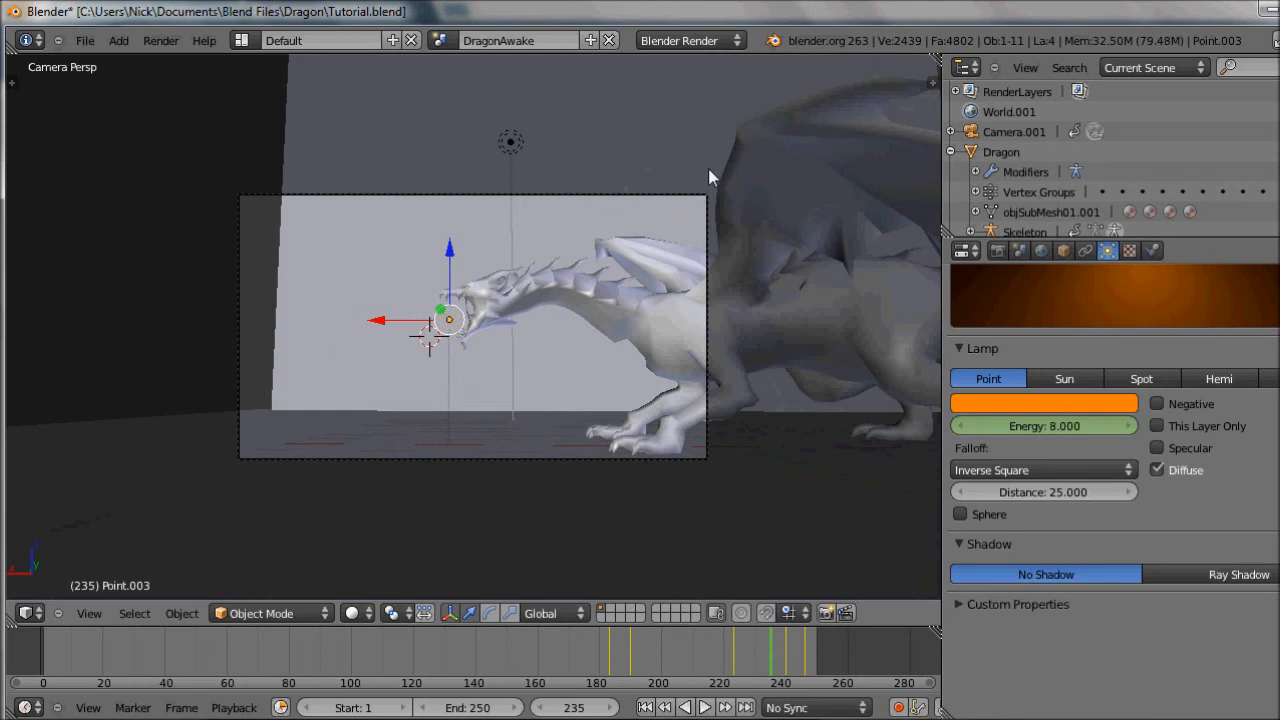
pyautogui.press('F12')
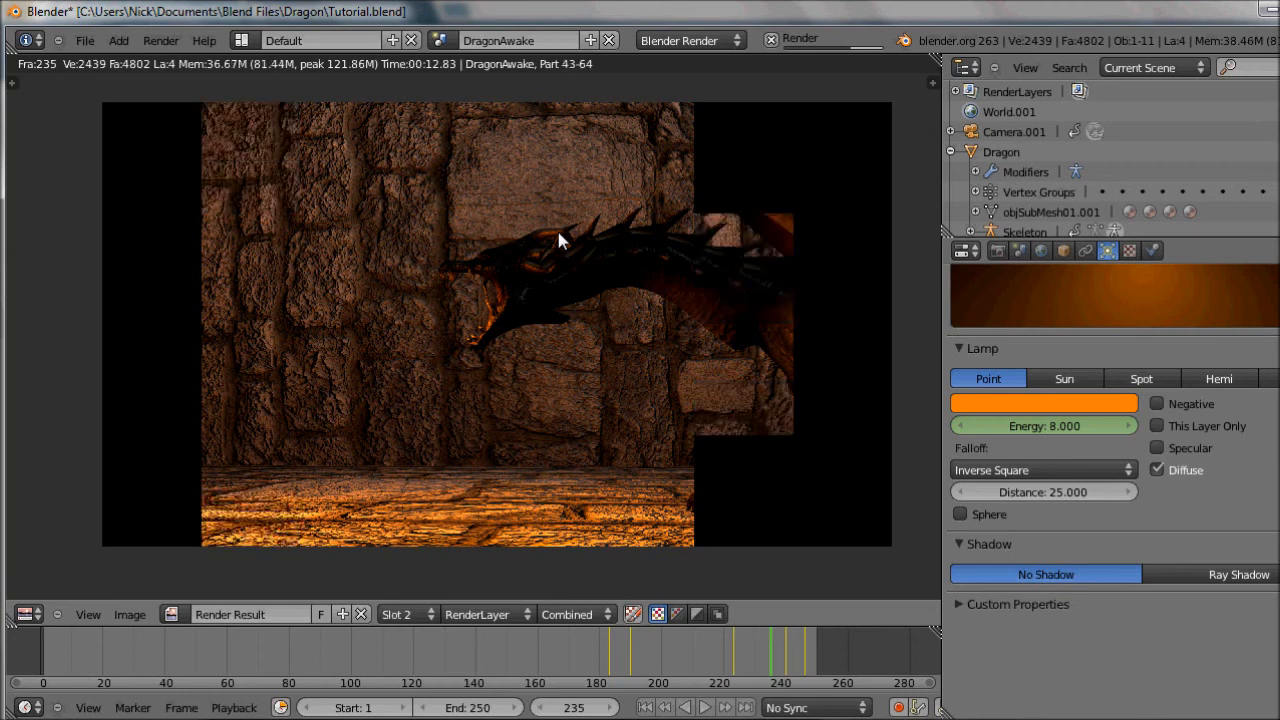
pyautogui.hotkey('ctrl', 'Left')
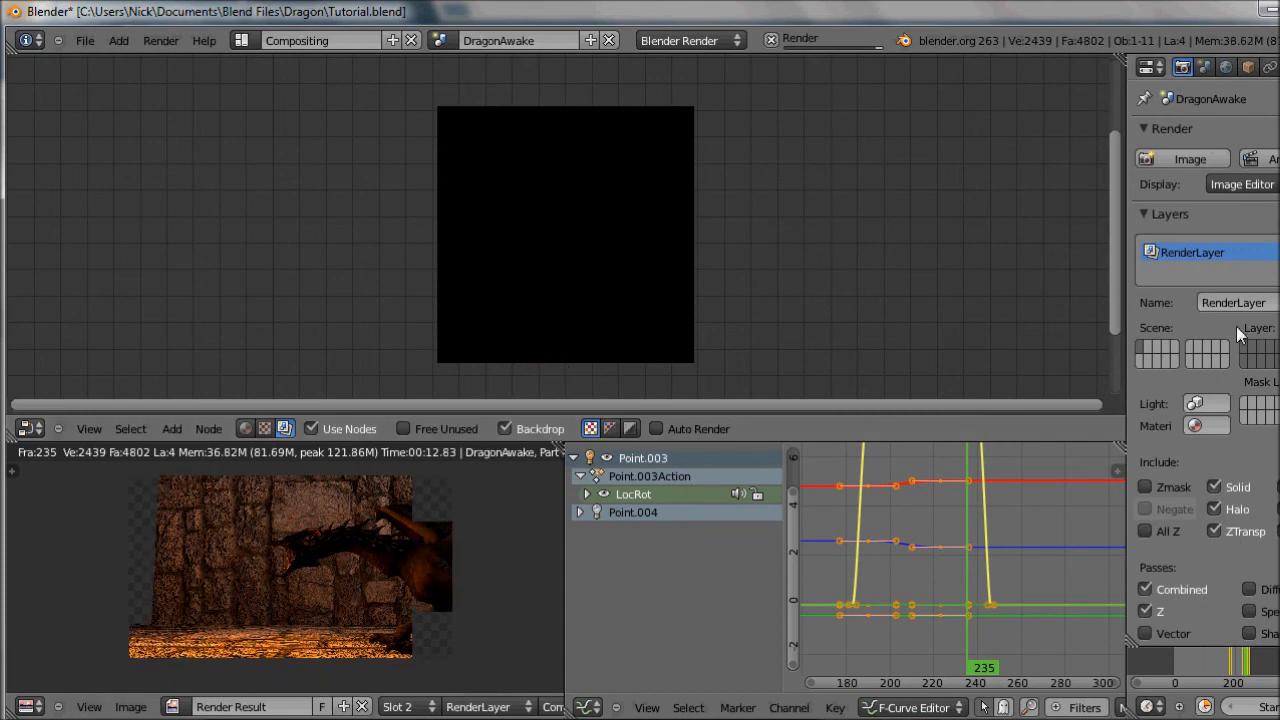
# Collapse the Layers and Dimensions render settings, expand Post Processing, and inspect the rendered dragon frame
pyautogui.scroll(-3, 1236, 326)
pyautogui.scroll(1, 1164, 187)
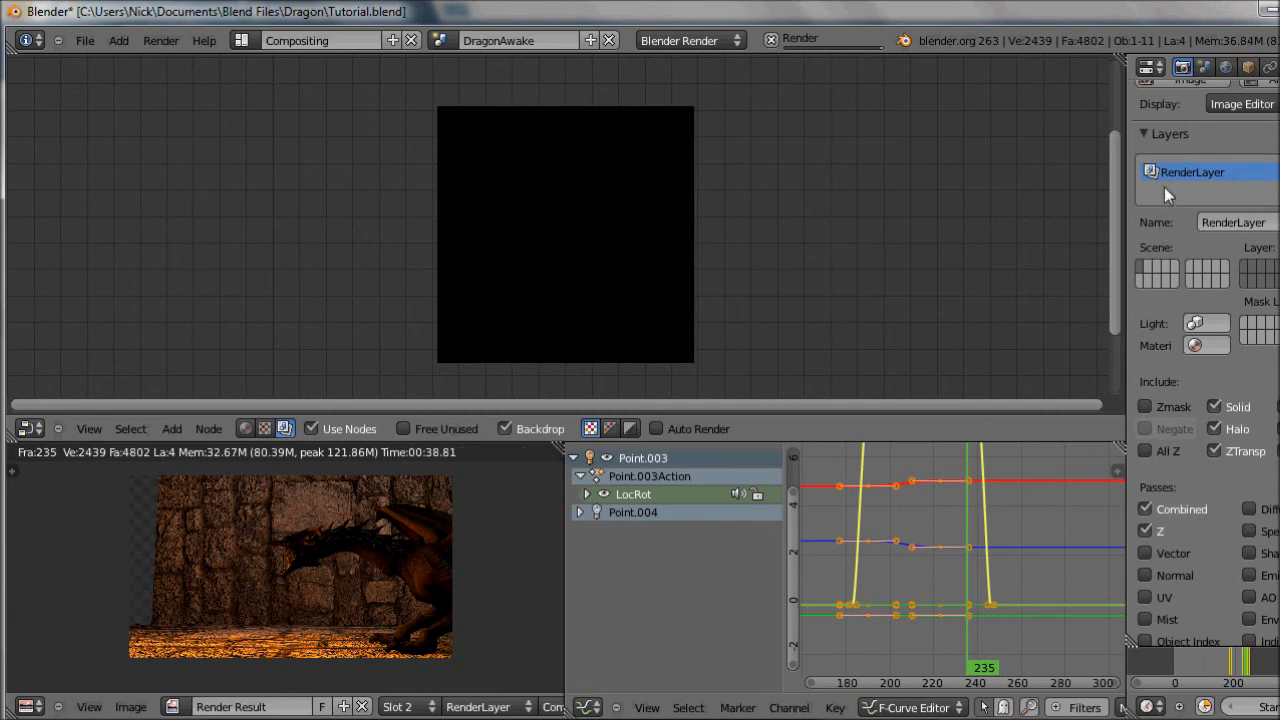
pyautogui.click(1166, 134)
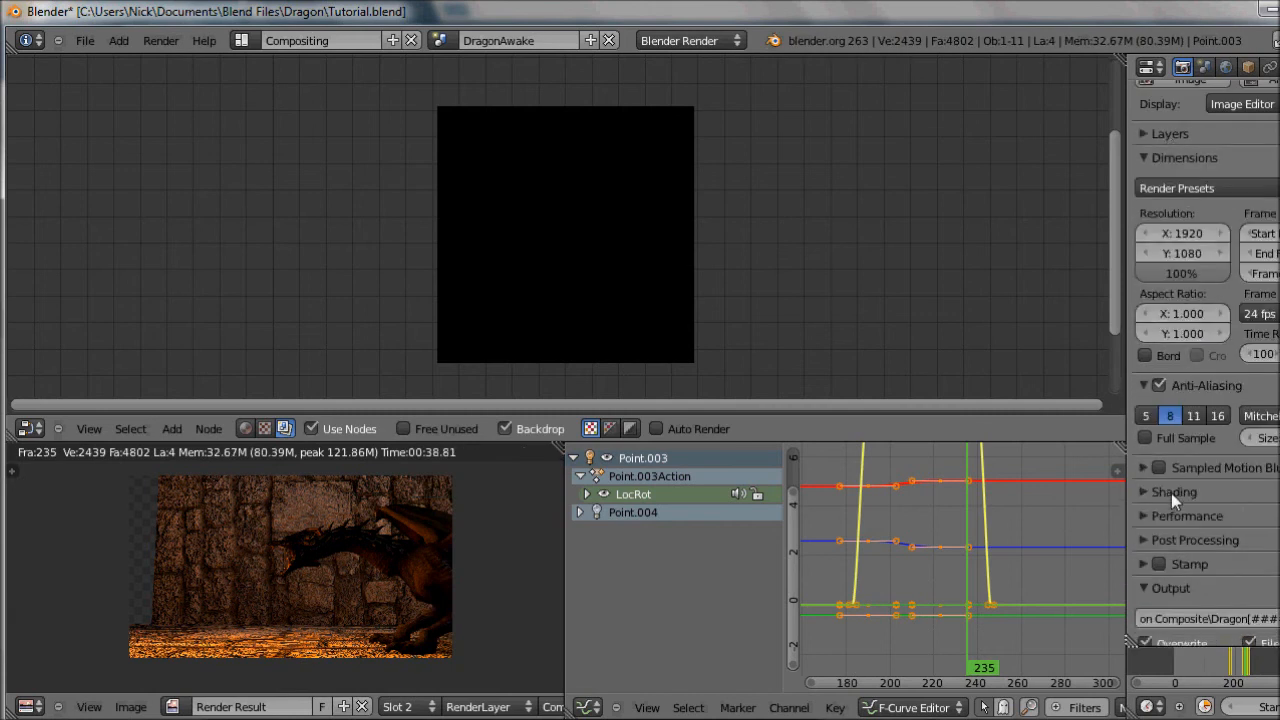
pyautogui.click(1156, 160)
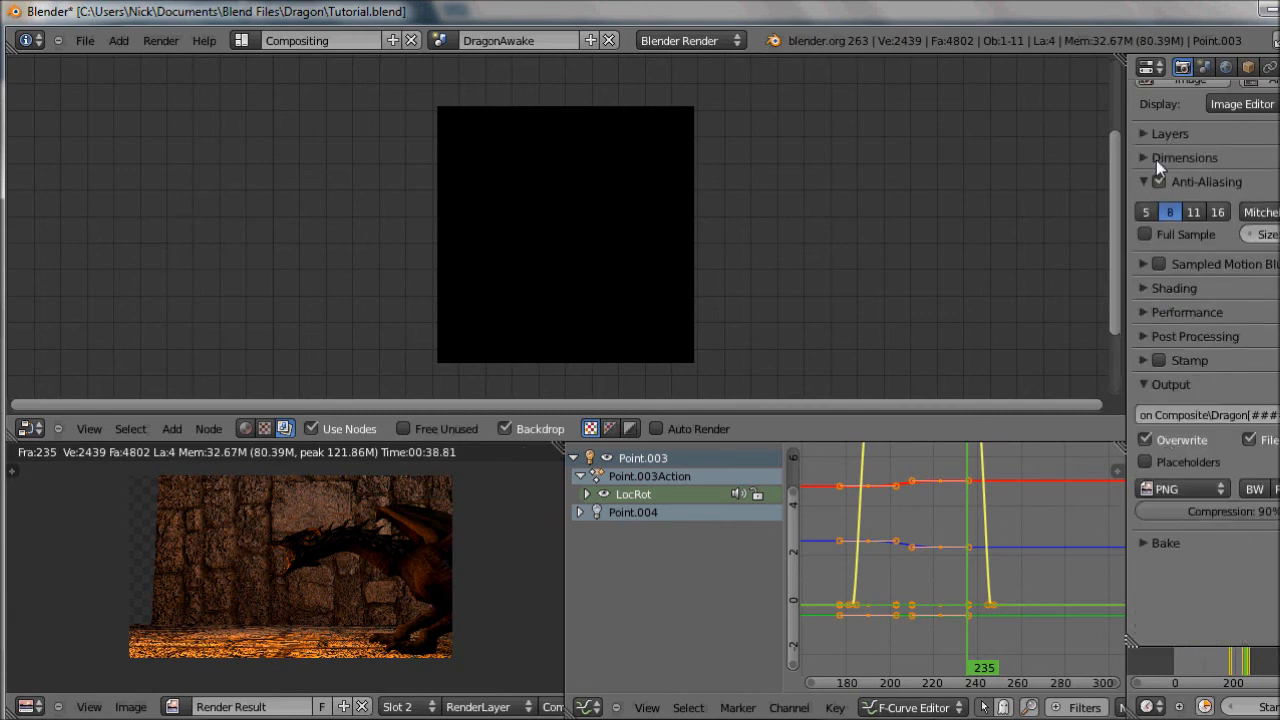
pyautogui.click(1182, 337)
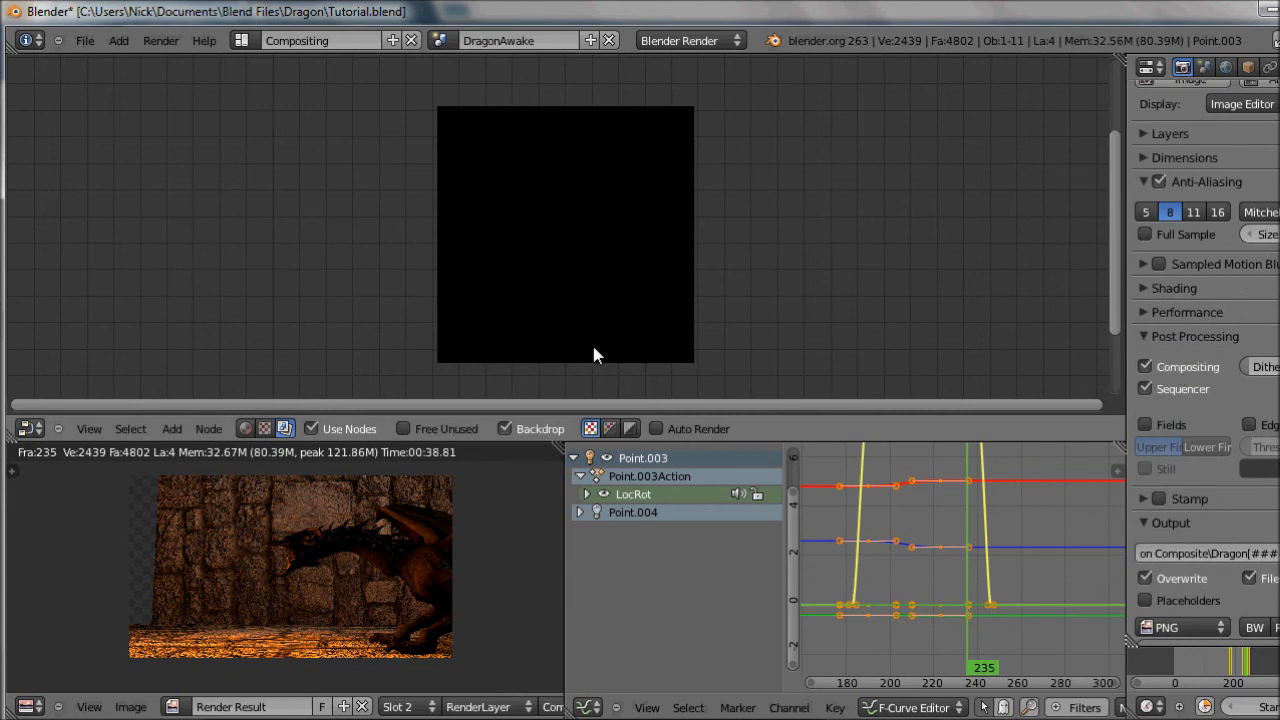
pyautogui.moveTo(233, 495); pyautogui.dragTo(264, 483, button='middle')
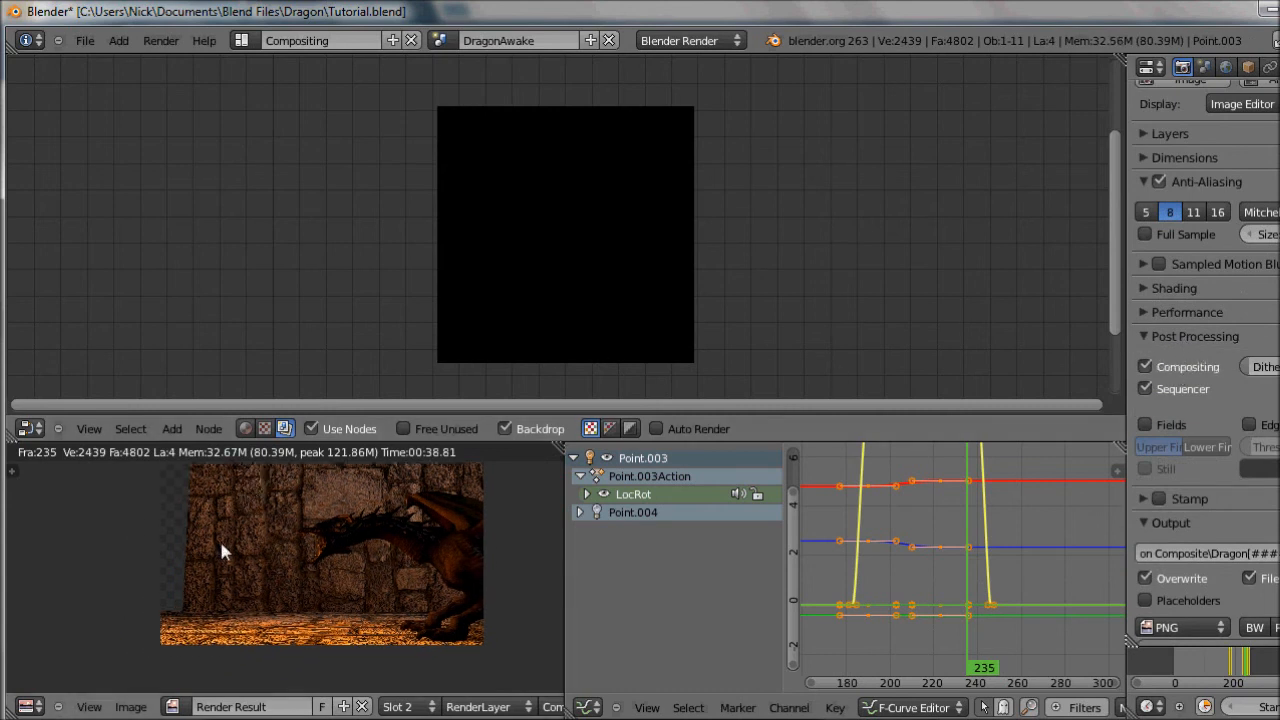
pyautogui.scroll(2, 212, 540)
pyautogui.moveTo(209, 543); pyautogui.dragTo(223, 583, button='middle')
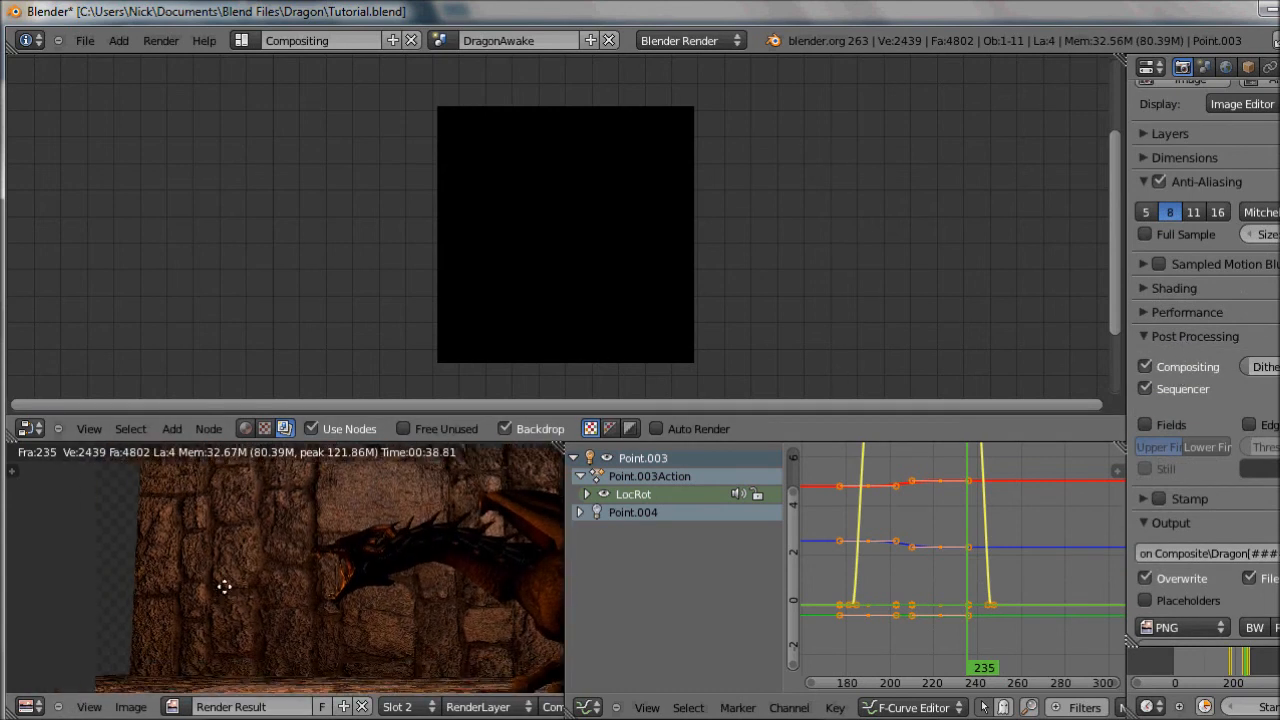
pyautogui.scroll(-1, 214, 586)
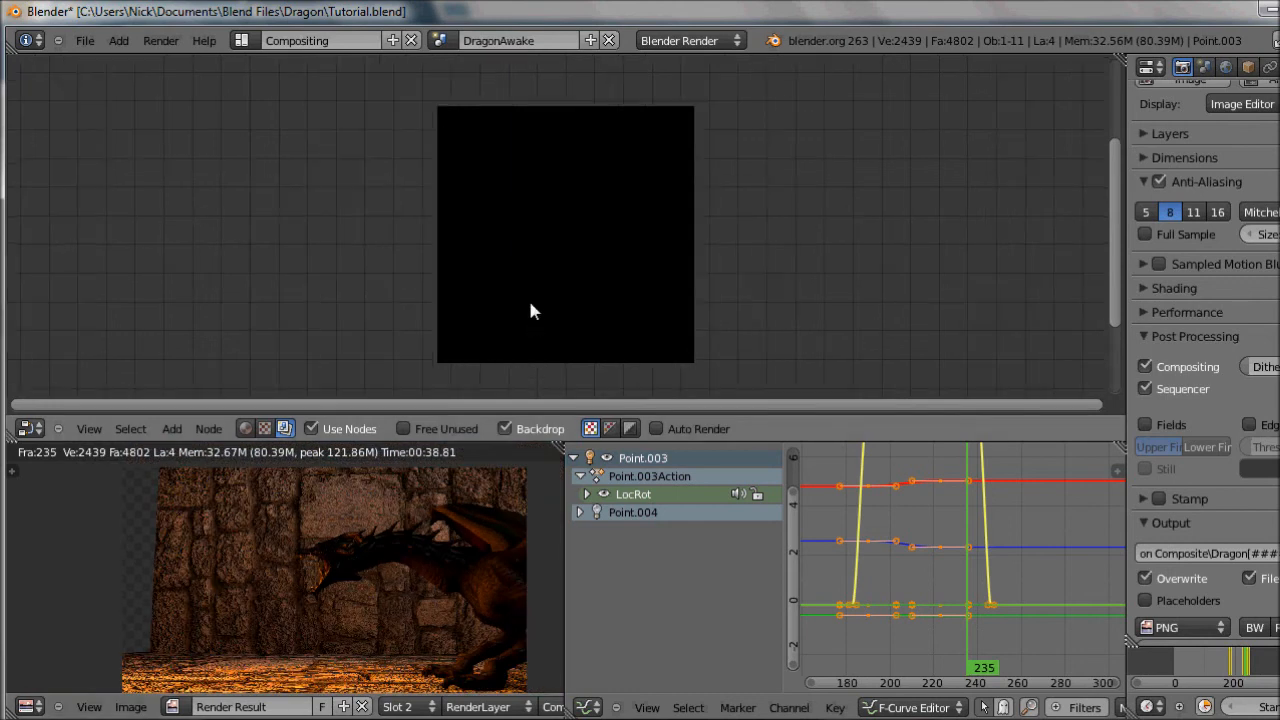
# Add a Render Layers input node to the compositor and place it beside the backdrop's upper-left corner
pyautogui.hotkey('shift', 'a')
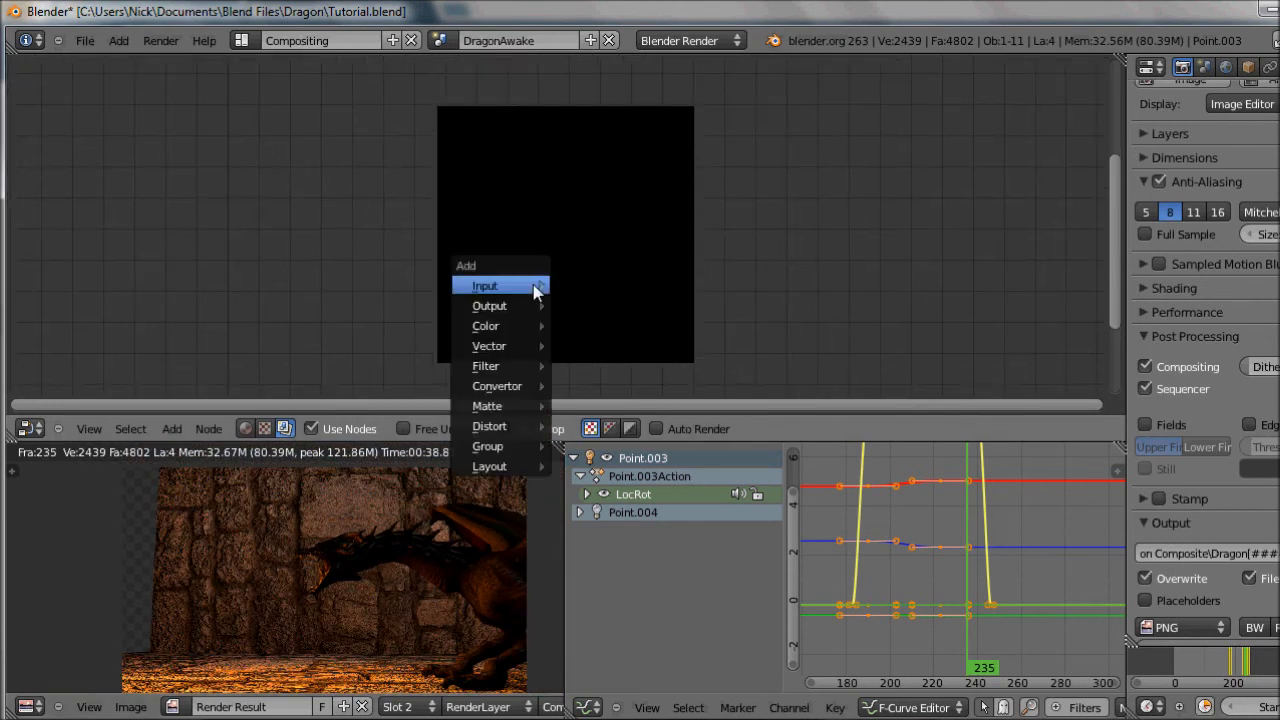
pyautogui.moveTo(535, 288)
pyautogui.click(608, 286)
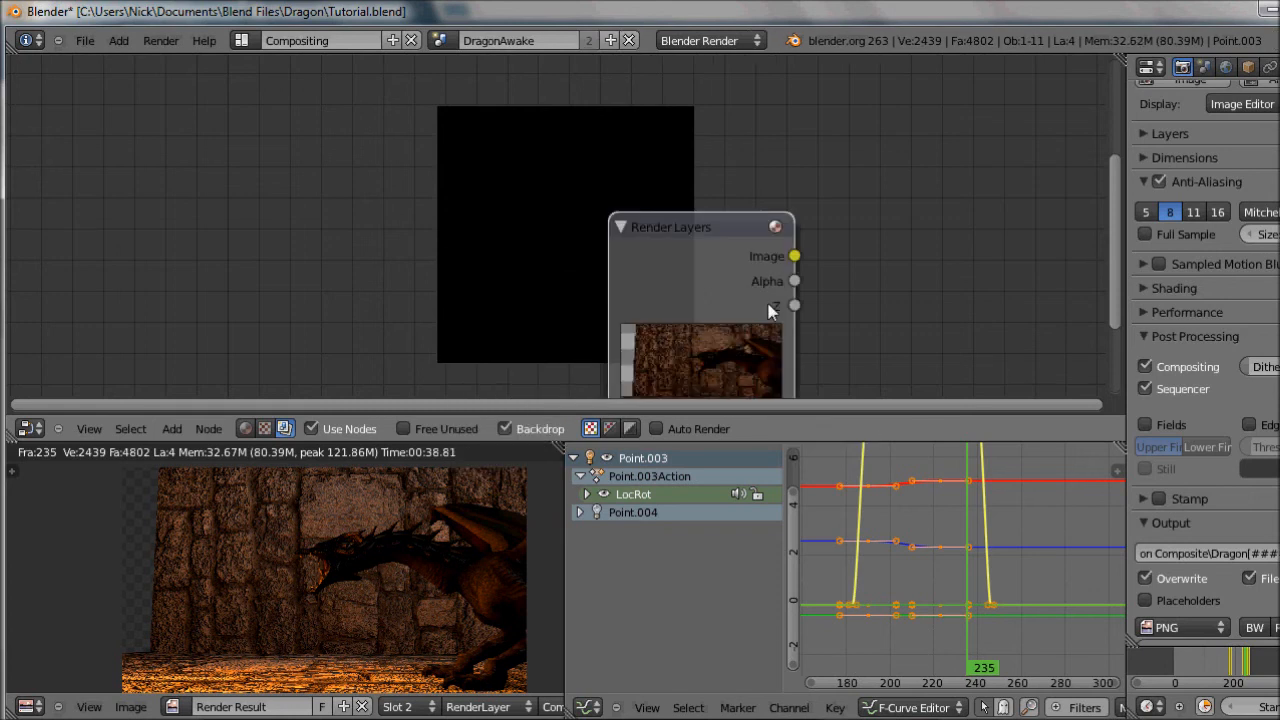
pyautogui.click(413, 151)
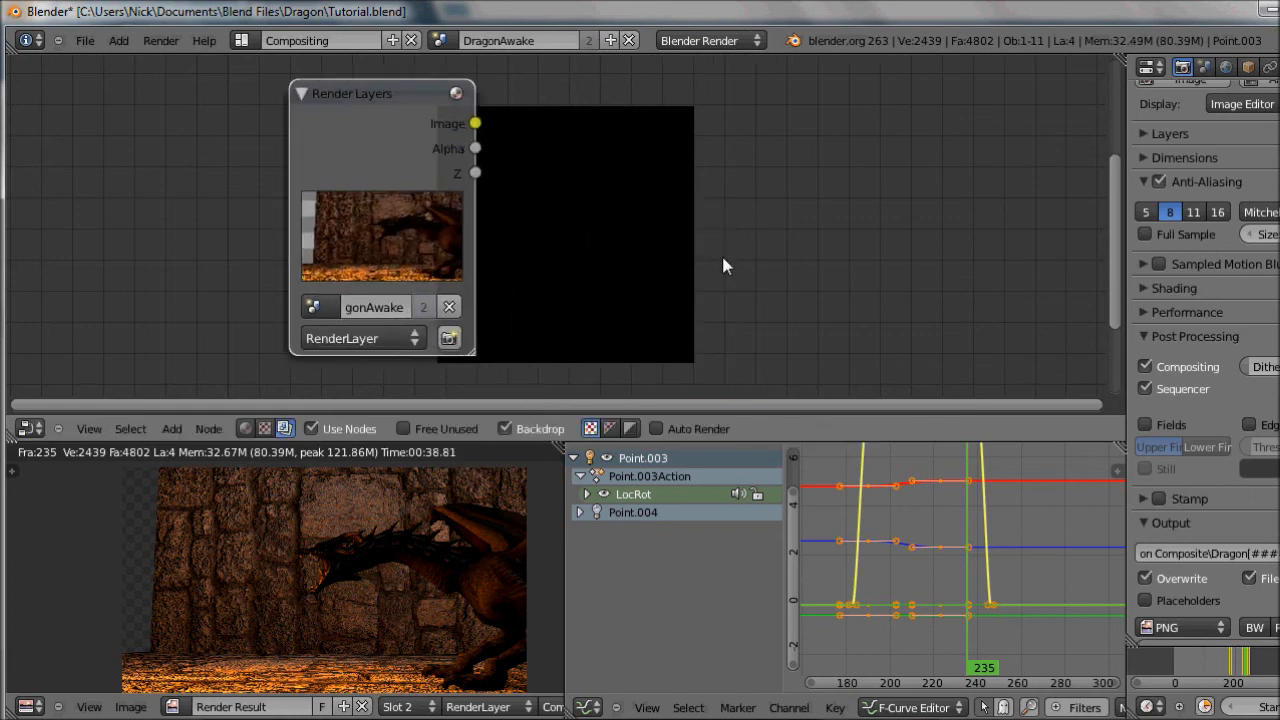
# Add a Composite output node to the right of the Render Layers node and link the Render Layers Image output to it
pyautogui.hotkey('shift', 'a')
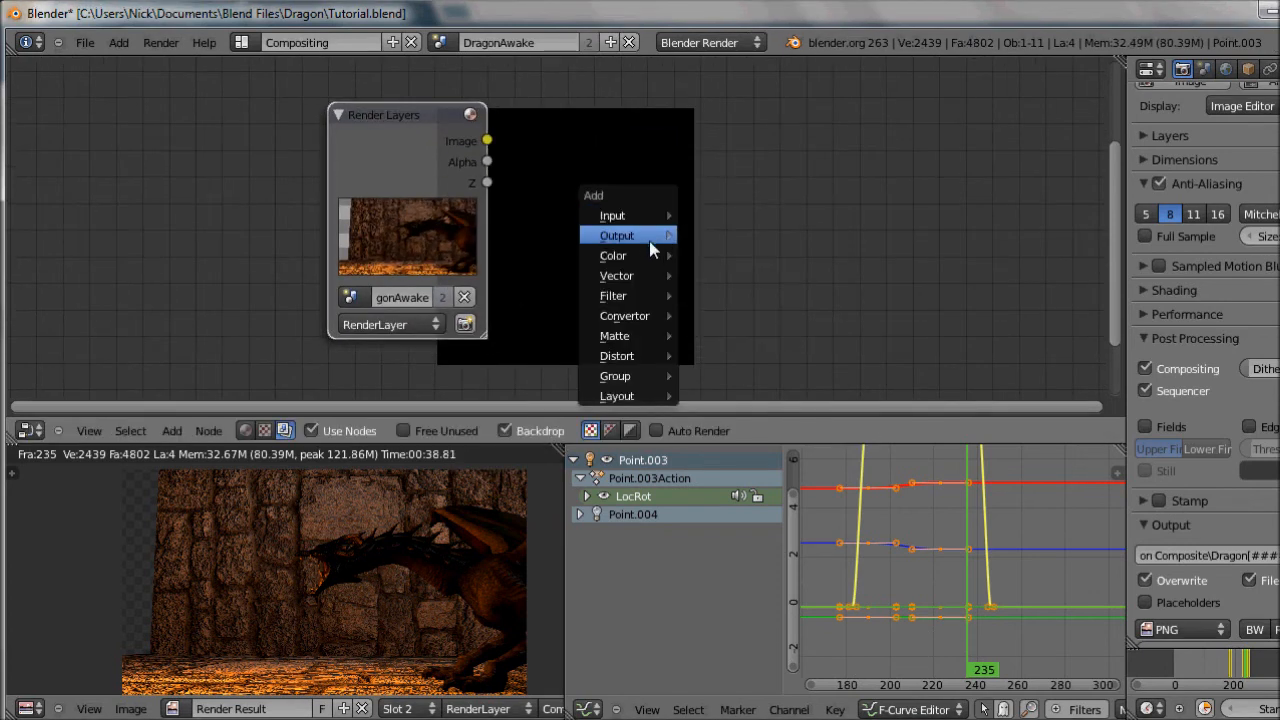
pyautogui.click(740, 237)
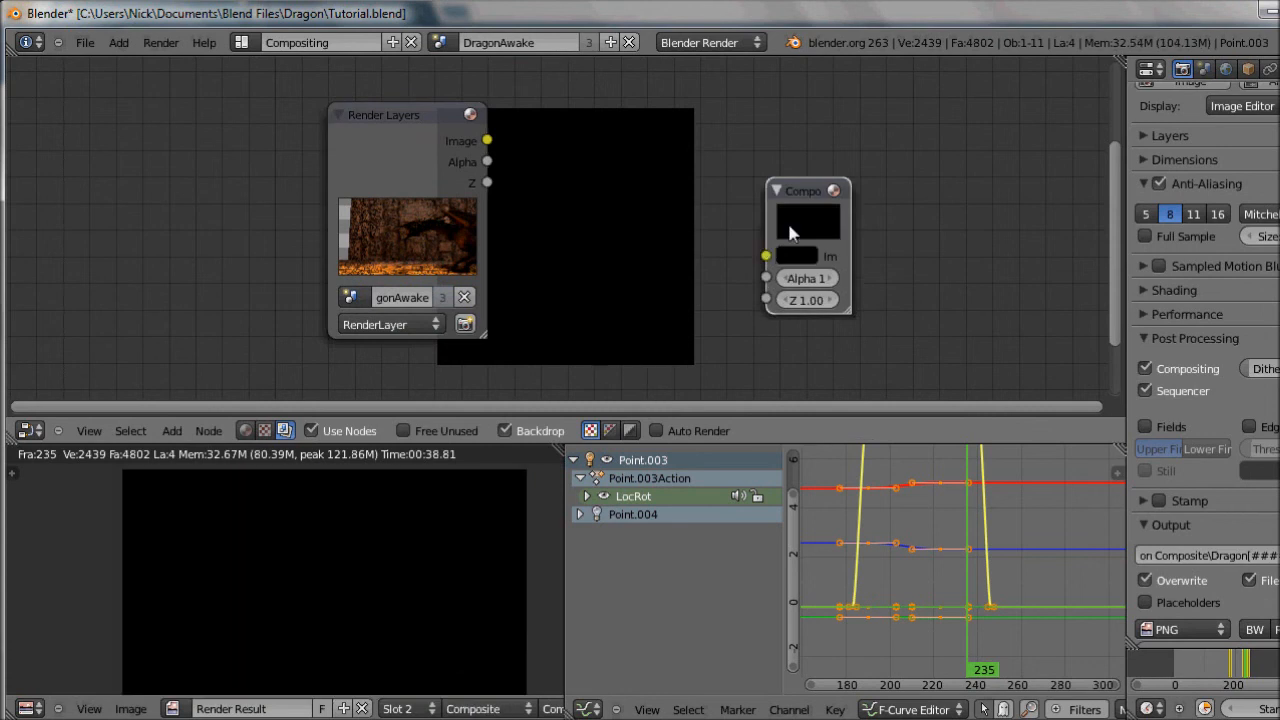
pyautogui.click(872, 181)
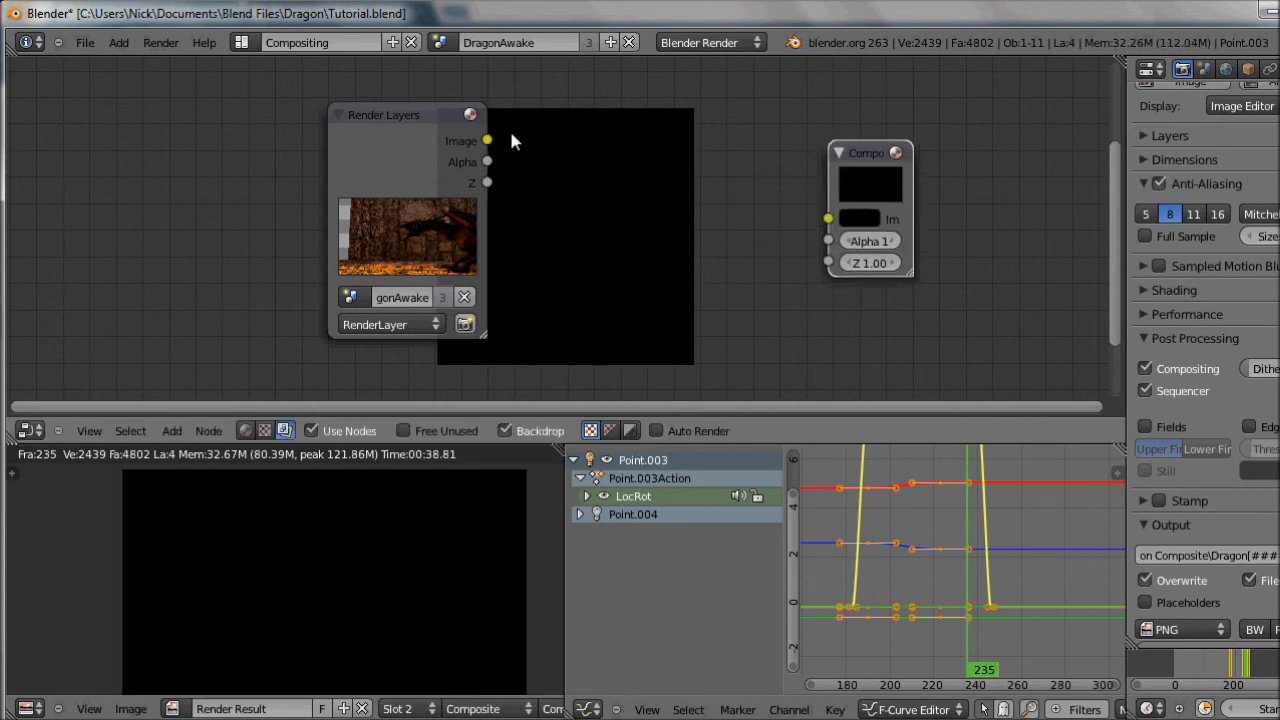
pyautogui.moveTo(487, 141); pyautogui.dragTo(824, 219)
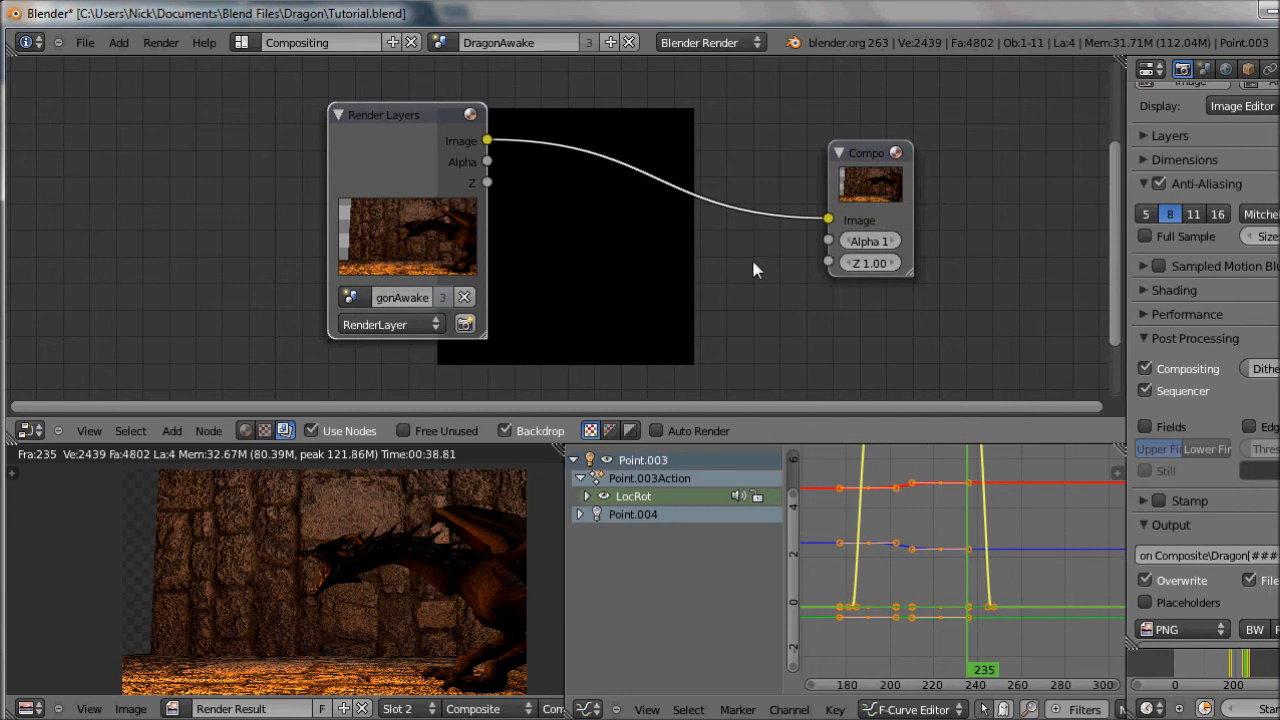
# Add a Defocus filter node below the link between the Render Layers and Composite nodes
pyautogui.hotkey('shift', 'a')
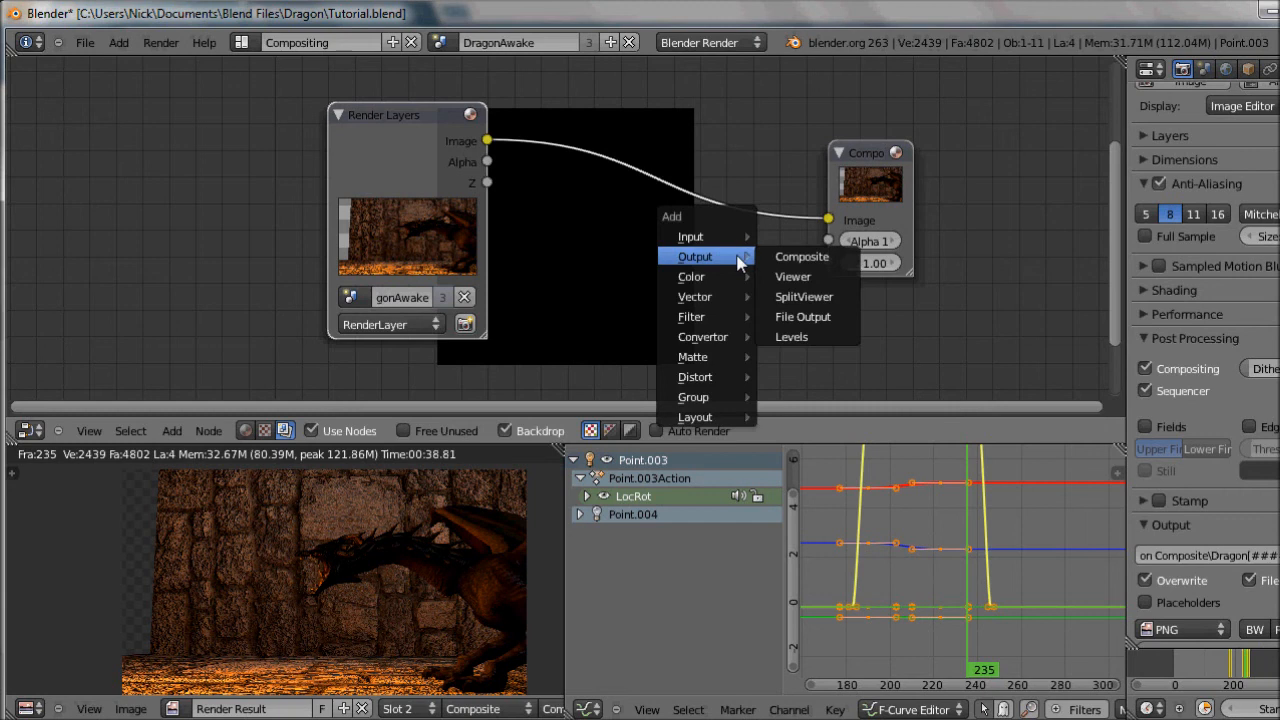
pyautogui.moveTo(727, 236)
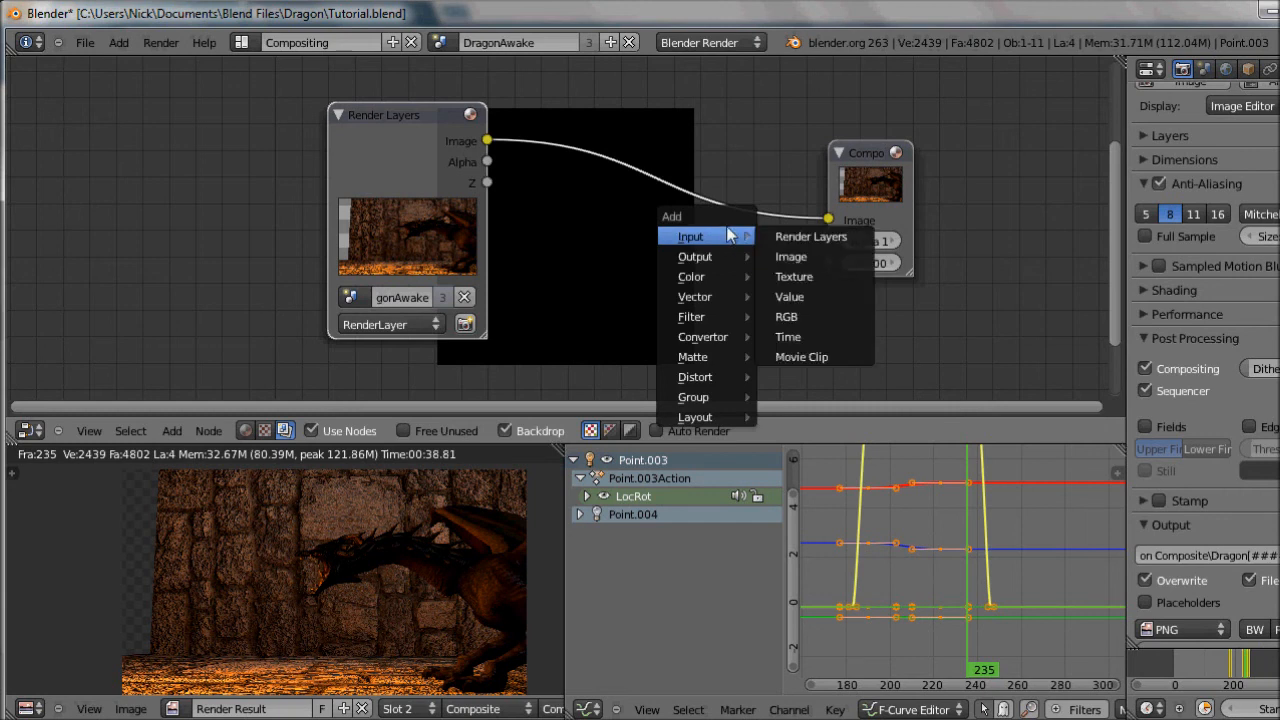
pyautogui.moveTo(712, 318)
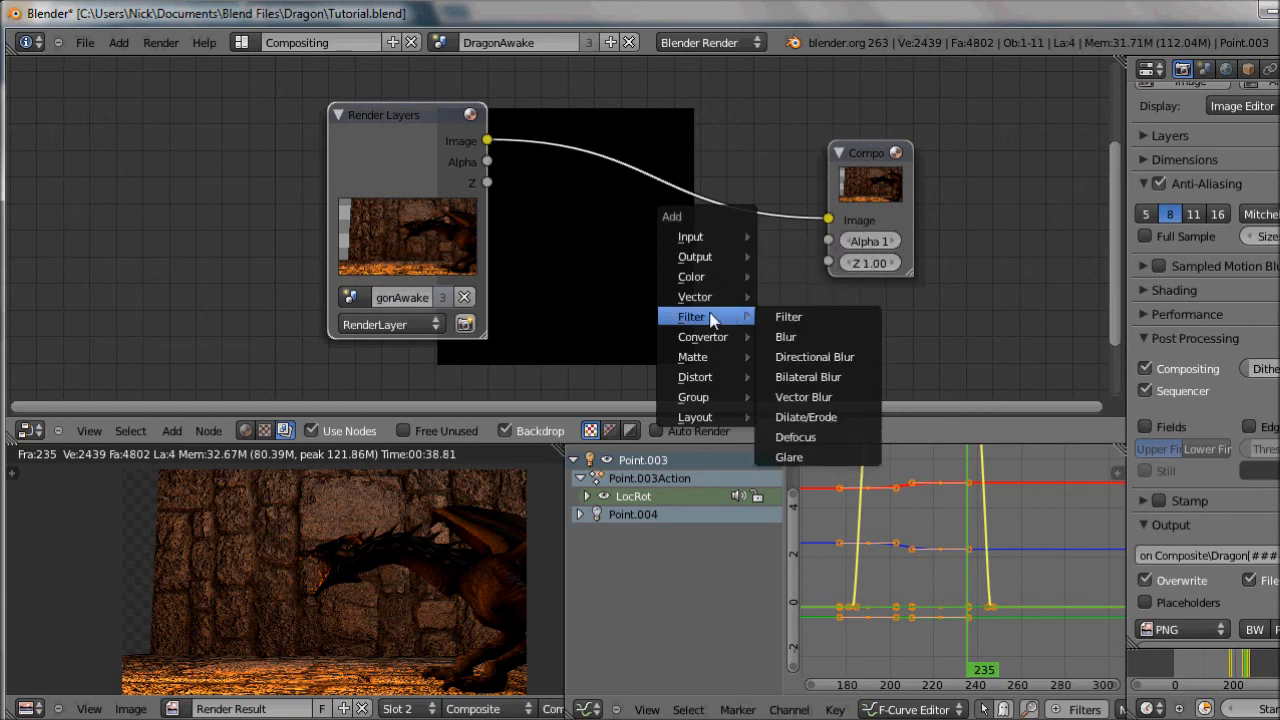
pyautogui.click(800, 438)
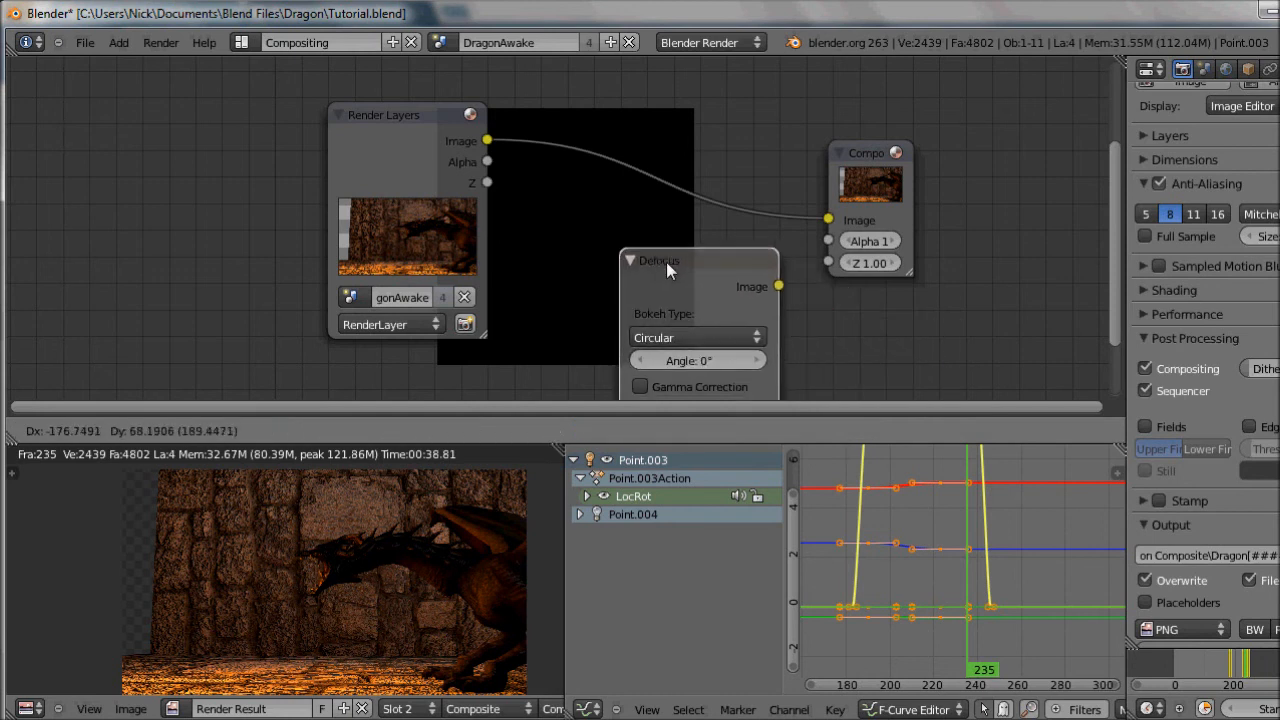
pyautogui.click(633, 260)
# Link the Image and Z outputs of the Render Layers node to the matching Defocus inputs
pyautogui.moveTo(633, 260); pyautogui.dragTo(429, 176, button='middle')
pyautogui.scroll(-2, 485, 100)
pyautogui.scroll(-1, 363, 100)
pyautogui.scroll(-1, 364, 99)
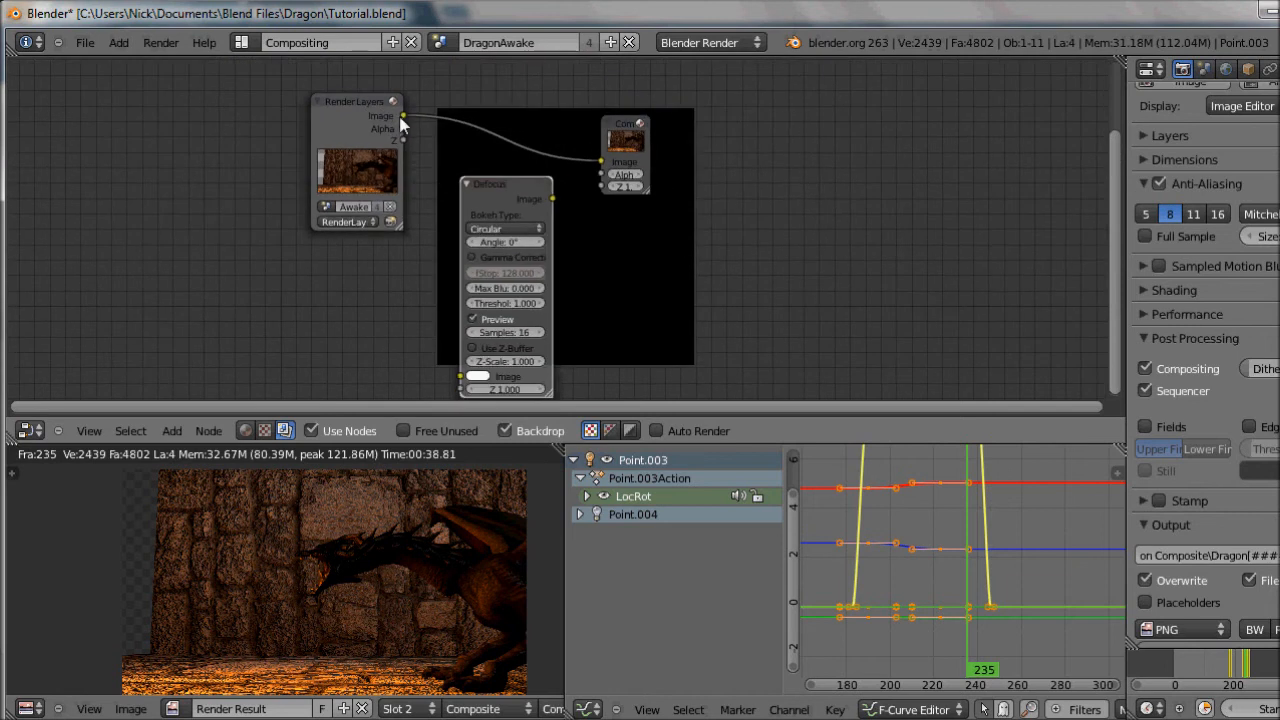
pyautogui.moveTo(403, 117); pyautogui.dragTo(462, 377)
pyautogui.moveTo(460, 379); pyautogui.dragTo(460, 378)
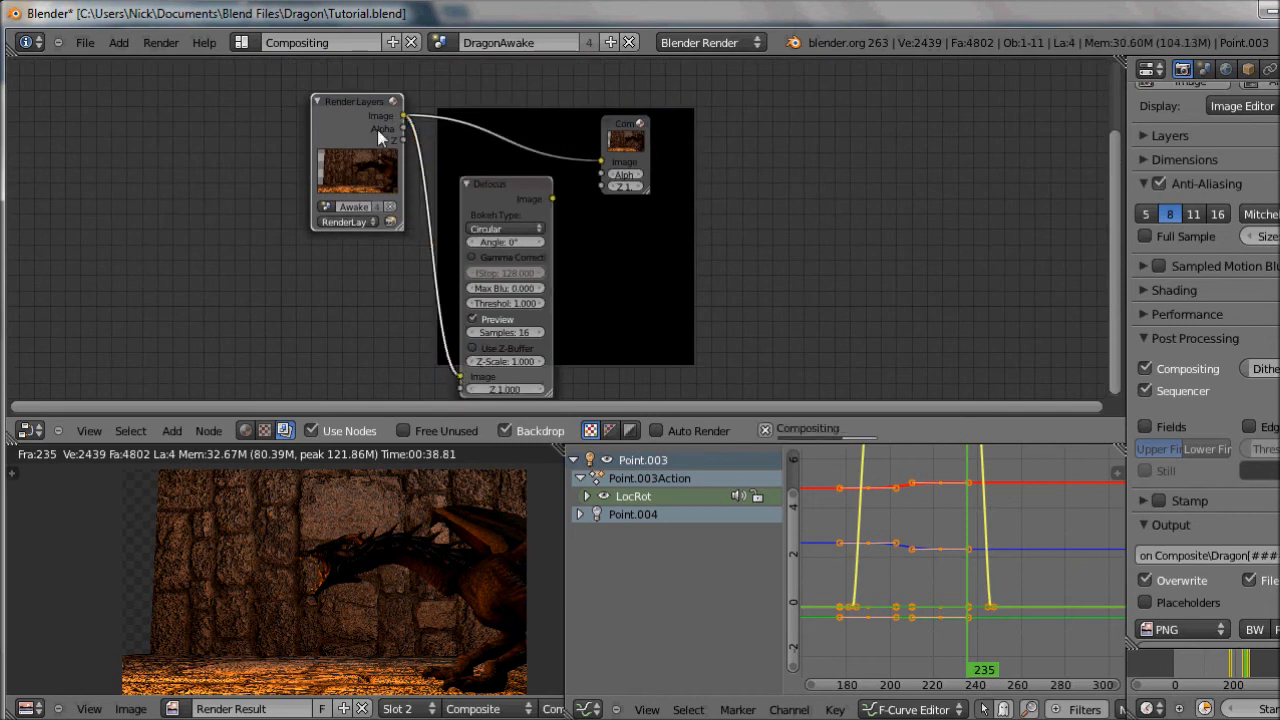
pyautogui.moveTo(401, 141); pyautogui.dragTo(460, 389)
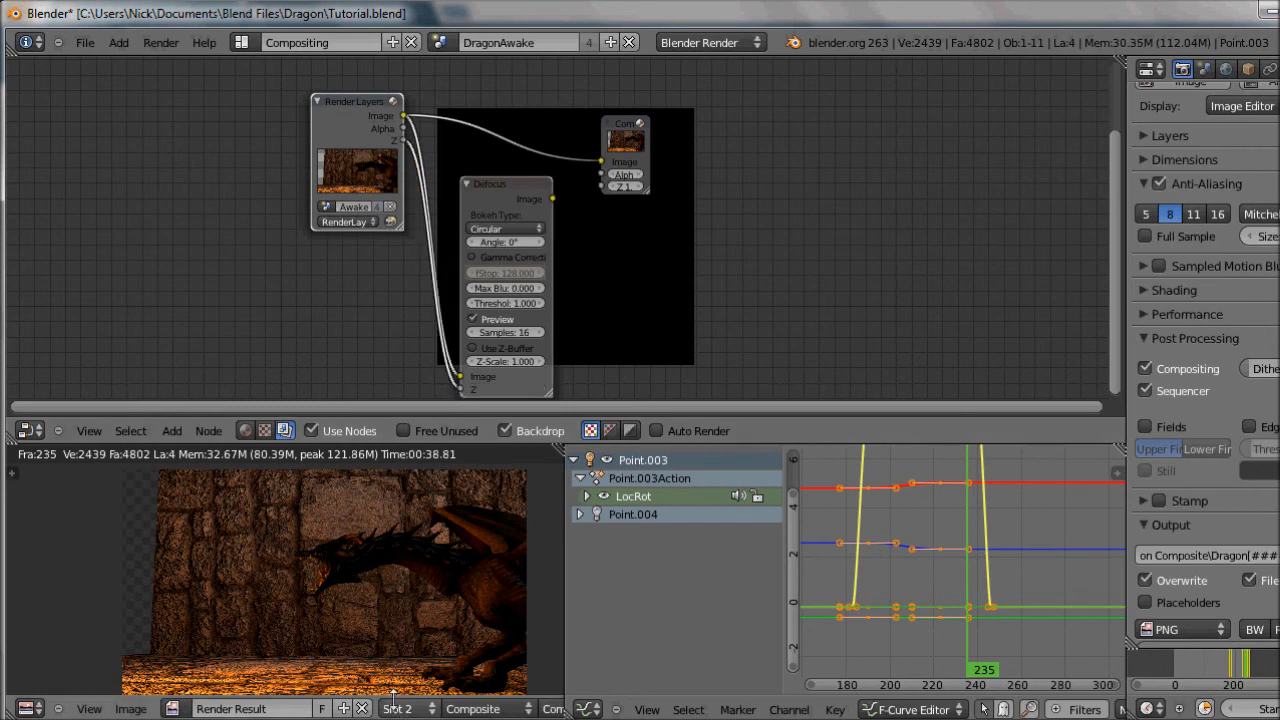
# Display the render result's Z-buffer to examine scene depth, and switch back to the colour image
pyautogui.scroll(-5, 420, 708)
pyautogui.click(467, 708)
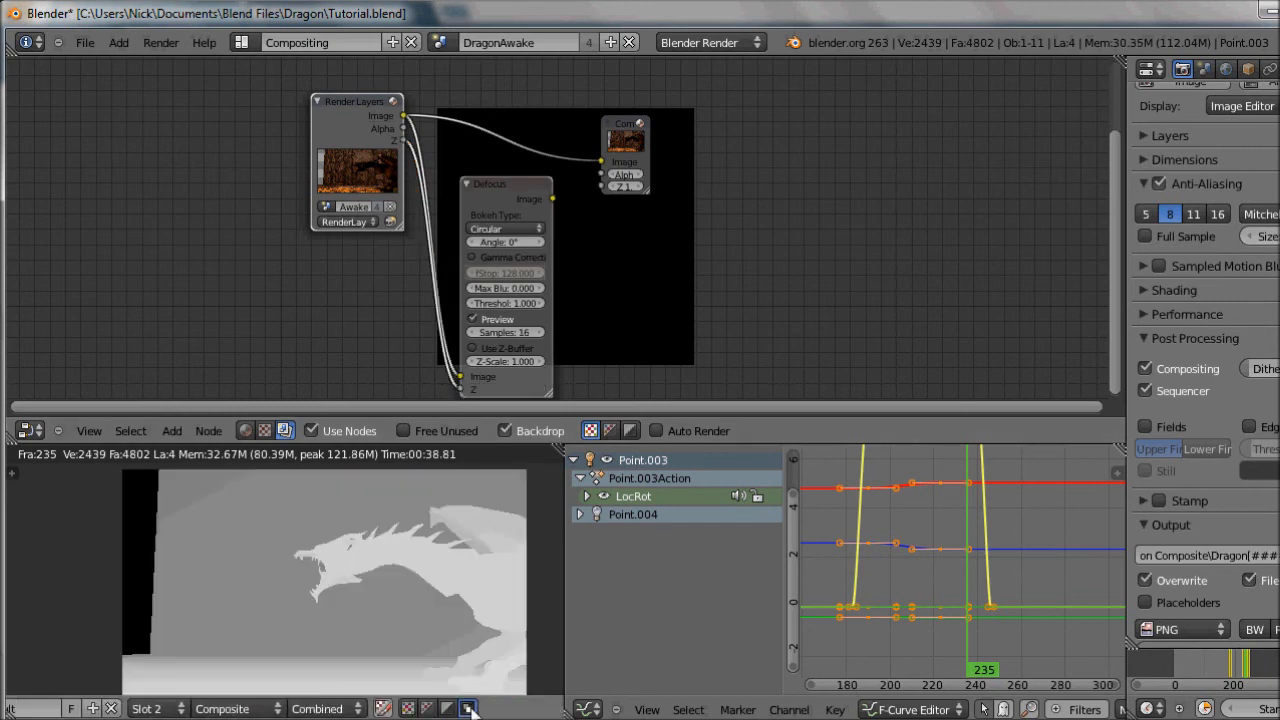
pyautogui.click(427, 708)
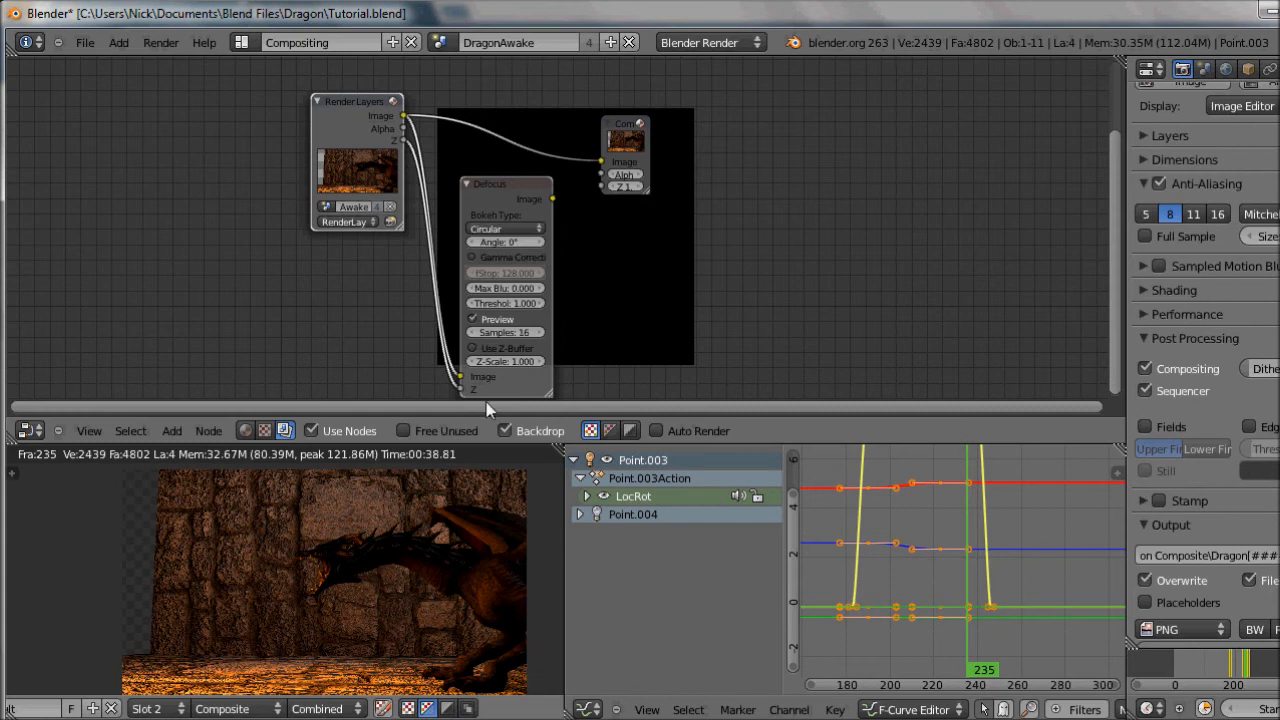
# Link the Defocus node's Image output to the Composite node's Image input in place of the direct render link
pyautogui.scroll(1, 518, 265)
pyautogui.moveTo(518, 265); pyautogui.dragTo(431, 268, button='middle')
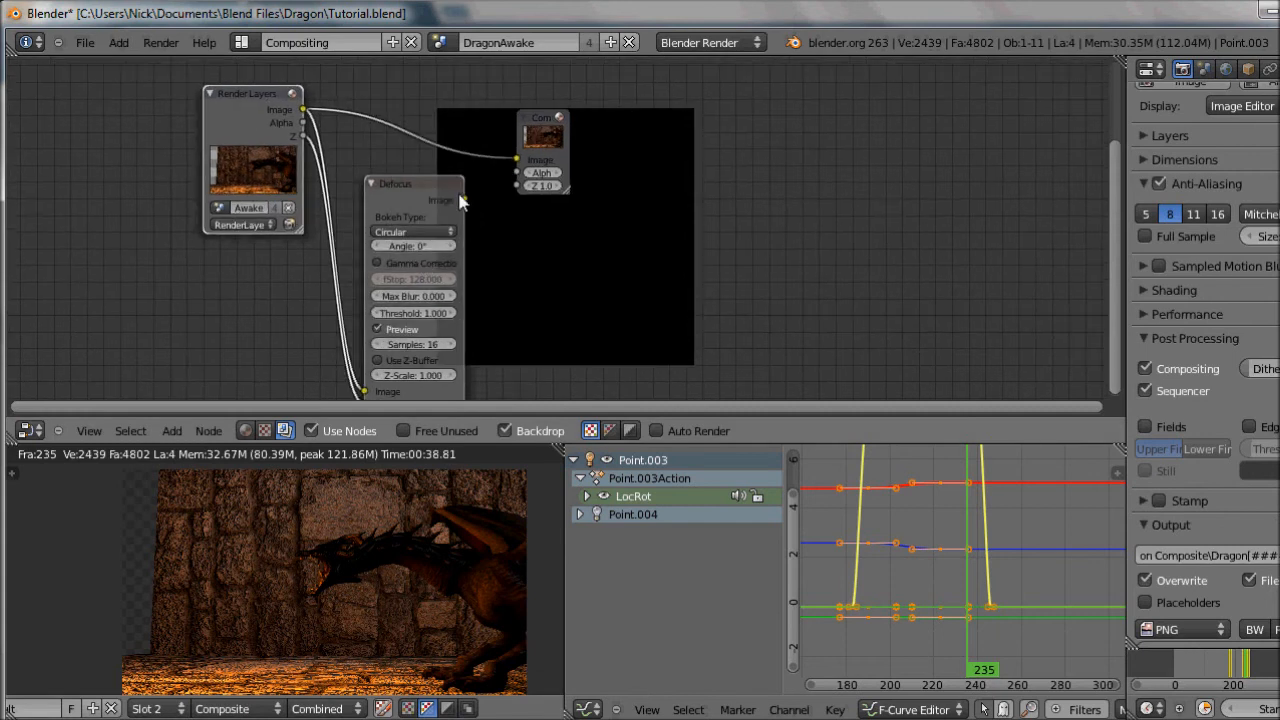
pyautogui.moveTo(463, 199); pyautogui.dragTo(517, 160)
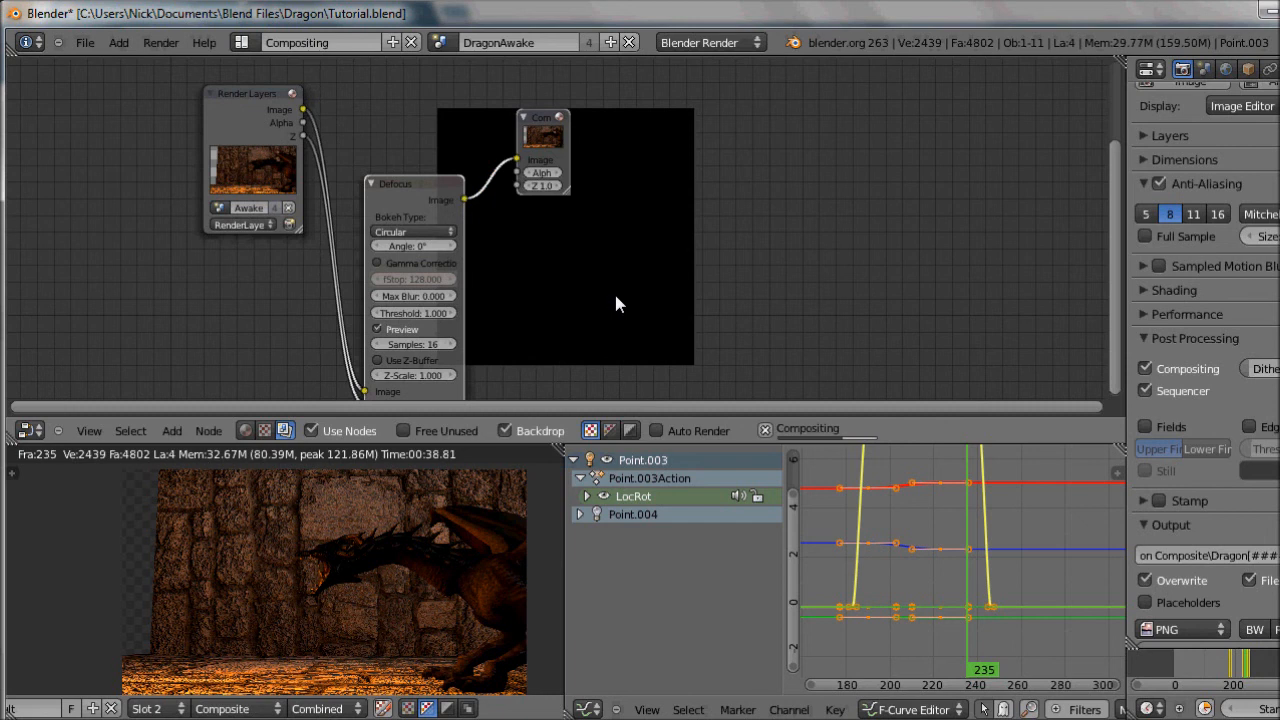
pyautogui.moveTo(408, 571); pyautogui.dragTo(328, 519, button='middle')
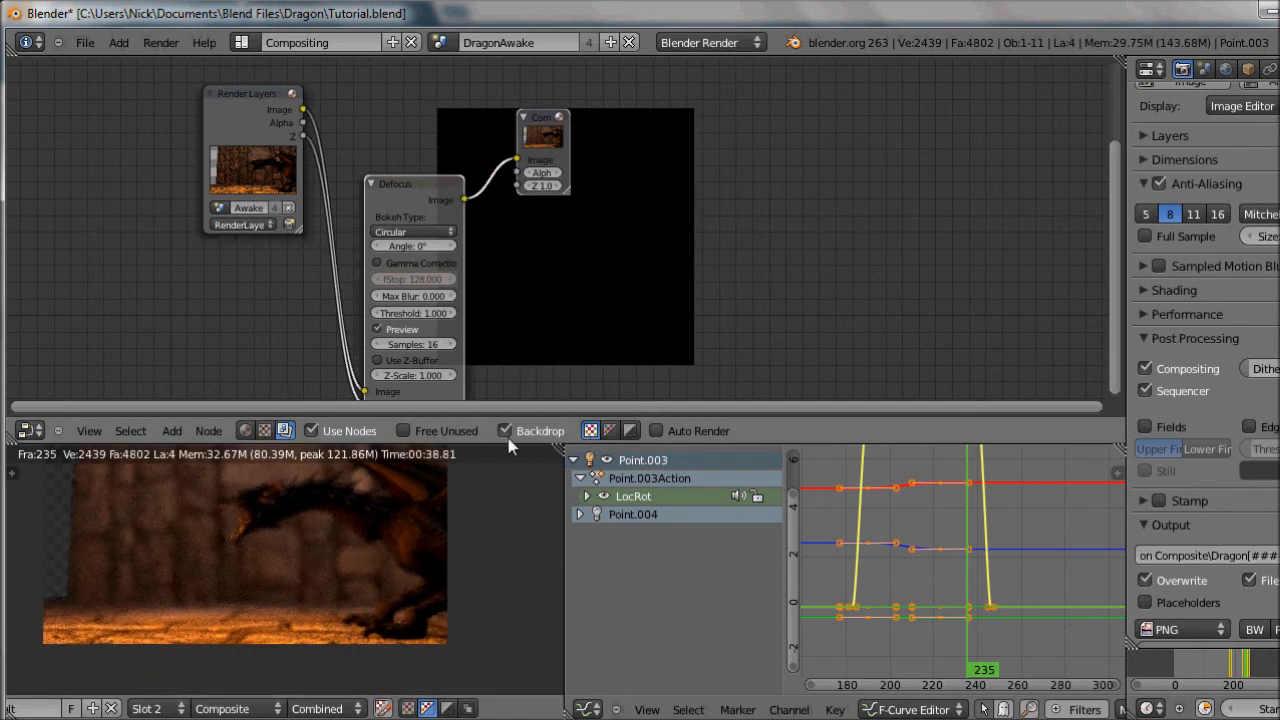
# Add a Viewer output node below the Composite node and feed it the Defocus node's Image output
pyautogui.moveTo(544, 261); pyautogui.dragTo(601, 257, button='middle')
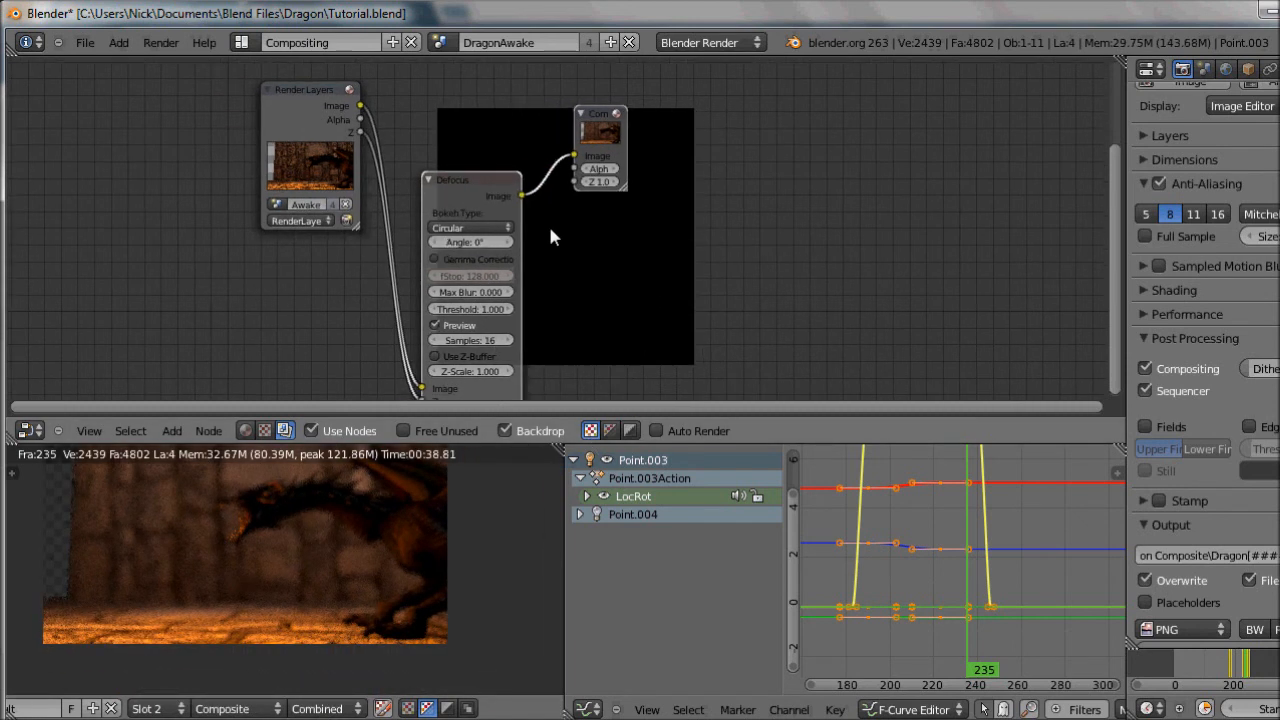
pyautogui.hotkey('shift', 'a')
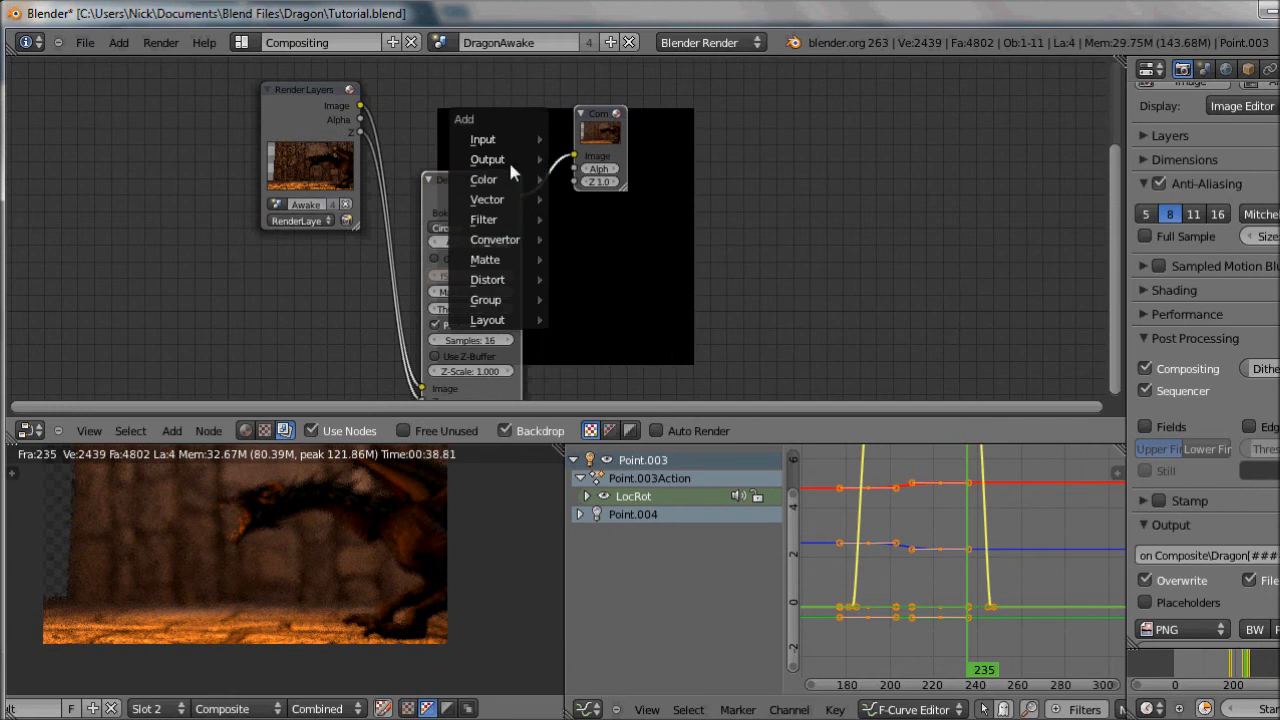
pyautogui.moveTo(512, 170)
pyautogui.click(580, 179)
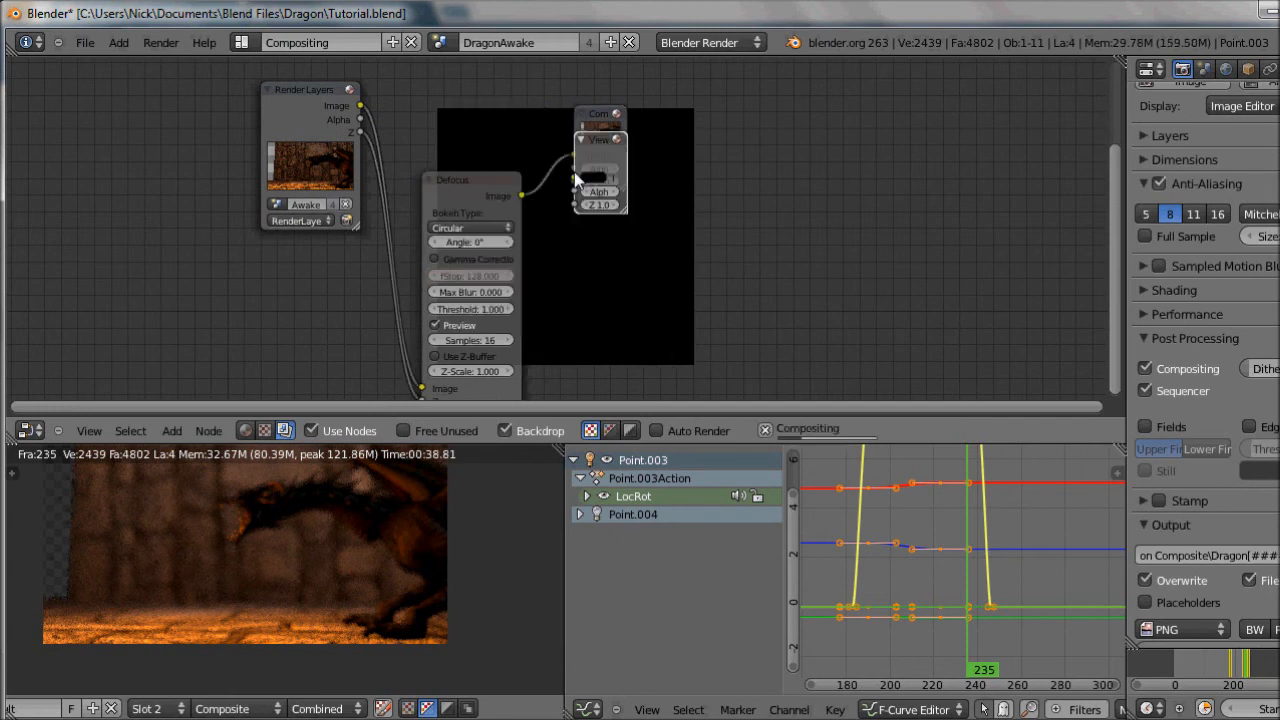
pyautogui.moveTo(622, 165); pyautogui.dragTo(637, 183)
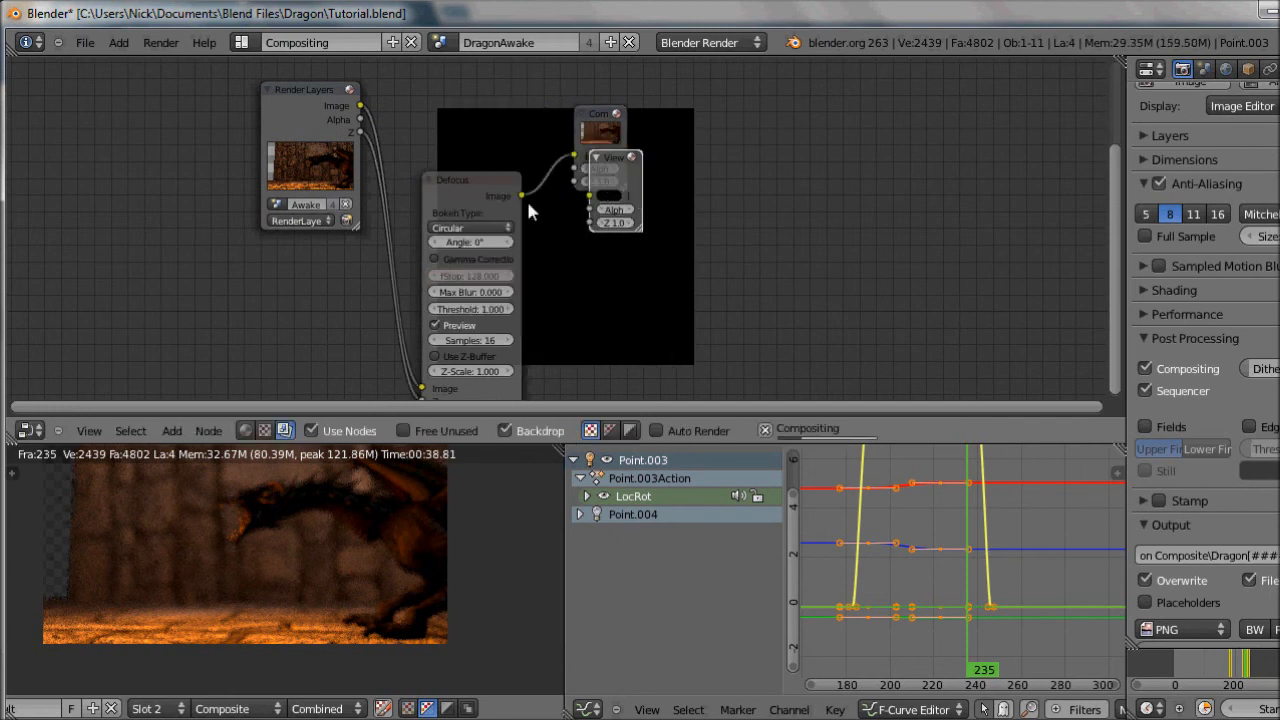
pyautogui.moveTo(522, 196); pyautogui.dragTo(656, 252)
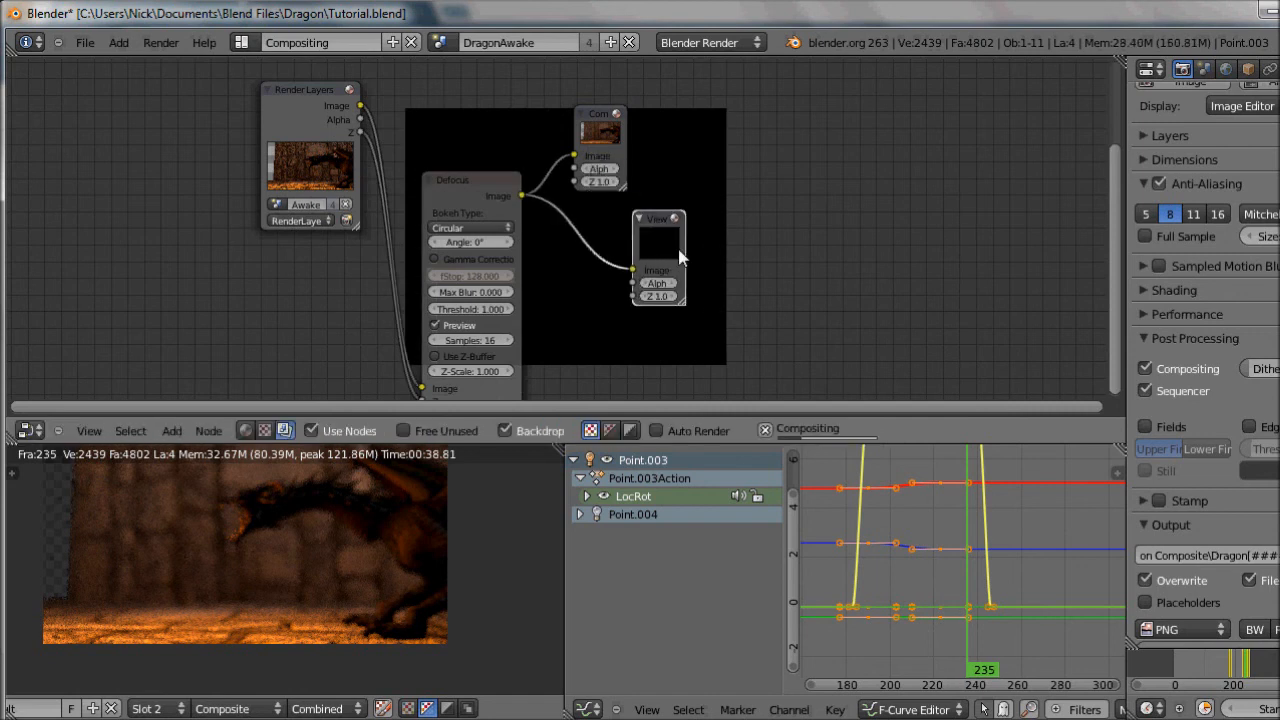
# Turn off the Preview option on the Defocus node
pyautogui.moveTo(695, 258); pyautogui.dragTo(572, 248, button='middle')
pyautogui.scroll(-2, 570, 240)
pyautogui.scroll(3, 570, 240)
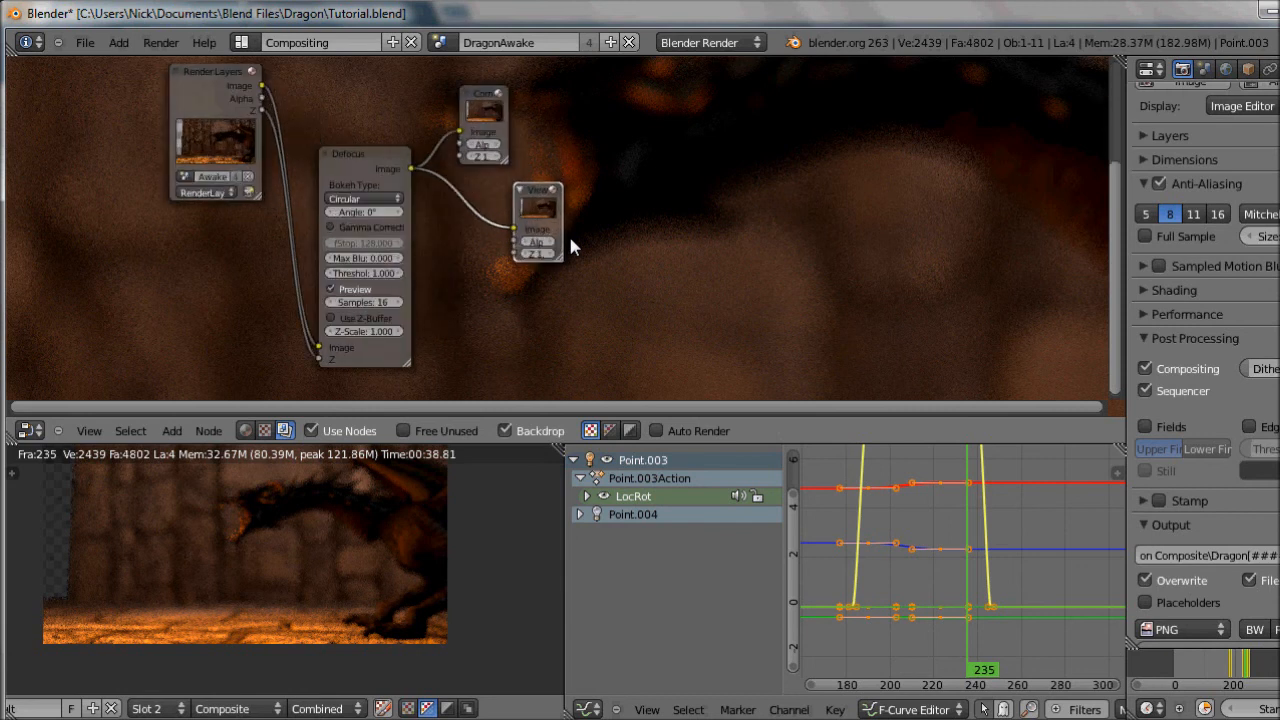
pyautogui.moveTo(571, 159); pyautogui.dragTo(735, 162, button='middle')
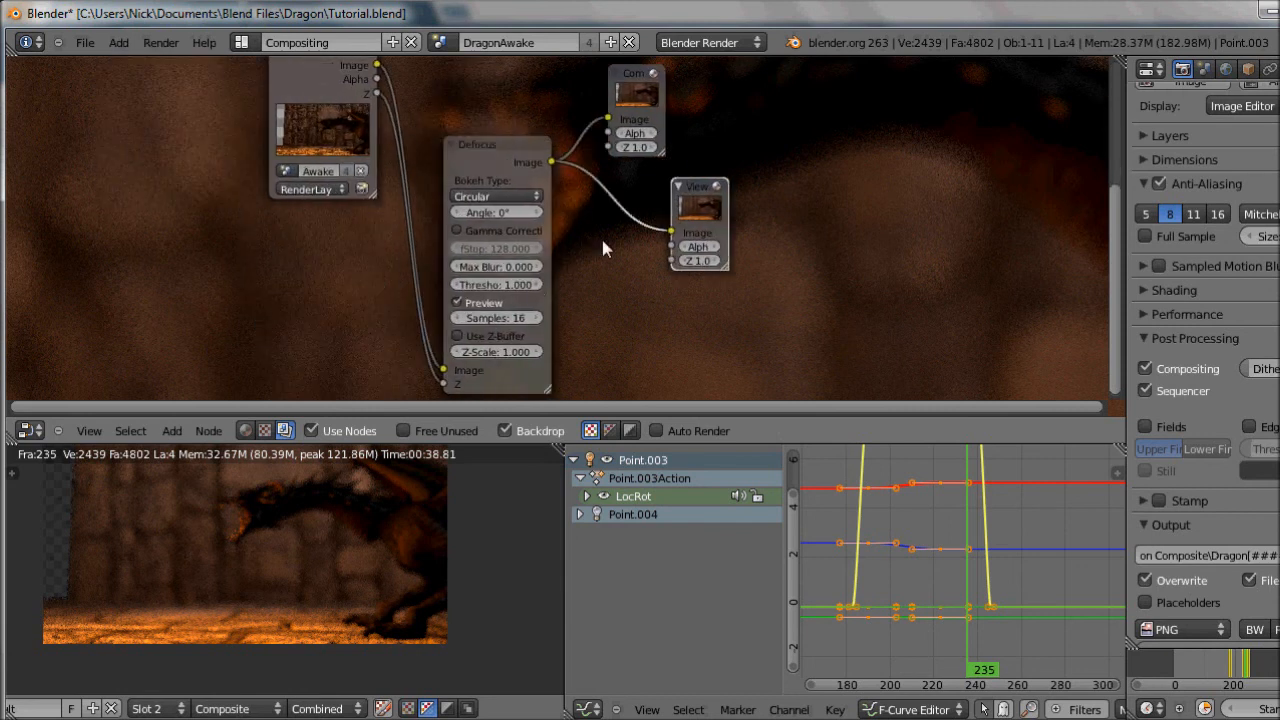
pyautogui.click(458, 305)
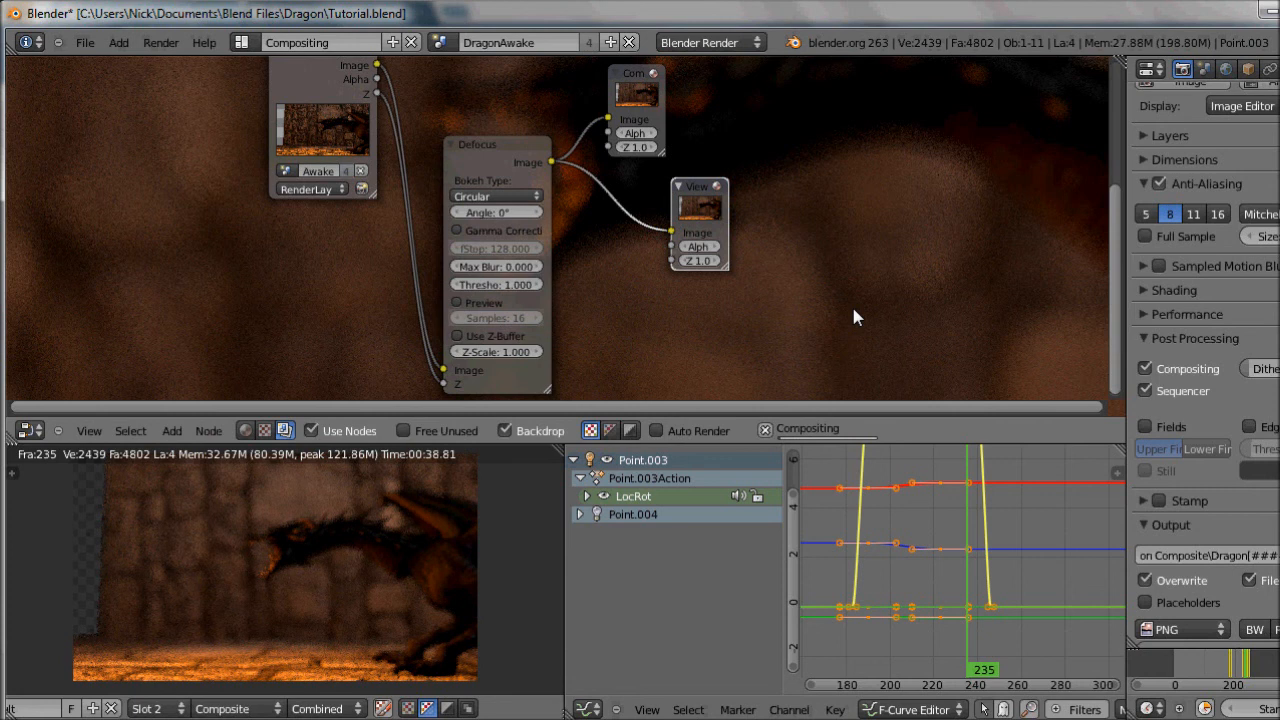
# Try a Z-Scale of 0.3 on the Defocus node, and settle on 0.2
pyautogui.click(521, 351)
pyautogui.click(493, 353)
pyautogui.write('0.3')
pyautogui.press('Return')
pyautogui.click(493, 351)
pyautogui.write('0.')
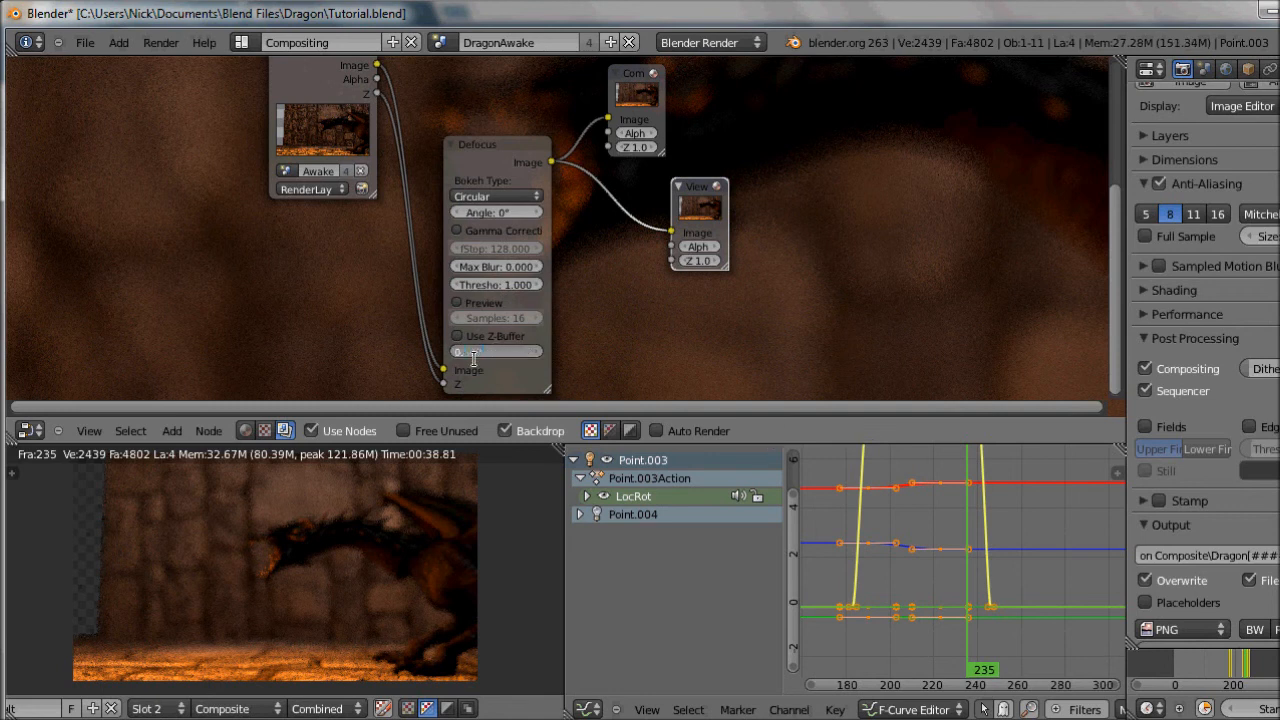
pyautogui.write('2')
pyautogui.press('Return')
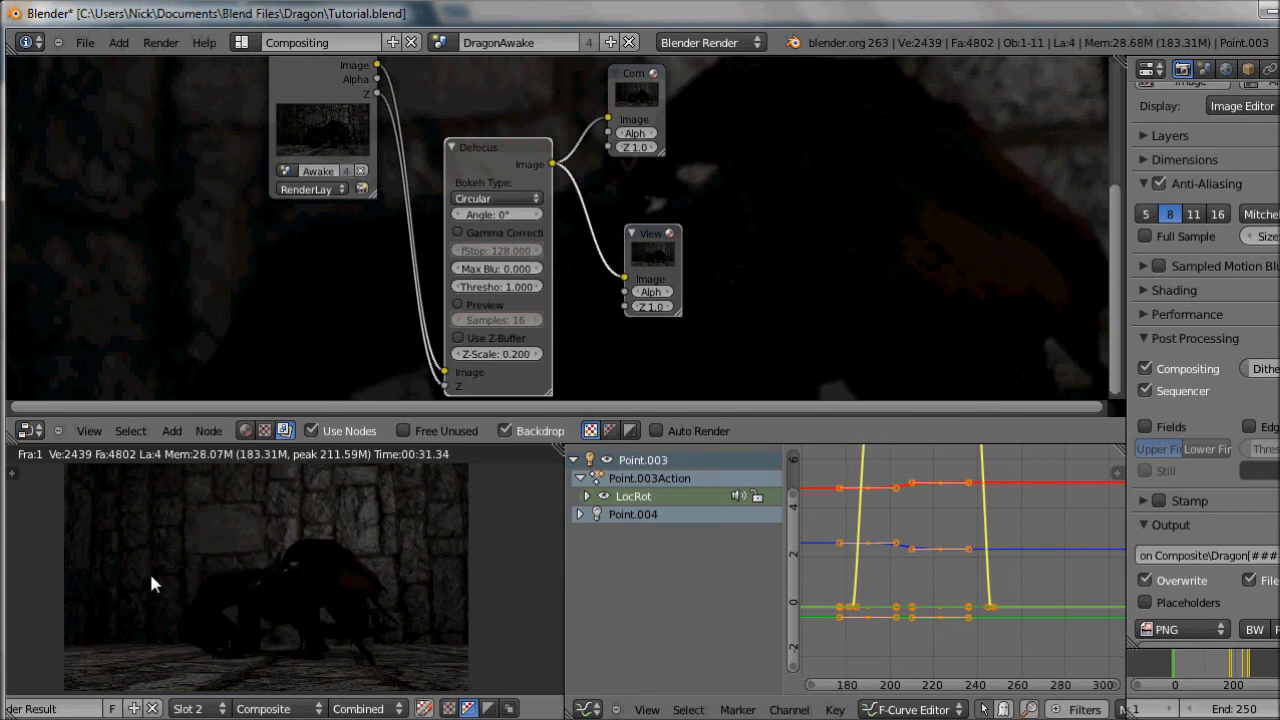
# Raise the Defocus node's Z-Scale to 0.6 while checking the blur on the frame 1 render
pyautogui.moveTo(150, 574); pyautogui.dragTo(191, 634, button='middle')
pyautogui.scroll(4, 149, 552)
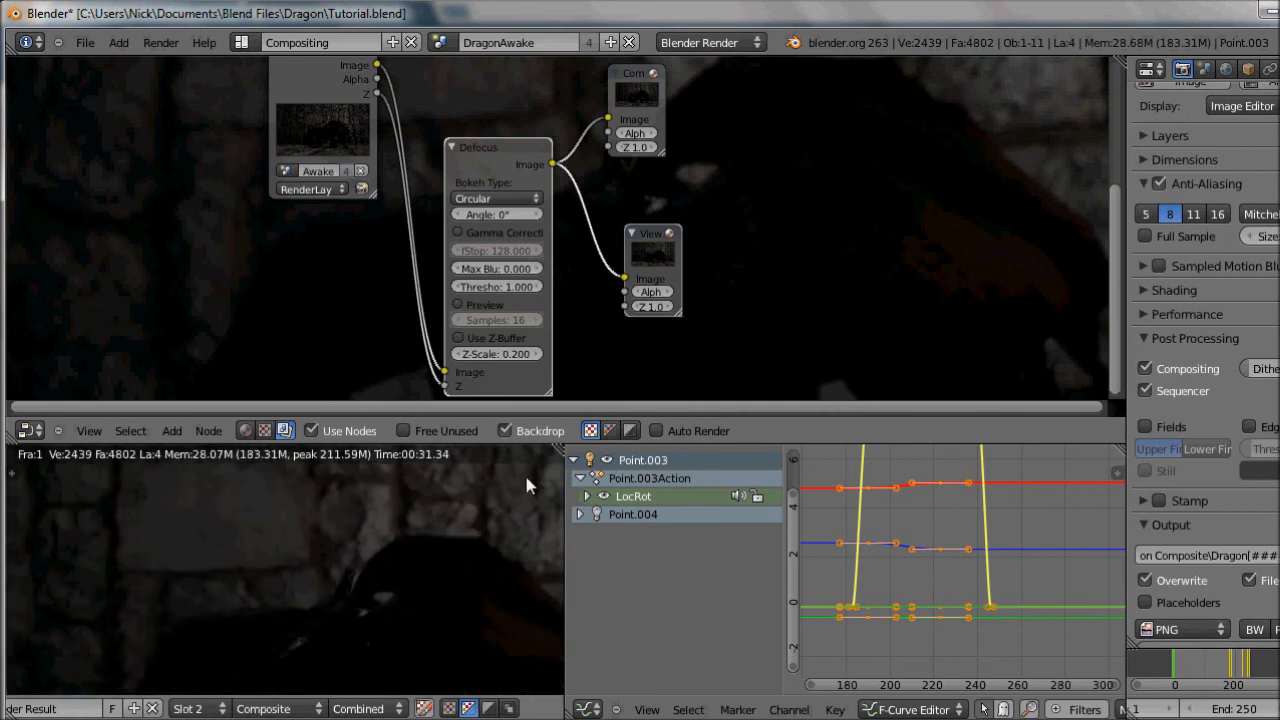
pyautogui.click(539, 354)
pyautogui.click(540, 354)
pyautogui.click(540, 354)
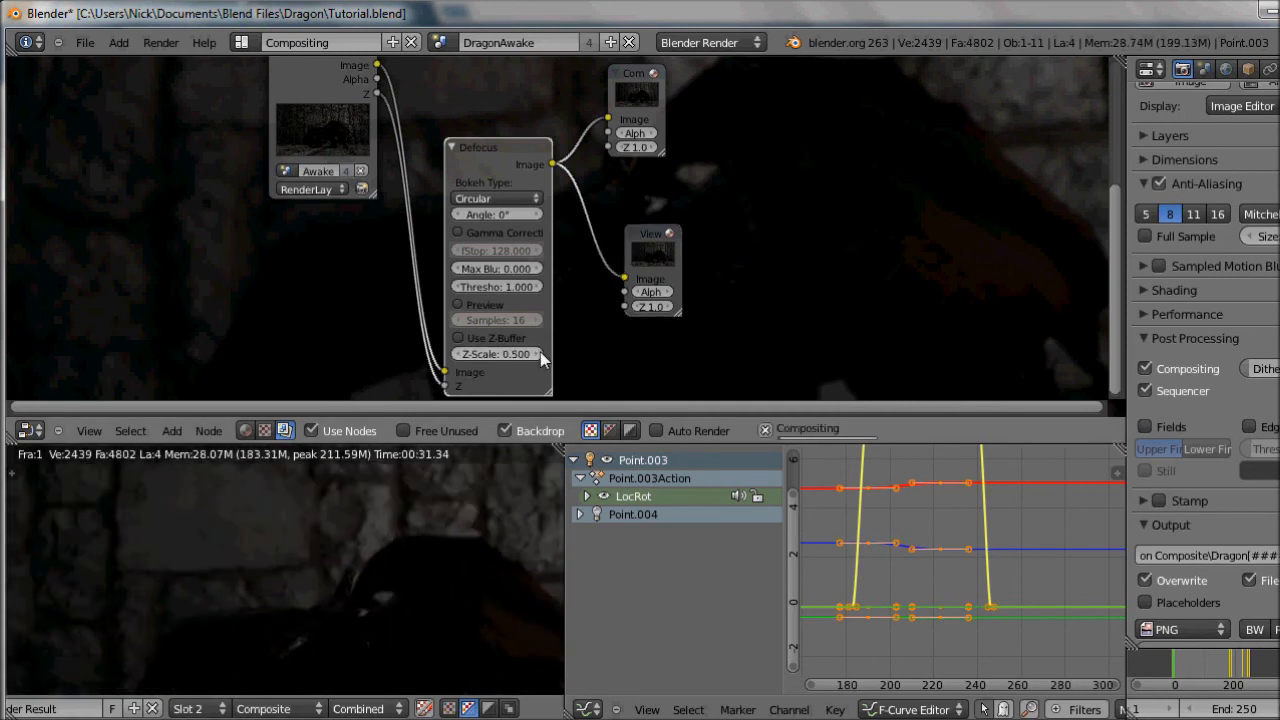
pyautogui.click(540, 354)
# Inspect the blur on the dragon and wall in the render, and raise the Defocus node's Z-Scale to 0.8
pyautogui.moveTo(485, 537); pyautogui.dragTo(437, 514, button='middle')
pyautogui.scroll(-1, 437, 514)
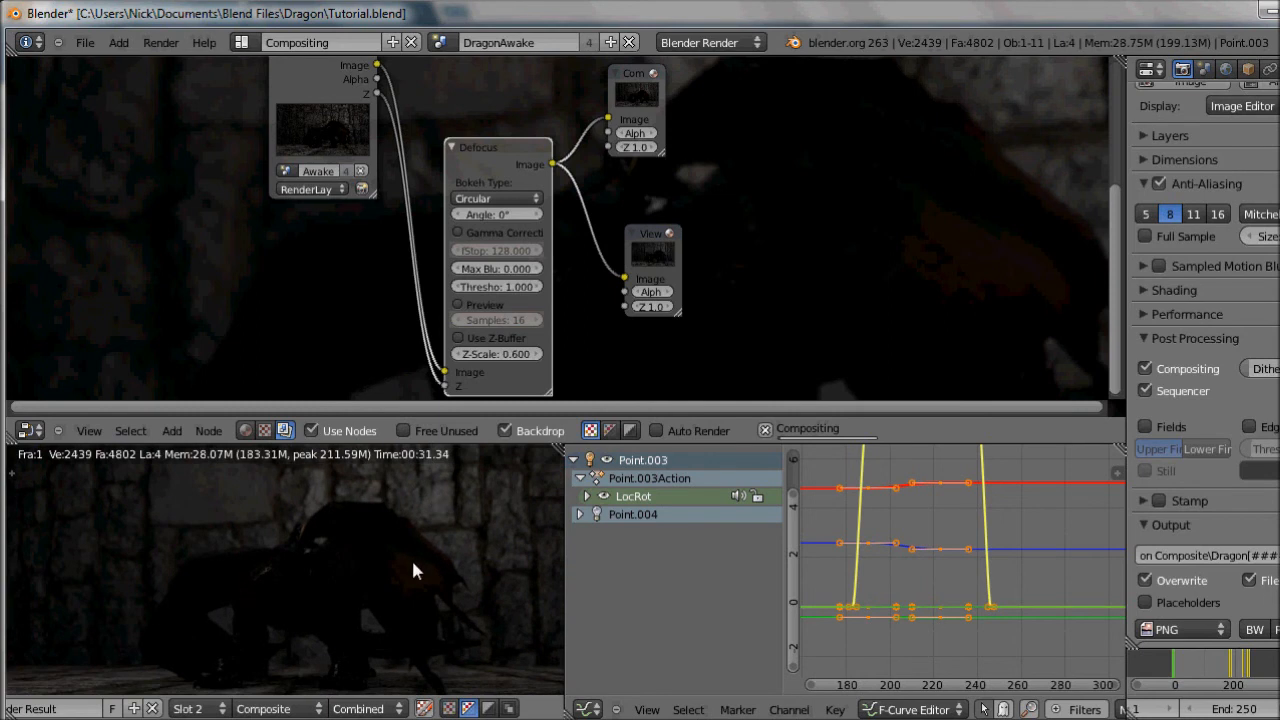
pyautogui.scroll(-2, 411, 557)
pyautogui.moveTo(396, 597); pyautogui.dragTo(416, 609, button='middle')
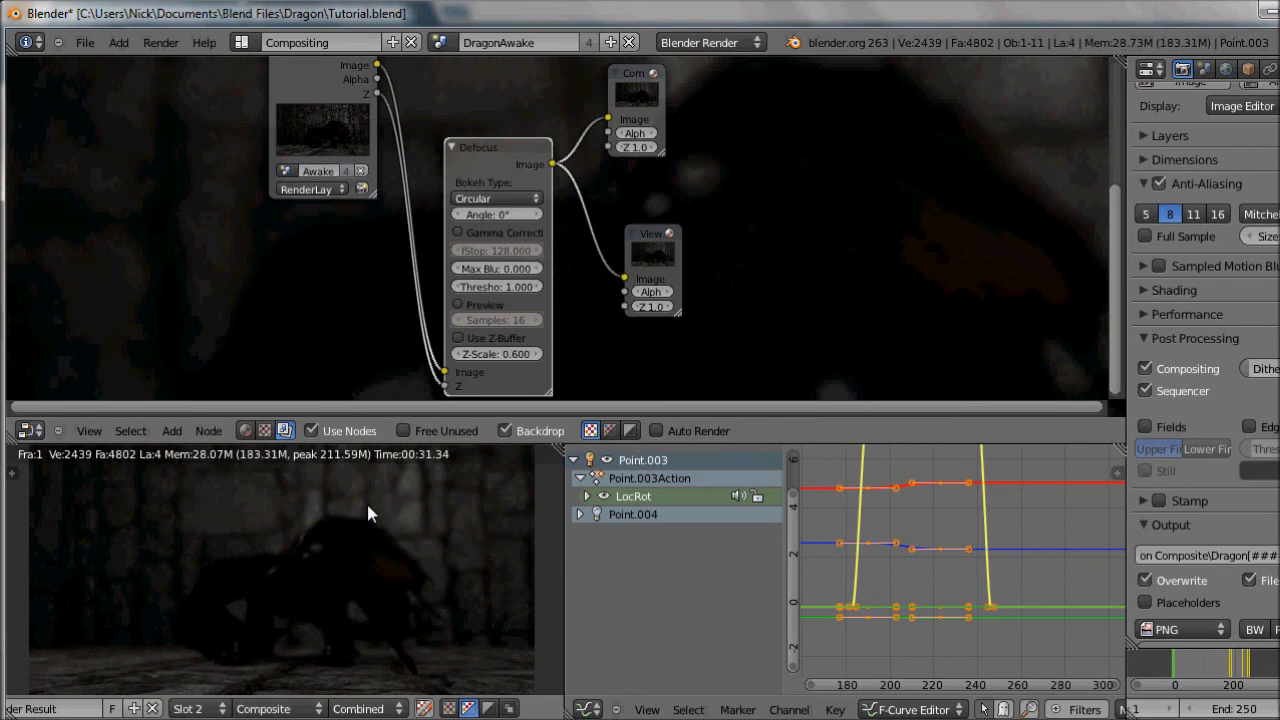
pyautogui.moveTo(358, 562); pyautogui.dragTo(380, 601, button='middle')
pyautogui.scroll(3, 290, 566)
pyautogui.scroll(-3, 388, 602)
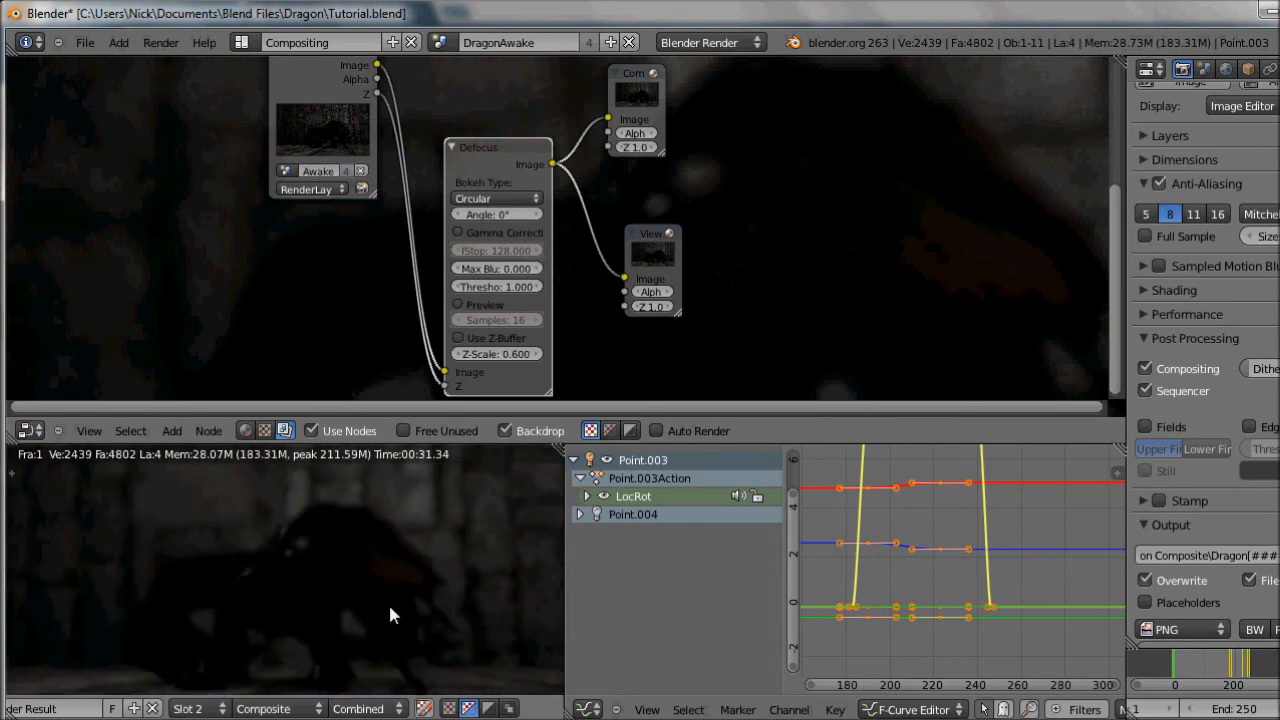
pyautogui.click(516, 356)
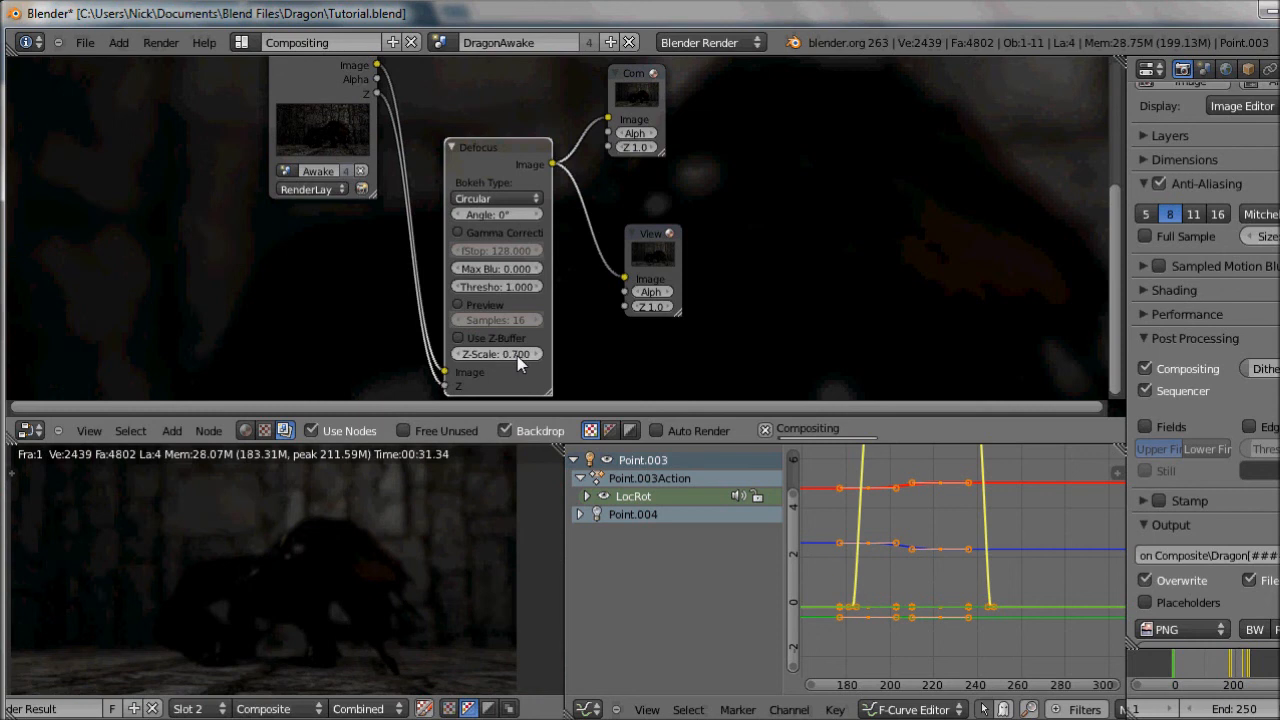
pyautogui.click(538, 354)
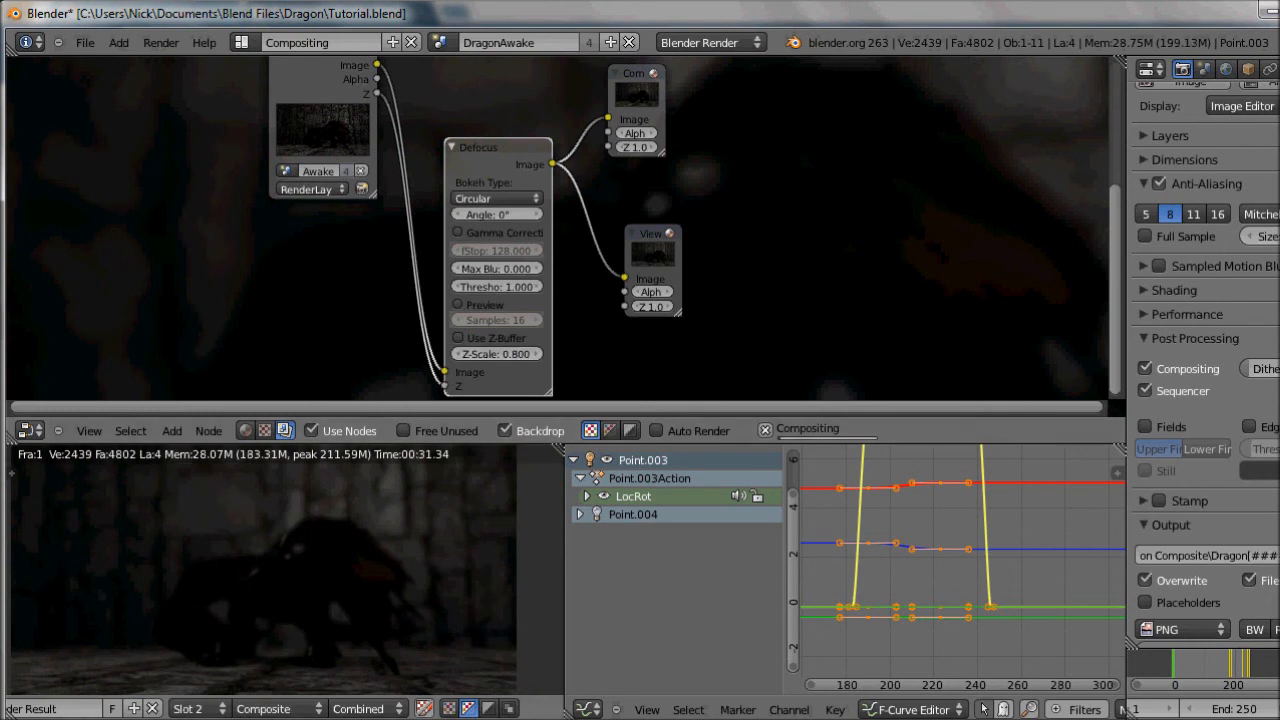
pyautogui.moveTo(395, 595); pyautogui.dragTo(437, 594, button='middle')
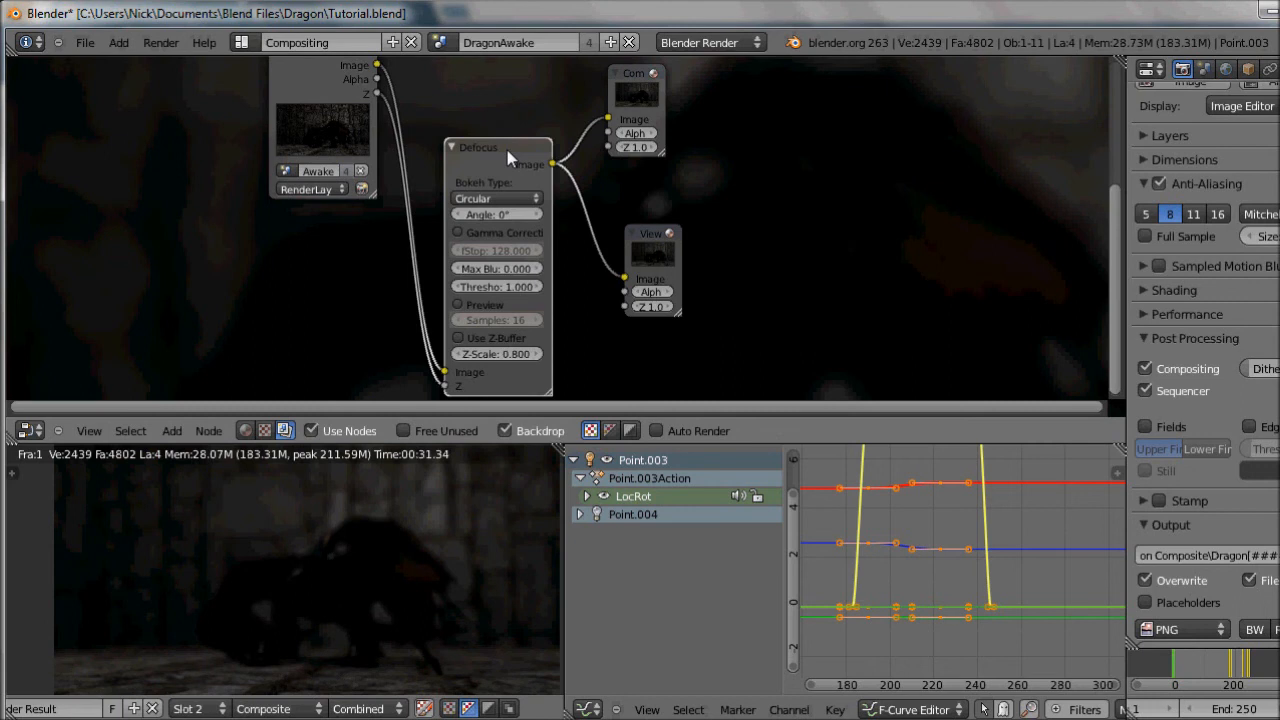
# Collapse the Defocus node, place it beside the Render Layers node, and move the Composite and Viewer nodes farther away from it
pyautogui.moveTo(507, 150); pyautogui.dragTo(519, 178, button='middle')
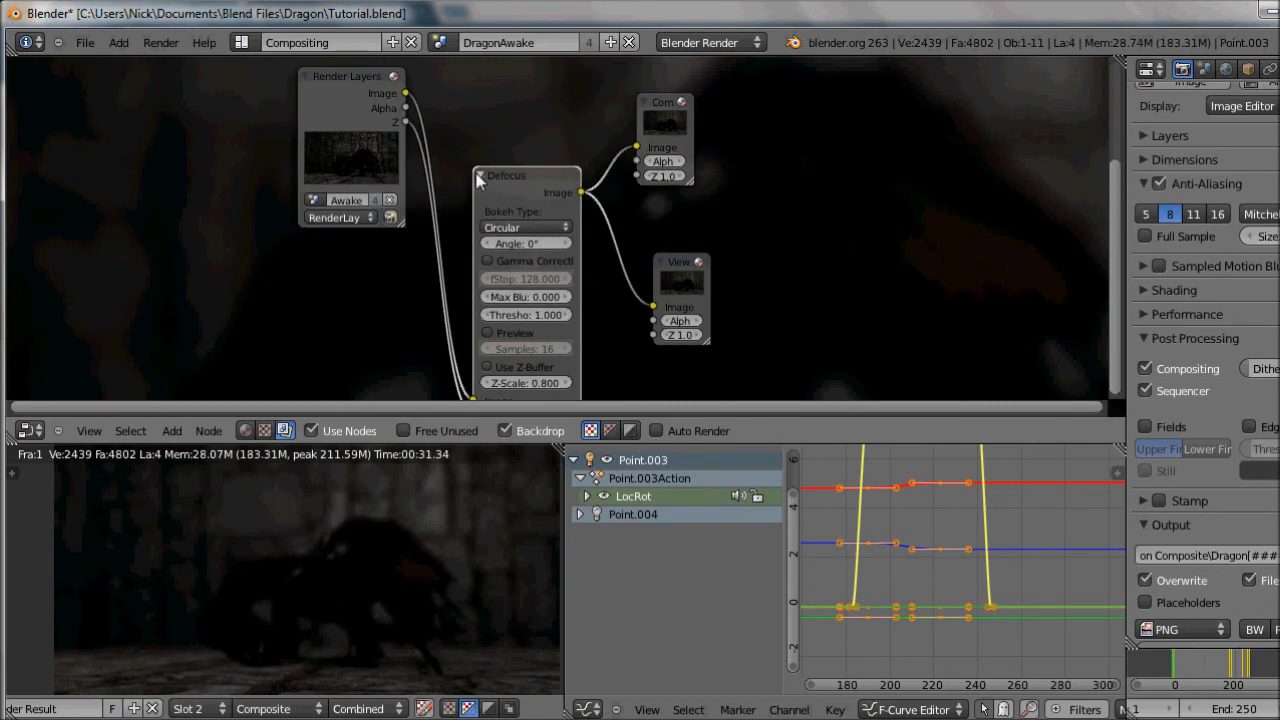
pyautogui.click(479, 177)
pyautogui.moveTo(508, 177); pyautogui.dragTo(543, 80)
pyautogui.moveTo(640, 109); pyautogui.dragTo(806, 43)
pyautogui.moveTo(682, 262); pyautogui.dragTo(769, 177)
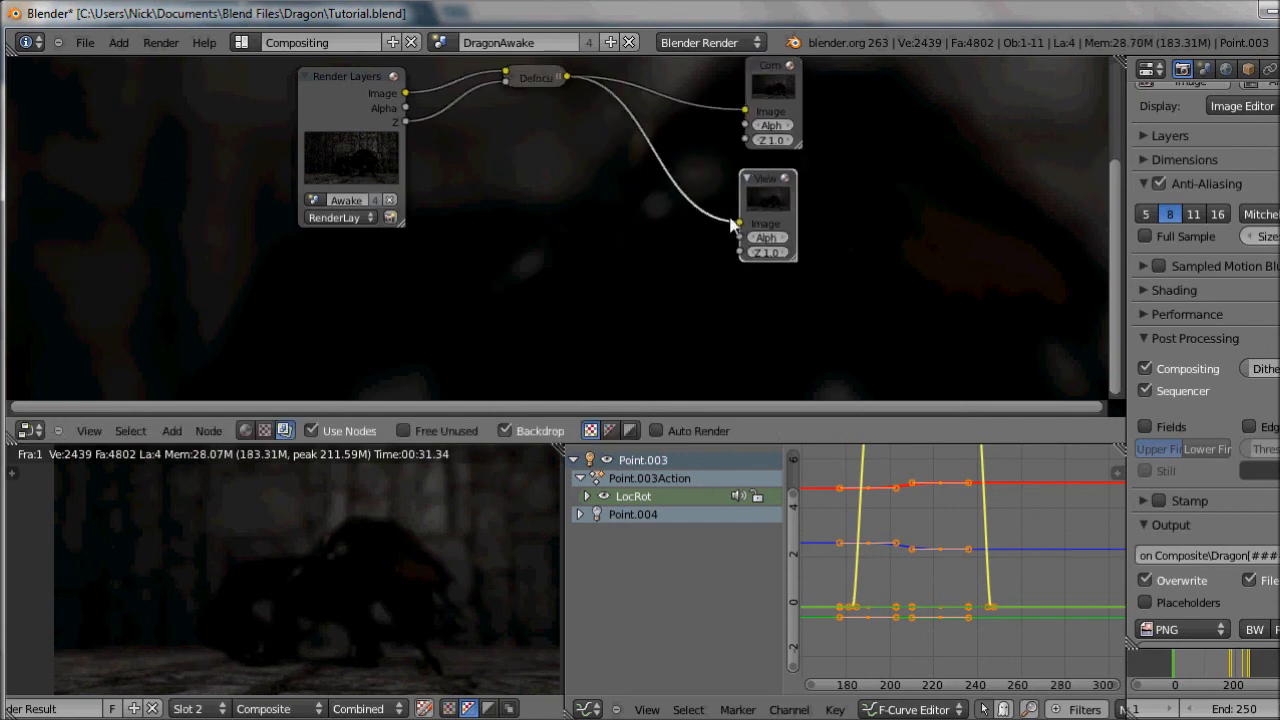
# Disconnect the Viewer node from the Defocus node, and add a Map Value node between the Render Layers and Viewer nodes
pyautogui.moveTo(739, 222); pyautogui.dragTo(684, 212)
pyautogui.hotkey('shift', 'a')
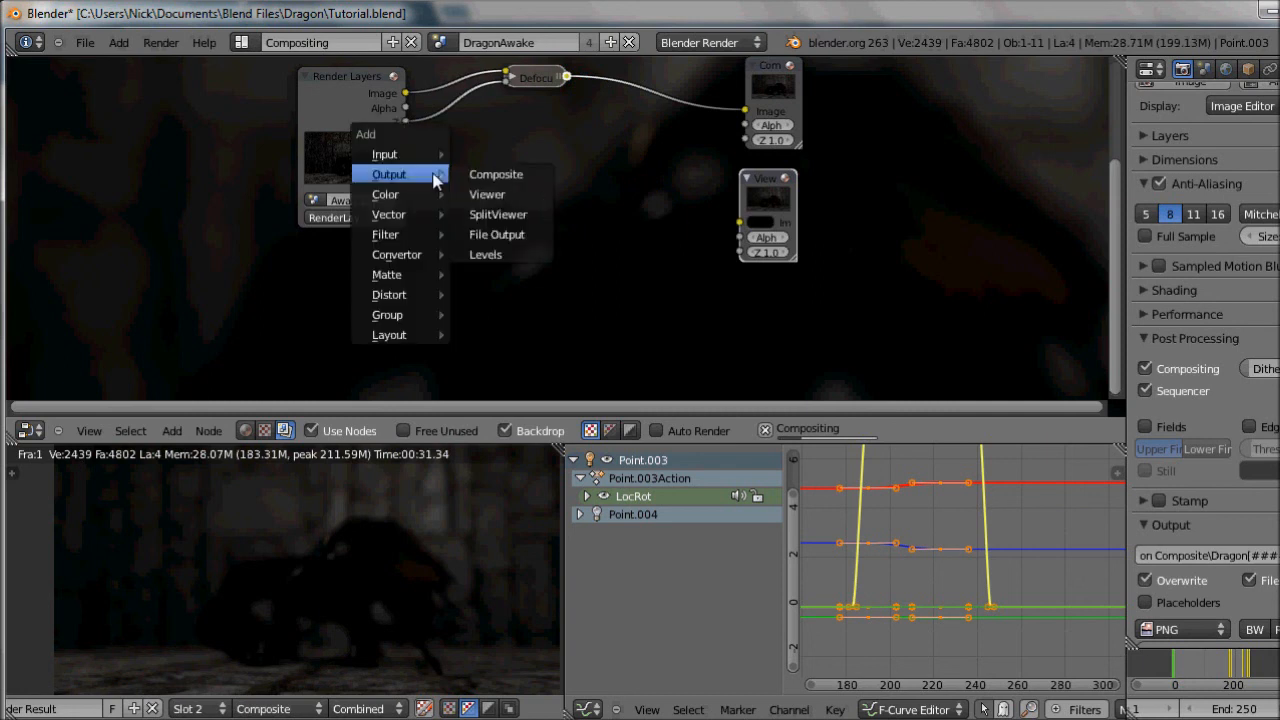
pyautogui.moveTo(425, 233)
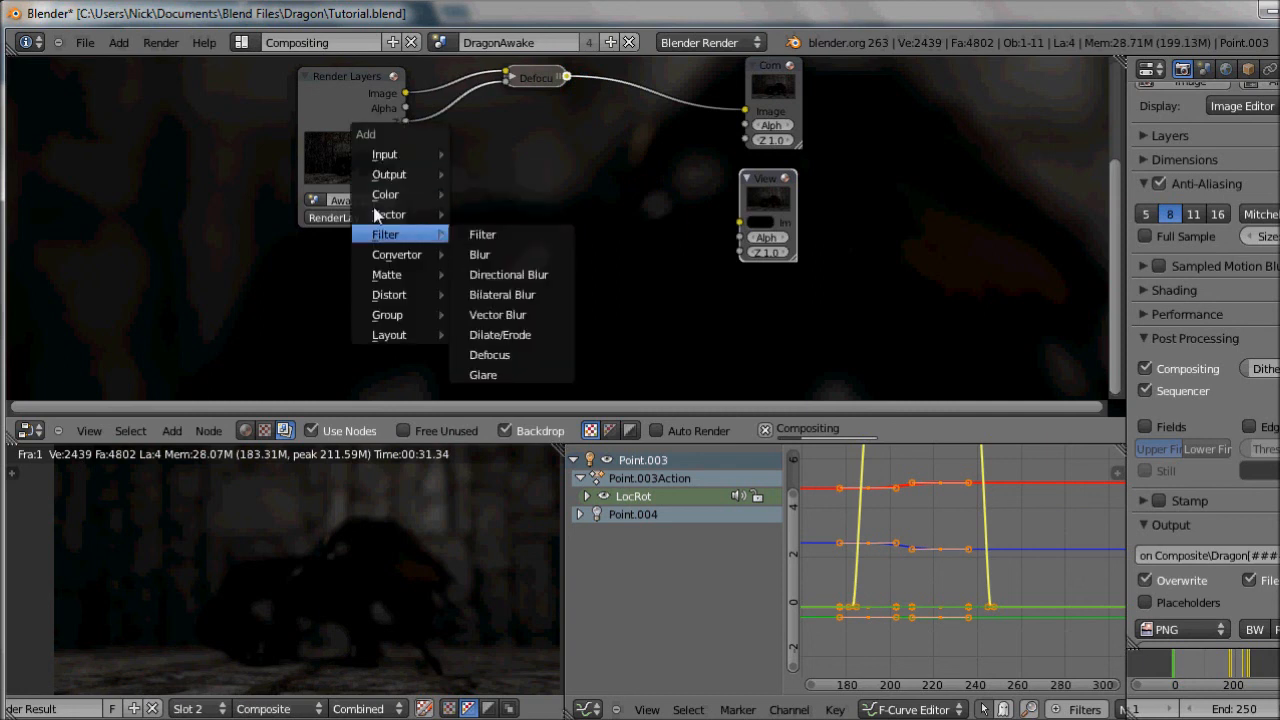
pyautogui.moveTo(405, 214)
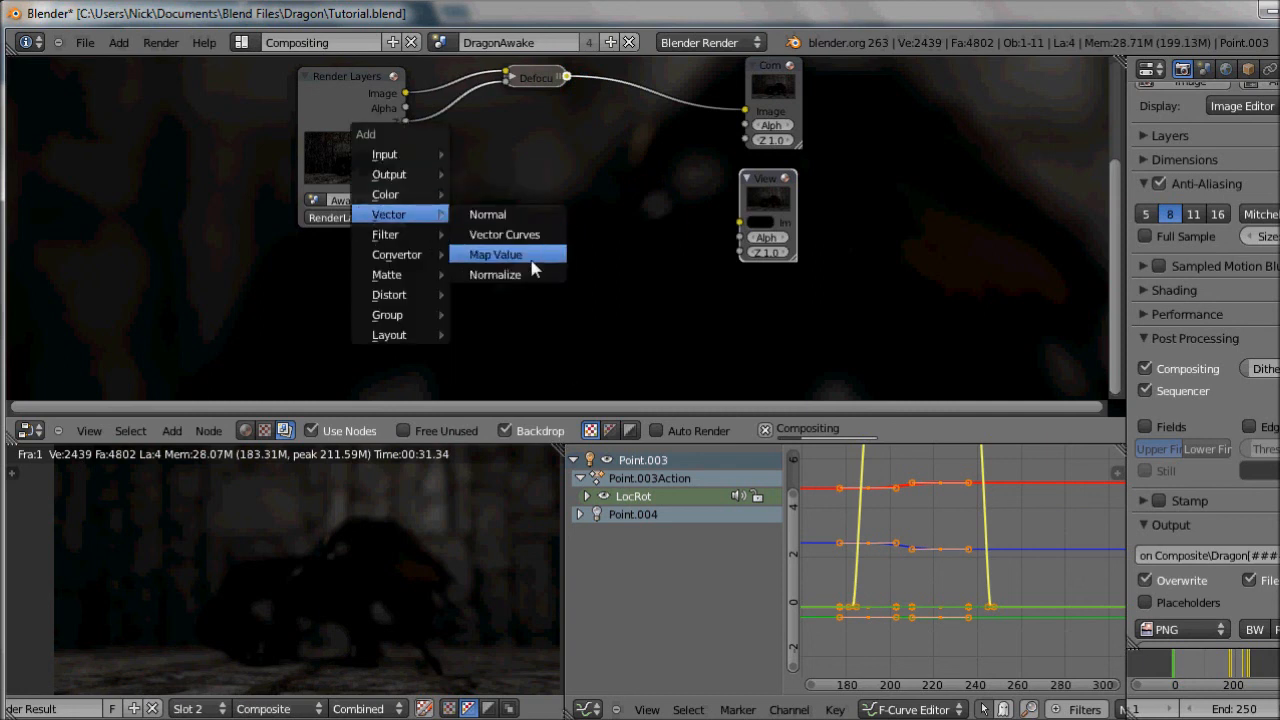
pyautogui.click(495, 254)
pyautogui.moveTo(570, 222); pyautogui.dragTo(578, 195)
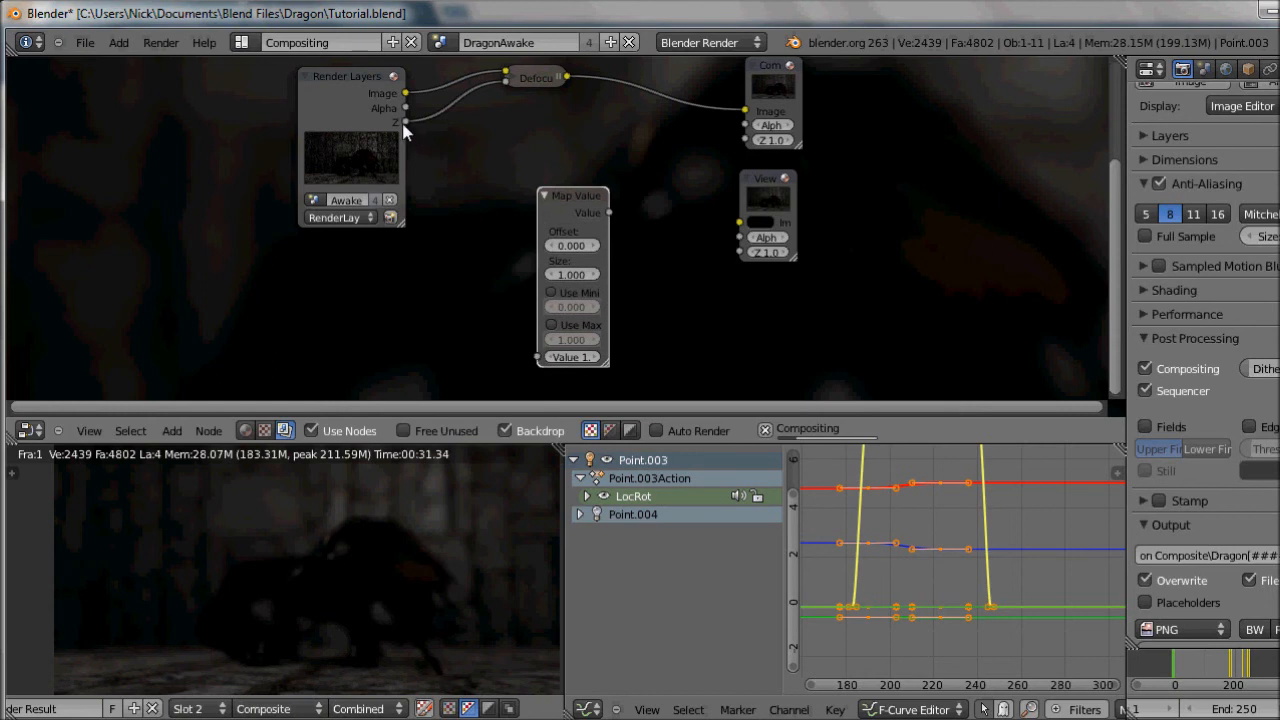
# Link the Render Layers Z output to the Map Value node's input and set its offset to -5
pyautogui.moveTo(405, 122); pyautogui.dragTo(536, 358)
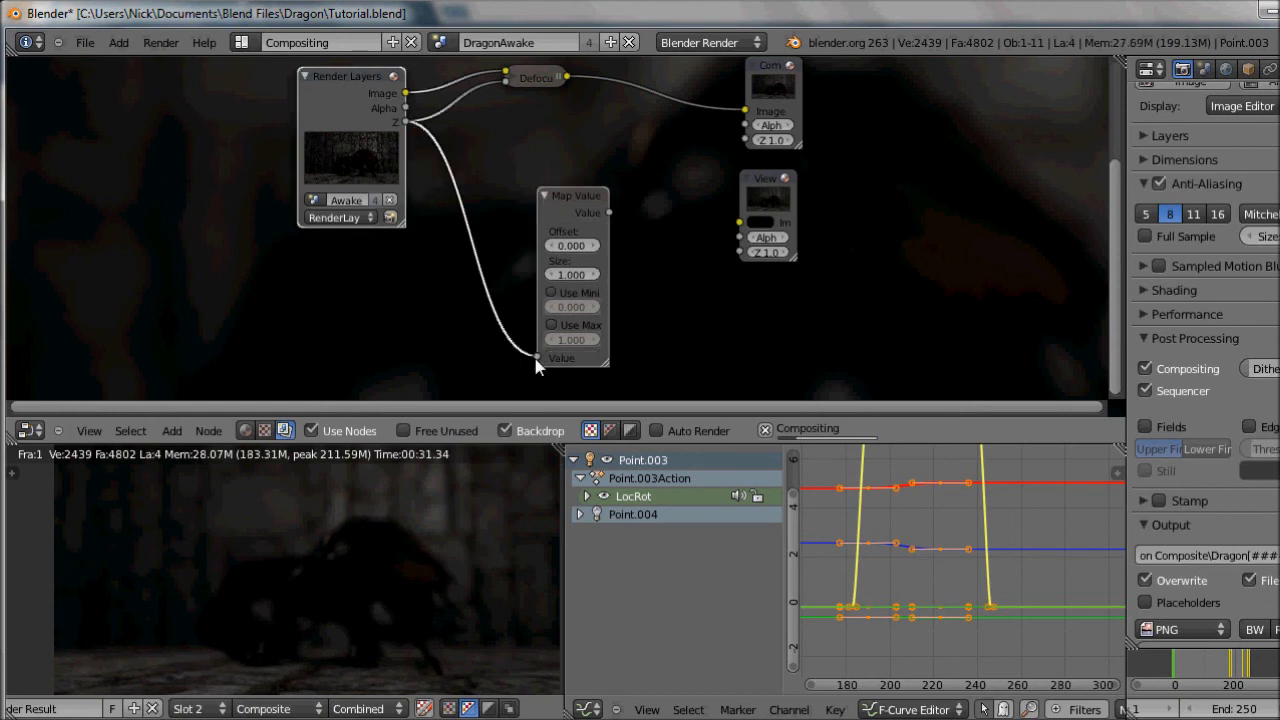
pyautogui.click(568, 246)
pyautogui.write('-5')
pyautogui.press('Return')
# Add a Mix color node between Map Value and the Viewer, and space the neighbouring nodes apart around it
pyautogui.hotkey('shift', 'a')
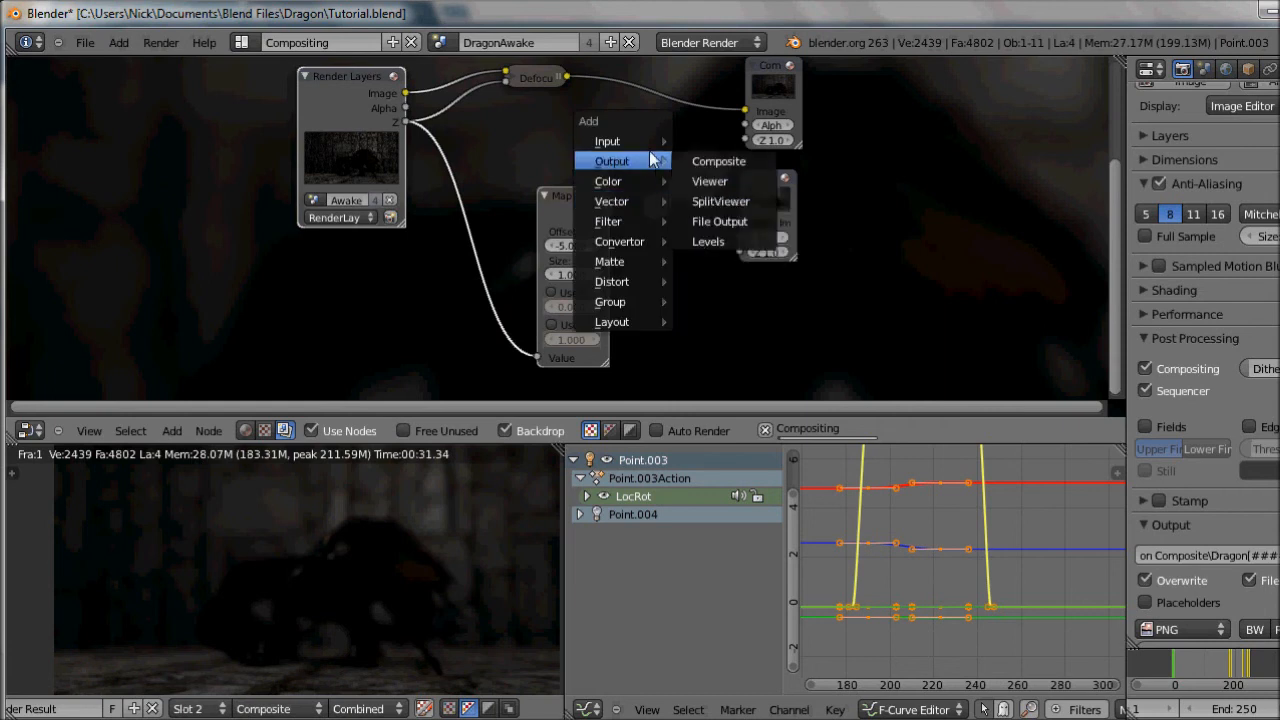
pyautogui.moveTo(629, 188)
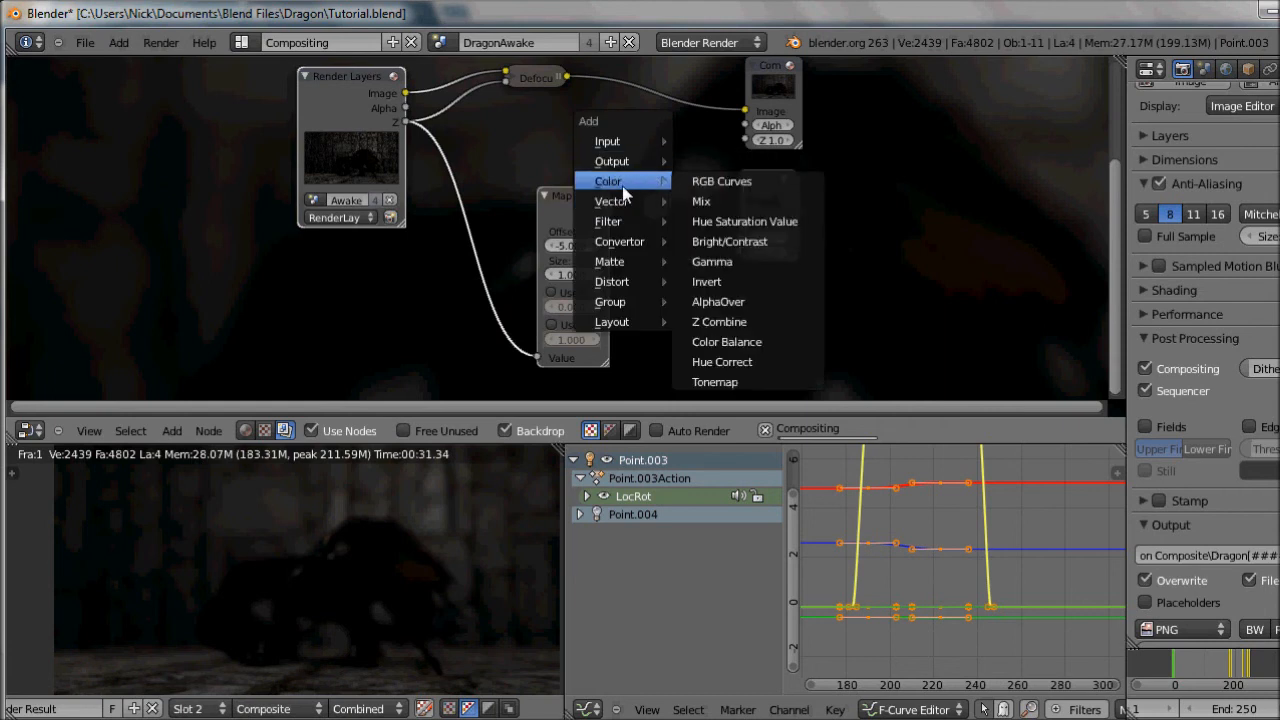
pyautogui.click(741, 204)
pyautogui.press('g')
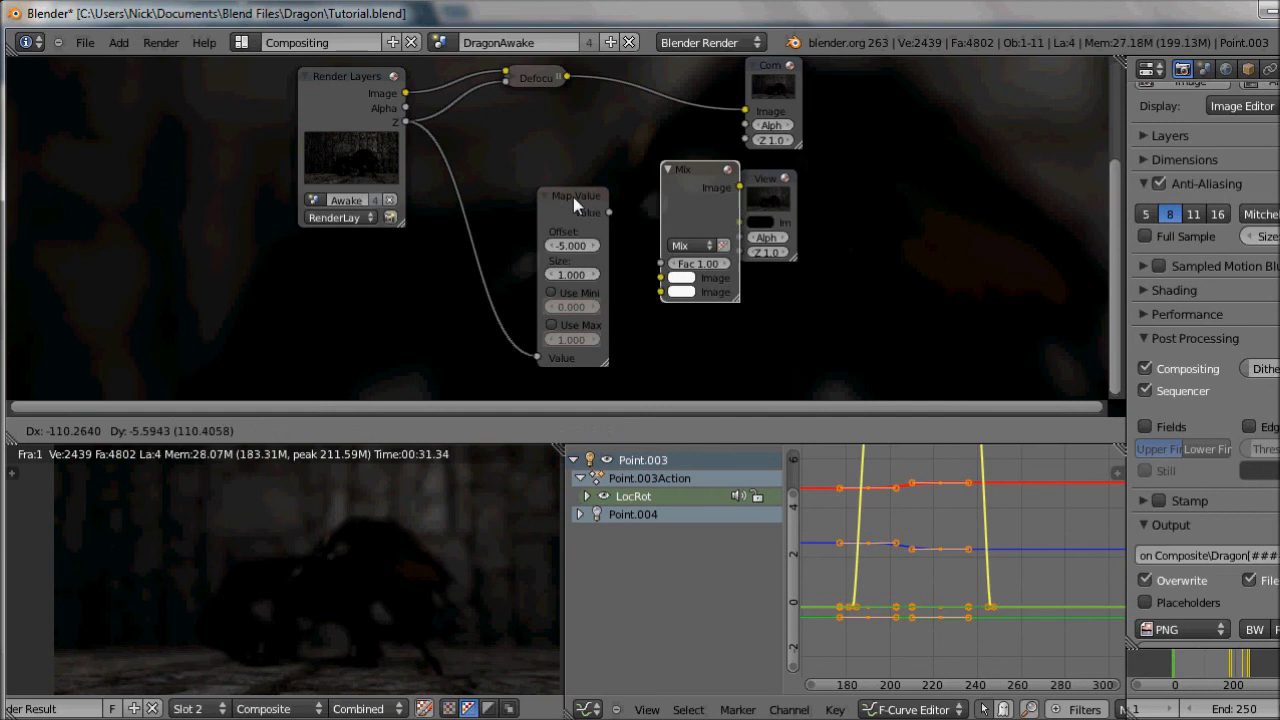
pyautogui.click(549, 195)
pyautogui.moveTo(768, 178); pyautogui.dragTo(795, 175)
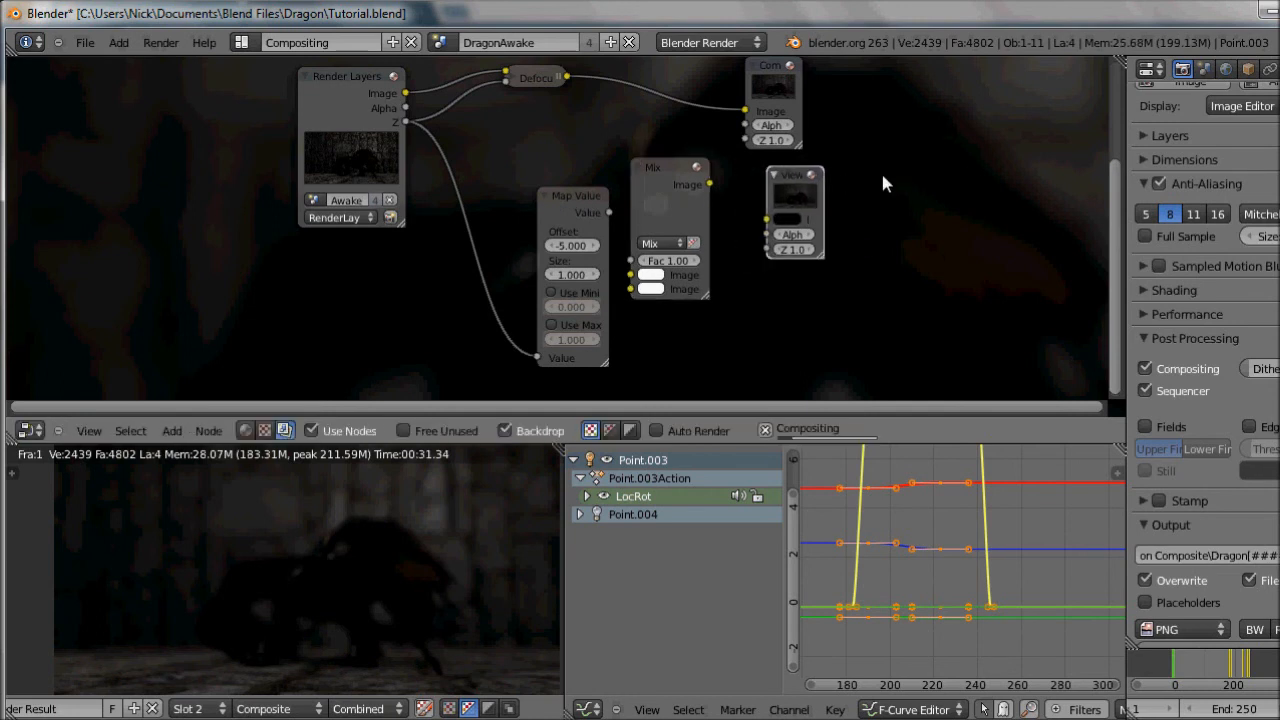
pyautogui.moveTo(571, 201); pyautogui.dragTo(541, 224)
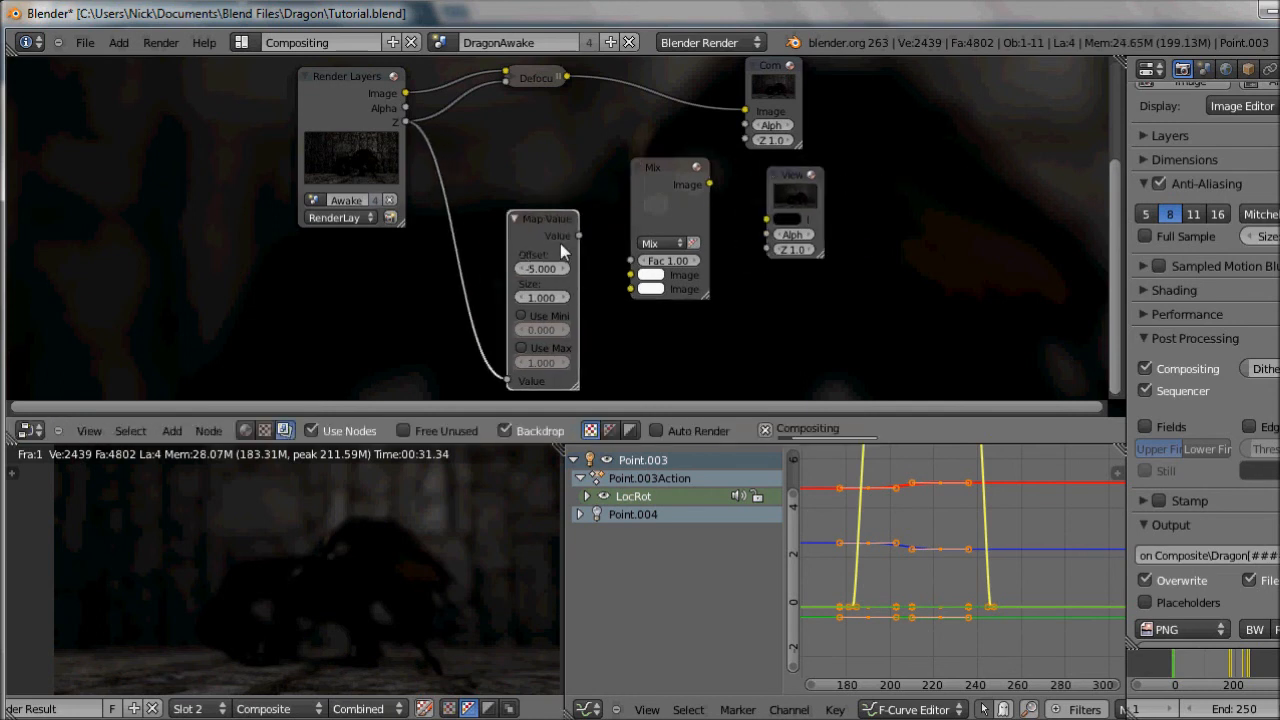
# Link Map Value to the Mix factor, the Render Layers image to its first input and its output to the Viewer, and disconnect Defocus from Composite
pyautogui.moveTo(613, 257); pyautogui.dragTo(631, 260)
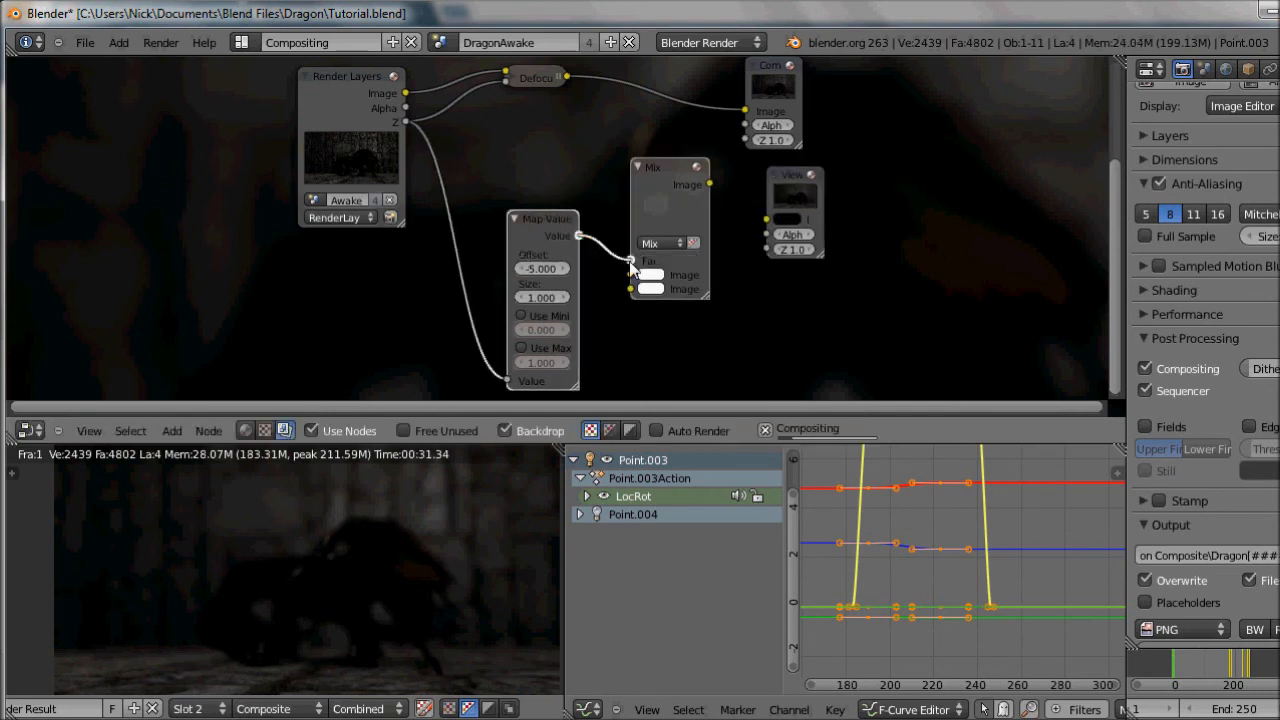
pyautogui.moveTo(406, 94); pyautogui.dragTo(634, 275)
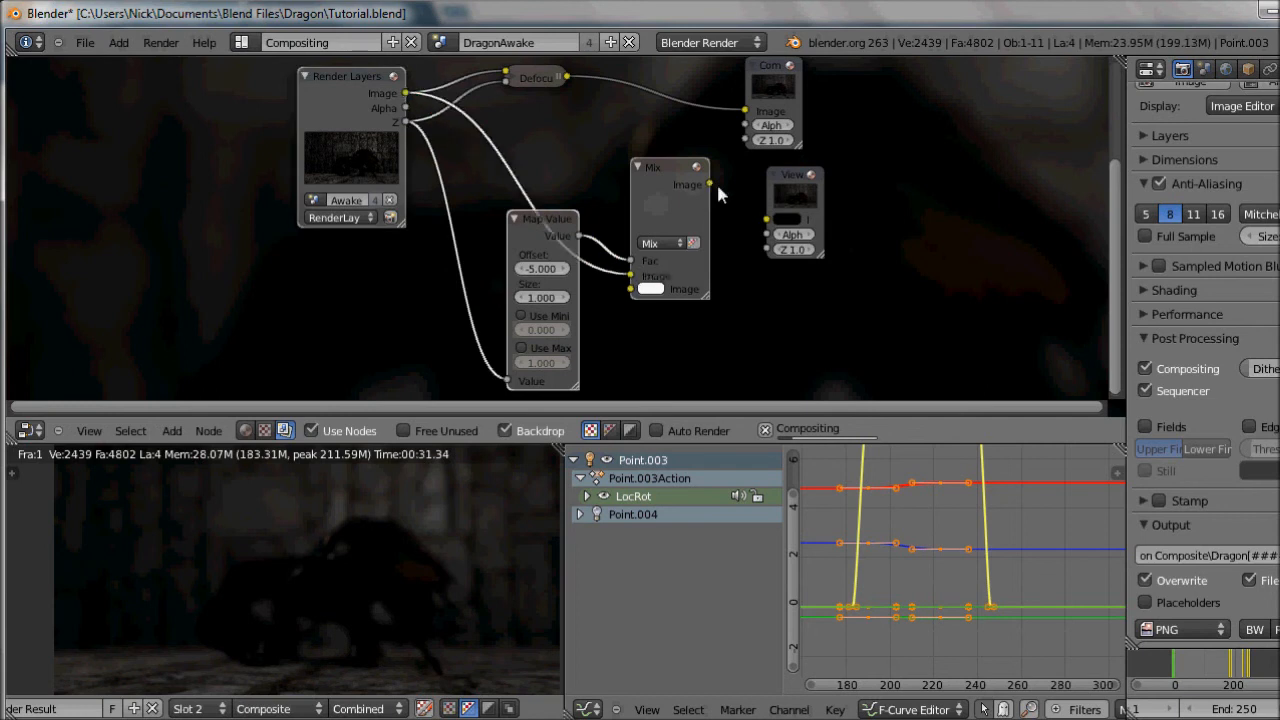
pyautogui.moveTo(709, 184); pyautogui.dragTo(766, 221)
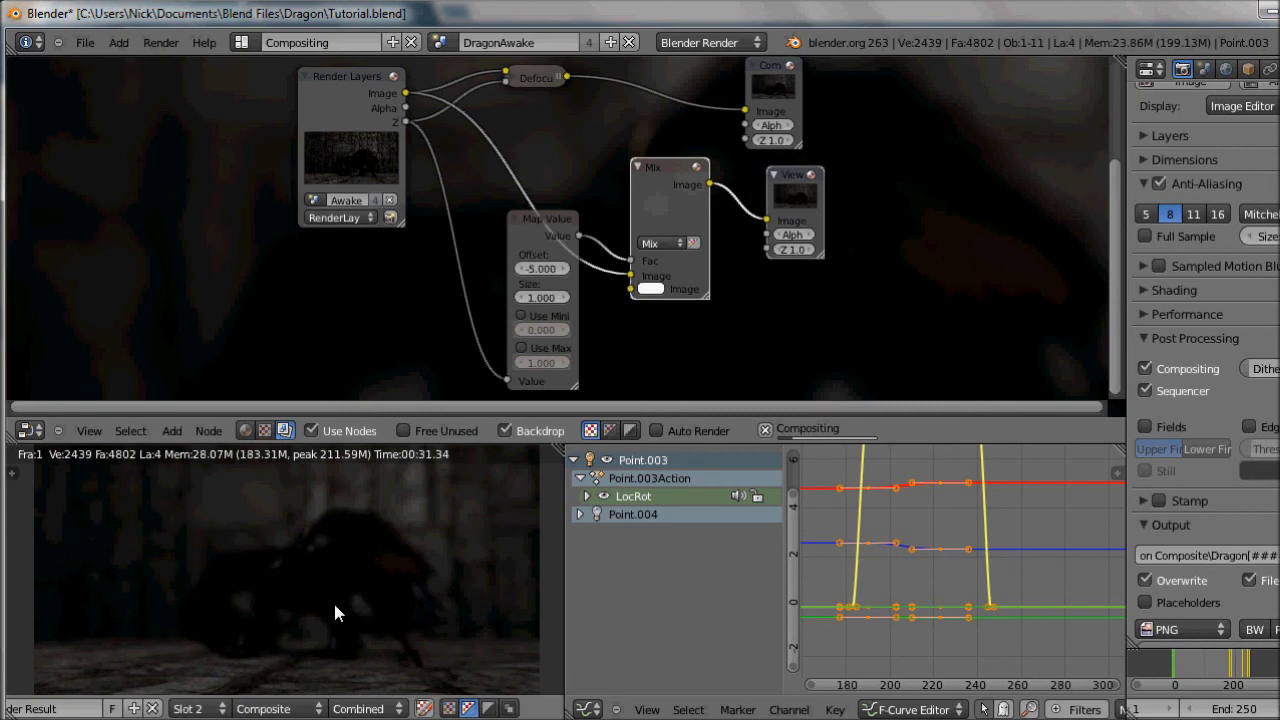
pyautogui.moveTo(566, 77); pyautogui.dragTo(686, 102)
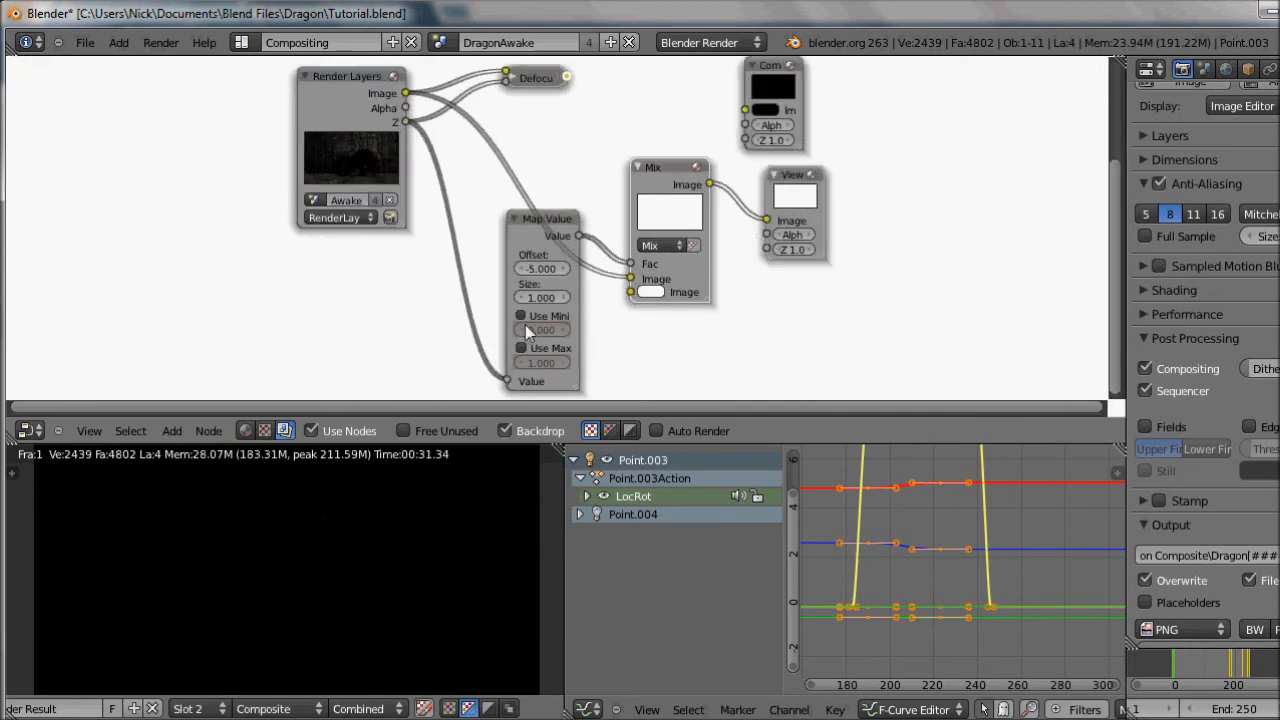
# Try Map Value sizes of 0.003 and 0.023 to compare the fog strength
pyautogui.click(546, 298)
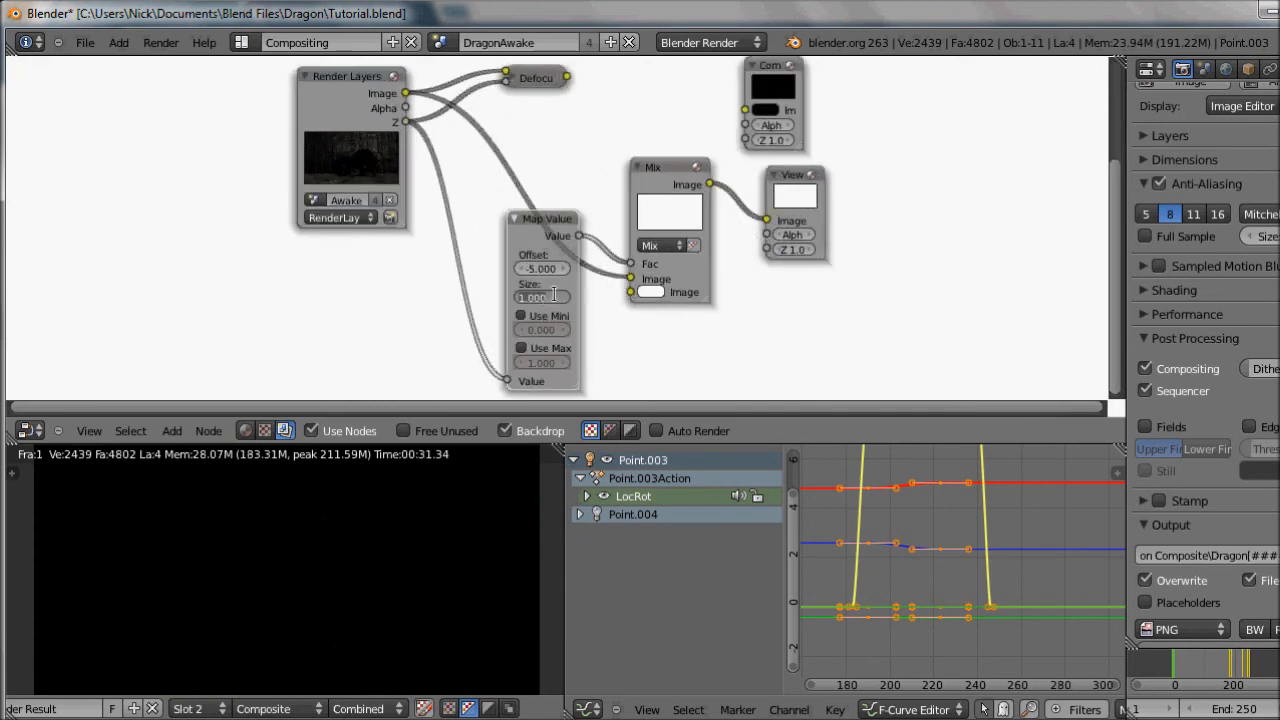
pyautogui.press('BackSpace')
pyautogui.write('0.003')
pyautogui.press('Return')
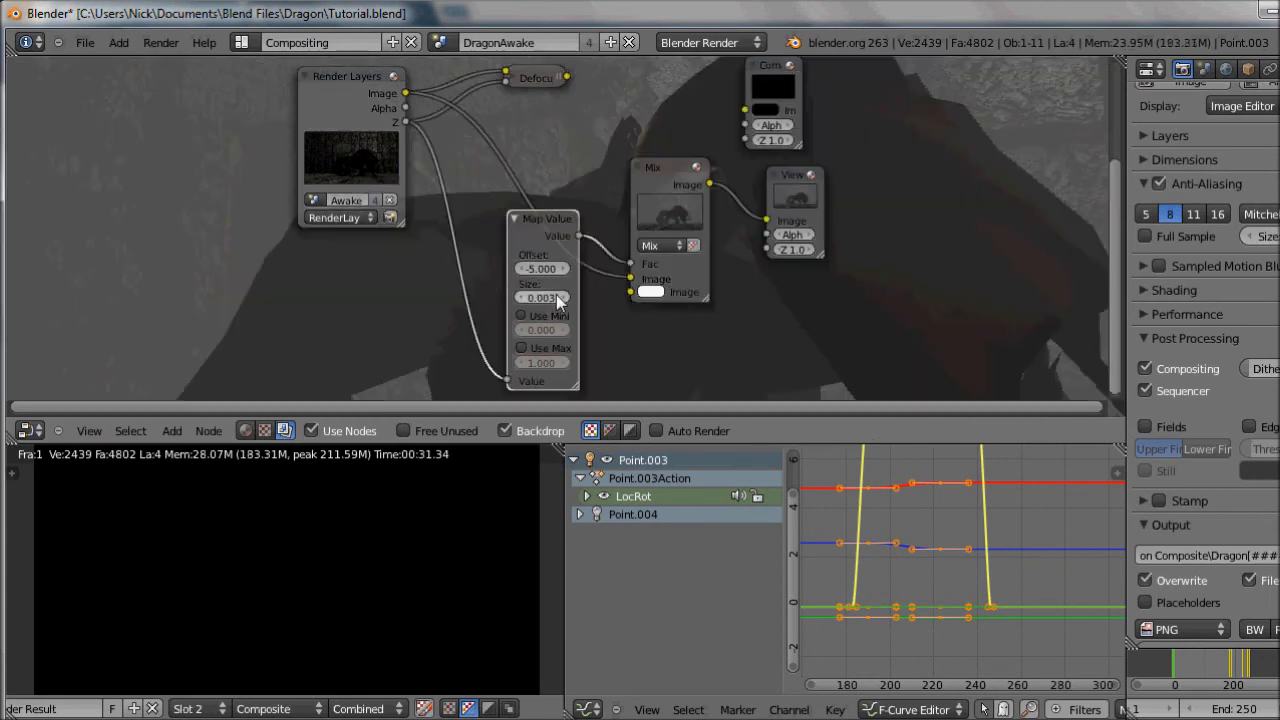
pyautogui.scroll(-2, 611, 314)
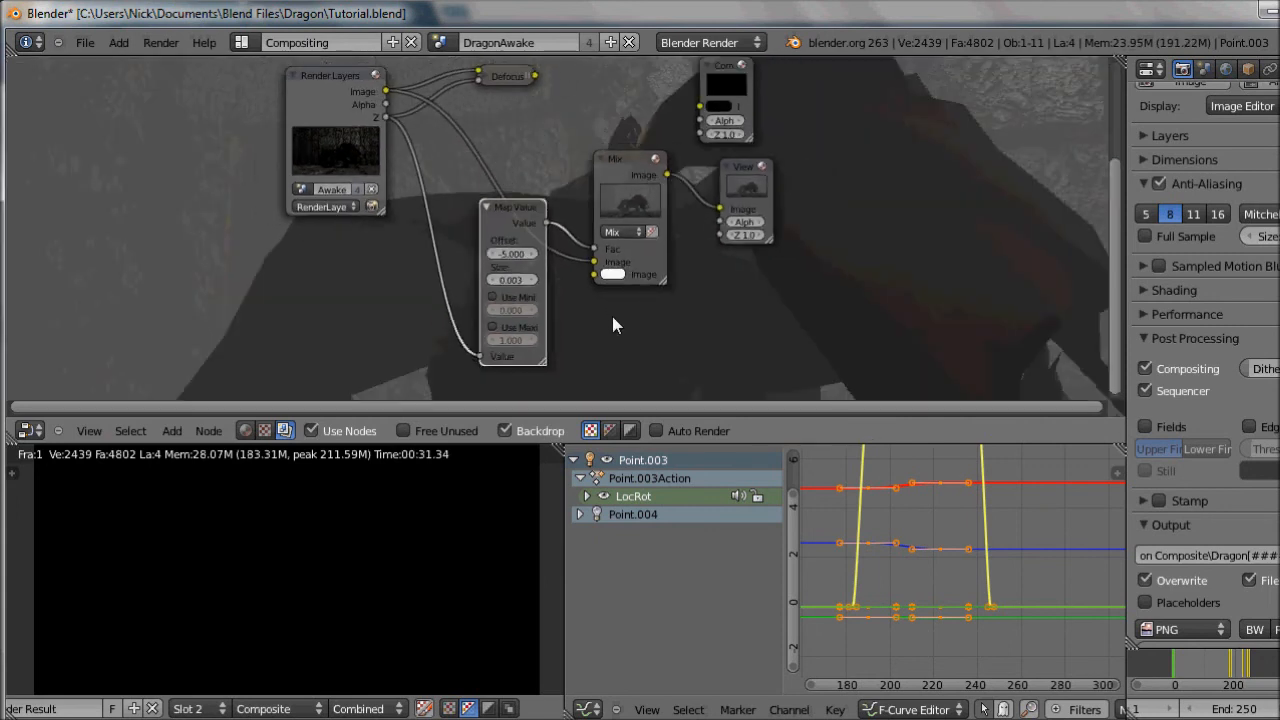
pyautogui.click(512, 279)
pyautogui.write('0.023')
pyautogui.press('Return')
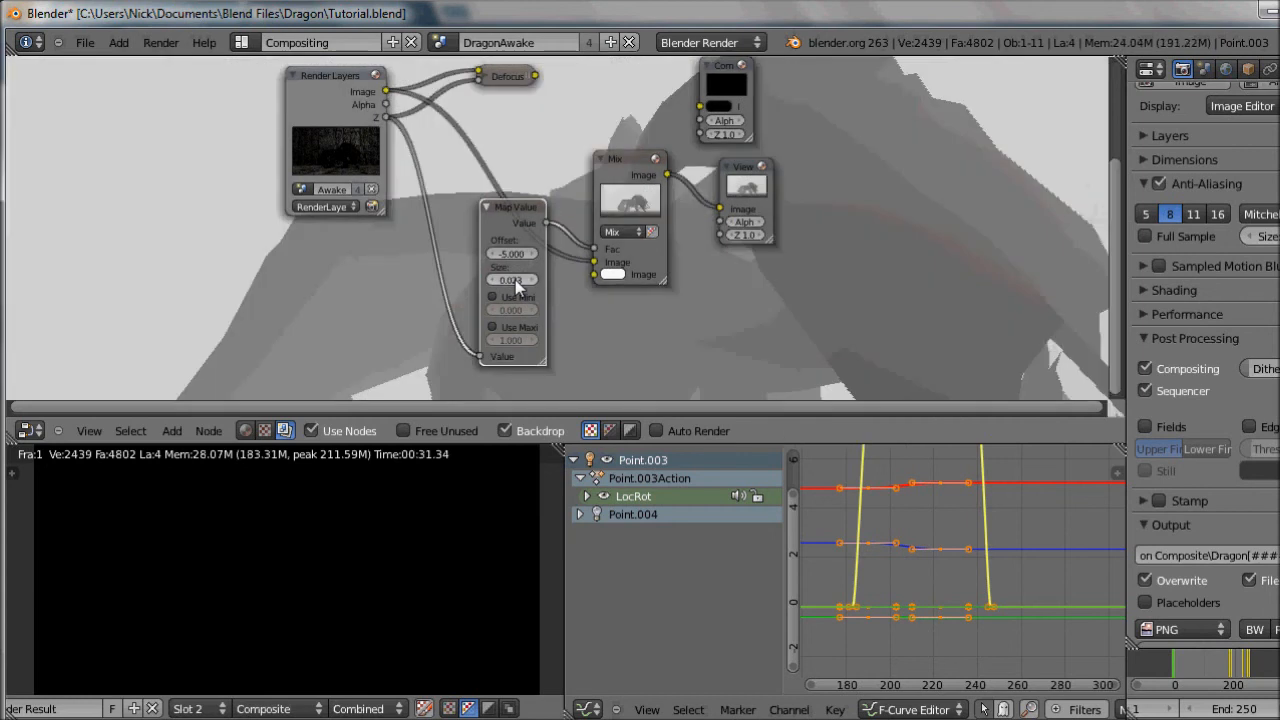
# Set the Map Value node's size to 0.002
pyautogui.click(517, 280)
pyautogui.write('0.002')
pyautogui.press('Return')
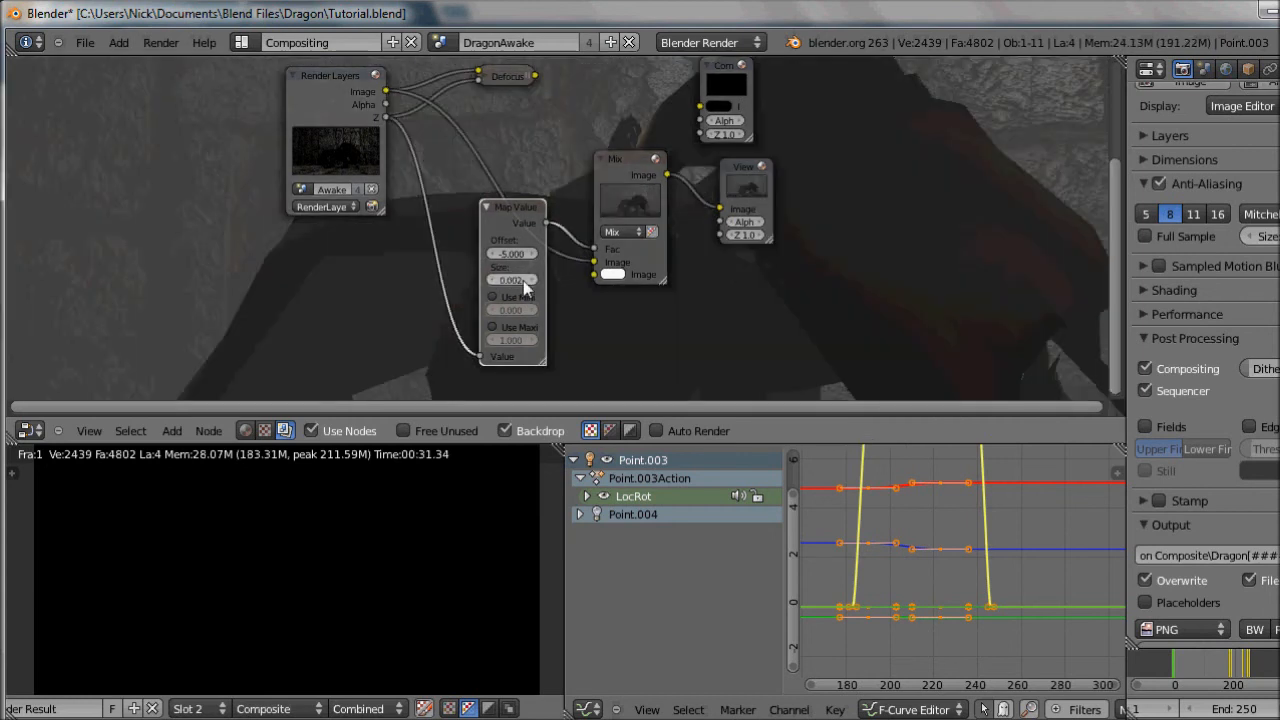
# Change the Mix node's second image color from white to a muted dark green as the fog tint
pyautogui.click(610, 274)
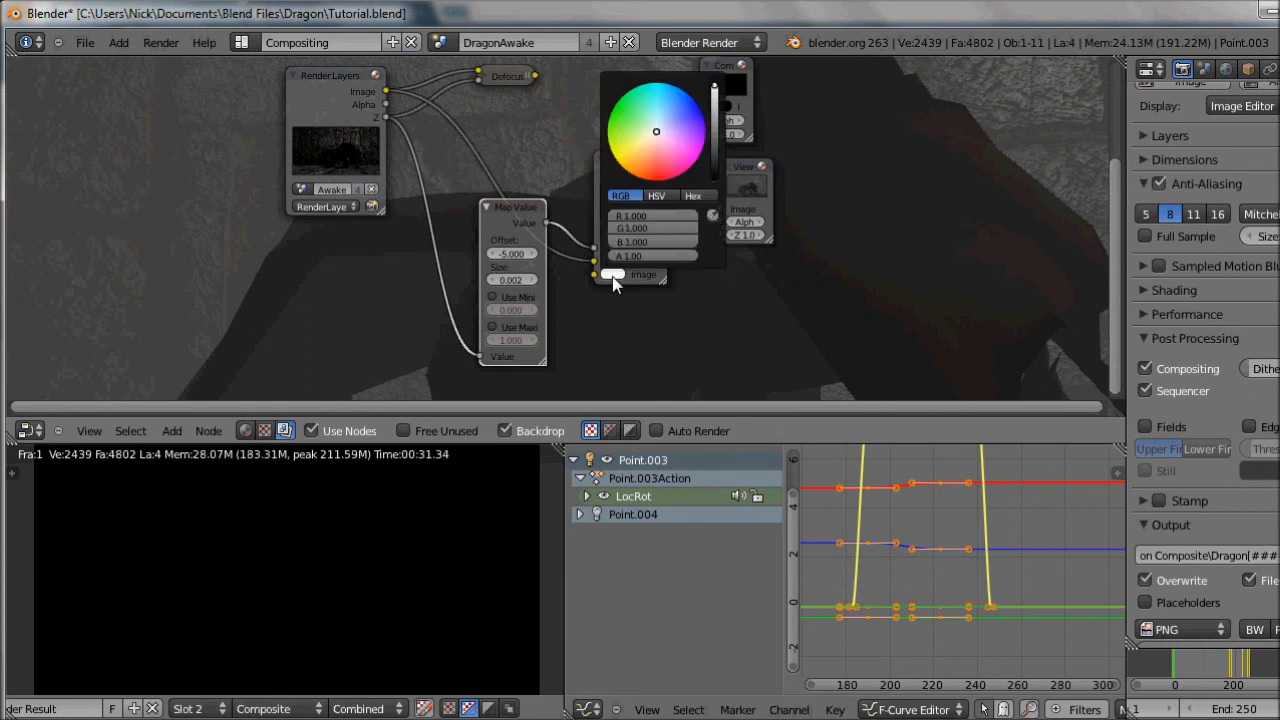
pyautogui.moveTo(640, 172); pyautogui.dragTo(635, 113)
pyautogui.moveTo(714, 132); pyautogui.dragTo(712, 157)
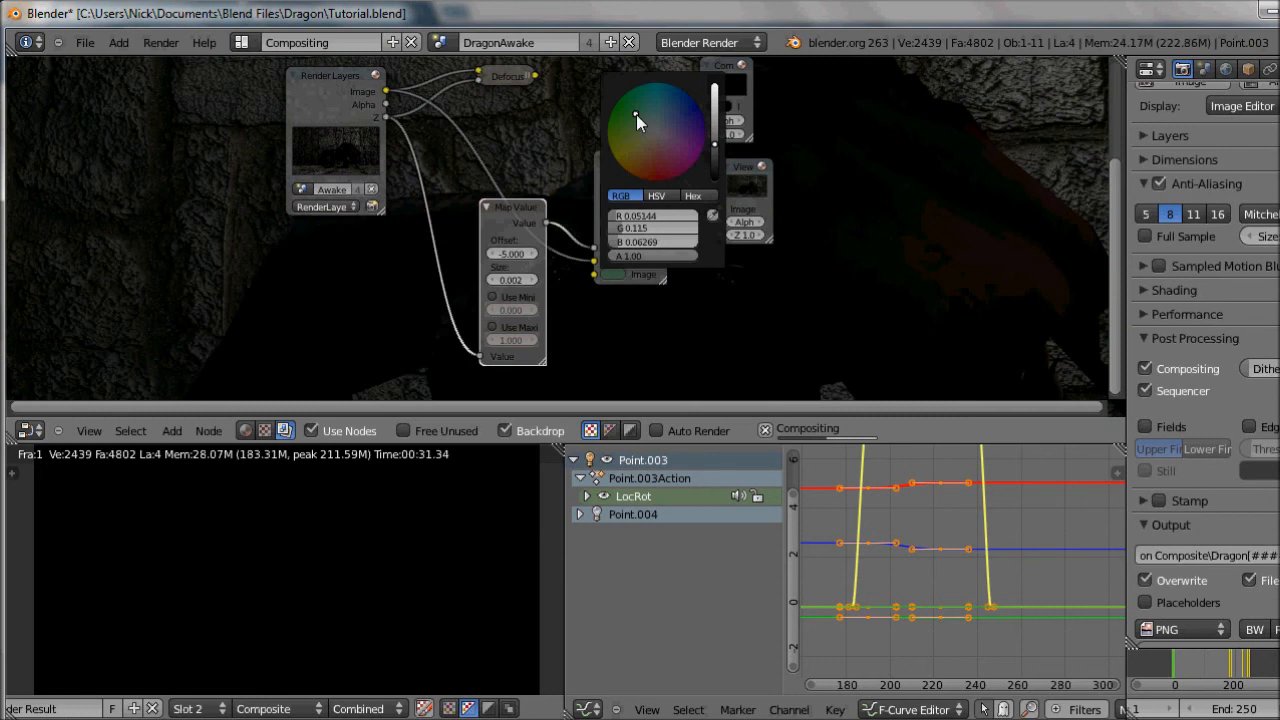
pyautogui.moveTo(636, 114); pyautogui.dragTo(638, 121)
pyautogui.moveTo(716, 138); pyautogui.dragTo(716, 129)
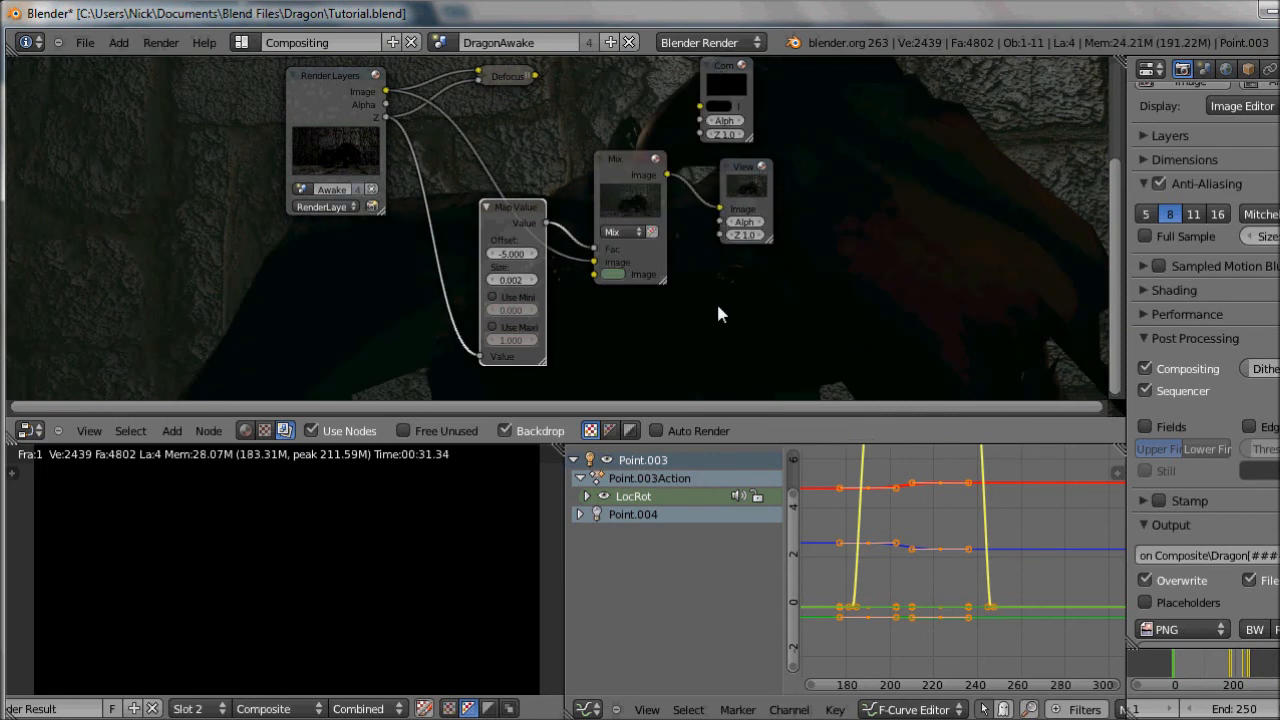
pyautogui.scroll(1, 707, 309)
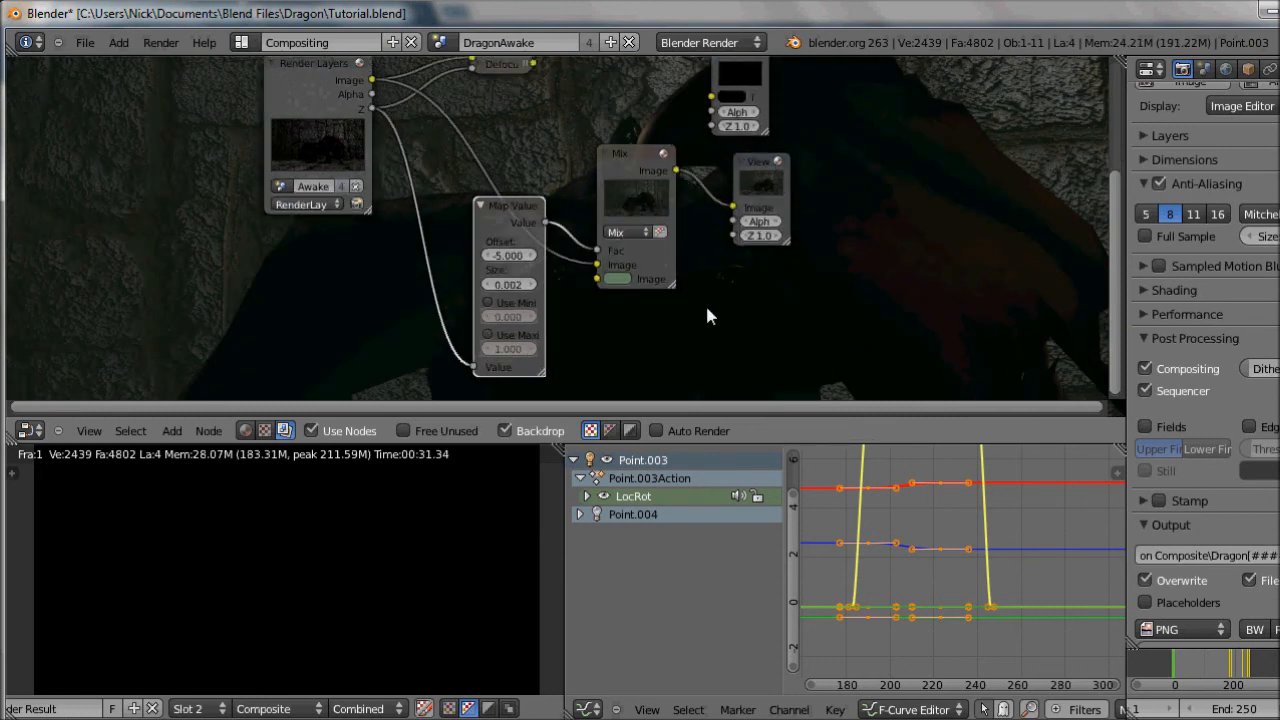
# Try a much higher Map Value offset of about 91, and set it back to -5
pyautogui.click(532, 261)
pyautogui.click(532, 261)
pyautogui.click(532, 261)
pyautogui.click(532, 261)
pyautogui.click(532, 261)
pyautogui.click(532, 261)
pyautogui.click(532, 261)
pyautogui.moveTo(502, 258); pyautogui.dragTo(549, 250)
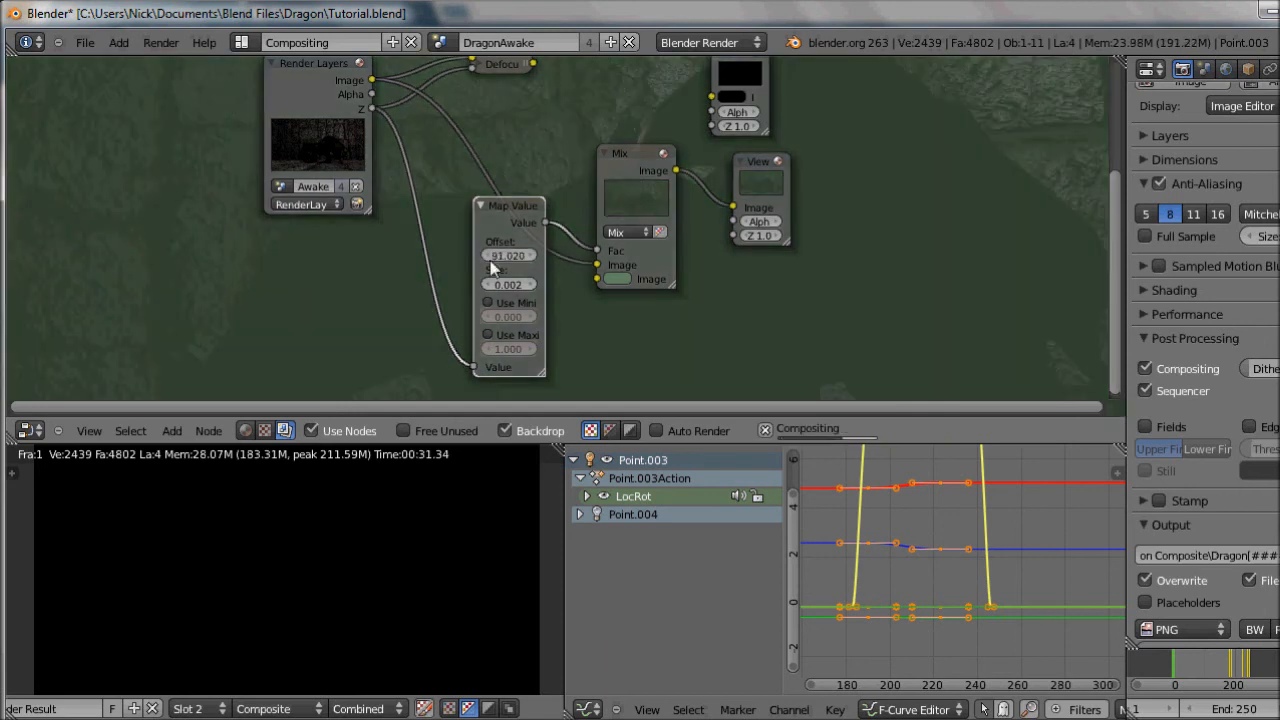
pyautogui.click(493, 257)
pyautogui.write('-5')
pyautogui.press('Return')
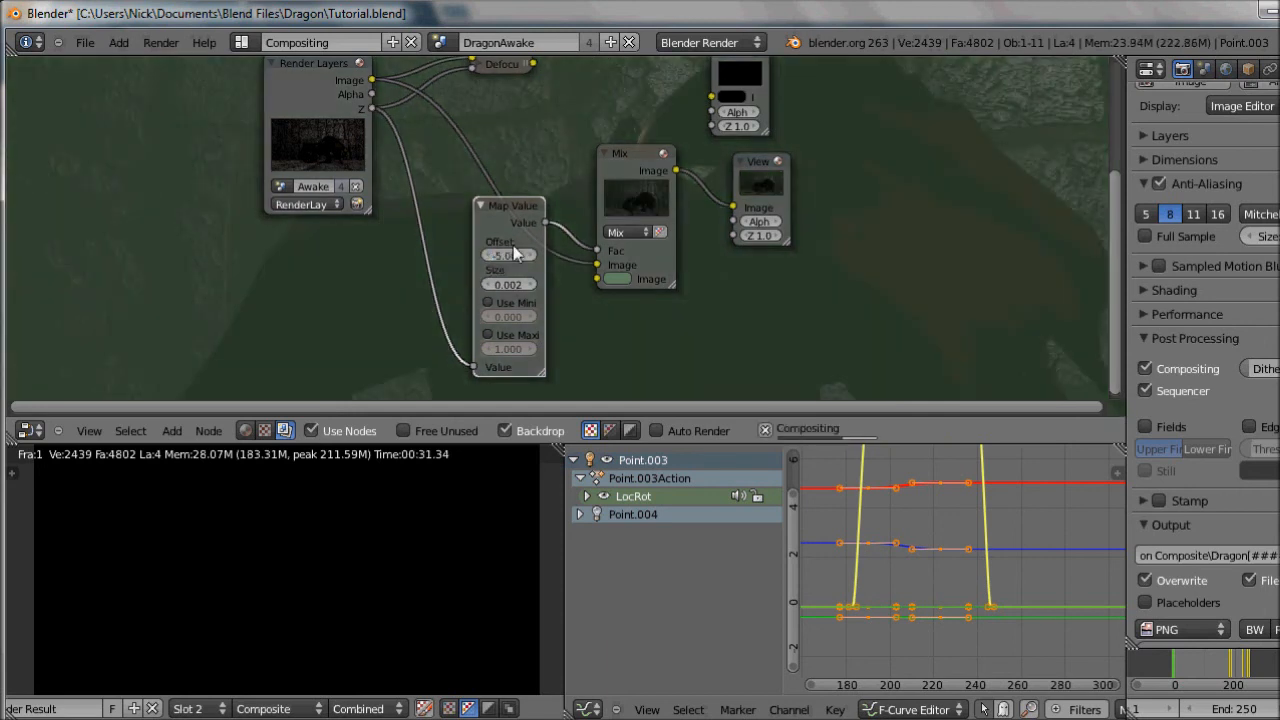
# Collapse the Map Value and Mix nodes, place Mix beside Map Value and move the Viewer node further away
pyautogui.click(480, 205)
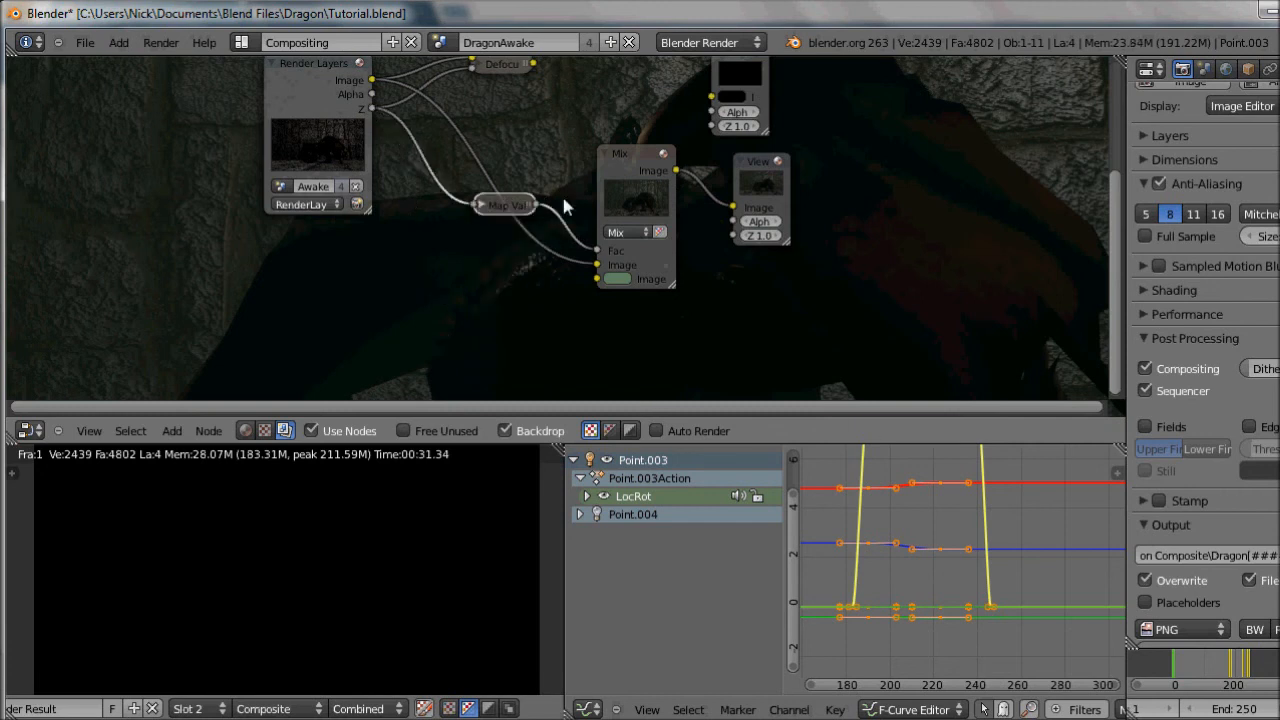
pyautogui.click(614, 158)
pyautogui.click(606, 152)
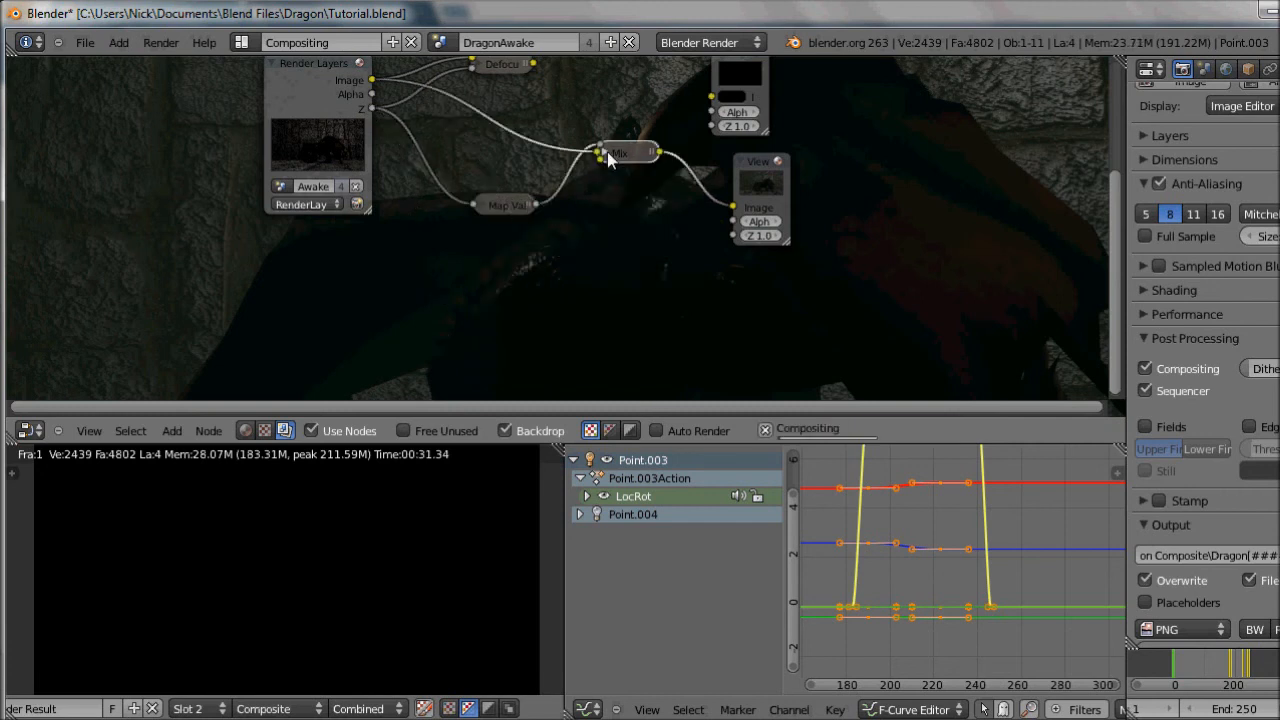
pyautogui.moveTo(608, 152); pyautogui.dragTo(606, 214)
pyautogui.moveTo(751, 163); pyautogui.dragTo(832, 156)
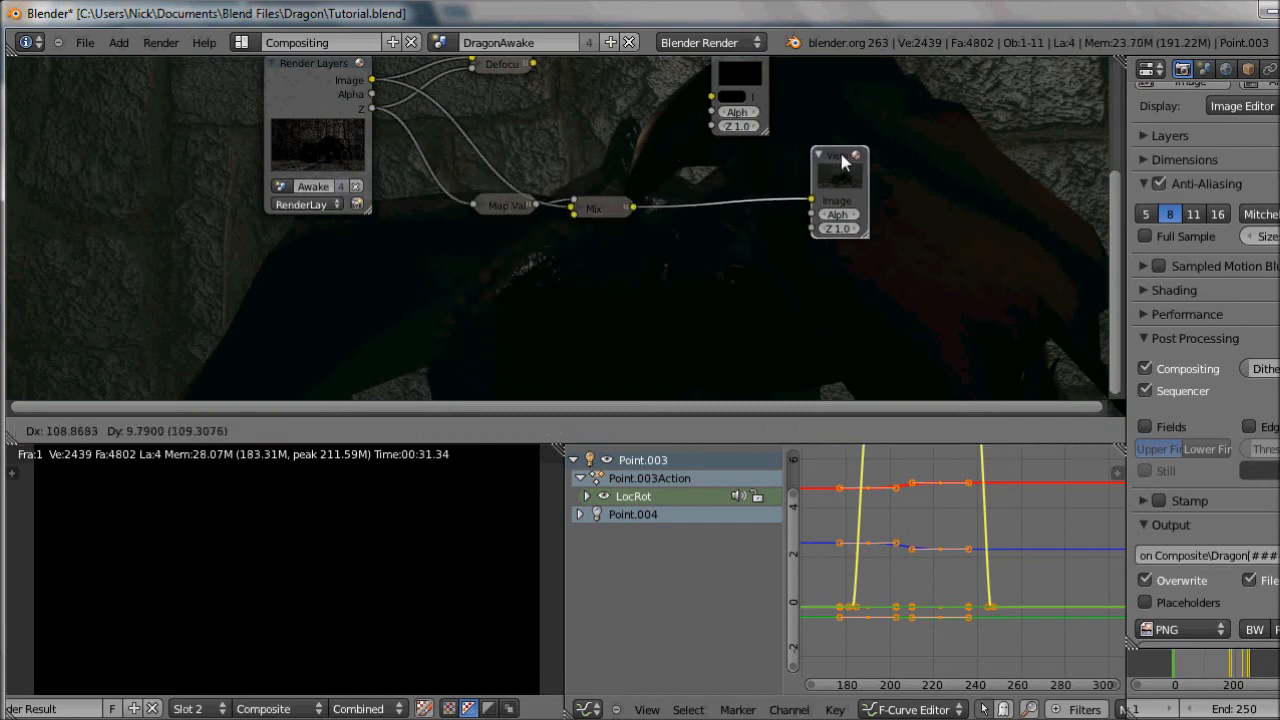
# Add a second Mix color node and insert it into the link between the first Mix node and the Viewer
pyautogui.scroll(3, 828, 262)
pyautogui.scroll(-4, 804, 290)
pyautogui.moveTo(773, 242); pyautogui.dragTo(713, 292, button='middle')
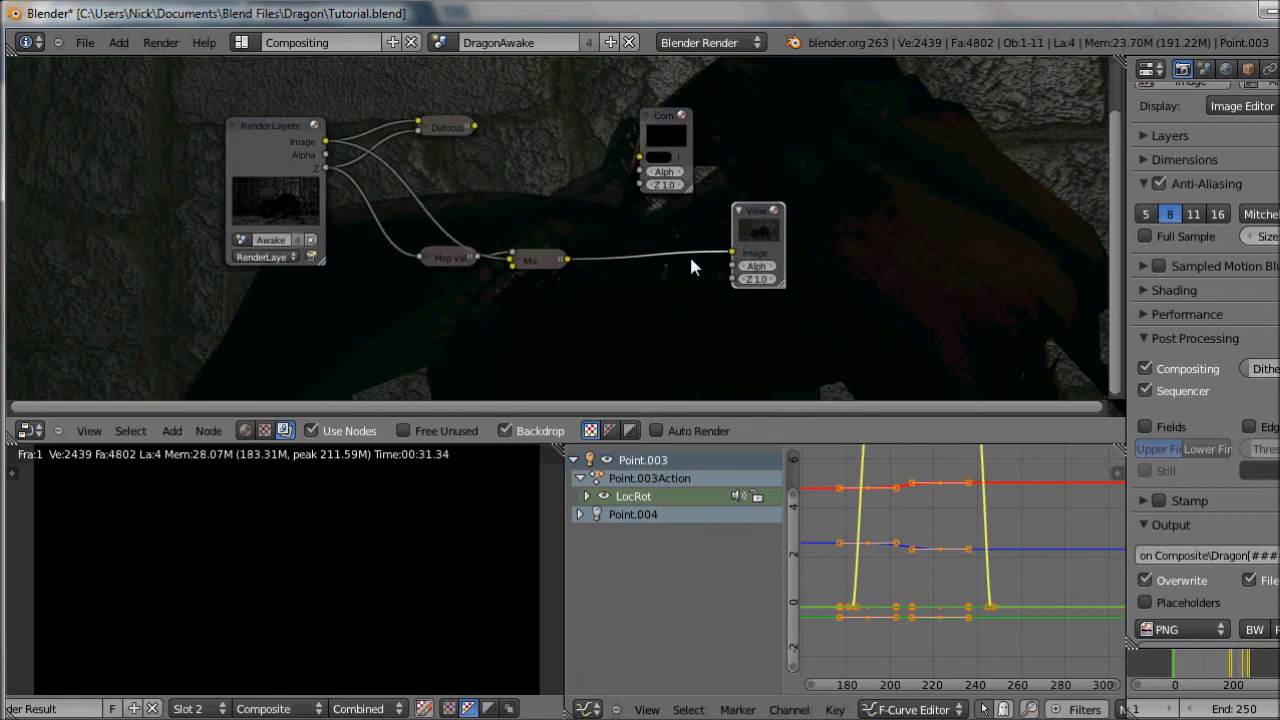
pyautogui.hotkey('shift', 'a')
pyautogui.moveTo(690, 262)
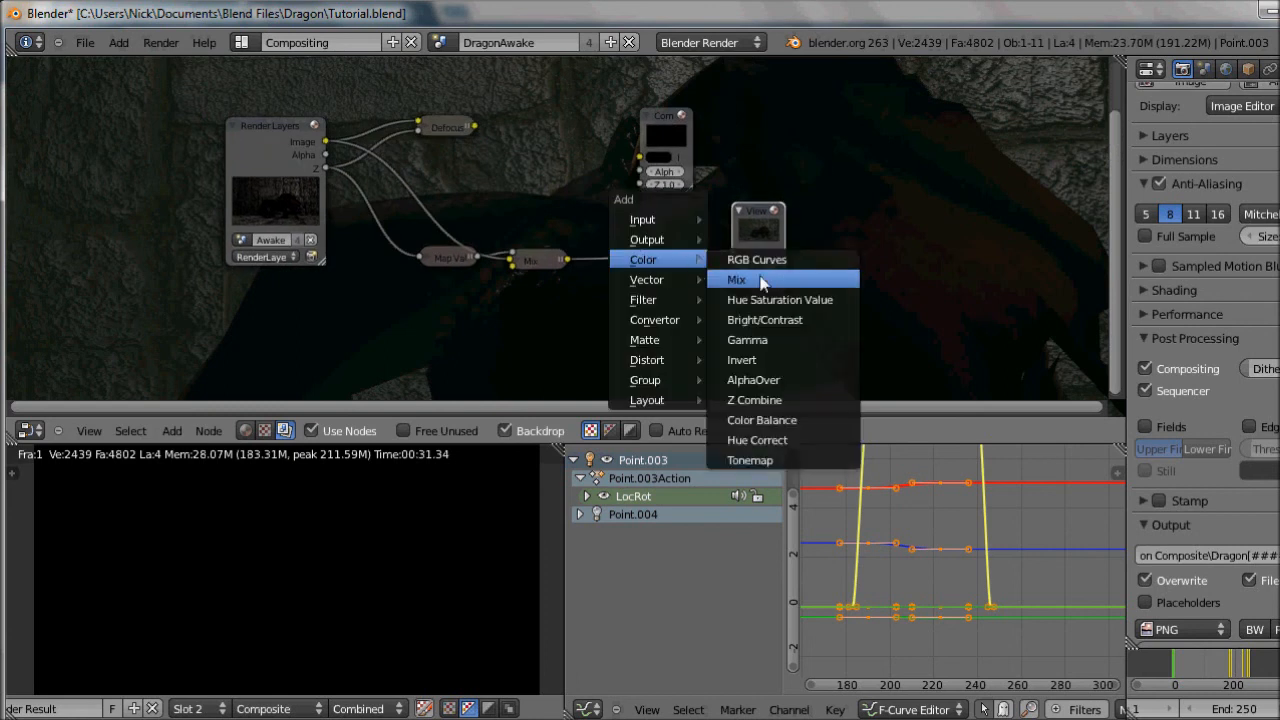
pyautogui.click(763, 282)
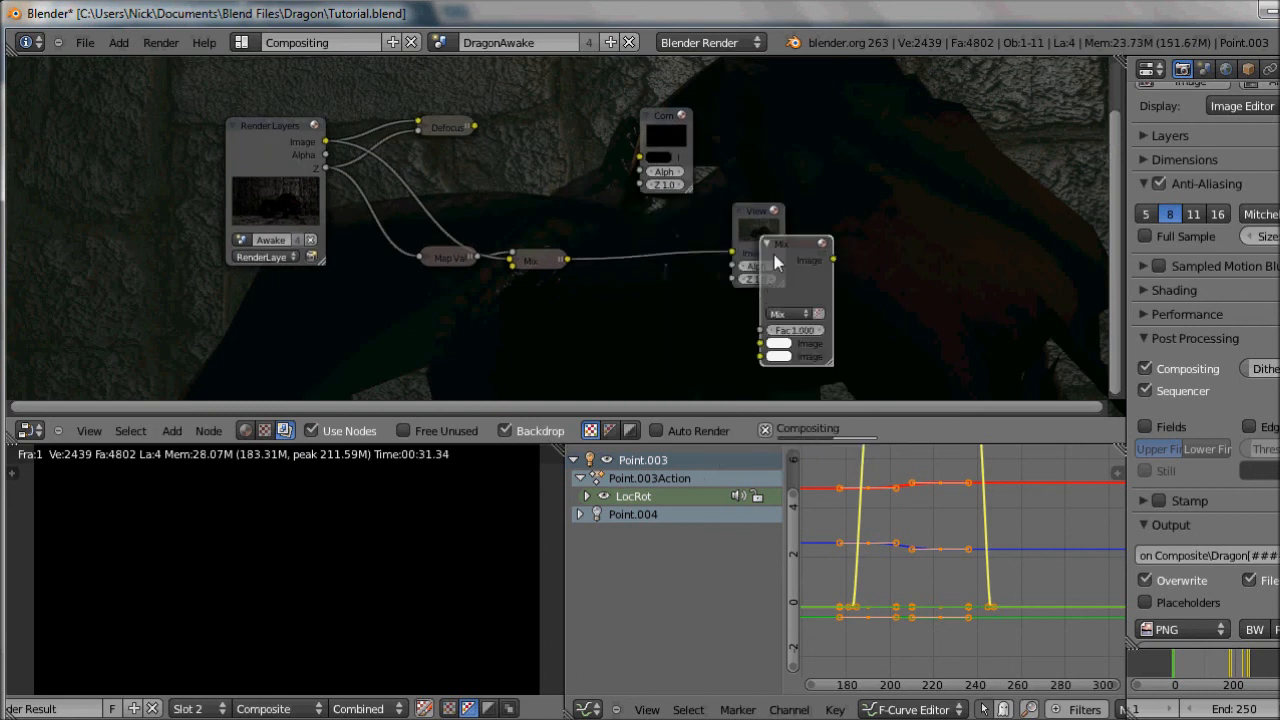
pyautogui.click(502, 168)
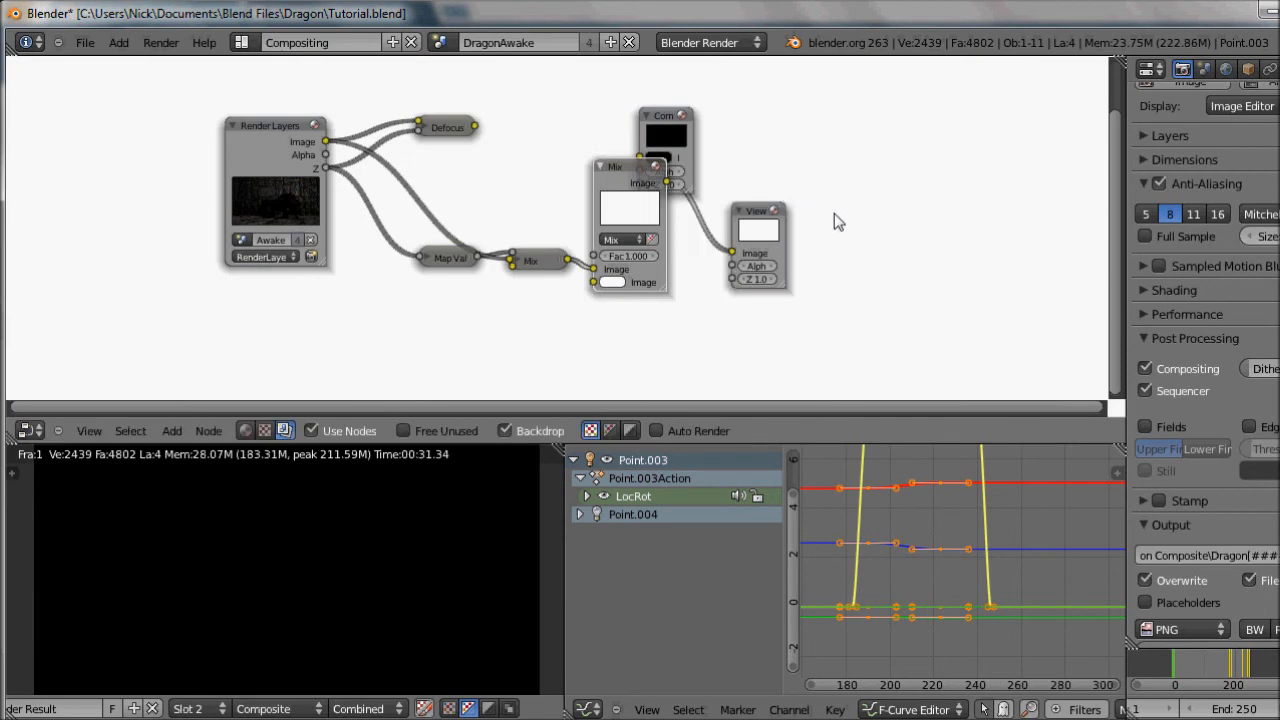
# Link the Defocus output to the second Mix node's second image input, and that Mix output to both Composite and Viewer
pyautogui.moveTo(733, 252); pyautogui.dragTo(691, 240)
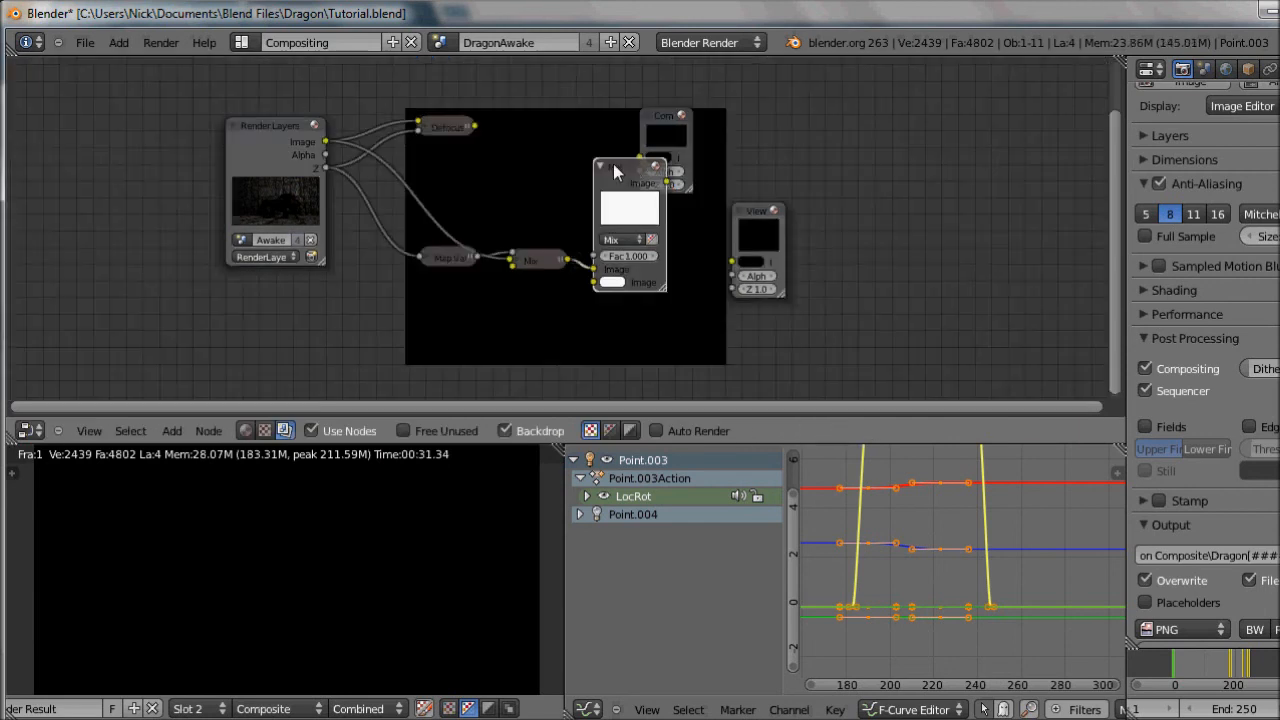
pyautogui.moveTo(615, 172); pyautogui.dragTo(598, 170)
pyautogui.moveTo(475, 128); pyautogui.dragTo(577, 279)
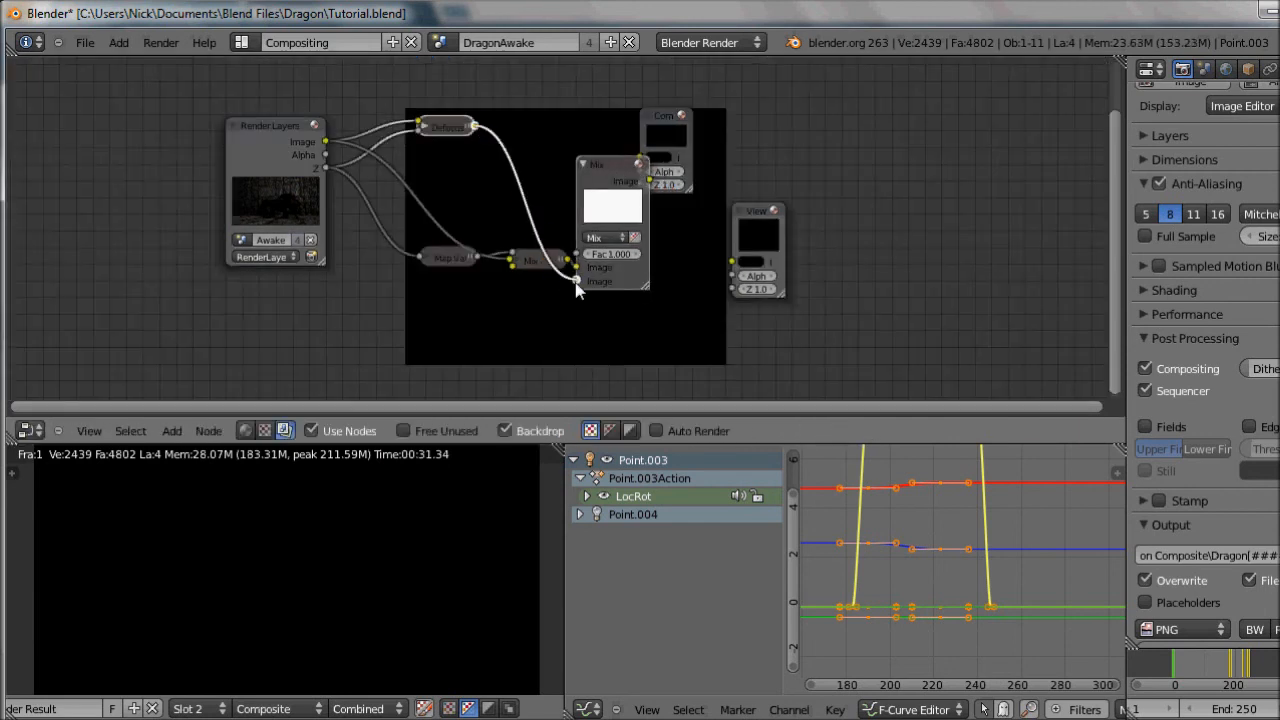
pyautogui.moveTo(595, 169); pyautogui.dragTo(733, 262)
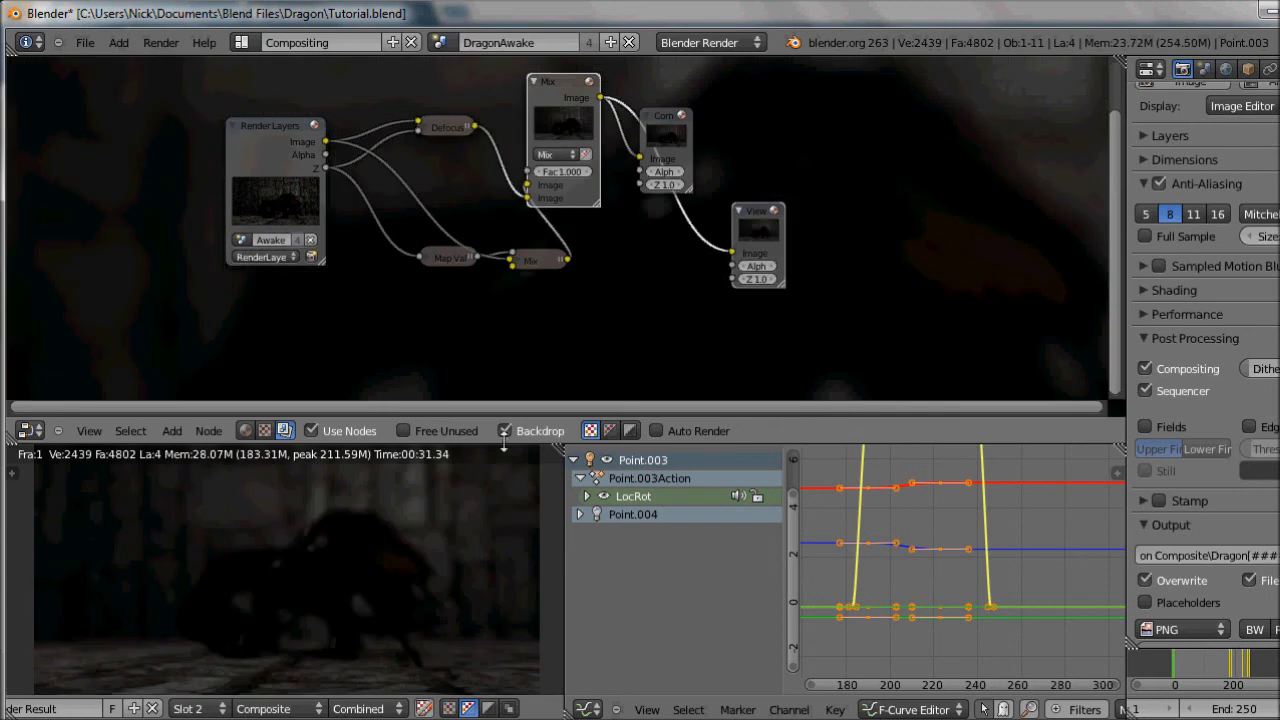
# Move the Composite node above the Viewer to make room after the second Mix node
pyautogui.moveTo(366, 634); pyautogui.dragTo(361, 634, button='middle')
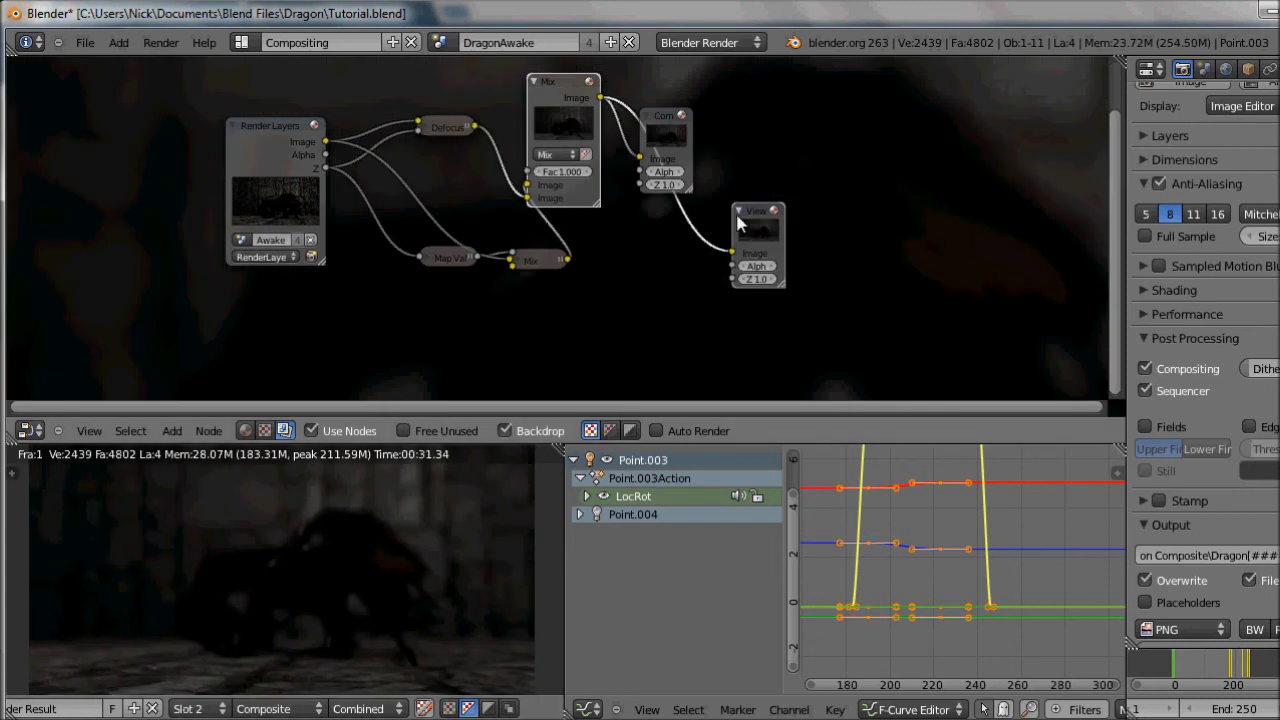
pyautogui.moveTo(748, 222); pyautogui.dragTo(745, 226, button='right')
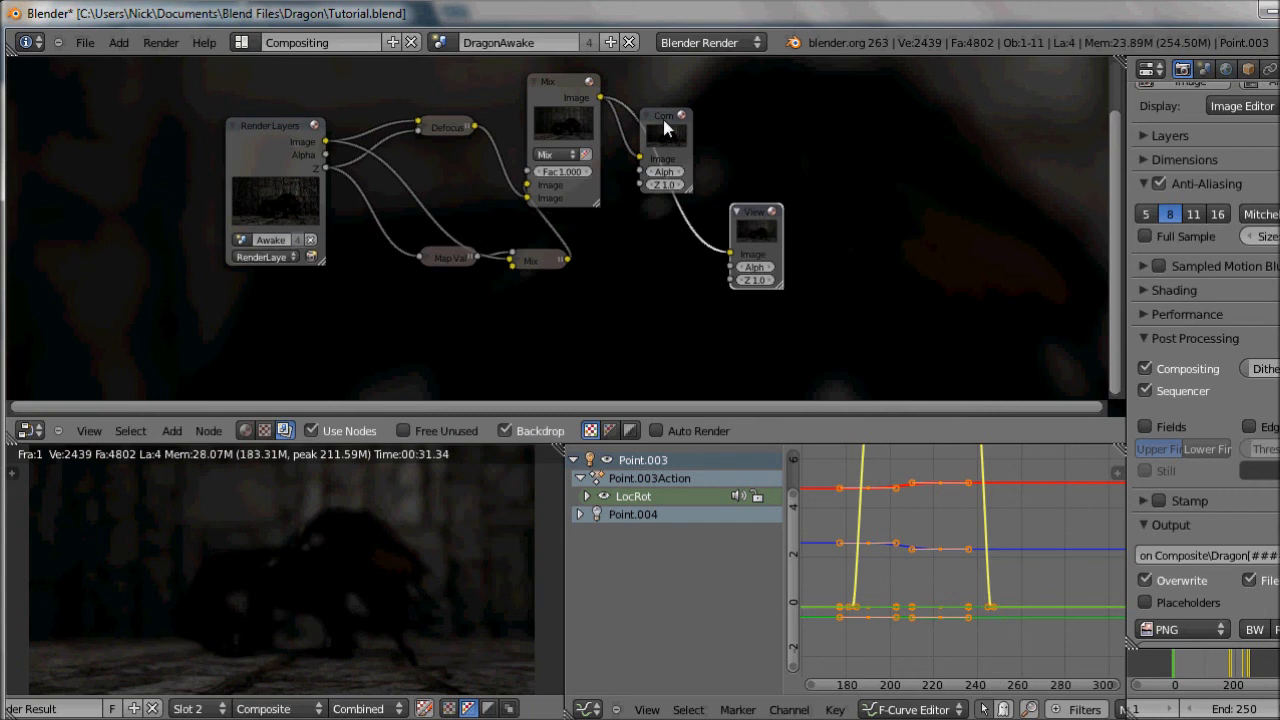
pyautogui.moveTo(665, 125); pyautogui.dragTo(760, 113, button='right')
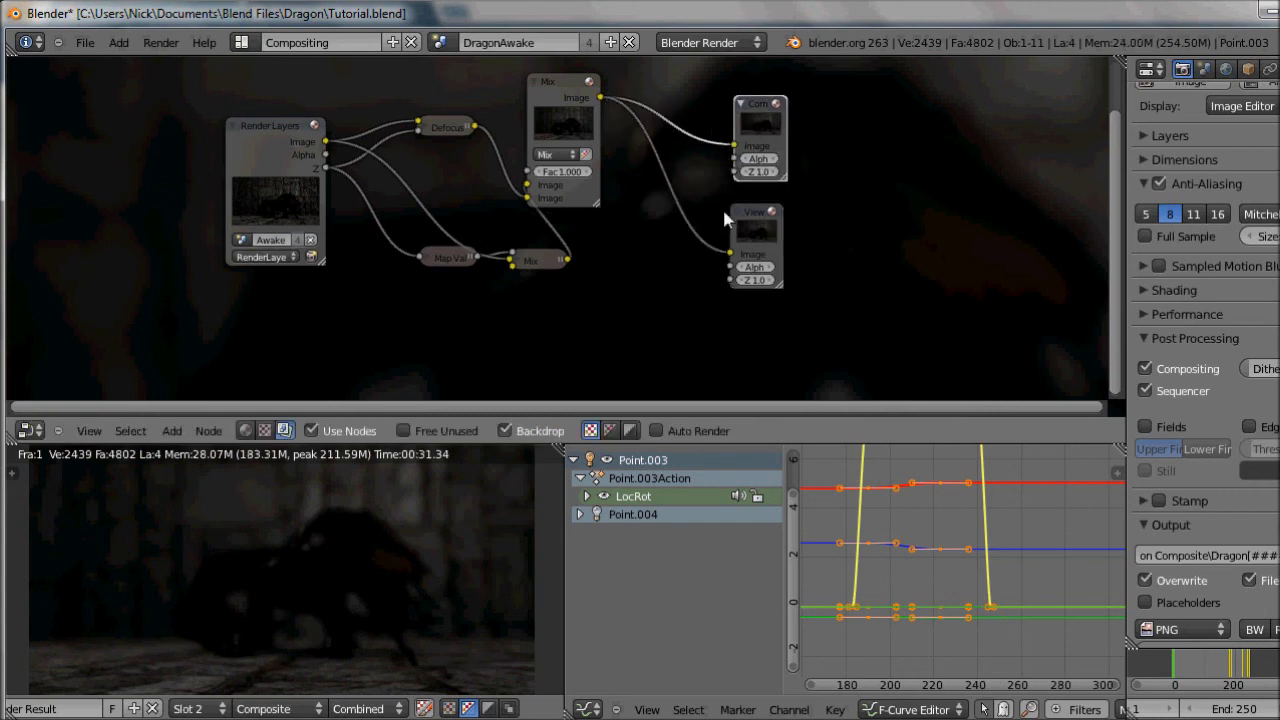
# Add an RGB Curves color node beside the second Mix node and move the Viewer and Composite nodes further away to make room
pyautogui.hotkey('shift', 'a')
pyautogui.moveTo(736, 213)
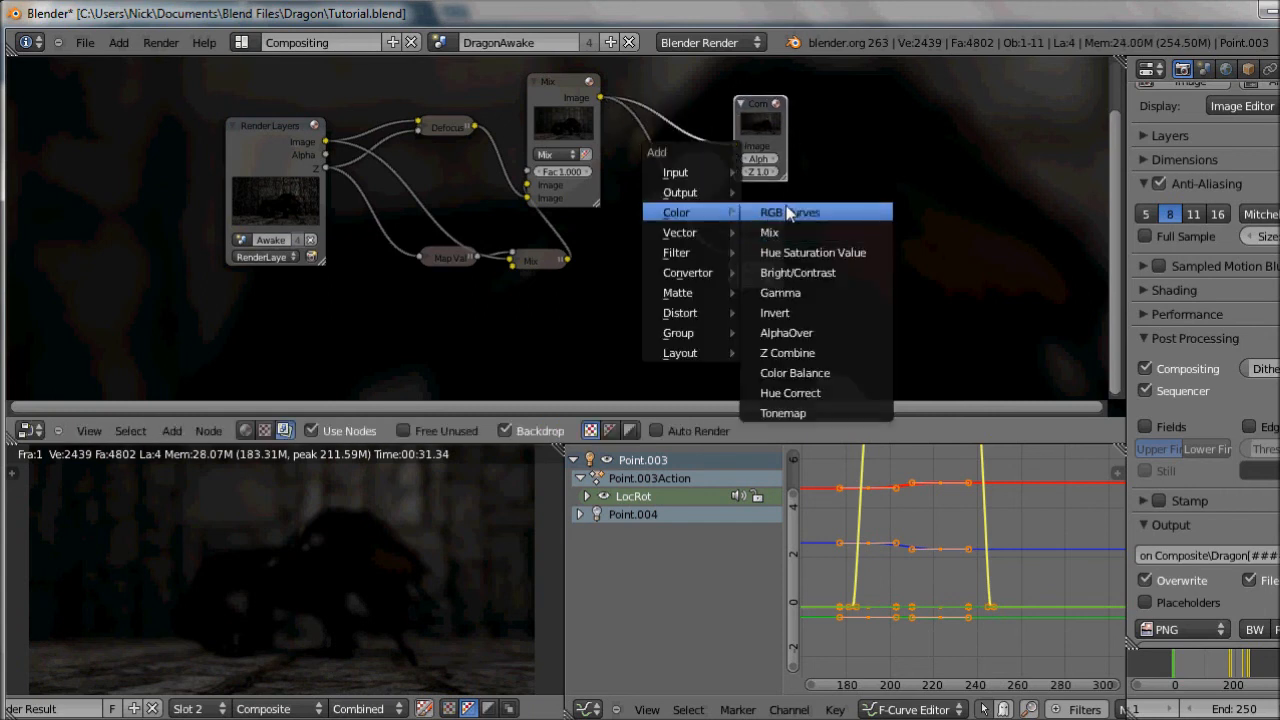
pyautogui.click(788, 213)
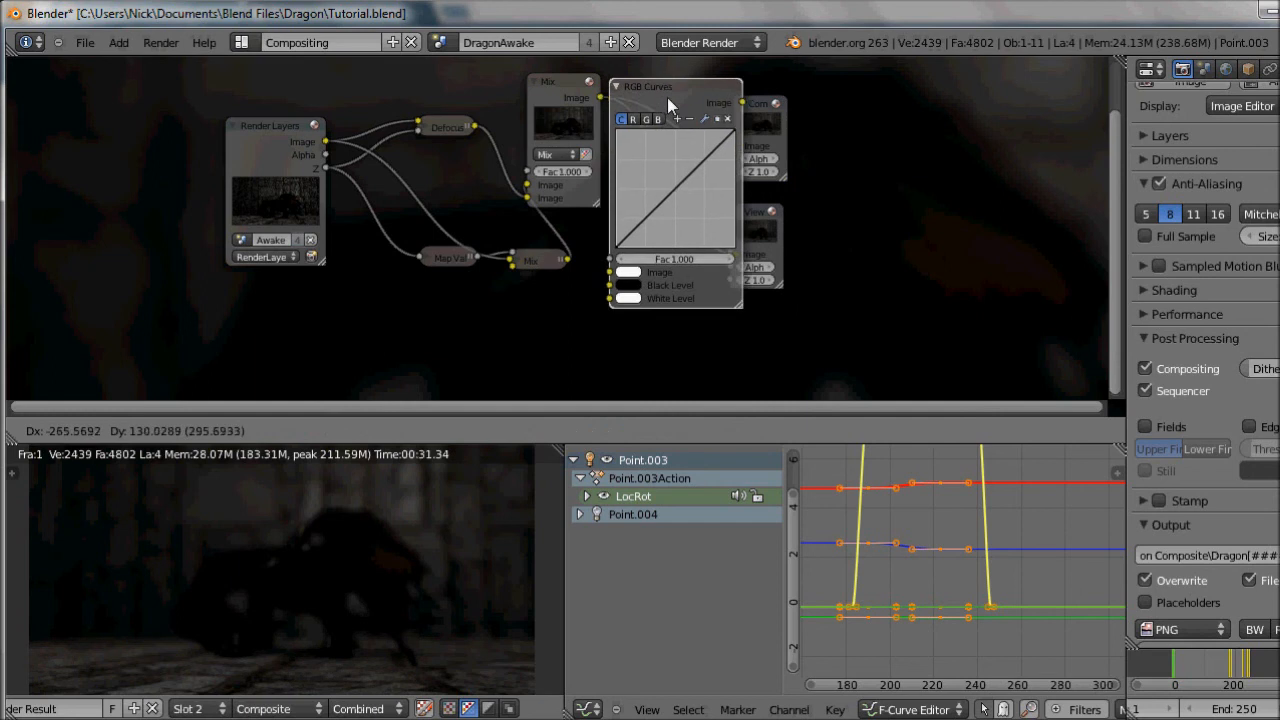
pyautogui.click(684, 99)
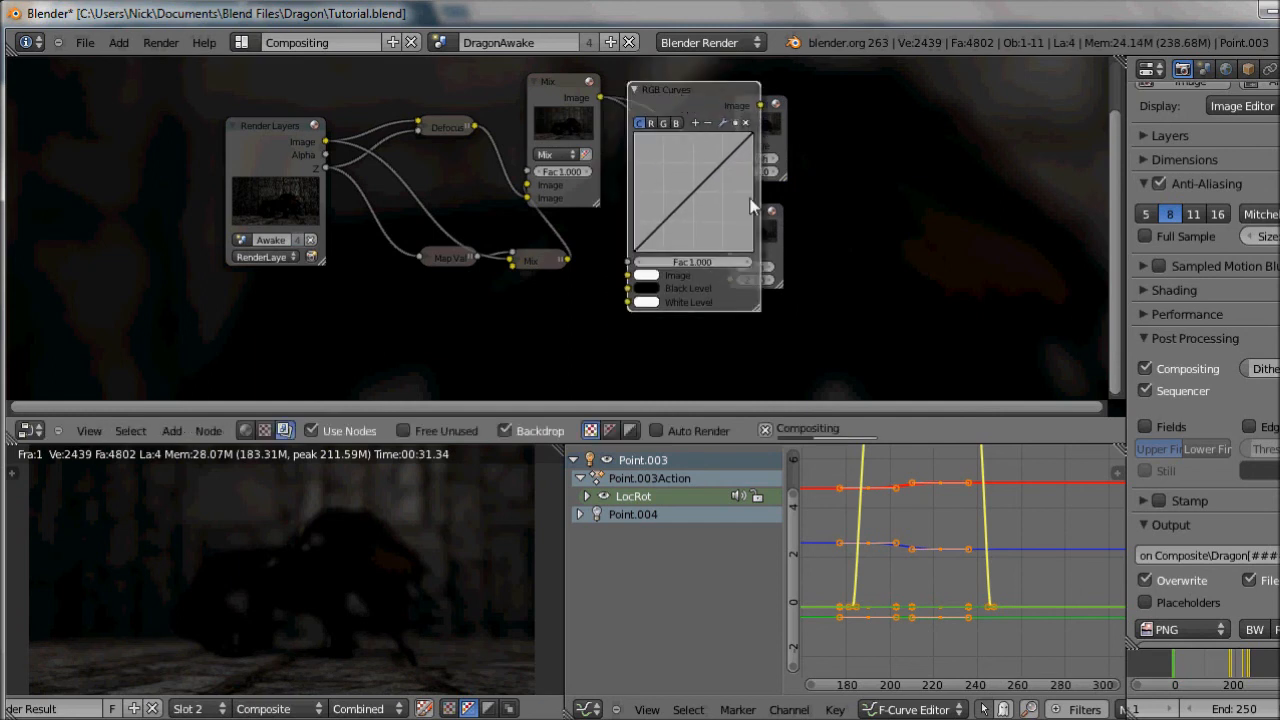
pyautogui.moveTo(770, 209); pyautogui.dragTo(967, 212)
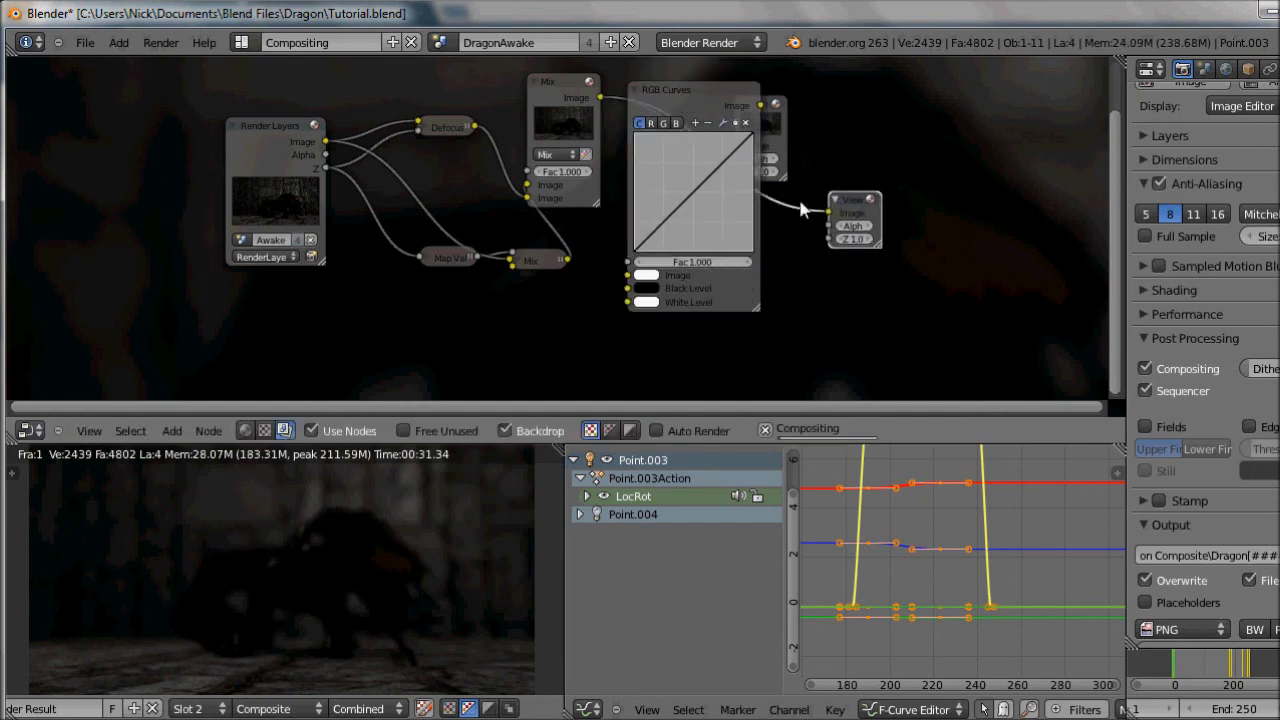
pyautogui.moveTo(772, 108); pyautogui.dragTo(872, 113)
# Link the RGB Curves output to both Composite and Viewer, and the second Mix output to the RGB Curves image input
pyautogui.moveTo(761, 104); pyautogui.dragTo(822, 141)
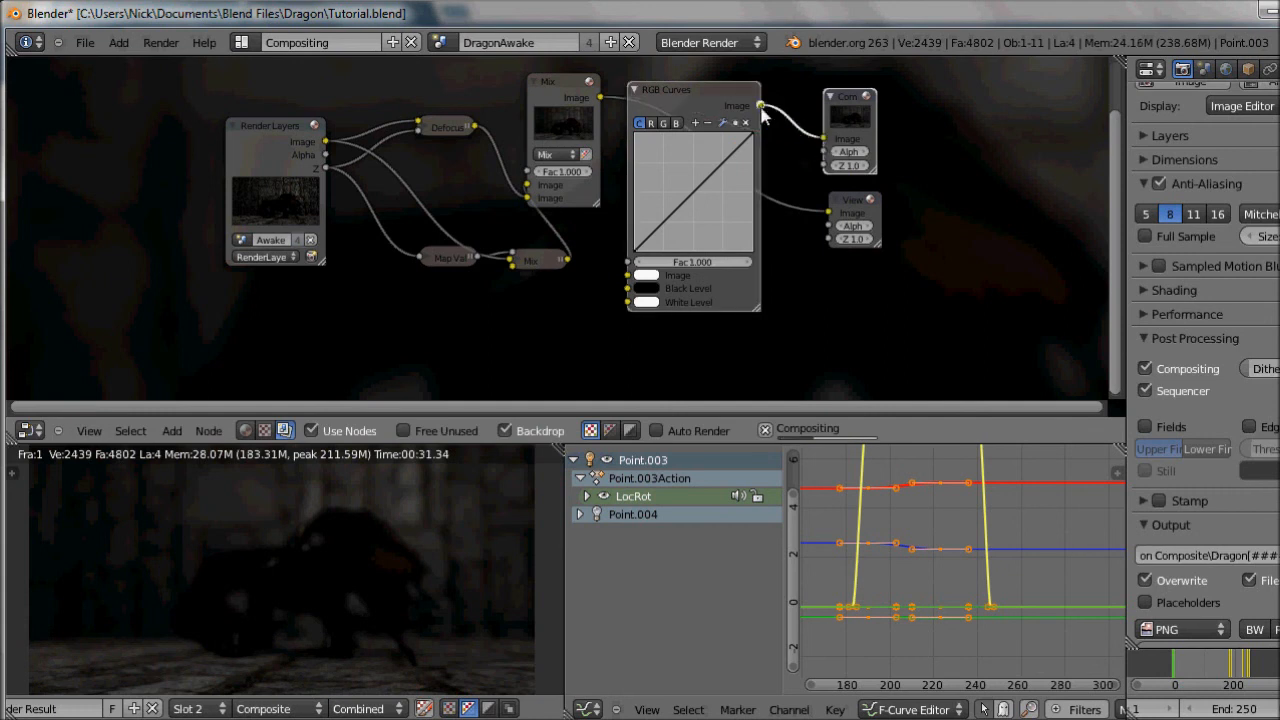
pyautogui.moveTo(761, 106); pyautogui.dragTo(829, 212)
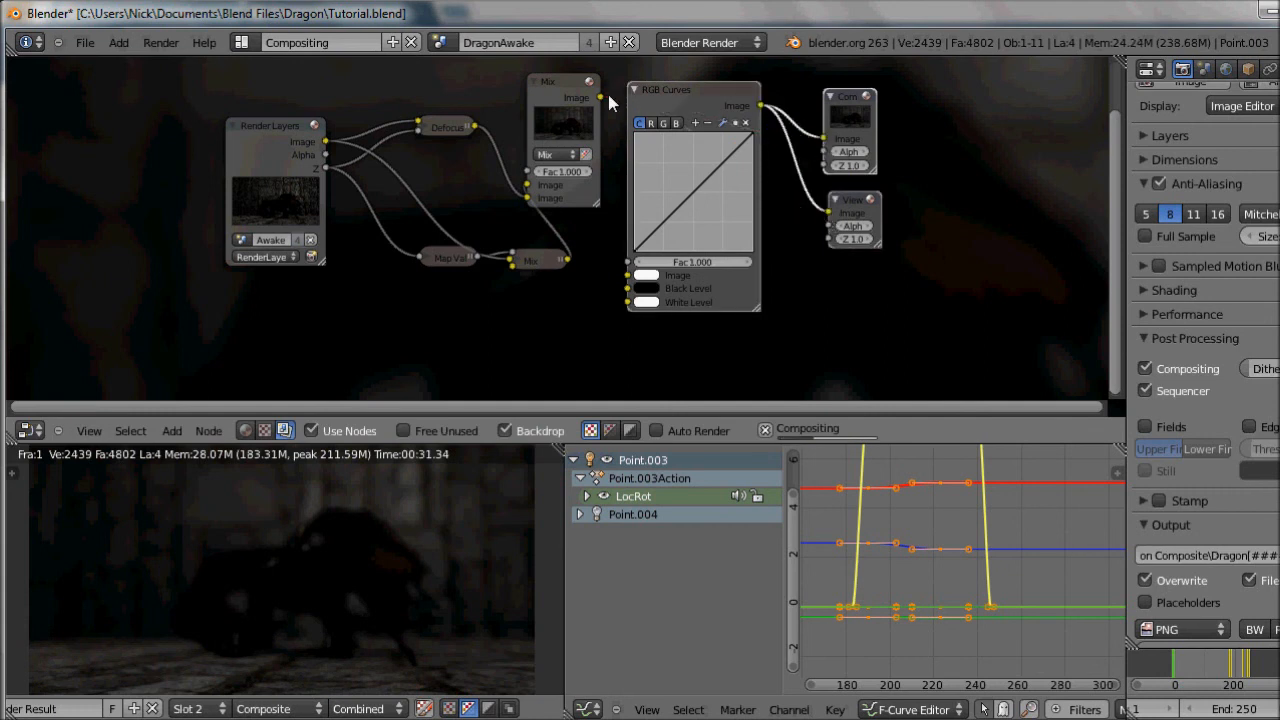
pyautogui.moveTo(599, 97); pyautogui.dragTo(627, 275)
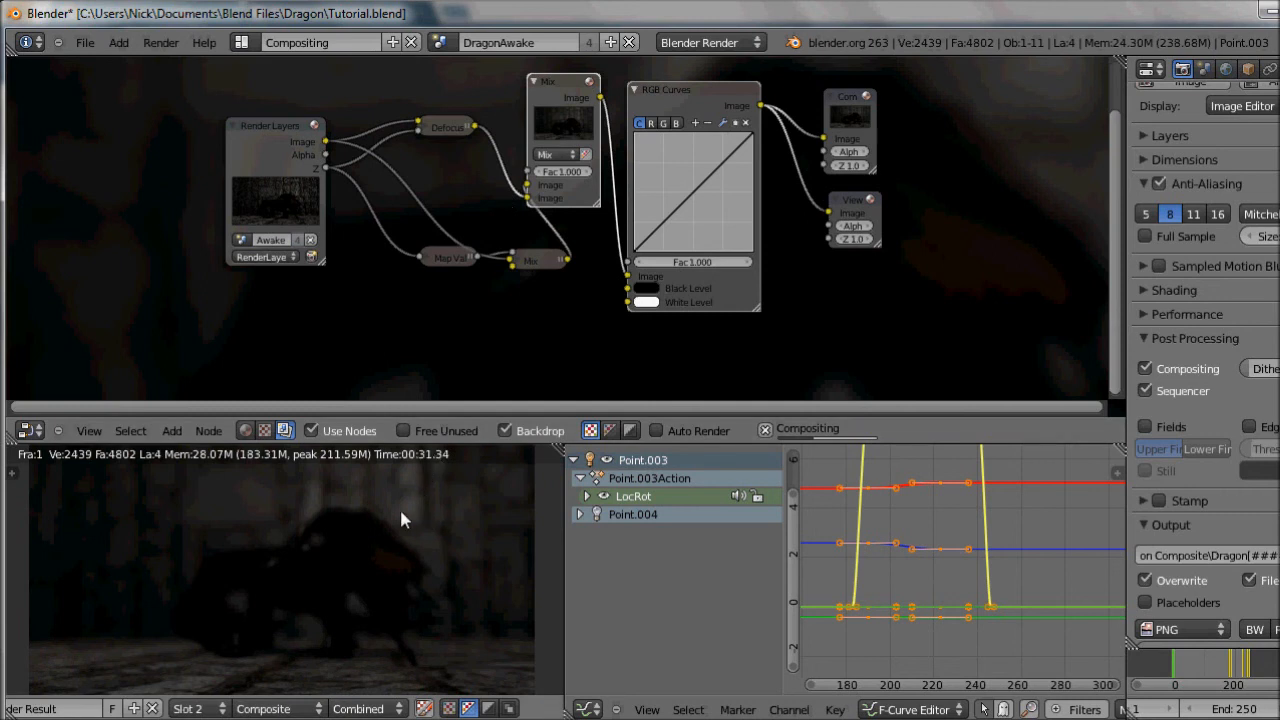
# Try darkening the render result with the image editor's own curve and reset that curve to a straight line
pyautogui.press('t')
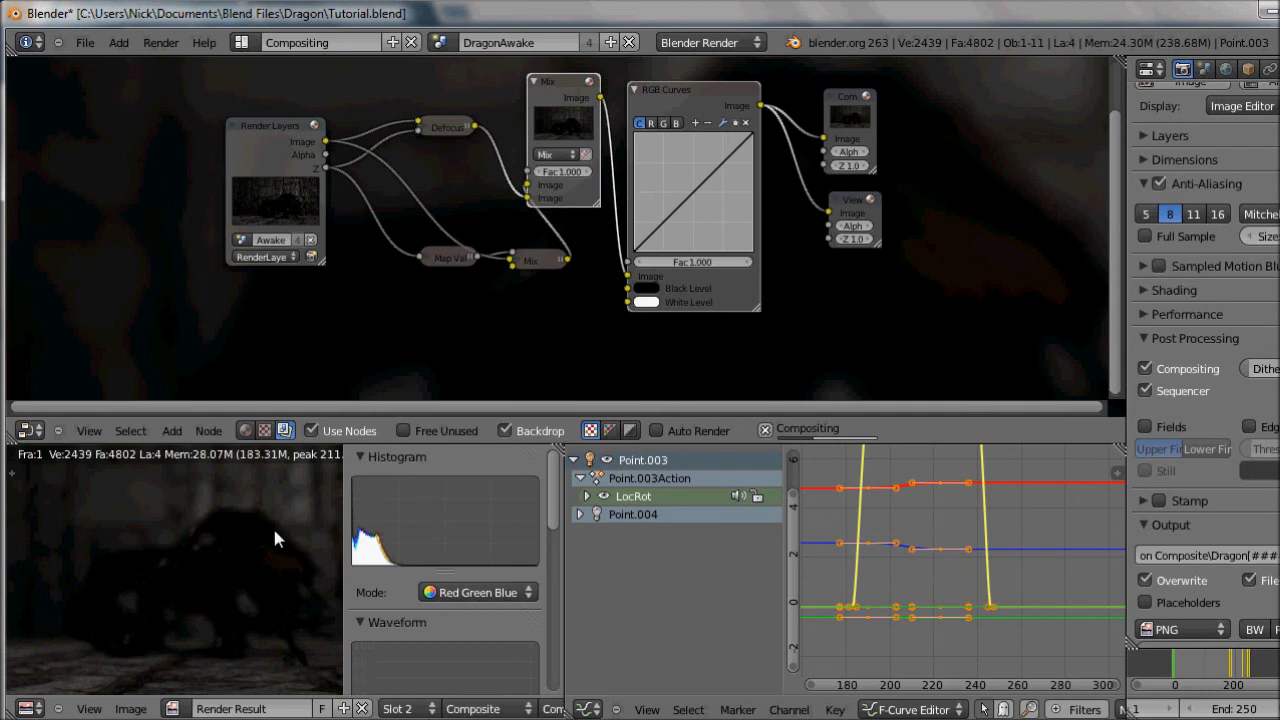
pyautogui.press('t')
pyautogui.press('n')
pyautogui.click(44, 456)
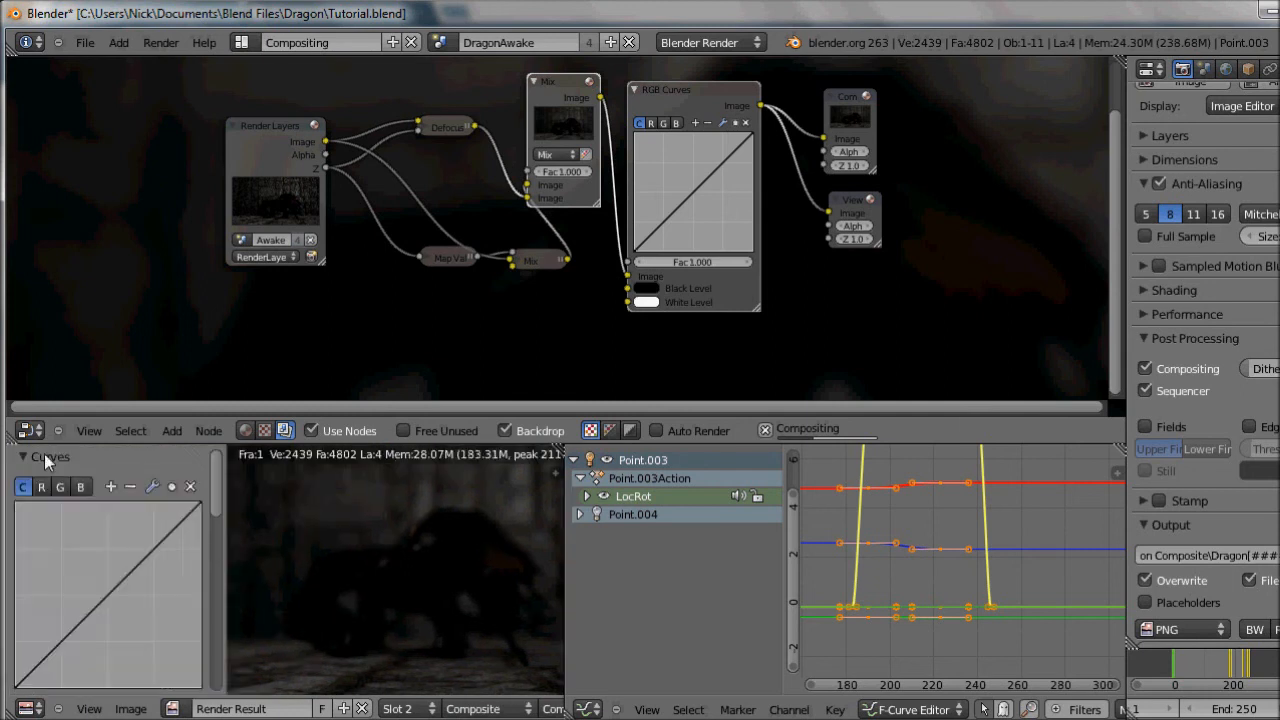
pyautogui.moveTo(86, 583); pyautogui.dragTo(113, 628)
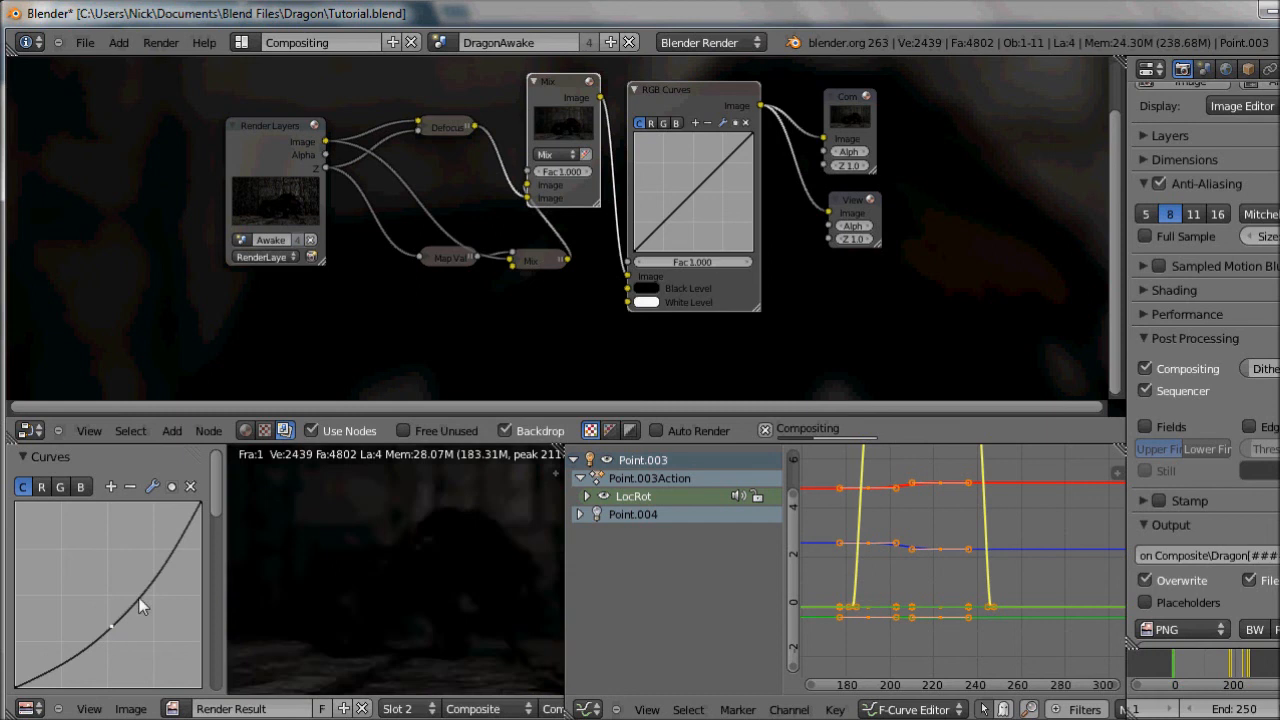
pyautogui.click(194, 487)
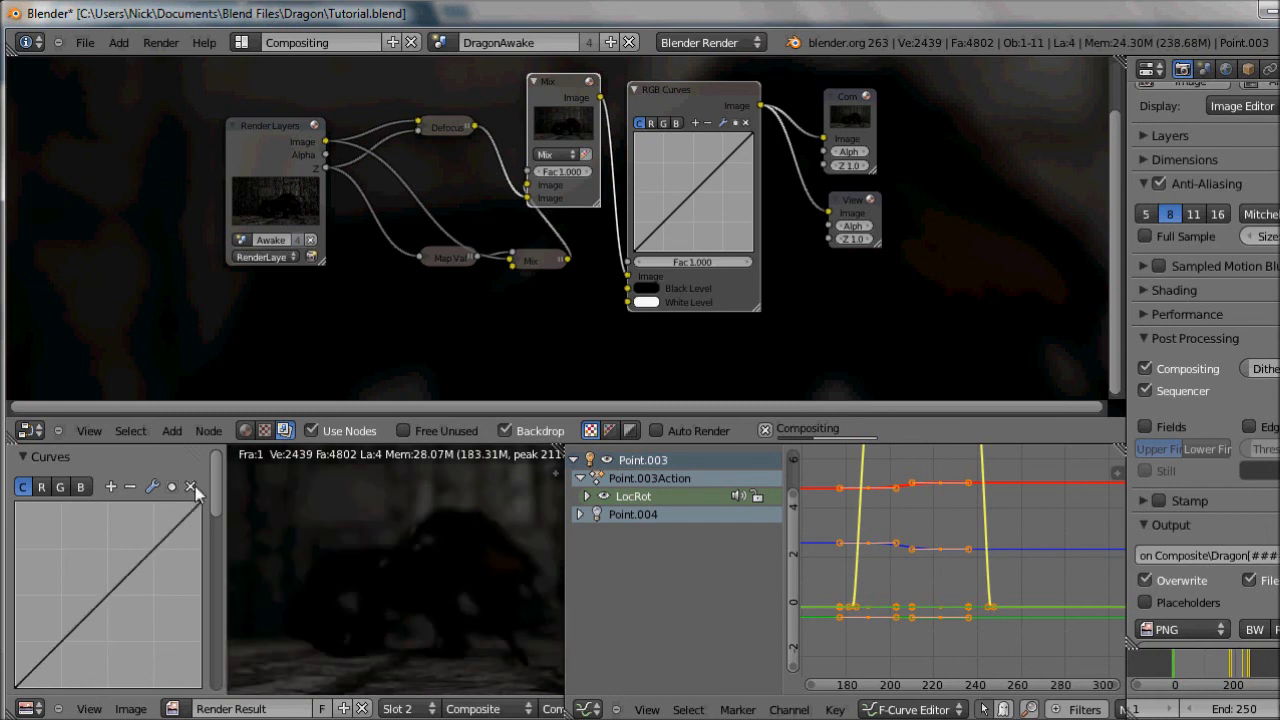
# Shape the combined curve of the RGB Curves node into a gentle S by lowering the shadows and raising the highlights
pyautogui.scroll(1, 714, 221)
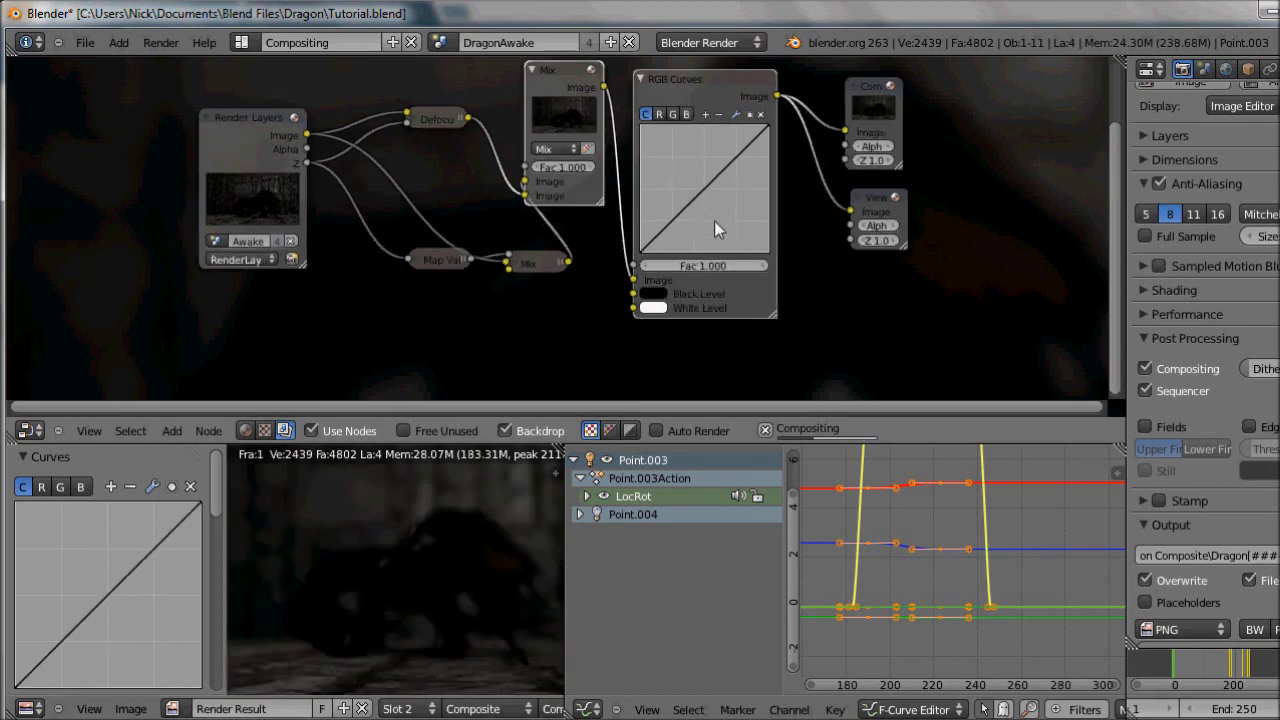
pyautogui.moveTo(700, 222); pyautogui.dragTo(662, 245, button='middle')
pyautogui.moveTo(651, 234); pyautogui.dragTo(655, 241)
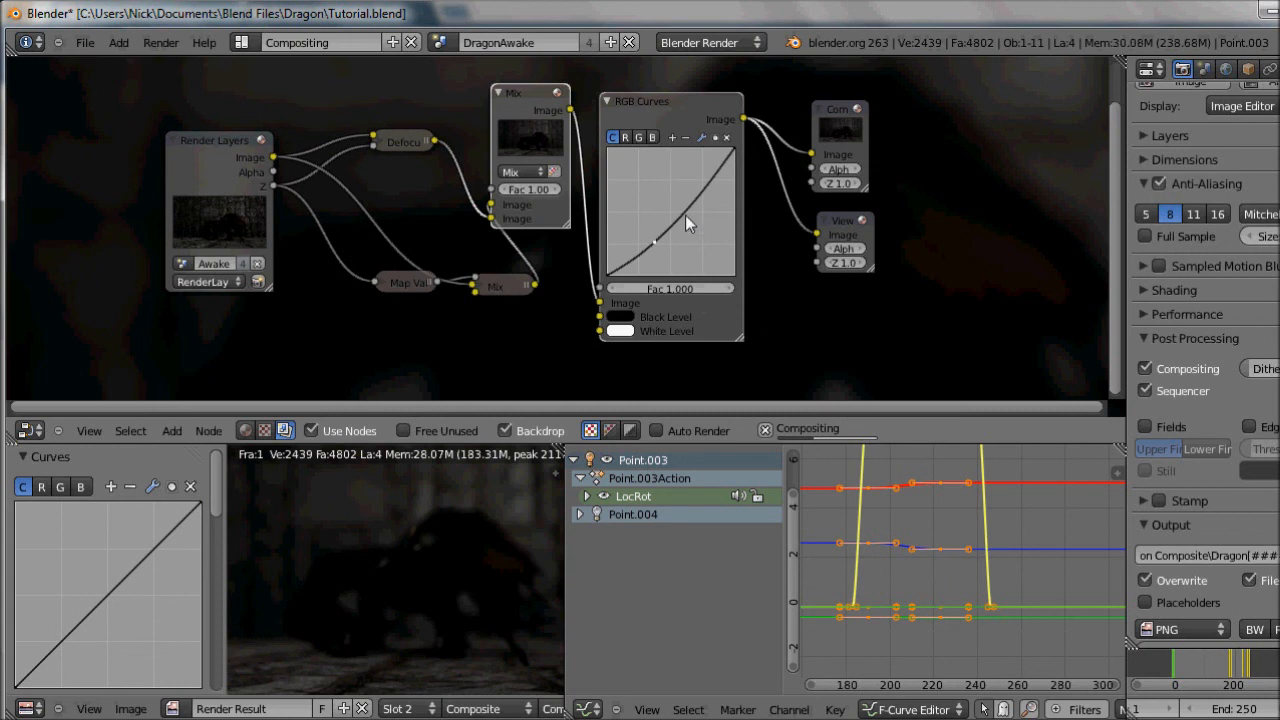
pyautogui.moveTo(693, 197); pyautogui.dragTo(688, 194)
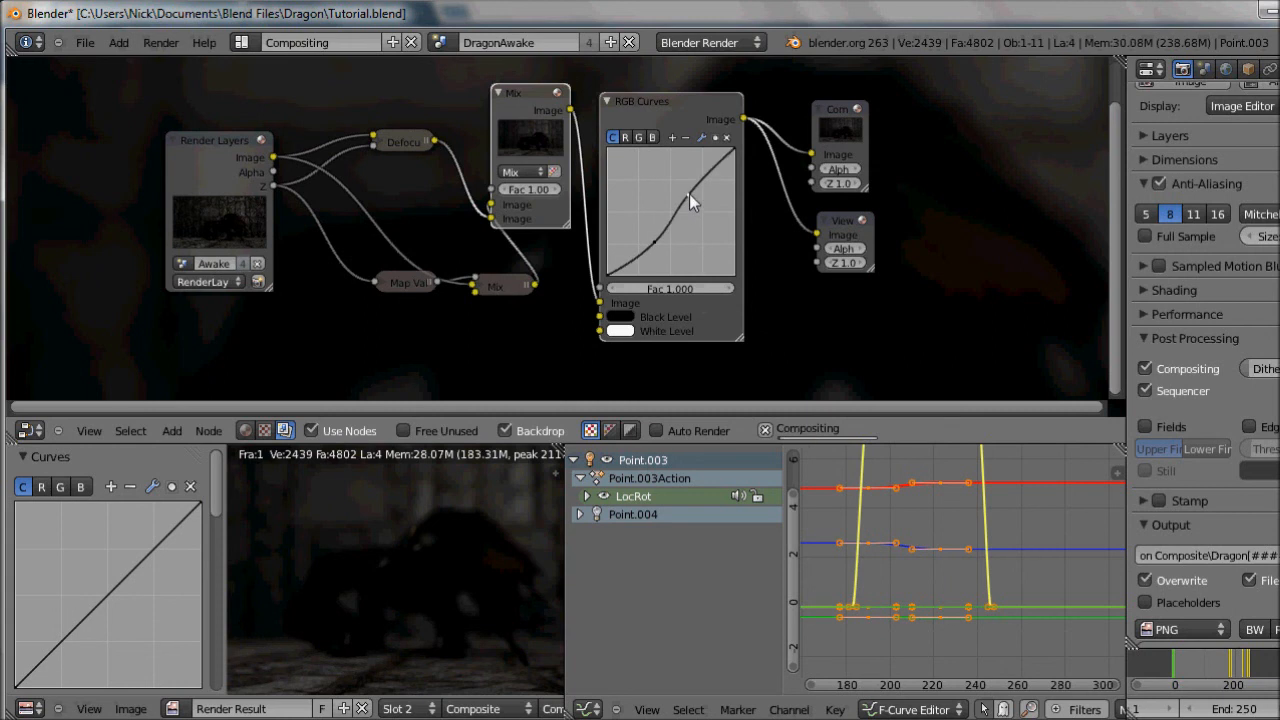
# Lower the middle of the red curve and raise the middle of the green curve in the RGB Curves node
pyautogui.click(625, 137)
pyautogui.moveTo(669, 209); pyautogui.dragTo(680, 222)
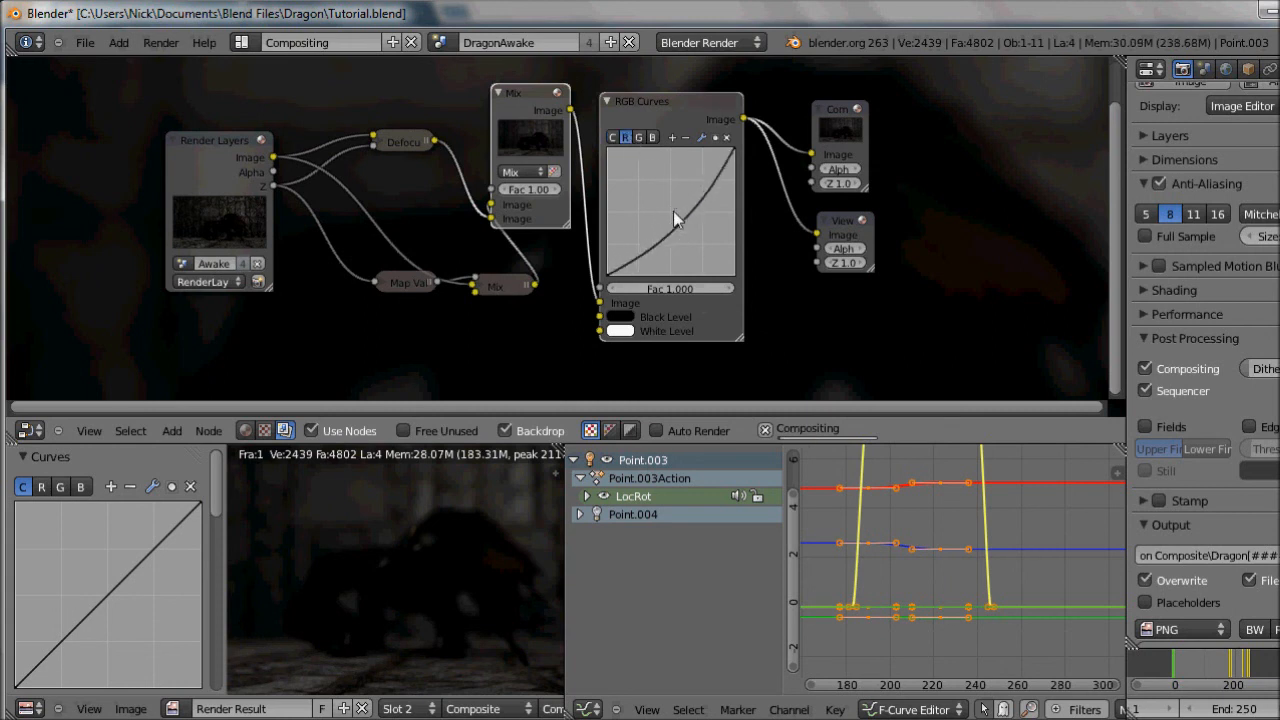
pyautogui.click(653, 138)
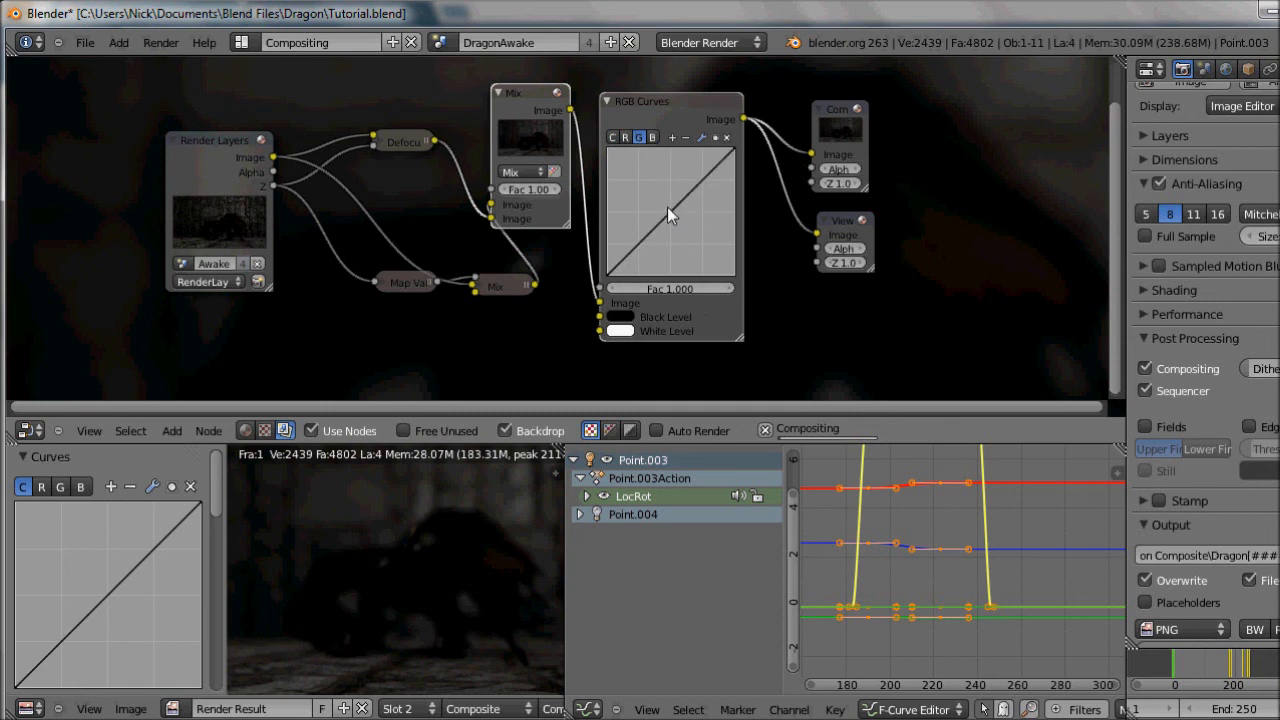
pyautogui.moveTo(667, 207); pyautogui.dragTo(668, 200)
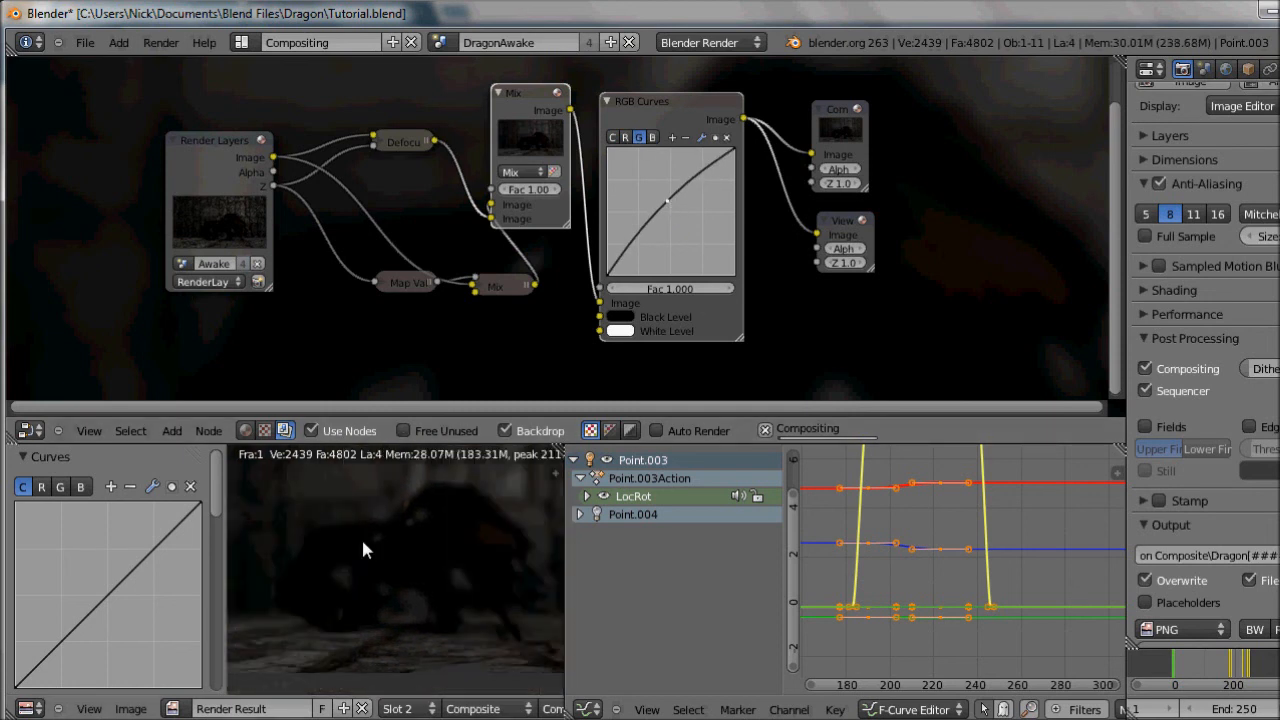
pyautogui.press('n')
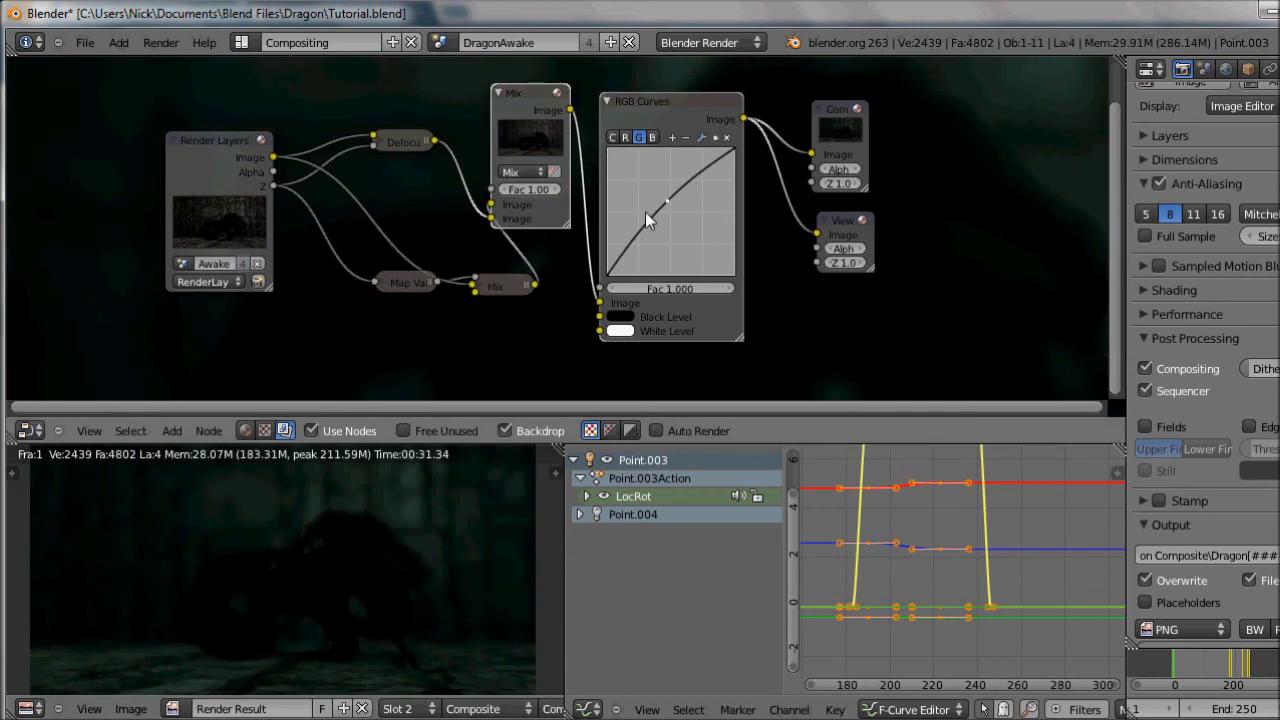
# Soften the green, red and combined curves of the RGB Curves node by moving their points closer to the diagonal
pyautogui.moveTo(667, 202); pyautogui.dragTo(667, 209)
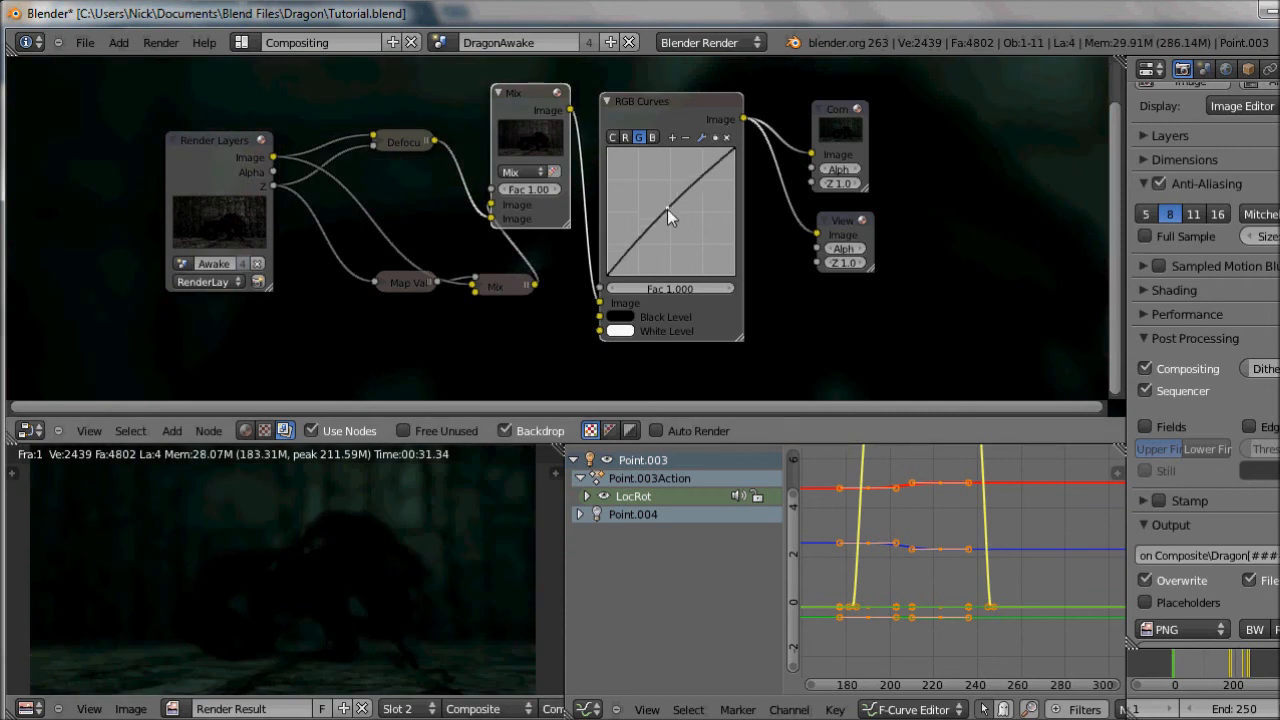
pyautogui.click(624, 137)
pyautogui.moveTo(685, 215); pyautogui.dragTo(673, 220)
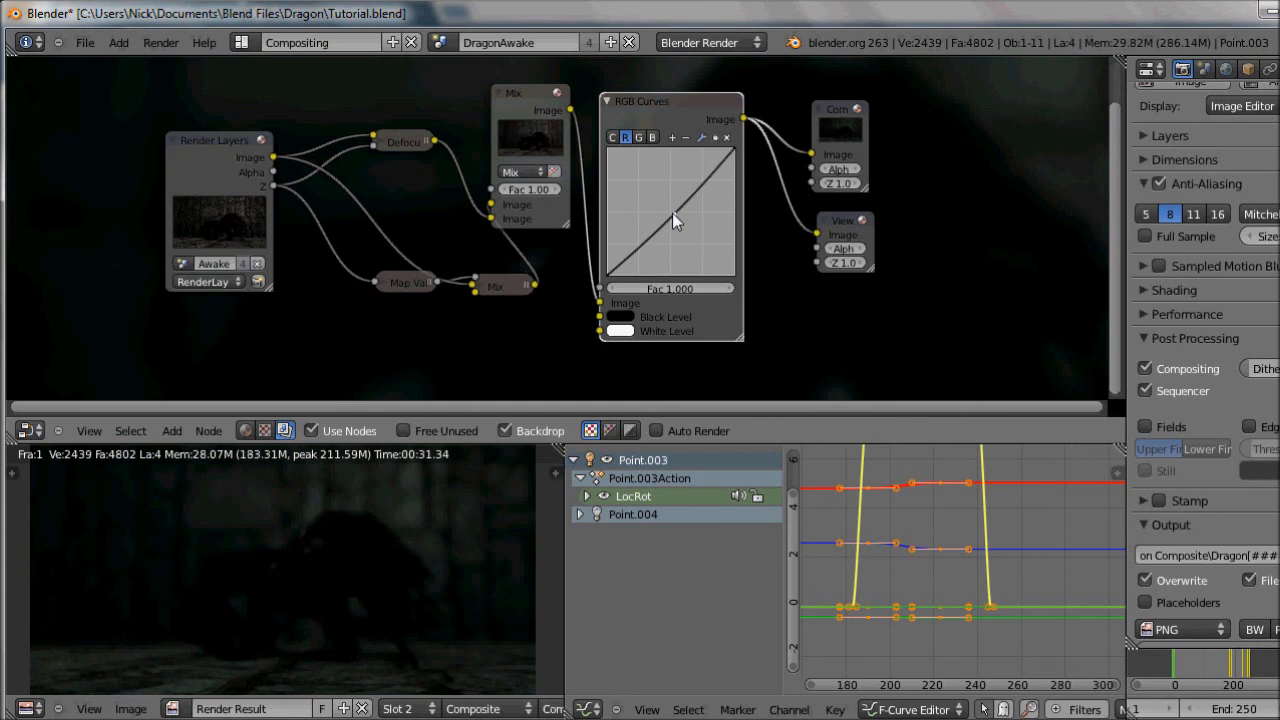
pyautogui.click(615, 137)
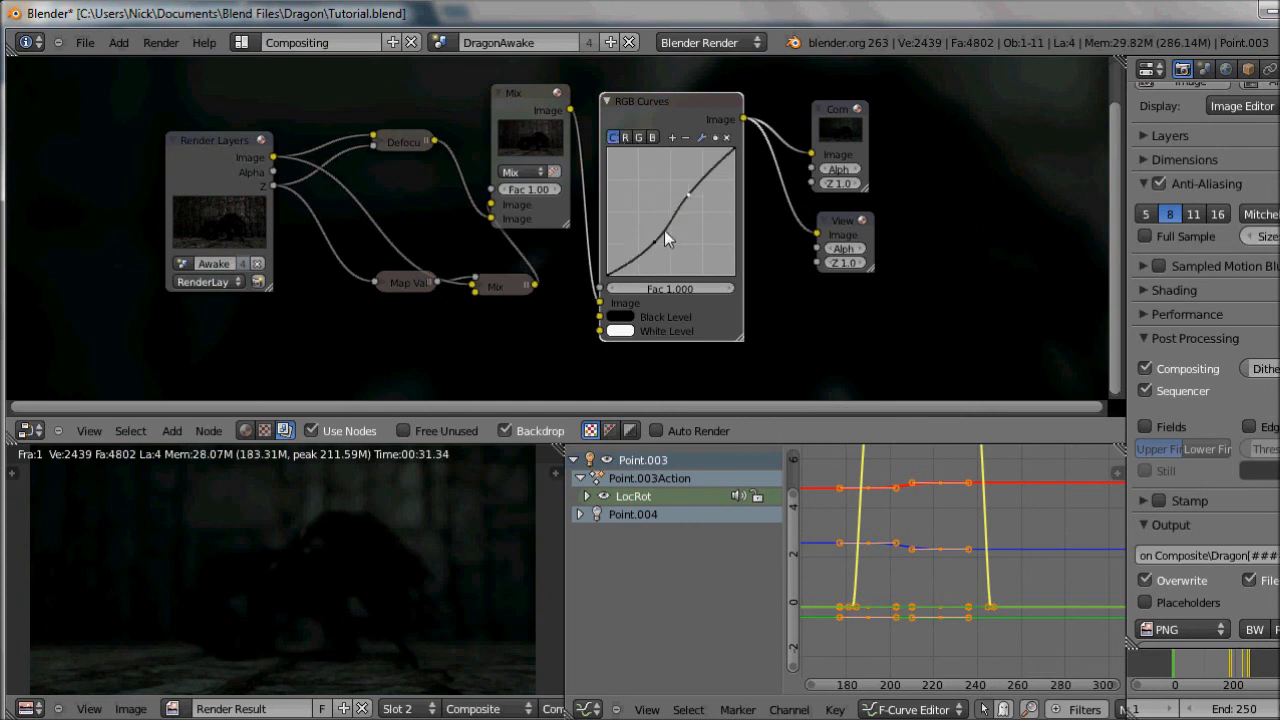
pyautogui.moveTo(657, 237); pyautogui.dragTo(646, 237)
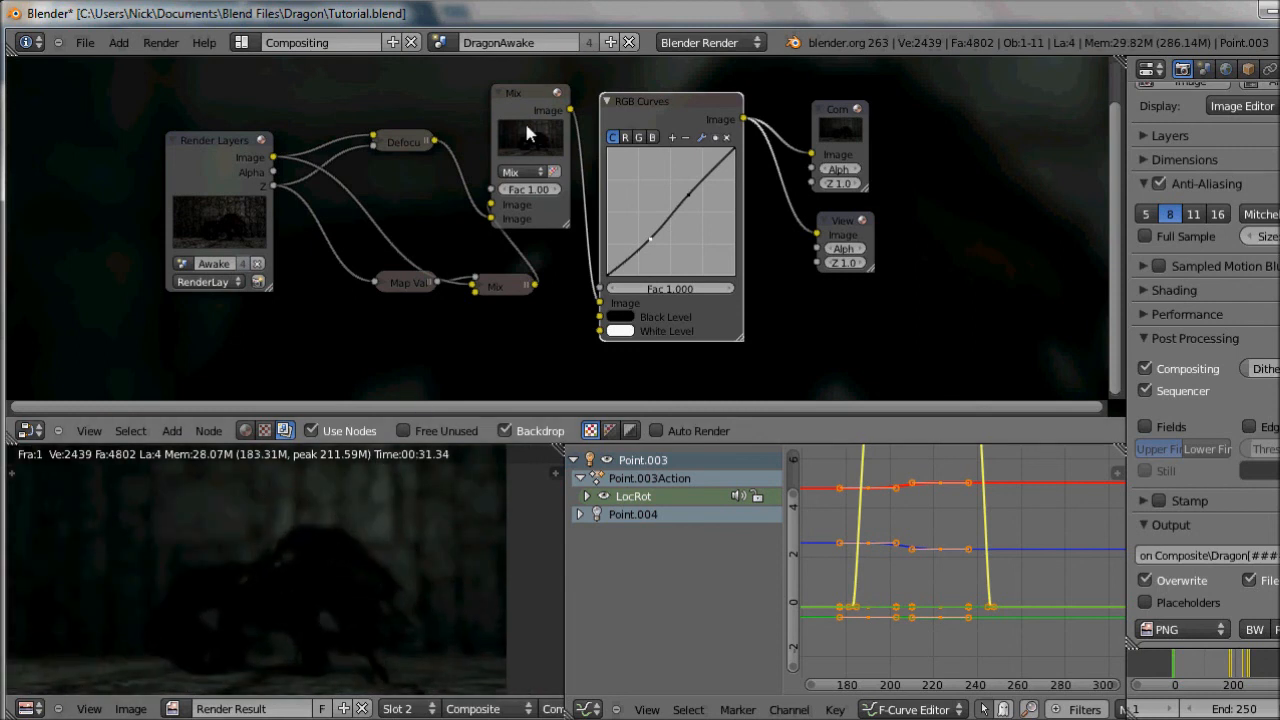
# Collapse the RGB Curves node
pyautogui.click(540, 97)
pyautogui.click(606, 104)
pyautogui.click(604, 101)
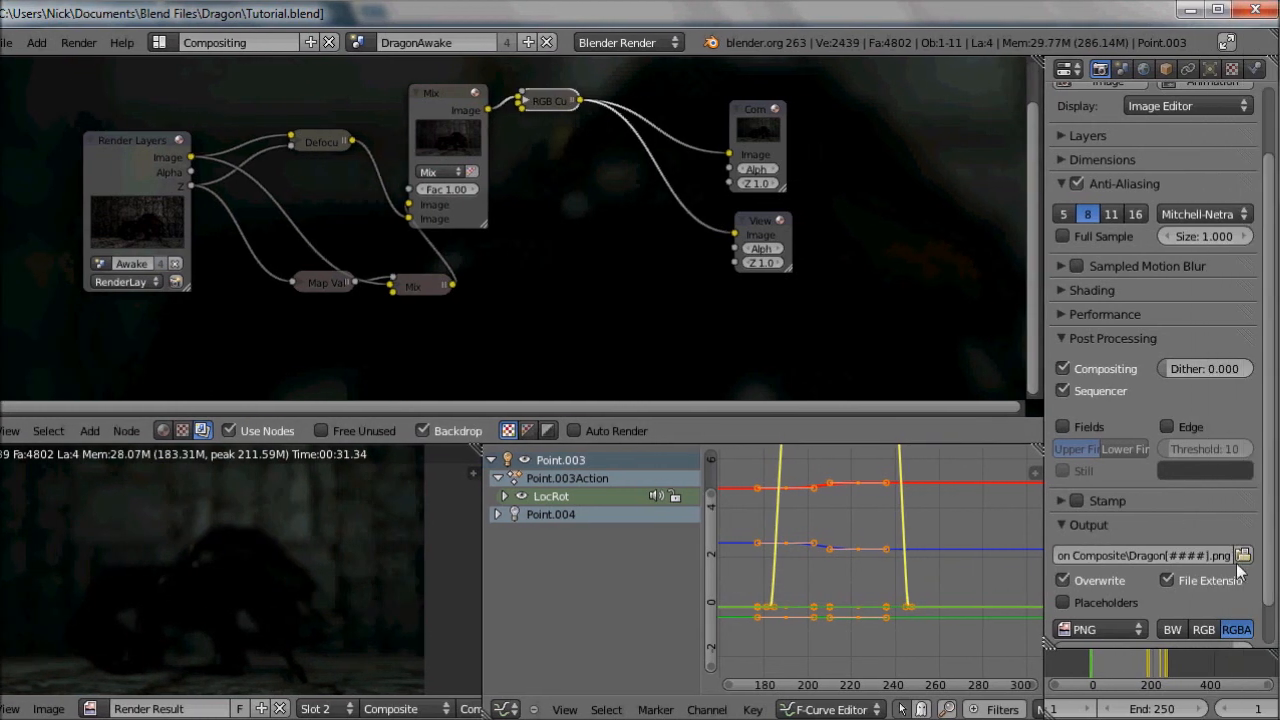
# Create a DragonOutput folder inside the Dragon folder and set the render output path to //Dragon[####].png
pyautogui.click(1243, 555)
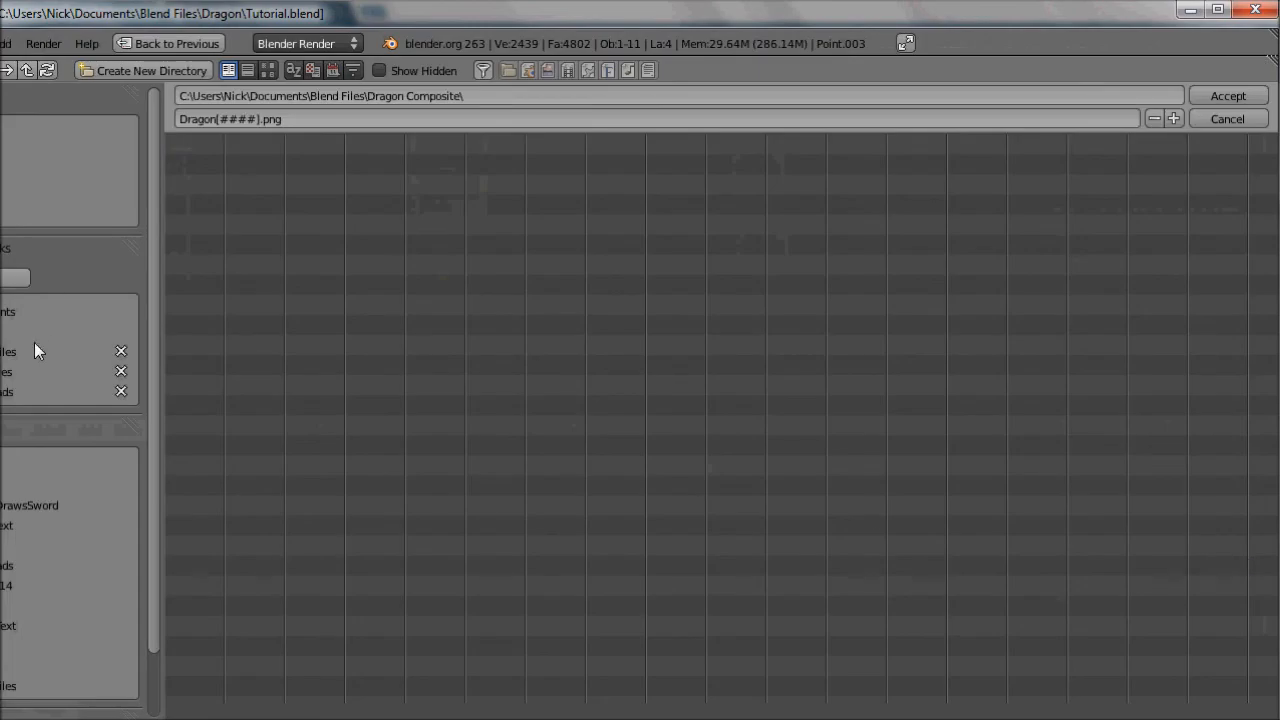
pyautogui.click(31, 465)
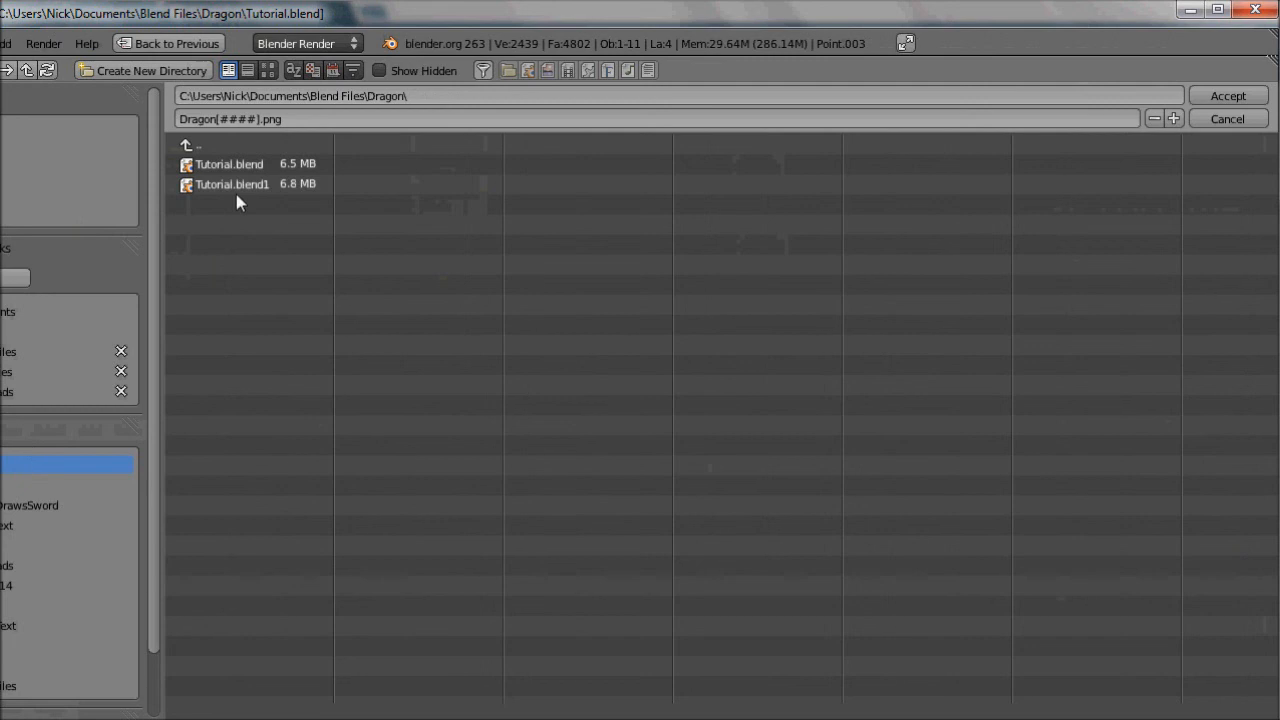
pyautogui.click(143, 71)
pyautogui.click(143, 80)
pyautogui.write('D')
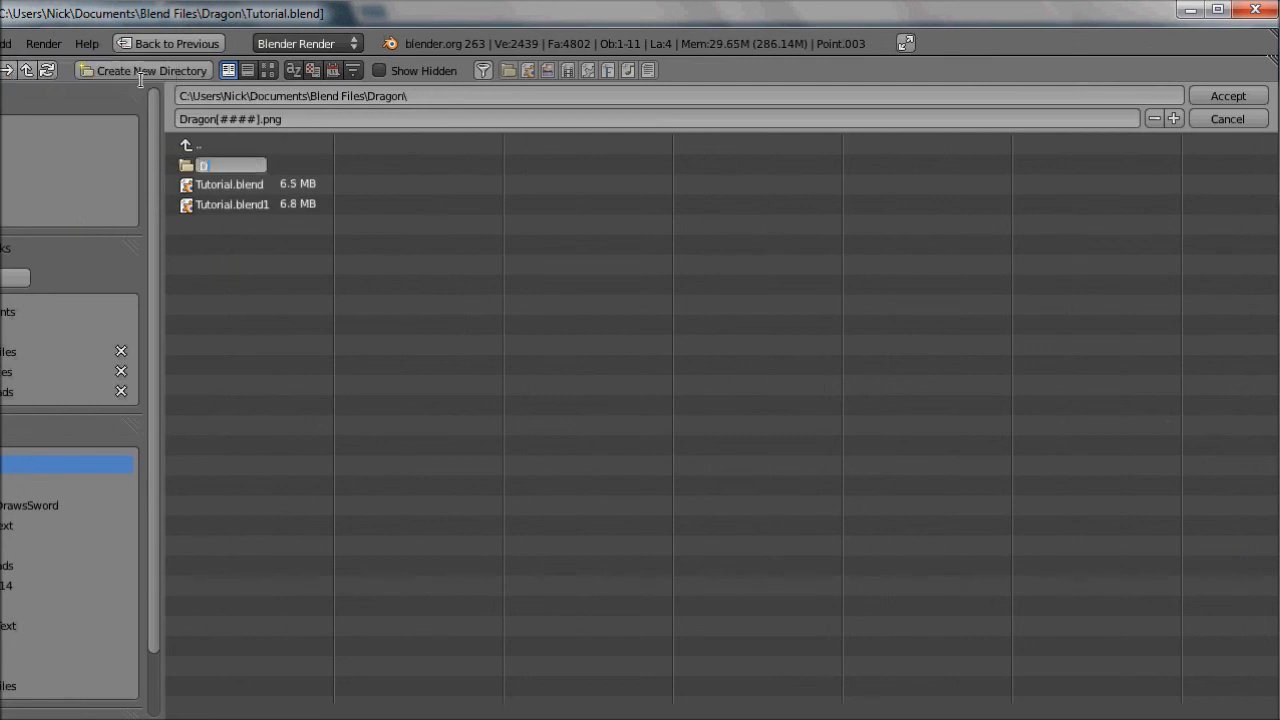
pyautogui.write('ragonOutput')
pyautogui.press('Return')
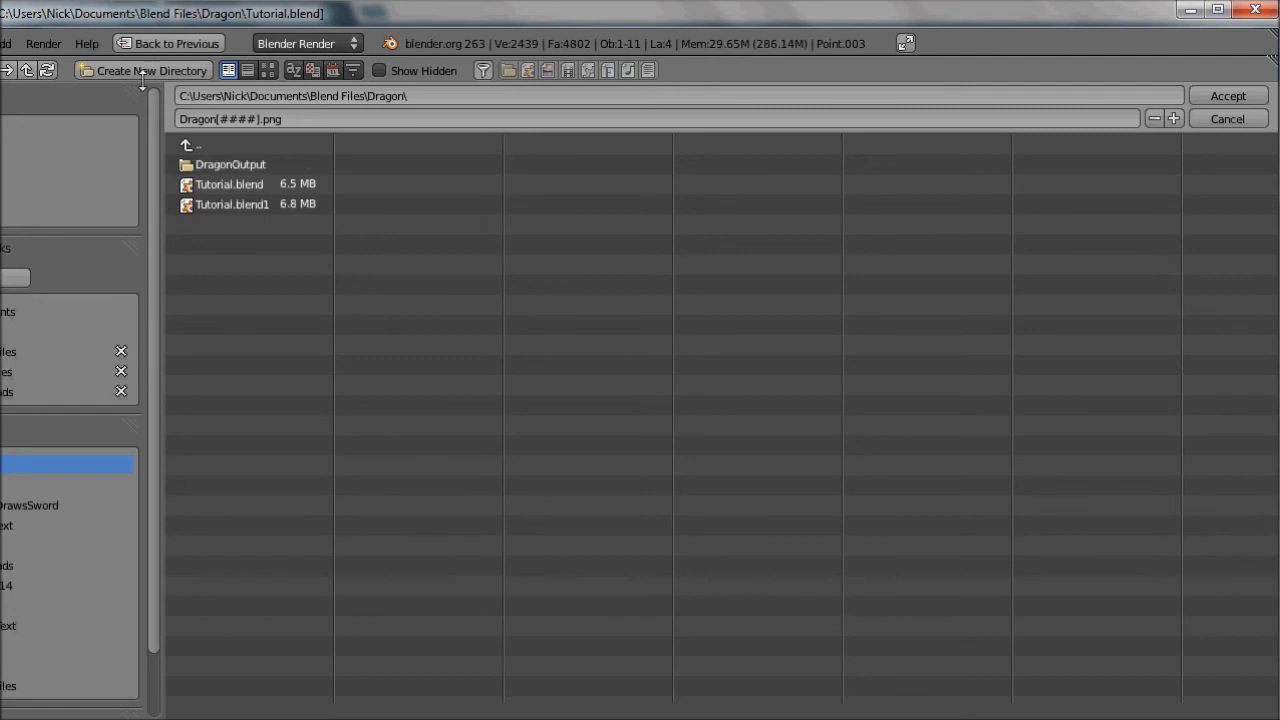
pyautogui.press('Escape')
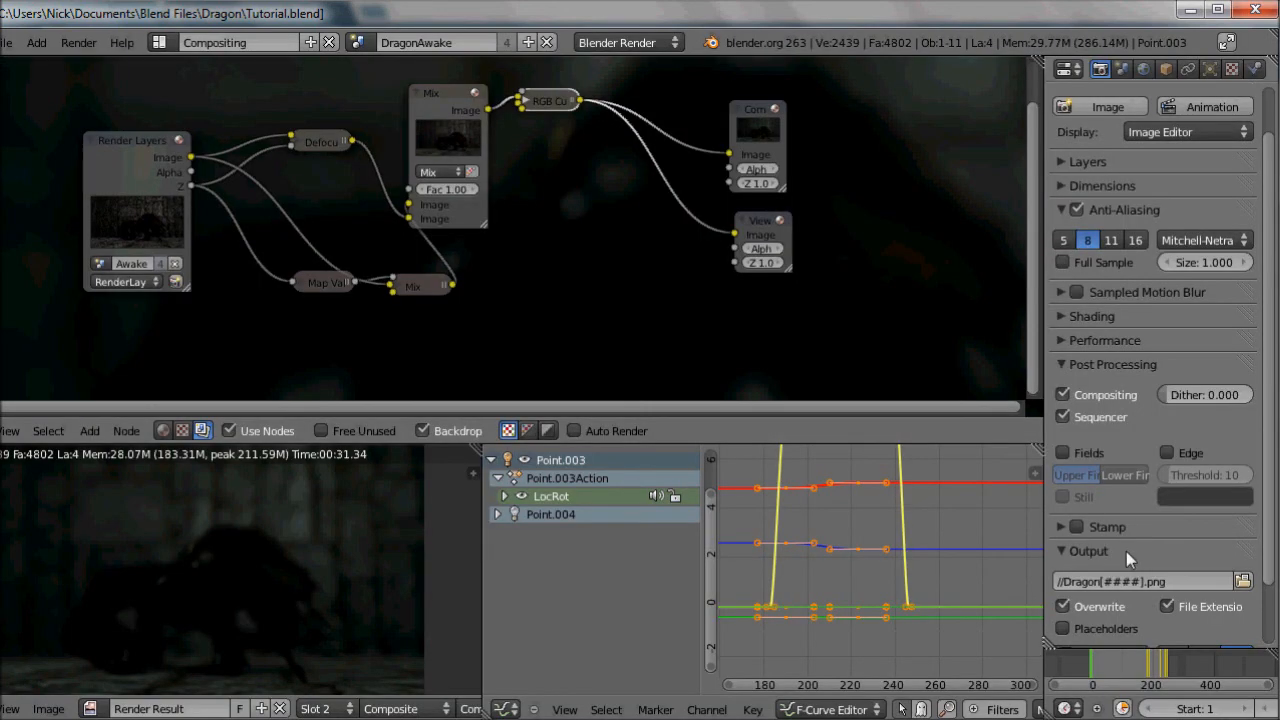
# Review the output format, resolution, frame range and frame rate, collapsing the Post Processing settings and expanding Dimensions
pyautogui.scroll(-2, 1125, 551)
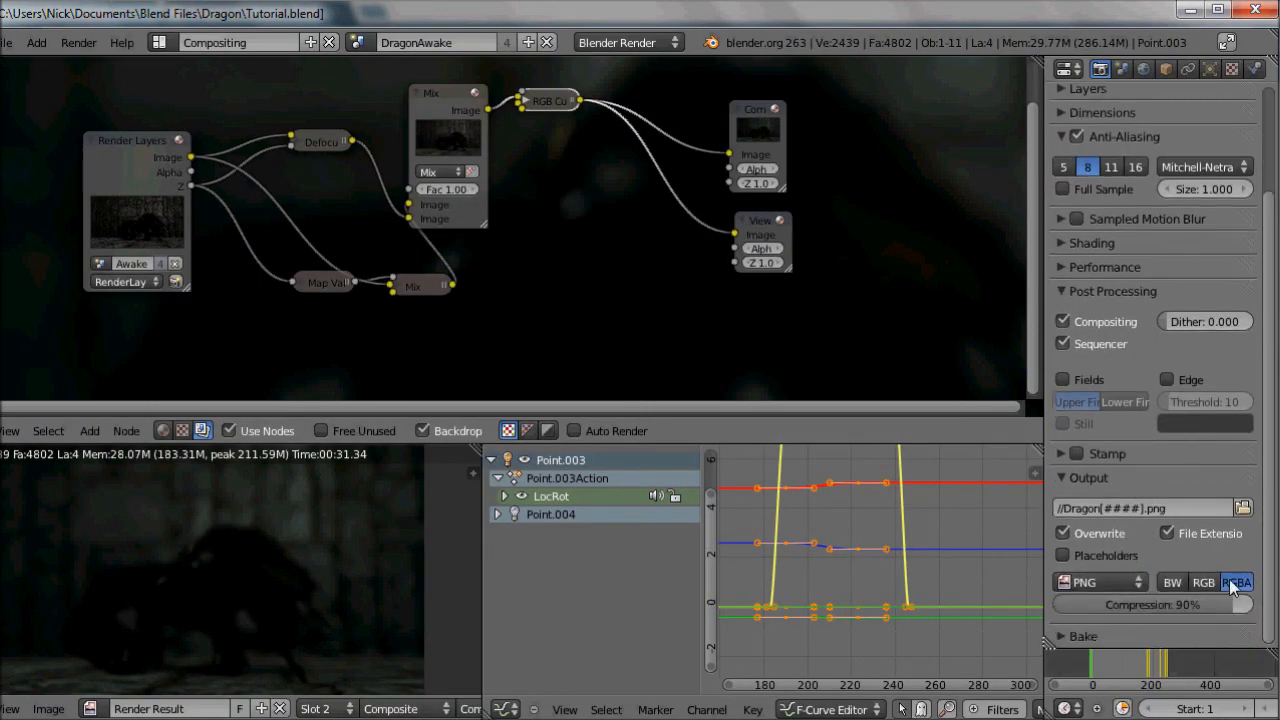
pyautogui.click(1121, 290)
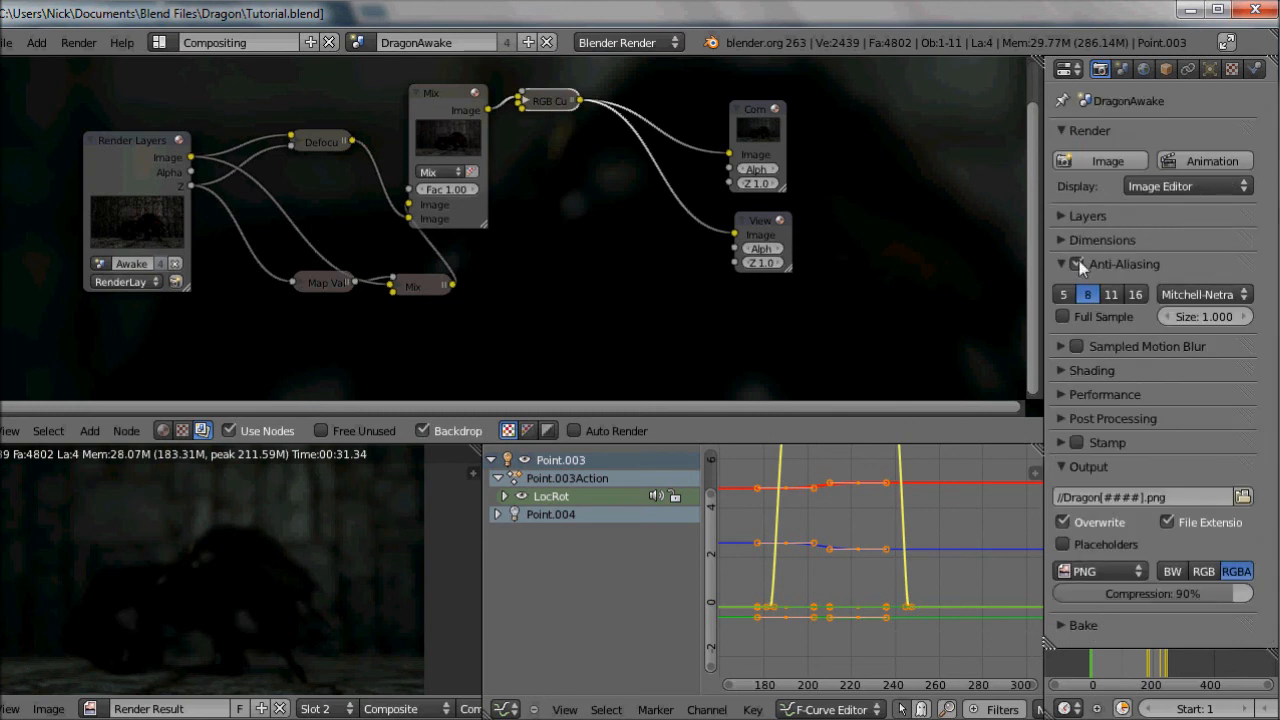
pyautogui.click(1082, 217)
pyautogui.click(1089, 212)
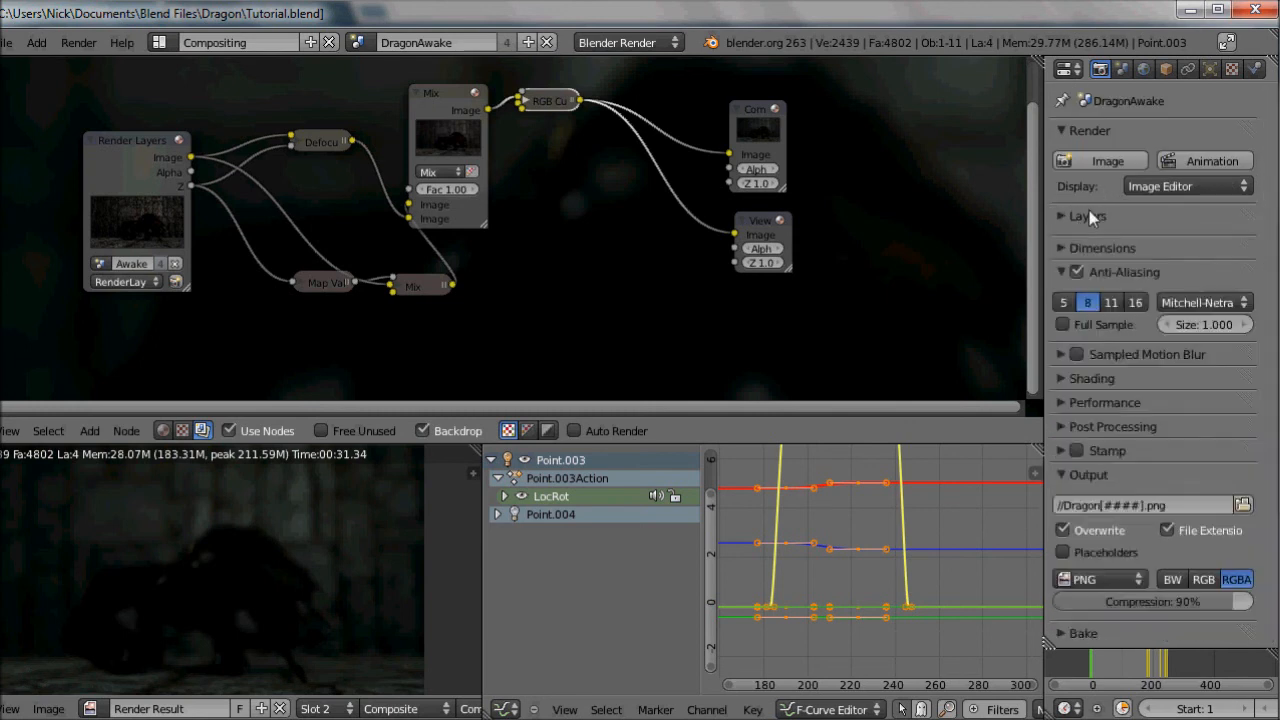
pyautogui.click(1095, 240)
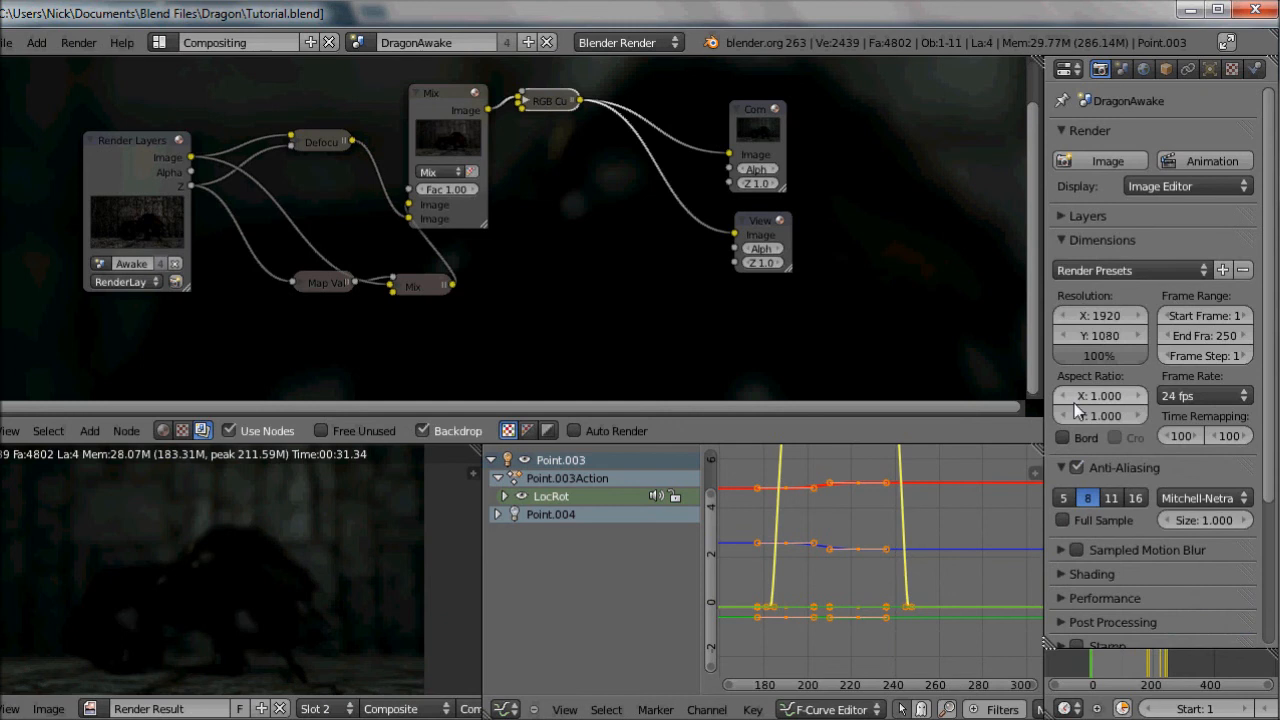
pyautogui.click(1100, 243)
pyautogui.click(1100, 243)
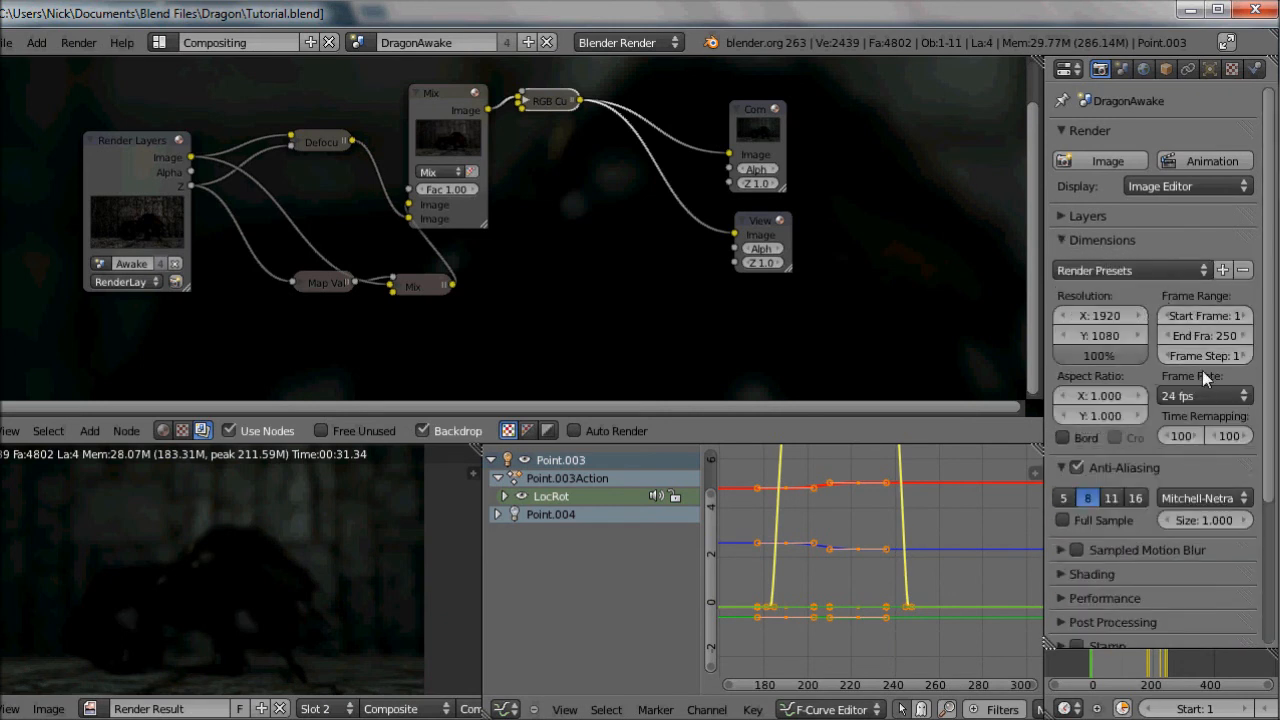
# Save the project over the existing Tutorial.blend file
pyautogui.hotkey('ctrl', 's')
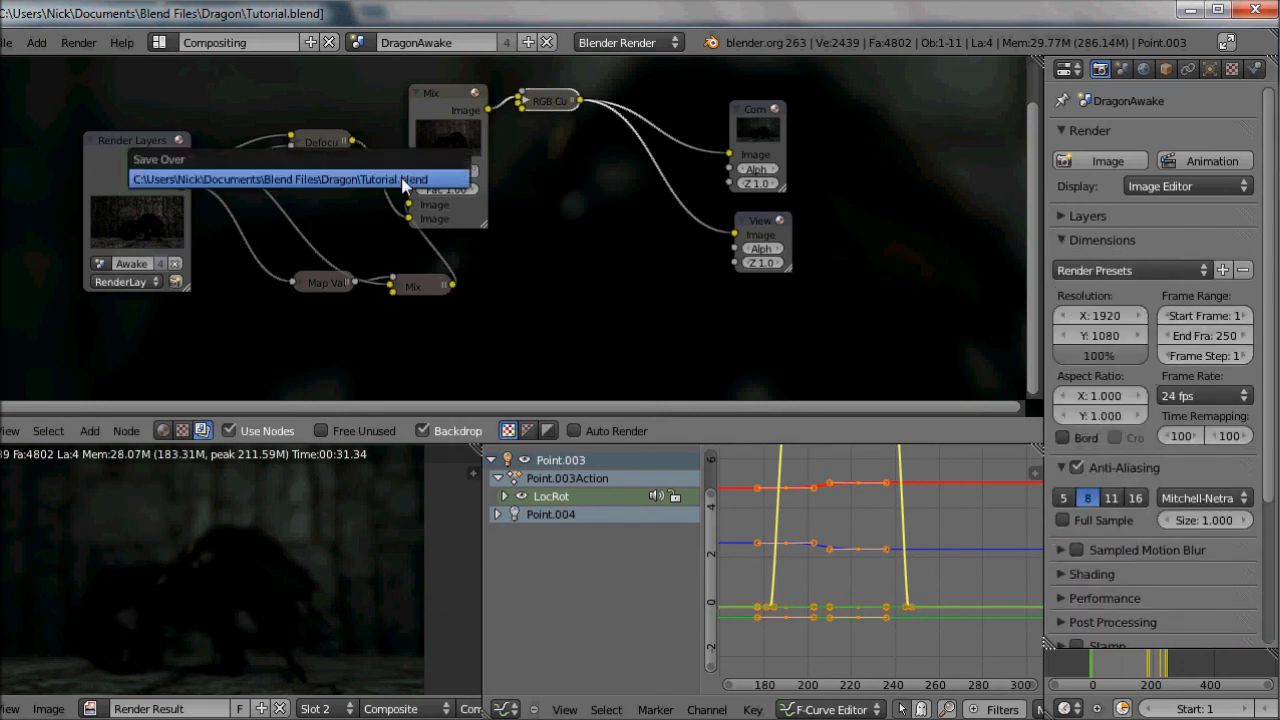
pyautogui.click(403, 180)
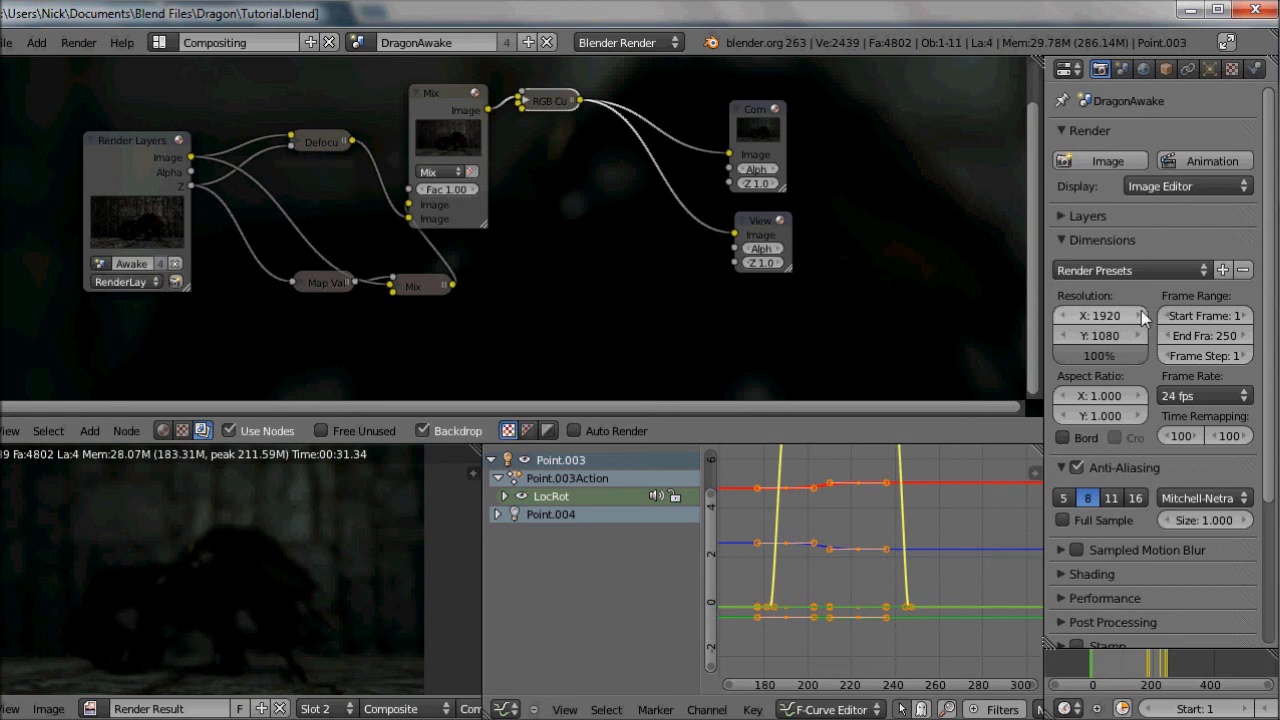
# Render the full animation of the dragon scene
pyautogui.click(1195, 162)
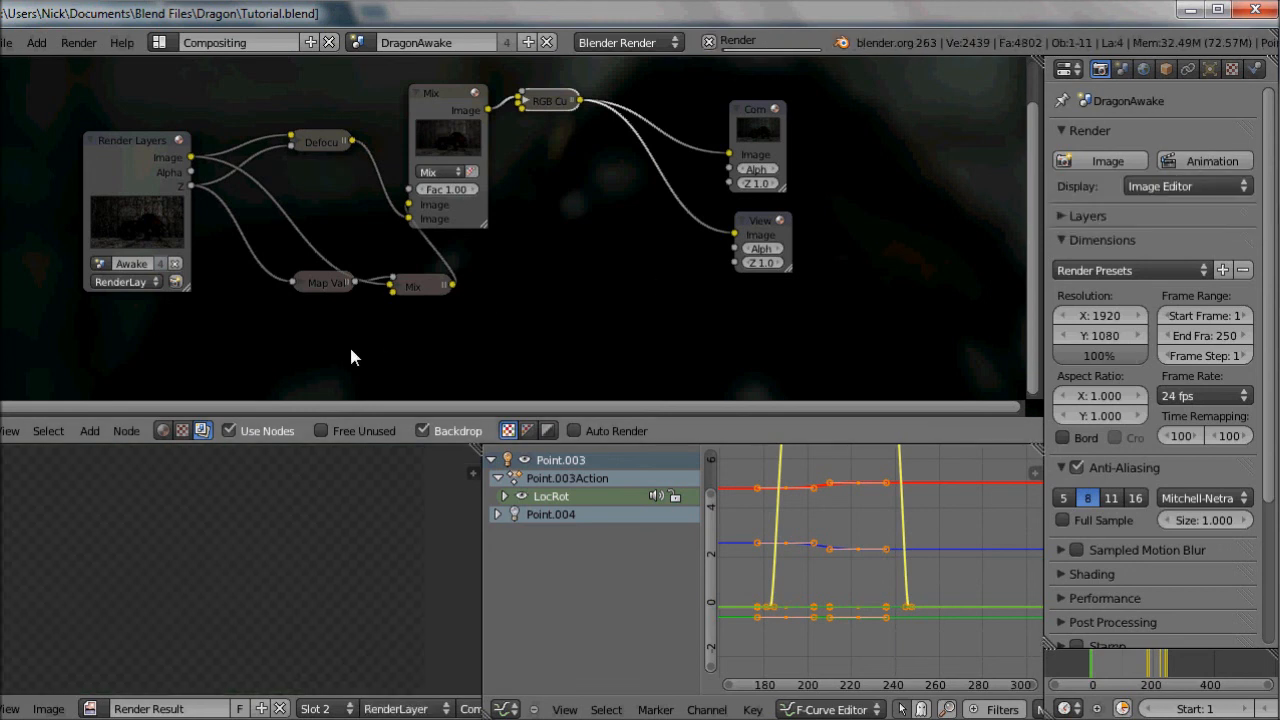
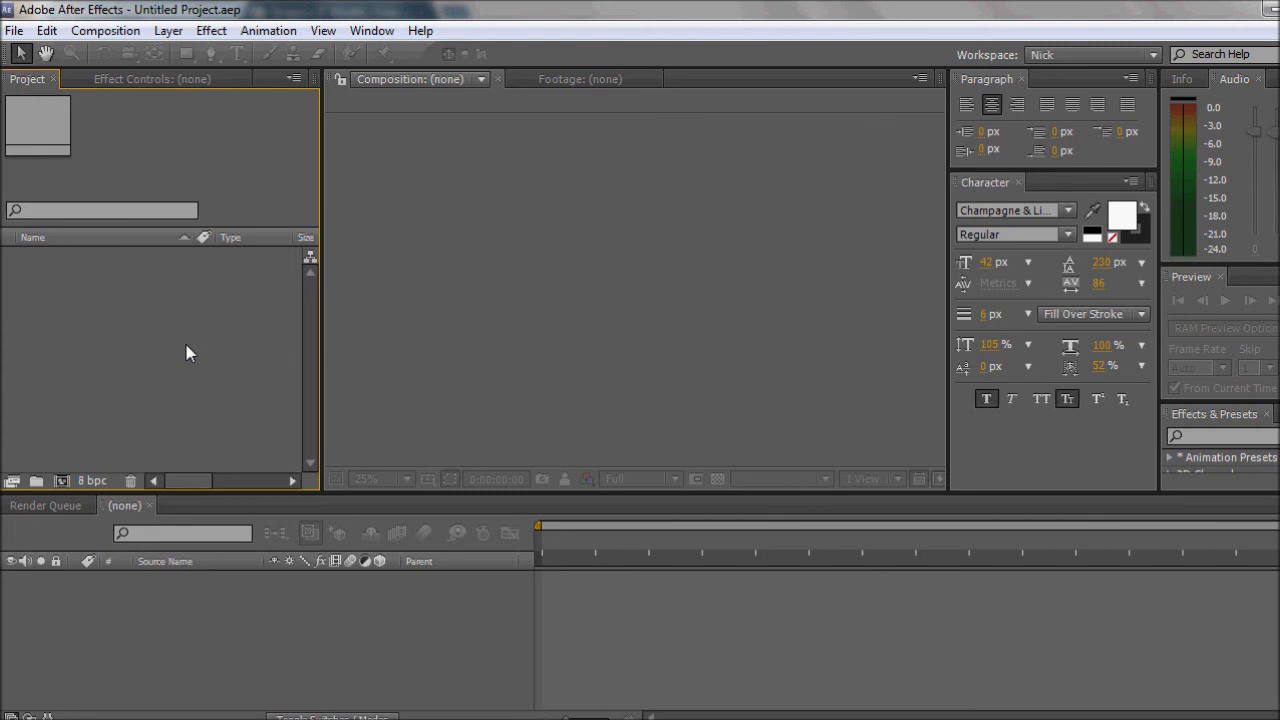
# Switch to After Effects and import the Dragon Composite folder's frames as a PNG sequence, beginning with Dragon[0001].png
pyautogui.doubleClick(194, 349)
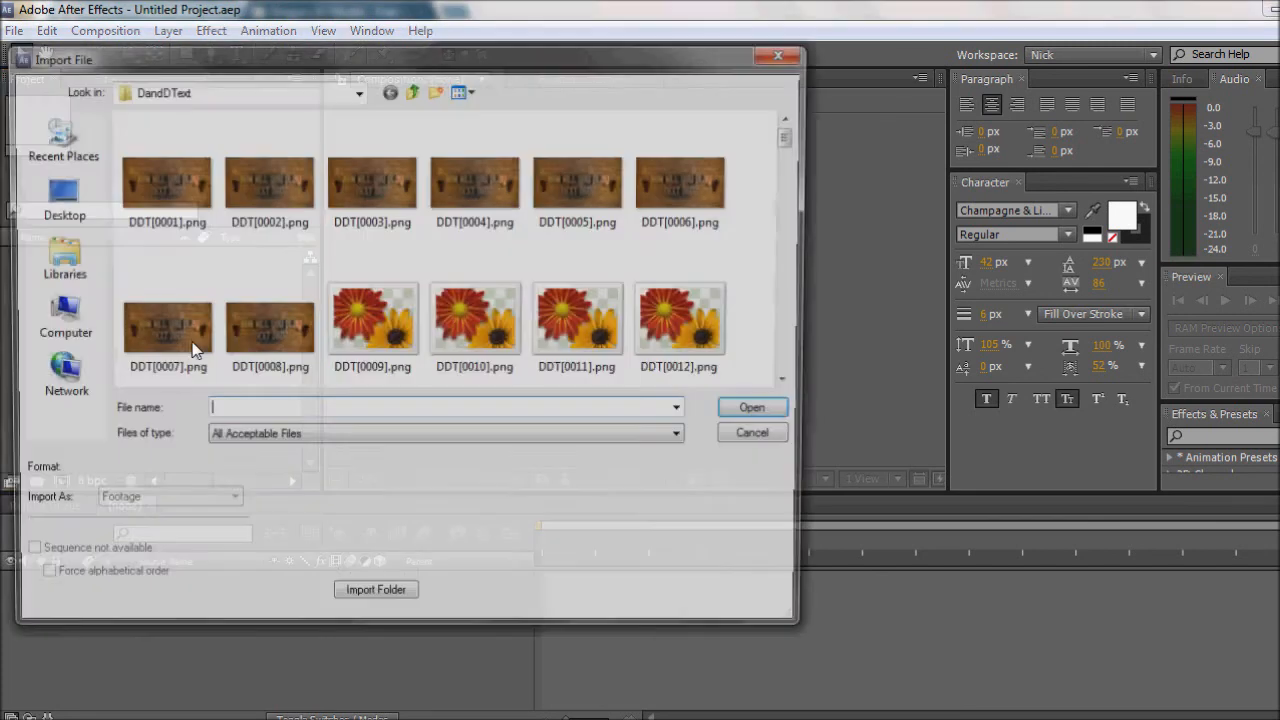
pyautogui.click(412, 89)
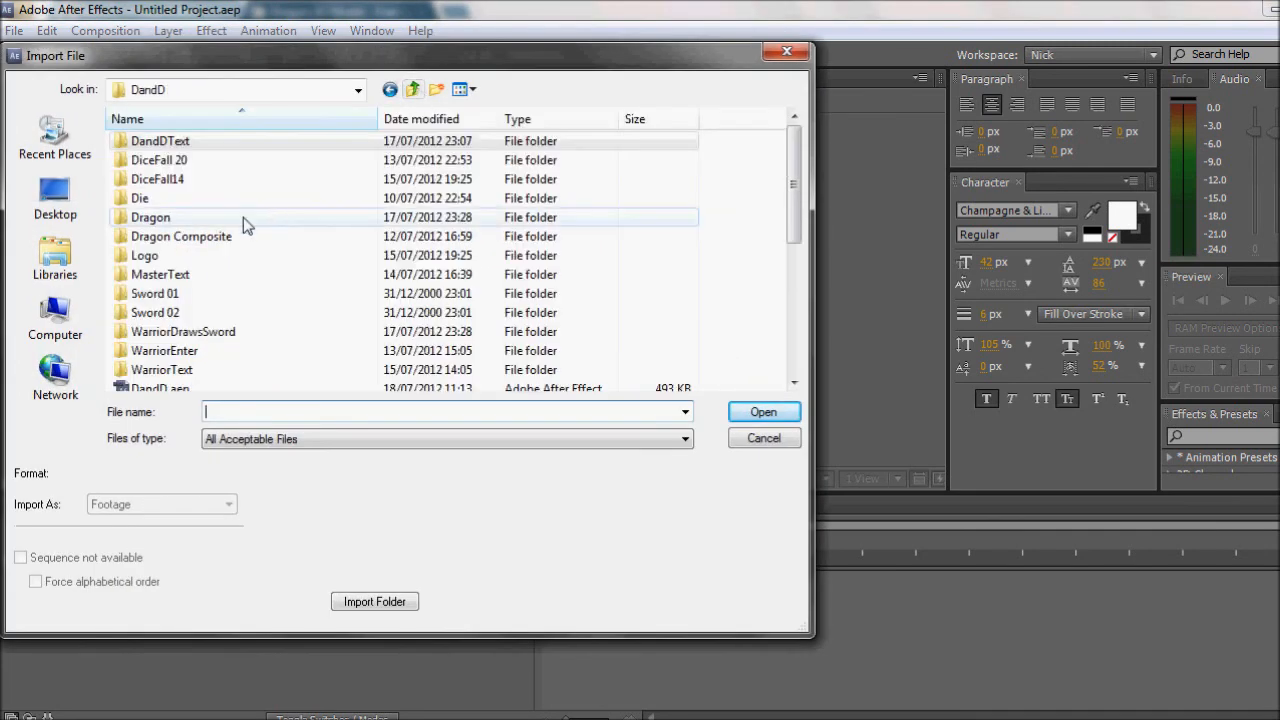
pyautogui.doubleClick(234, 230)
pyautogui.click(166, 181)
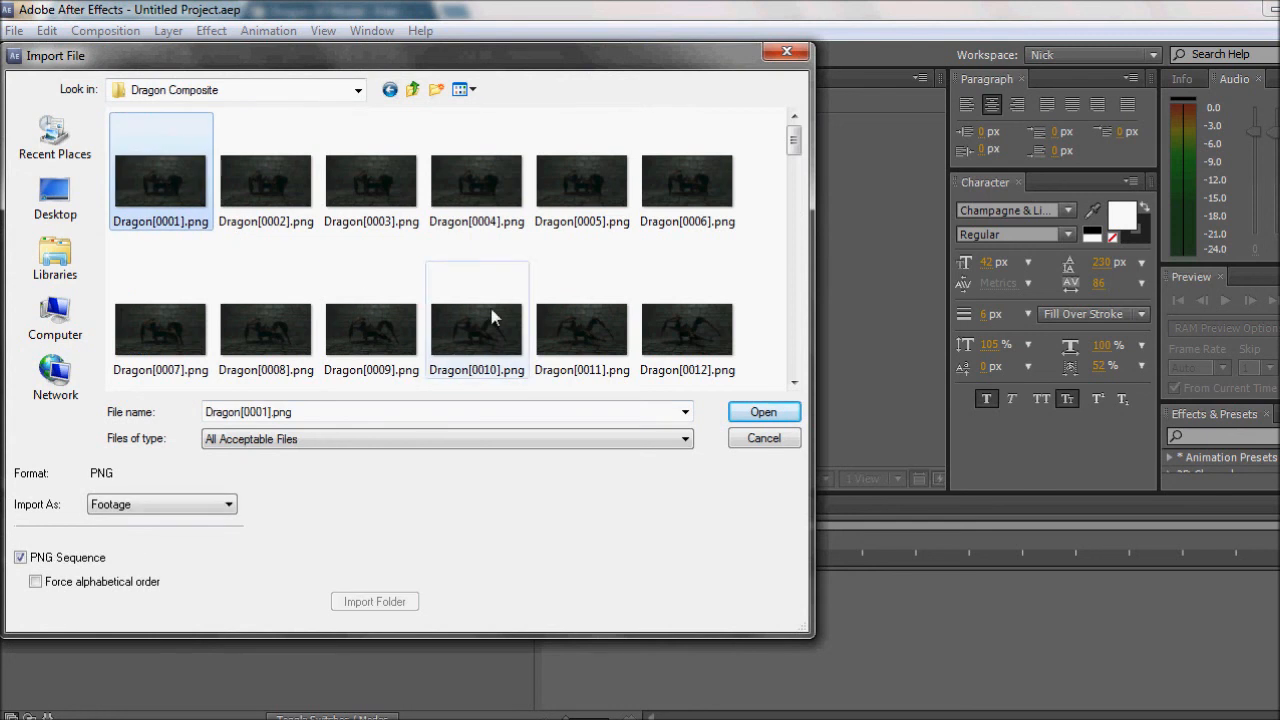
pyautogui.click(760, 411)
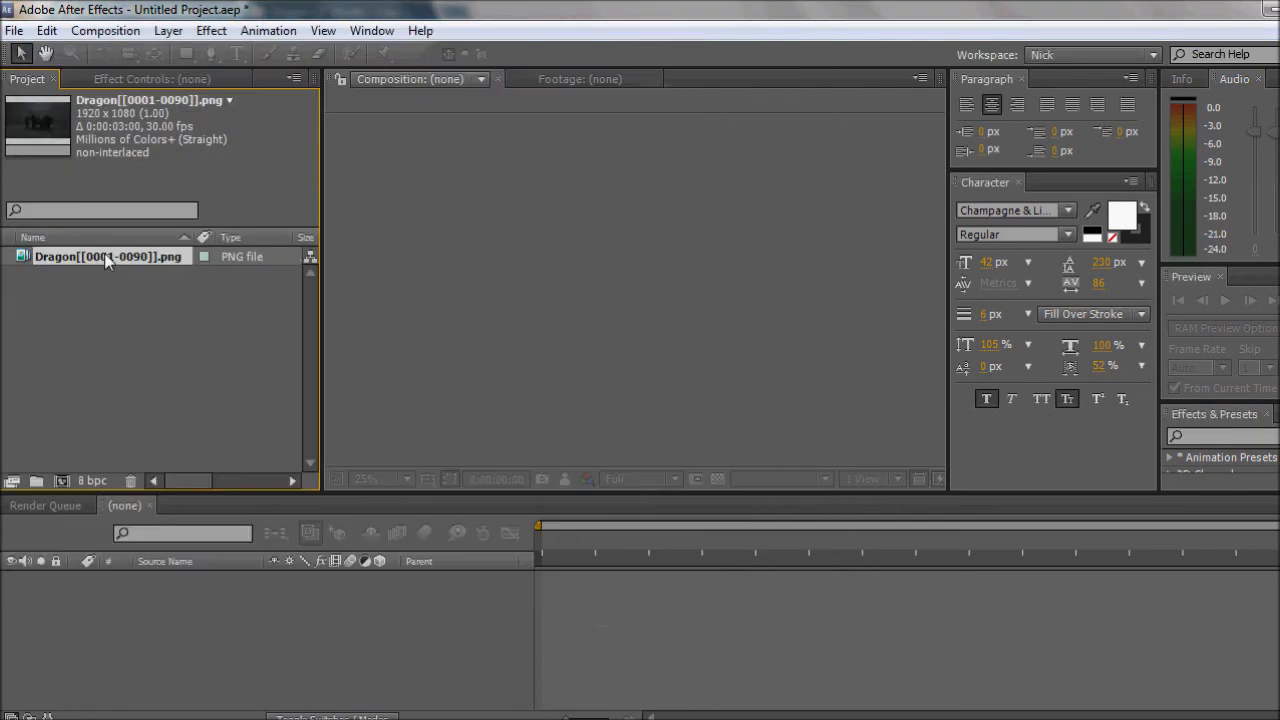
# Rename the imported sequence to Dragon and create a new composition from it
pyautogui.press('Return')
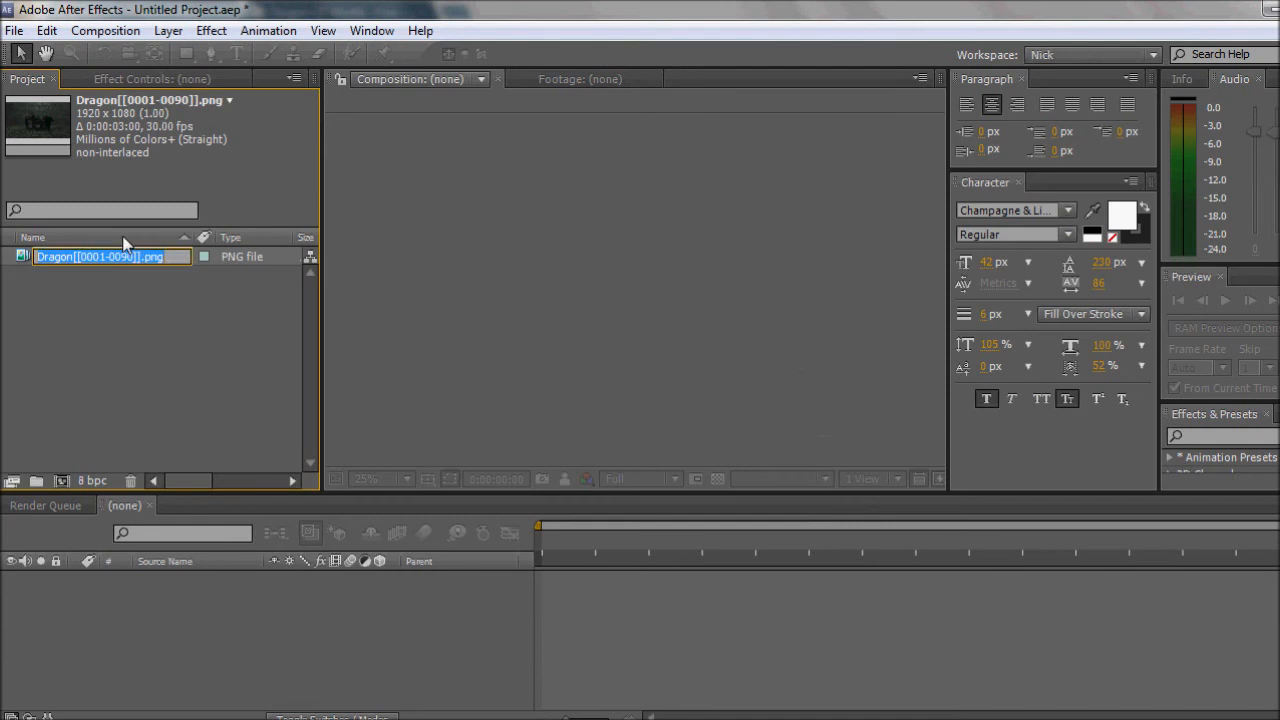
pyautogui.write('Dragon')
pyautogui.press('Return')
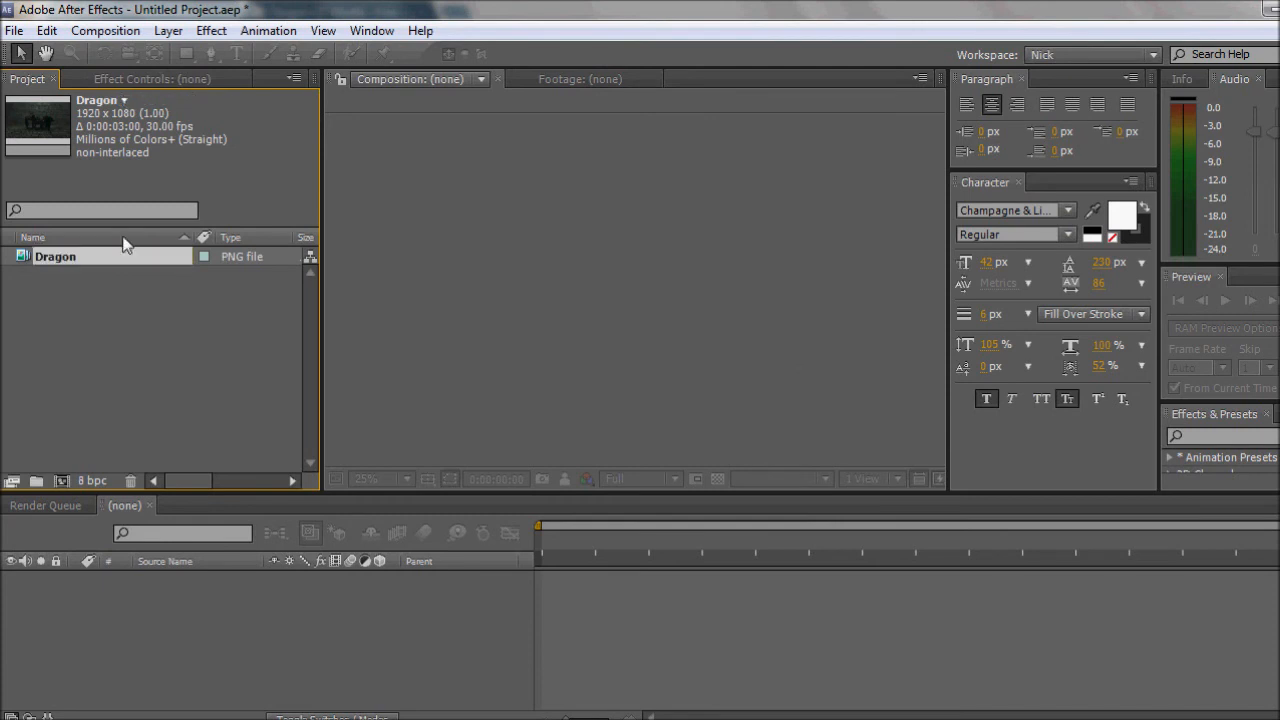
pyautogui.moveTo(108, 257); pyautogui.dragTo(61, 481)
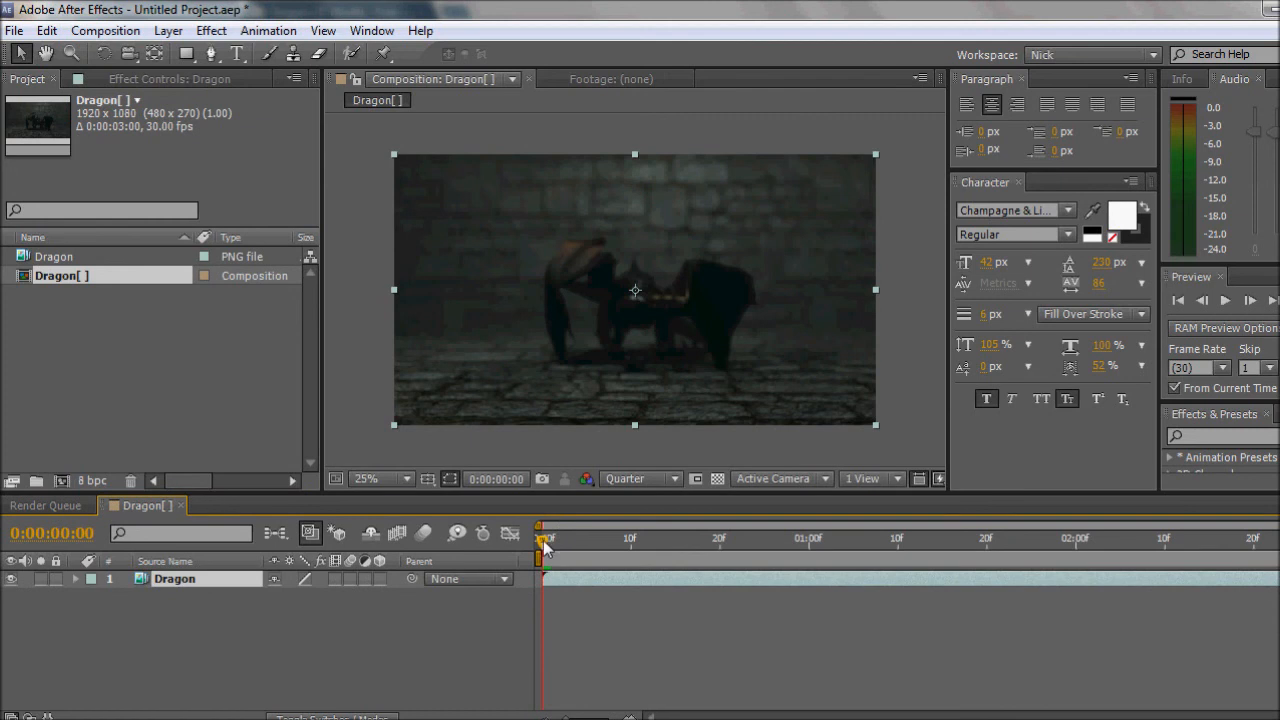
# Scrub through the dragon composition and inspect the dragon's head up close, returning to the first frame
pyautogui.moveTo(574, 541); pyautogui.dragTo(871, 548)
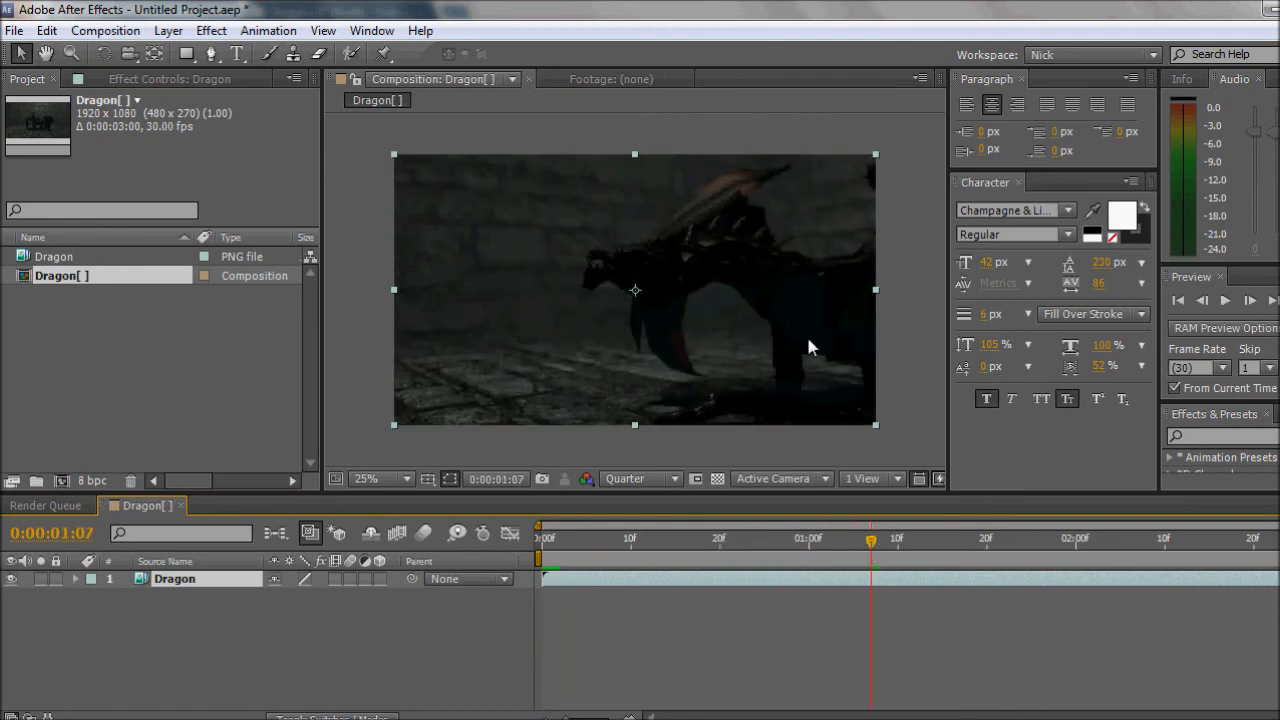
pyautogui.moveTo(794, 335); pyautogui.dragTo(724, 352)
pyautogui.moveTo(871, 548); pyautogui.dragTo(1067, 552)
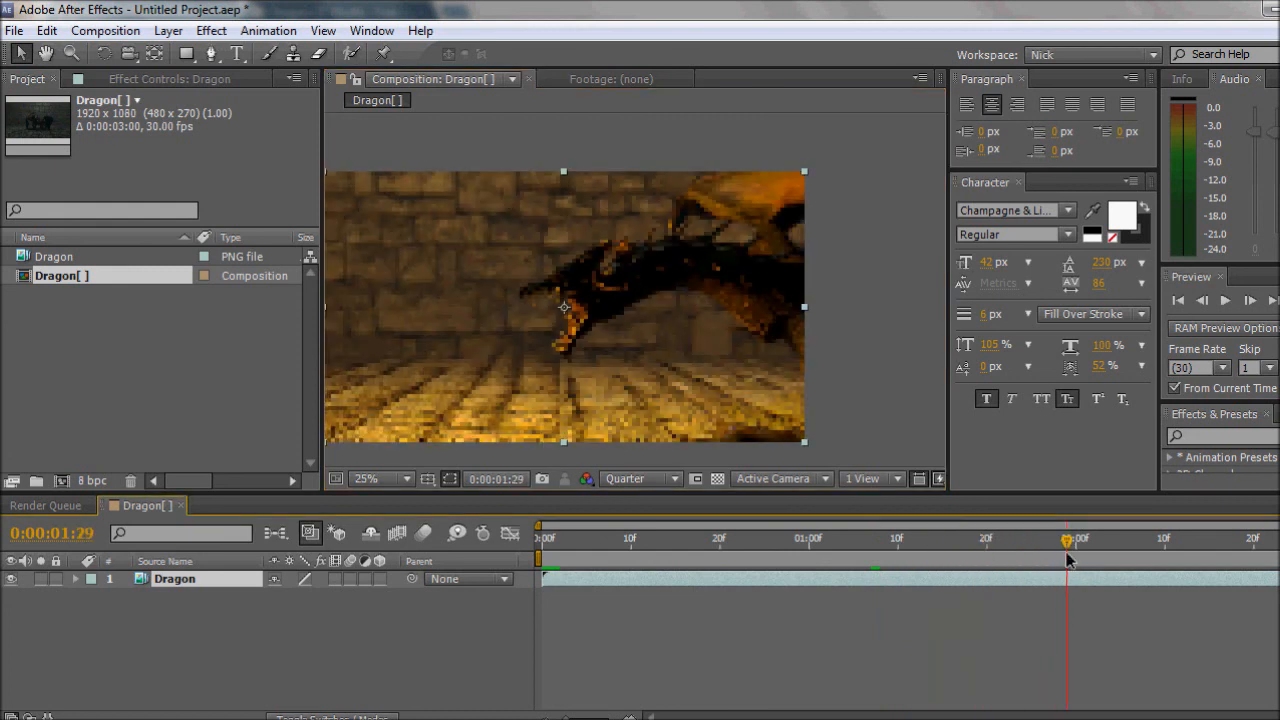
pyautogui.moveTo(540, 354); pyautogui.dragTo(564, 345)
pyautogui.scroll(3, 564, 345)
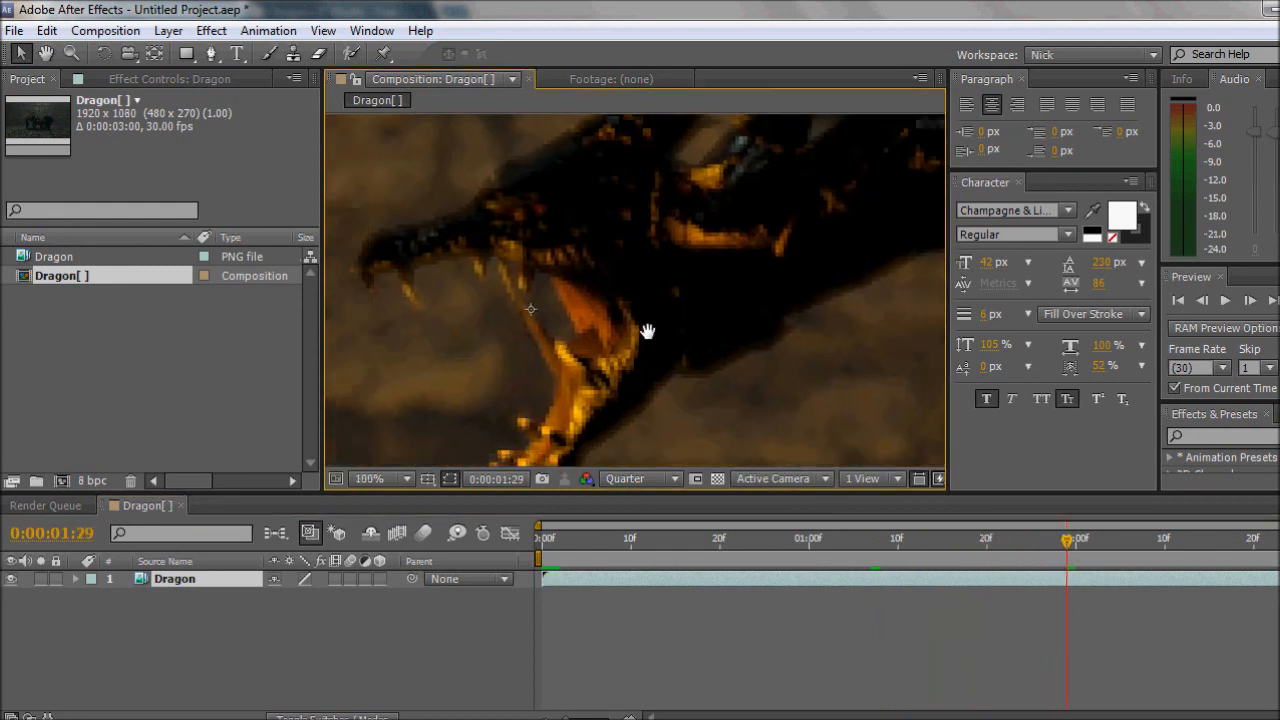
pyautogui.scroll(-5, 651, 334)
pyautogui.moveTo(1068, 546); pyautogui.dragTo(540, 536)
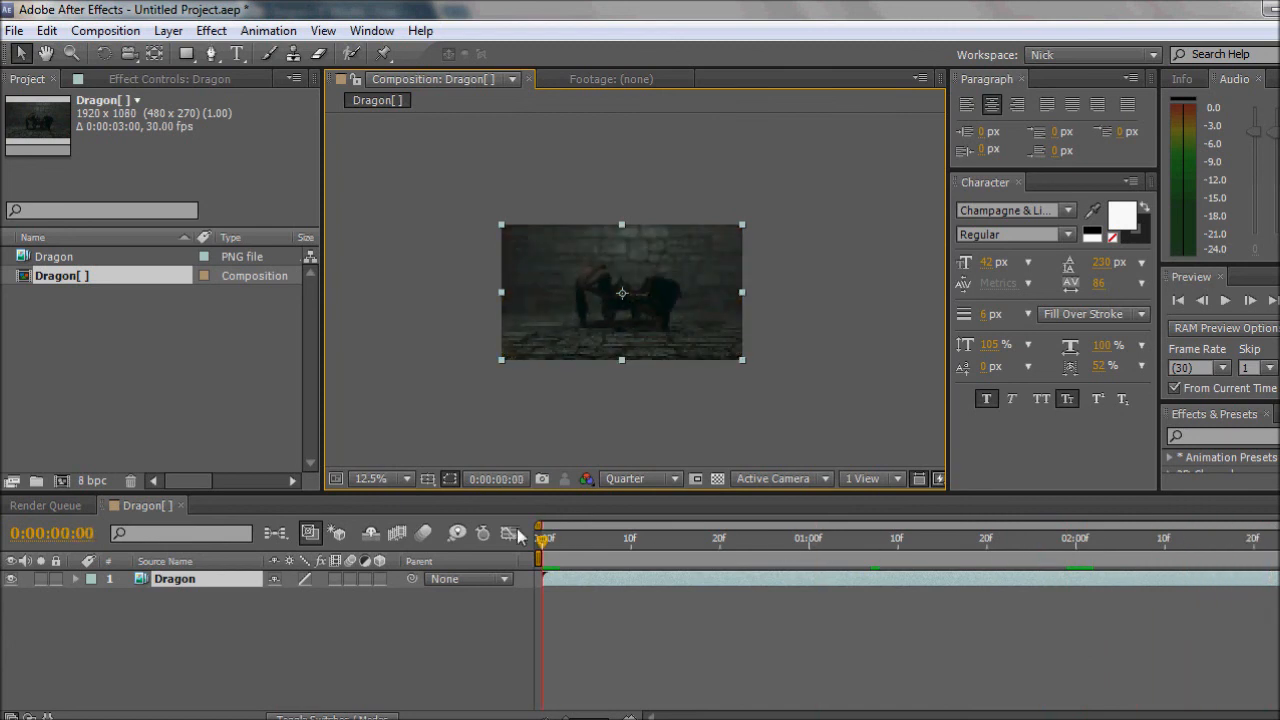
# Step through the dragon animation to 0:00:01:29 to find where the mouth opens for the fire
pyautogui.scroll(1, 598, 320)
pyautogui.moveTo(722, 545); pyautogui.dragTo(1004, 548)
pyautogui.press('pagedown')
pyautogui.press('pagedown')
pyautogui.press('pagedown')
pyautogui.press('pagedown')
pyautogui.press('pagedown')
pyautogui.press('pagedown')
pyautogui.press('pagedown')
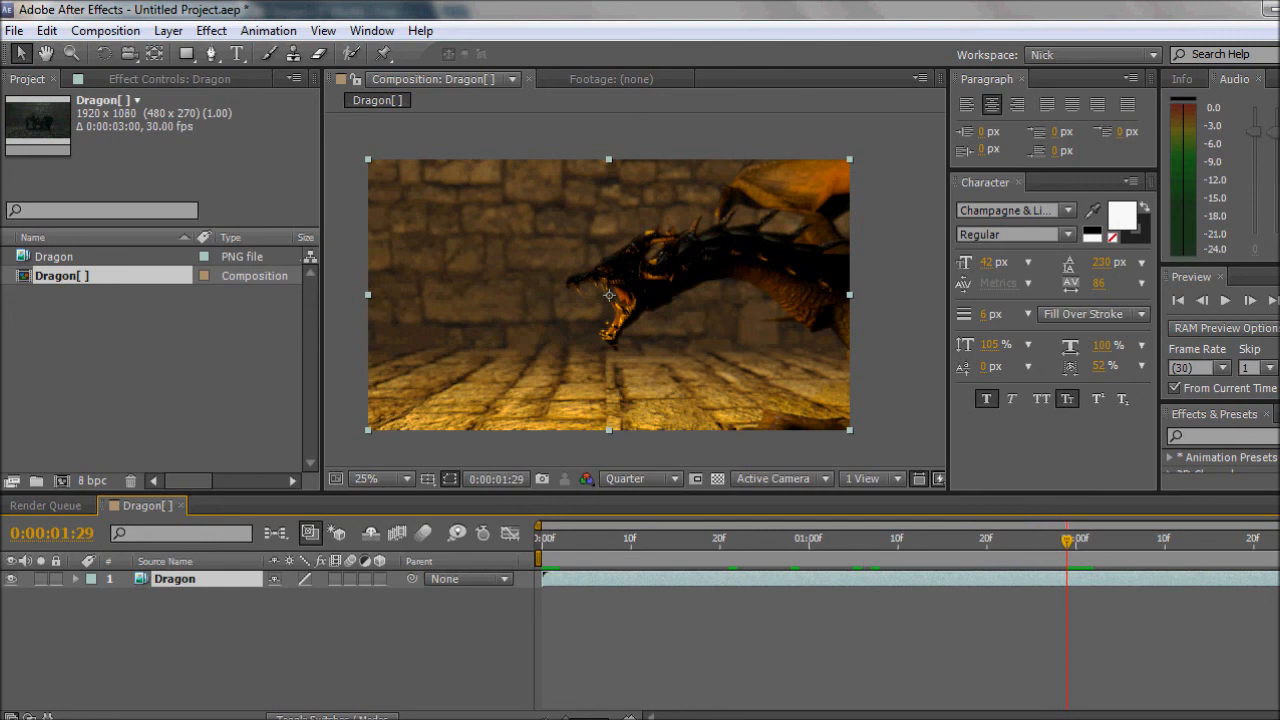
# Browse to the 09. Fire folder in ActionMovieEssentials for importing fire footage and select Fire_05.mov
pyautogui.doubleClick(166, 360)
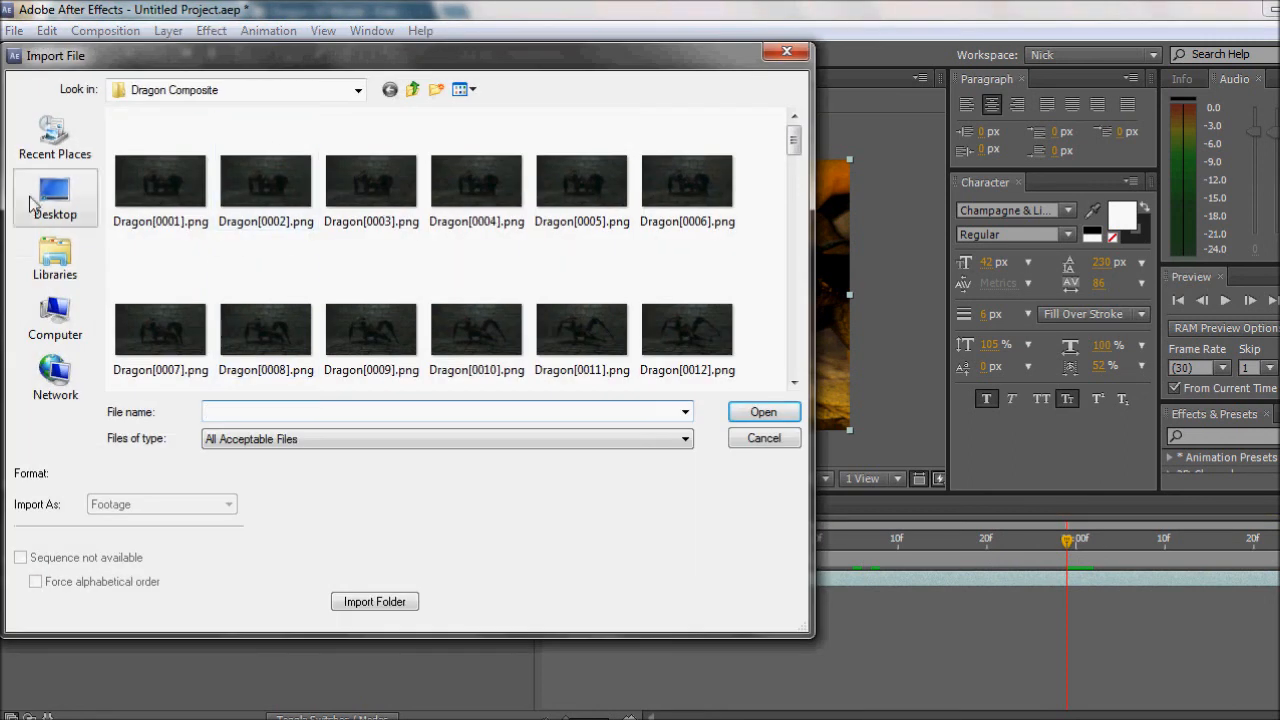
pyautogui.click(60, 260)
pyautogui.doubleClick(194, 151)
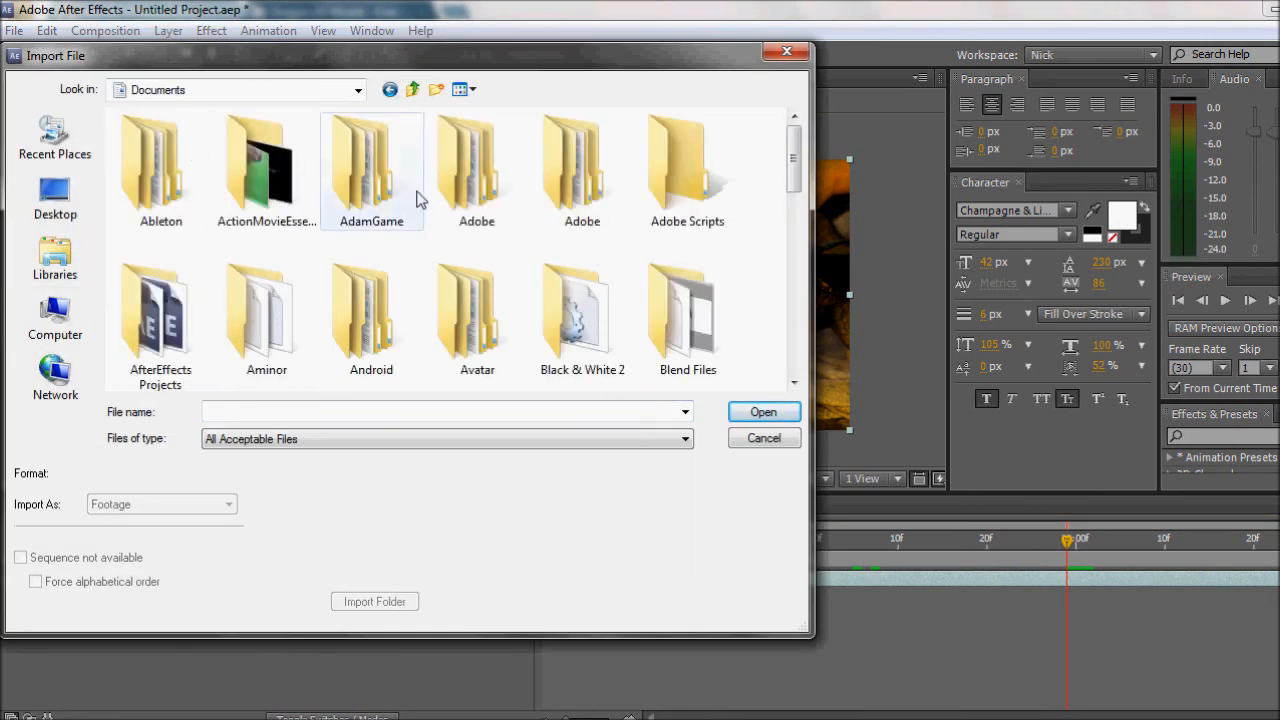
pyautogui.doubleClick(287, 197)
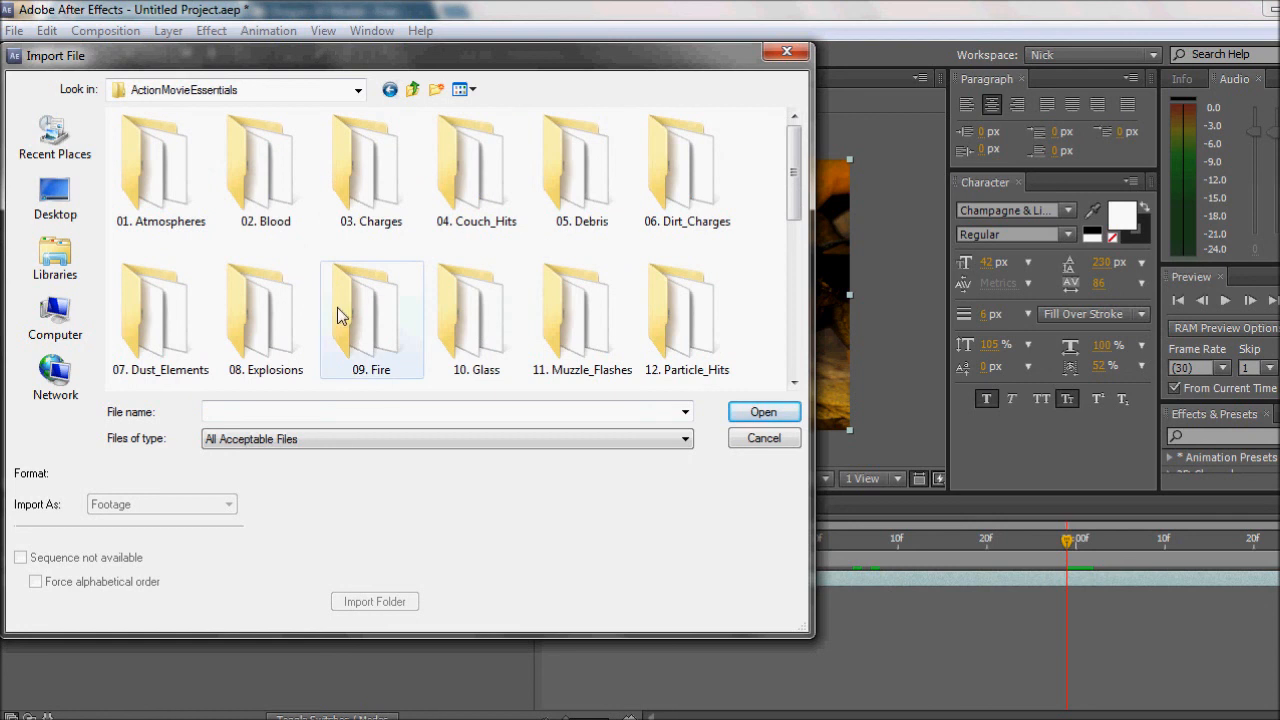
pyautogui.doubleClick(372, 325)
pyautogui.moveTo(795, 210); pyautogui.dragTo(791, 240)
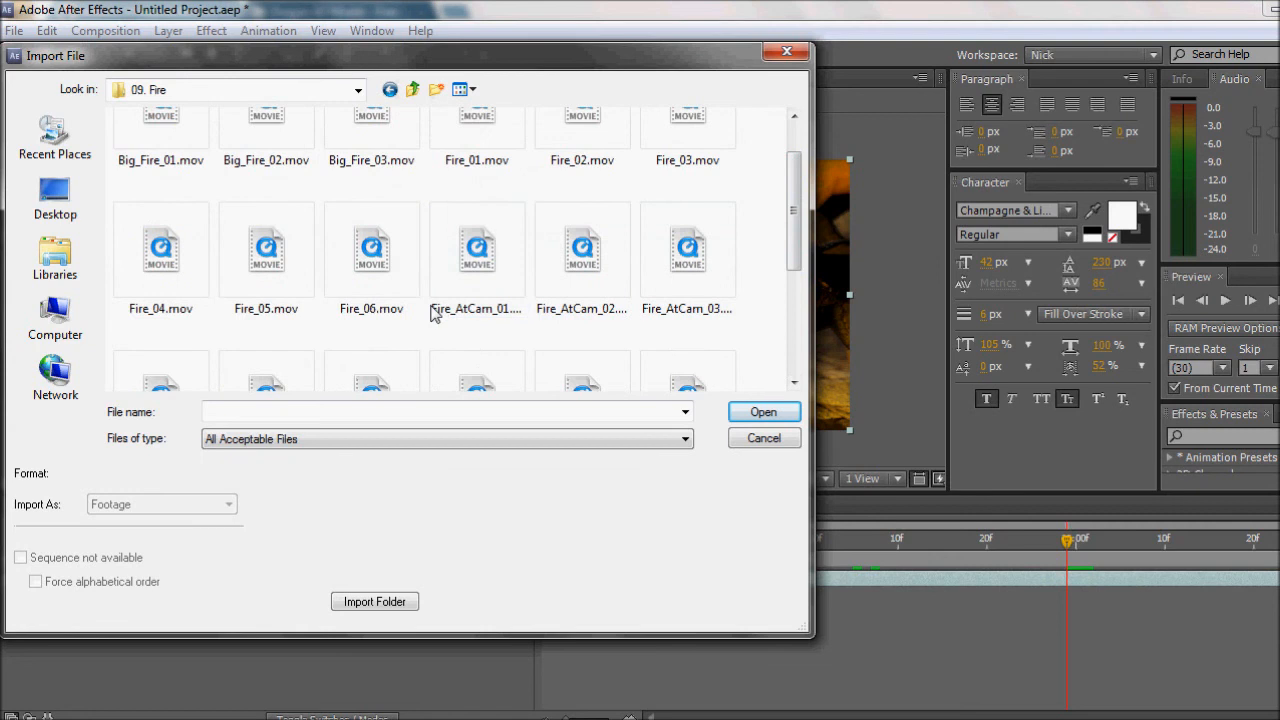
pyautogui.click(266, 250)
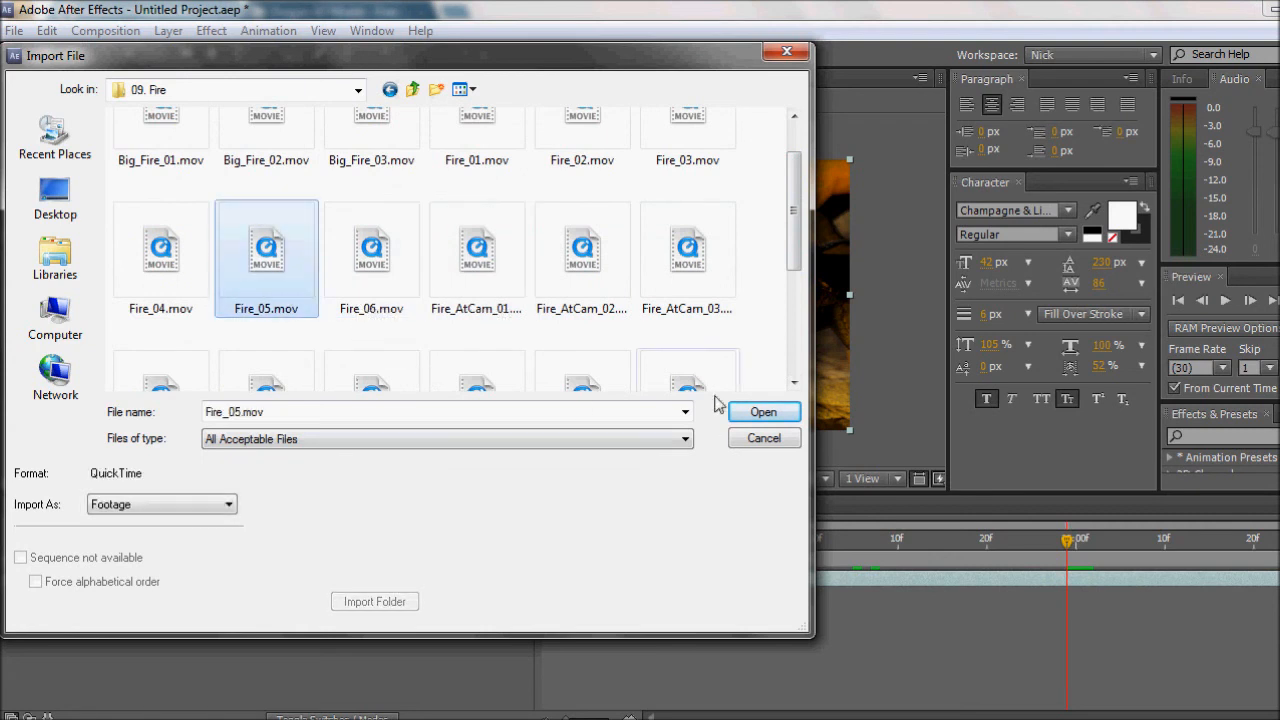
# Preview the Fire_04 clip by scrubbing through it in the media player
pyautogui.click(416, 312)
pyautogui.click(371, 262)
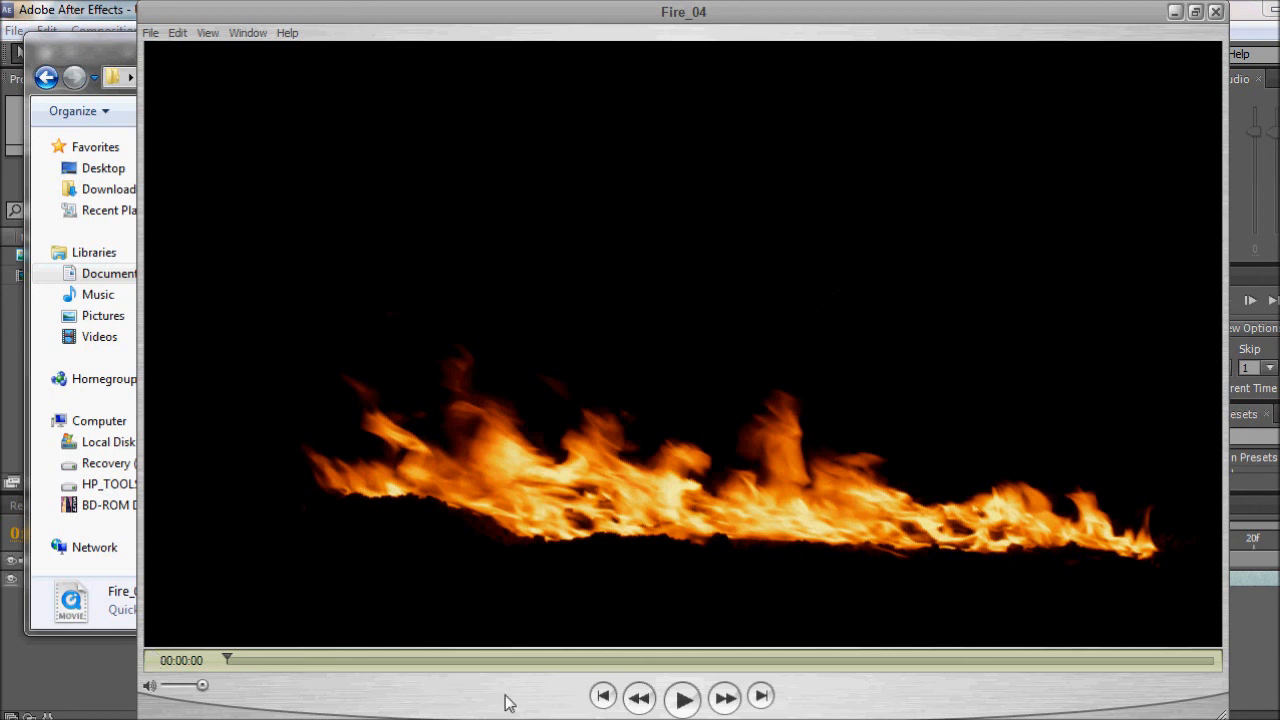
pyautogui.moveTo(226, 658); pyautogui.dragTo(1184, 661)
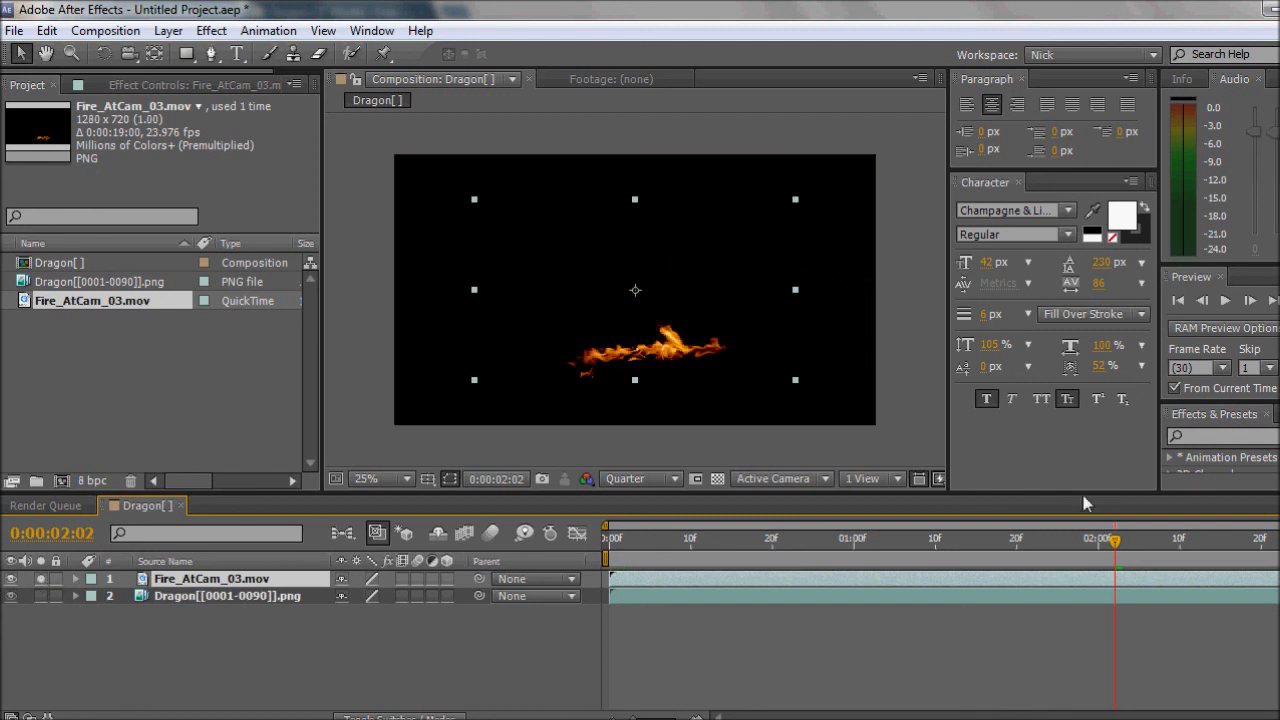
# Place the playhead at 0:00:02:04 and slide the Fire_AtCam_03.mov layer earlier until its large flame burst plays there
pyautogui.moveTo(1115, 540); pyautogui.dragTo(1130, 541)
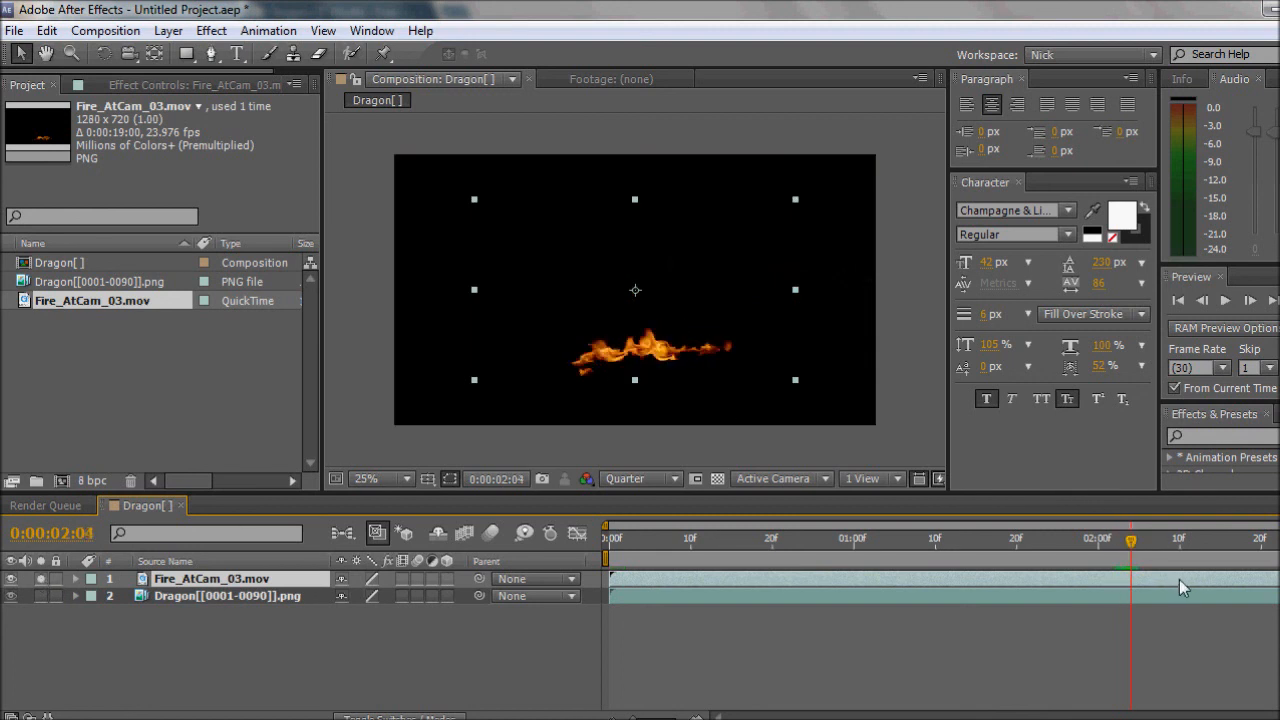
pyautogui.moveTo(1180, 586); pyautogui.dragTo(840, 613)
pyautogui.moveTo(1005, 580); pyautogui.dragTo(581, 580)
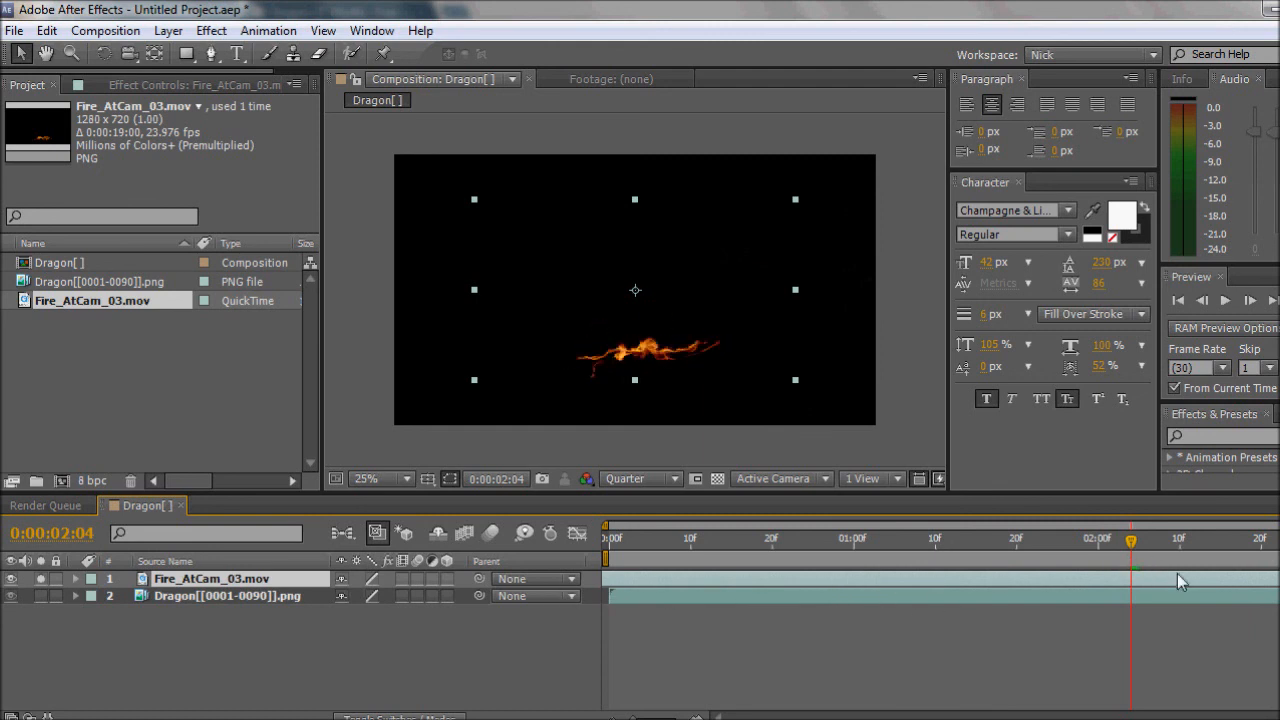
pyautogui.moveTo(1177, 573); pyautogui.dragTo(563, 563)
pyautogui.scroll(1, 751, 338)
pyautogui.moveTo(751, 338); pyautogui.dragTo(755, 341, button='middle')
pyautogui.scroll(-1, 755, 341)
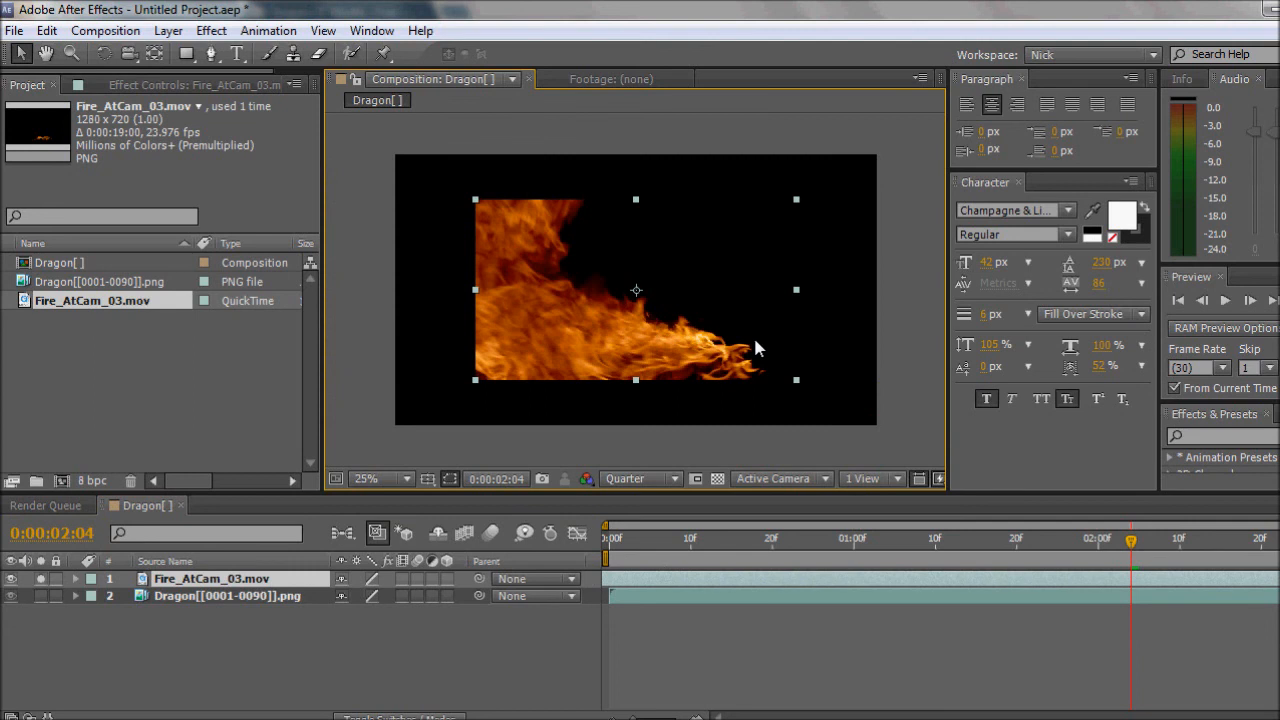
# Trim the start of the Fire_AtCam_03.mov layer to the playhead at 0:00:02:04
pyautogui.click(1083, 573)
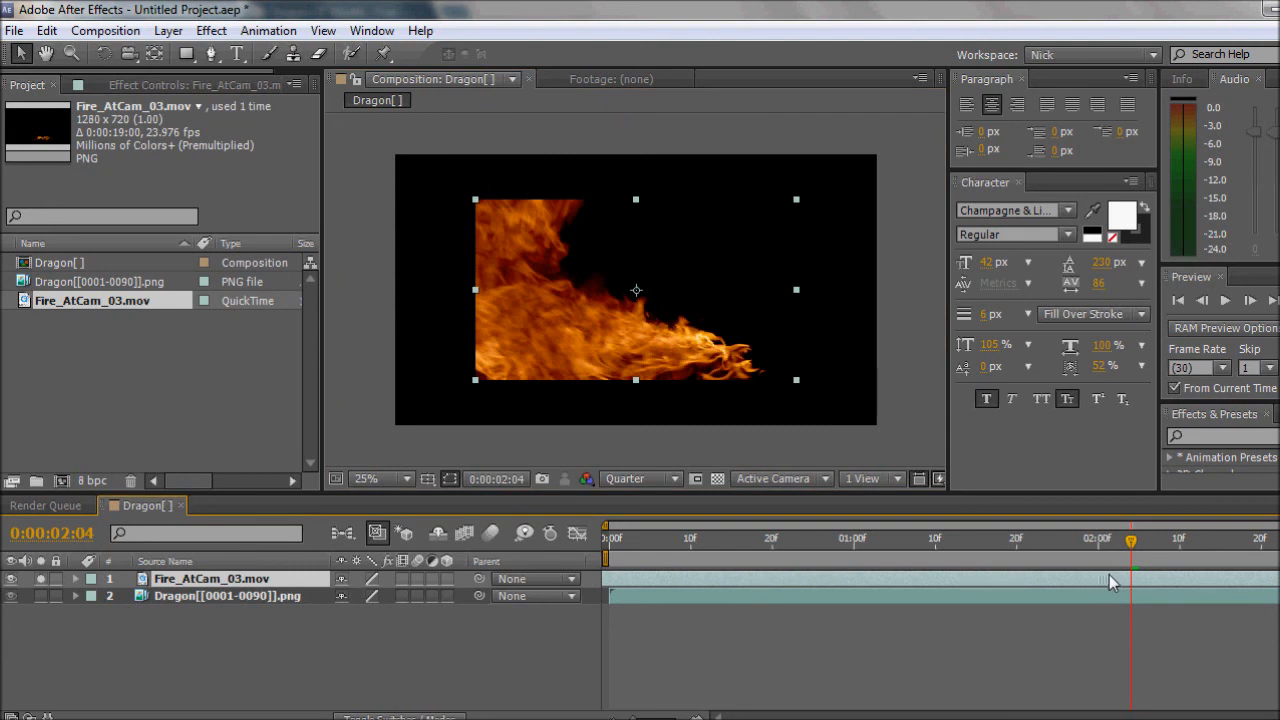
pyautogui.moveTo(1109, 574); pyautogui.dragTo(1179, 574)
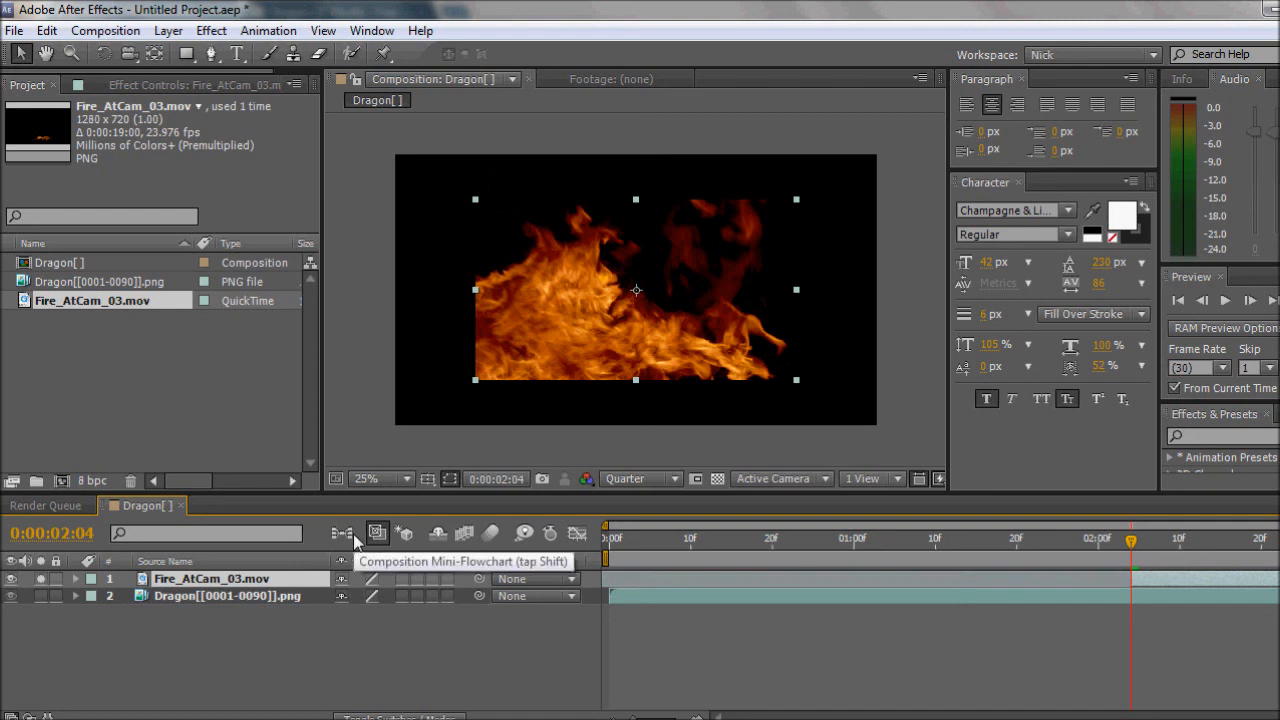
# Turn off solo for the fire layer and shift it to start at 0:00:01:25
pyautogui.click(38, 580)
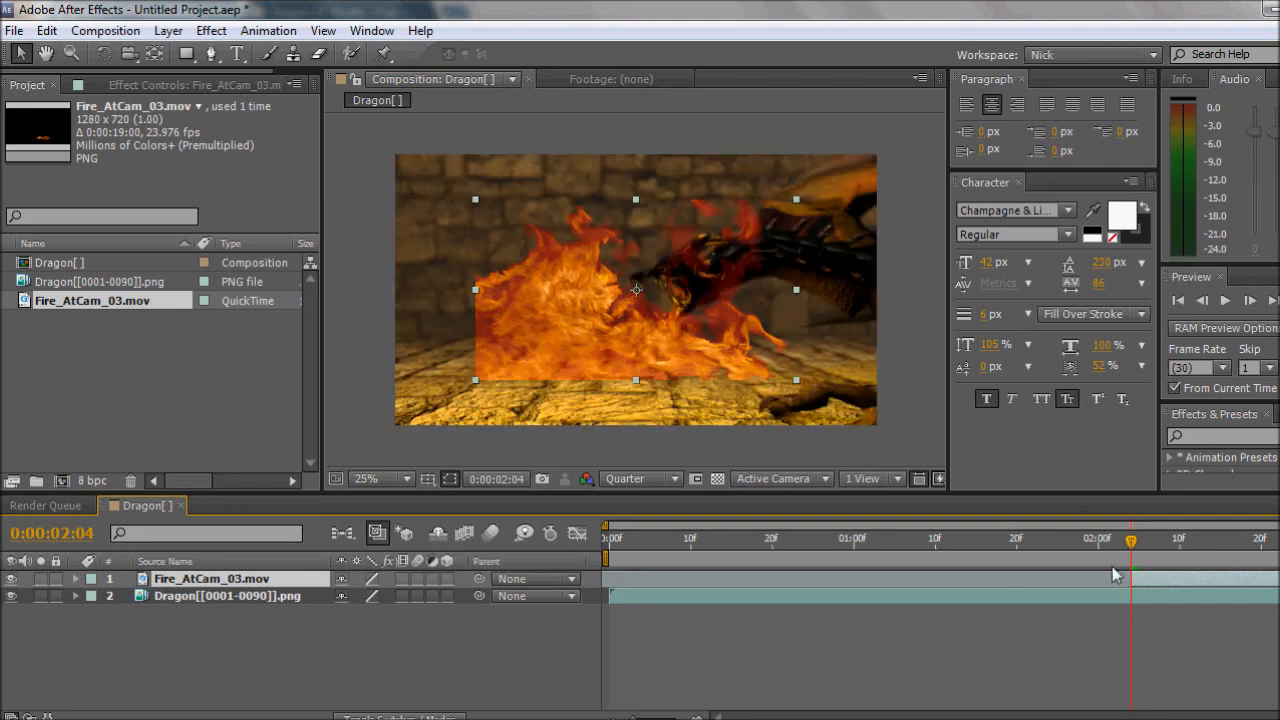
pyautogui.moveTo(1131, 541); pyautogui.dragTo(1057, 545)
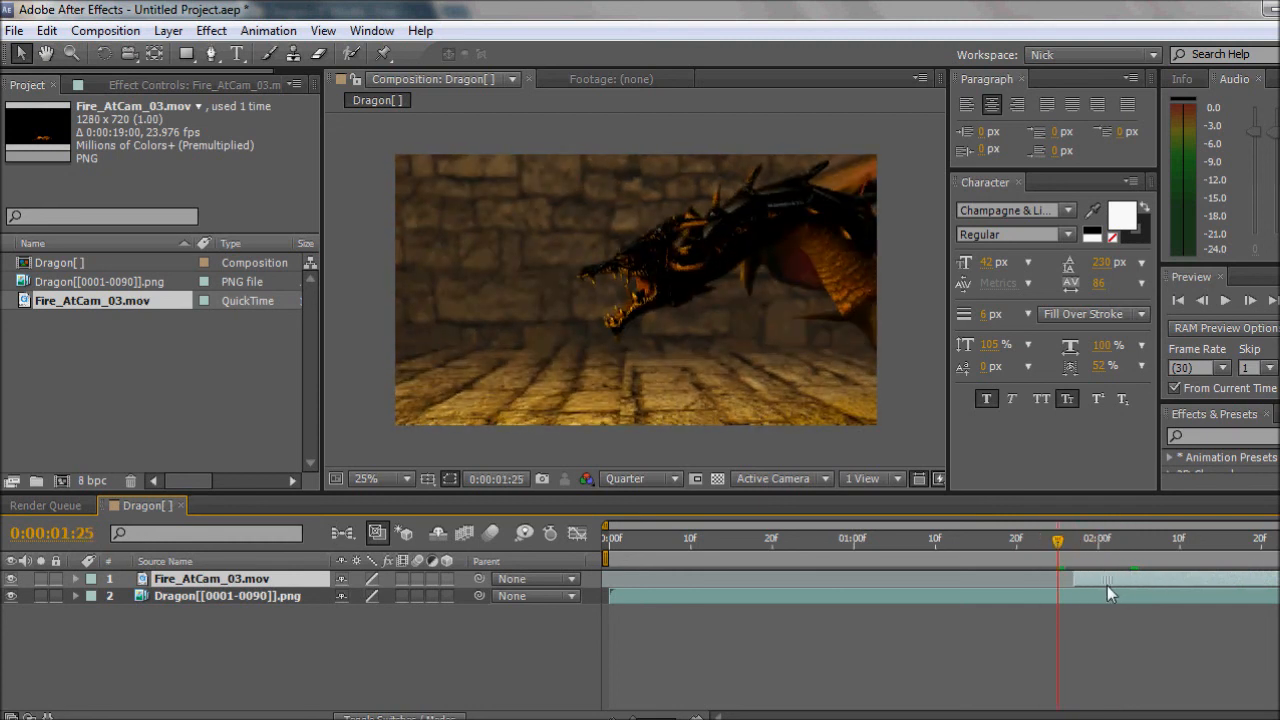
pyautogui.moveTo(1107, 585); pyautogui.dragTo(1092, 585)
# Move, rotate and proportionally enlarge the fire clip so the flames angle down and away from the dragon's mouth
pyautogui.moveTo(752, 370); pyautogui.dragTo(645, 313)
pyautogui.click(104, 54)
pyautogui.click(21, 53)
pyautogui.keyDown('shift'); pyautogui.moveTo(345, 398); pyautogui.dragTo(296, 440); pyautogui.keyUp('shift')
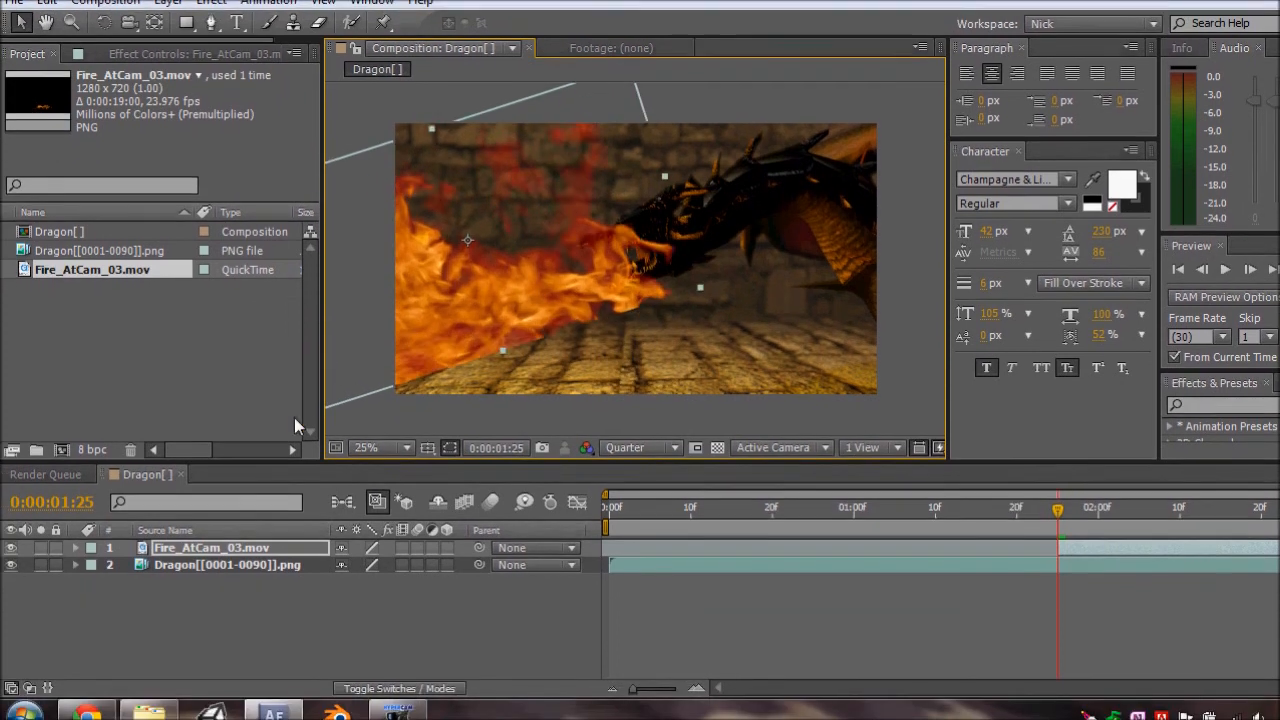
# Fine-tune the fire clip's position so the flames start at the dragon's open mouth, and check the neighbouring frames
pyautogui.moveTo(580, 287); pyautogui.dragTo(562, 249)
pyautogui.click(104, 21)
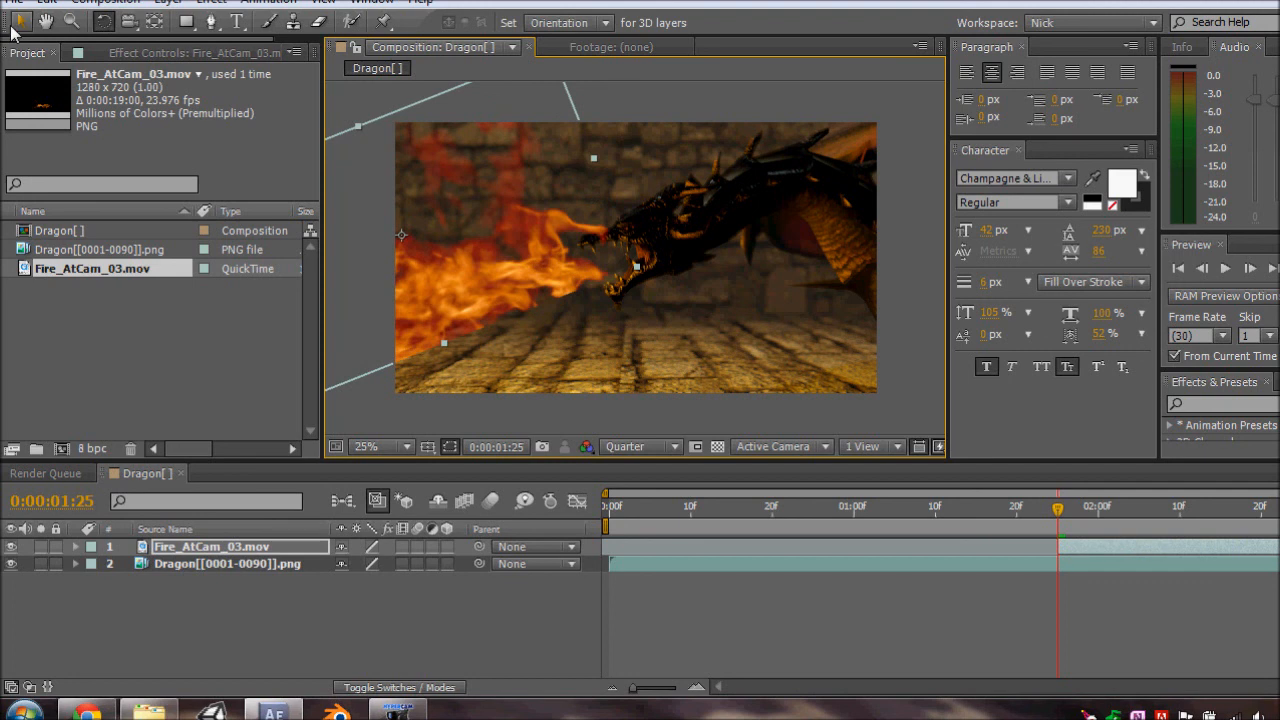
pyautogui.click(17, 24)
pyautogui.moveTo(490, 290); pyautogui.dragTo(483, 311)
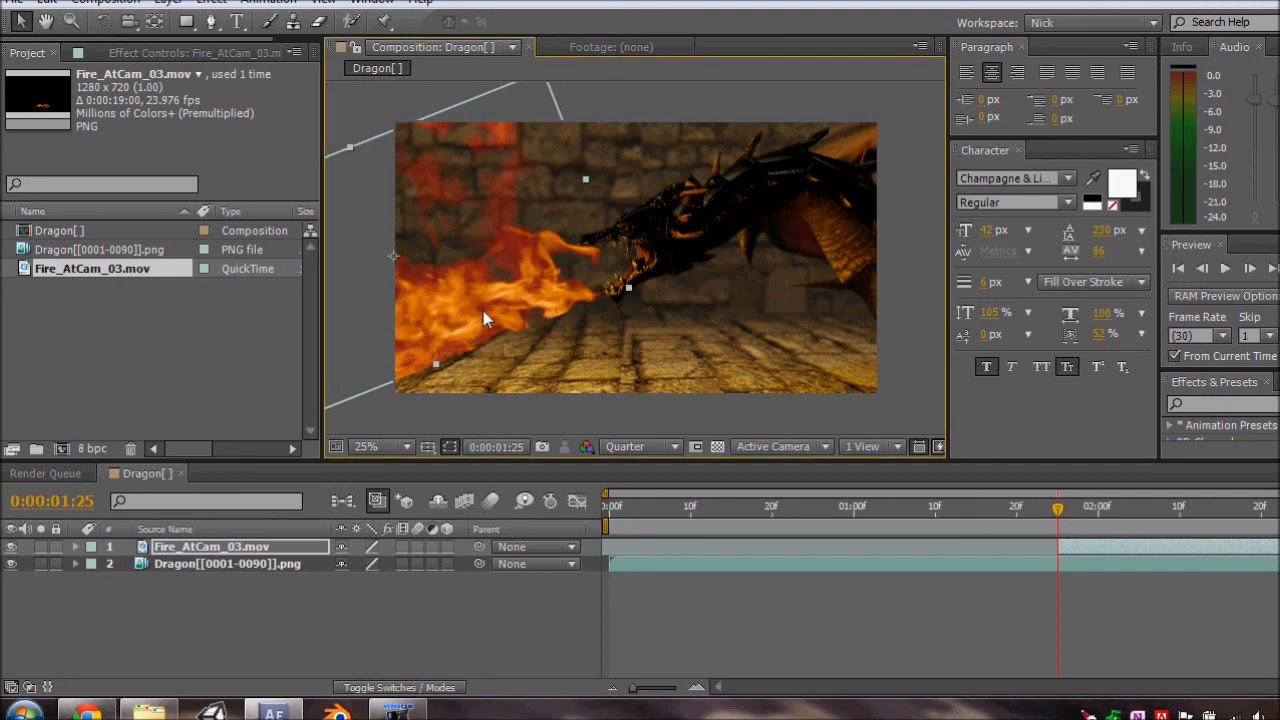
pyautogui.click(1067, 510)
pyautogui.moveTo(1071, 513)
pyautogui.mouseDown()
pyautogui.moveTo(1094, 512)
pyautogui.moveTo(1058, 518)
pyautogui.mouseUp()
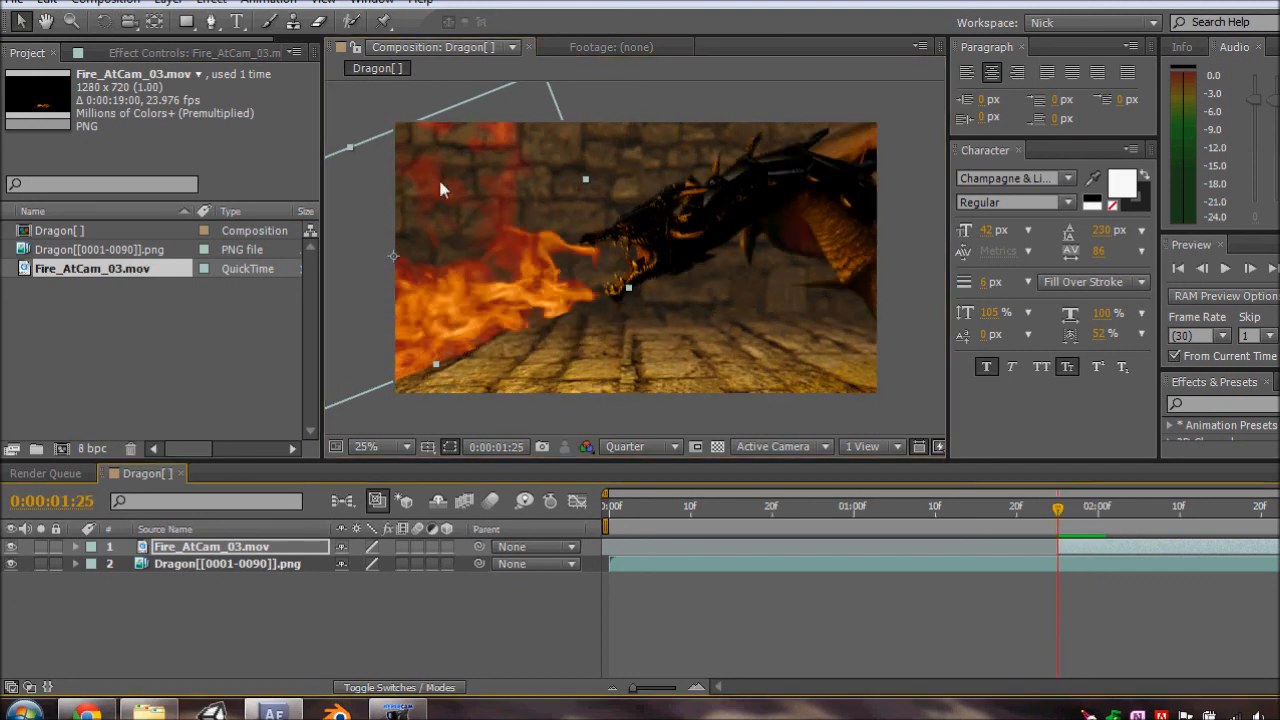
# Draw a closed Pen tool mask on the fire layer around the flames, cutting along the dragon's mouth
pyautogui.press('g')
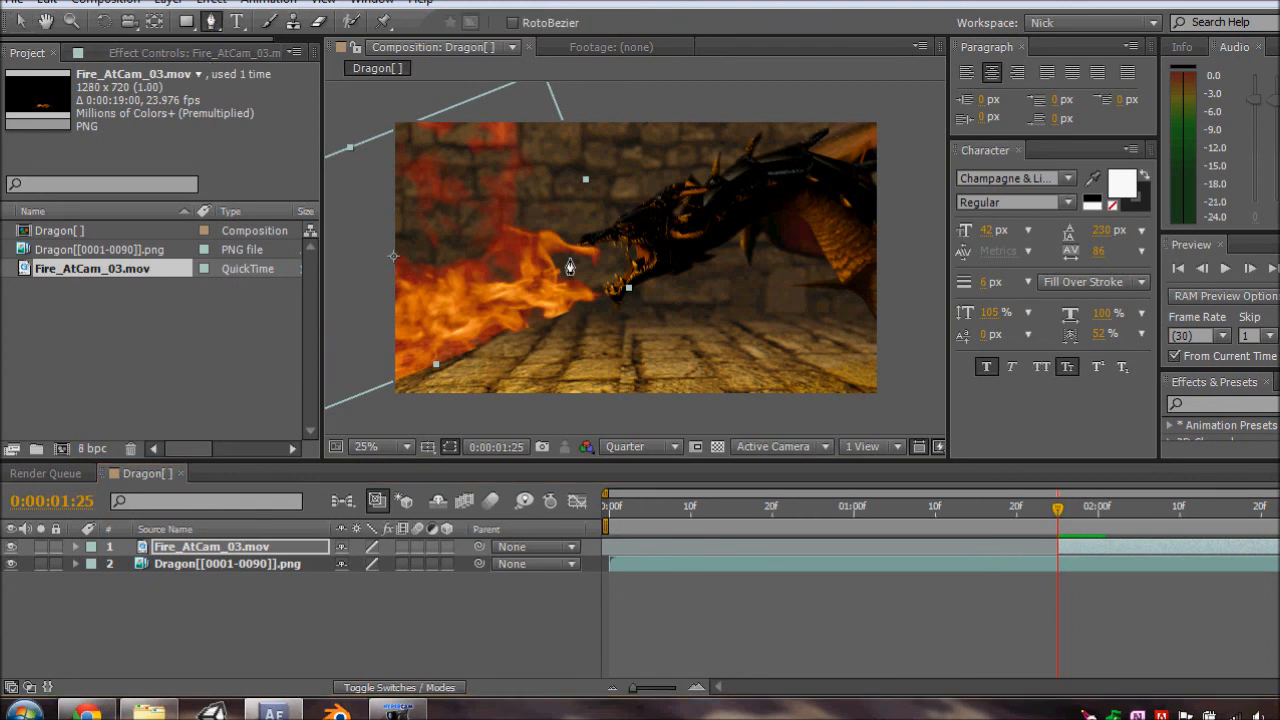
pyautogui.click(644, 214)
pyautogui.click(568, 294)
pyautogui.click(383, 376)
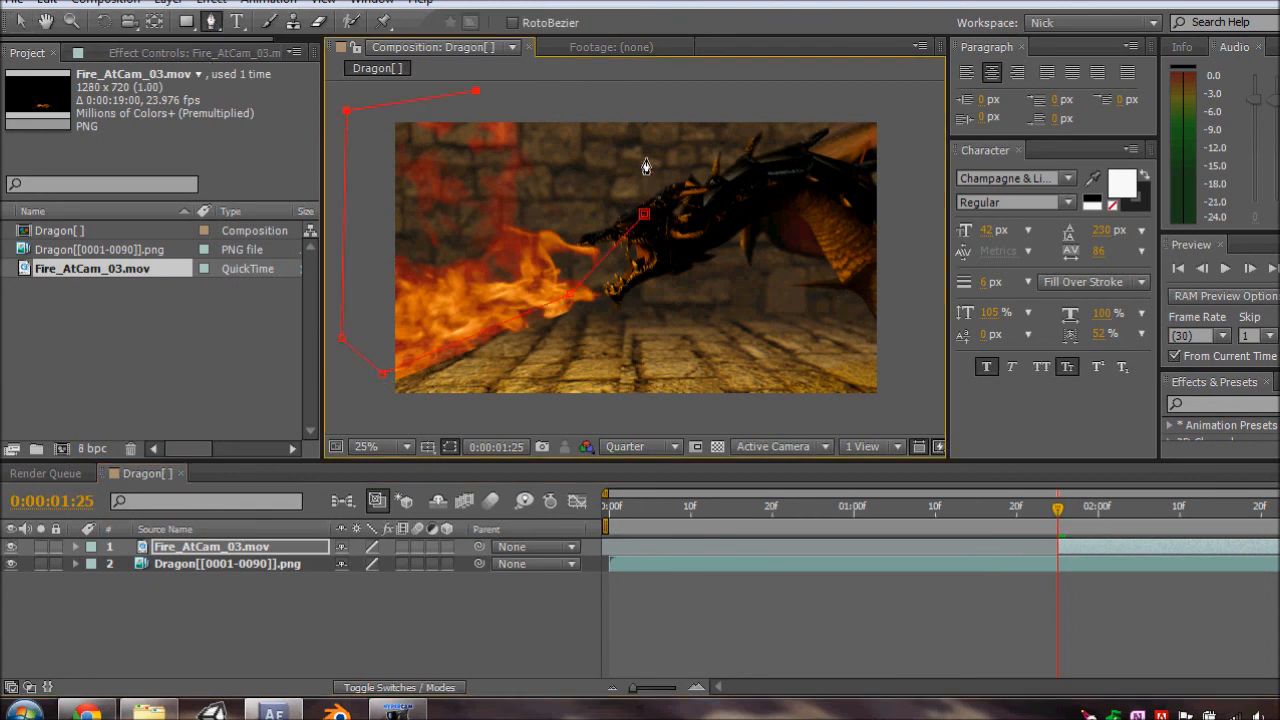
pyautogui.click(645, 123)
pyautogui.click(644, 214)
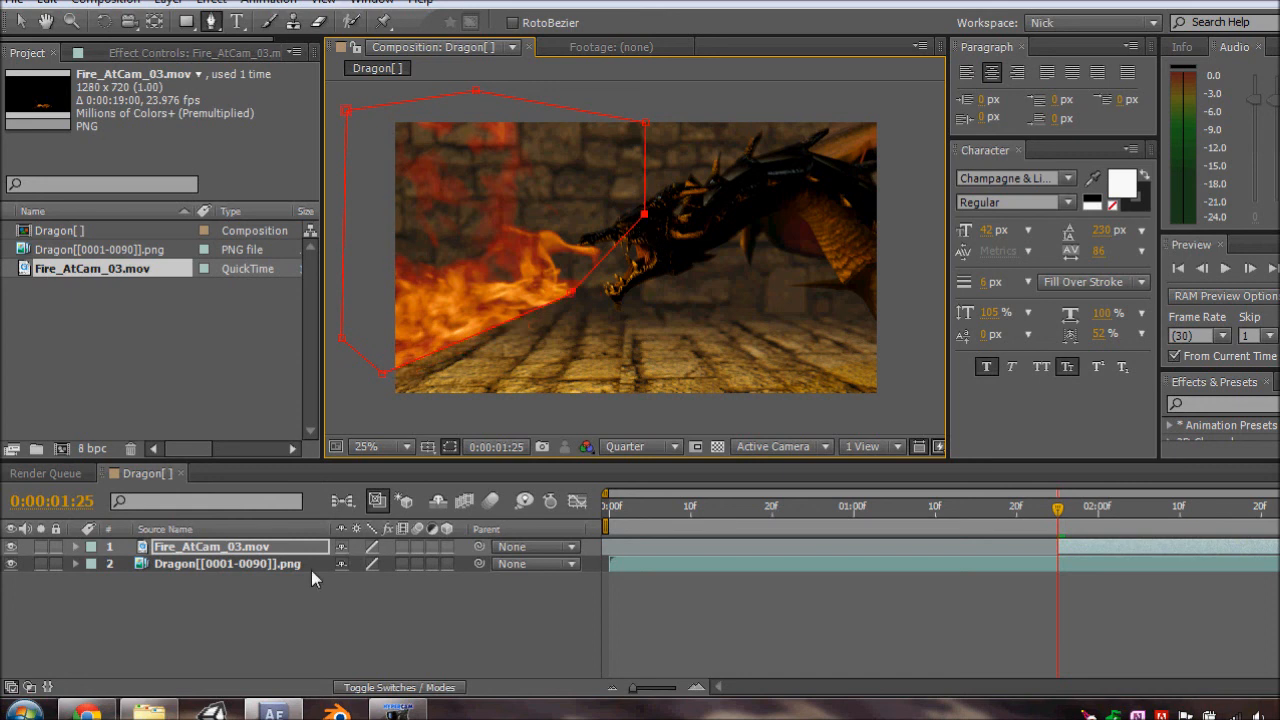
# Set the feather of the fire layer's mask to 15 pixels and deselect the layer to check its edge
pyautogui.press('f')
pyautogui.click(362, 580)
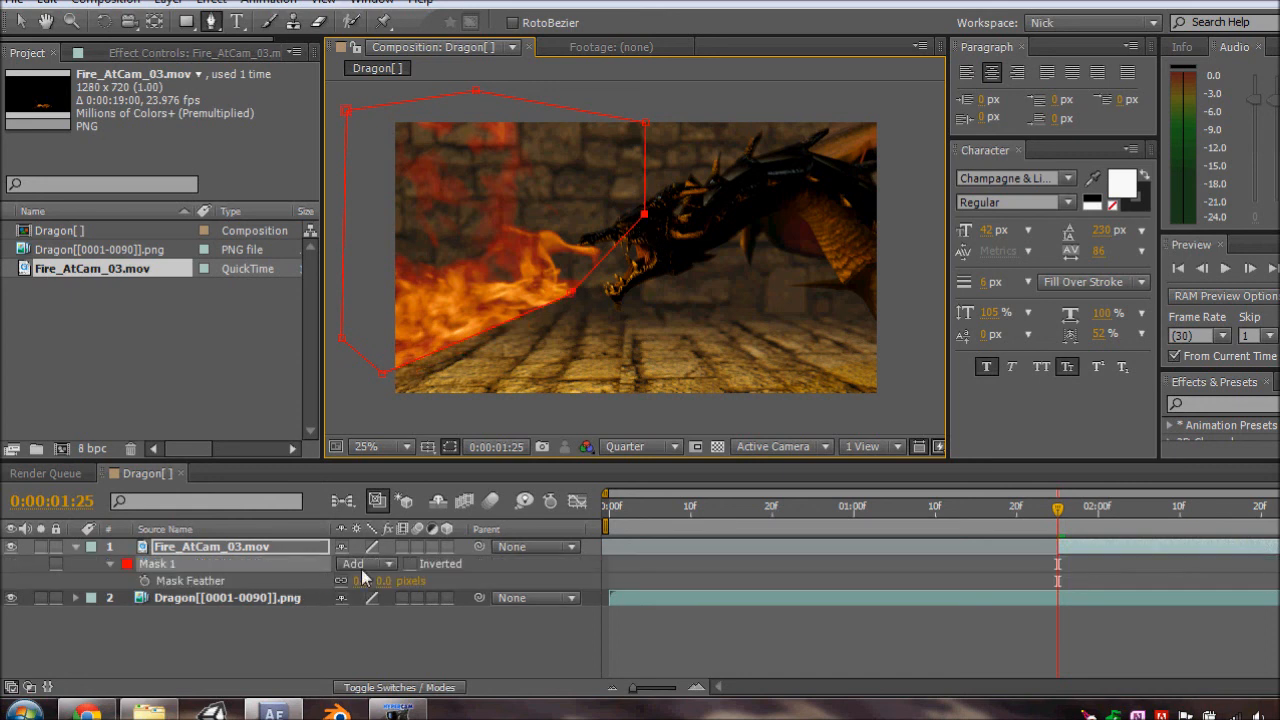
pyautogui.write('5')
pyautogui.press('Return')
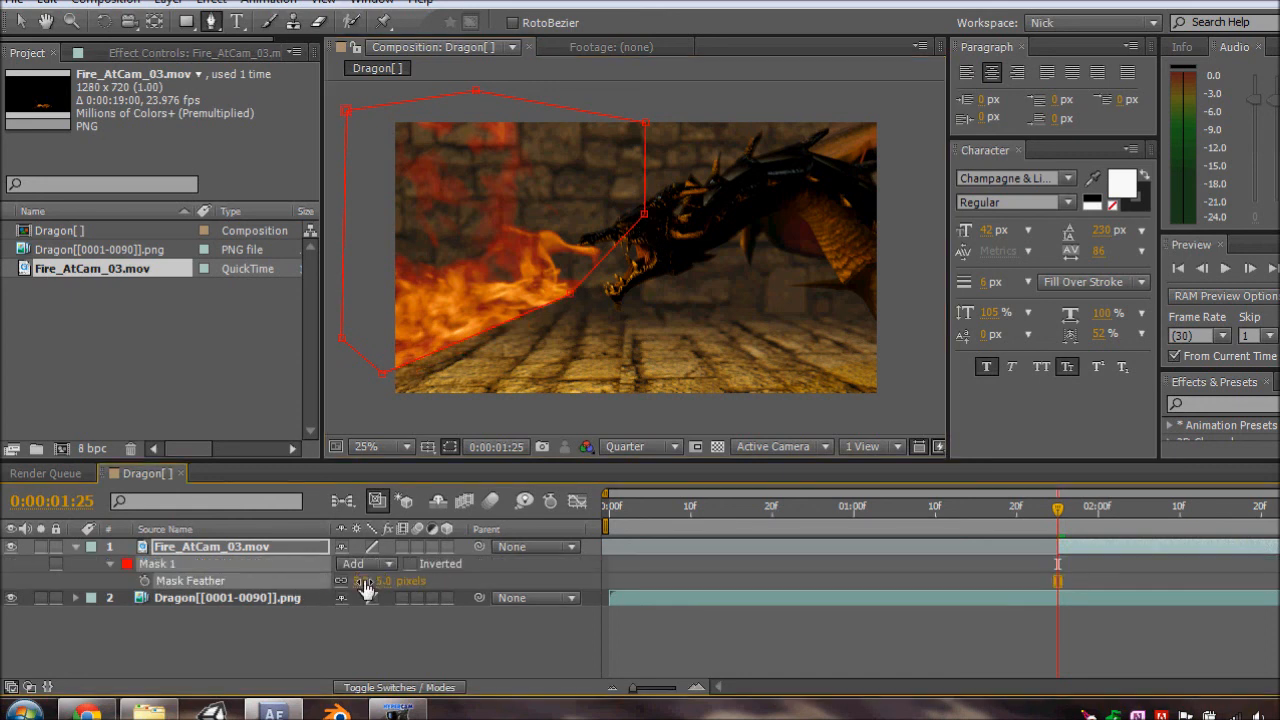
pyautogui.click(362, 581)
pyautogui.write('15')
pyautogui.press('Return')
pyautogui.click(382, 666)
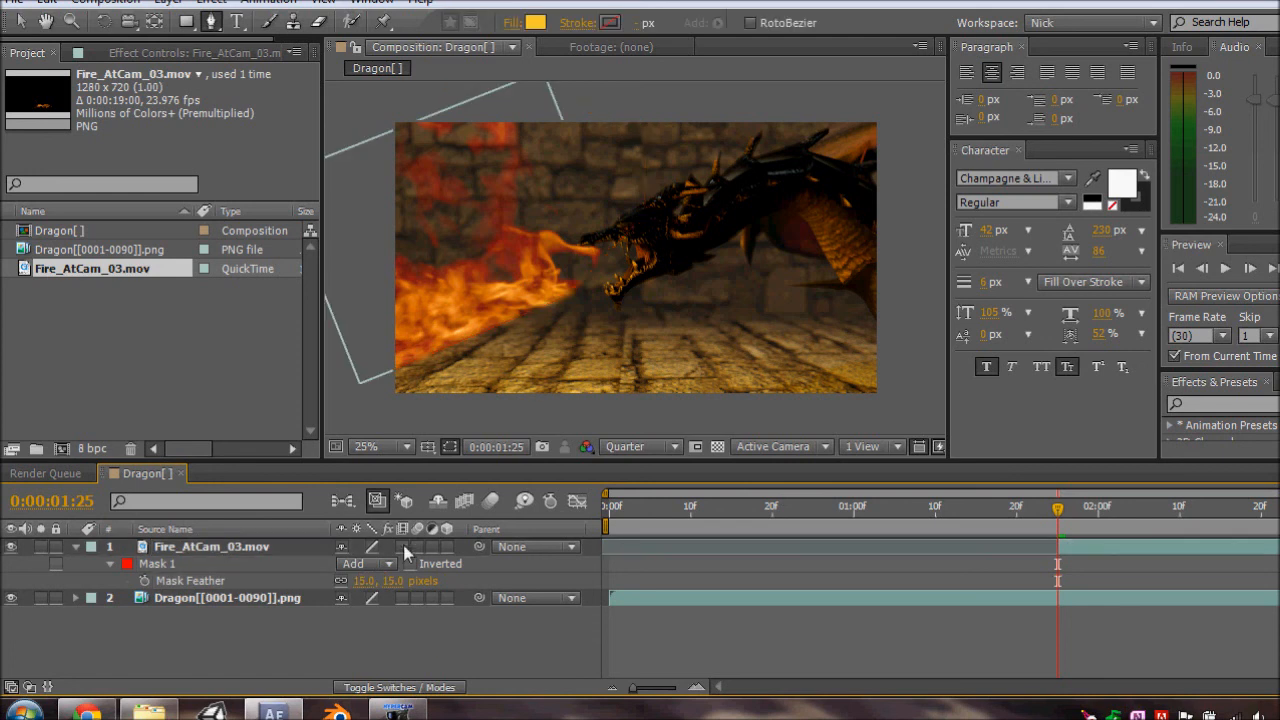
pyautogui.moveTo(362, 585); pyautogui.dragTo(377, 601)
pyautogui.click(393, 638)
# Keyframe the fire layer's position at 0:00:01:25, 0:00:02:01 and 0:00:02:08, moving the flames along with the dragon's mouth to about 400, 504
pyautogui.click(244, 551)
pyautogui.press('p')
pyautogui.click(127, 564)
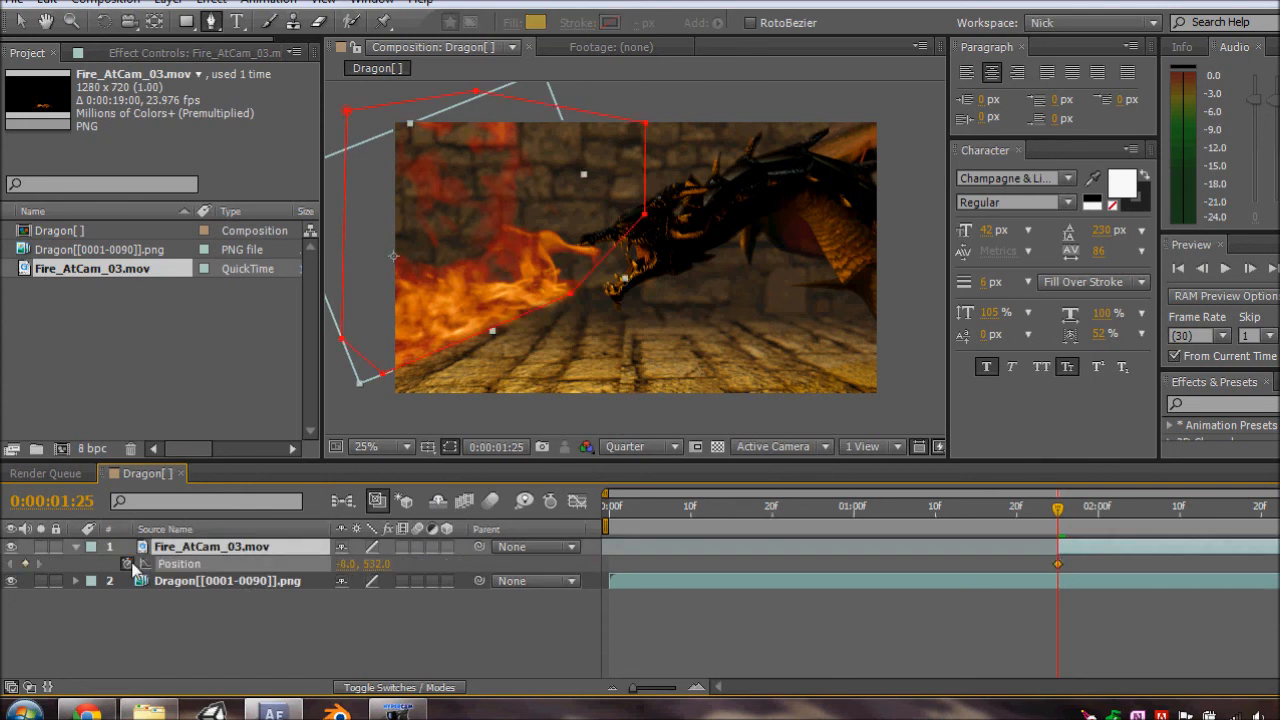
pyautogui.moveTo(1058, 517); pyautogui.dragTo(1110, 512)
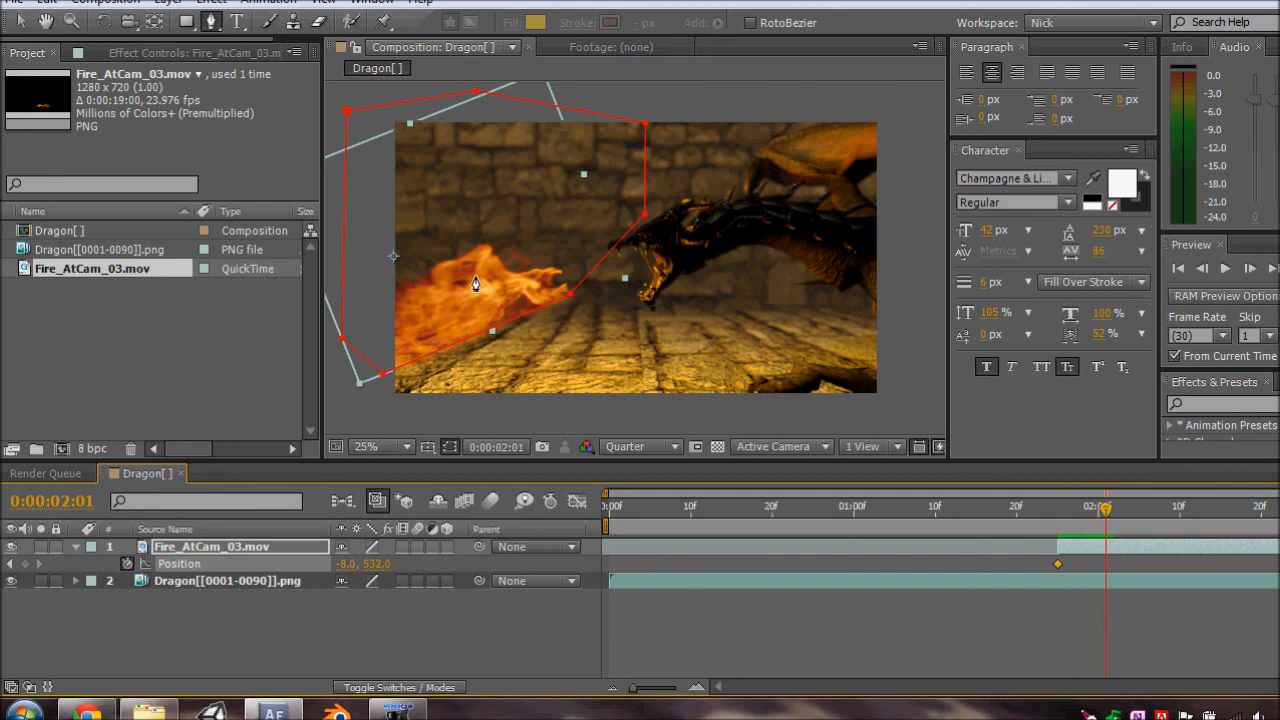
pyautogui.press('v')
pyautogui.moveTo(464, 299); pyautogui.dragTo(519, 298)
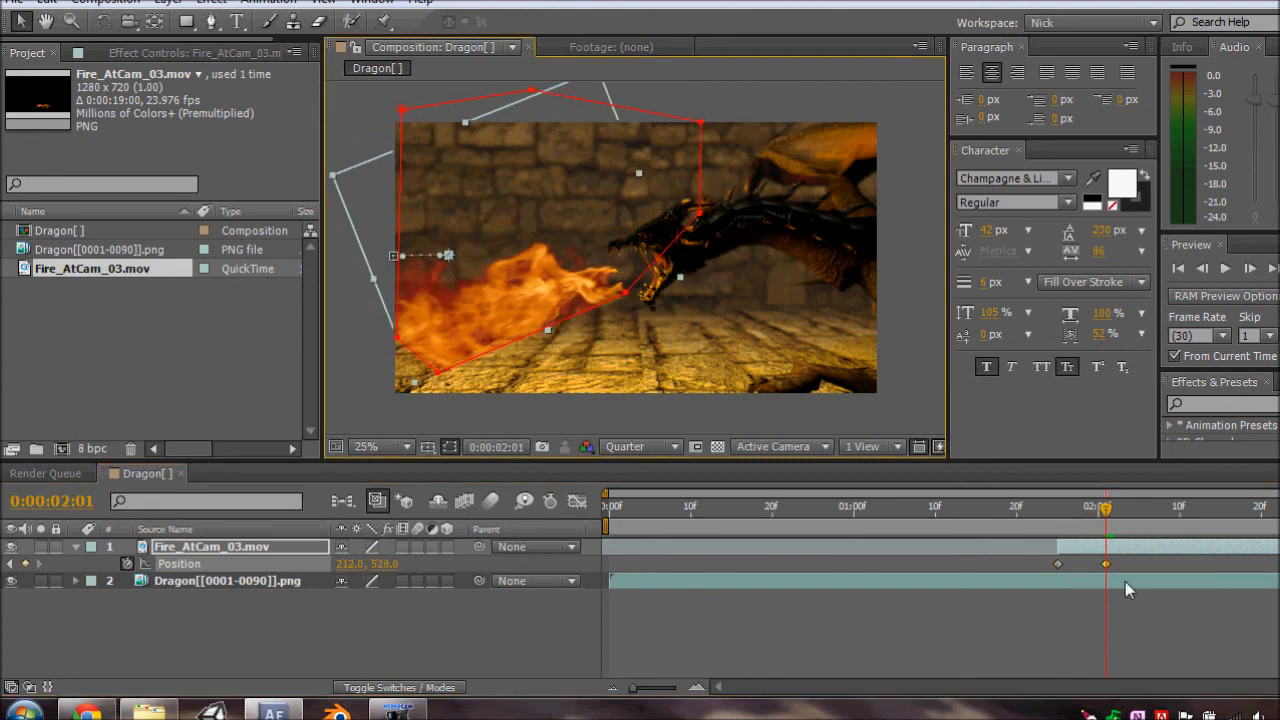
pyautogui.moveTo(1108, 517); pyautogui.dragTo(1163, 514)
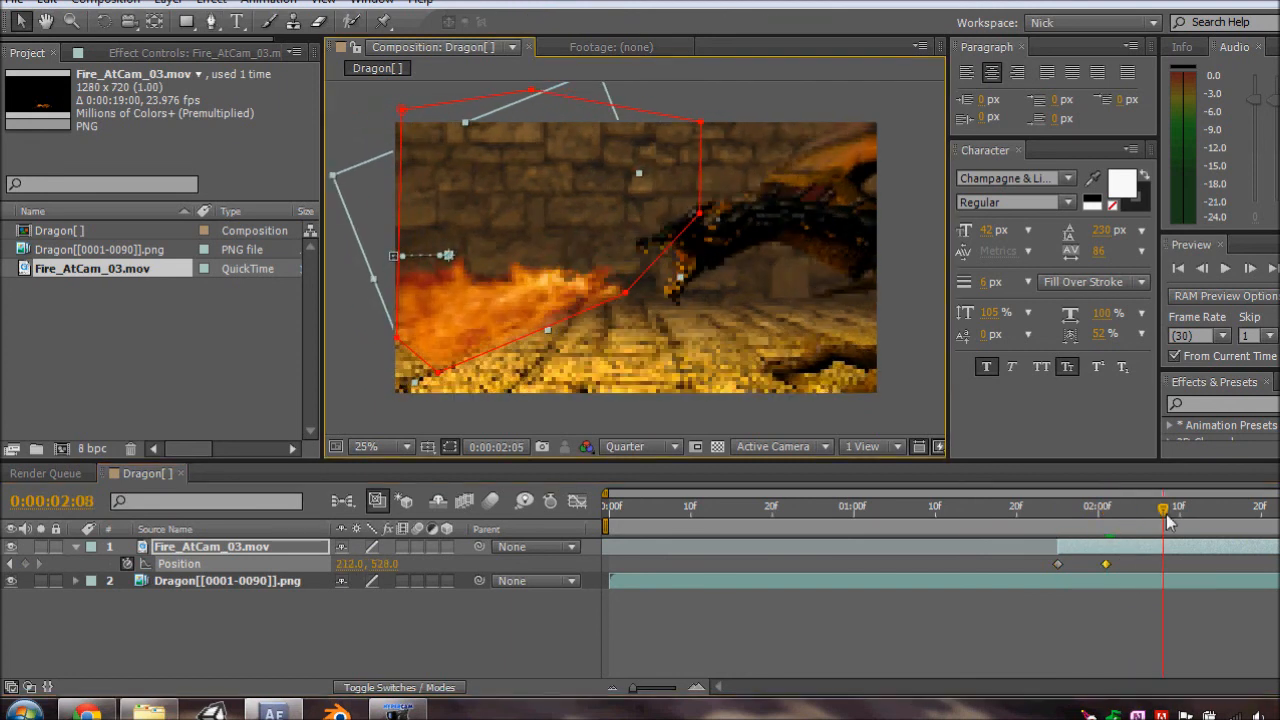
pyautogui.moveTo(598, 339); pyautogui.dragTo(558, 291)
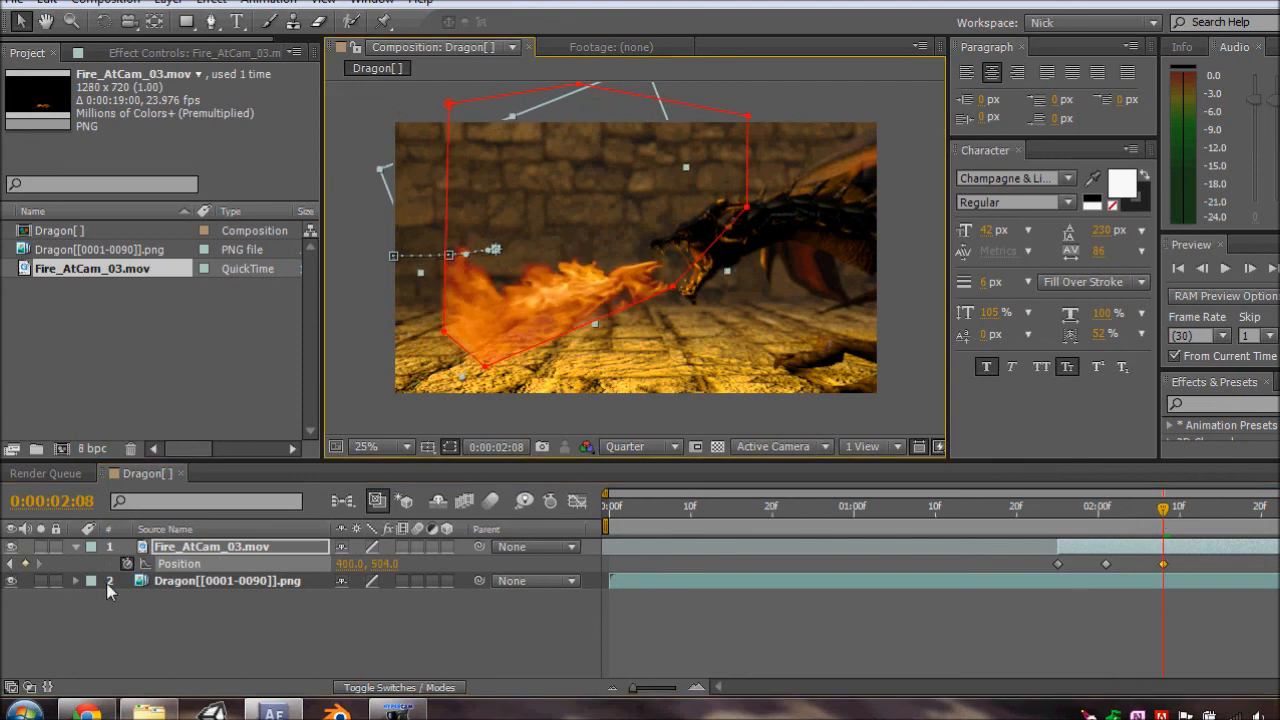
# Keyframe the fire layer's scale from 0:00:01:25 down to about 108% at 0:00:02:10, and move the flames back to the mouth
pyautogui.press('s')
pyautogui.click(1058, 512)
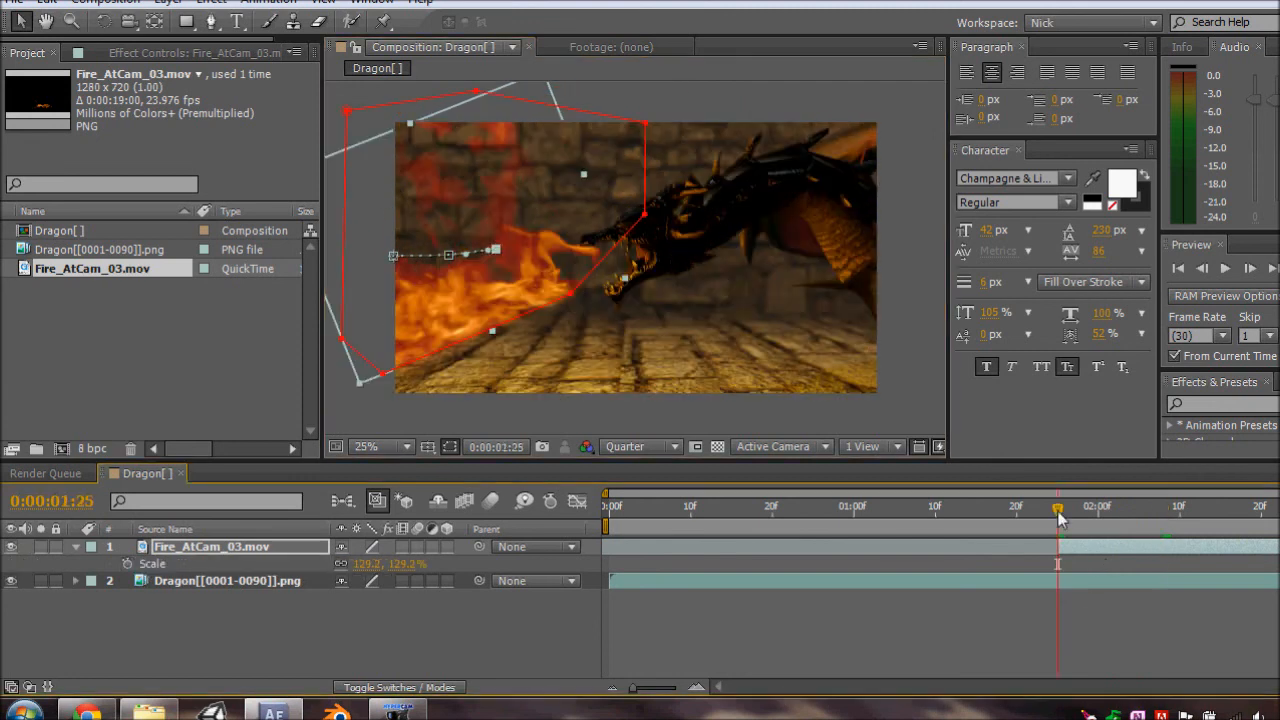
pyautogui.click(128, 564)
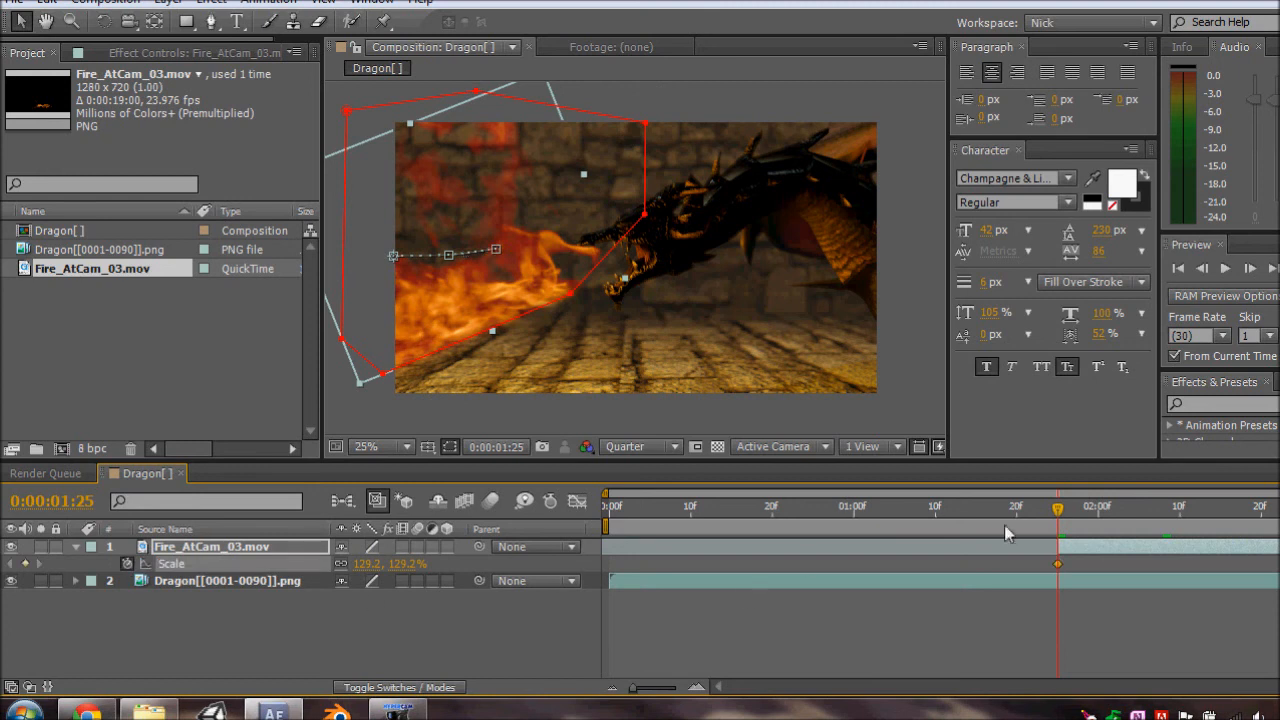
pyautogui.moveTo(1058, 512); pyautogui.dragTo(1180, 512)
pyautogui.moveTo(352, 576); pyautogui.dragTo(340, 571)
pyautogui.moveTo(520, 318); pyautogui.dragTo(530, 314)
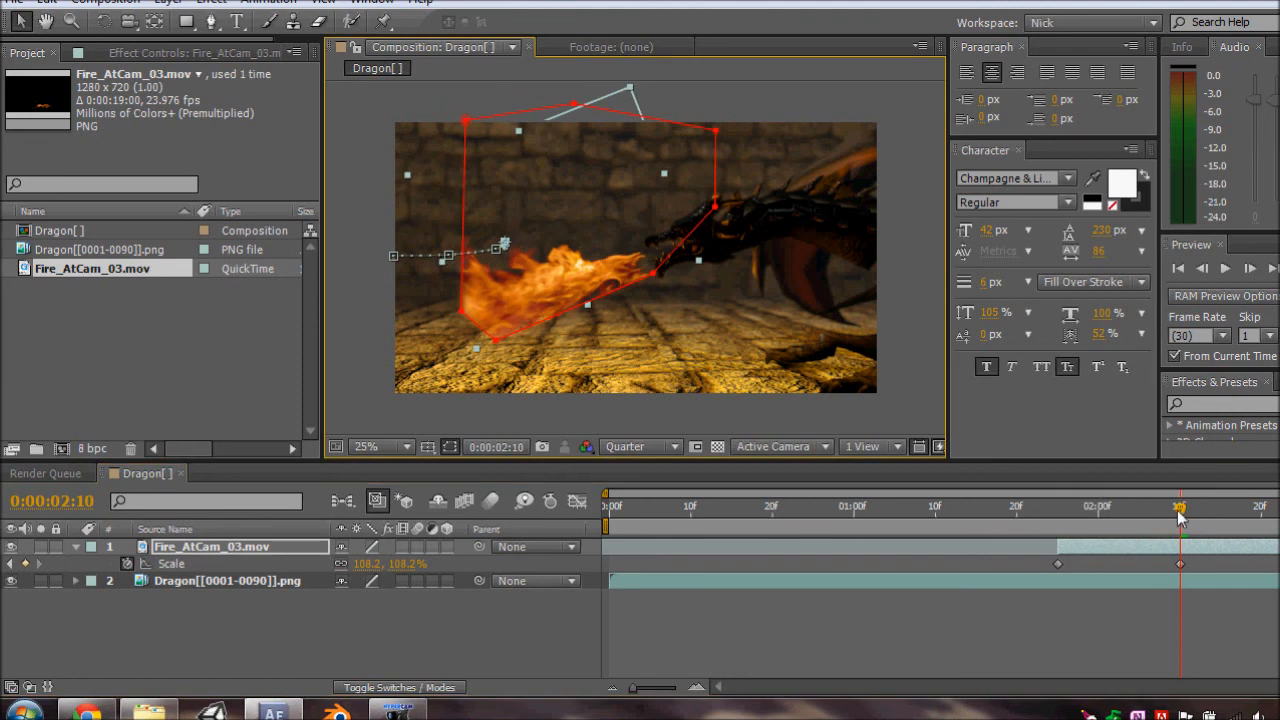
# Return to 0:00:01:25 and apply the Curves colour correction effect to the fire layer
pyautogui.moveTo(1178, 512); pyautogui.dragTo(1059, 516)
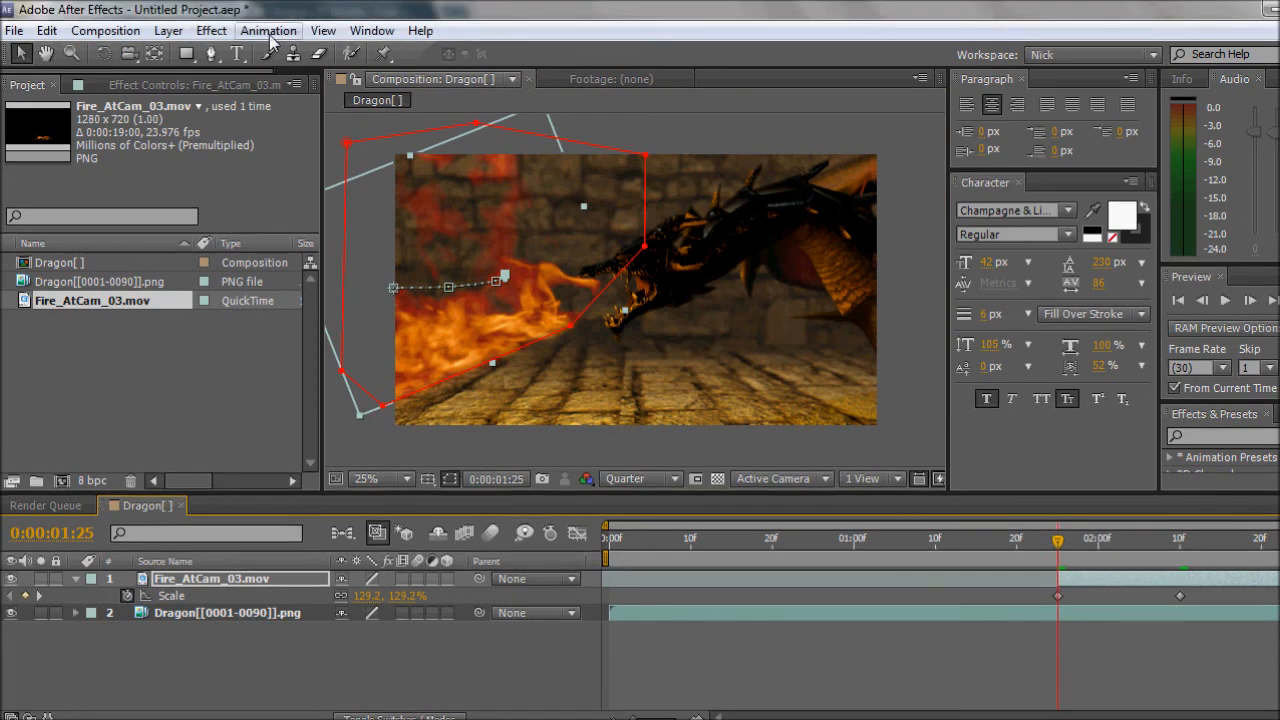
pyautogui.click(212, 6)
pyautogui.moveTo(420, 216)
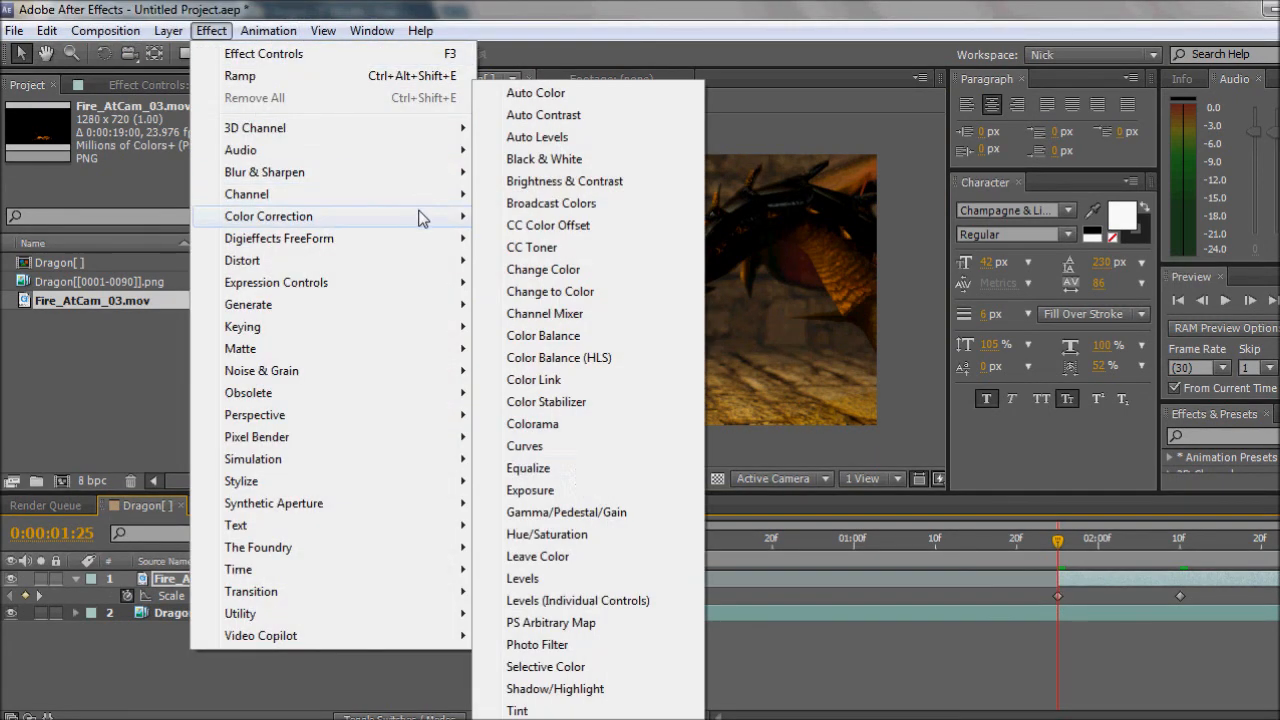
pyautogui.click(572, 446)
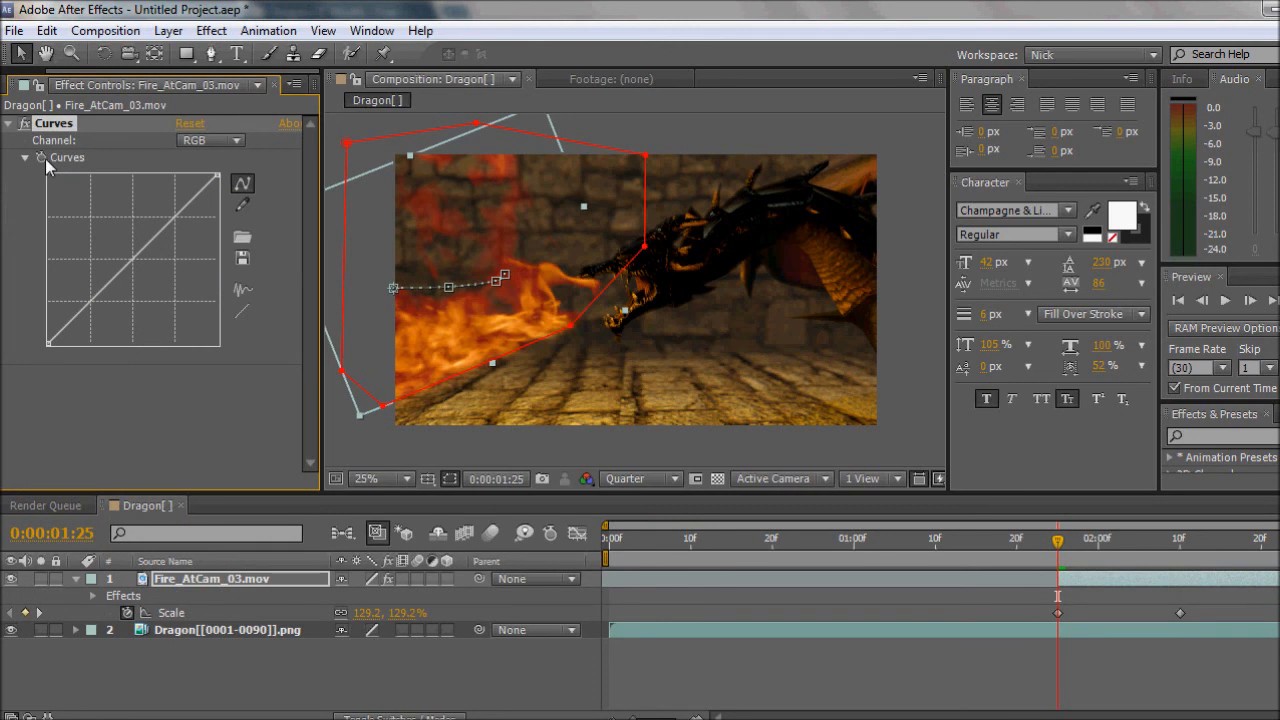
# Keyframe the fire's Curves to fade it in: unchanged at 0:00:01:28, with the Alpha curve flattened to the bottom at 0:00:01:25
pyautogui.moveTo(1061, 546); pyautogui.dragTo(1082, 546)
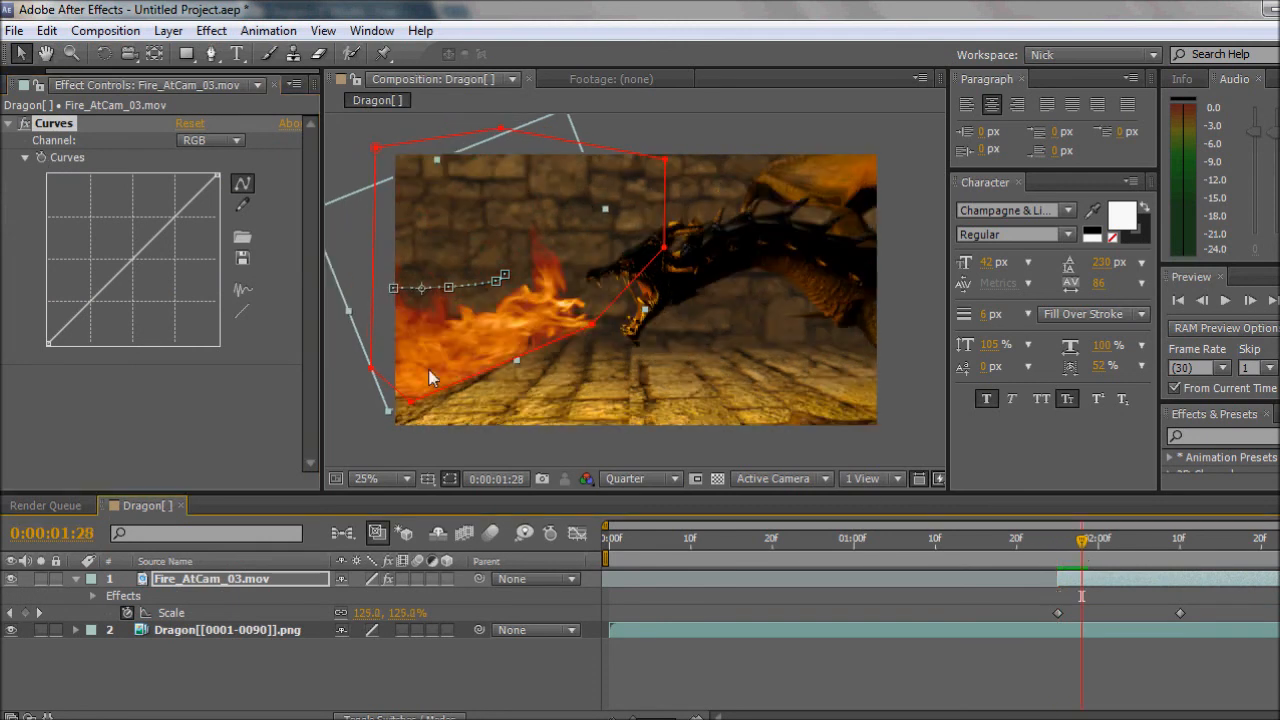
pyautogui.click(1062, 547)
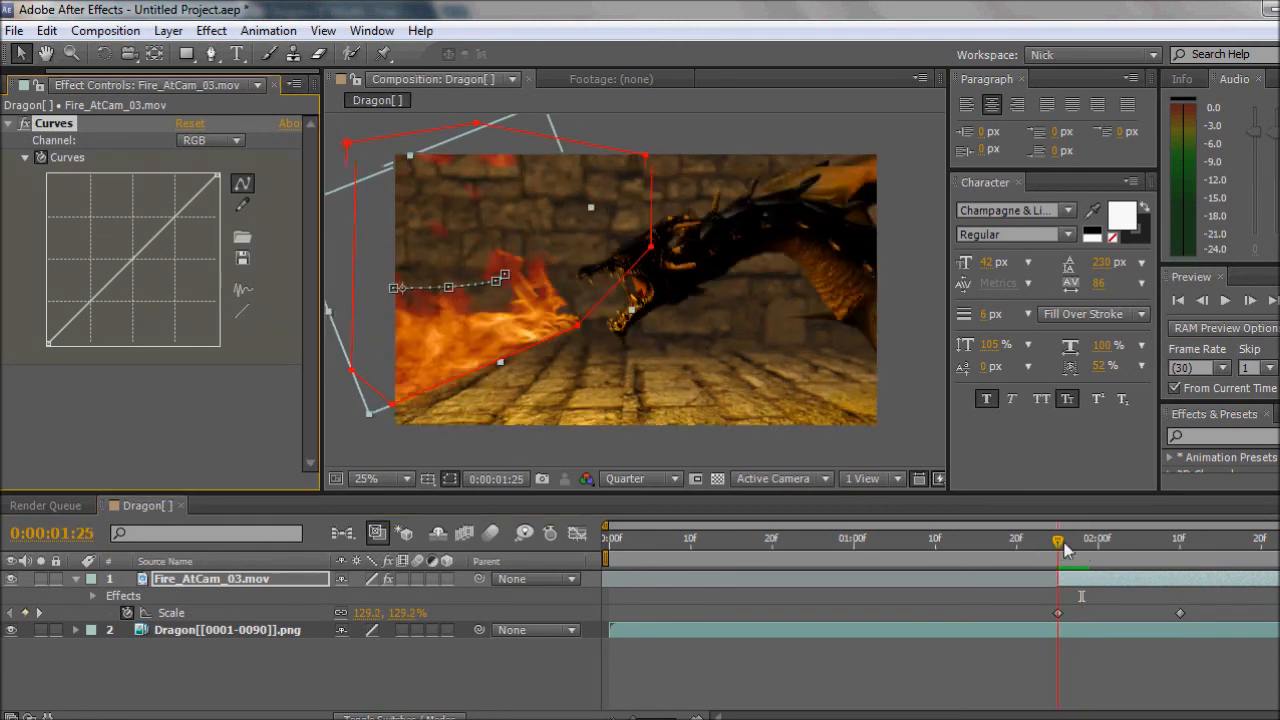
pyautogui.click(210, 140)
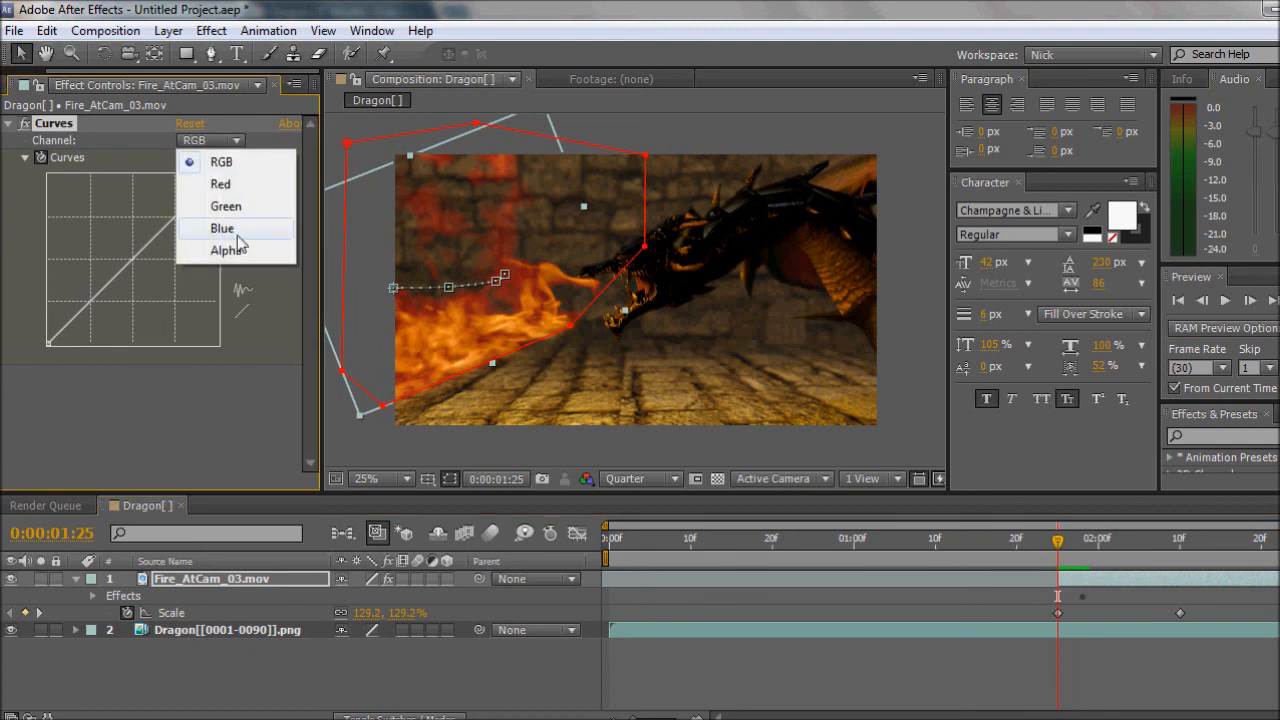
pyautogui.click(230, 250)
pyautogui.moveTo(128, 257); pyautogui.dragTo(173, 268)
pyautogui.moveTo(180, 289); pyautogui.dragTo(212, 312)
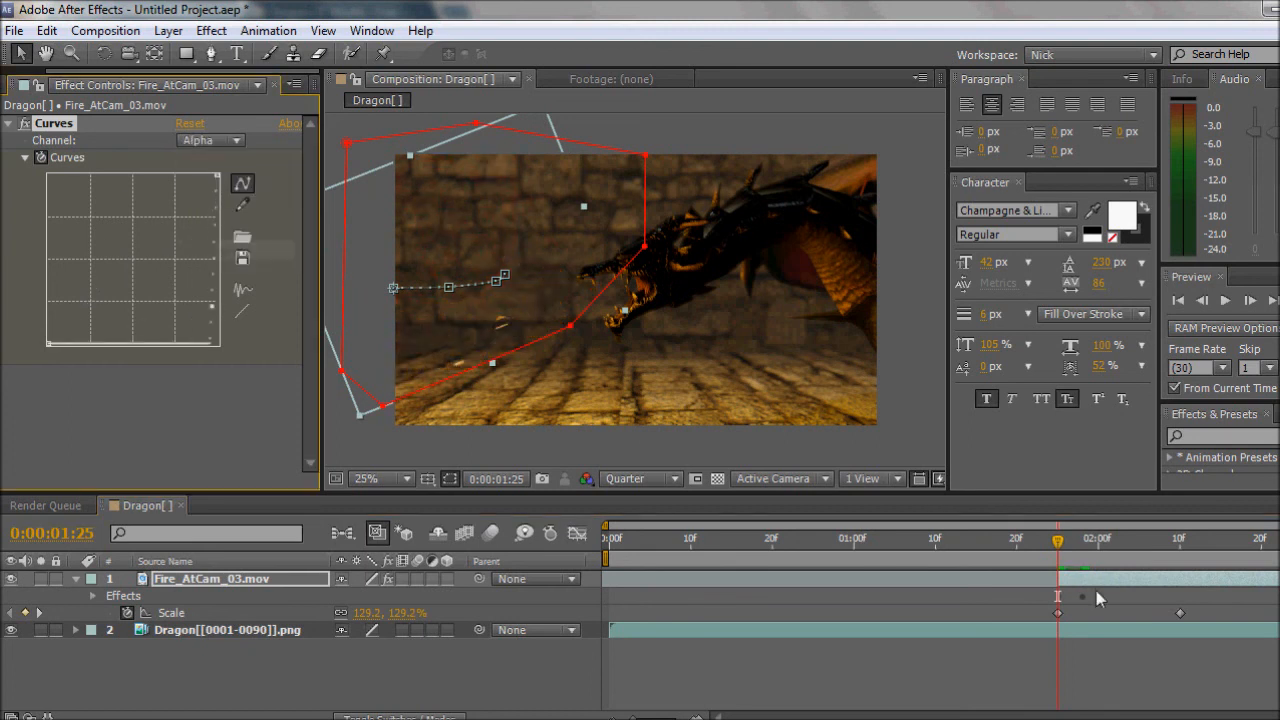
# Add a Curves keyframe at 0:00:02:10, flatten the Alpha curve at 0:00:02:14, and shift the fire toward the dragon's mouth there
pyautogui.click(1081, 541)
pyautogui.moveTo(1081, 541); pyautogui.dragTo(1180, 543)
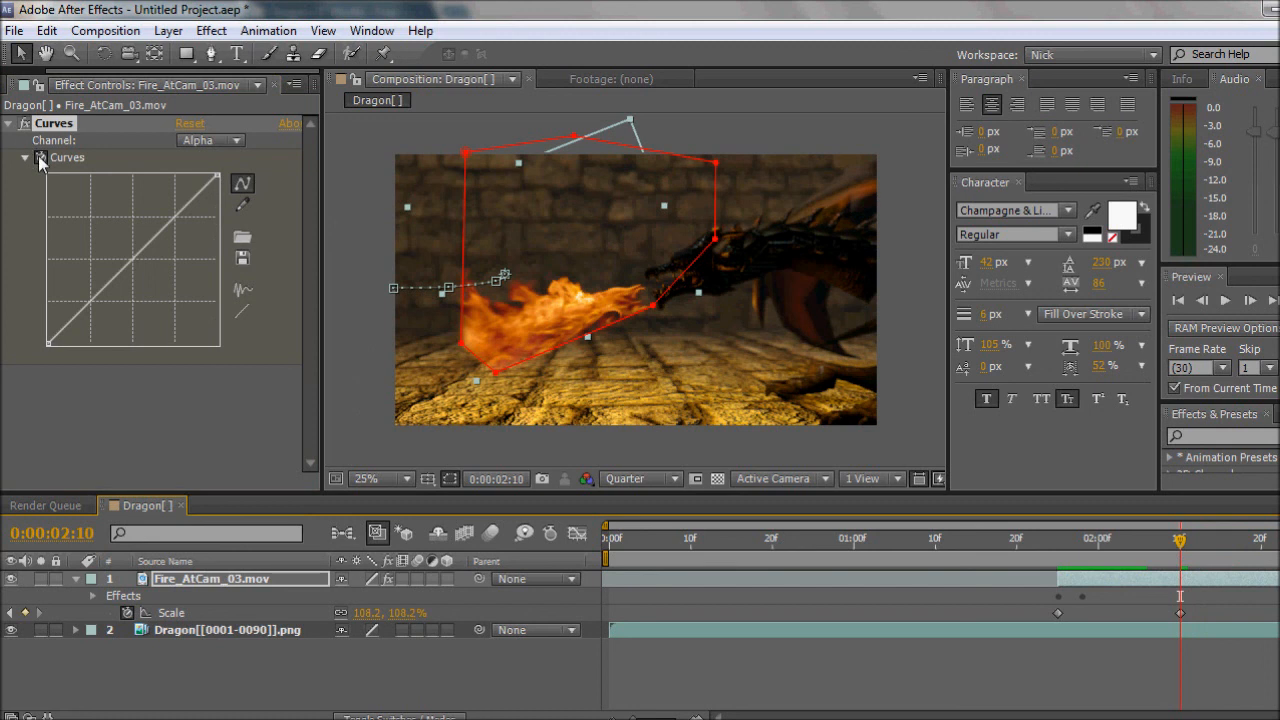
pyautogui.press('u')
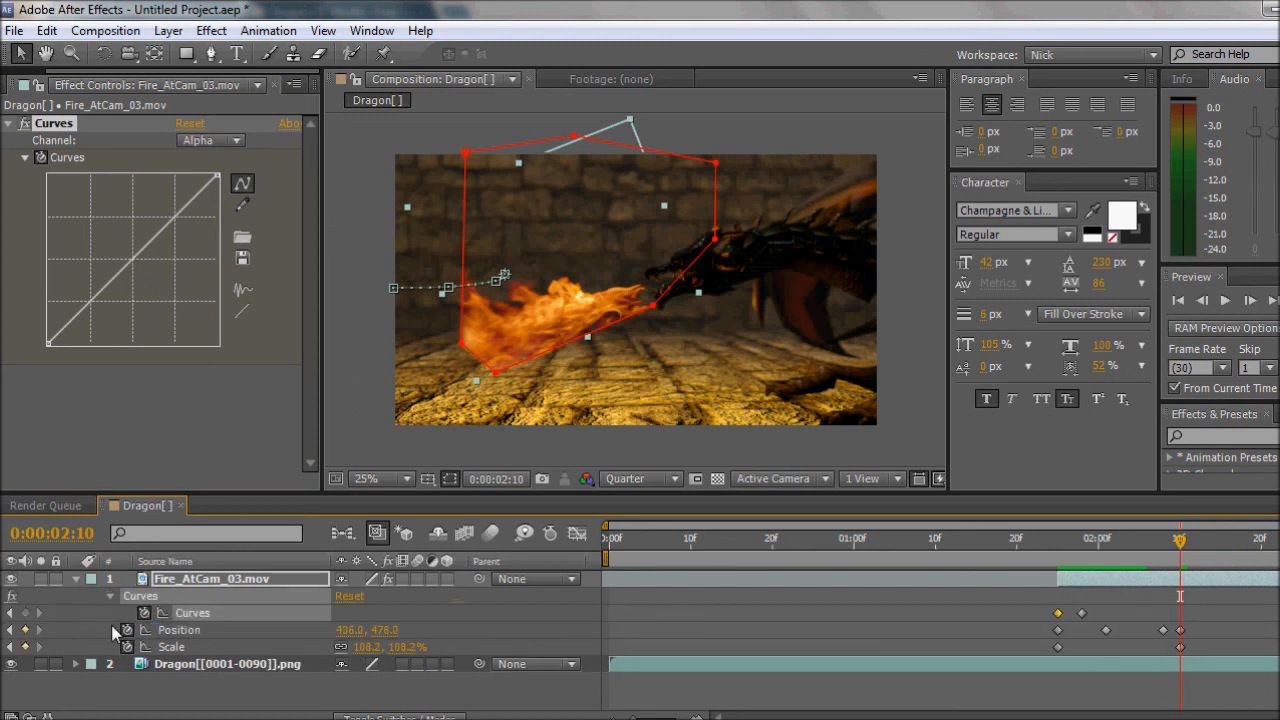
pyautogui.click(26, 614)
pyautogui.moveTo(1181, 543); pyautogui.dragTo(1213, 551)
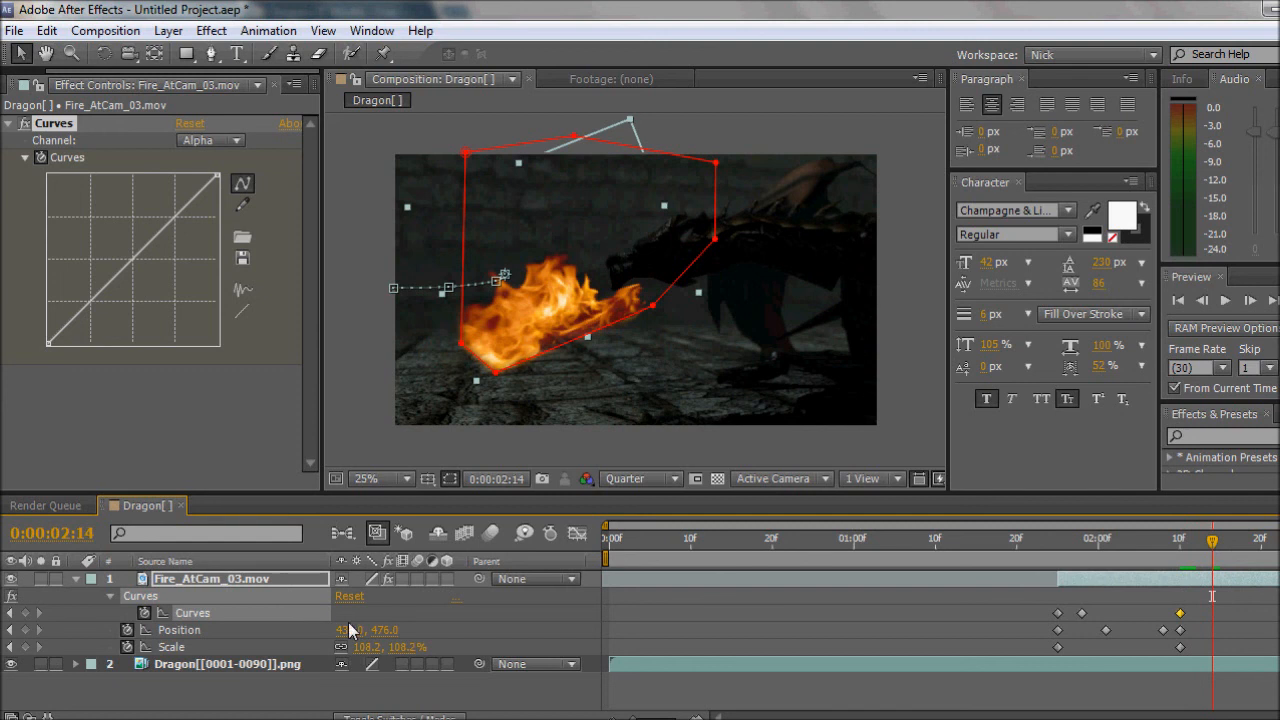
pyautogui.moveTo(160, 251); pyautogui.dragTo(212, 342)
pyautogui.moveTo(1214, 548)
pyautogui.mouseDown()
pyautogui.moveTo(1173, 553)
pyautogui.moveTo(1210, 557)
pyautogui.mouseUp()
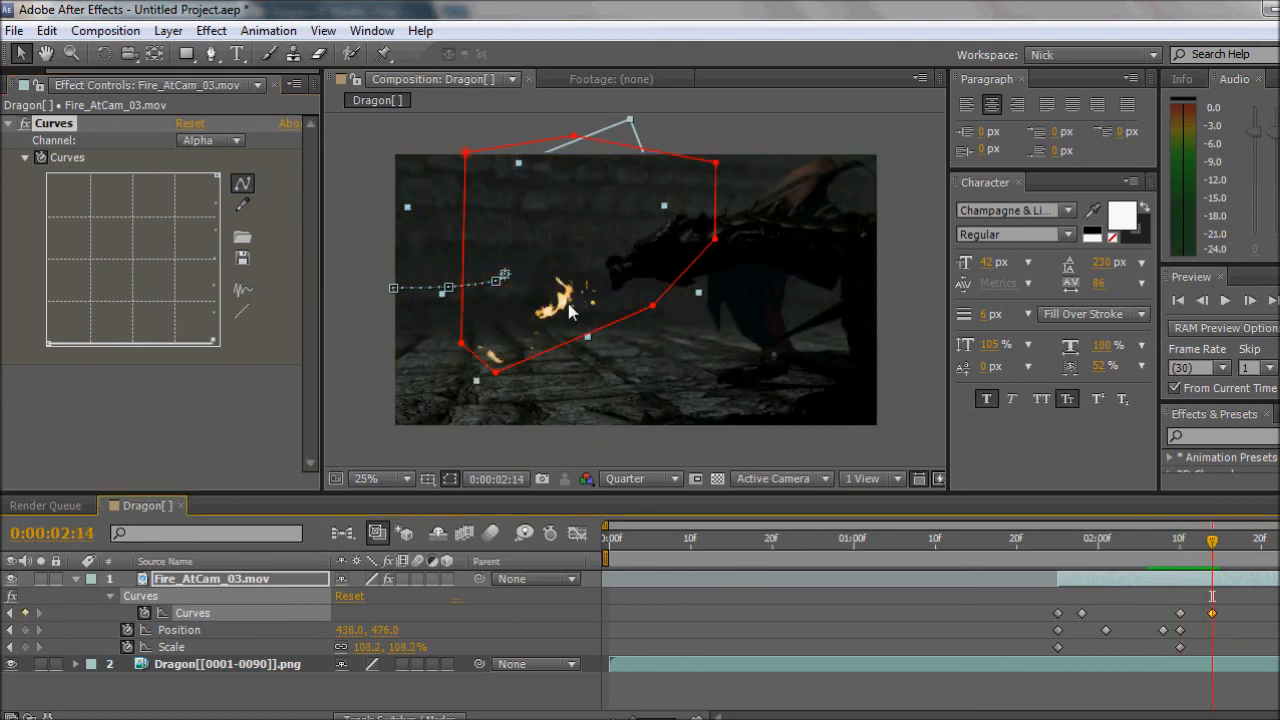
pyautogui.moveTo(568, 312); pyautogui.dragTo(539, 297)
# Keyframe the fire layer's opacity at 100% on 0:00:02:12 and 0% on 0:00:02:15, and scrub back to check the fade
pyautogui.moveTo(1216, 552)
pyautogui.mouseDown()
pyautogui.moveTo(1171, 551)
pyautogui.moveTo(1220, 546)
pyautogui.moveTo(1198, 555)
pyautogui.mouseUp()
pyautogui.press('t')
pyautogui.click(125, 596)
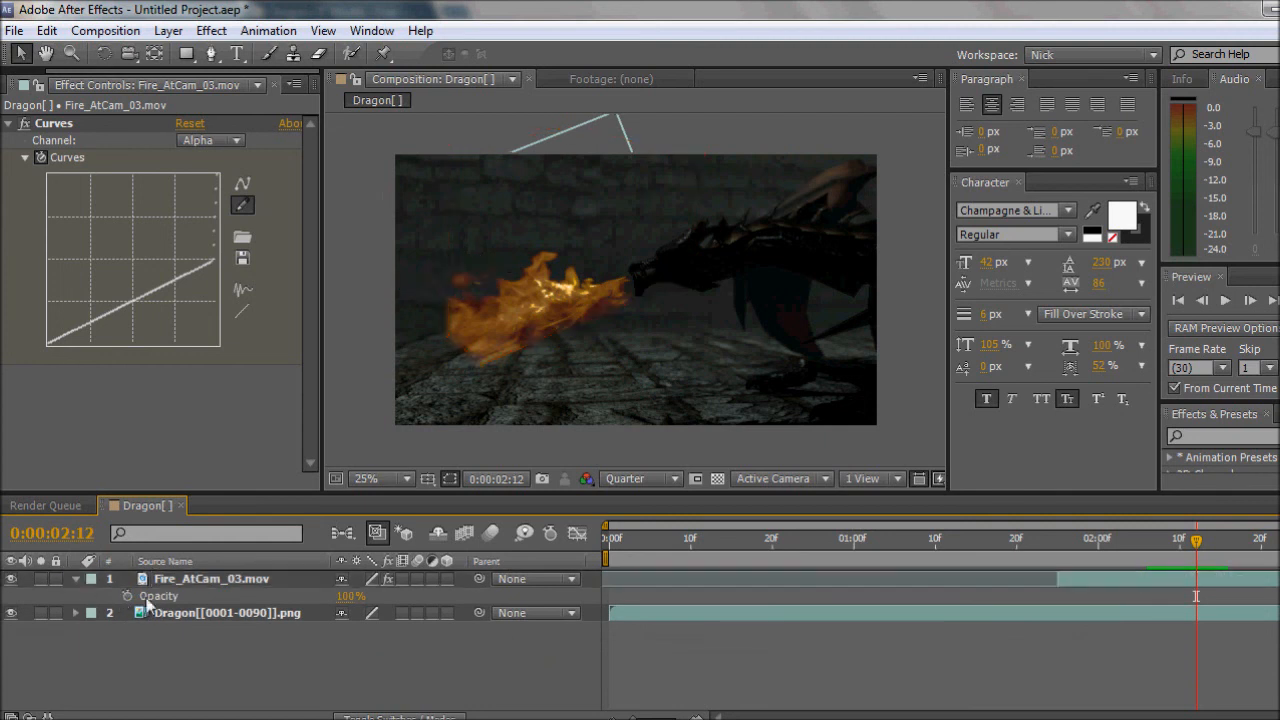
pyautogui.moveTo(1194, 542); pyautogui.dragTo(1219, 543)
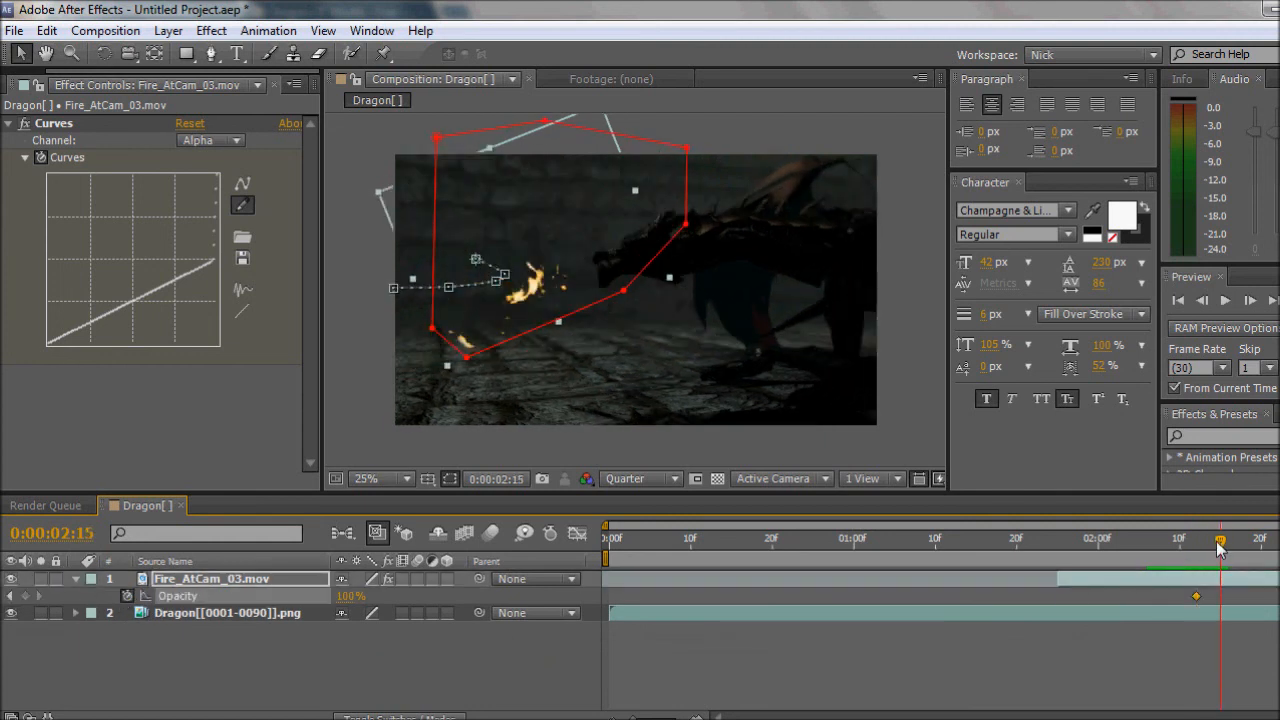
pyautogui.moveTo(347, 604); pyautogui.dragTo(190, 590)
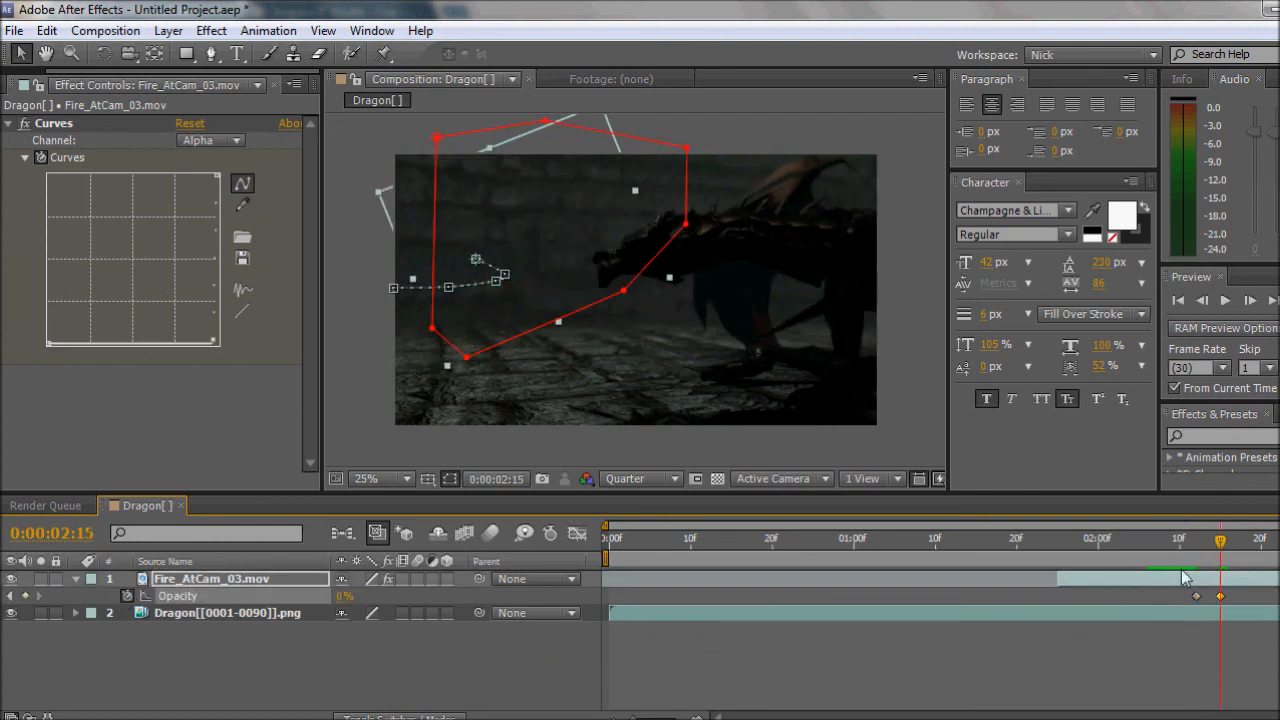
pyautogui.moveTo(1219, 542); pyautogui.dragTo(1123, 558)
pyautogui.click(540, 634)
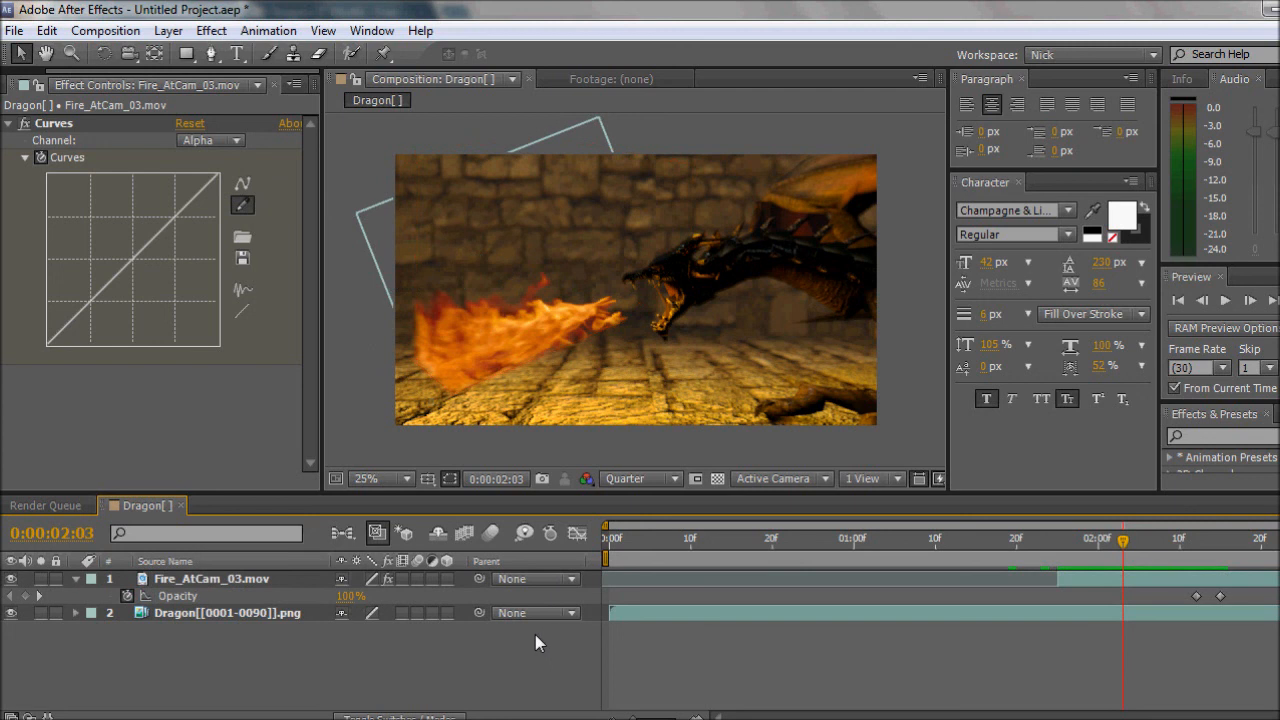
# Pull the two lower-left mask points beyond the frame at 0:00:02:03 so the mask no longer cuts off the flames
pyautogui.moveTo(424, 348); pyautogui.dragTo(664, 319, button='middle')
pyautogui.scroll(2, 480, 321)
pyautogui.scroll(-2, 520, 335)
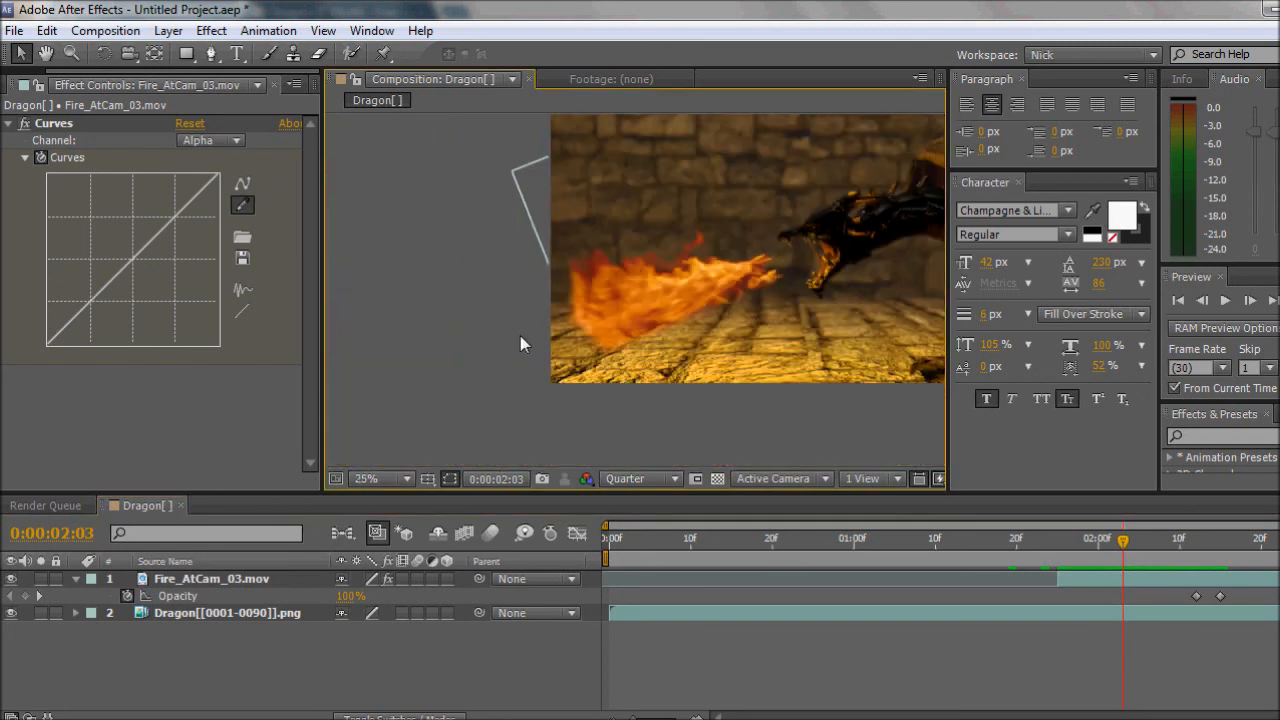
pyautogui.click(269, 580)
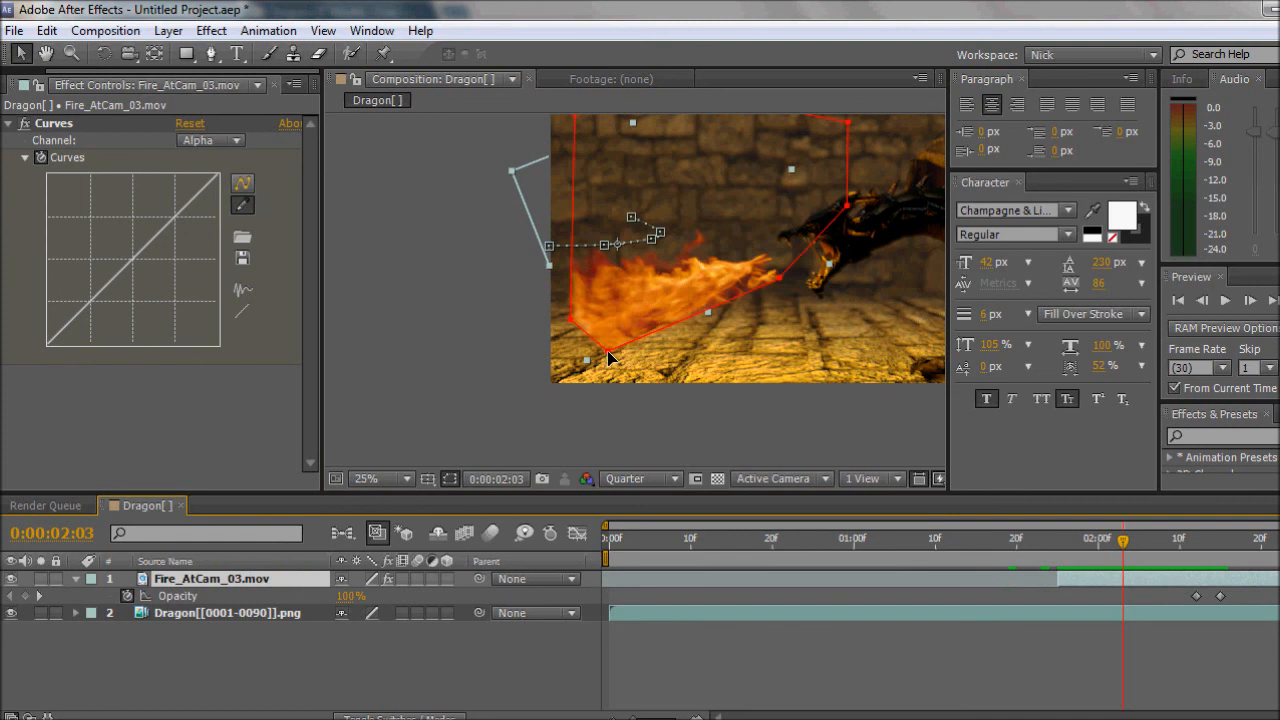
pyautogui.moveTo(608, 353); pyautogui.dragTo(566, 407)
pyautogui.moveTo(575, 323); pyautogui.dragTo(461, 251)
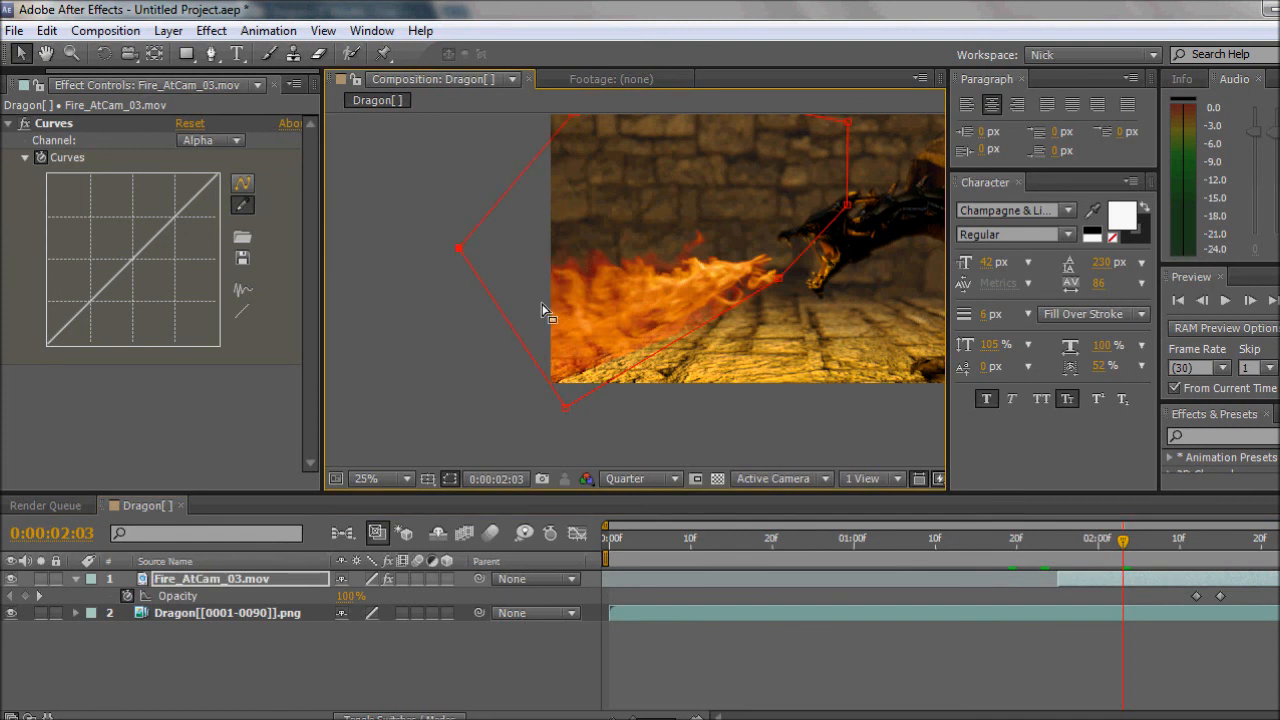
pyautogui.scroll(-1, 541, 311)
pyautogui.moveTo(560, 386); pyautogui.dragTo(544, 394)
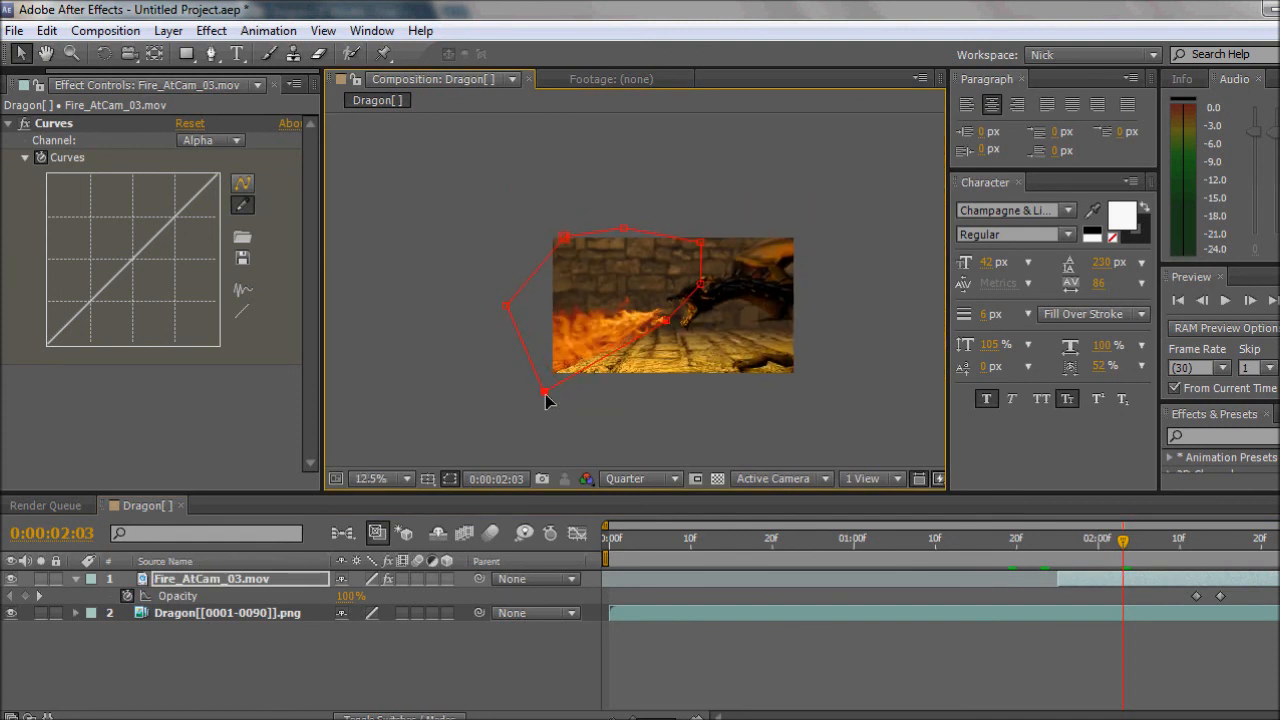
# Extend the fire mask's outer points farther outside the frame at 0:00:02:10 so the flames fill the lower-left corner
pyautogui.moveTo(1127, 556); pyautogui.dragTo(1180, 556)
pyautogui.scroll(1, 535, 327)
pyautogui.moveTo(524, 409); pyautogui.dragTo(580, 351)
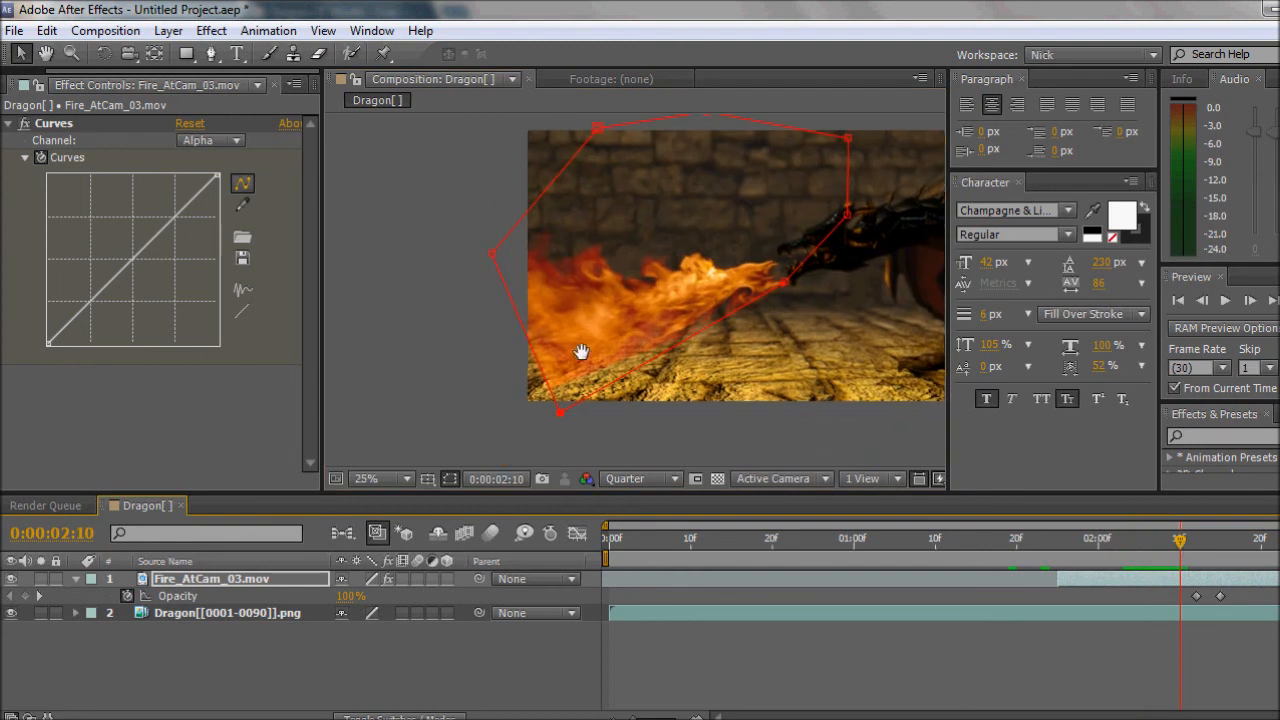
pyautogui.moveTo(546, 432); pyautogui.dragTo(452, 465)
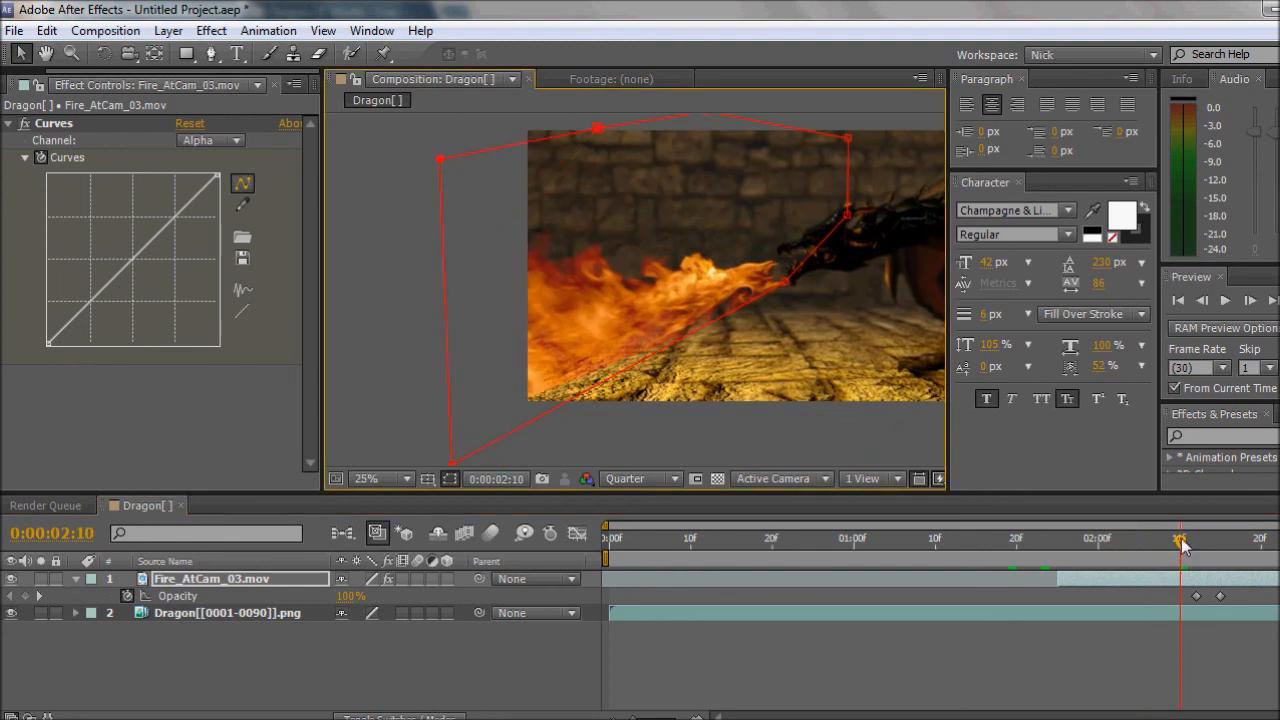
pyautogui.moveTo(1181, 545)
pyautogui.mouseDown()
pyautogui.moveTo(1200, 543)
pyautogui.moveTo(1189, 540)
pyautogui.mouseUp()
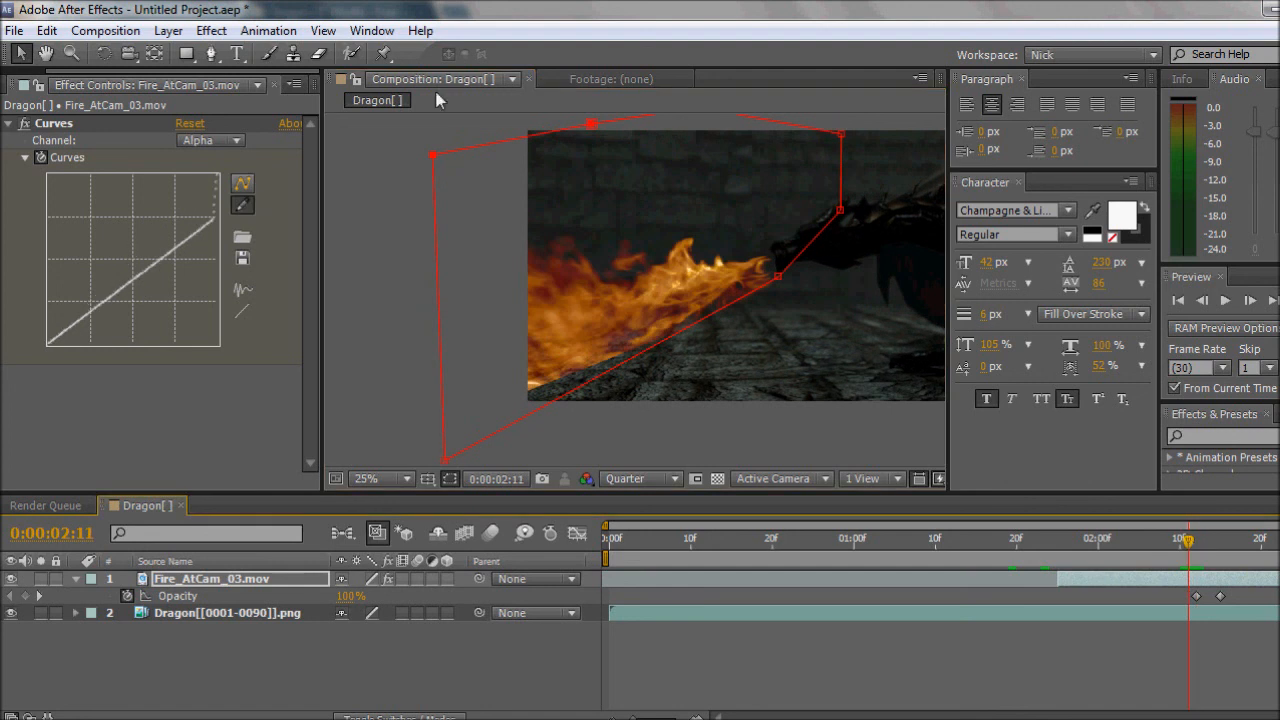
# Adjust the fire layer's Curves 2 effect in the Red channel and raise the midtones of its Green channel
pyautogui.click(1190, 436)
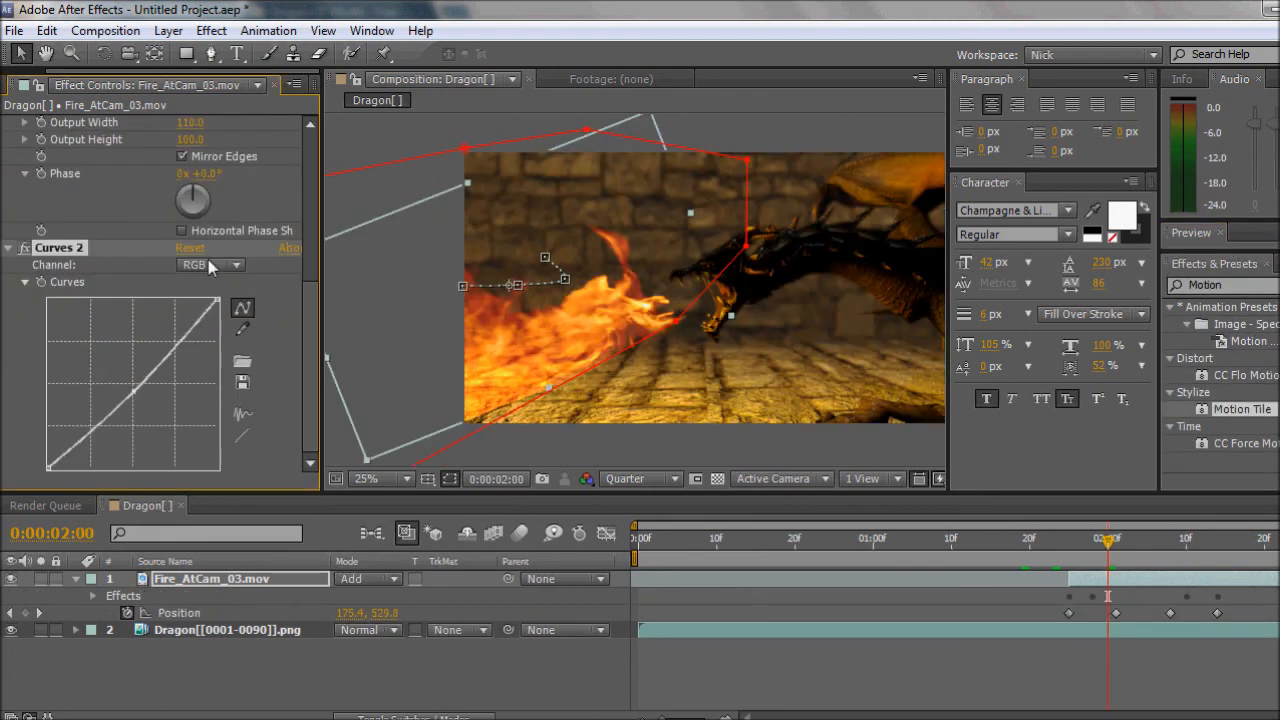
pyautogui.click(210, 265)
pyautogui.click(222, 306)
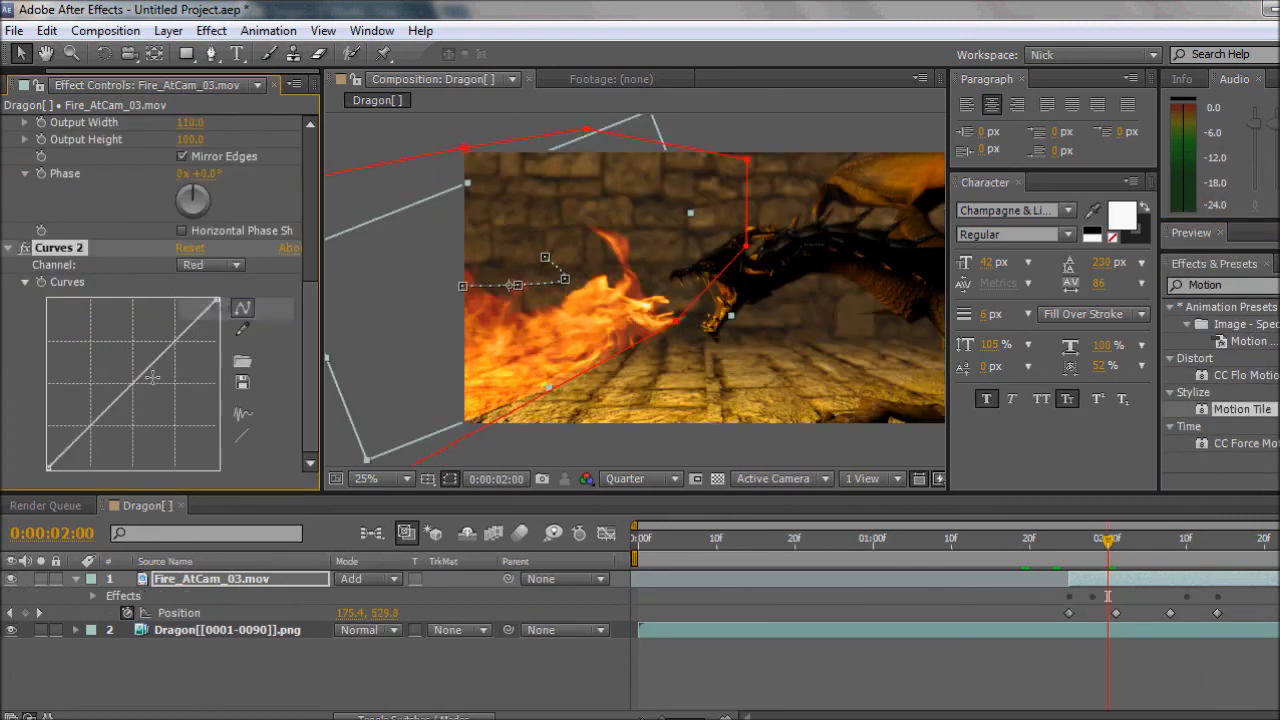
pyautogui.moveTo(145, 374)
pyautogui.mouseDown()
pyautogui.moveTo(160, 418)
pyautogui.moveTo(104, 376)
pyautogui.moveTo(124, 390)
pyautogui.moveTo(109, 372)
pyautogui.moveTo(123, 378)
pyautogui.mouseUp()
pyautogui.click(212, 265)
pyautogui.click(206, 337)
pyautogui.moveTo(706, 362); pyautogui.dragTo(698, 358, button='middle')
pyautogui.click(588, 660)
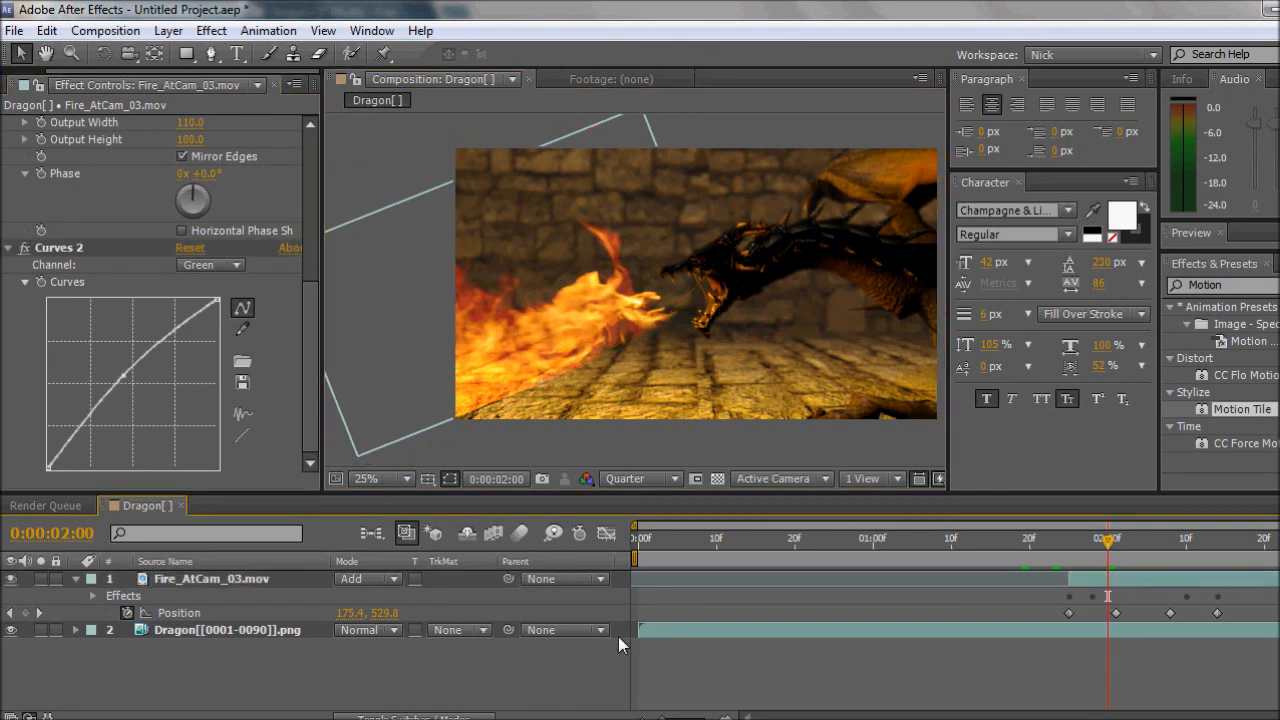
pyautogui.moveTo(669, 404); pyautogui.dragTo(622, 380, button='middle')
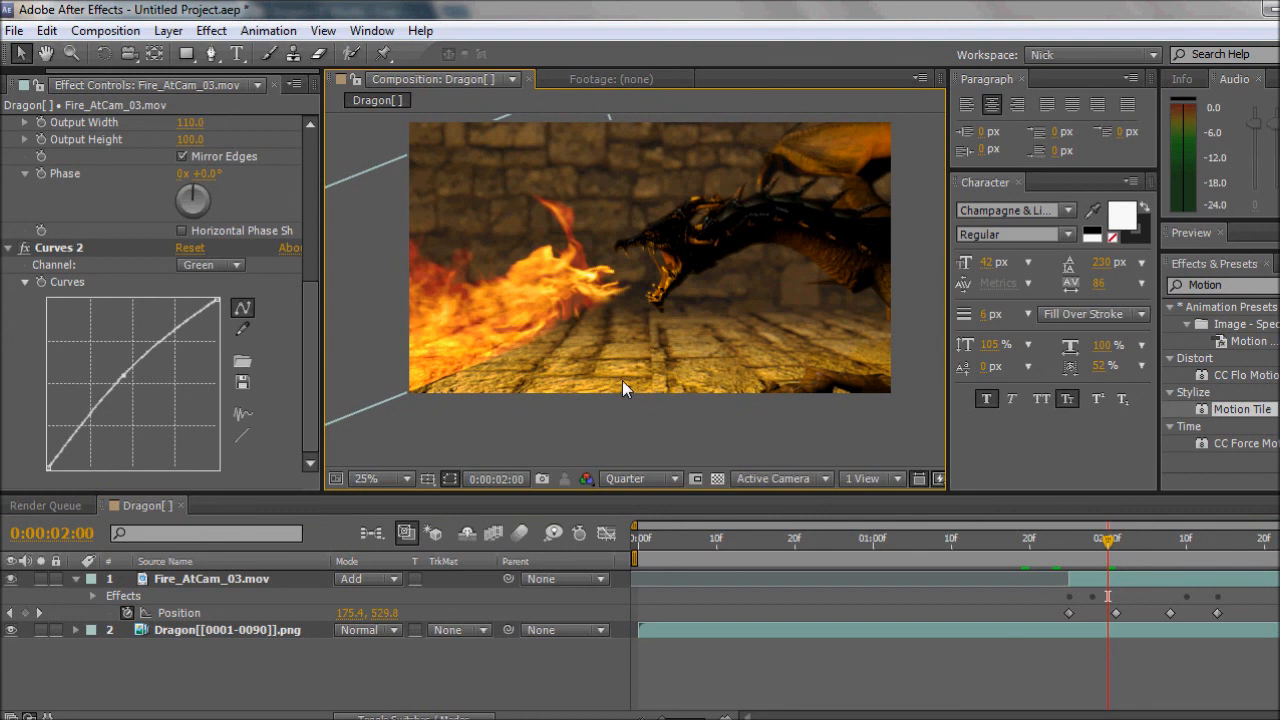
# Create a 1920 × 1080 px solid named Displace above the fire layer
pyautogui.click(168, 30)
pyautogui.moveTo(175, 55)
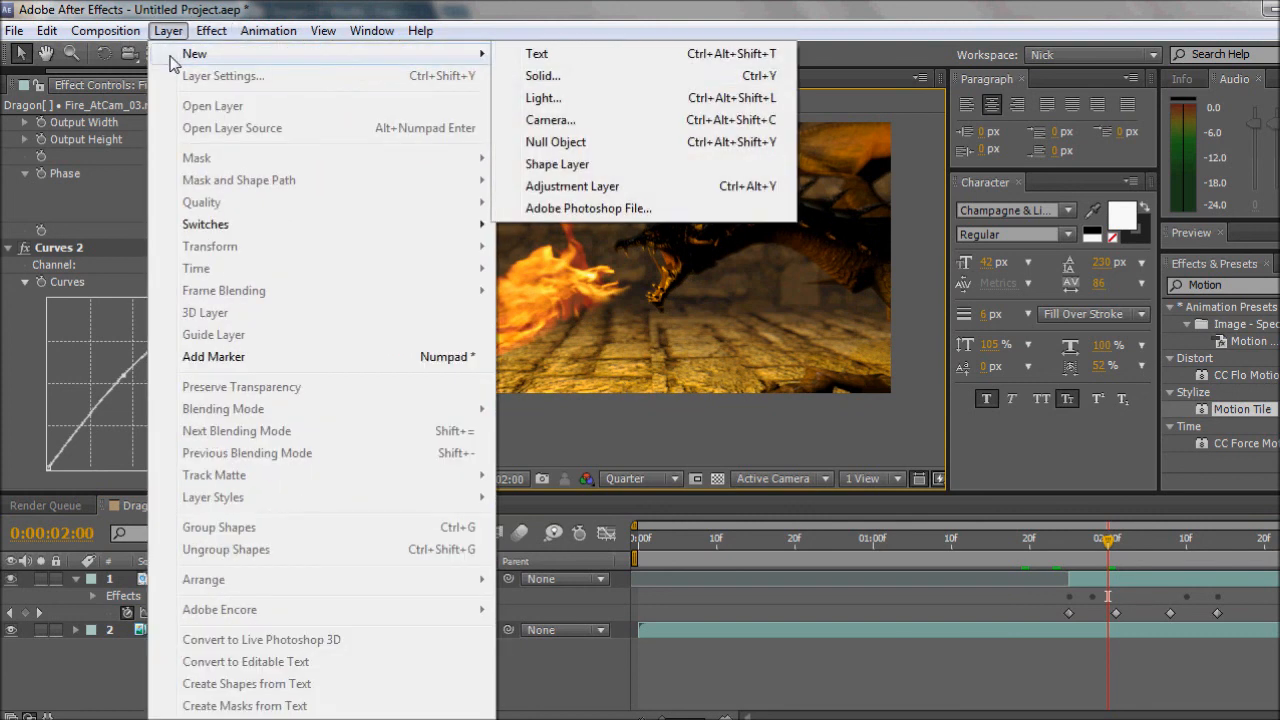
pyautogui.click(680, 78)
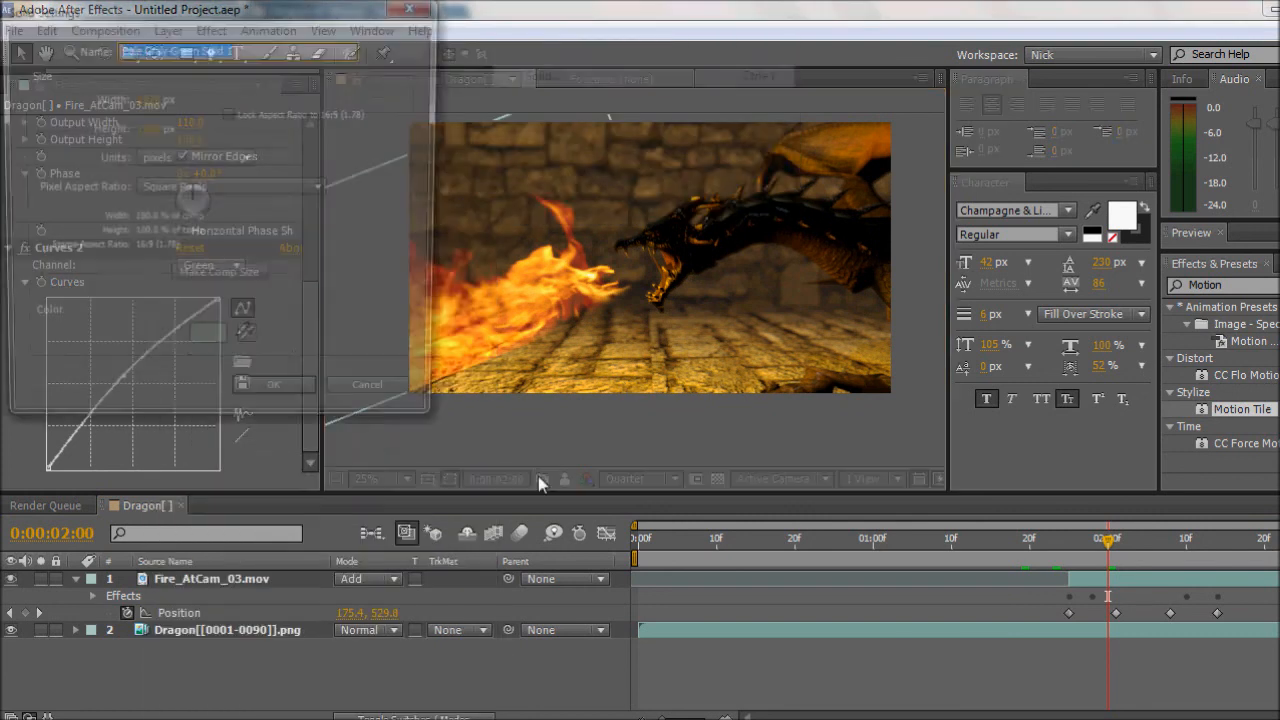
pyautogui.write('Displace')
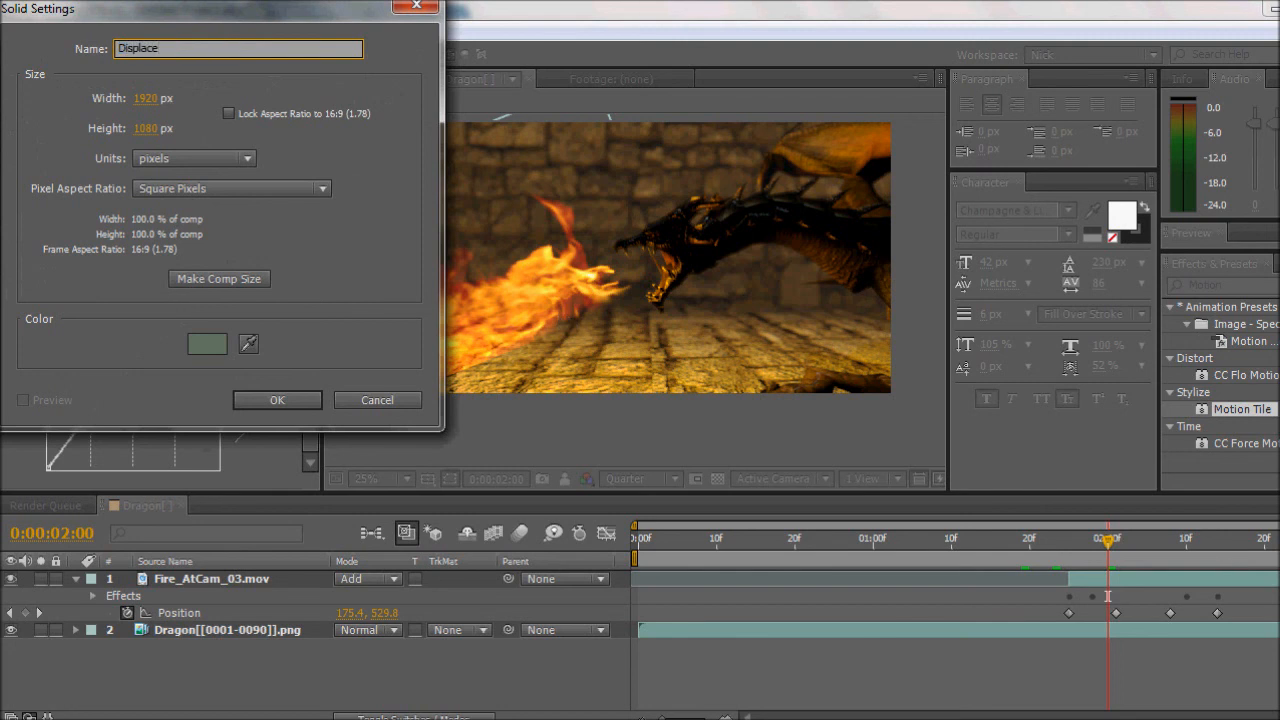
pyautogui.press('Return')
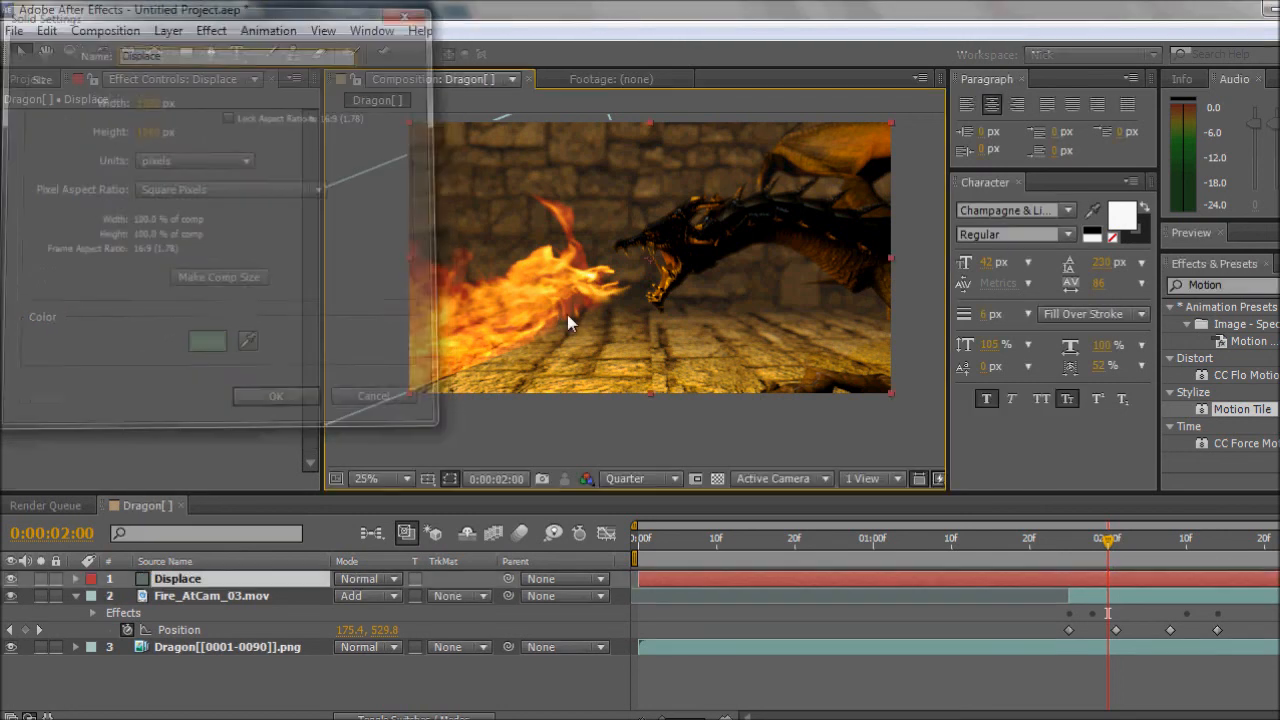
# Pre-compose the Displace solid as Displace Comp 1, leaving all attributes in the Dragon composition, and open the new composition
pyautogui.hotkey('ctrl', 'shift', 'c')
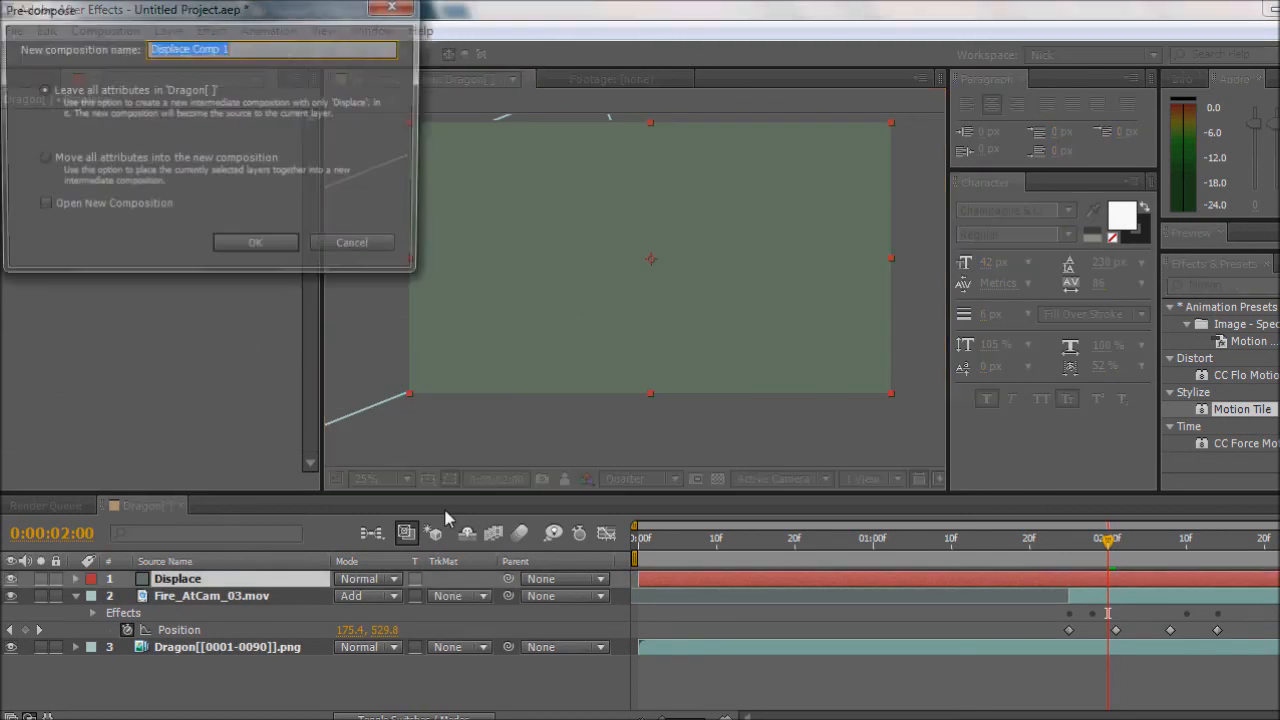
pyautogui.press('Return')
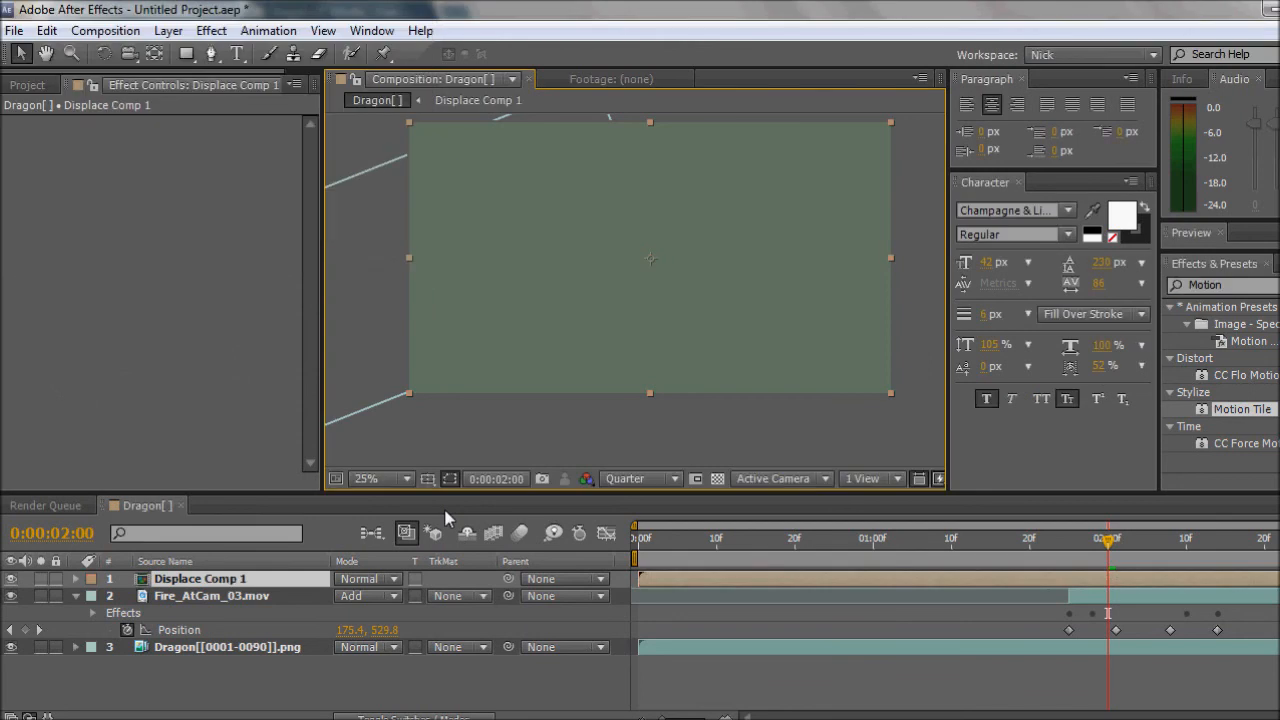
pyautogui.doubleClick(313, 574)
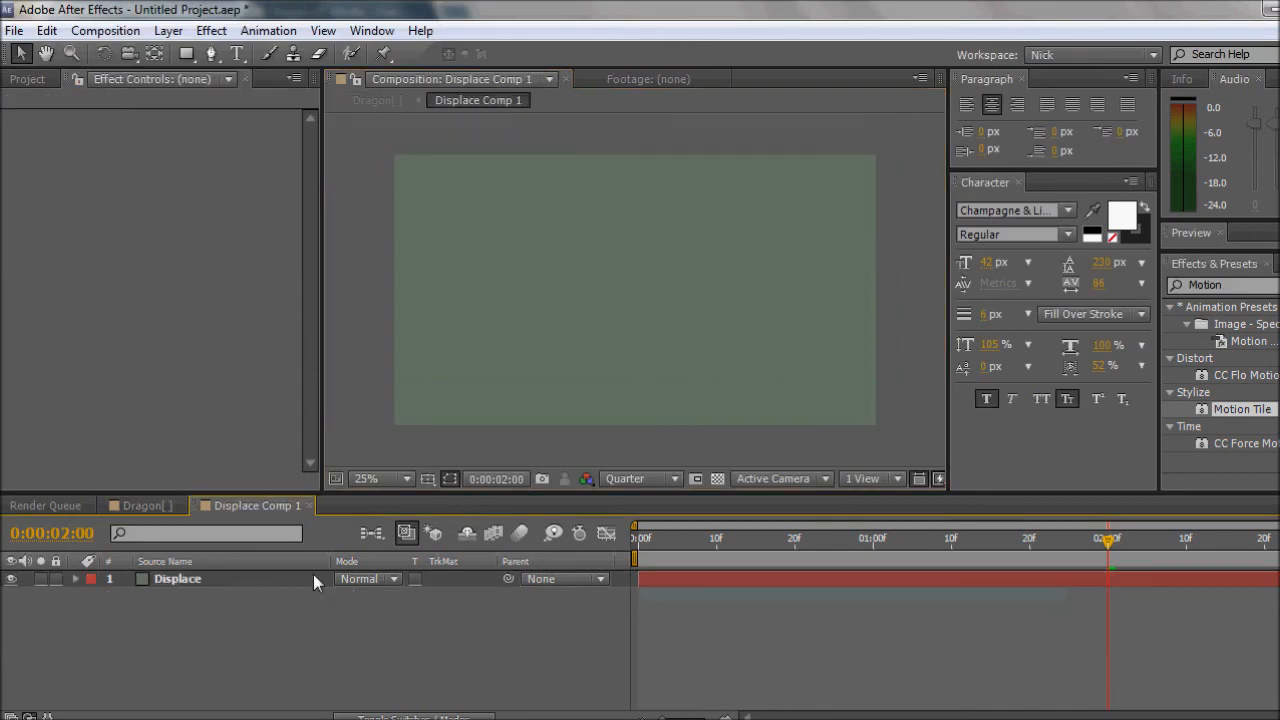
# Recolour the Displace solid to neutral gray with hue 0, saturation 0% and brightness 50%
pyautogui.click(213, 564)
pyautogui.click(198, 580)
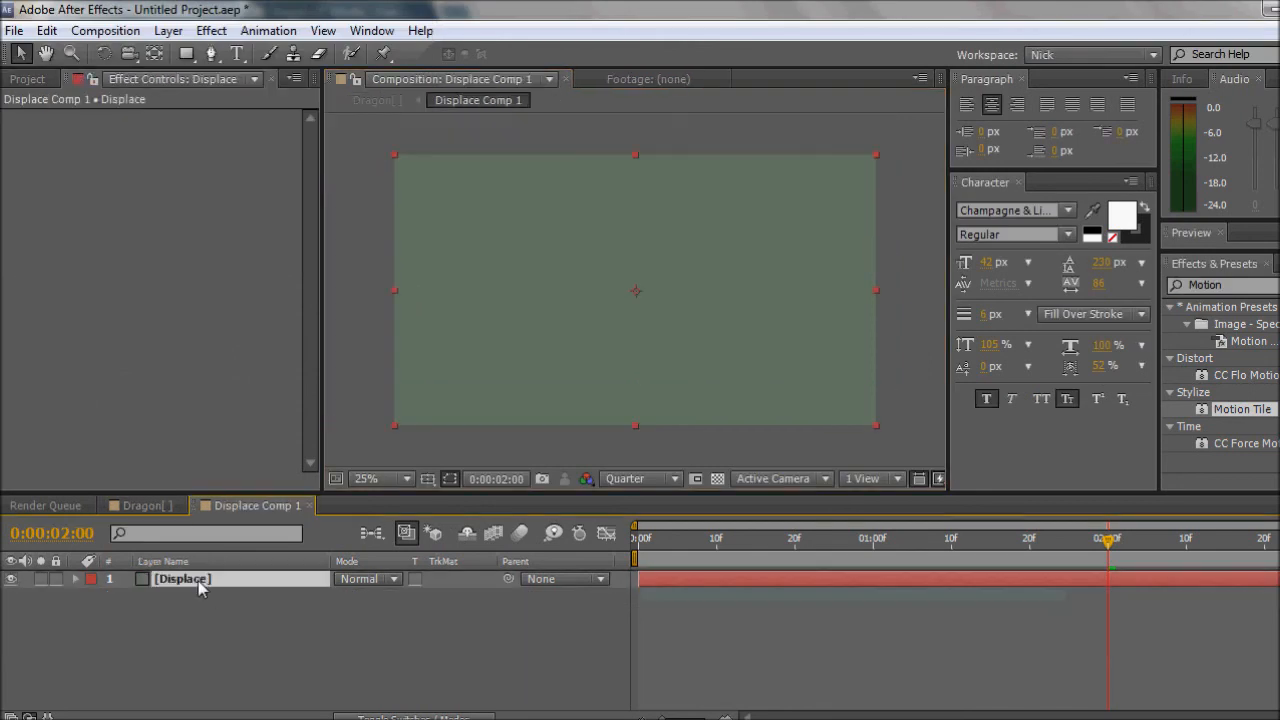
pyautogui.hotkey('ctrl', 'shift', 'y')
pyautogui.click(201, 349)
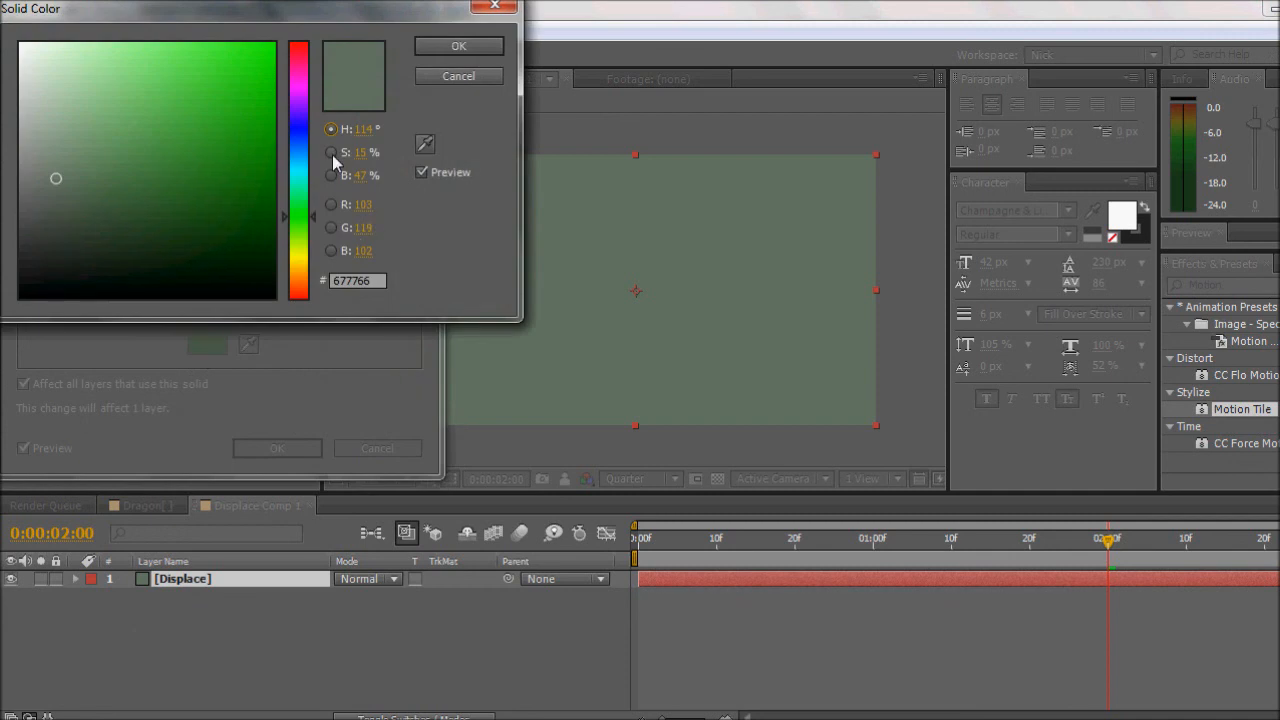
pyautogui.moveTo(117, 171); pyautogui.dragTo(3, 145)
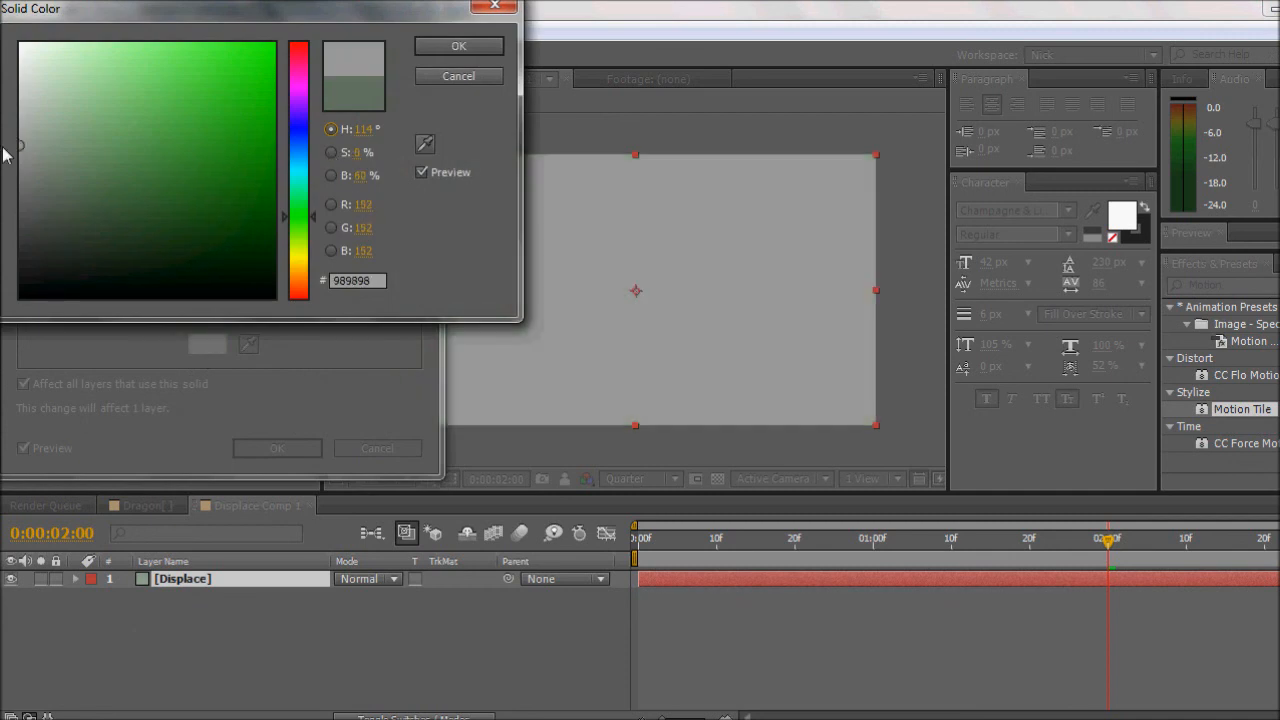
pyautogui.click(364, 131)
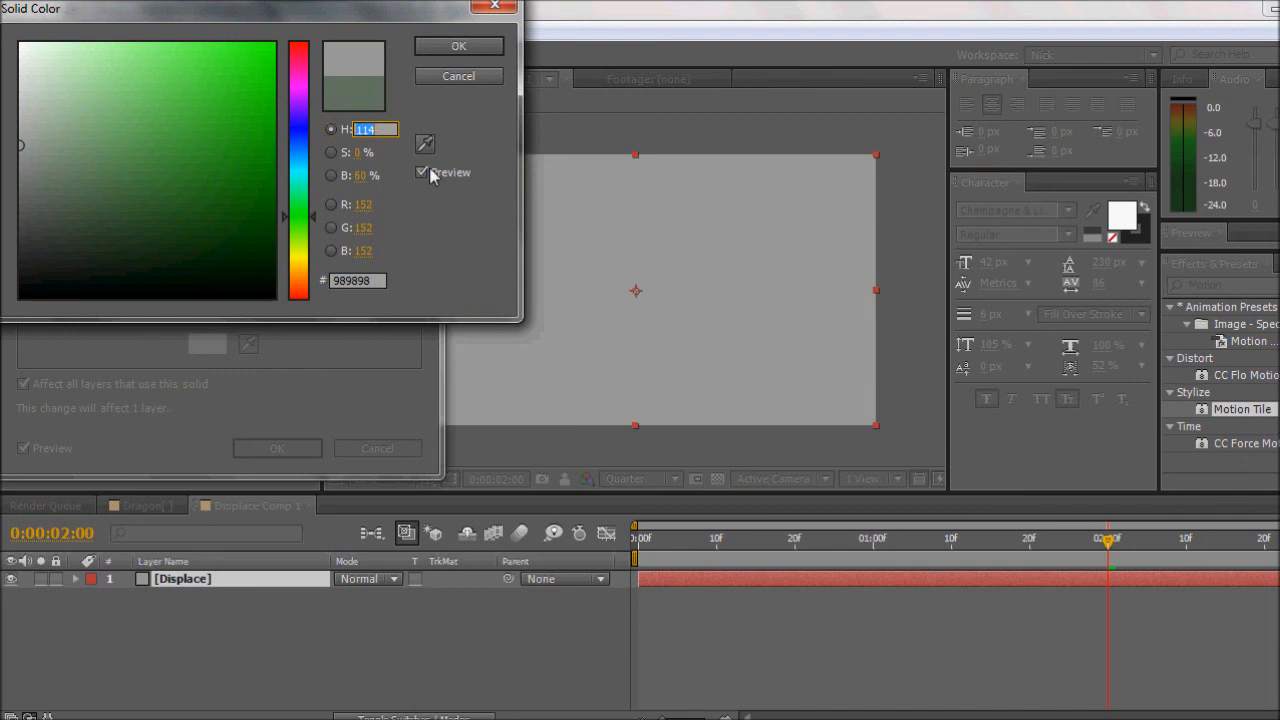
pyautogui.write('0')
pyautogui.click(389, 212)
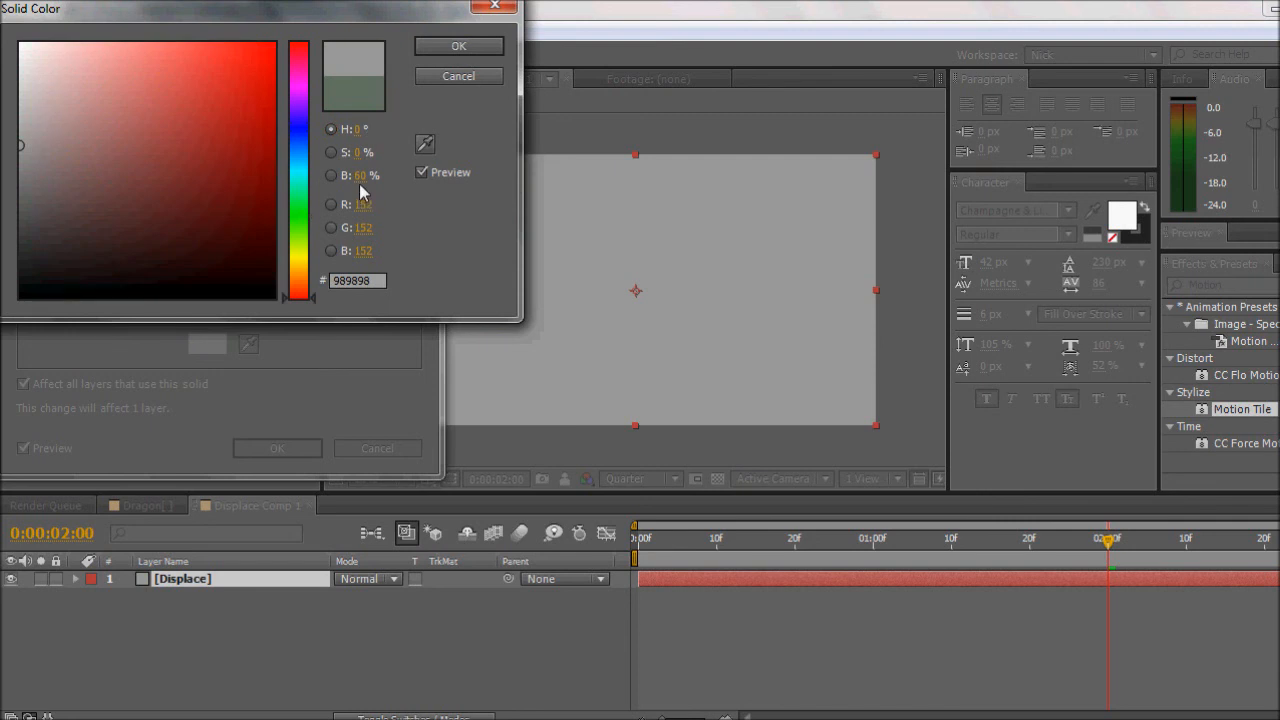
pyautogui.click(360, 175)
pyautogui.write('50')
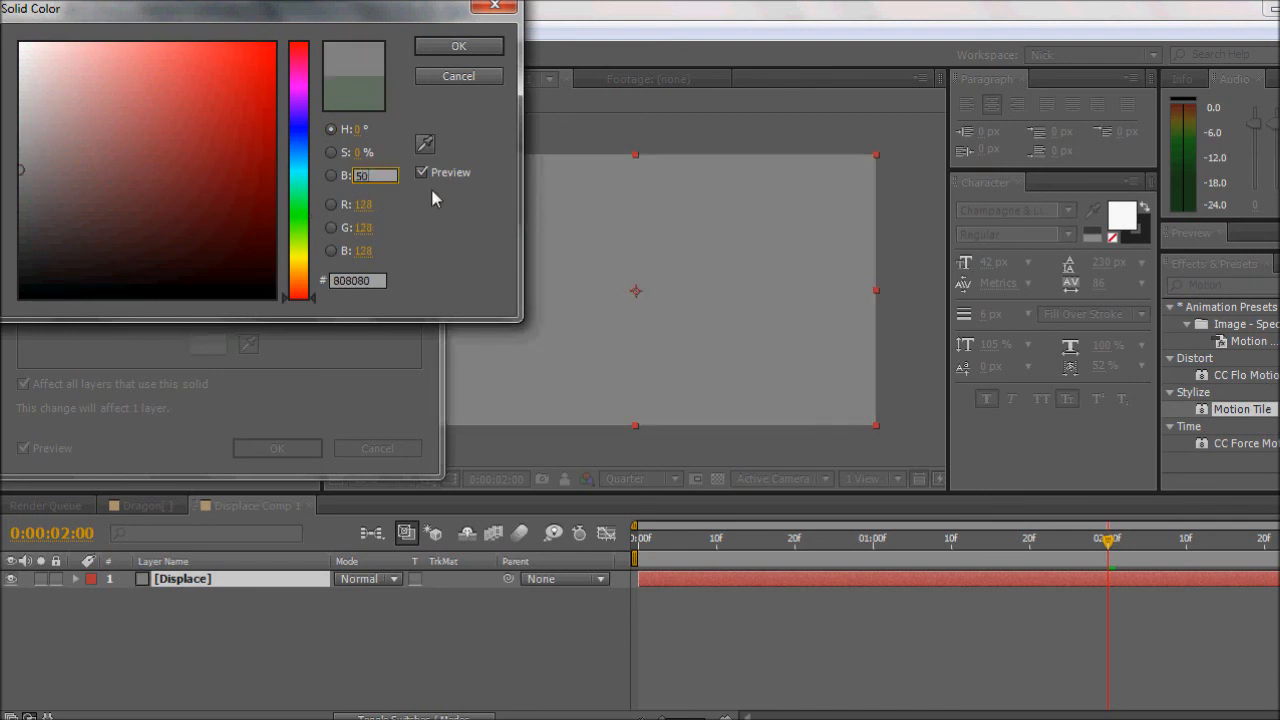
pyautogui.click(452, 46)
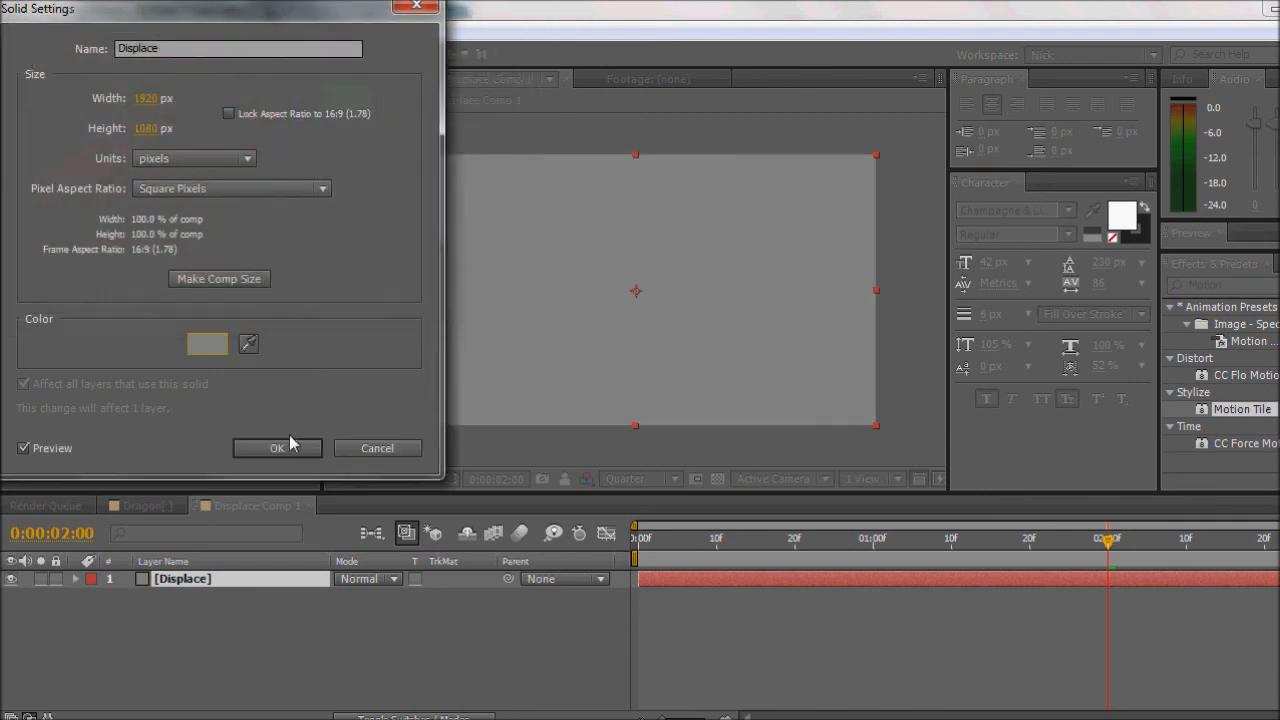
pyautogui.click(278, 447)
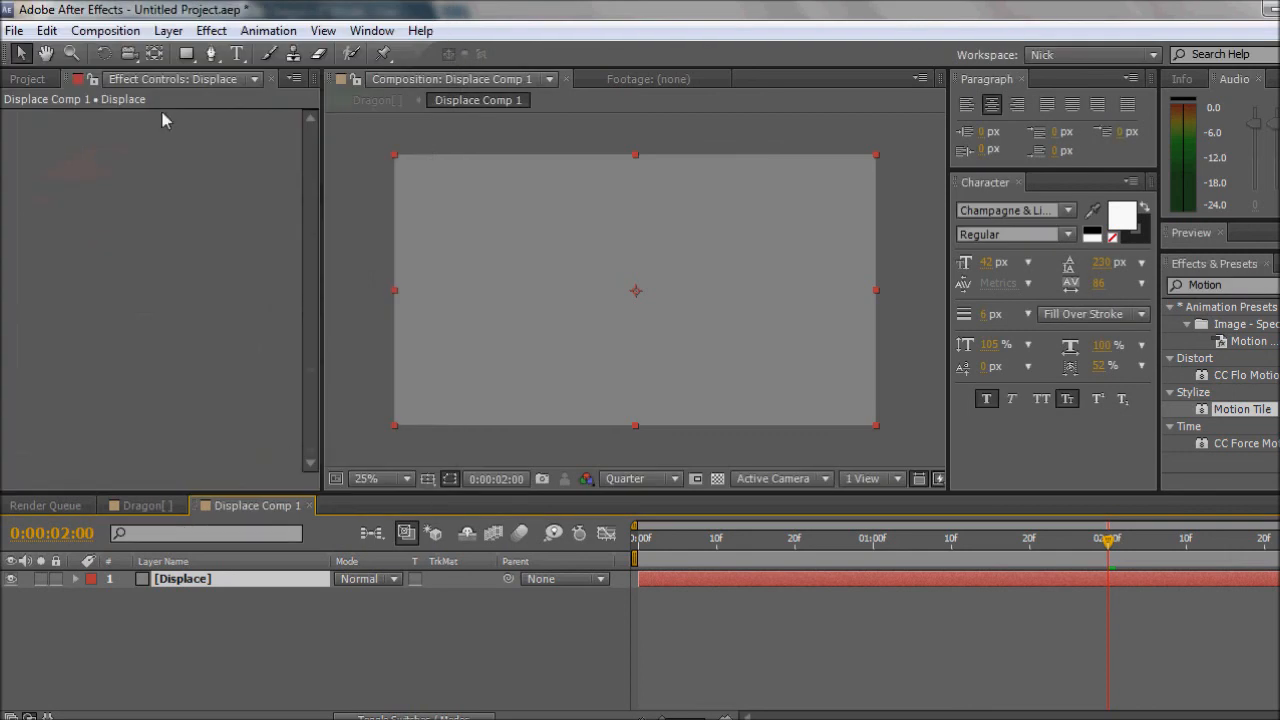
# Add a white 1920 × 1080 px solid above the gray Displace layer
pyautogui.click(168, 30)
pyautogui.moveTo(200, 51)
pyautogui.click(525, 77)
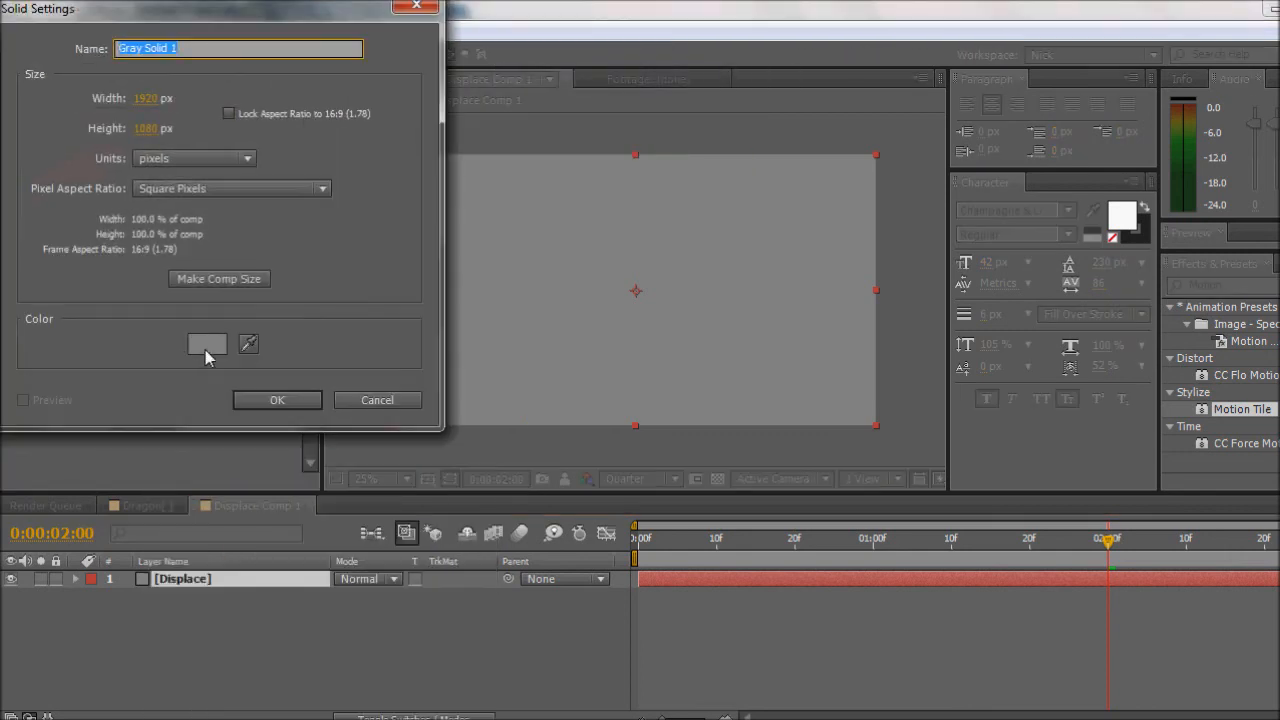
pyautogui.click(207, 344)
pyautogui.click(20, 44)
pyautogui.click(458, 47)
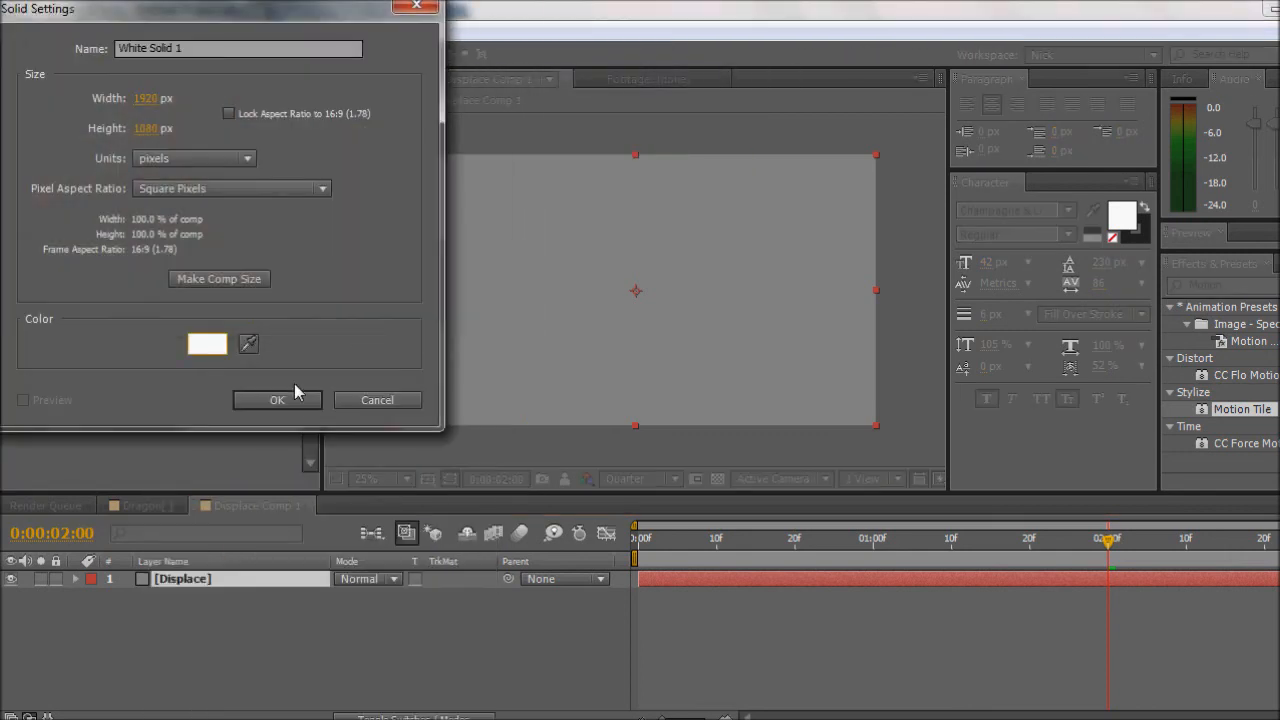
pyautogui.click(277, 400)
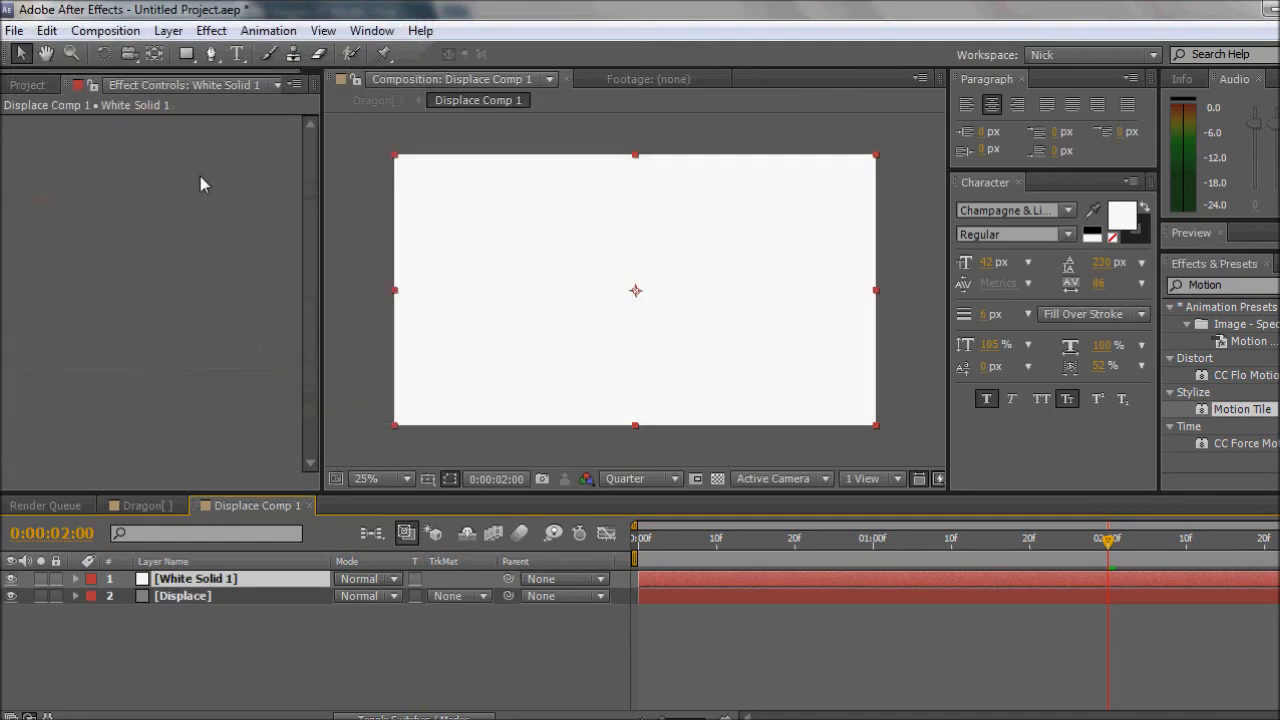
# Add a full-frame ellipse mask to the white solid and narrow it symmetrically about its centre to a nearly round shape
pyautogui.moveTo(186, 53); pyautogui.dragTo(215, 97)
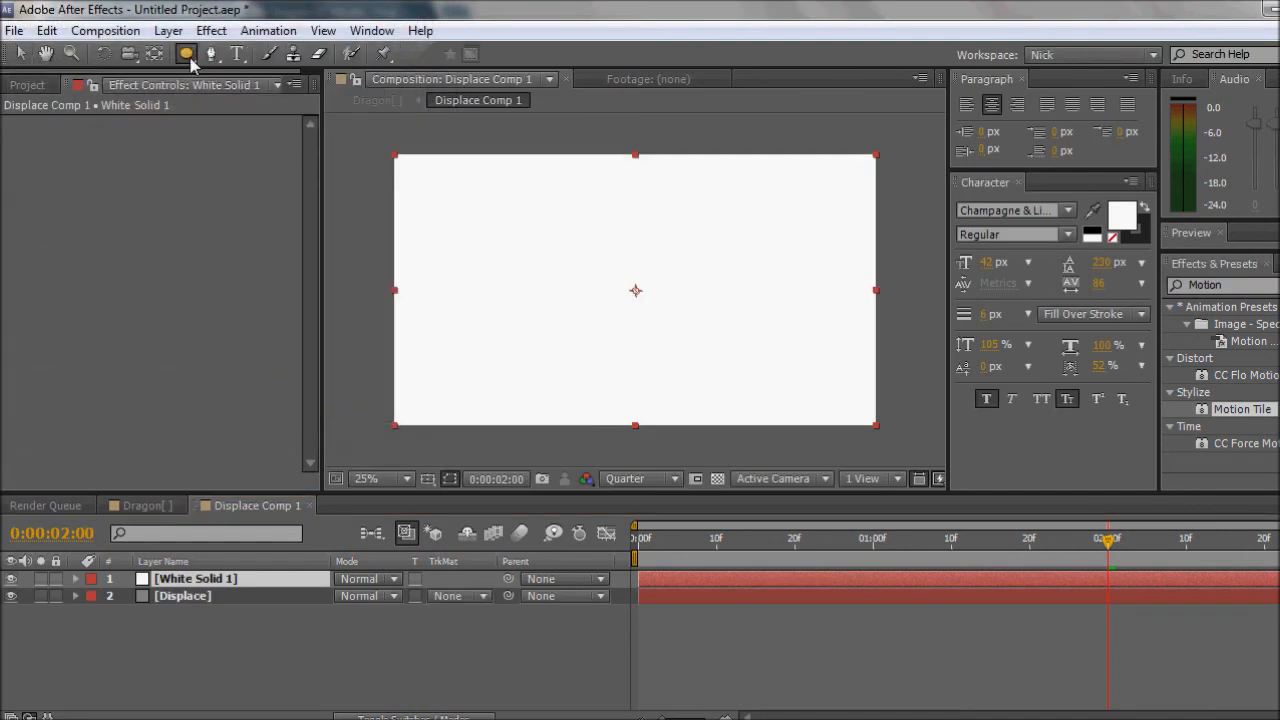
pyautogui.doubleClick(186, 53)
pyautogui.press('v')
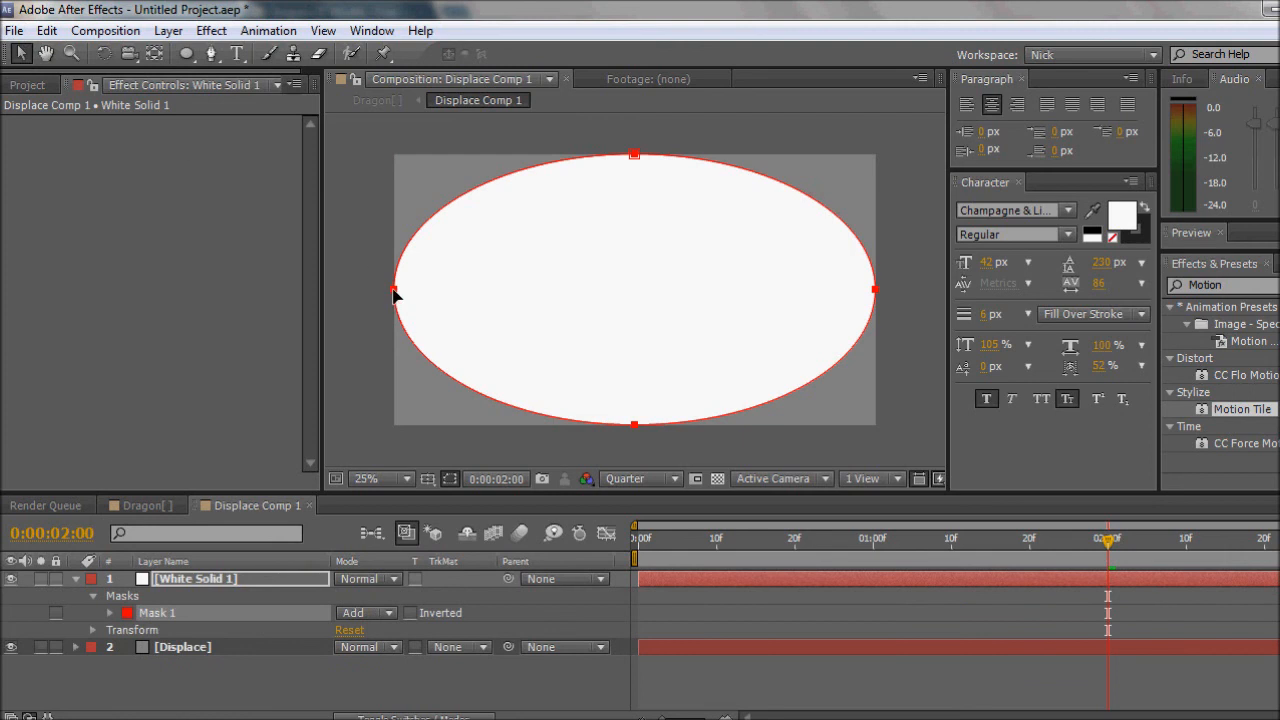
pyautogui.click(430, 313)
pyautogui.moveTo(875, 288); pyautogui.dragTo(753, 290)
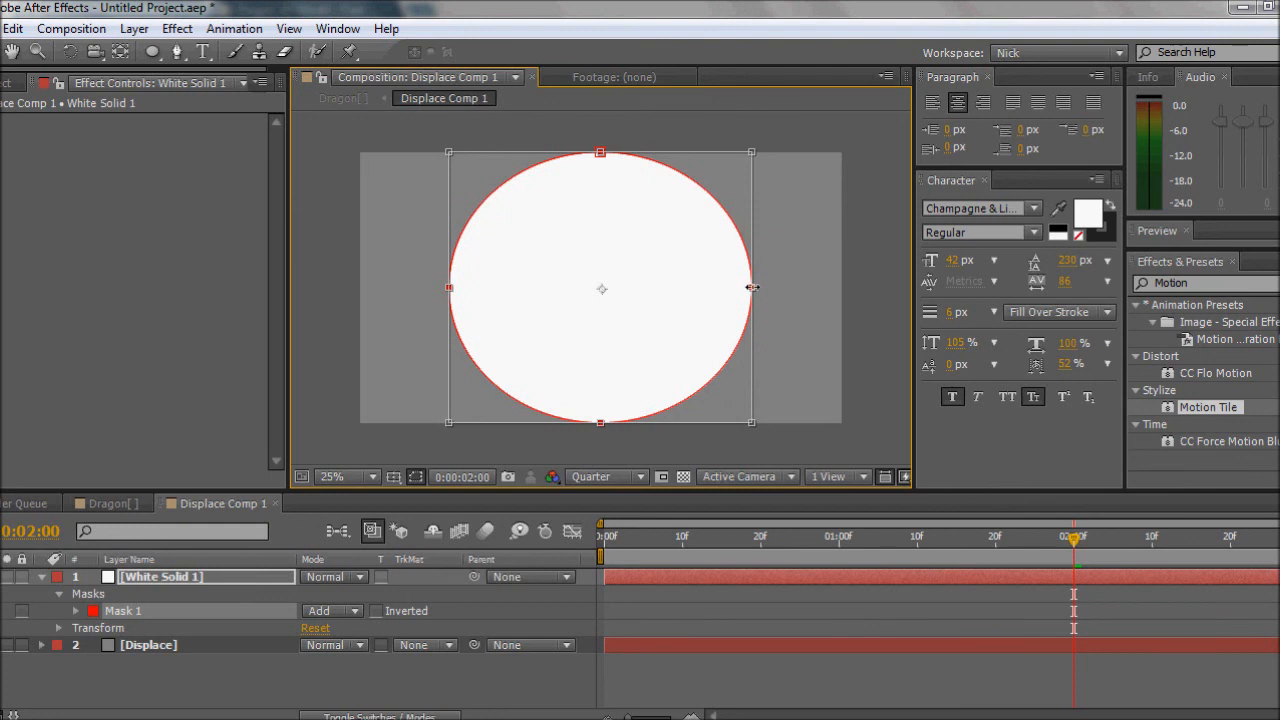
pyautogui.doubleClick(152, 52)
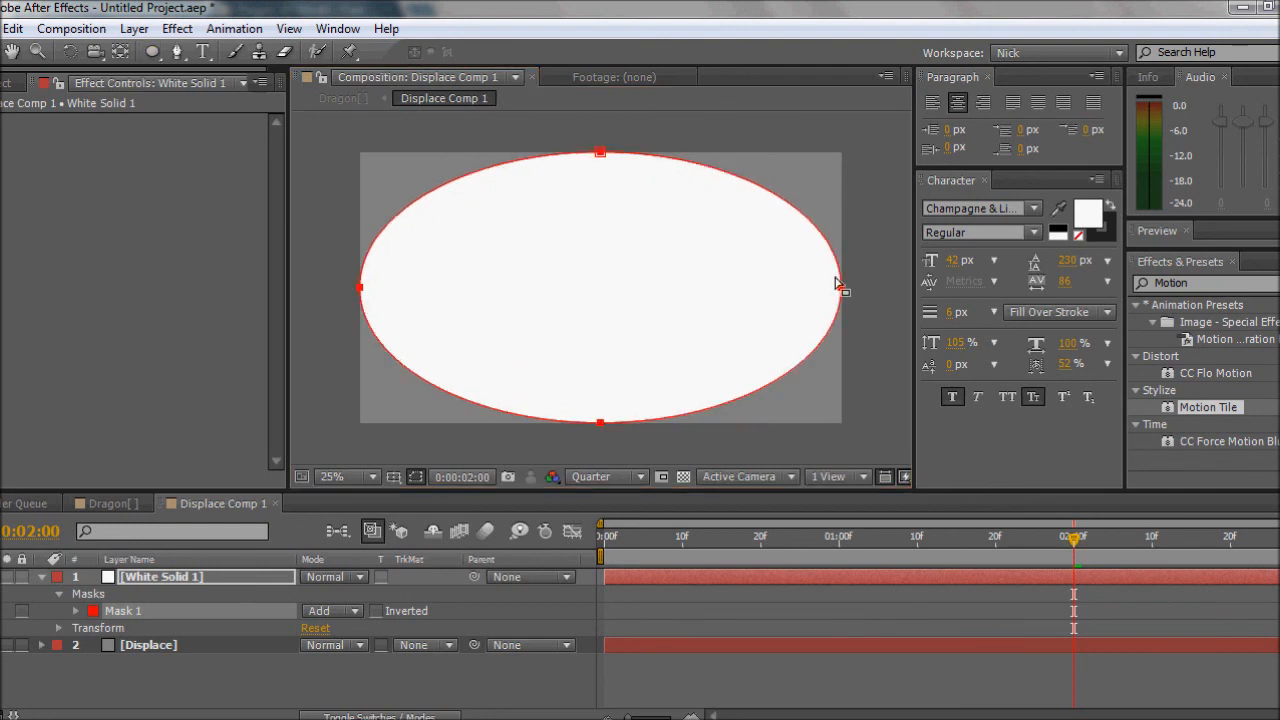
pyautogui.hotkey('ctrl', 'z')
pyautogui.click(288, 667)
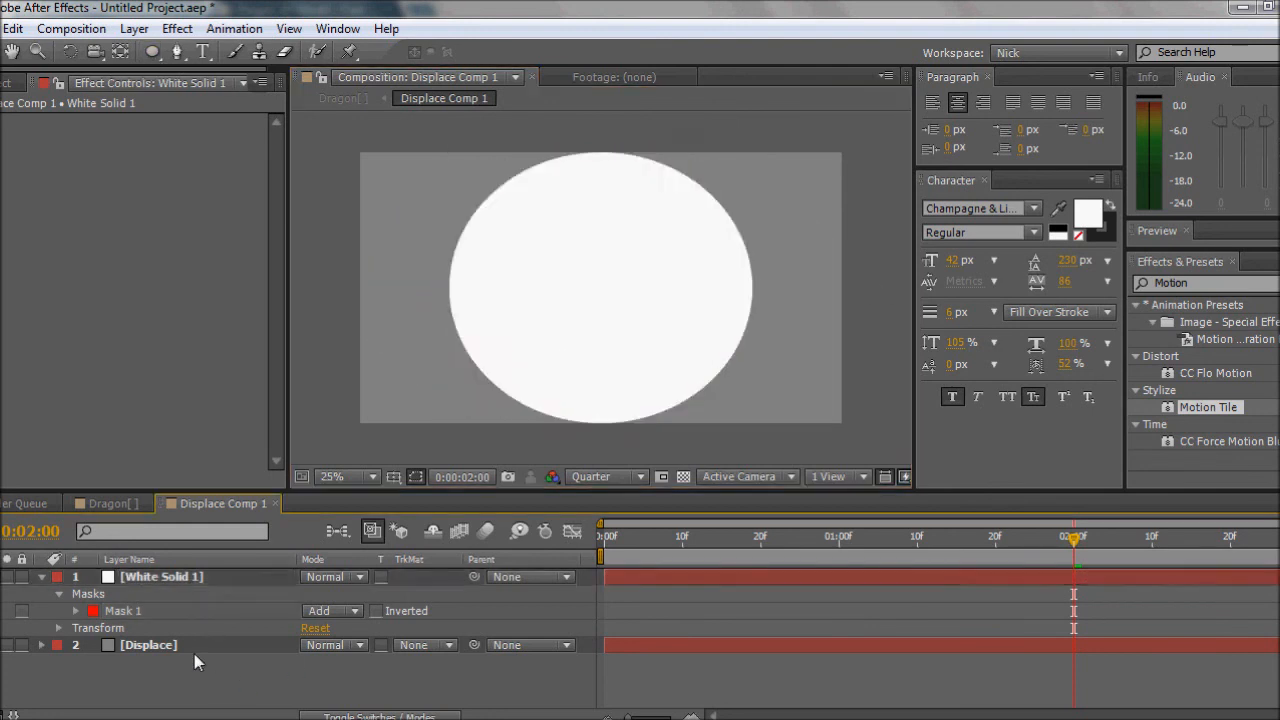
# Add a second ellipse mask to the white solid and scale it about its centre into a smaller circle inside the first
pyautogui.click(182, 577)
pyautogui.doubleClick(152, 52)
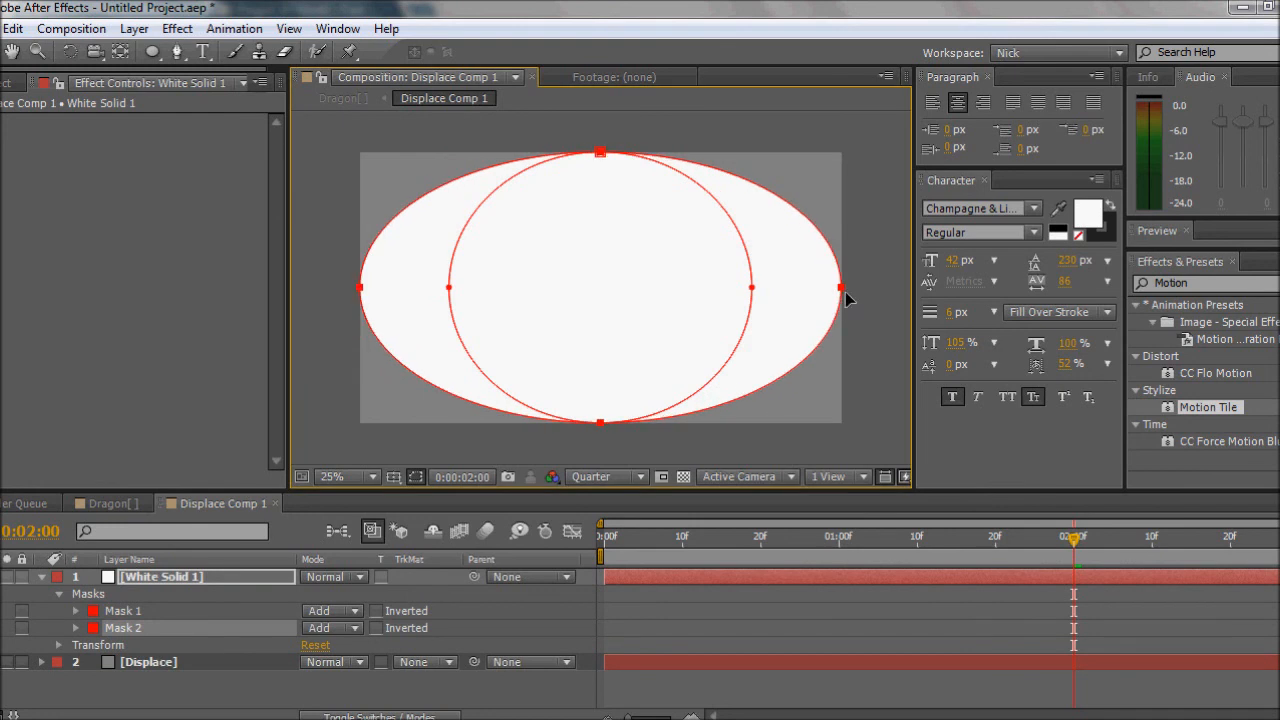
pyautogui.doubleClick(842, 292)
pyautogui.moveTo(843, 289); pyautogui.dragTo(675, 291)
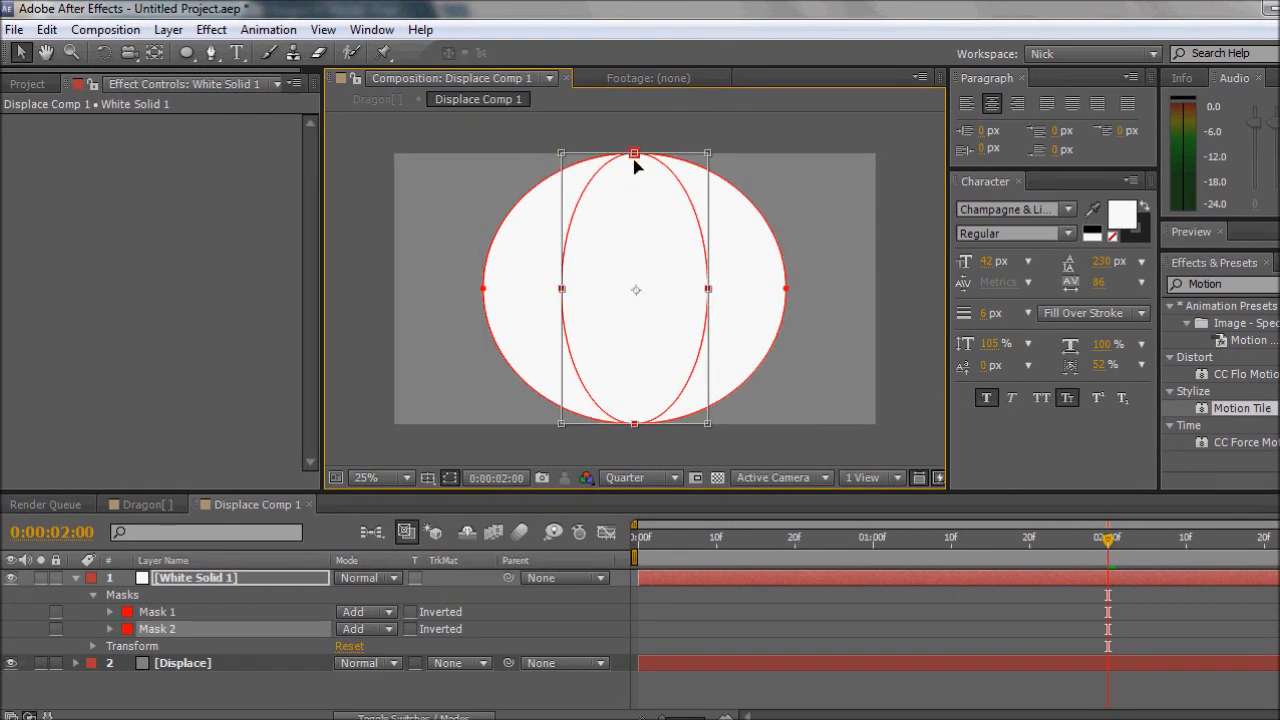
pyautogui.keyDown('ctrl'); pyautogui.moveTo(633, 159); pyautogui.dragTo(626, 220); pyautogui.keyUp('ctrl')
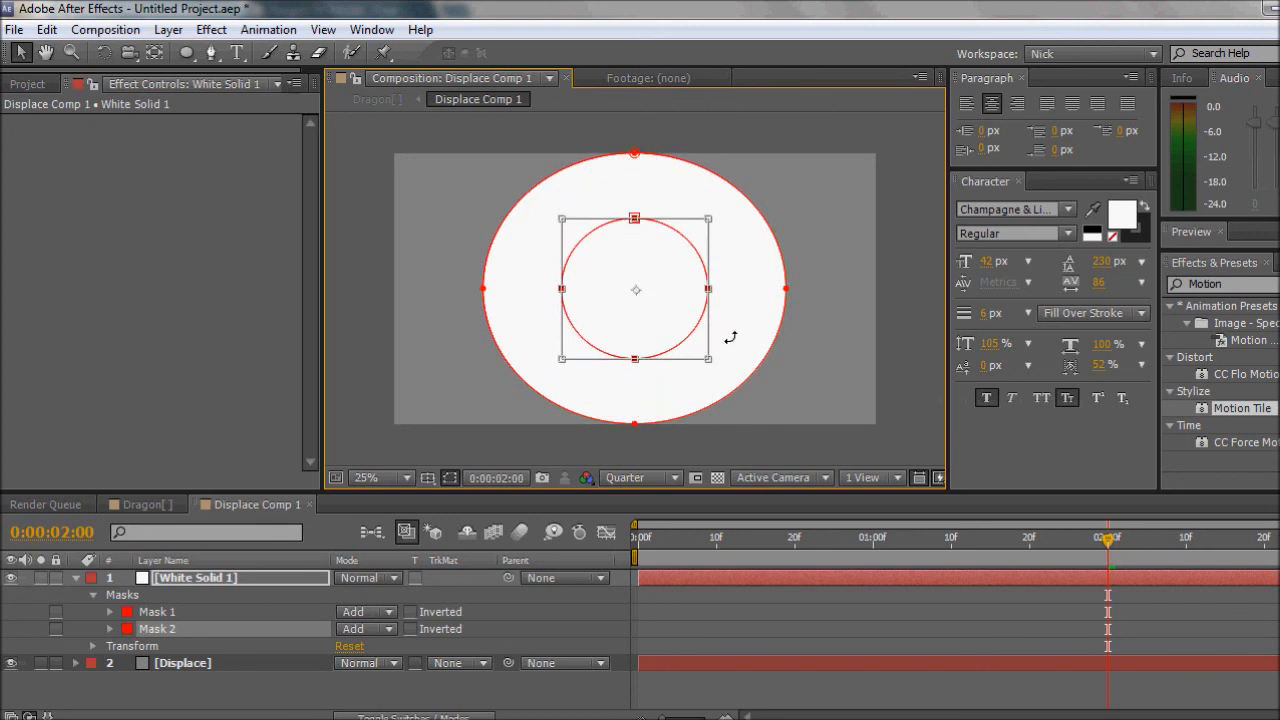
pyautogui.keyDown('ctrl'); pyautogui.moveTo(707, 291); pyautogui.dragTo(723, 290); pyautogui.keyUp('ctrl')
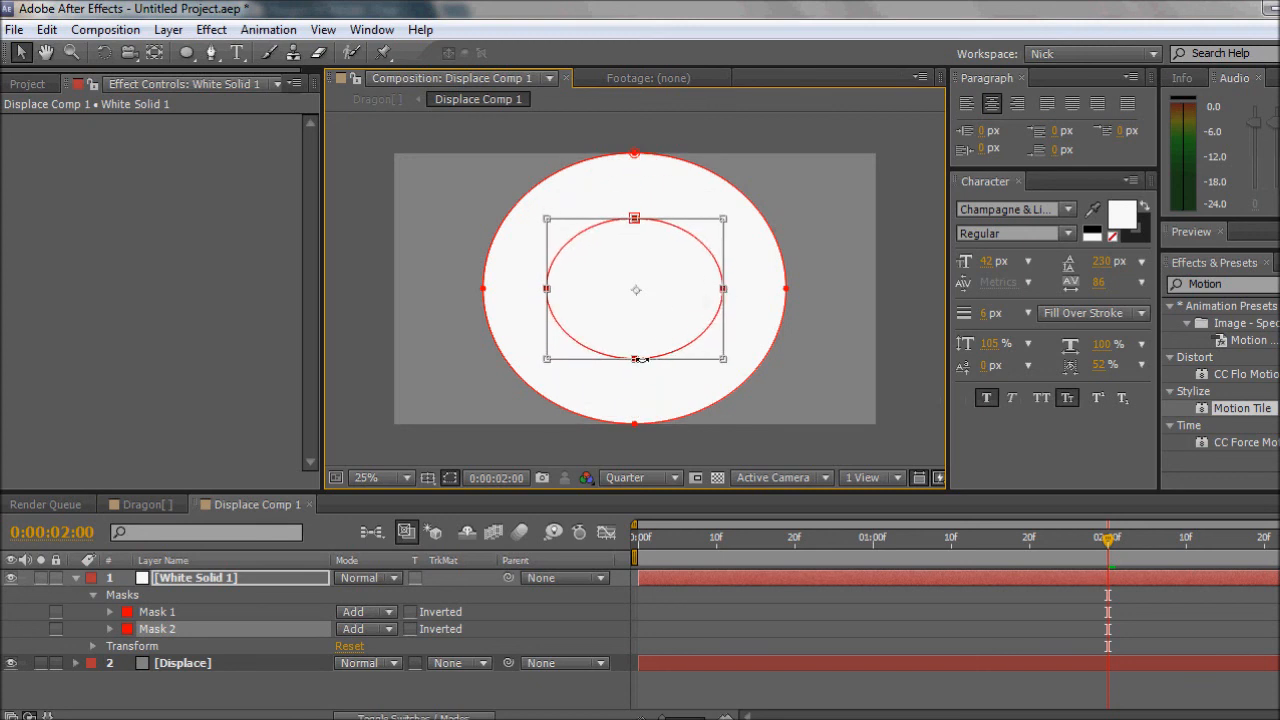
pyautogui.keyDown('ctrl'); pyautogui.moveTo(640, 359); pyautogui.dragTo(633, 377); pyautogui.keyUp('ctrl')
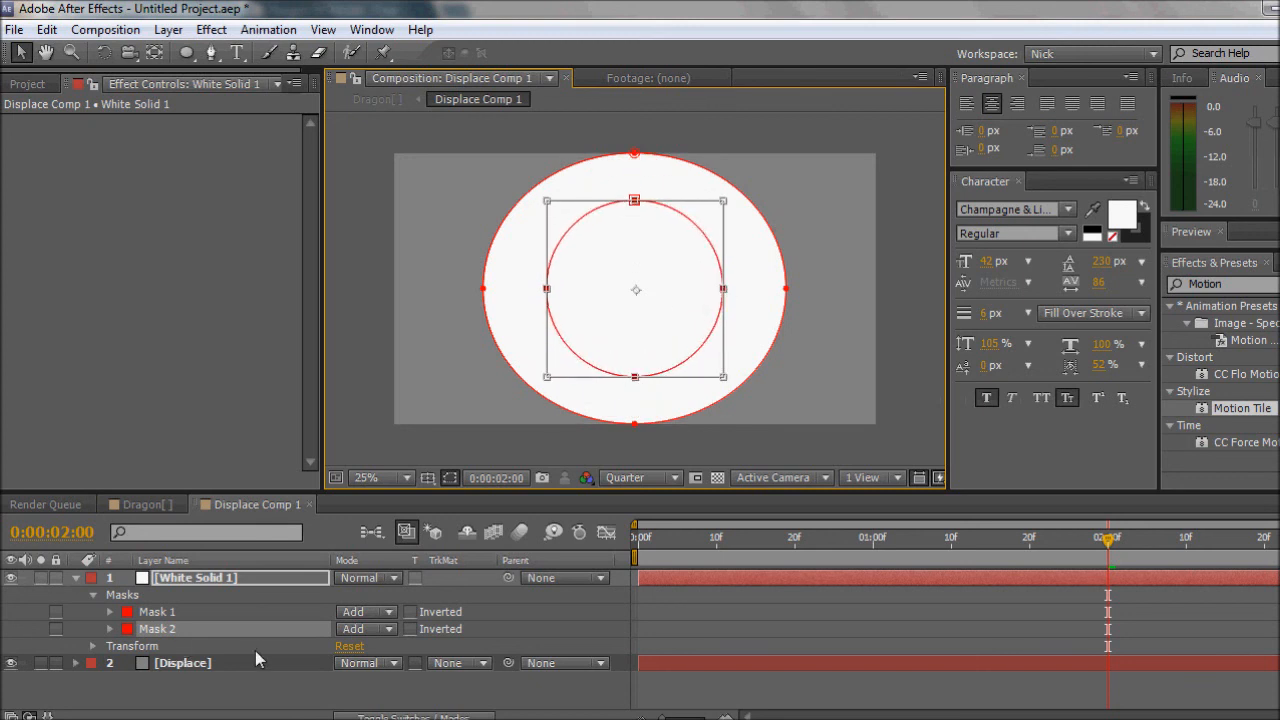
# Set the inner circle mask to Subtract and feather it by 455 pixels
pyautogui.click(381, 629)
pyautogui.click(355, 517)
pyautogui.press('f')
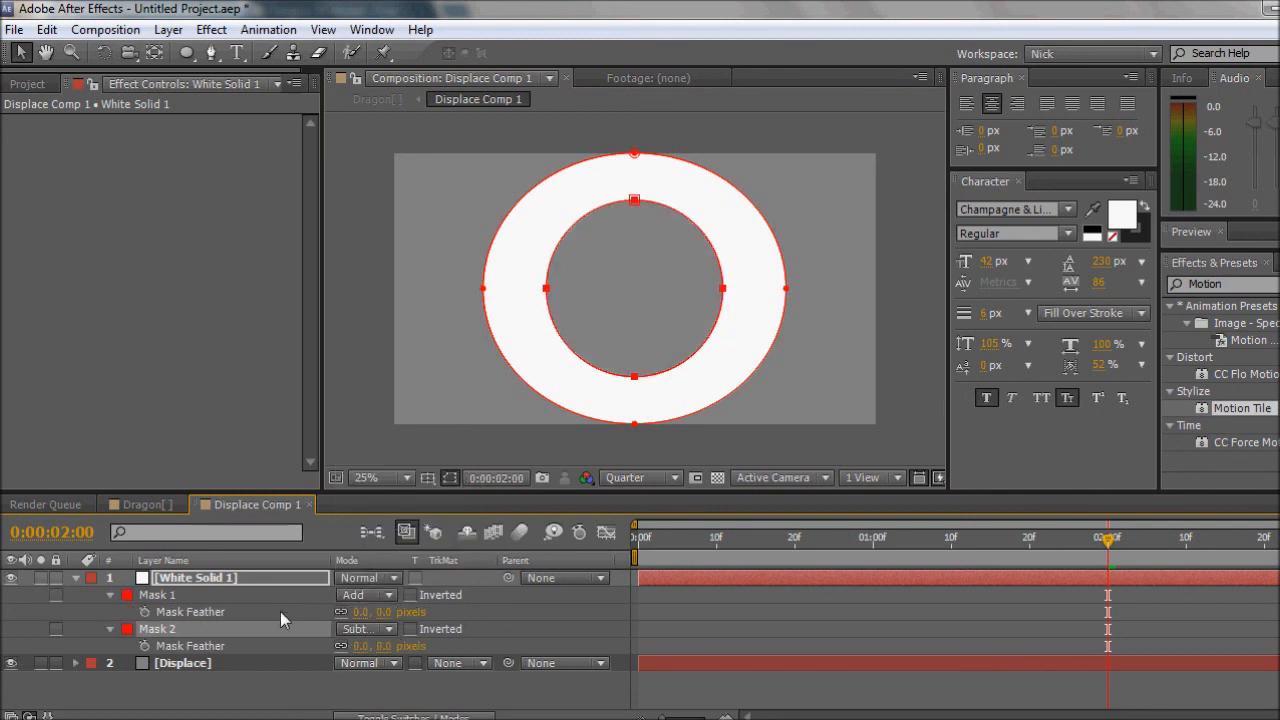
pyautogui.moveTo(352, 647); pyautogui.dragTo(796, 622)
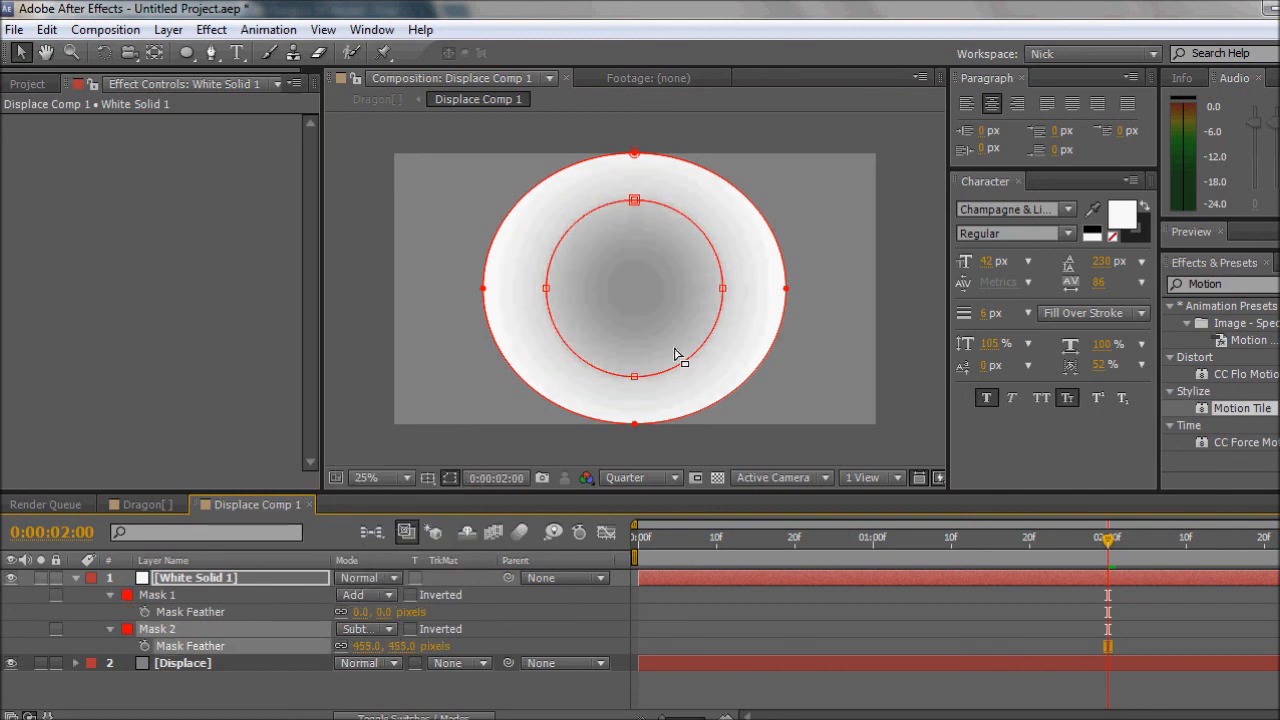
pyautogui.doubleClick(724, 290)
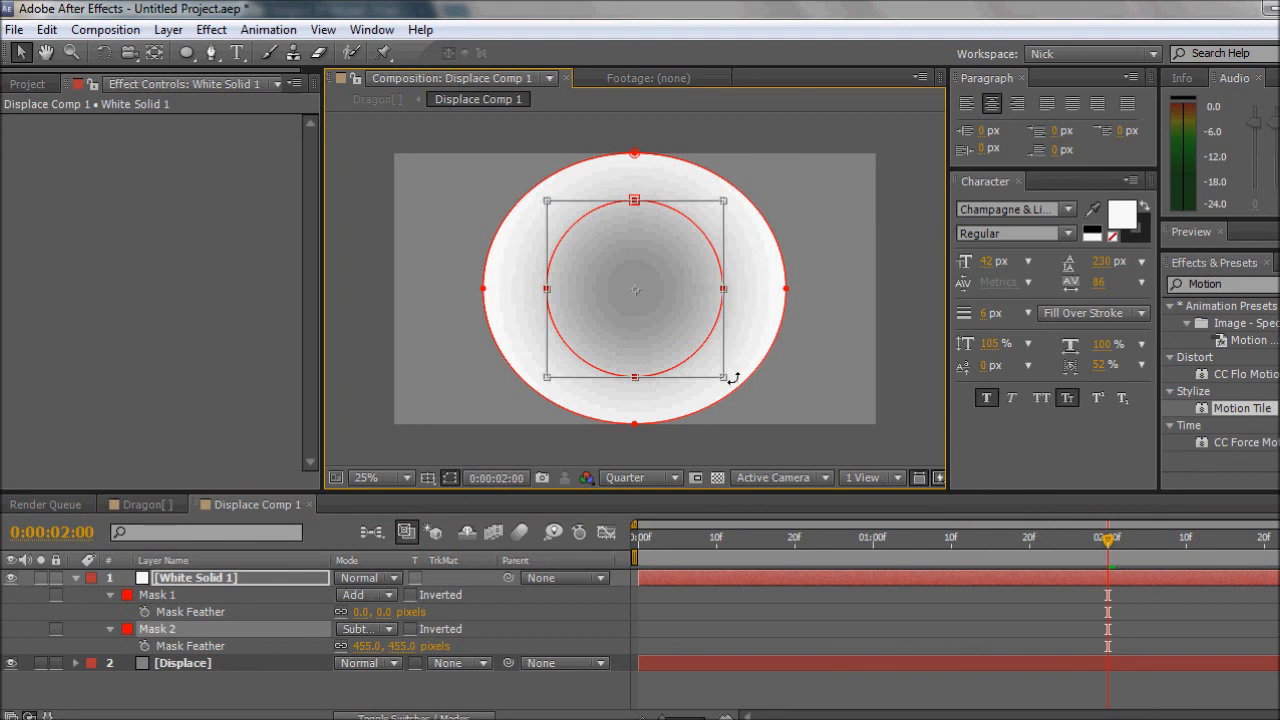
# Enlarge the inner circle mask about its centre until it nearly reaches the outer ellipse, and reduce its feather to 300 pixels
pyautogui.moveTo(720, 377); pyautogui.dragTo(748, 408)
pyautogui.click(366, 645)
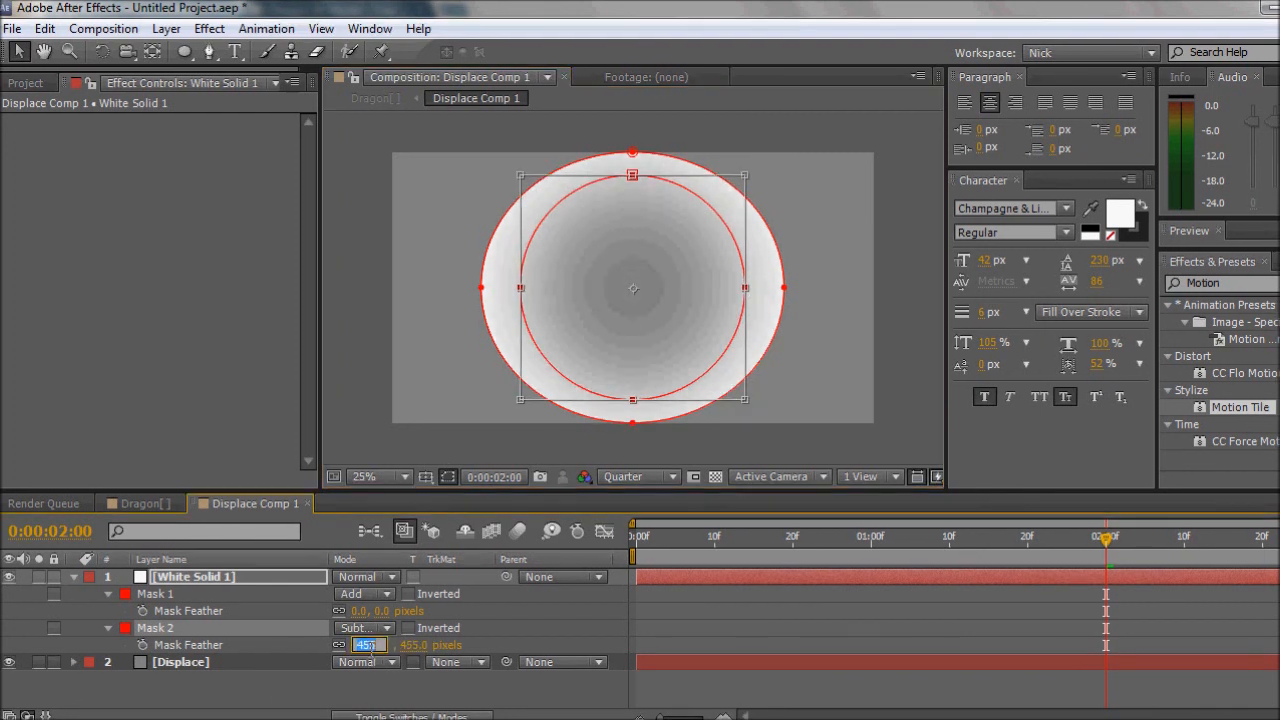
pyautogui.write('300')
pyautogui.press('Return')
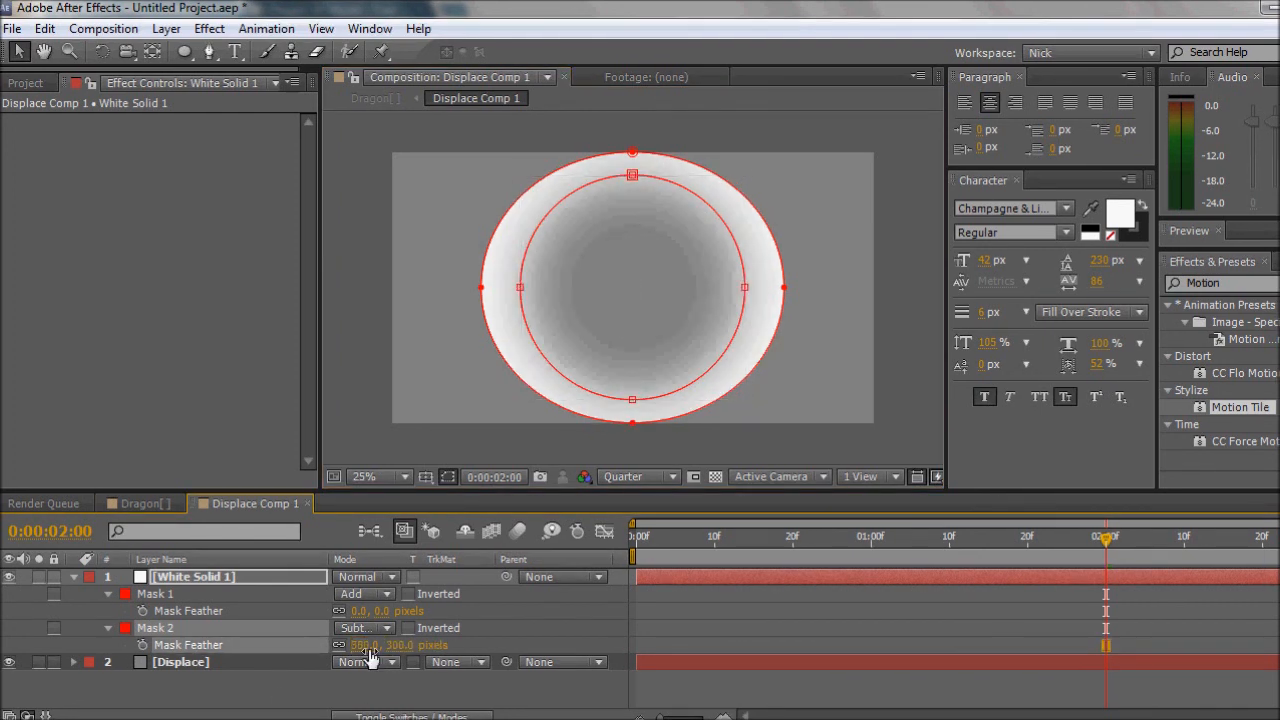
pyautogui.click(290, 710)
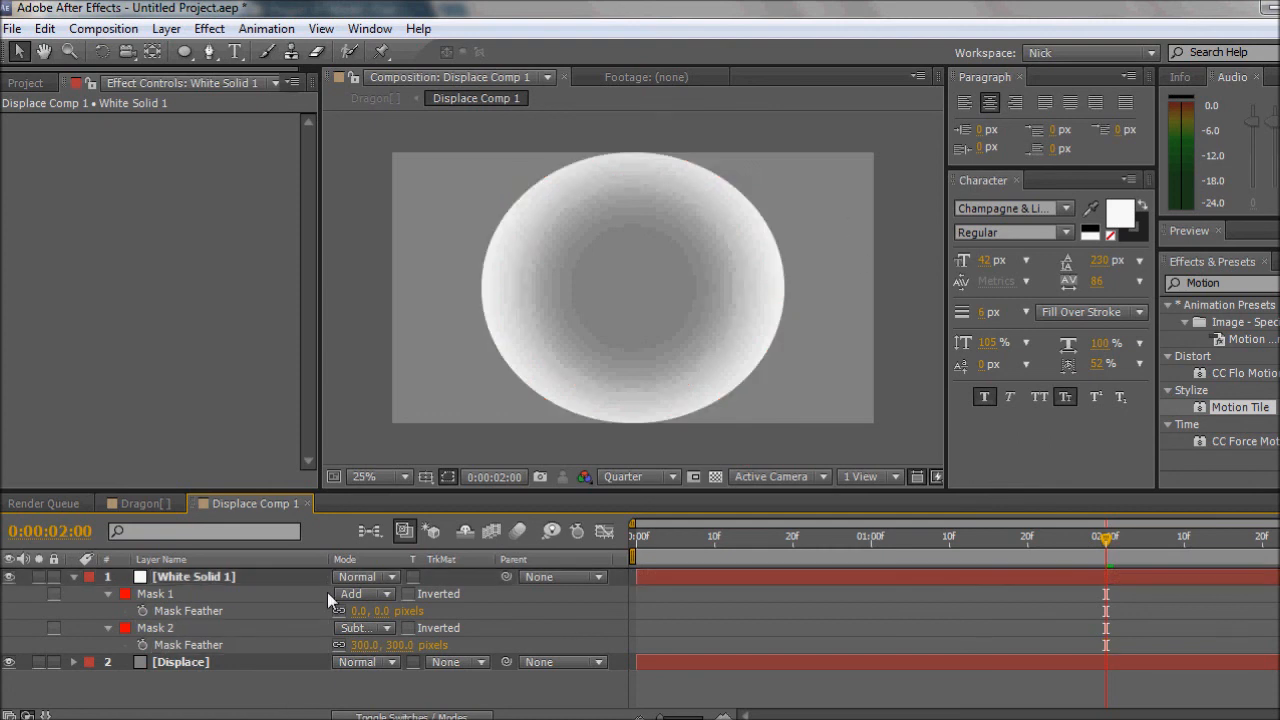
# Reveal the white solid's Scale, hide Displace Comp 1 in the Dragon composition, and move the current time to 0:00:01:25
pyautogui.click(200, 577)
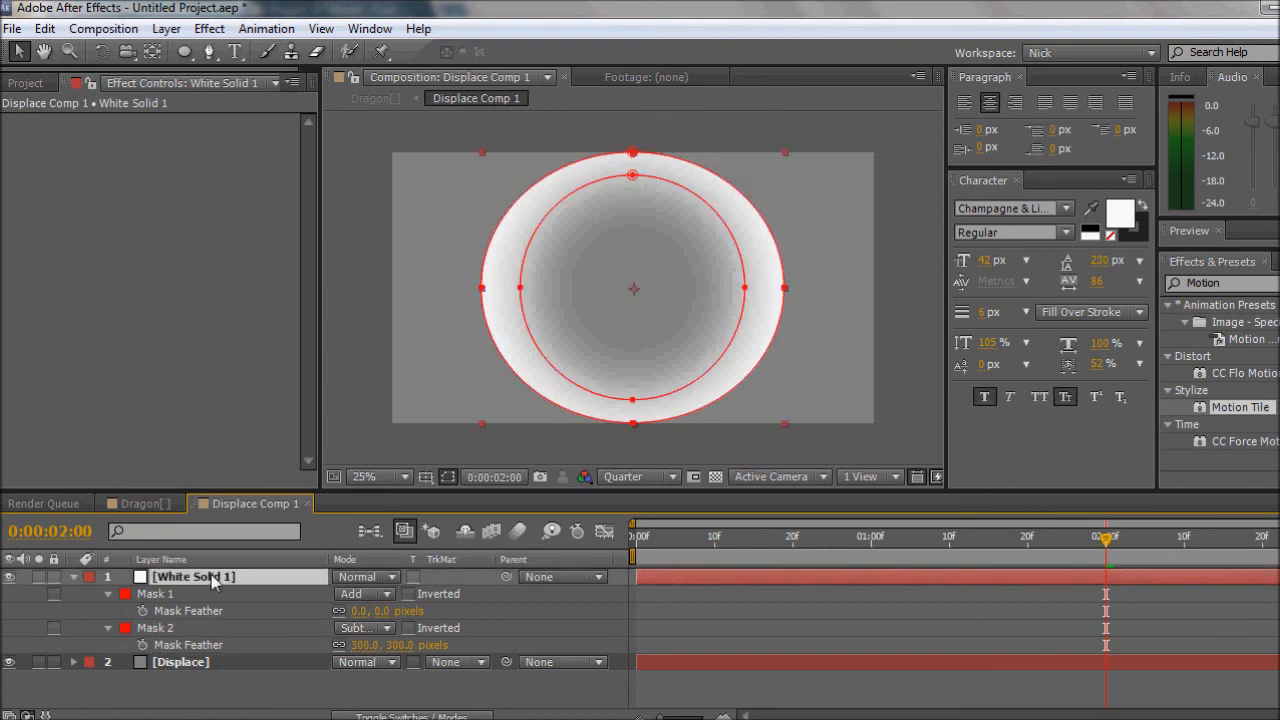
pyautogui.press('s')
pyautogui.click(140, 503)
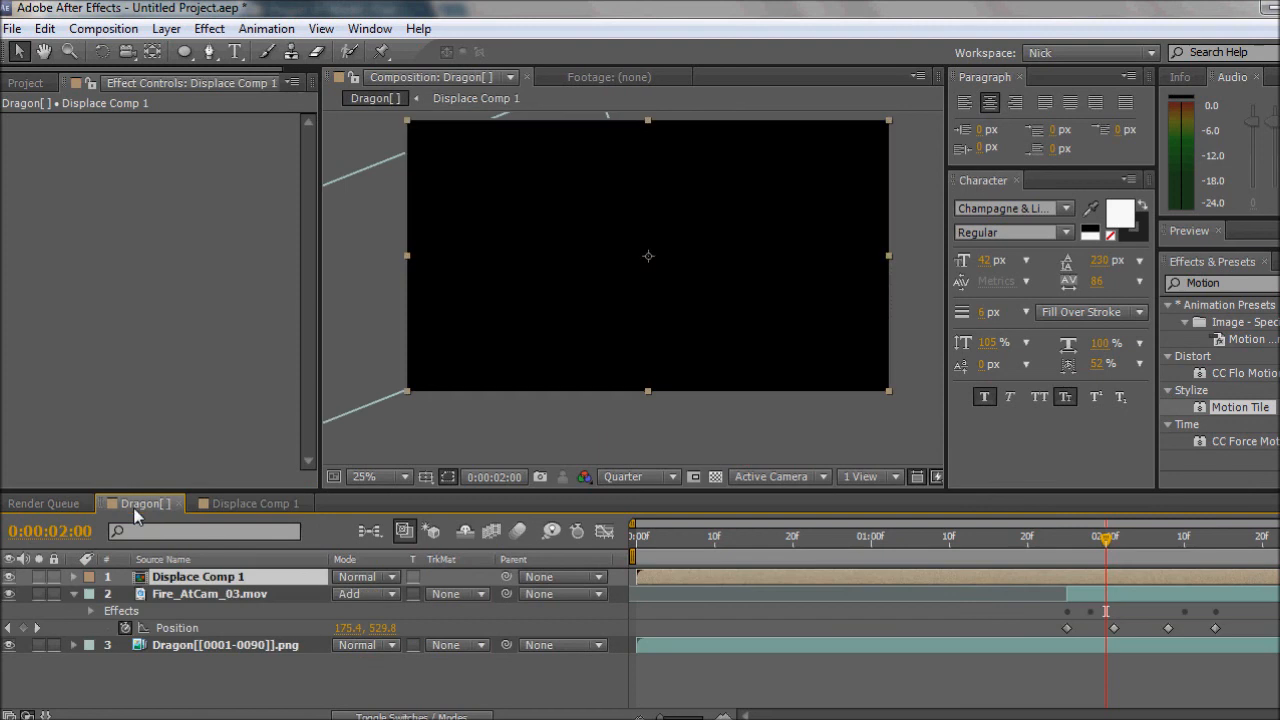
pyautogui.click(9, 577)
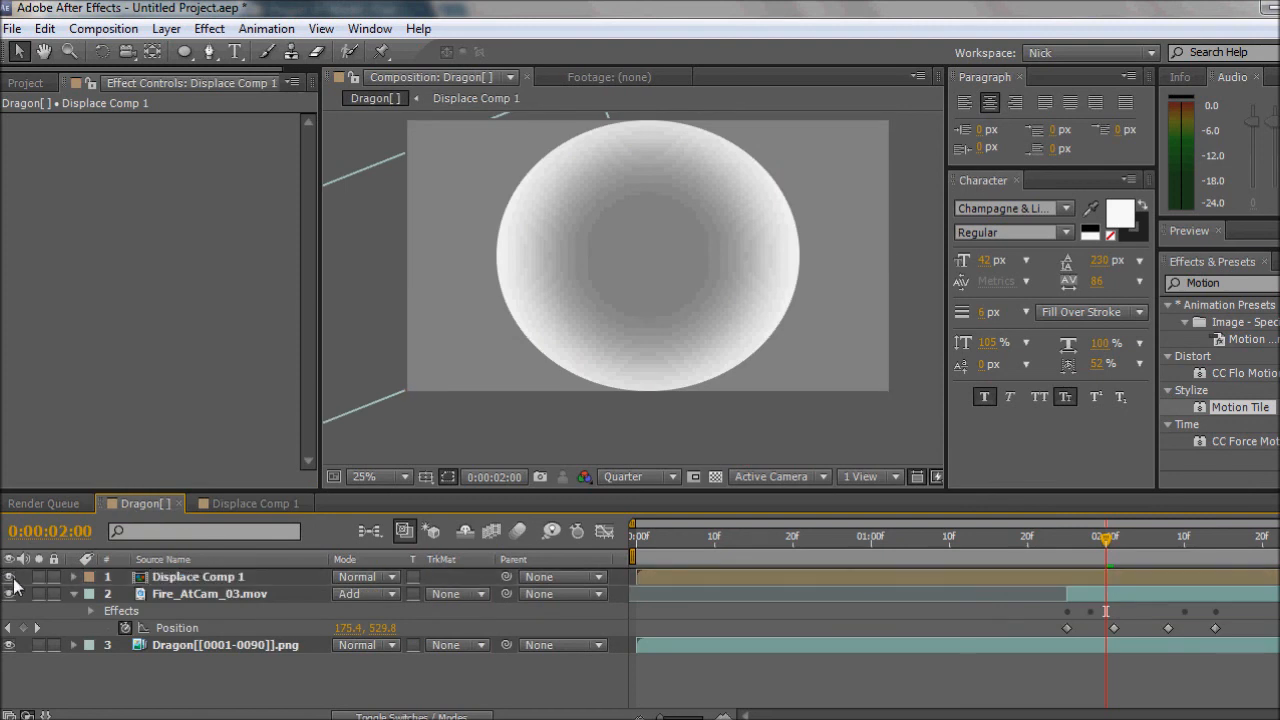
pyautogui.moveTo(1101, 550); pyautogui.dragTo(1067, 555)
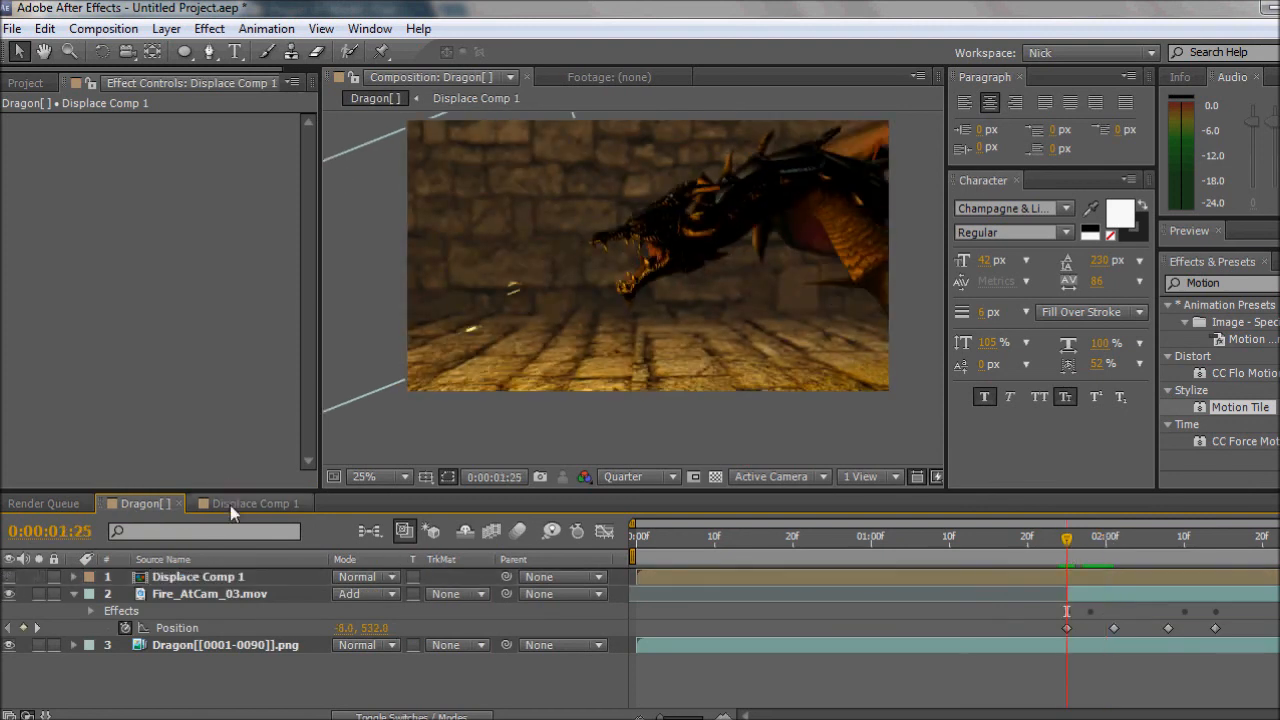
# Add a Scale keyframe of 0% to the white solid in Displace Comp 1 at 0:00:01:25
pyautogui.click(248, 503)
pyautogui.click(125, 593)
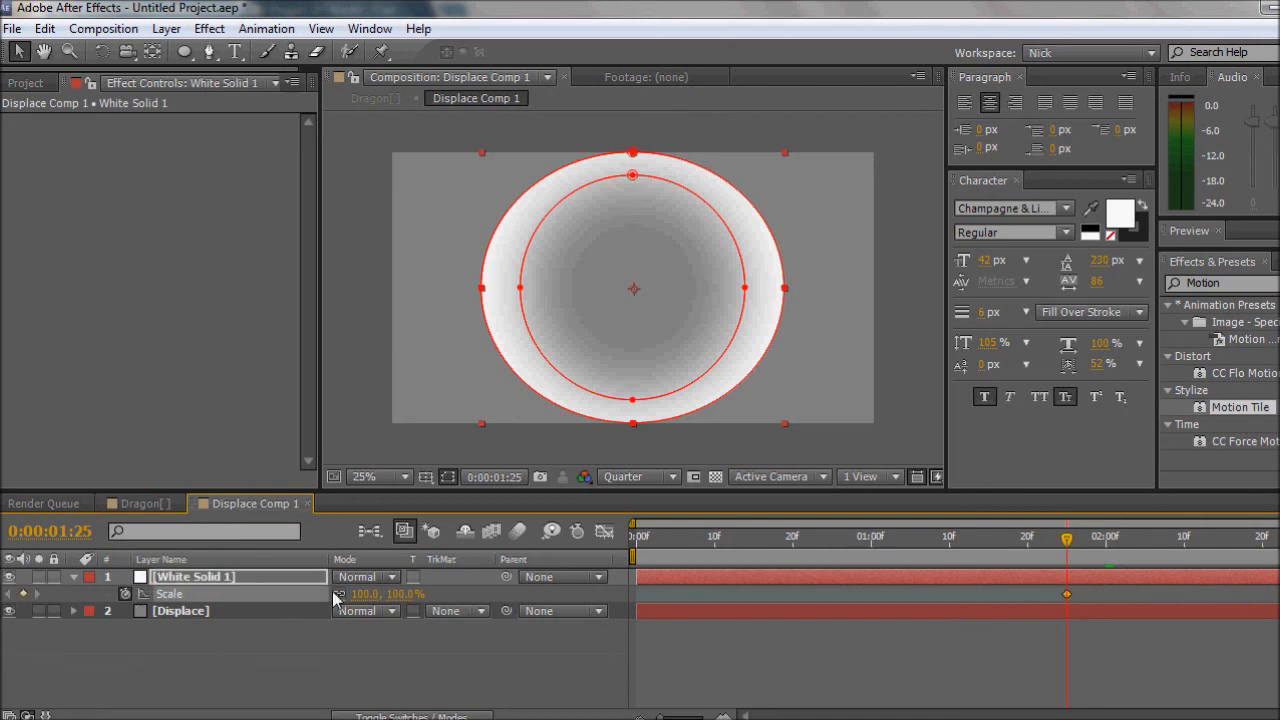
pyautogui.click(369, 583)
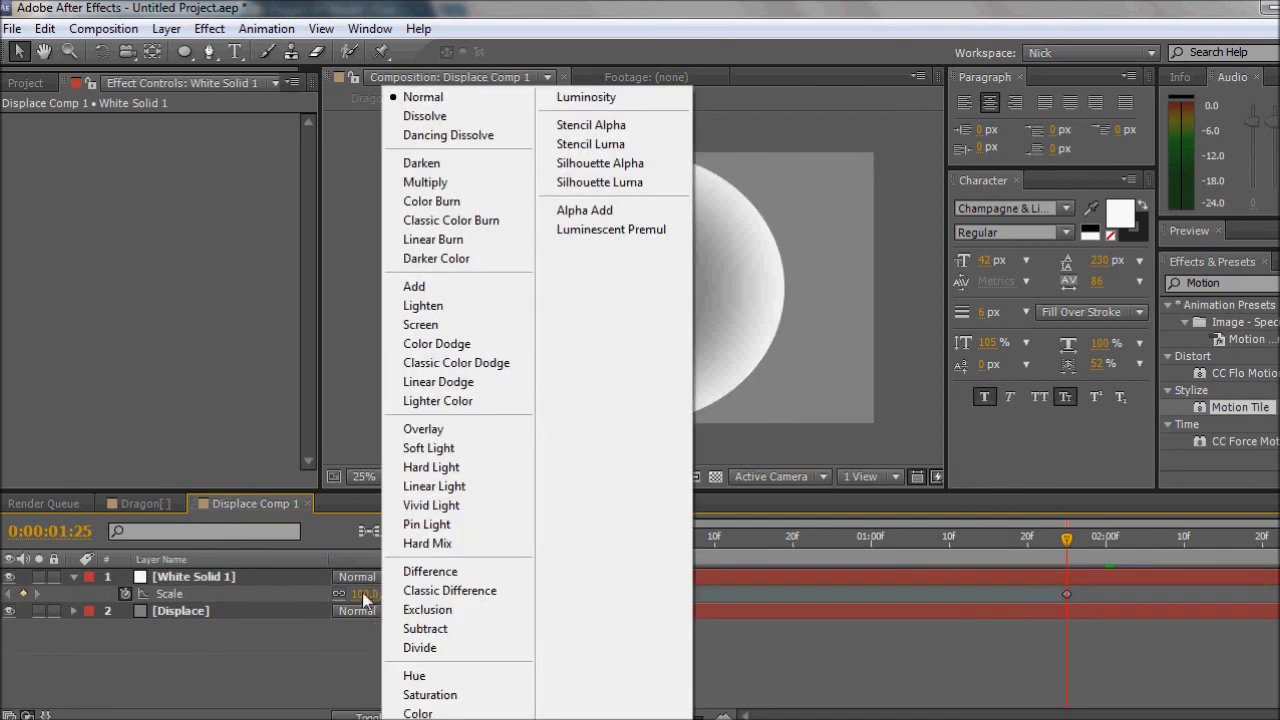
pyautogui.click(365, 593)
pyautogui.write('0')
pyautogui.press('Return')
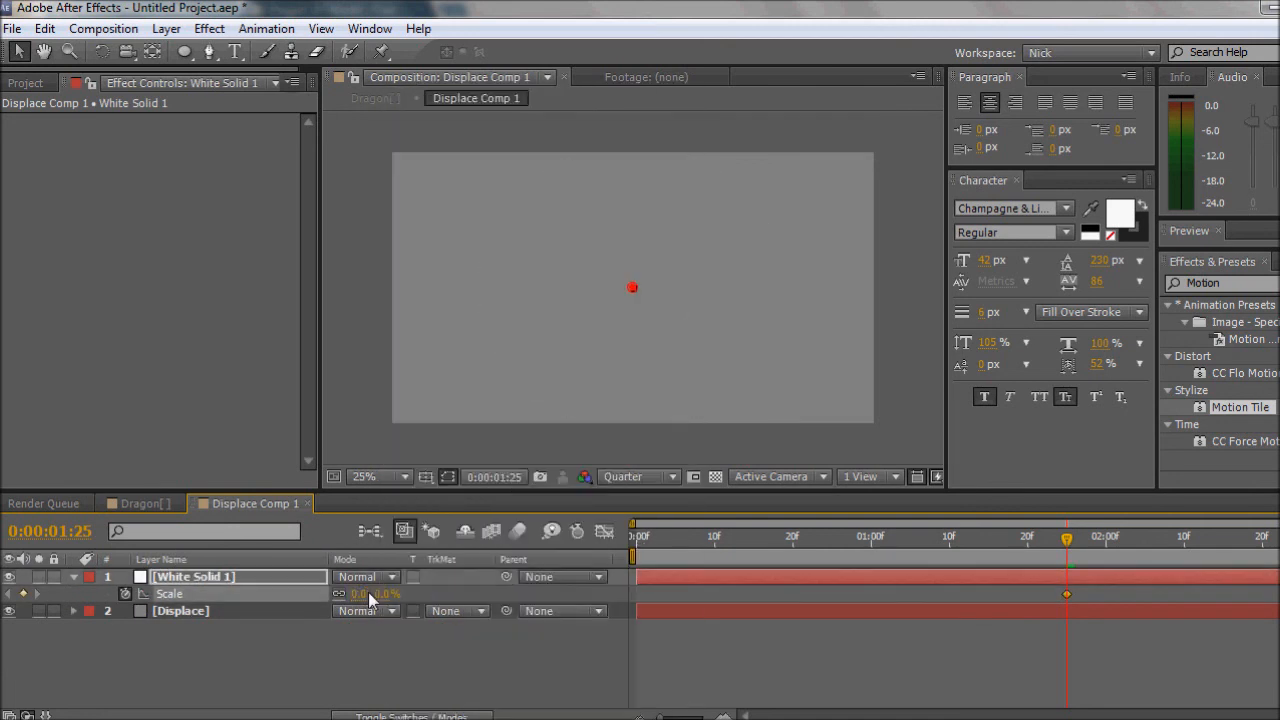
# At 0:00:02:00, keyframe the white solid's scale to about 325% so the ring expands beyond the frame
pyautogui.click(140, 503)
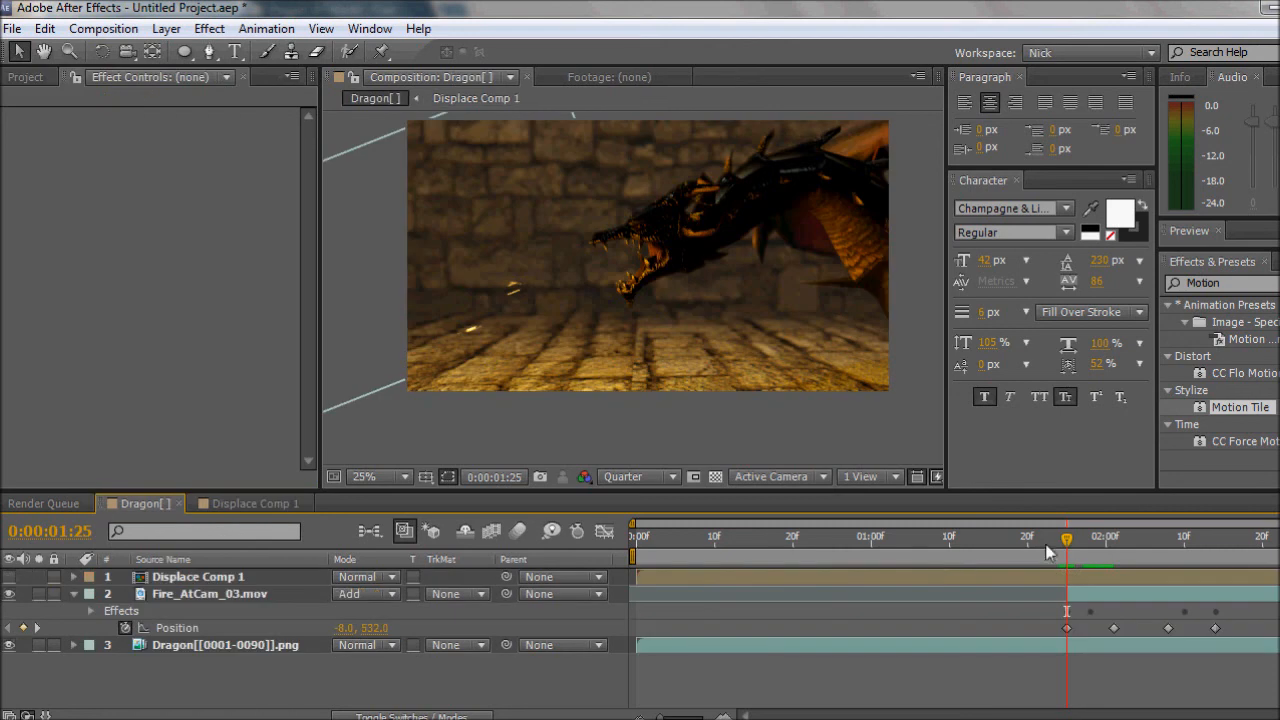
pyautogui.moveTo(1068, 545); pyautogui.dragTo(1105, 547)
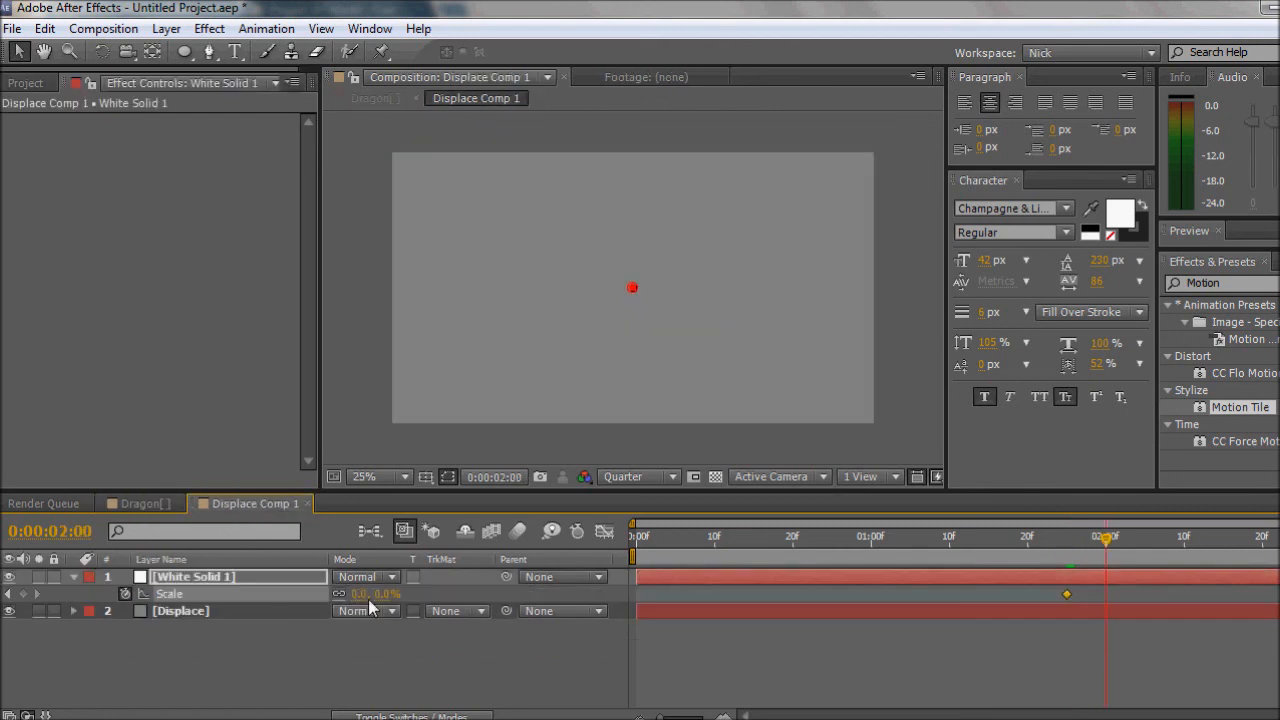
pyautogui.moveTo(372, 594); pyautogui.dragTo(672, 581)
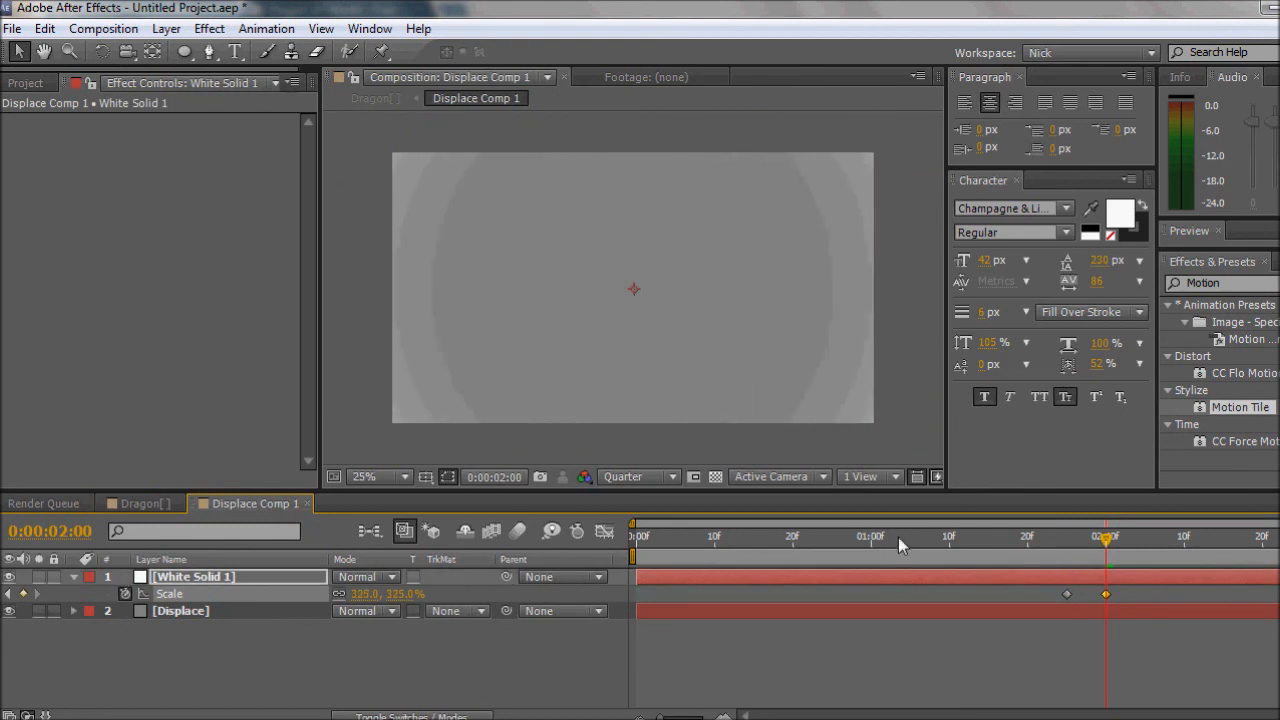
# Trim the Displace Comp 1 layer in the Dragon composition to span 0:00:01:25 to 0:00:02:00, and turn its visibility on
pyautogui.click(155, 504)
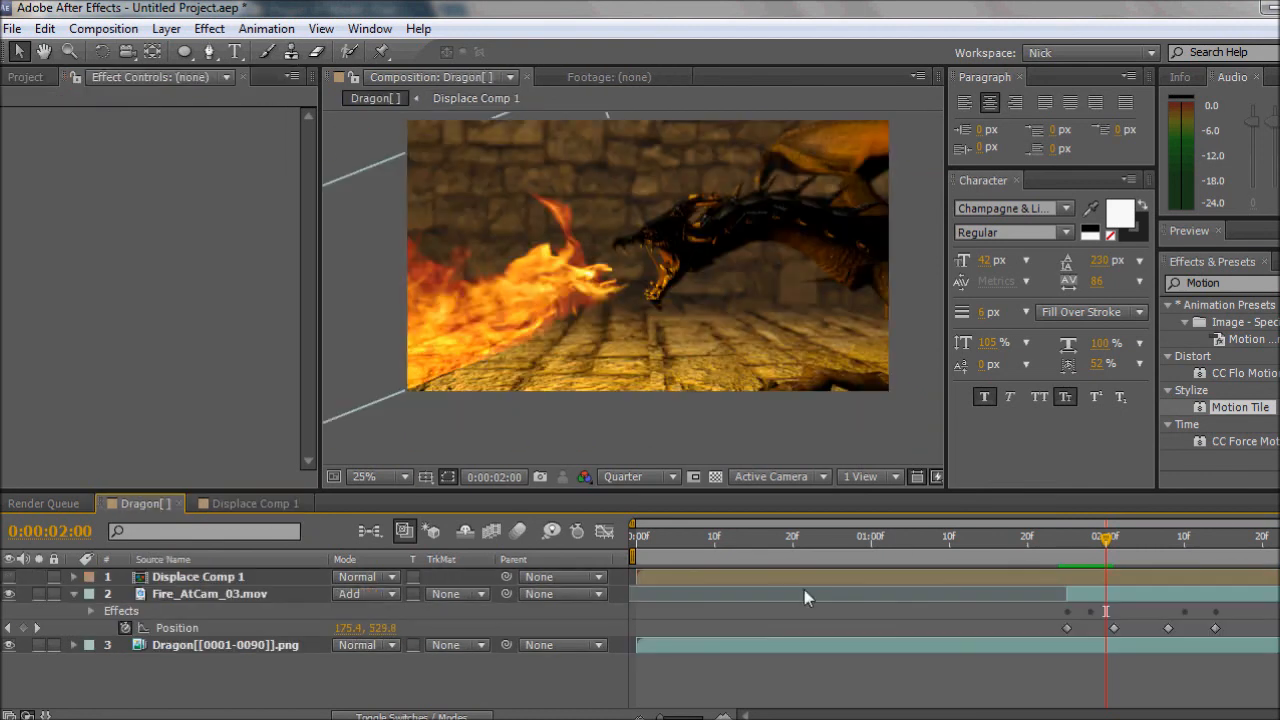
pyautogui.click(896, 582)
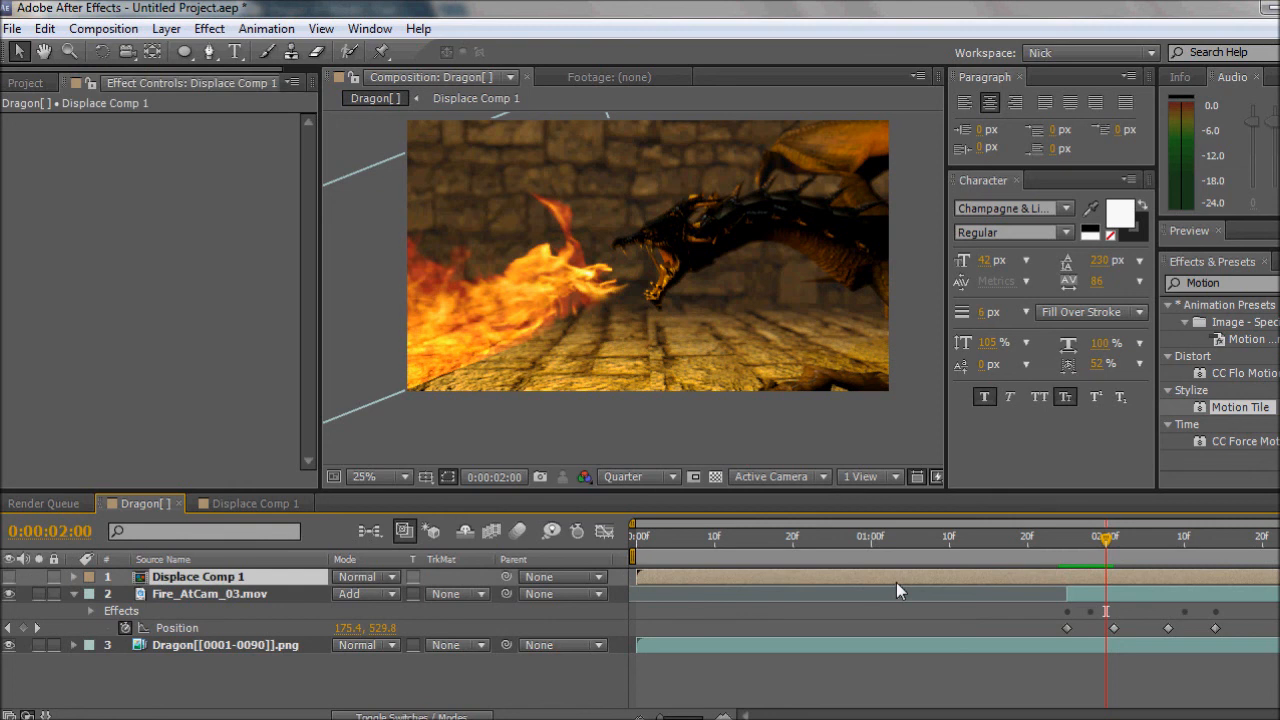
pyautogui.hotkey('alt', ']')
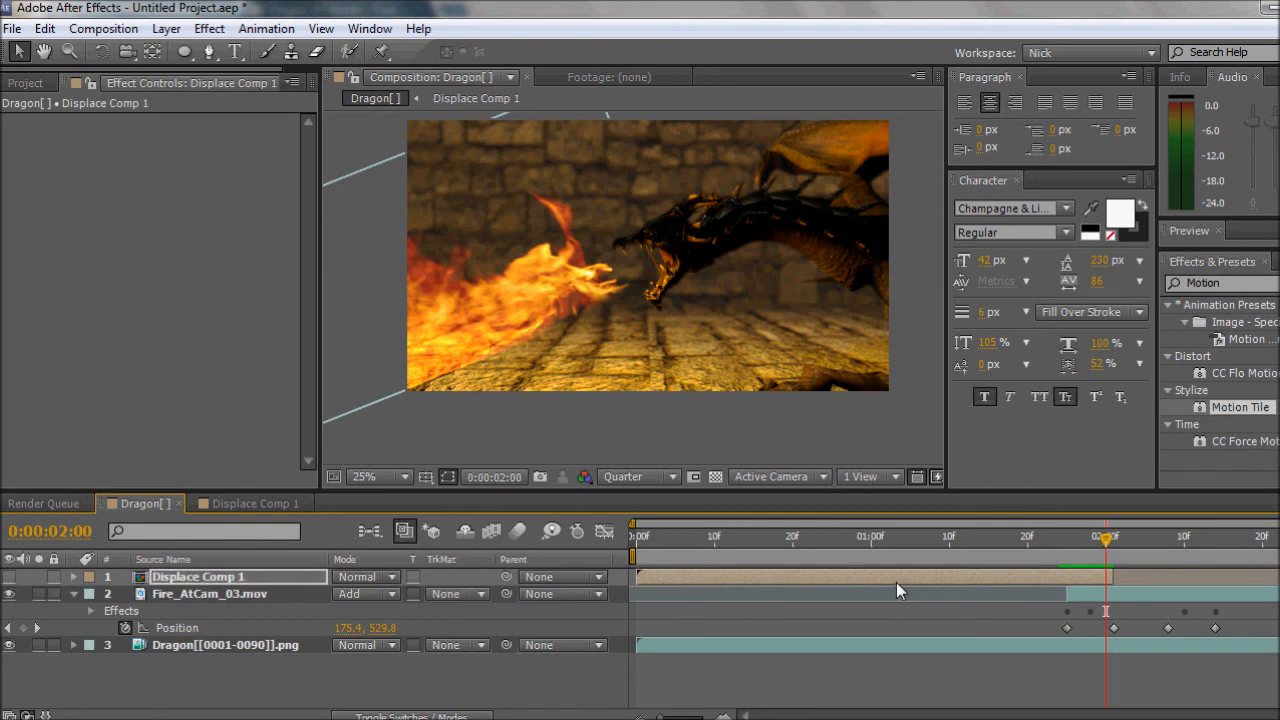
pyautogui.click(1060, 541)
pyautogui.click(1067, 541)
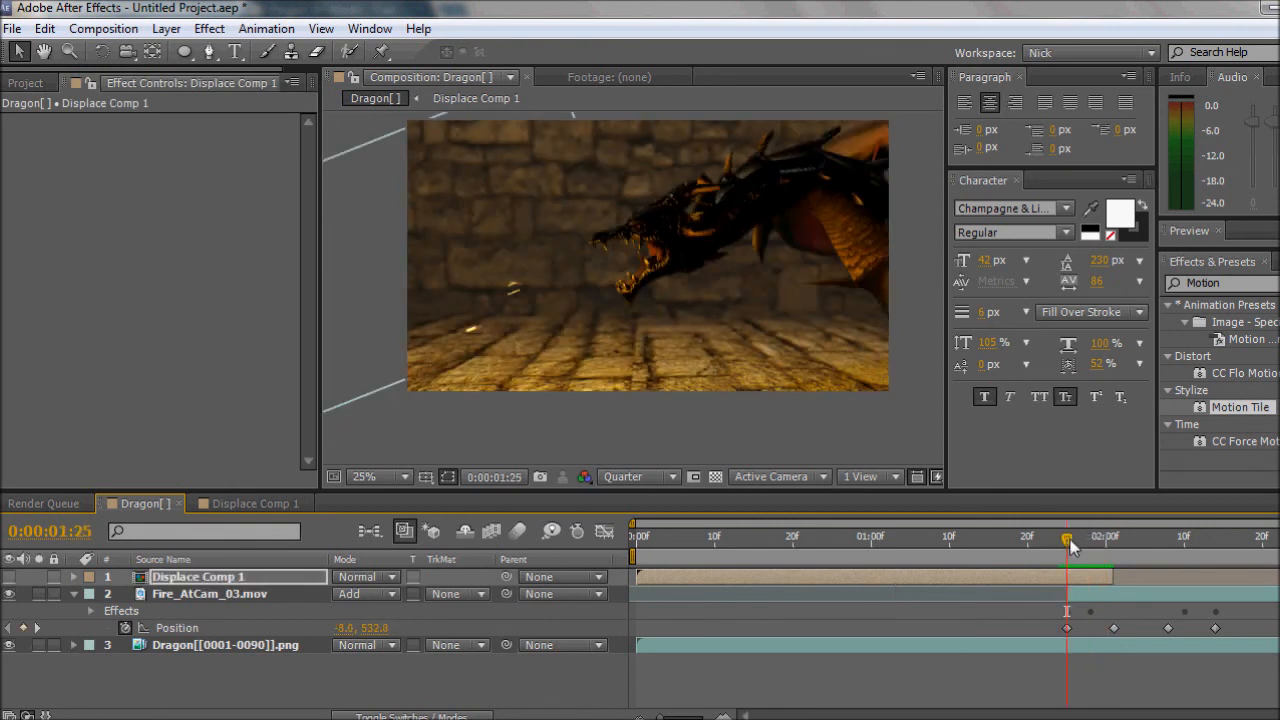
pyautogui.hotkey('alt', '[')
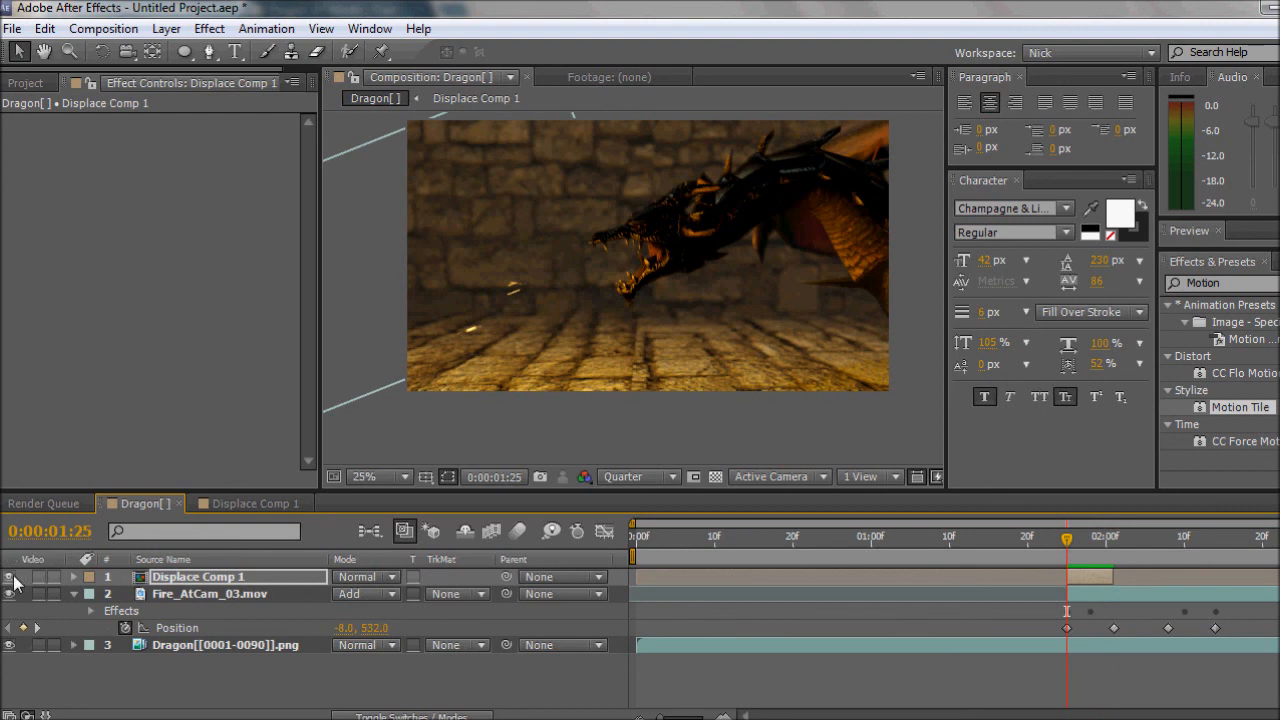
pyautogui.click(10, 577)
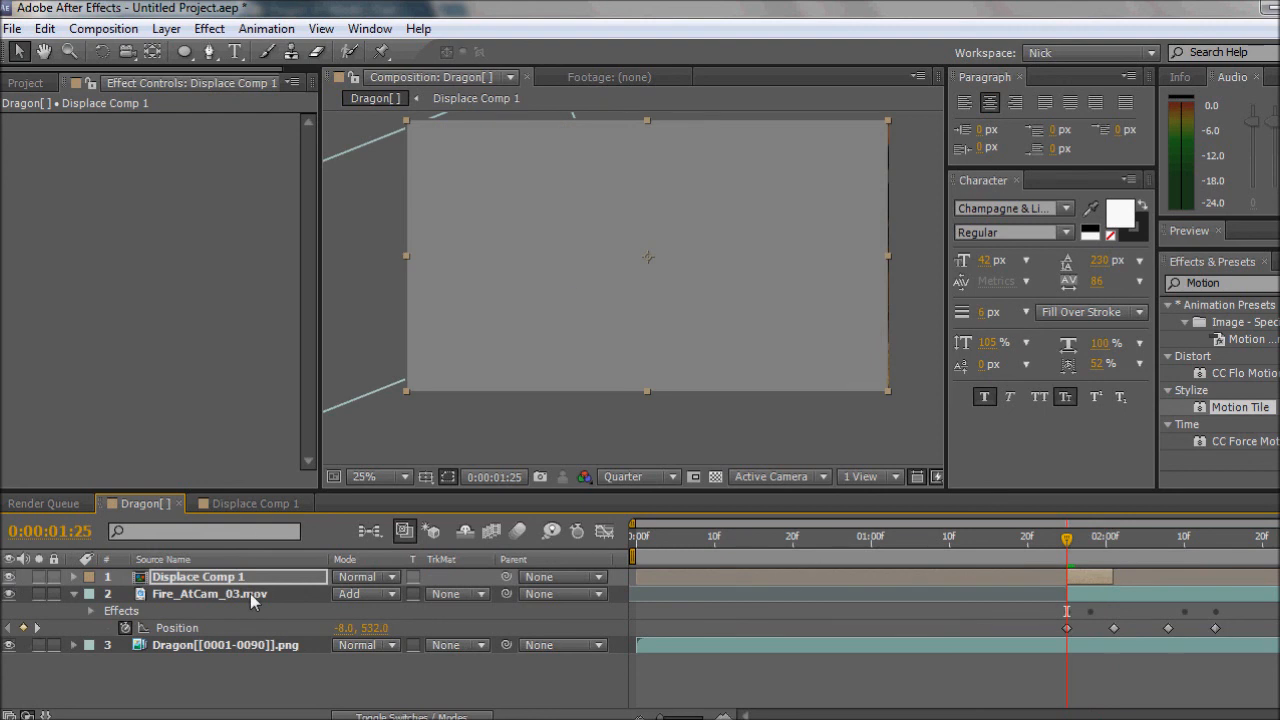
# Apply the Displacement Map effect to the Dragon image sequence layer
pyautogui.click(250, 593)
pyautogui.click(229, 646)
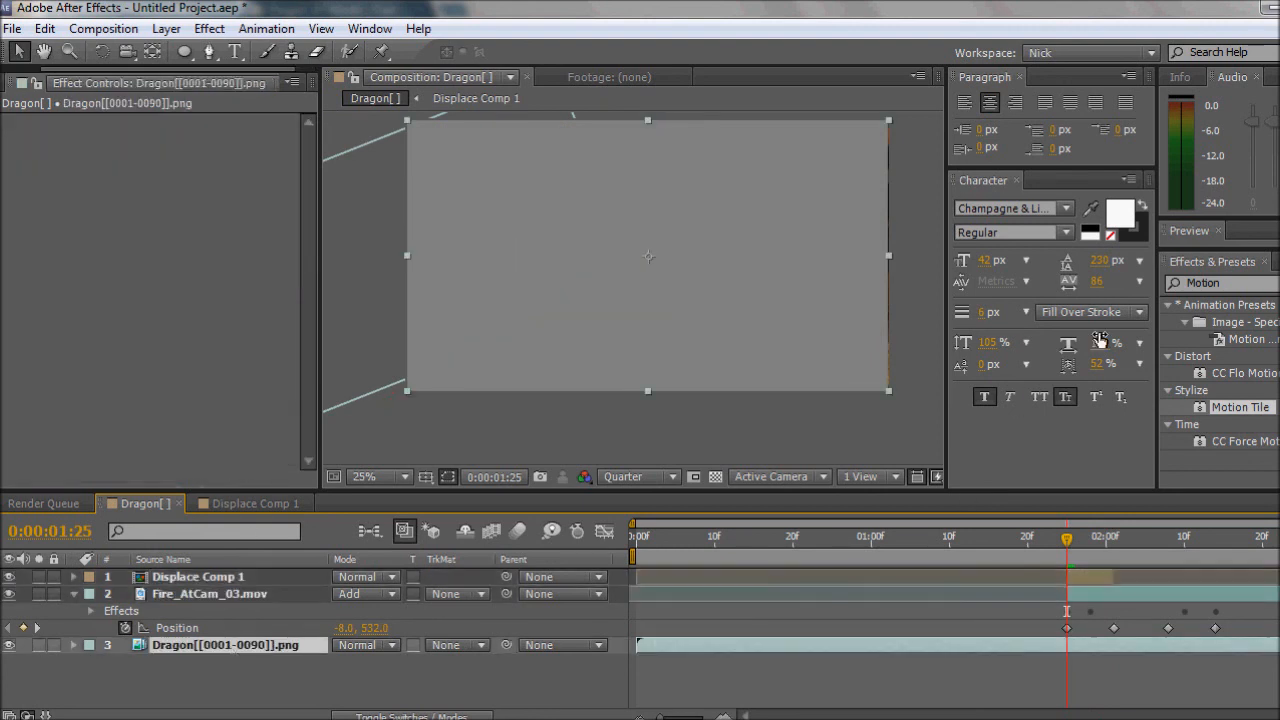
pyautogui.click(1236, 284)
pyautogui.write('Dis')
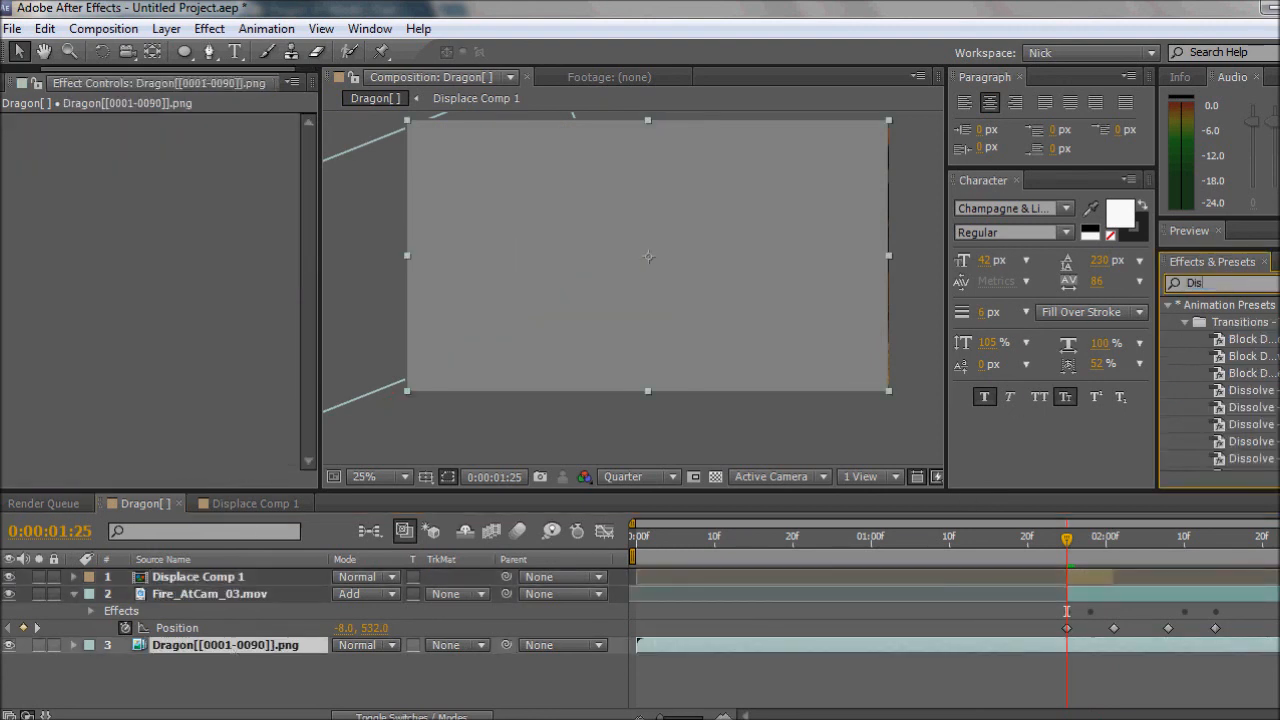
pyautogui.write('pla')
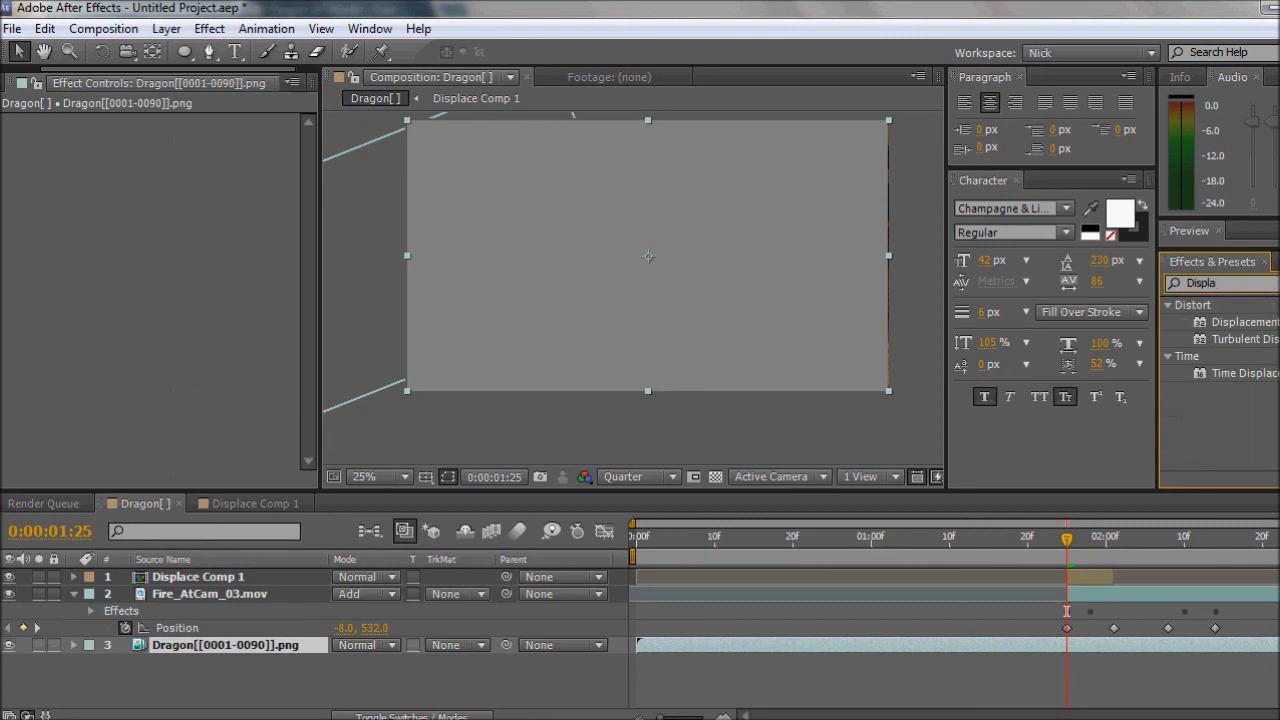
pyautogui.moveTo(1276, 322); pyautogui.dragTo(287, 646)
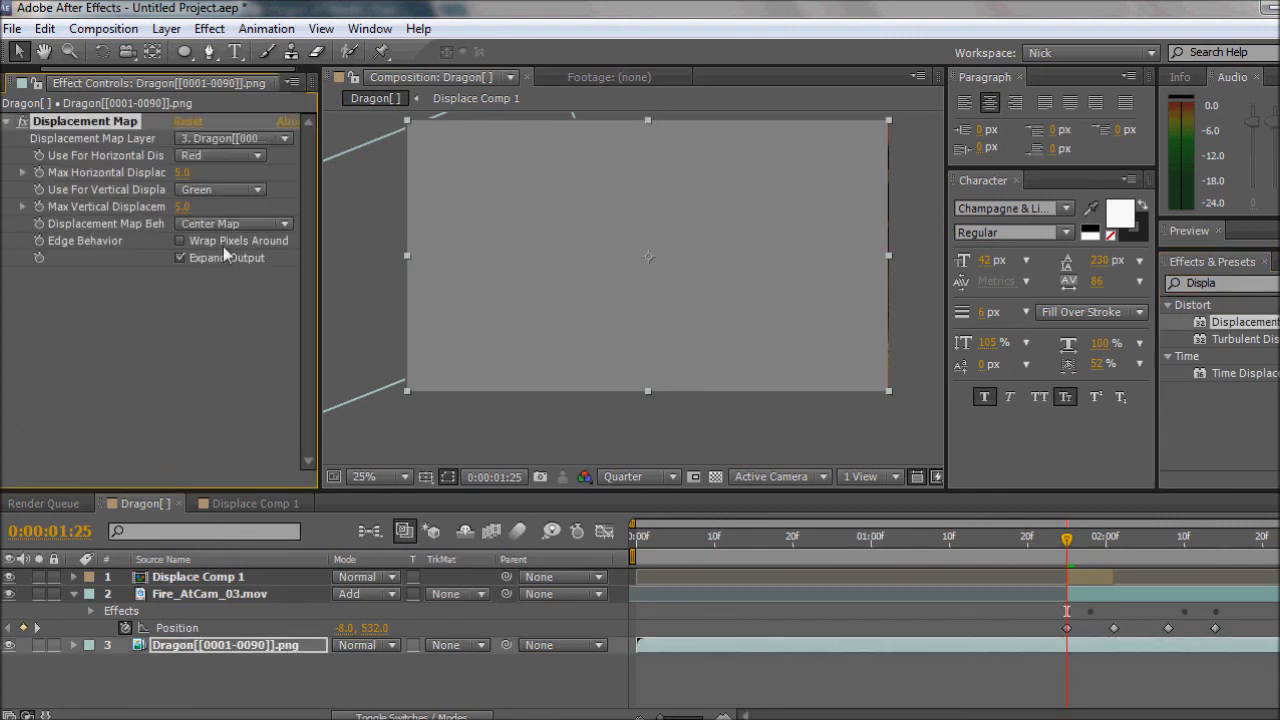
# Hide the Displace Comp 1 layer and choose it as the Displacement Map effect's map layer
pyautogui.click(12, 577)
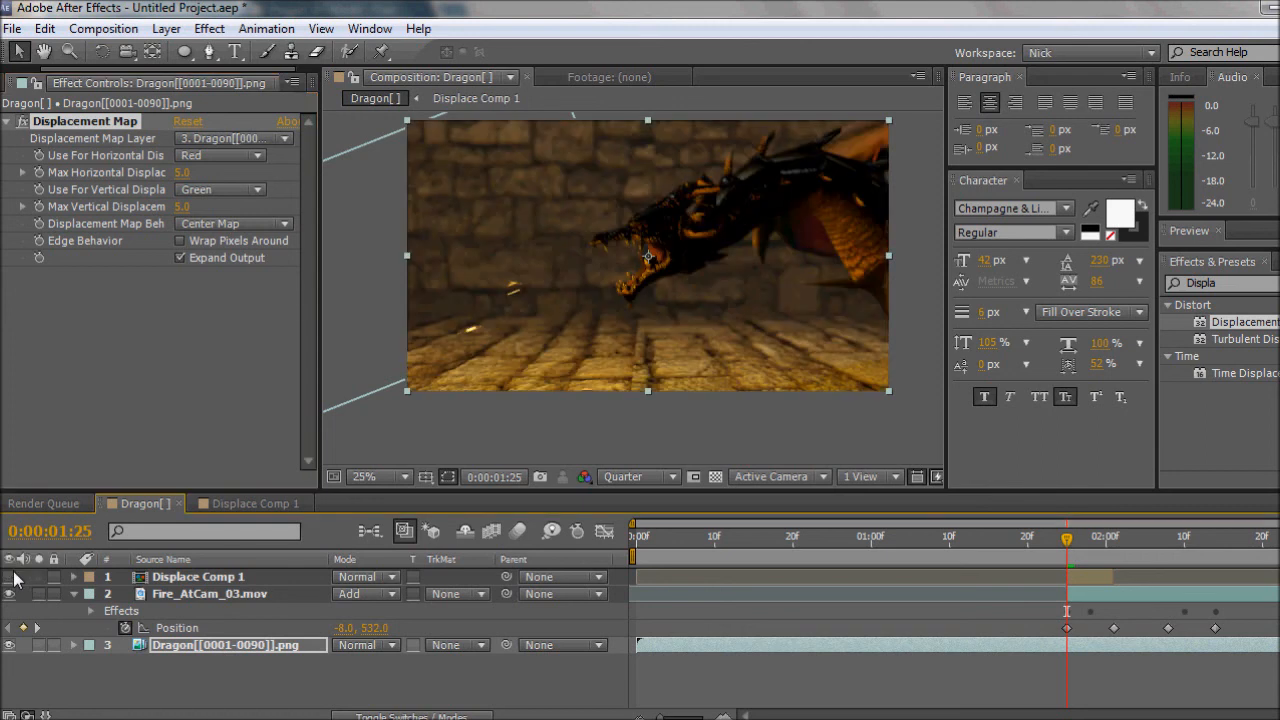
pyautogui.click(210, 141)
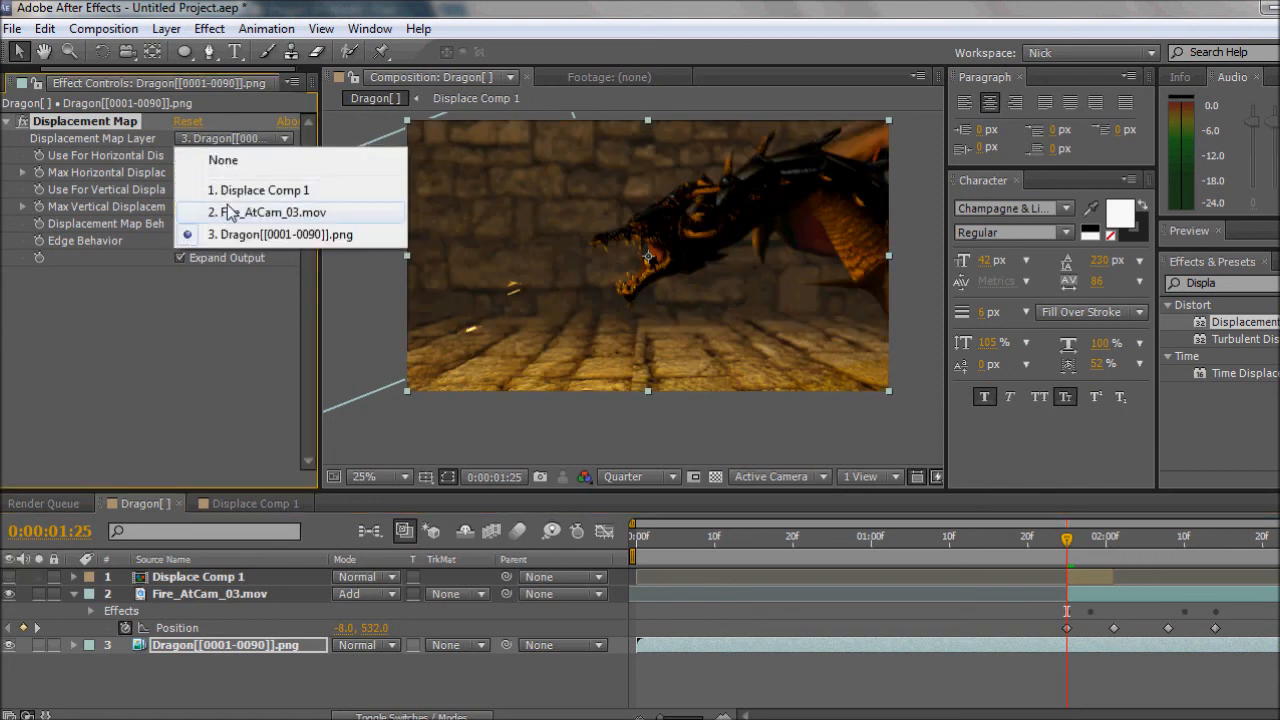
pyautogui.click(224, 190)
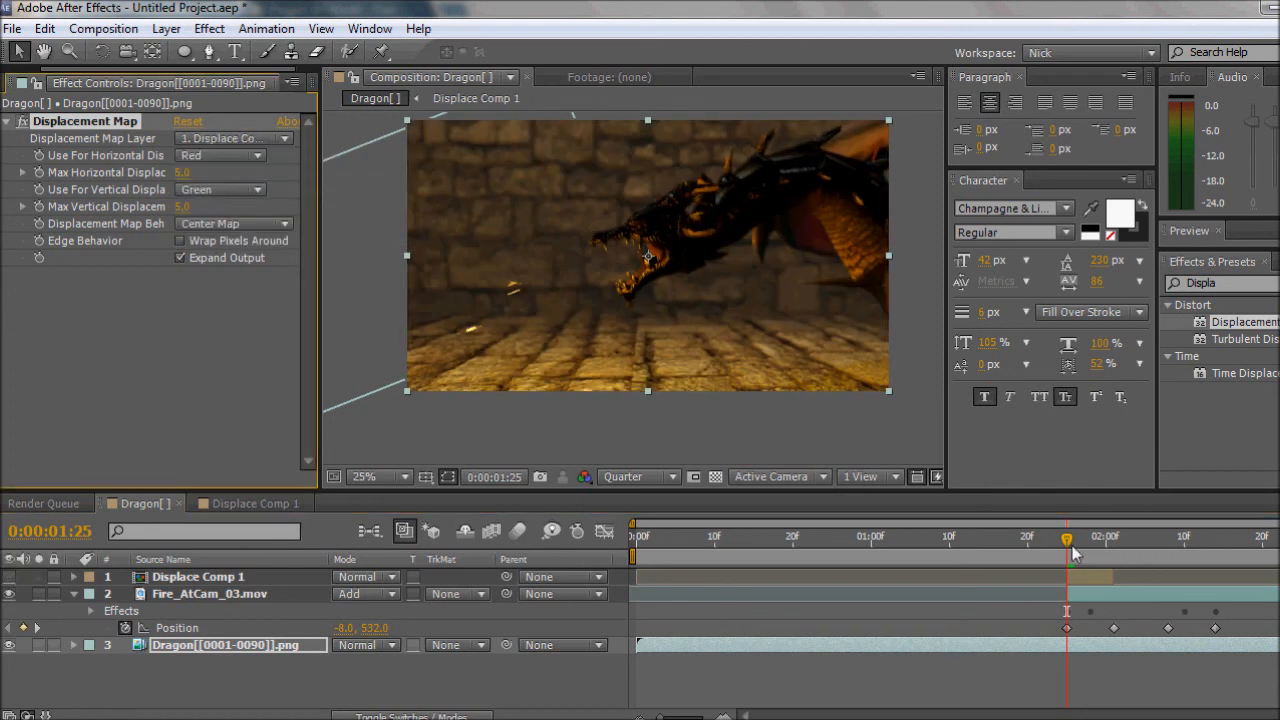
# Try a maximum horizontal displacement of 24 and Hue as the vertical displacement source at 0:00:01:28
pyautogui.moveTo(1073, 553)
pyautogui.mouseDown()
pyautogui.moveTo(1136, 547)
pyautogui.moveTo(1090, 548)
pyautogui.mouseUp()
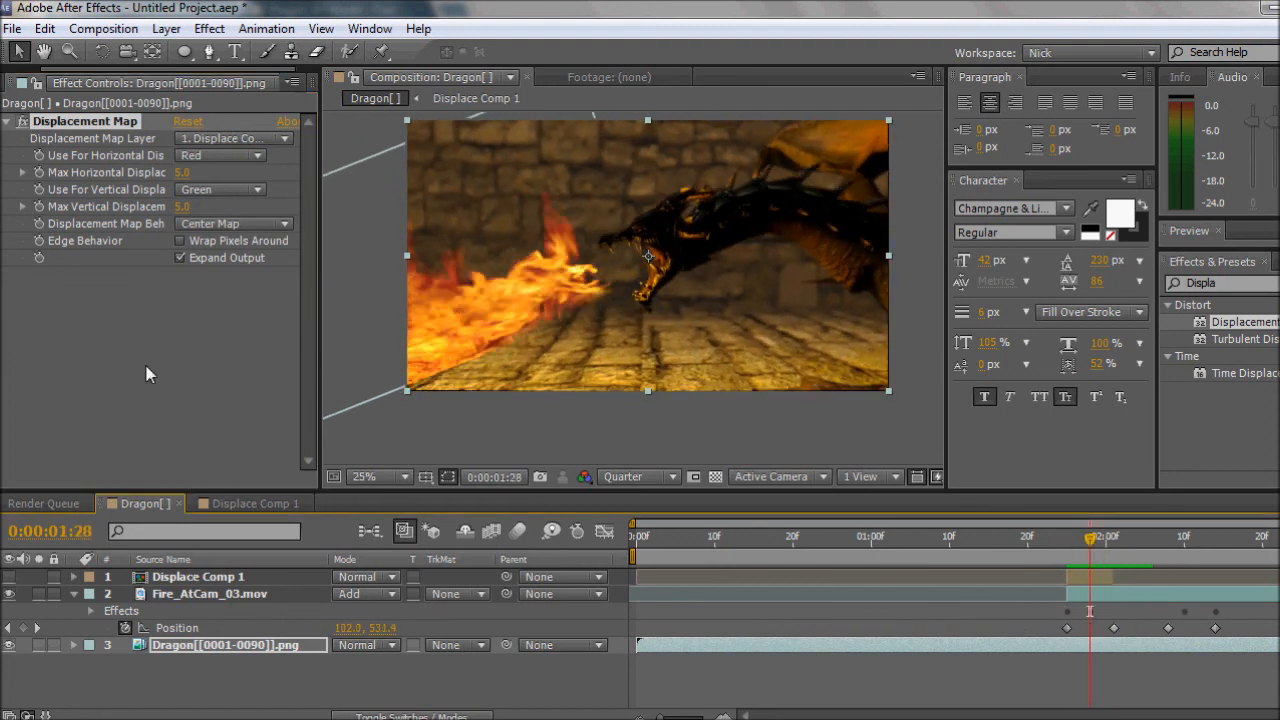
pyautogui.moveTo(182, 173); pyautogui.dragTo(201, 175)
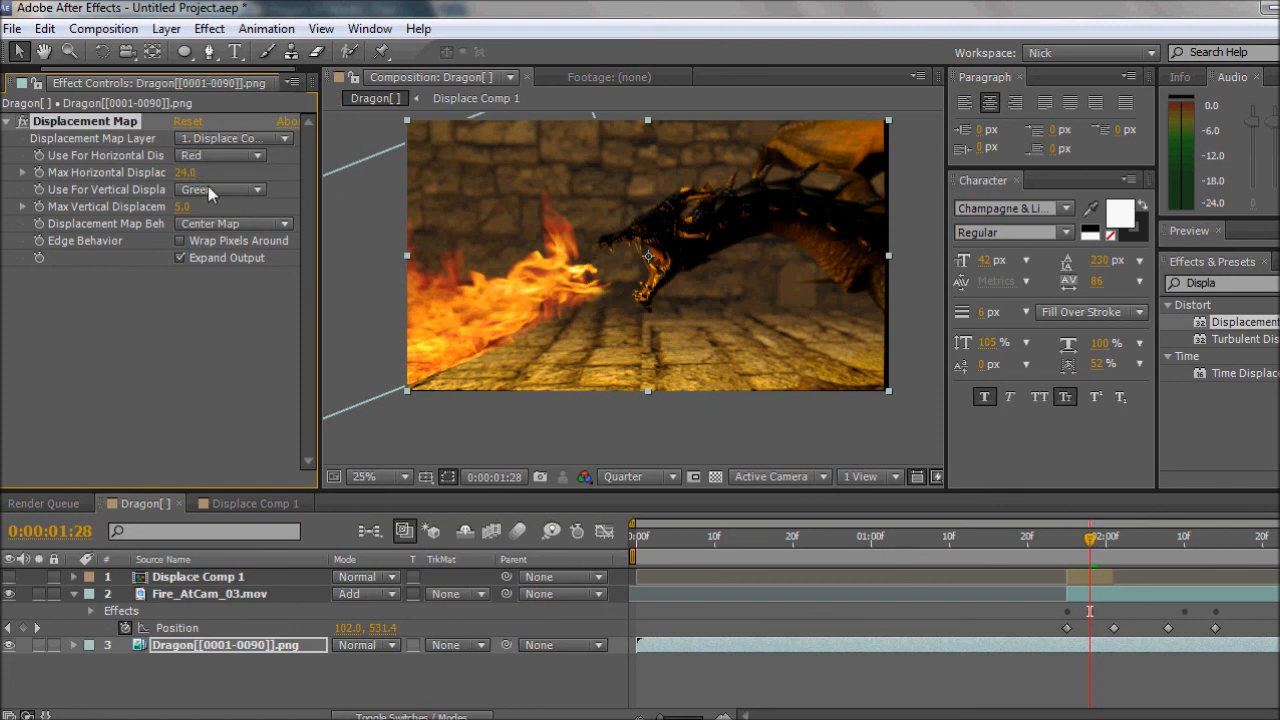
pyautogui.click(210, 190)
pyautogui.click(251, 326)
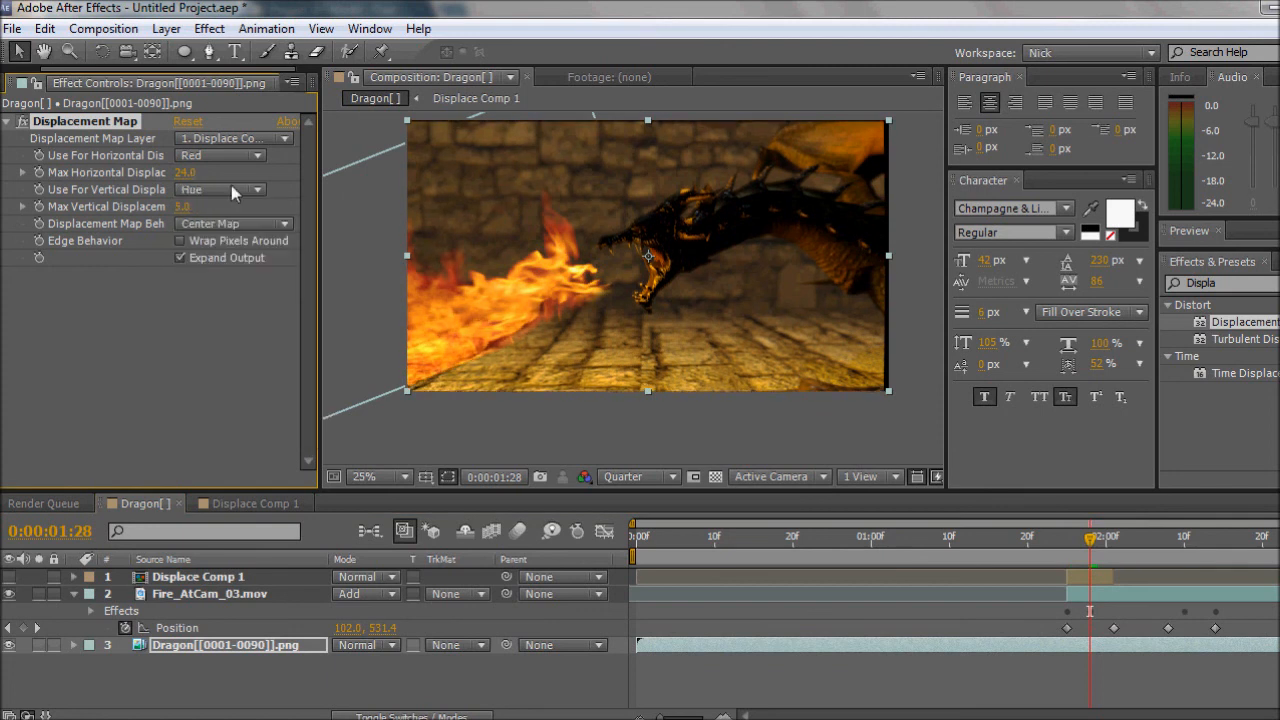
# Use Luminance as the source for both vertical and horizontal displacement
pyautogui.click(234, 190)
pyautogui.click(246, 298)
pyautogui.click(242, 224)
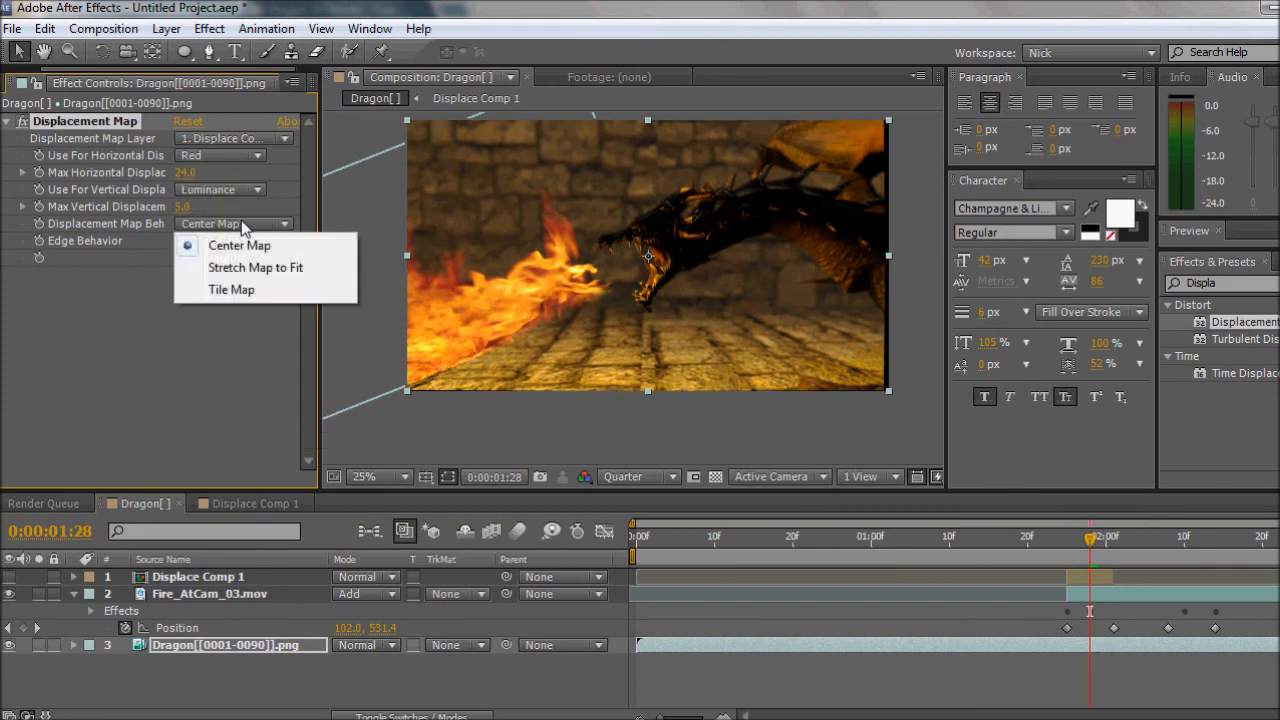
pyautogui.click(90, 256)
pyautogui.click(226, 155)
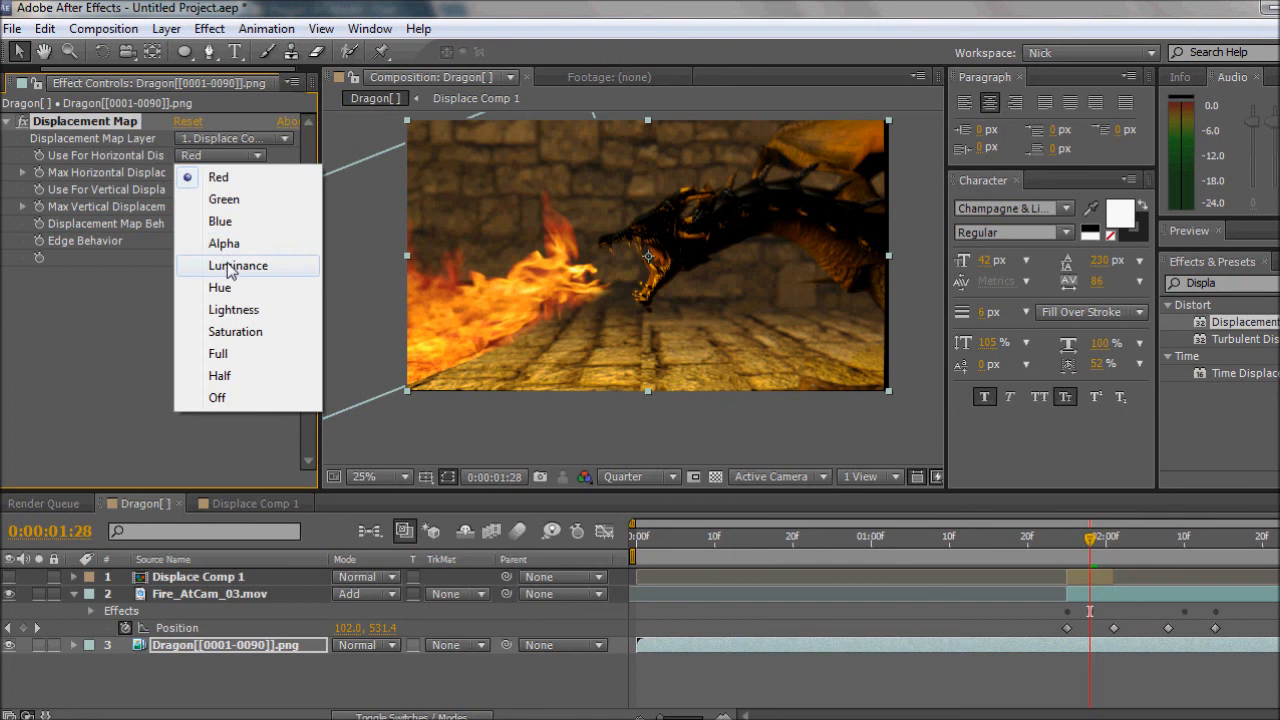
pyautogui.click(230, 266)
# Set the Displacement Map's maximum horizontal displacement to 5
pyautogui.click(186, 172)
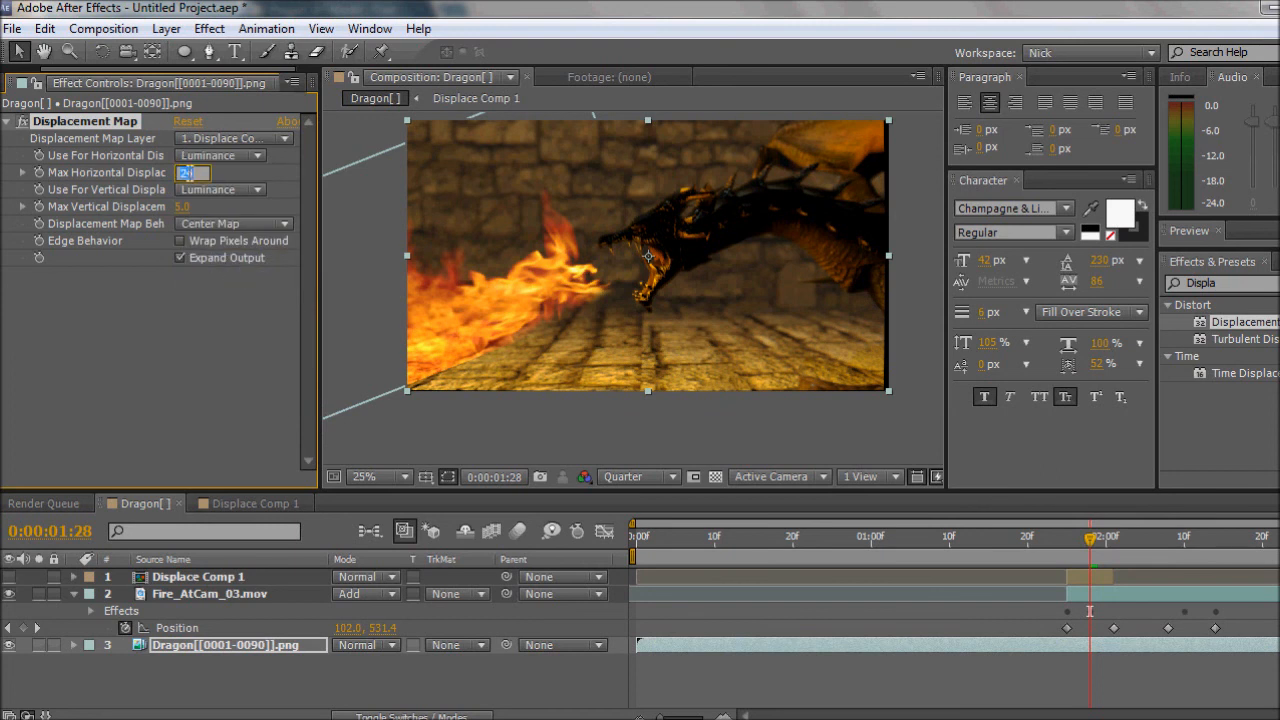
pyautogui.write('50')
pyautogui.press('Return')
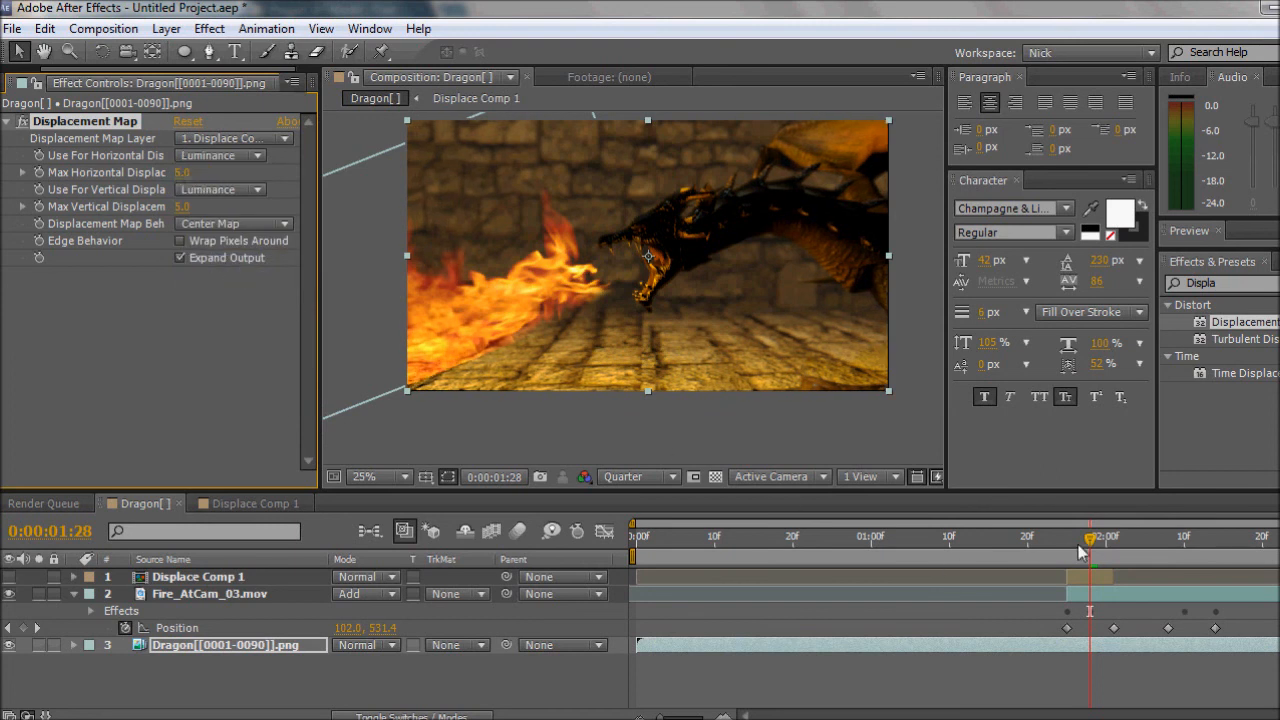
# Examine the dragon up close at 0:00:01:27 and compare it with the Displacement Map effect on and off
pyautogui.click(1083, 550)
pyautogui.moveTo(1082, 546)
pyautogui.mouseDown()
pyautogui.moveTo(1060, 544)
pyautogui.moveTo(1080, 550)
pyautogui.mouseUp()
pyautogui.scroll(2, 581, 402)
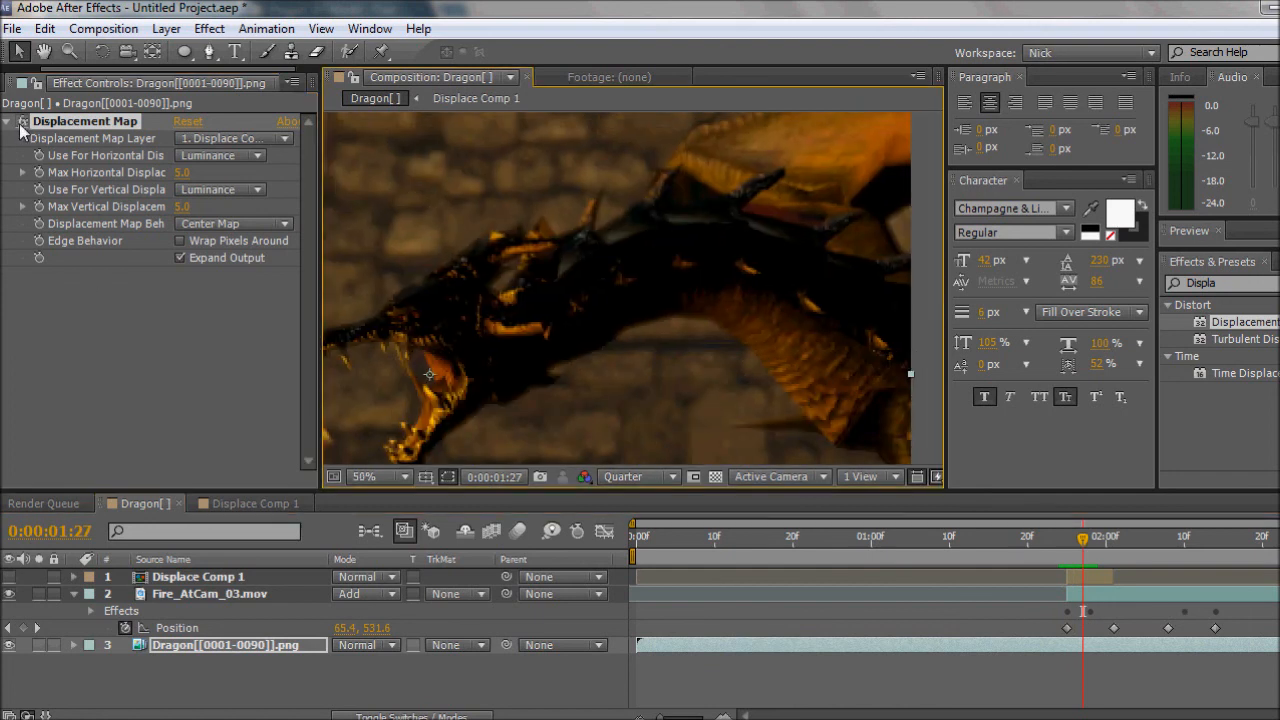
pyautogui.click(20, 131)
pyautogui.scroll(-2, 455, 283)
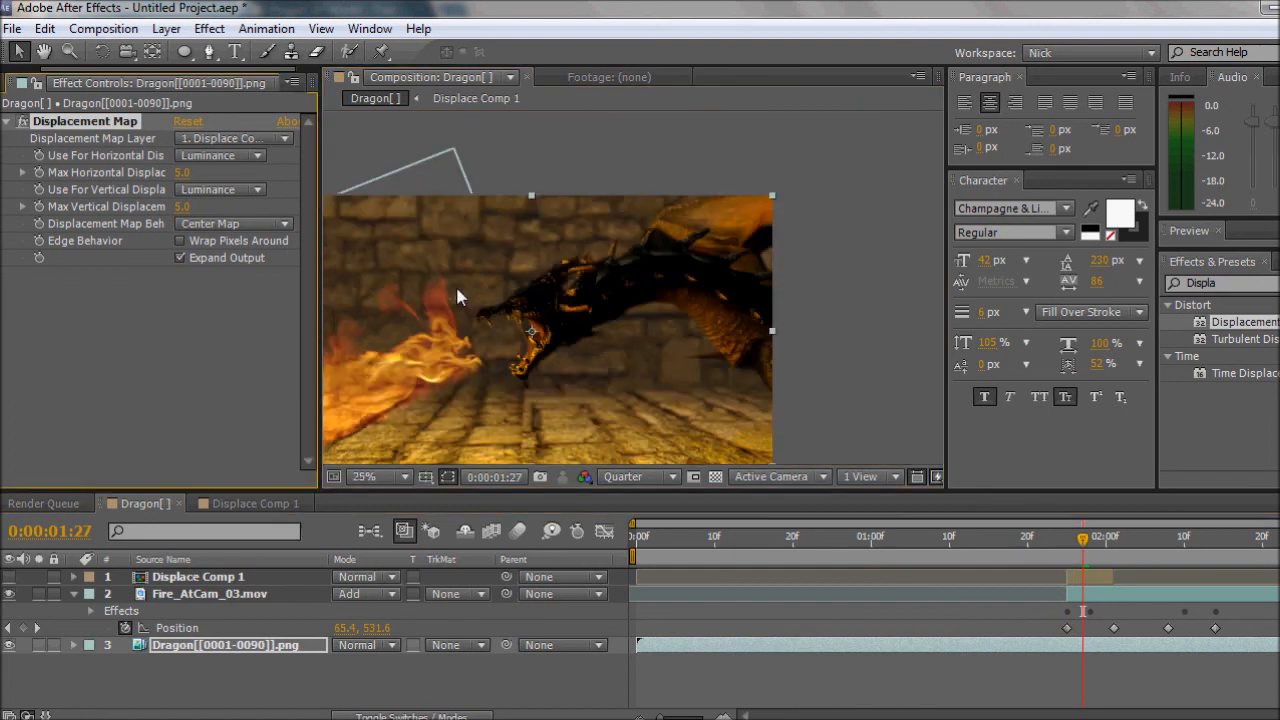
# Set the Displacement Map's maximum horizontal and maximum vertical displacement to 15
pyautogui.moveTo(1088, 543)
pyautogui.mouseDown()
pyautogui.moveTo(1066, 543)
pyautogui.moveTo(1100, 543)
pyautogui.moveTo(1088, 550)
pyautogui.mouseUp()
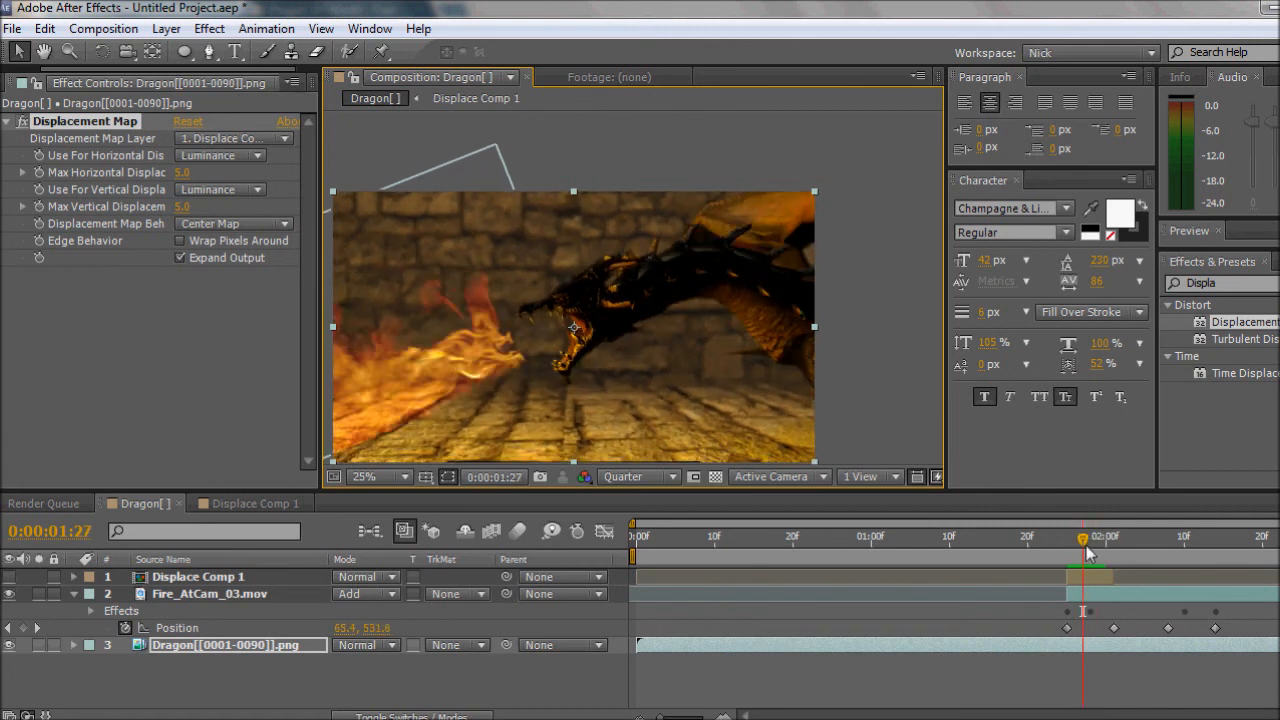
pyautogui.scroll(4, 537, 371)
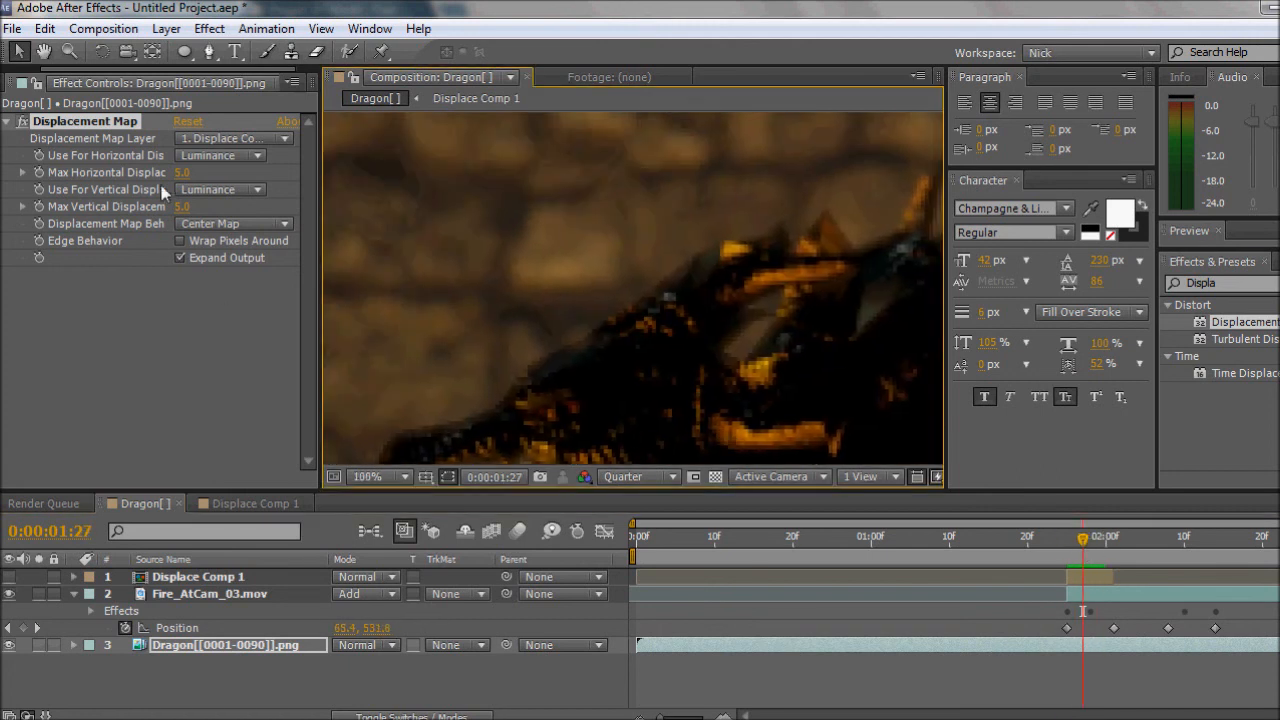
pyautogui.click(181, 172)
pyautogui.write('10')
pyautogui.press('Return')
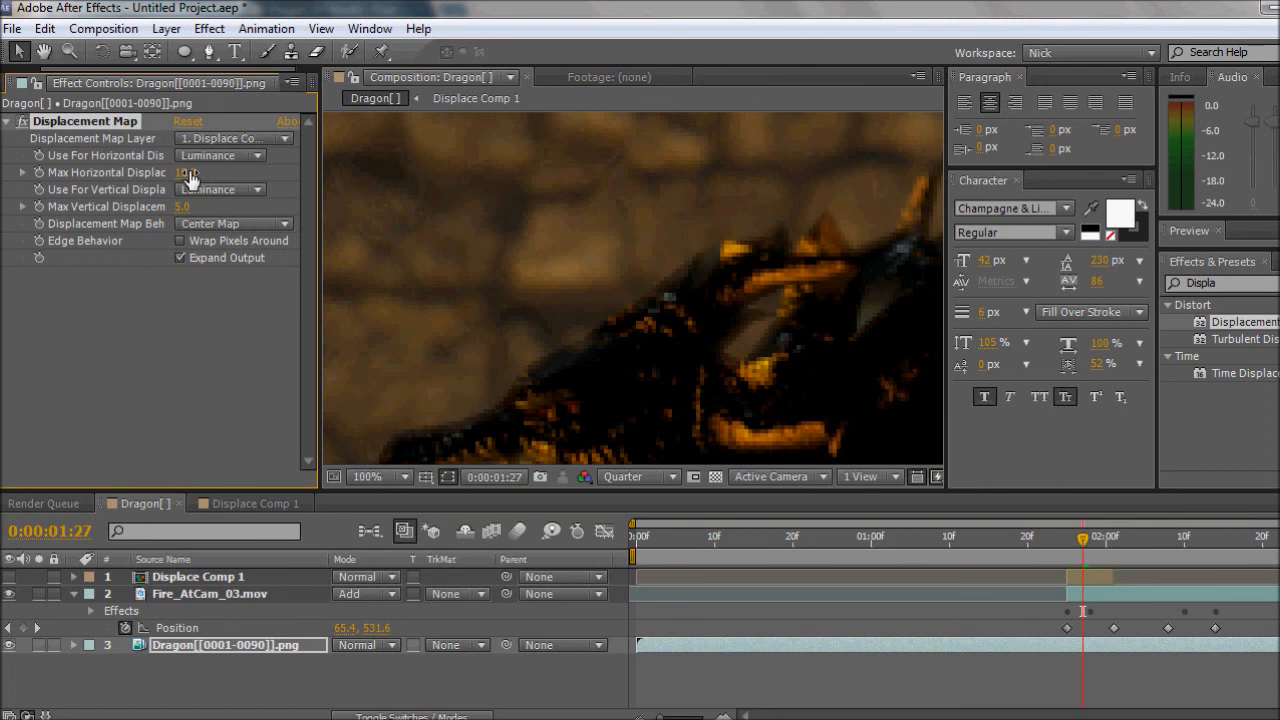
pyautogui.moveTo(190, 176); pyautogui.dragTo(196, 176)
pyautogui.click(183, 206)
pyautogui.write('1')
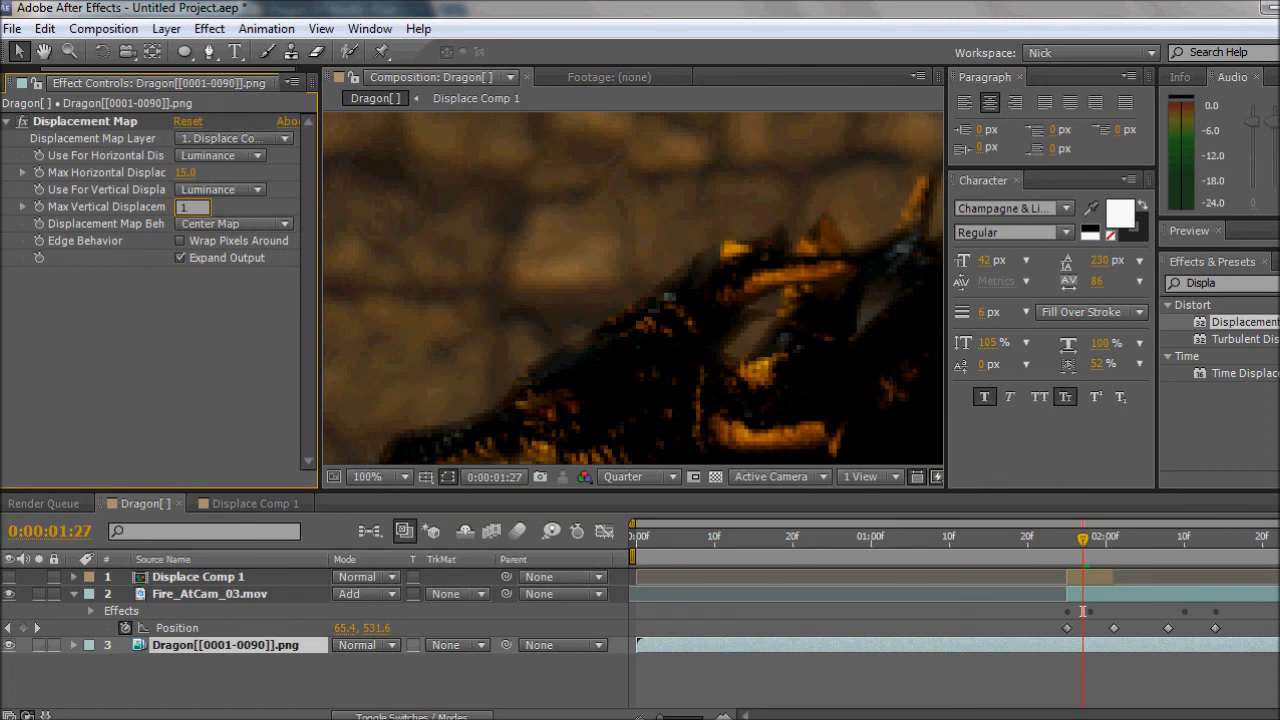
pyautogui.write('5')
pyautogui.press('Return')
pyautogui.scroll(-4, 582, 290)
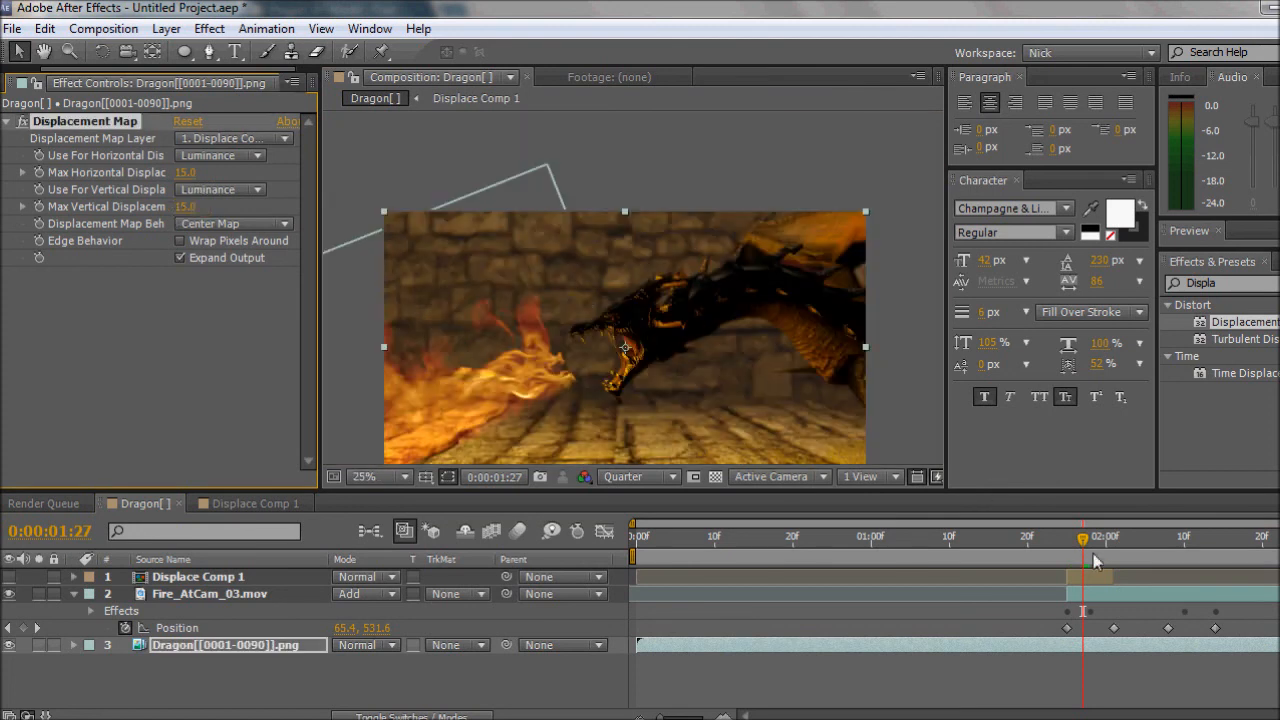
# Examine the displaced dragon shot and its frame edges between 0:00:01:27 and 0:00:01:21
pyautogui.moveTo(1093, 553)
pyautogui.mouseDown()
pyautogui.moveTo(1108, 560)
pyautogui.moveTo(1084, 562)
pyautogui.mouseUp()
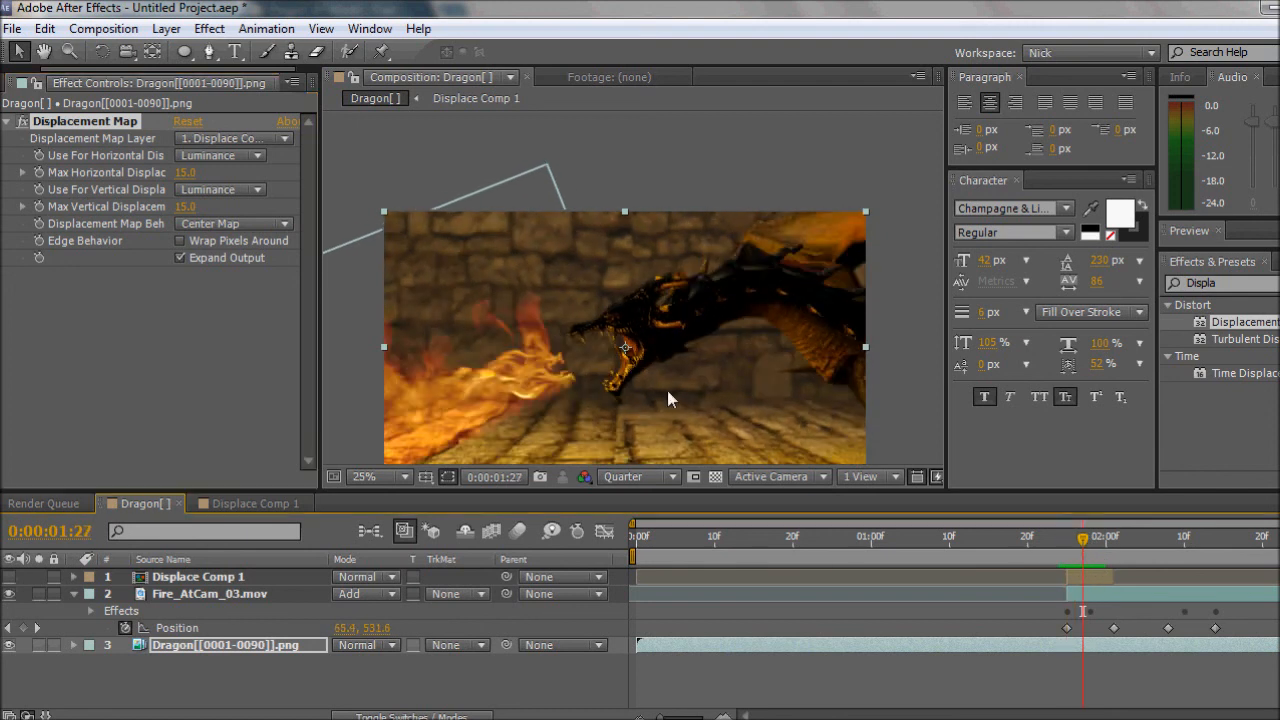
pyautogui.scroll(-1, 558, 304)
pyautogui.moveTo(560, 306); pyautogui.dragTo(623, 303, button='middle')
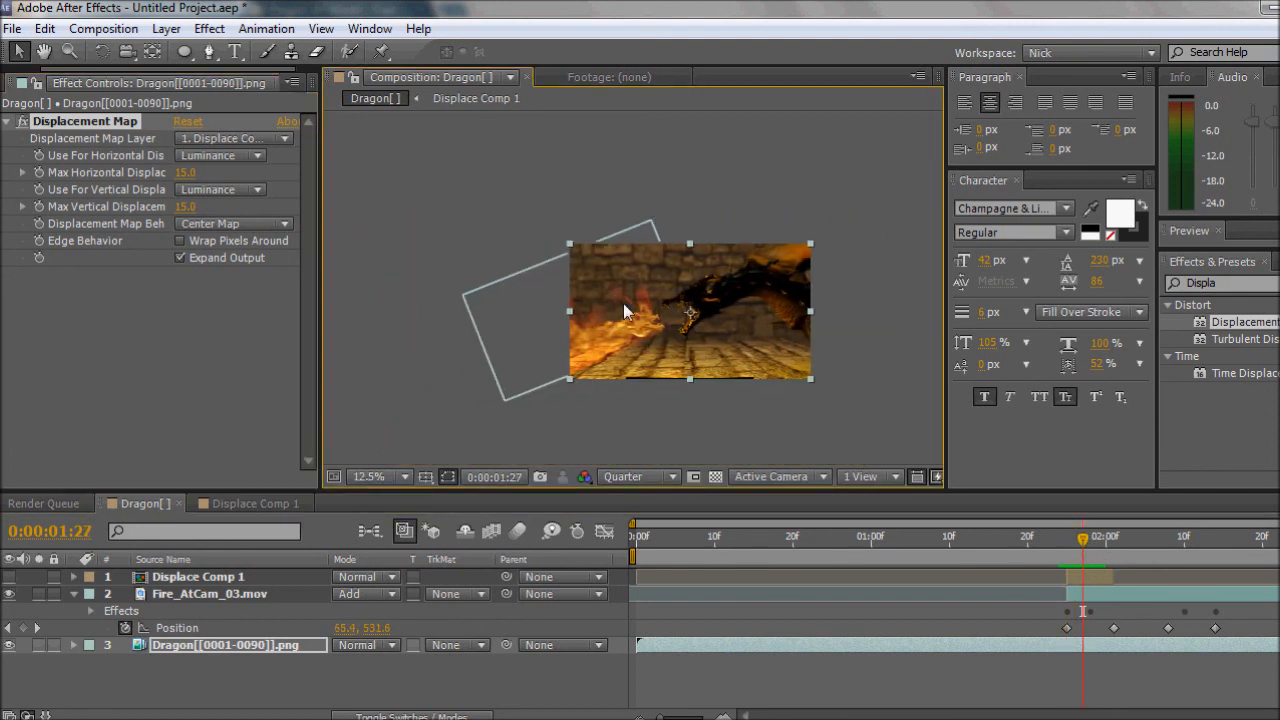
pyautogui.scroll(1, 697, 353)
pyautogui.moveTo(697, 353); pyautogui.dragTo(559, 252, button='middle')
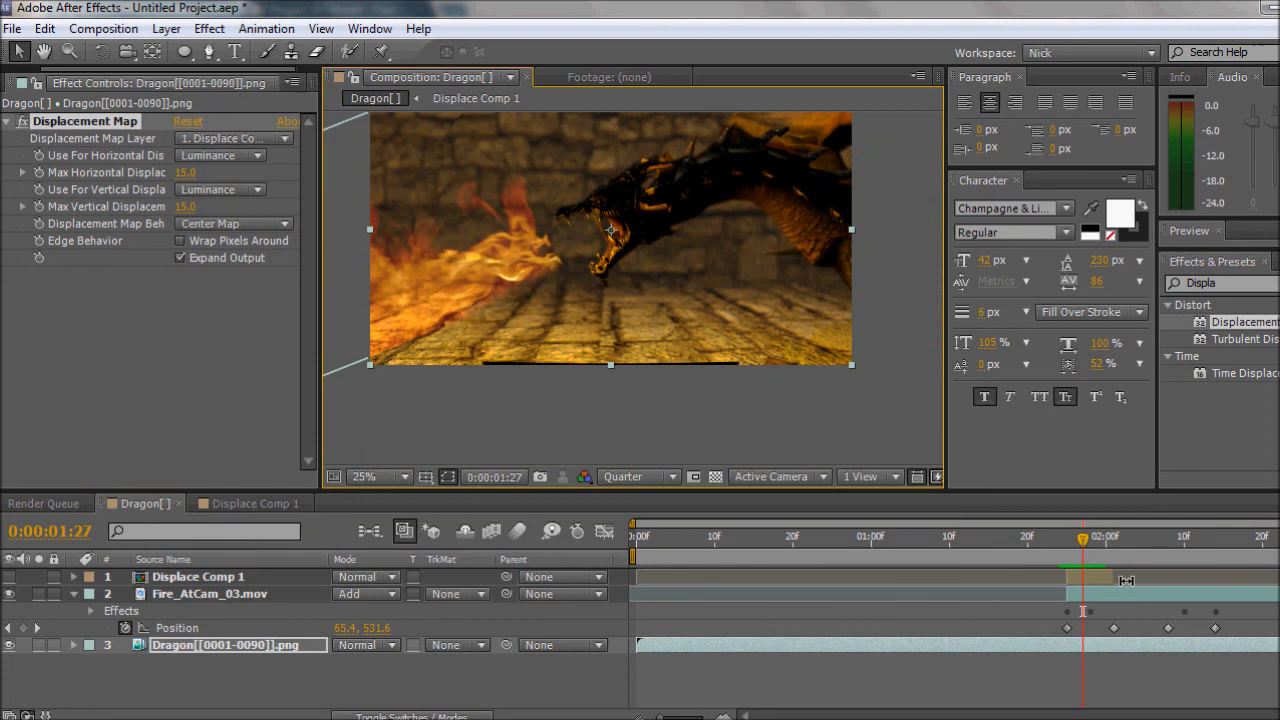
pyautogui.click(1099, 557)
pyautogui.moveTo(1099, 557); pyautogui.dragTo(1075, 557)
pyautogui.click(180, 260)
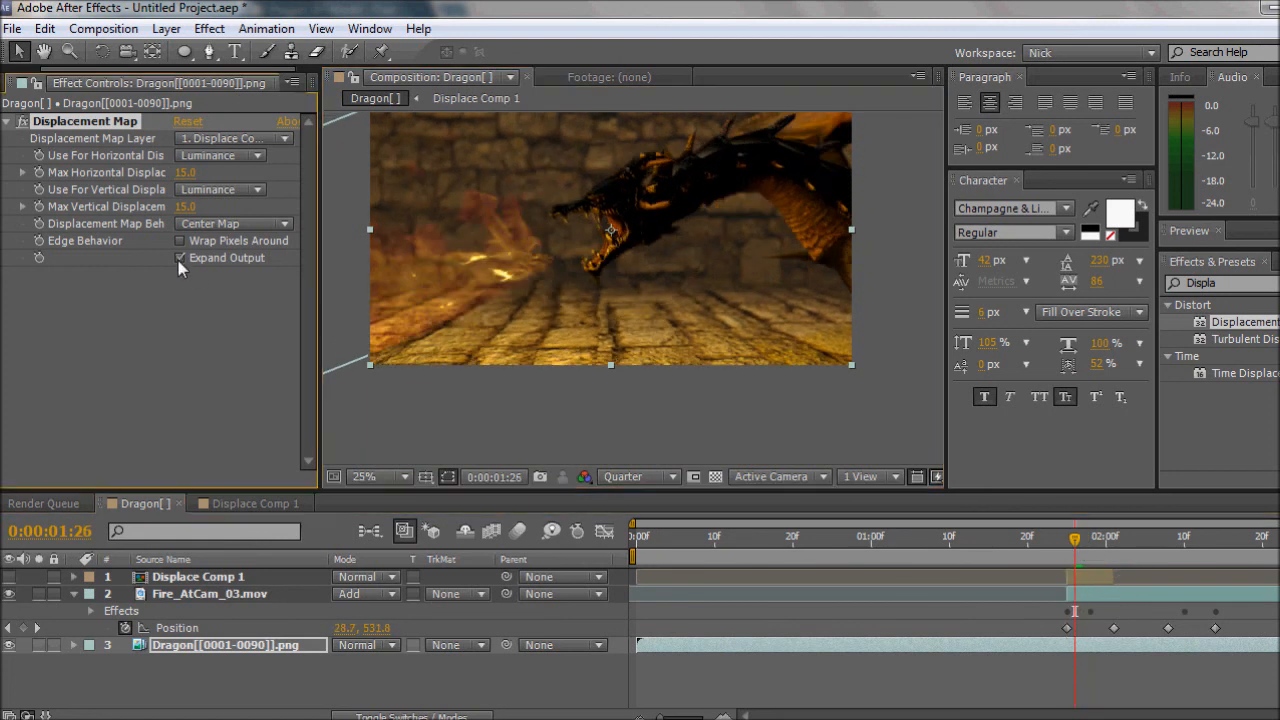
pyautogui.moveTo(455, 218); pyautogui.dragTo(457, 302)
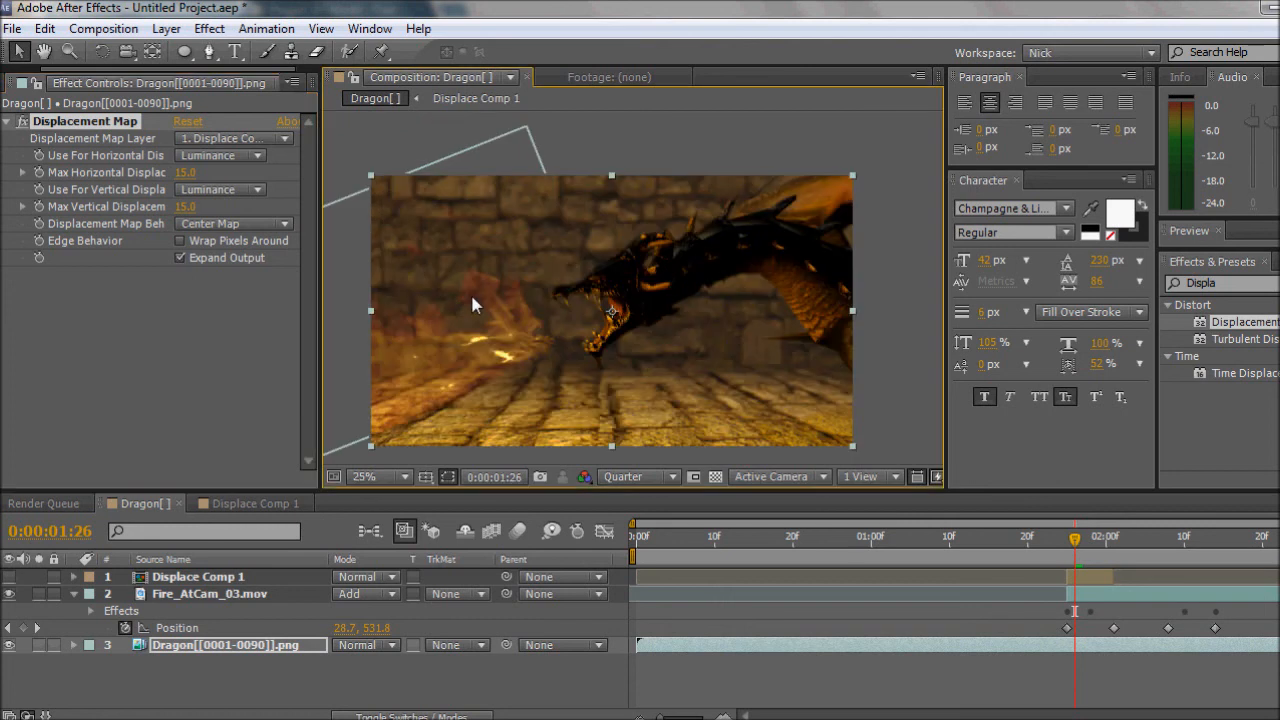
pyautogui.moveTo(1074, 545); pyautogui.dragTo(1035, 563)
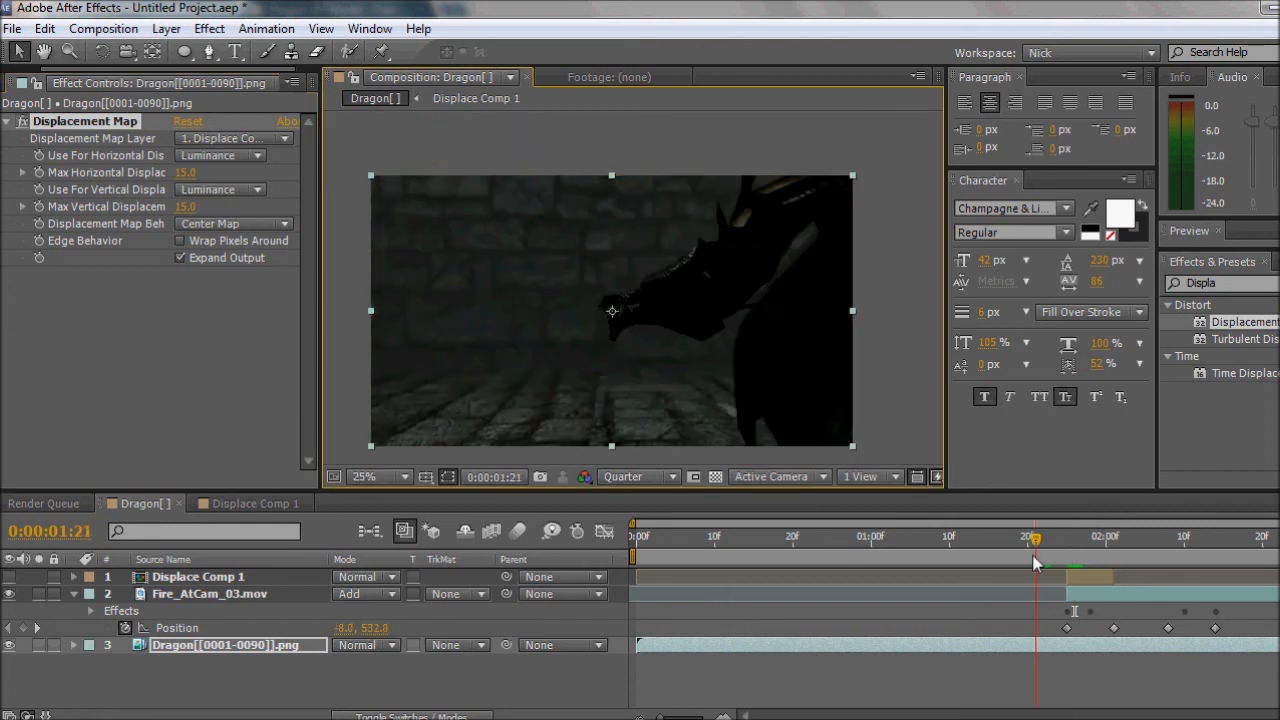
pyautogui.moveTo(615, 375); pyautogui.dragTo(613, 346, button='middle')
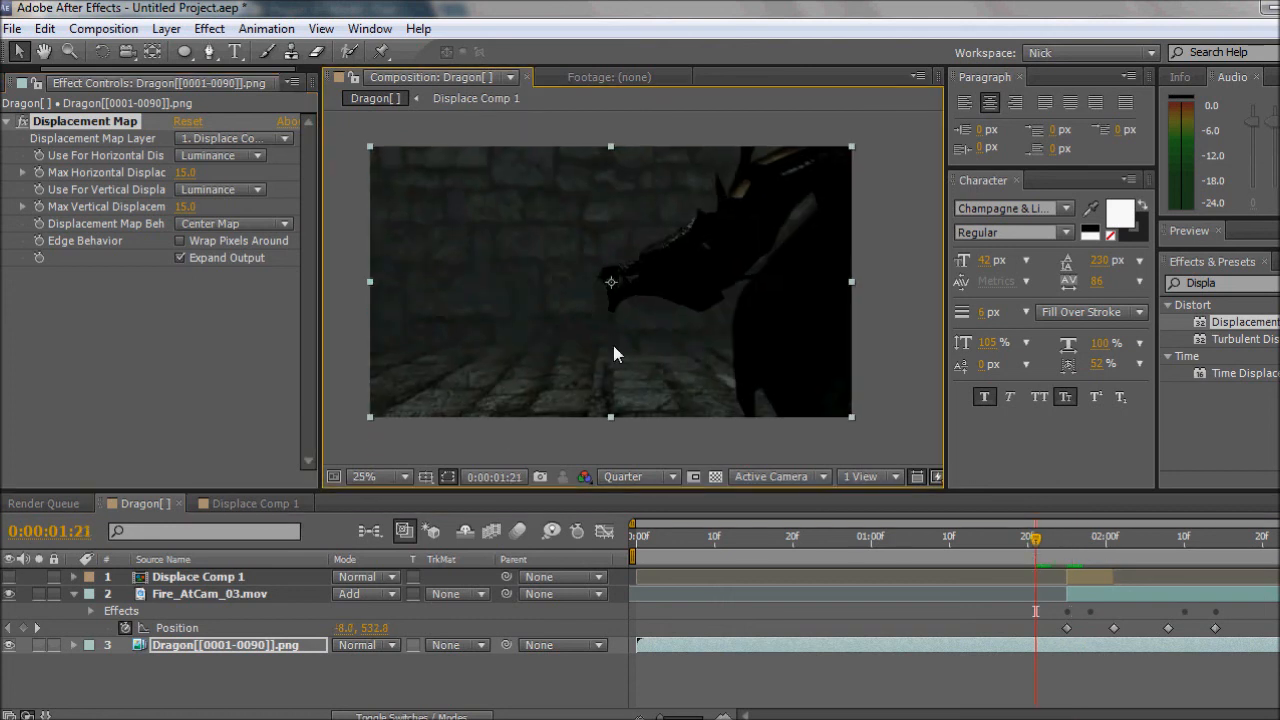